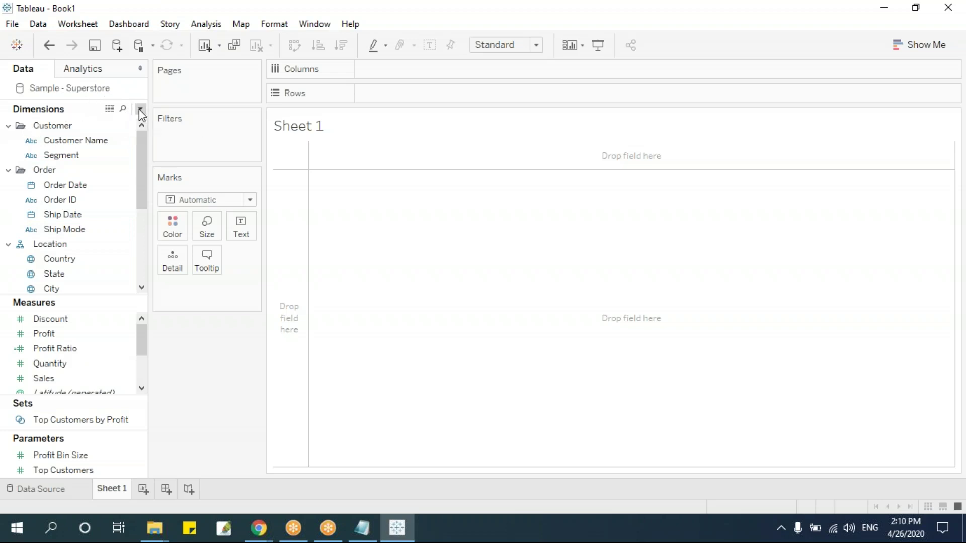
Step: Open a blank calculated field editor from the dimension options and from the analysis commands, discarding it each time
{"action": "left_click", "coordinate": [139, 109]}
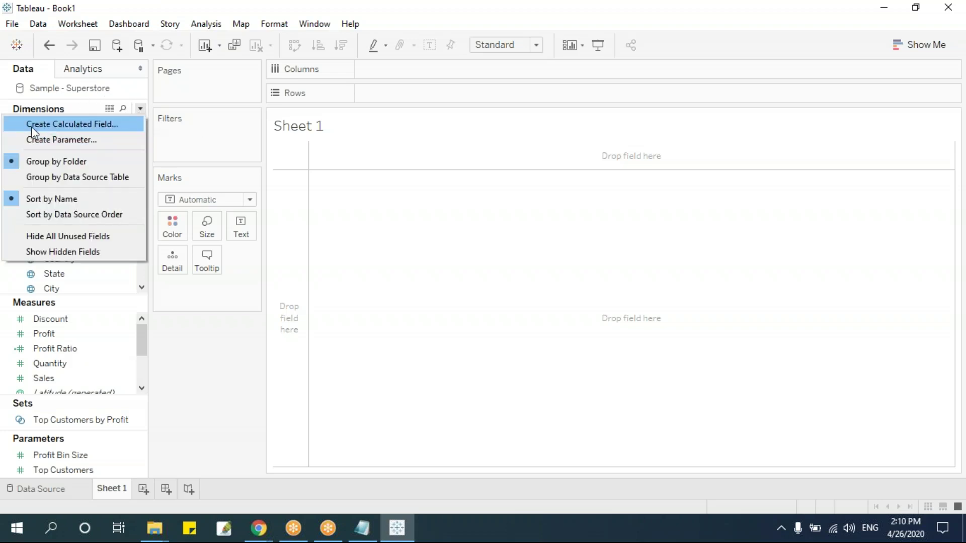
{"action": "left_click", "coordinate": [103, 126]}
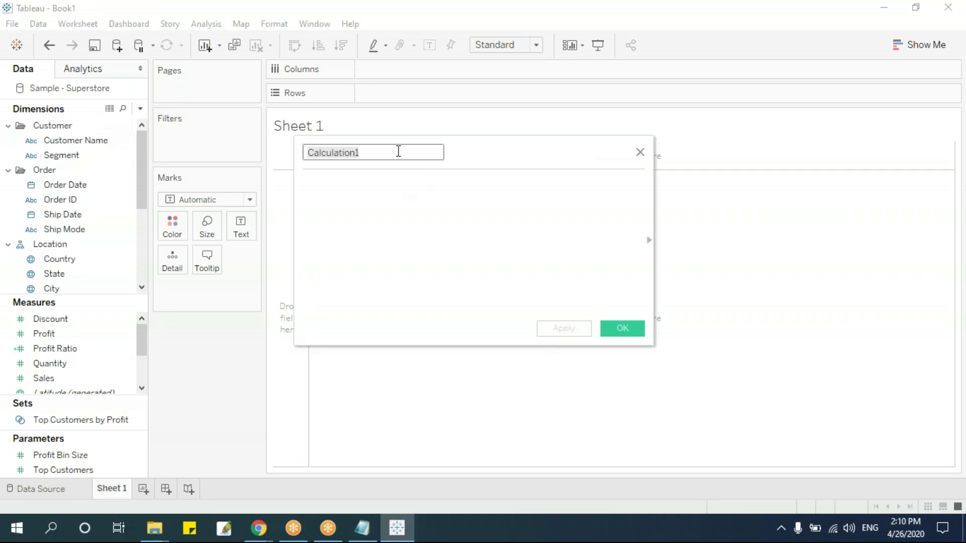
{"action": "left_click_drag", "start_coordinate": [496, 149], "coordinate": [524, 175]}
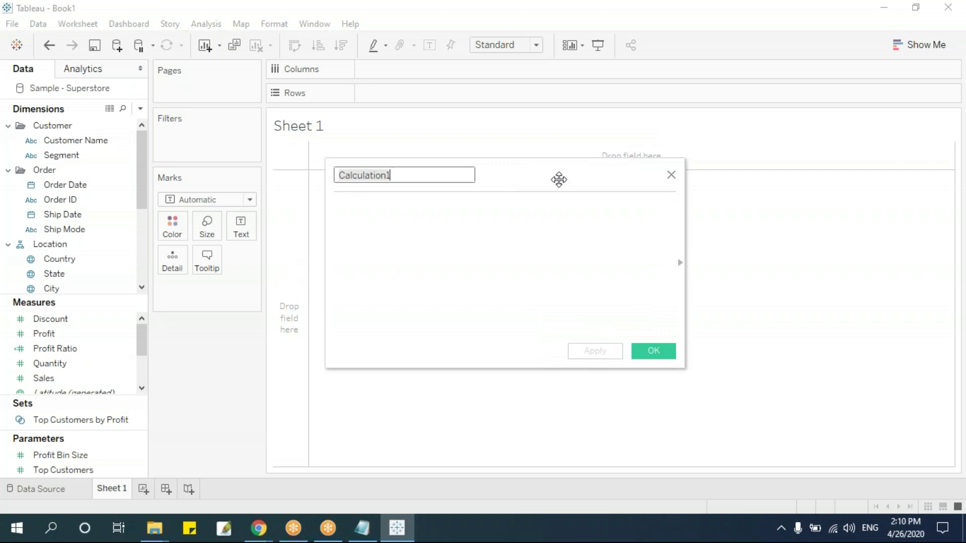
{"action": "left_click", "coordinate": [674, 178]}
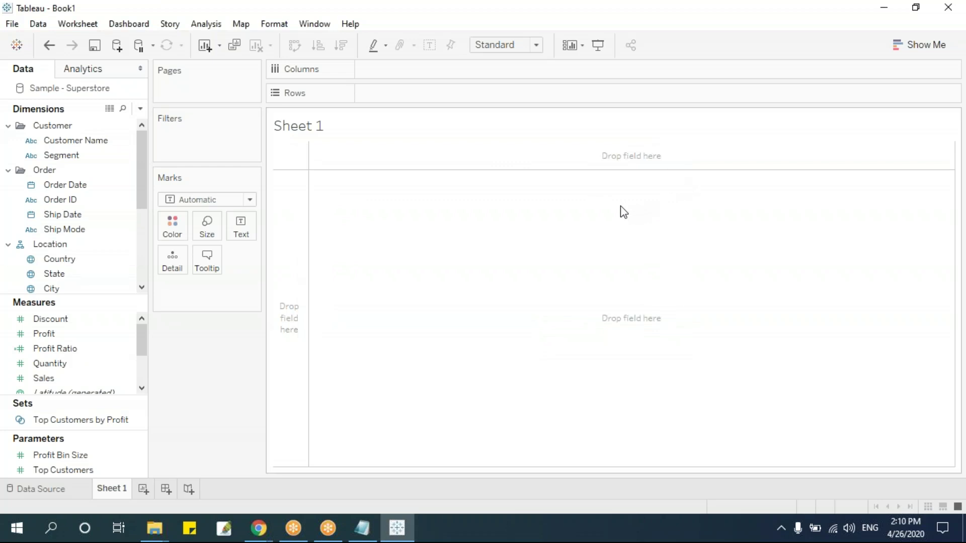
{"action": "left_click", "coordinate": [205, 23]}
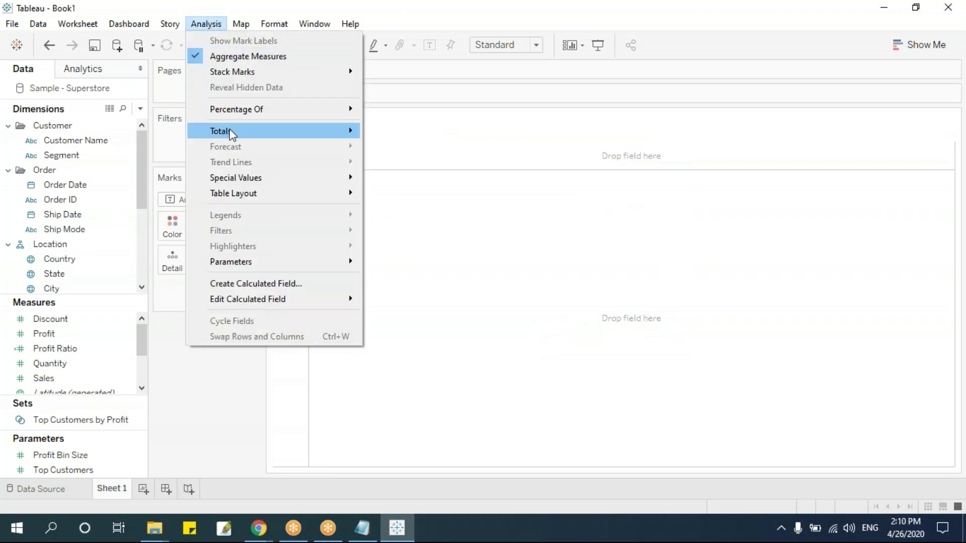
{"action": "left_click", "coordinate": [270, 284]}
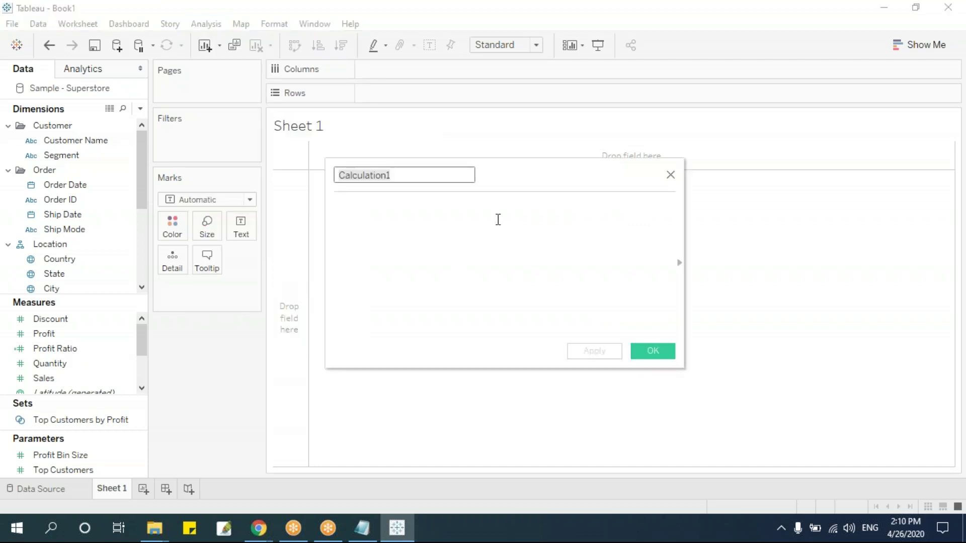
{"action": "left_click", "coordinate": [671, 175]}
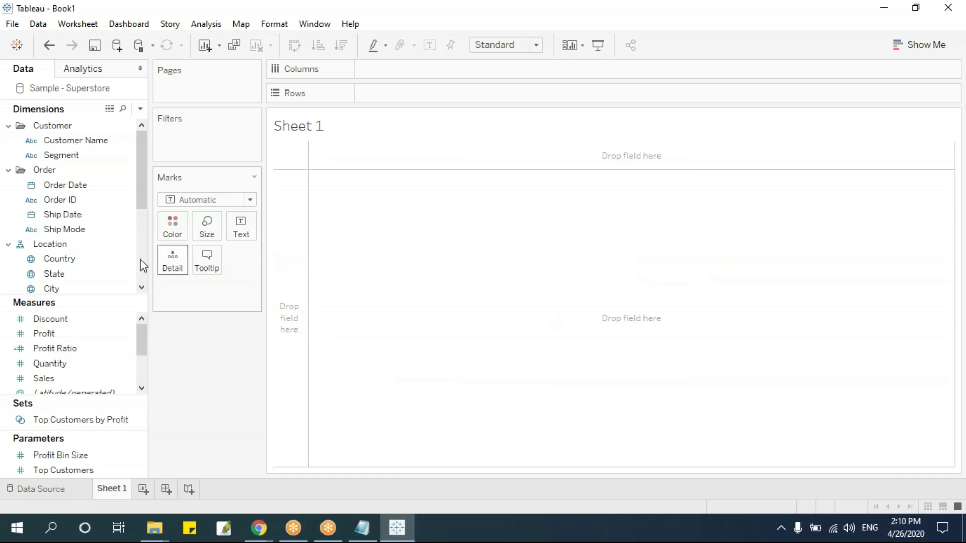
Step: Start a calculated field based on the Customer Name dimension, select its prefilled formula, and discard the field
{"action": "left_click", "coordinate": [68, 143]}
{"action": "right_click", "coordinate": [69, 146]}
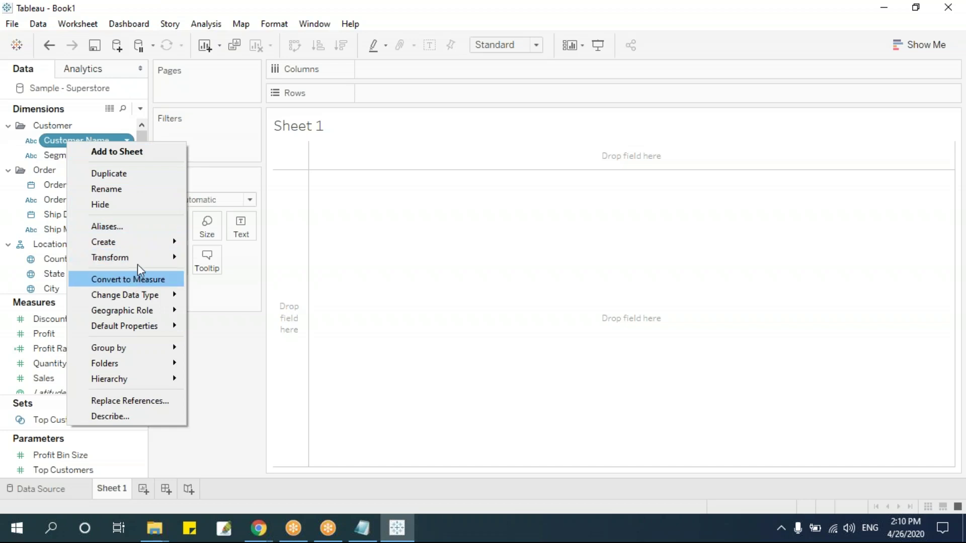
{"action": "mouse_move", "coordinate": [134, 242]}
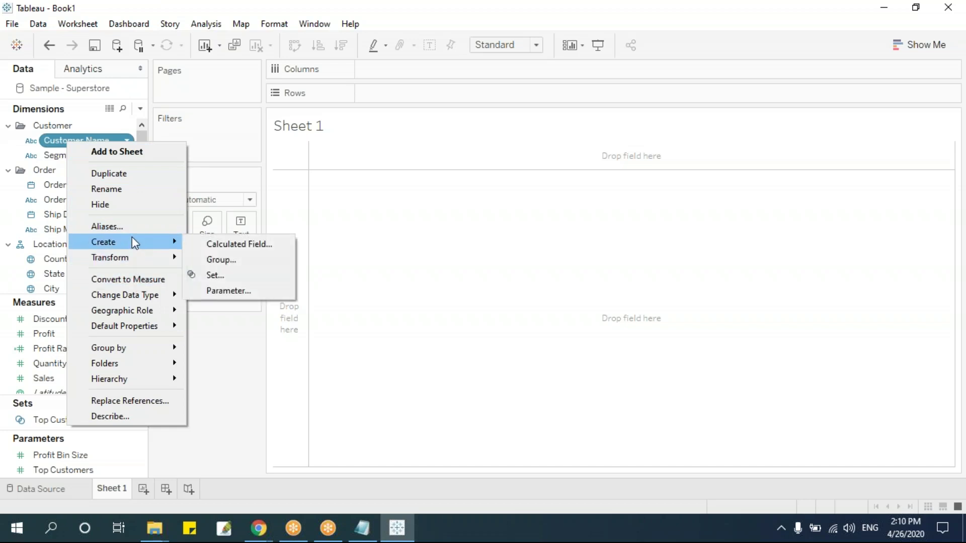
{"action": "left_click", "coordinate": [216, 243]}
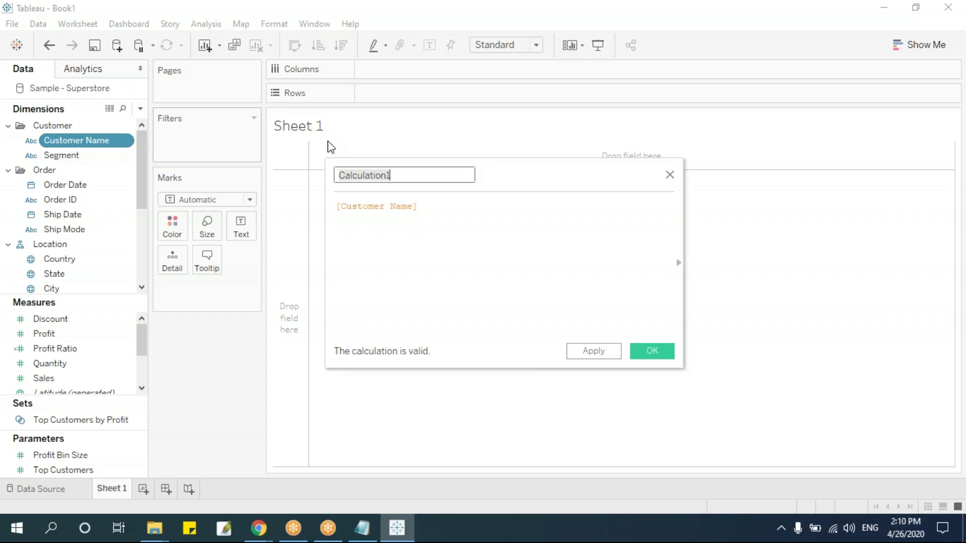
{"action": "left_click", "coordinate": [474, 210]}
{"action": "left_click_drag", "start_coordinate": [474, 210], "coordinate": [317, 206]}
{"action": "left_click", "coordinate": [345, 225]}
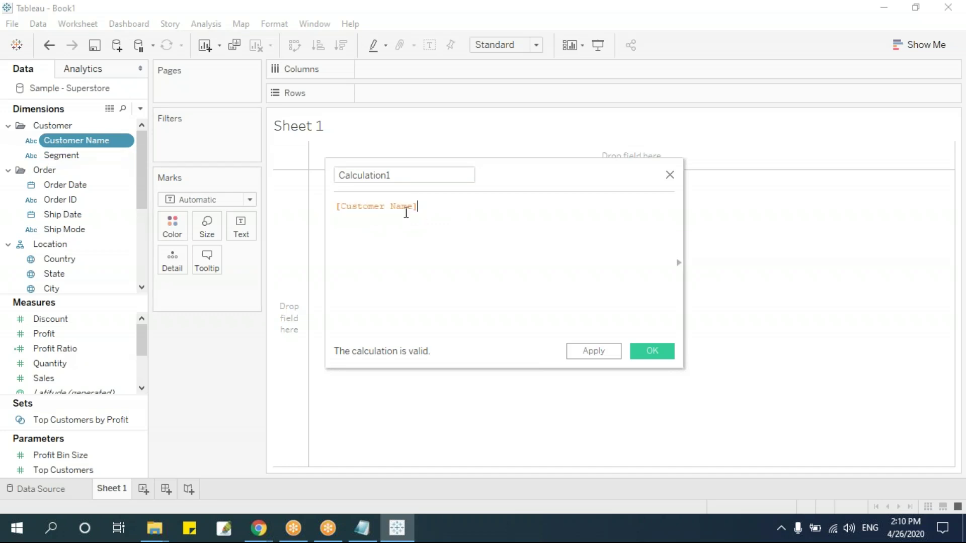
{"action": "left_click", "coordinate": [670, 176]}
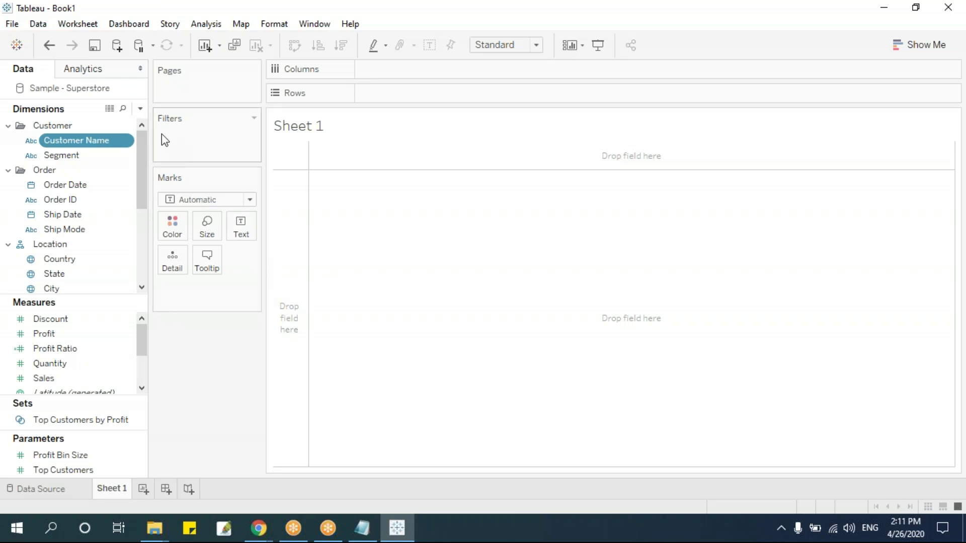
Step: Start a new blank calculated field for the Sample - Superstore data and place the cursor in its empty formula area
{"action": "left_click", "coordinate": [141, 109]}
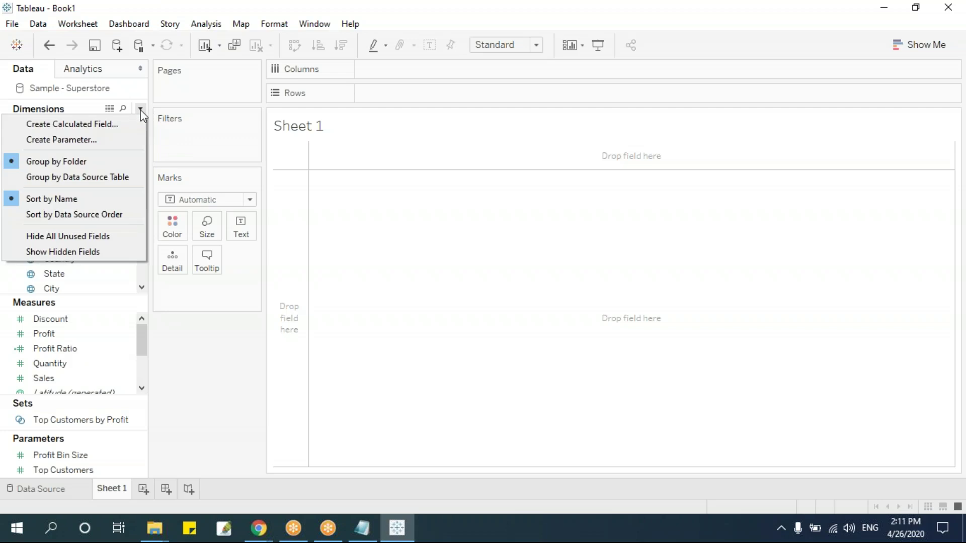
{"action": "left_click", "coordinate": [125, 132]}
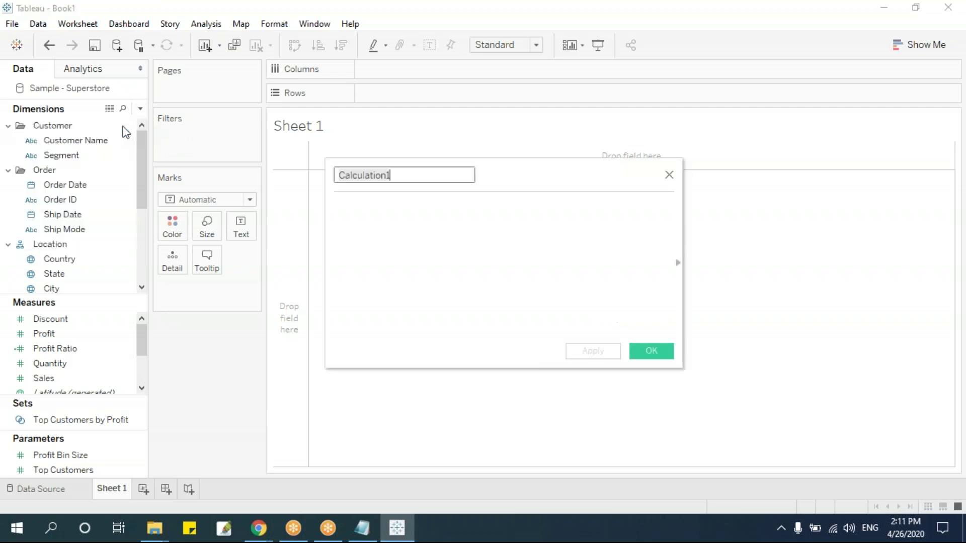
{"action": "left_click_drag", "start_coordinate": [531, 179], "coordinate": [532, 200]}
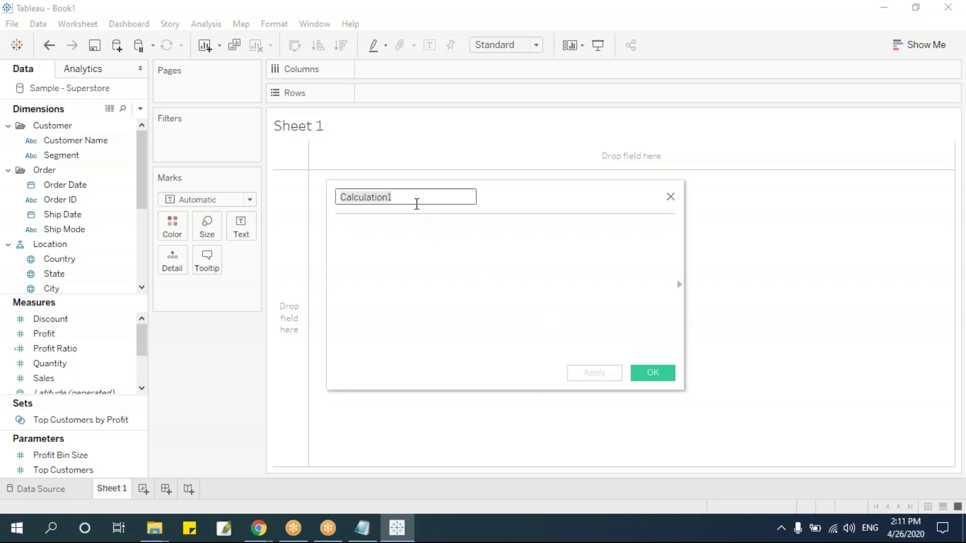
{"action": "left_click_drag", "start_coordinate": [438, 196], "coordinate": [322, 192]}
{"action": "left_click_drag", "start_coordinate": [431, 198], "coordinate": [321, 197]}
{"action": "left_click", "coordinate": [377, 252]}
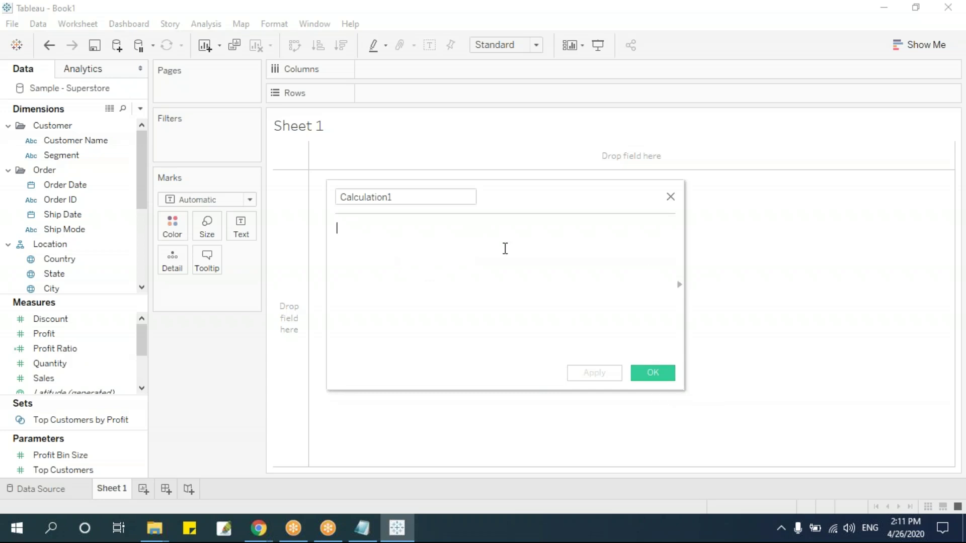
{"action": "left_click_drag", "start_coordinate": [526, 191], "coordinate": [494, 186]}
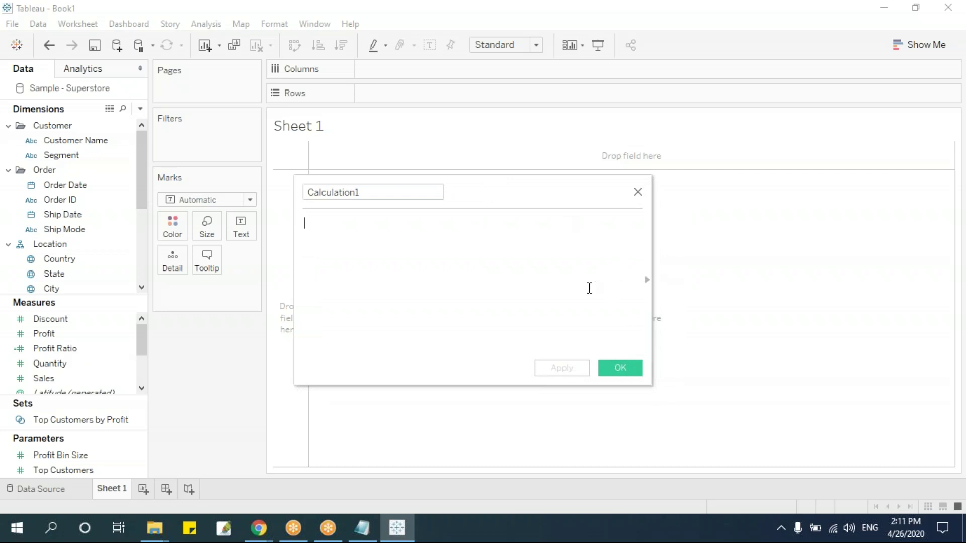
Step: Show the function reference beside the formula and browse all functions and the Number functions
{"action": "left_click", "coordinate": [647, 280]}
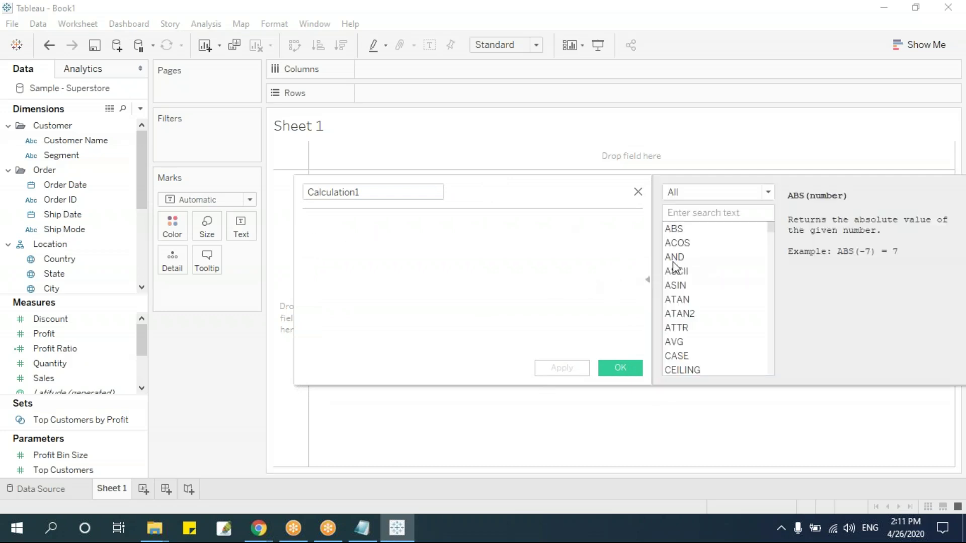
{"action": "left_click_drag", "start_coordinate": [612, 188], "coordinate": [574, 191]}
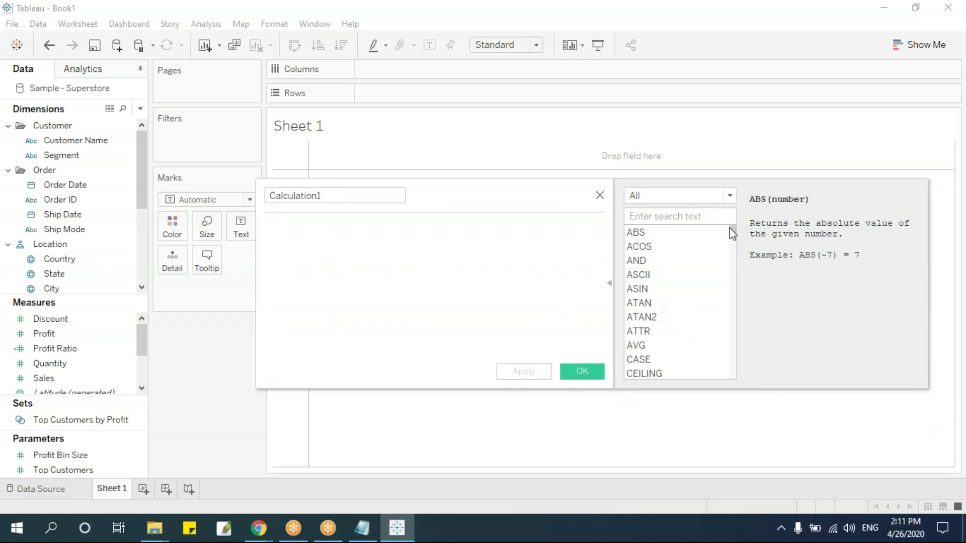
{"action": "mouse_move", "coordinate": [733, 235]}
{"action": "left_mouse_down"}
{"action": "mouse_move", "coordinate": [744, 377]}
{"action": "mouse_move", "coordinate": [747, 230]}
{"action": "left_mouse_up"}
{"action": "left_click", "coordinate": [730, 202]}
{"action": "left_click", "coordinate": [691, 224]}
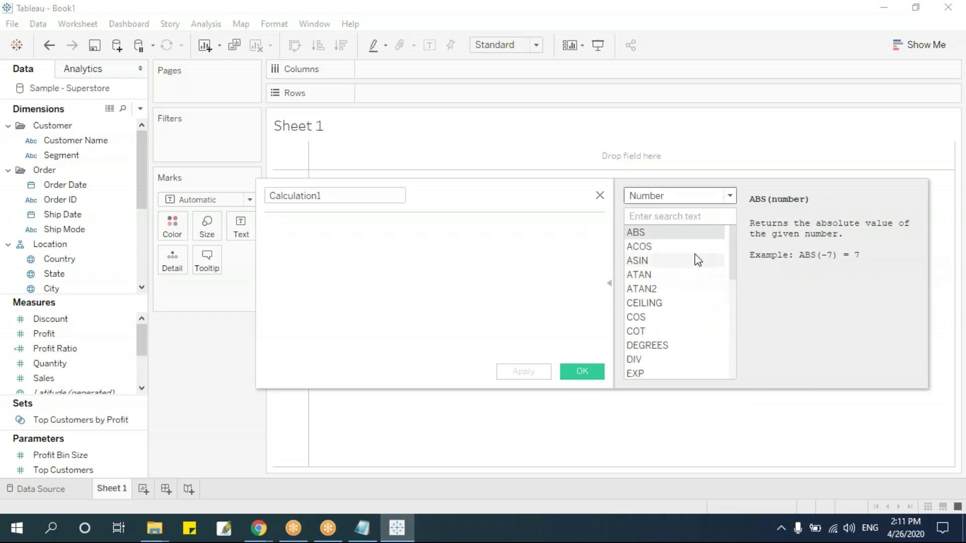
{"action": "left_click_drag", "start_coordinate": [730, 243], "coordinate": [740, 223]}
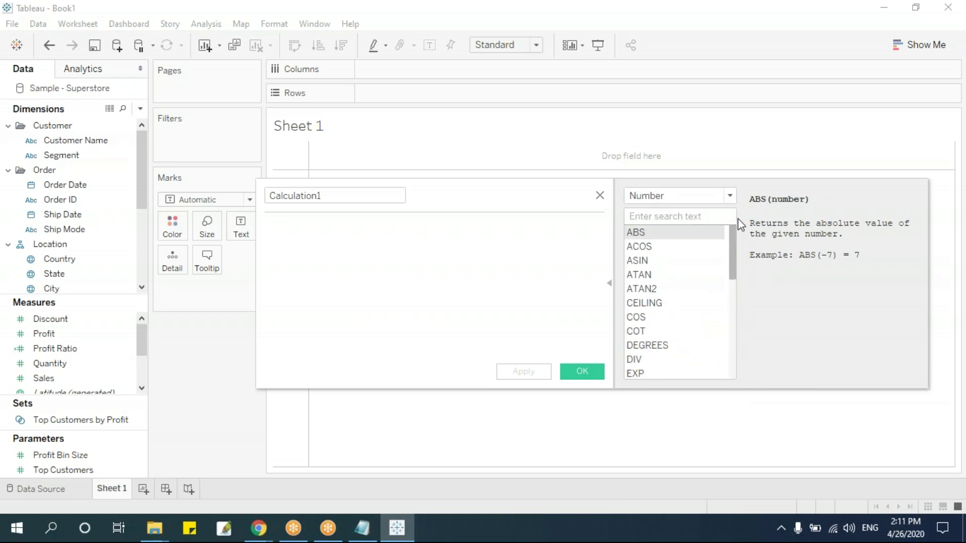
Step: List the String functions and read the descriptions of CHAR, CONTAINS, ENDSWITH, FIND, ISDATE, LEFT and LEN
{"action": "left_click", "coordinate": [731, 196]}
{"action": "left_click", "coordinate": [705, 237]}
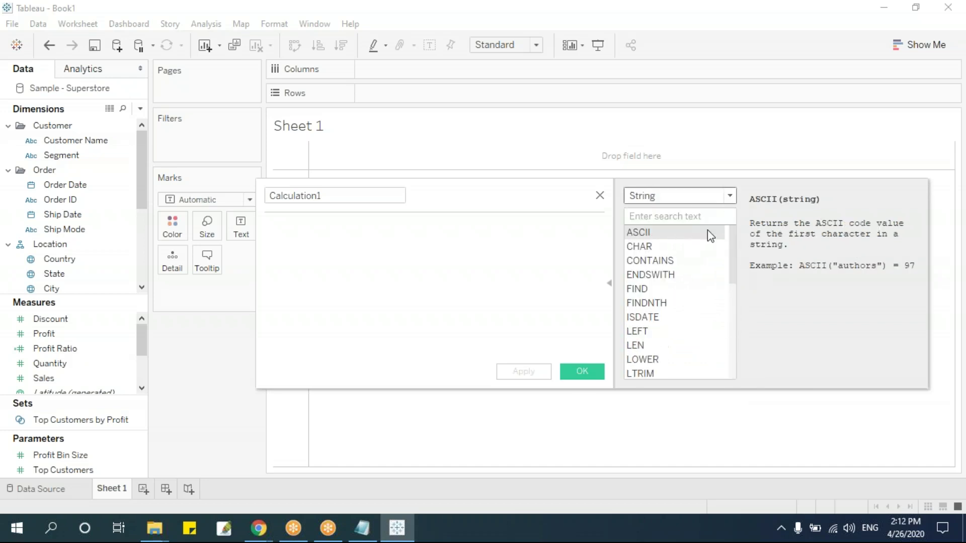
{"action": "left_click_drag", "start_coordinate": [732, 244], "coordinate": [740, 219]}
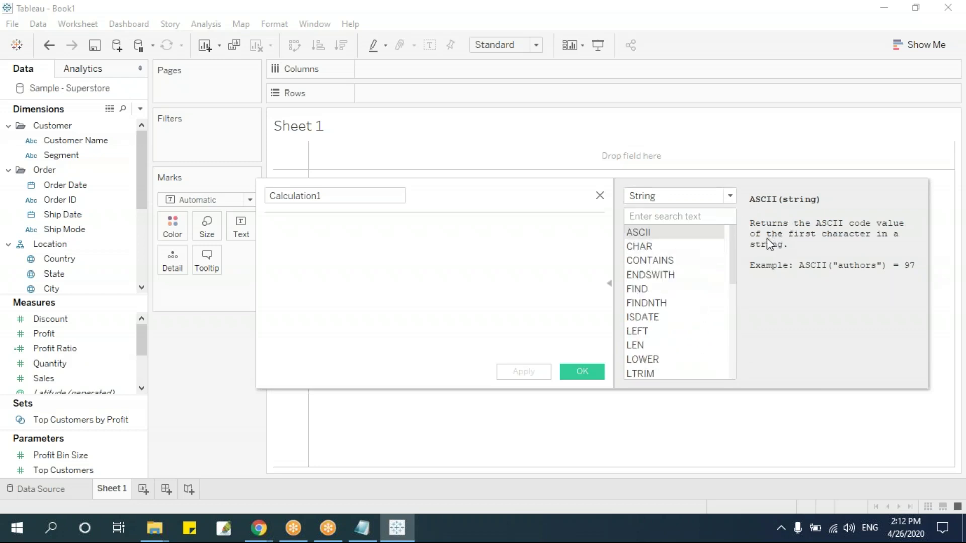
{"action": "left_click", "coordinate": [681, 247]}
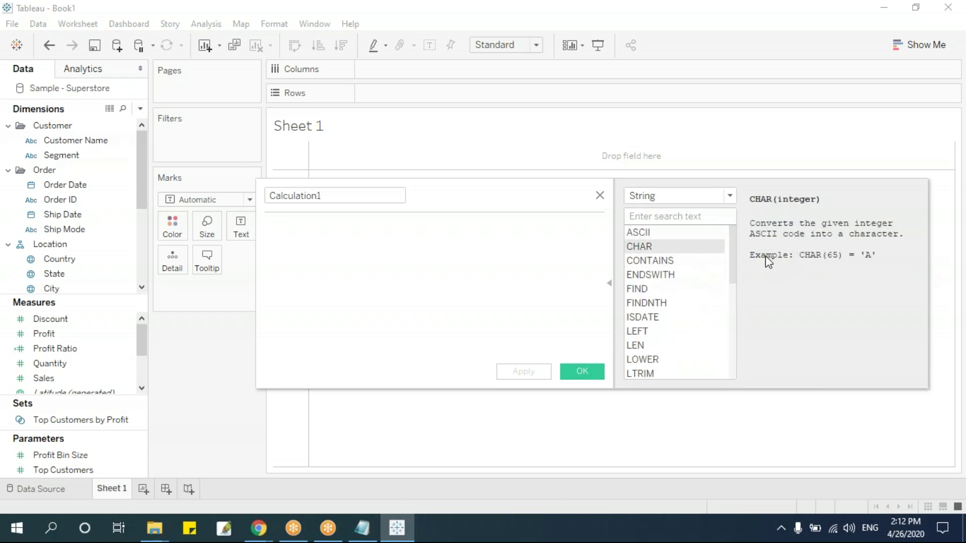
{"action": "left_click", "coordinate": [678, 259]}
{"action": "left_click", "coordinate": [682, 277]}
{"action": "left_click", "coordinate": [679, 290]}
{"action": "left_click", "coordinate": [671, 317]}
{"action": "left_click", "coordinate": [669, 332]}
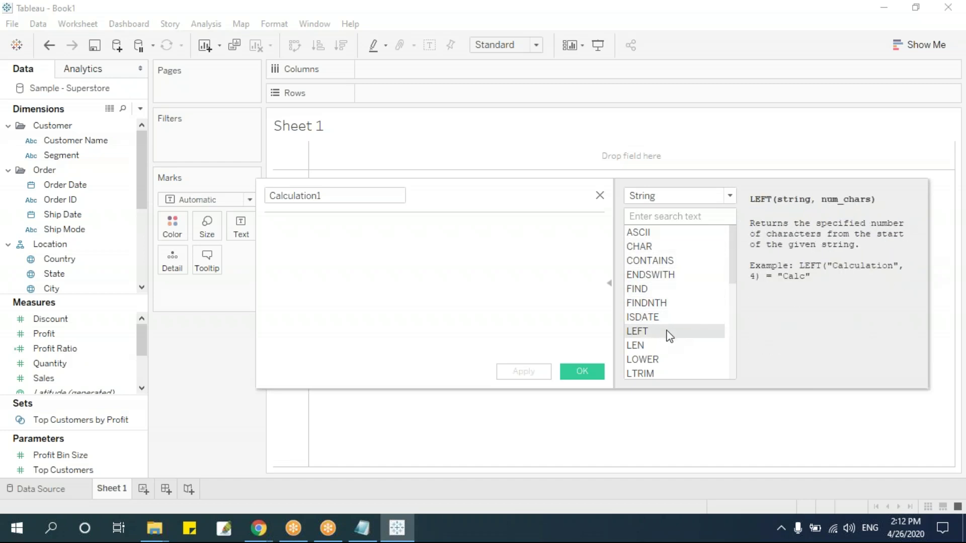
{"action": "left_click", "coordinate": [666, 346]}
Step: List the Date functions, read the descriptions of DATEPARSE and DAY, and hide the function reference
{"action": "left_click", "coordinate": [730, 200]}
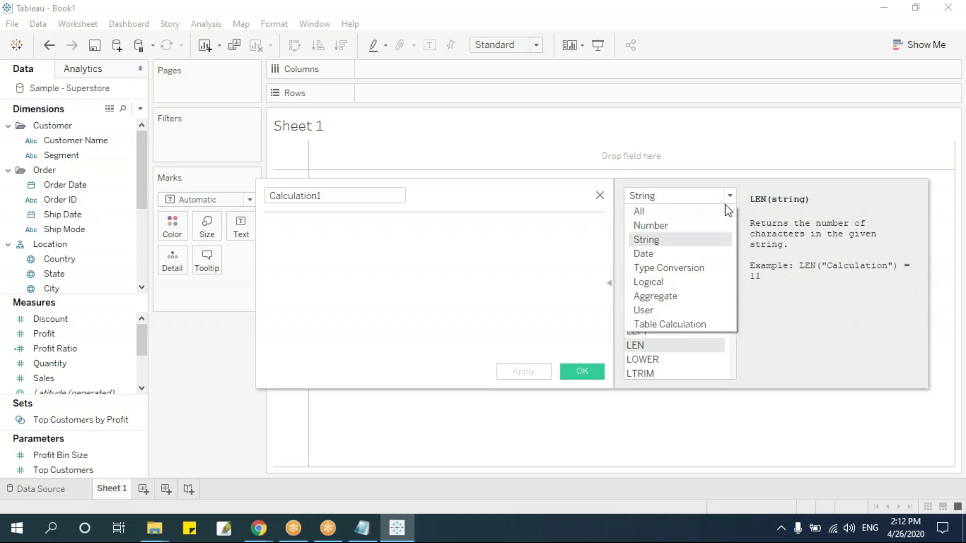
{"action": "left_click", "coordinate": [681, 257]}
{"action": "left_click", "coordinate": [657, 275]}
{"action": "left_click", "coordinate": [662, 317]}
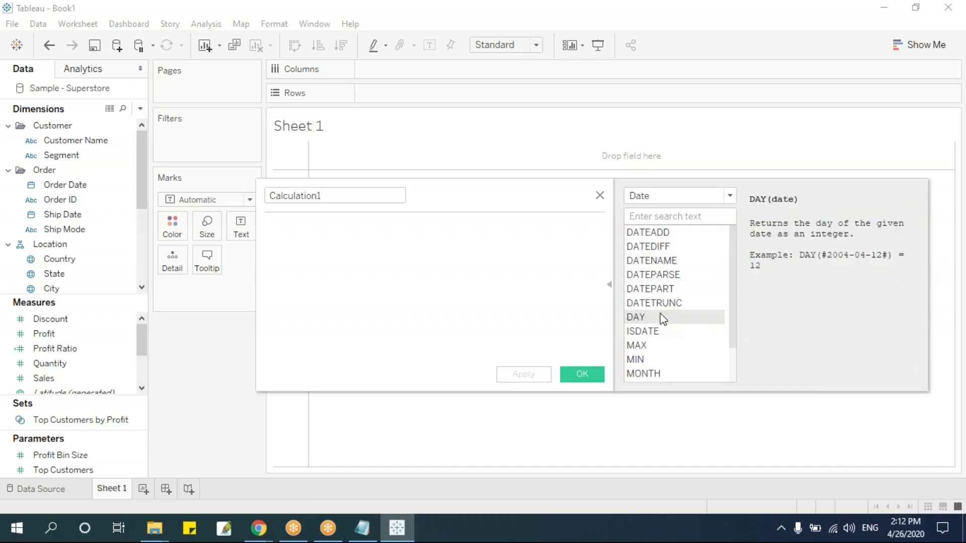
{"action": "left_click", "coordinate": [610, 285]}
{"action": "left_click_drag", "start_coordinate": [483, 194], "coordinate": [570, 198]}
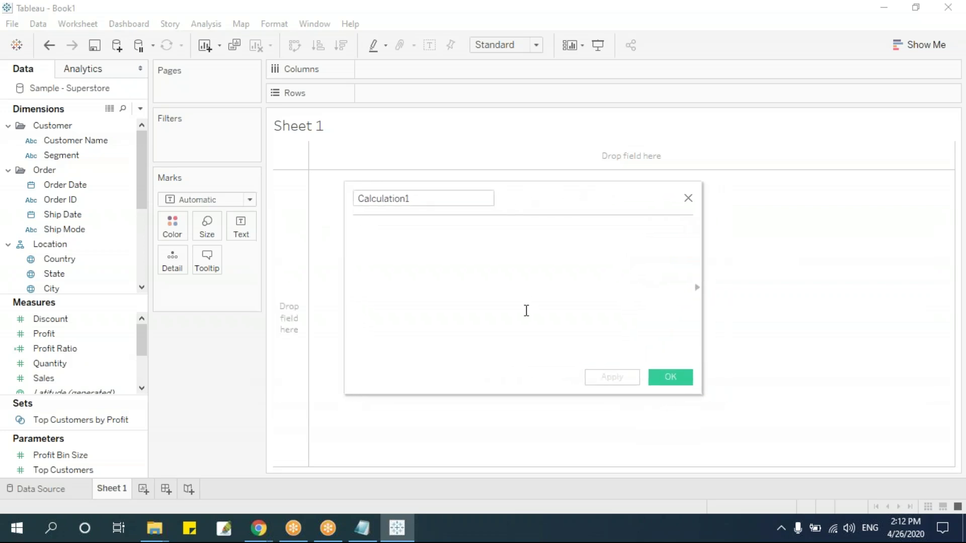
Step: Name the calculated field Func_Concat and move on to its formula
{"action": "left_click_drag", "start_coordinate": [551, 196], "coordinate": [531, 197]}
{"action": "left_click", "coordinate": [423, 198]}
{"action": "double_click", "coordinate": [382, 197]}
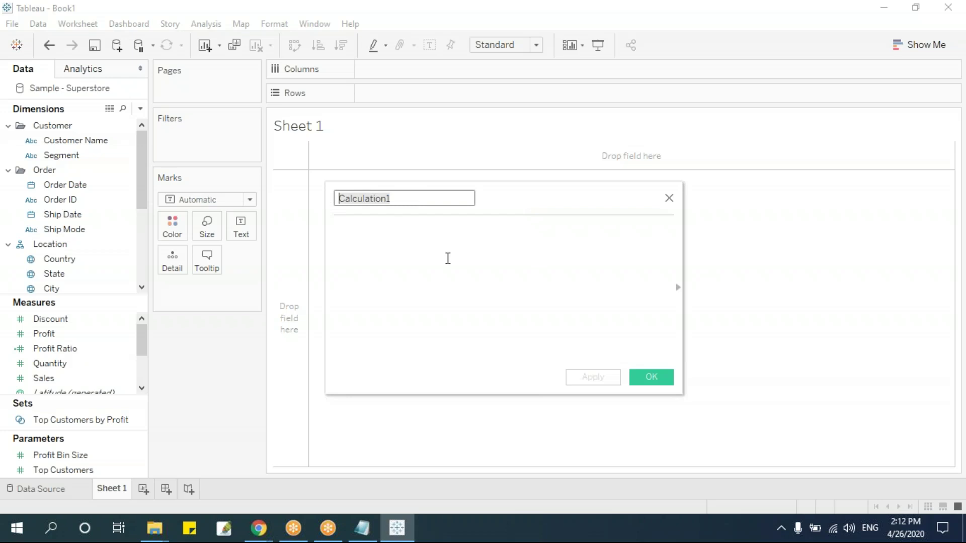
{"action": "type", "text": "FUnc"}
{"action": "key", "text": "BackSpace"}
{"action": "key", "text": "BackSpace"}
{"action": "key", "text": "BackSpace"}
{"action": "type", "text": "un"}
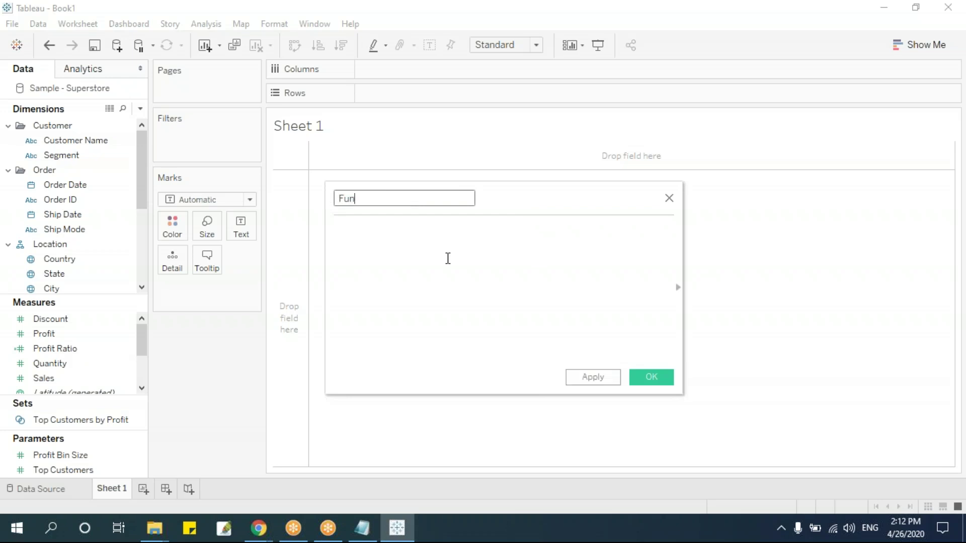
{"action": "type", "text": "c_Concat"}
{"action": "key", "text": "Tab"}
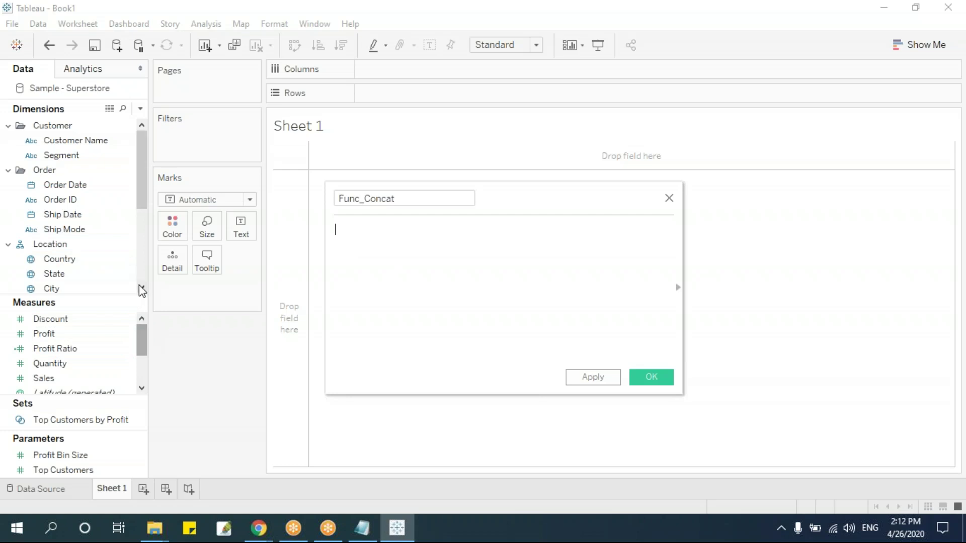
Step: Insert the Region field into the Func_Concat formula using the suggested field name
{"action": "left_click_drag", "start_coordinate": [145, 184], "coordinate": [144, 206]}
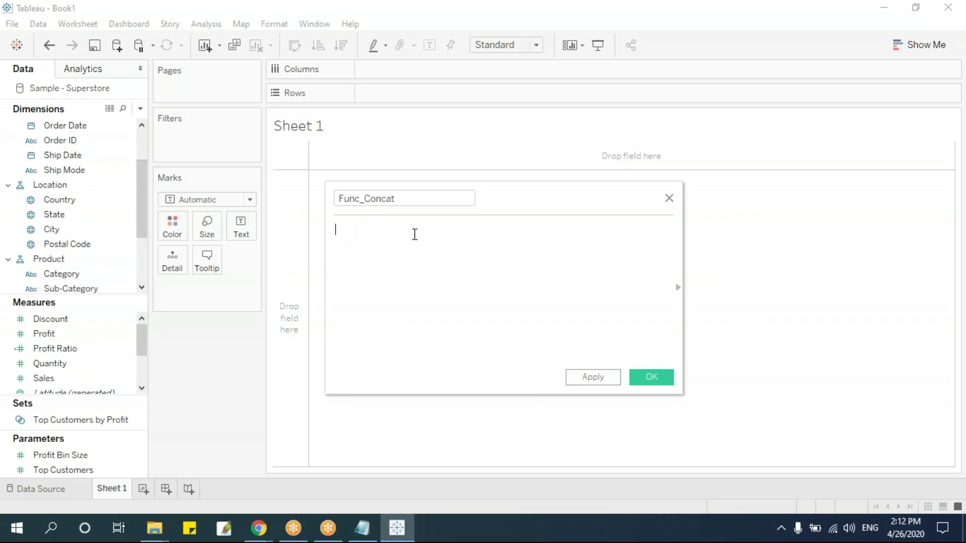
{"action": "type", "text": "region"}
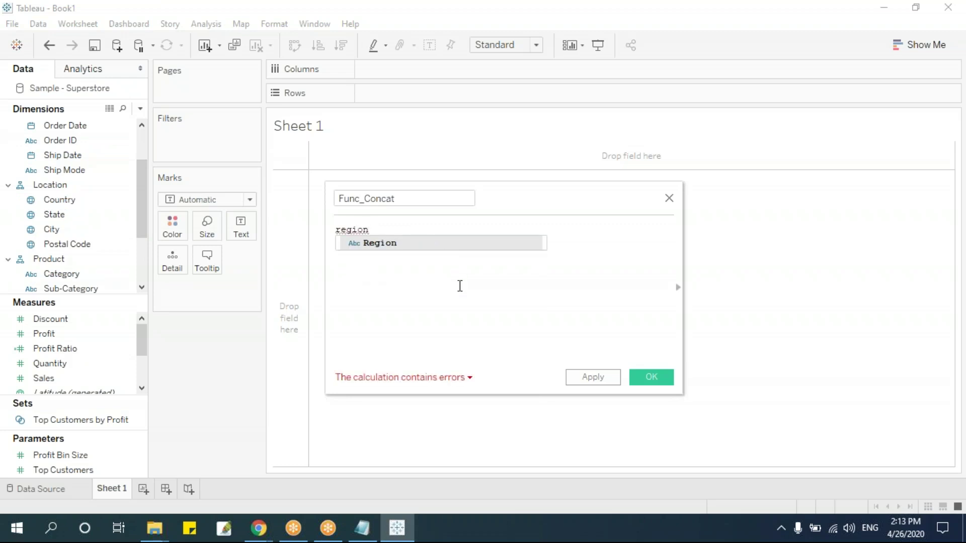
{"action": "key", "text": "Return"}
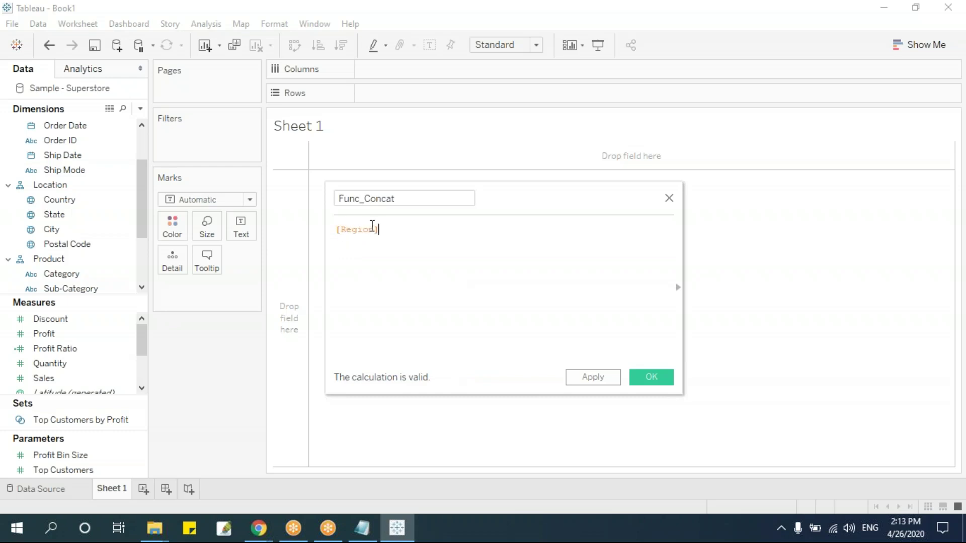
Step: Replace the Region field reference in the formula with the plain text region
{"action": "key", "text": "shift+Home"}
{"action": "type", "text": "region"}
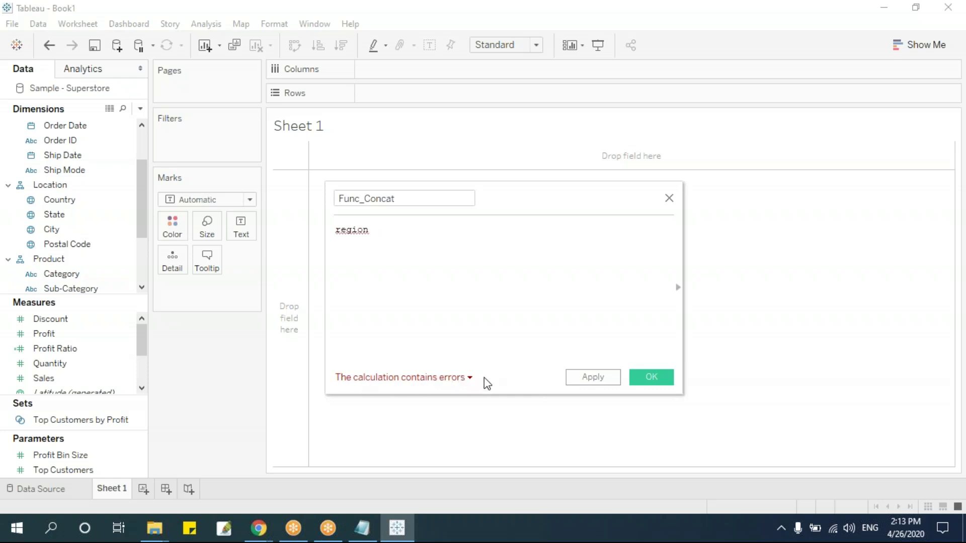
Step: Replace the plain text in the Func_Concat formula with the suggested Region field reference
{"action": "key", "text": "ctrl+a"}
{"action": "type", "text": "regin"}
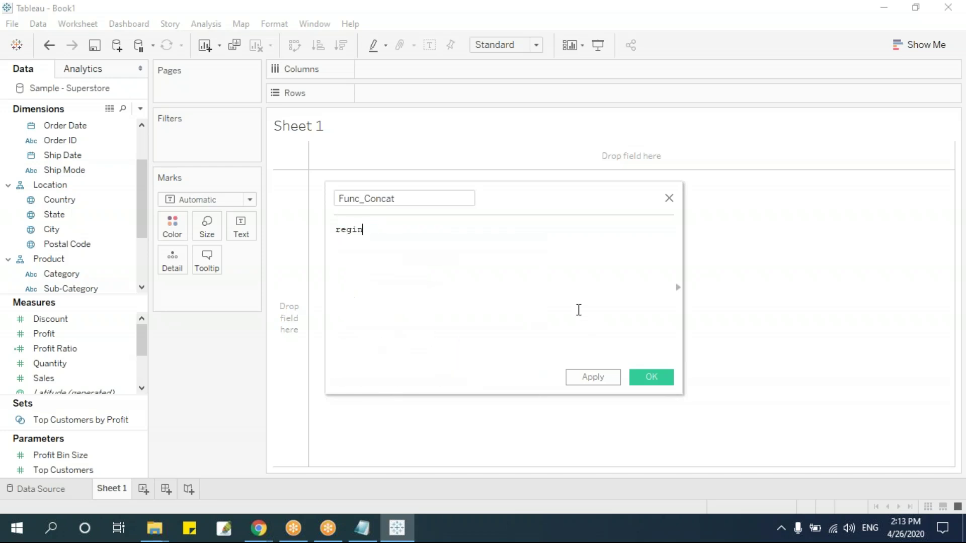
{"action": "key", "text": "BackSpace"}
{"action": "type", "text": "o"}
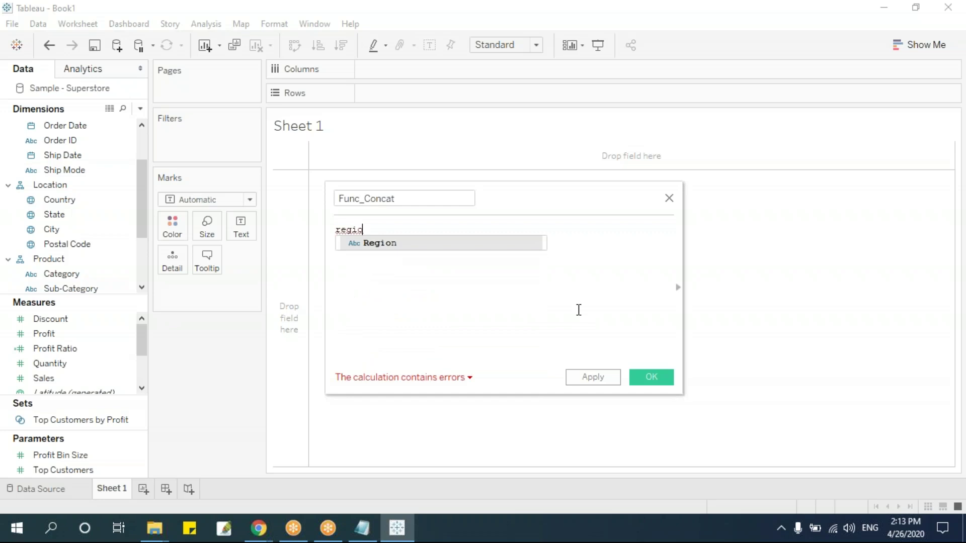
{"action": "key", "text": "Return"}
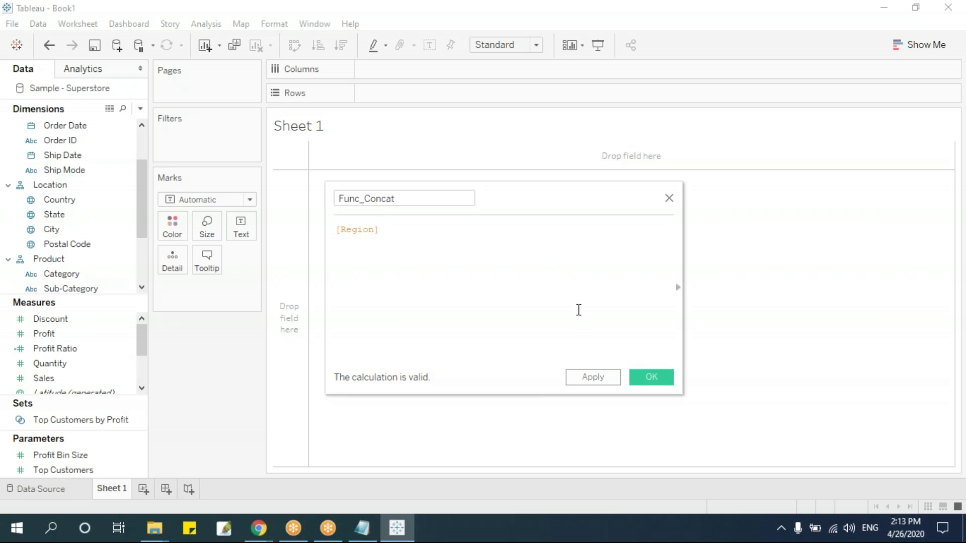
Step: Extend the formula to [Region] + " " + [State] and save the Func_Concat calculated field
{"action": "type", "text": "+ "}
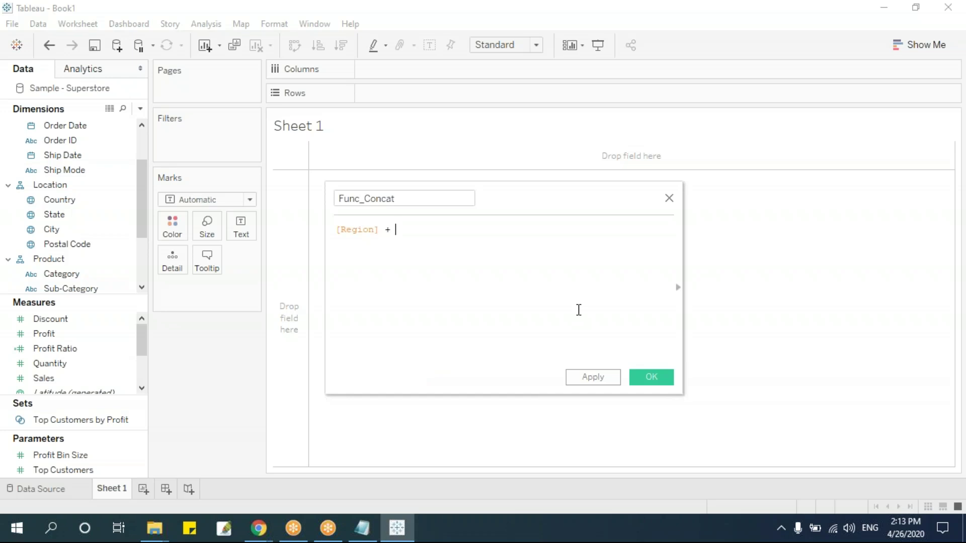
{"action": "type", "text": "\" \" + stat"}
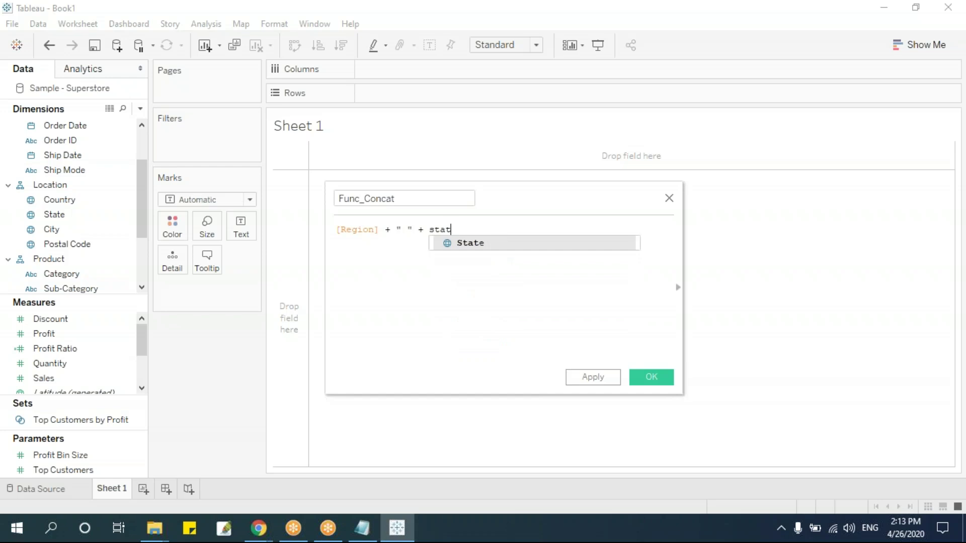
{"action": "key", "text": "Return"}
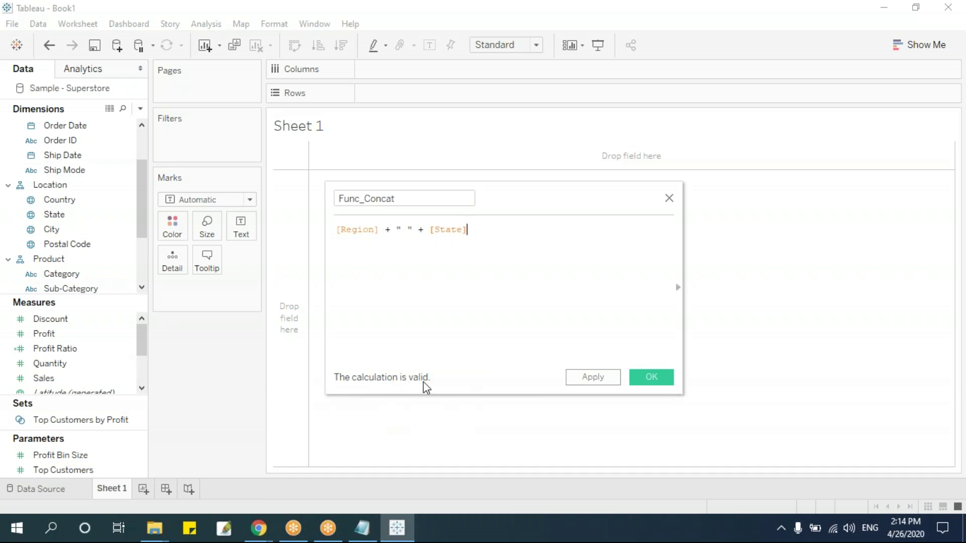
{"action": "left_click_drag", "start_coordinate": [475, 230], "coordinate": [333, 230]}
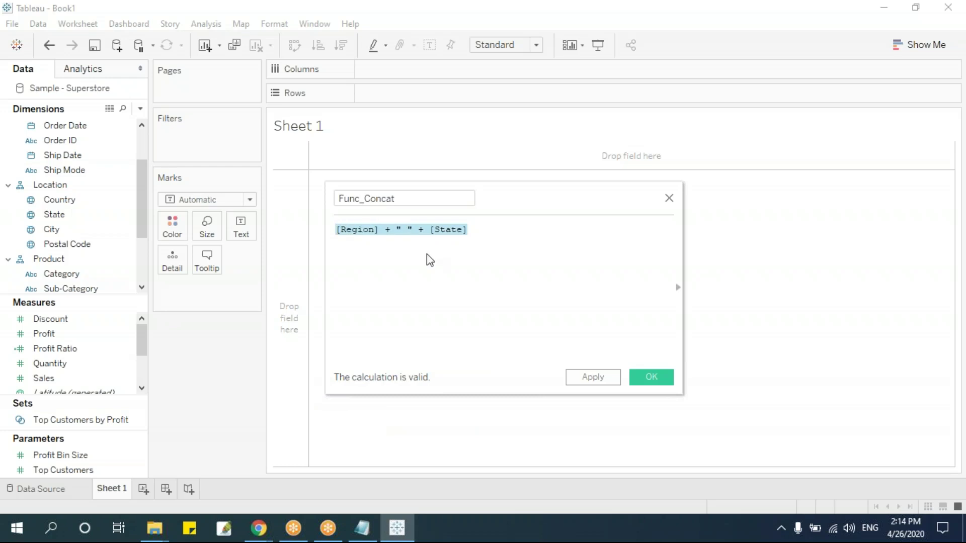
{"action": "left_click", "coordinate": [461, 248]}
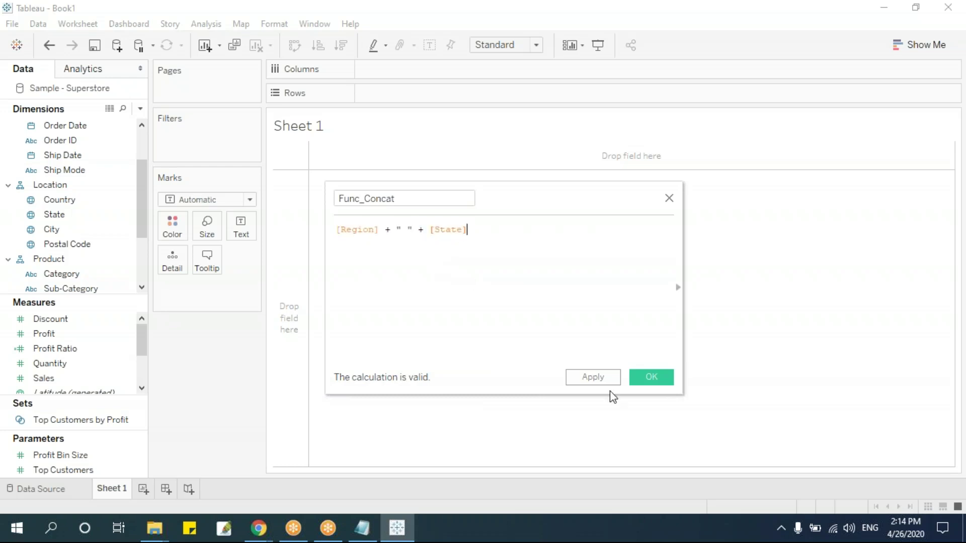
{"action": "left_click", "coordinate": [651, 376]}
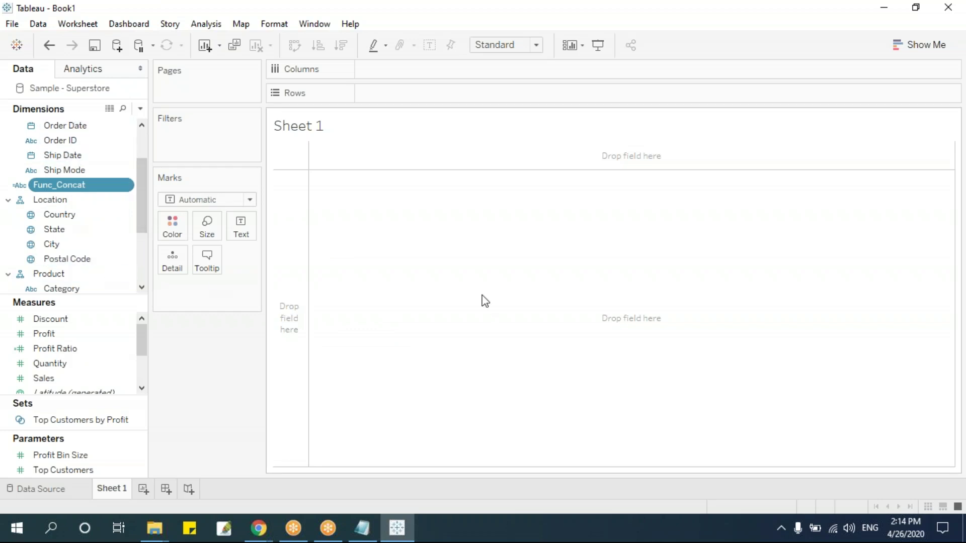
Step: Preview the Func_Concat values by placing the field on Rows, and remove it from the sheet again
{"action": "mouse_move", "coordinate": [82, 188]}
{"action": "left_mouse_down"}
{"action": "mouse_move", "coordinate": [207, 221]}
{"action": "mouse_move", "coordinate": [449, 197]}
{"action": "mouse_move", "coordinate": [445, 98]}
{"action": "left_mouse_up"}
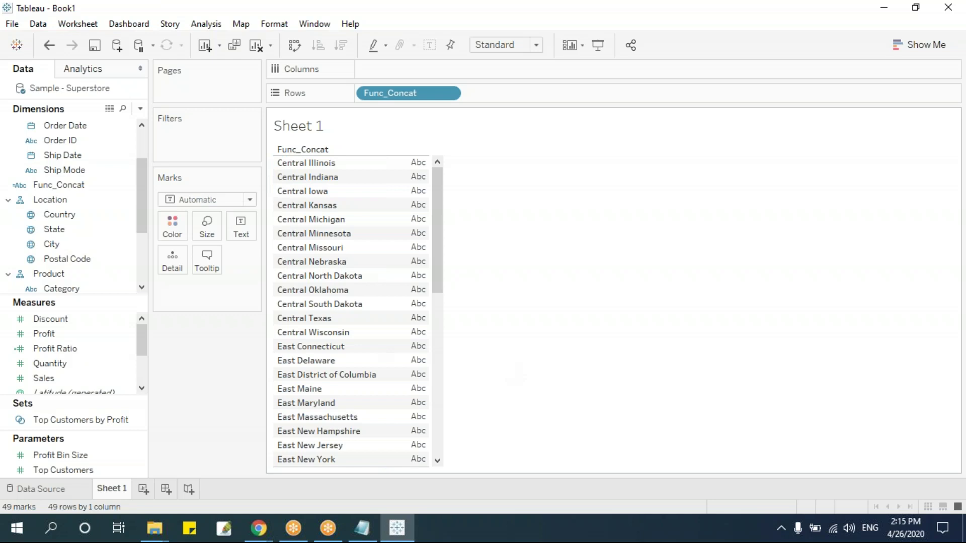
{"action": "left_click_drag", "start_coordinate": [393, 101], "coordinate": [578, 297]}
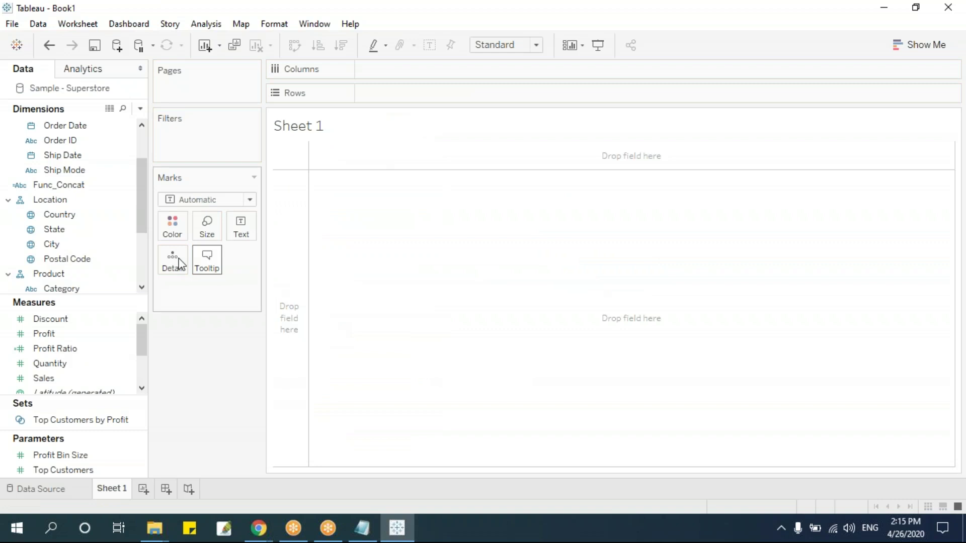
Step: Change the separator in the Func_Concat formula to " - ", save it, and check the values by temporarily placing the field on Rows
{"action": "right_click", "coordinate": [71, 182]}
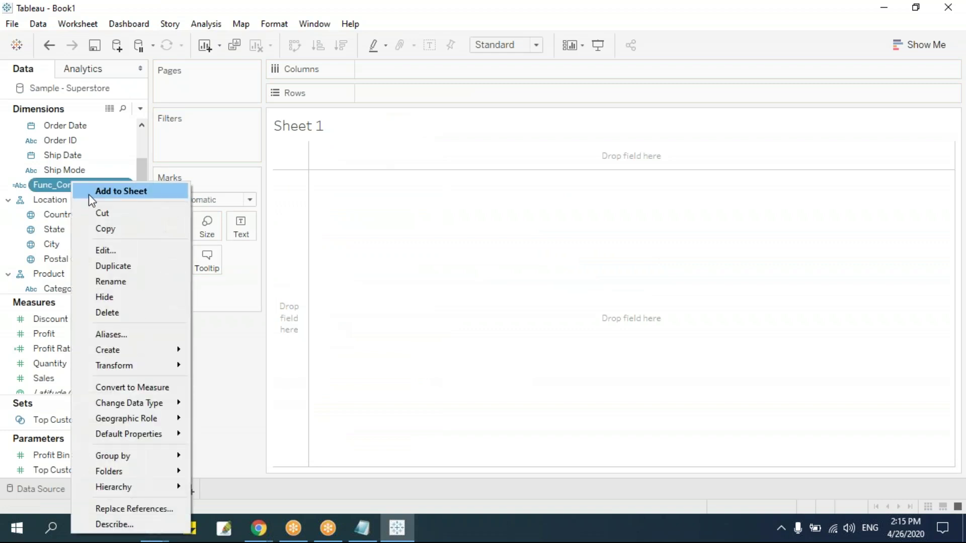
{"action": "left_click", "coordinate": [153, 250]}
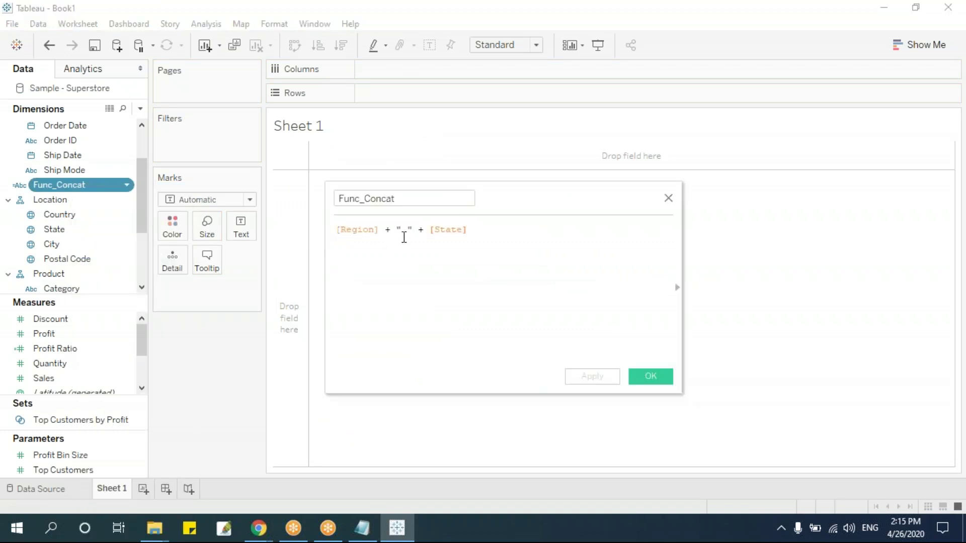
{"action": "type", "text": "-"}
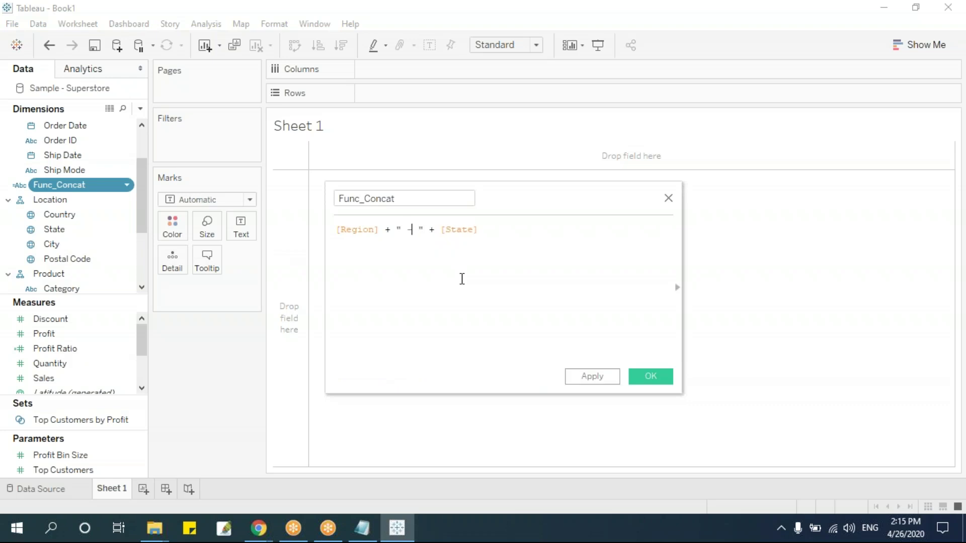
{"action": "left_click", "coordinate": [649, 379]}
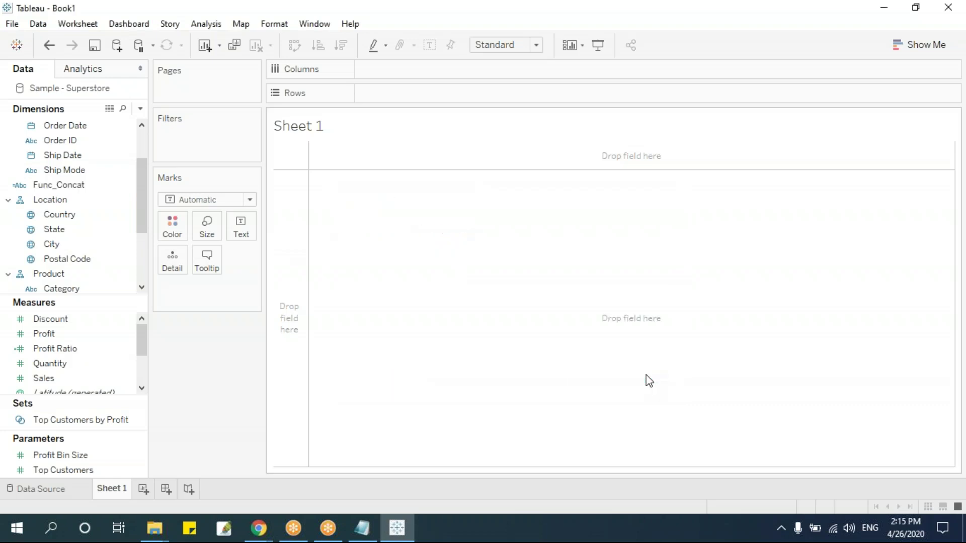
{"action": "mouse_move", "coordinate": [58, 185]}
{"action": "left_mouse_down"}
{"action": "mouse_move", "coordinate": [117, 194]}
{"action": "mouse_move", "coordinate": [440, 102]}
{"action": "mouse_move", "coordinate": [441, 92]}
{"action": "left_mouse_up"}
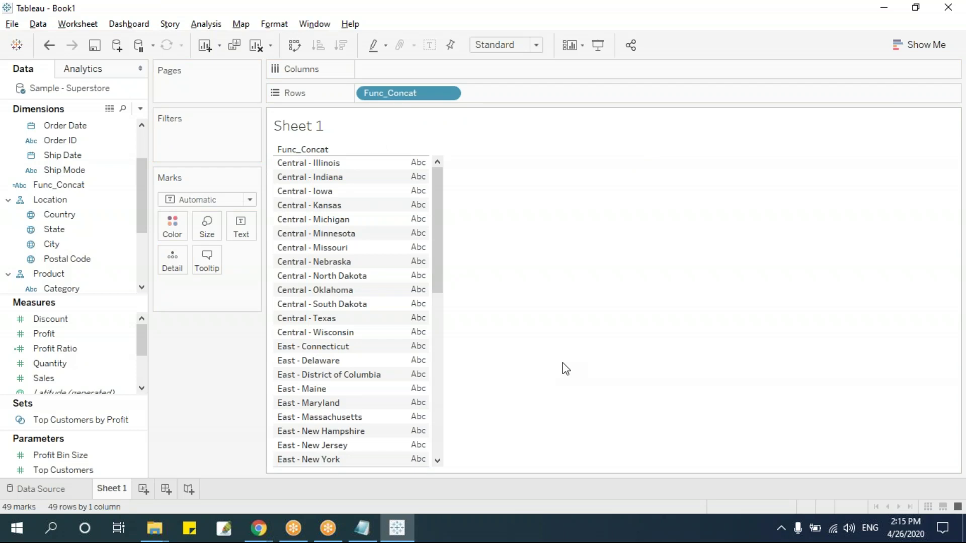
{"action": "key", "text": "ctrl+z"}
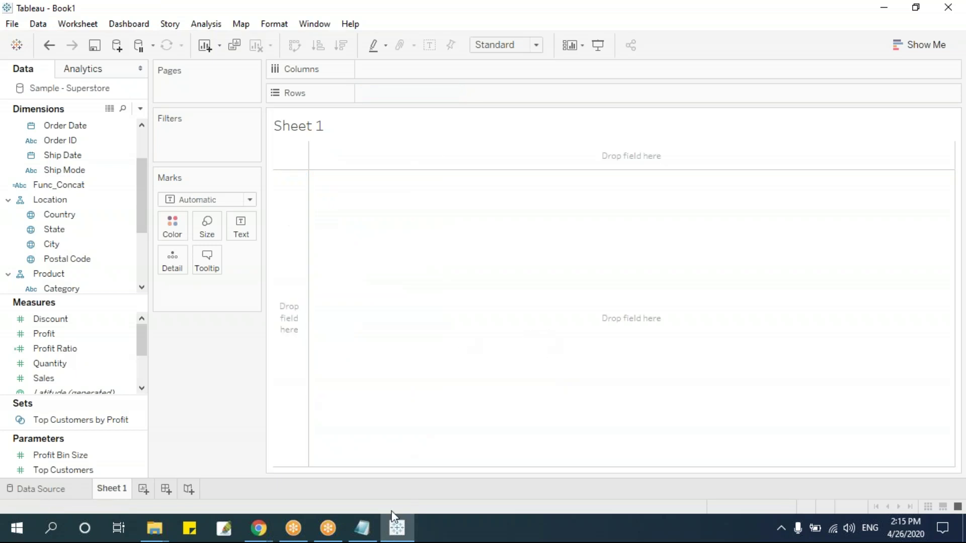
Step: Switch to the Tableau Functions notes in Notepad, read the string function formulas, and return to Tableau
{"action": "left_click", "coordinate": [362, 528]}
{"action": "left_click", "coordinate": [99, 257]}
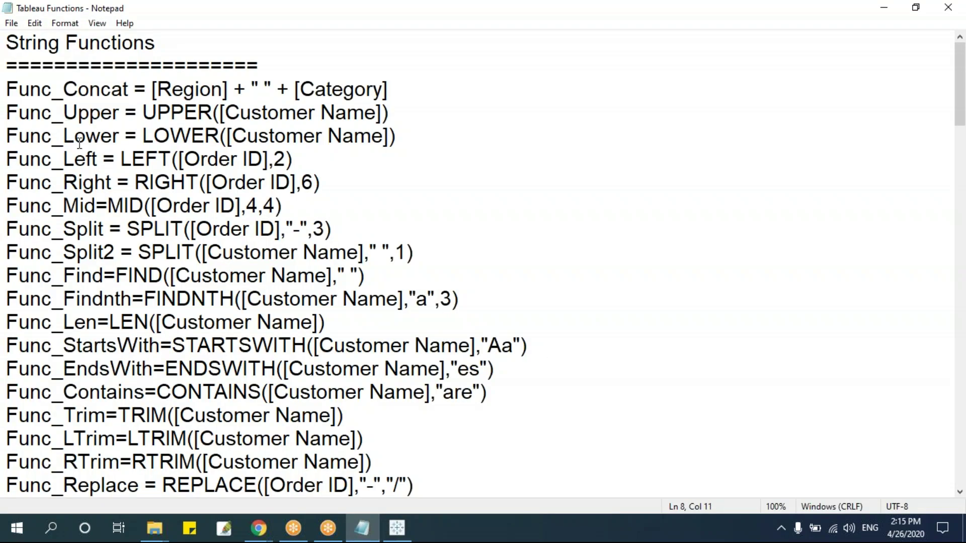
{"action": "left_click", "coordinate": [397, 528]}
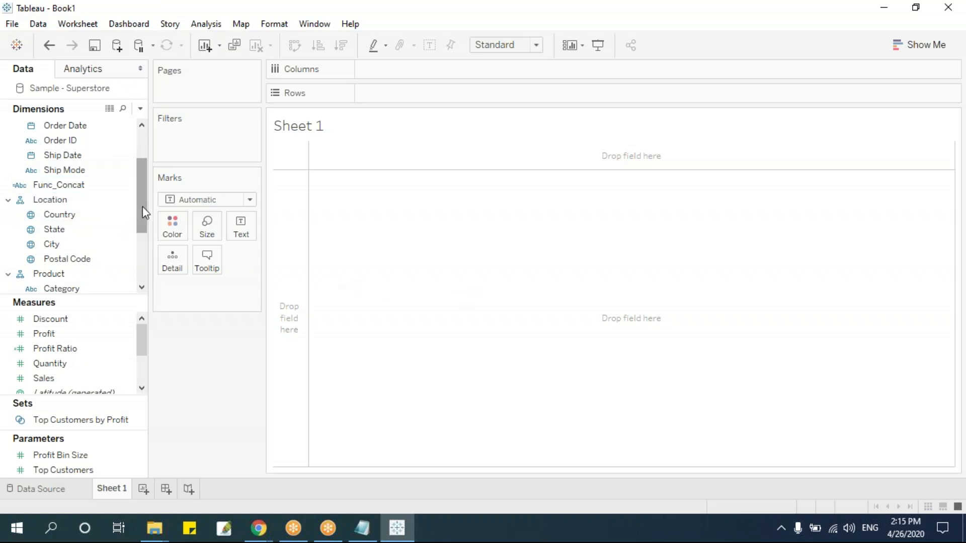
Step: Place the Customer Name dimension on the empty sheet to list the customers as rows
{"action": "scroll", "coordinate": [143, 207], "scroll_direction": "up", "scroll_amount": 3}
{"action": "left_click", "coordinate": [79, 139]}
{"action": "left_click_drag", "start_coordinate": [79, 140], "coordinate": [329, 303]}
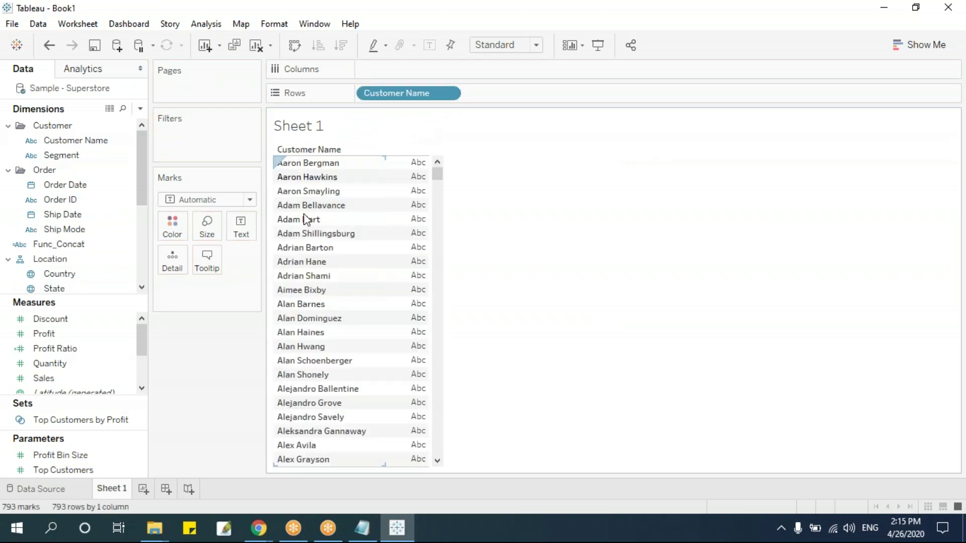
{"action": "mouse_move", "coordinate": [436, 177]}
{"action": "left_mouse_down"}
{"action": "mouse_move", "coordinate": [467, 466]}
{"action": "mouse_move", "coordinate": [461, 256]}
{"action": "mouse_move", "coordinate": [437, 168]}
{"action": "left_mouse_up"}
{"action": "left_click", "coordinate": [99, 156]}
{"action": "left_click", "coordinate": [90, 144]}
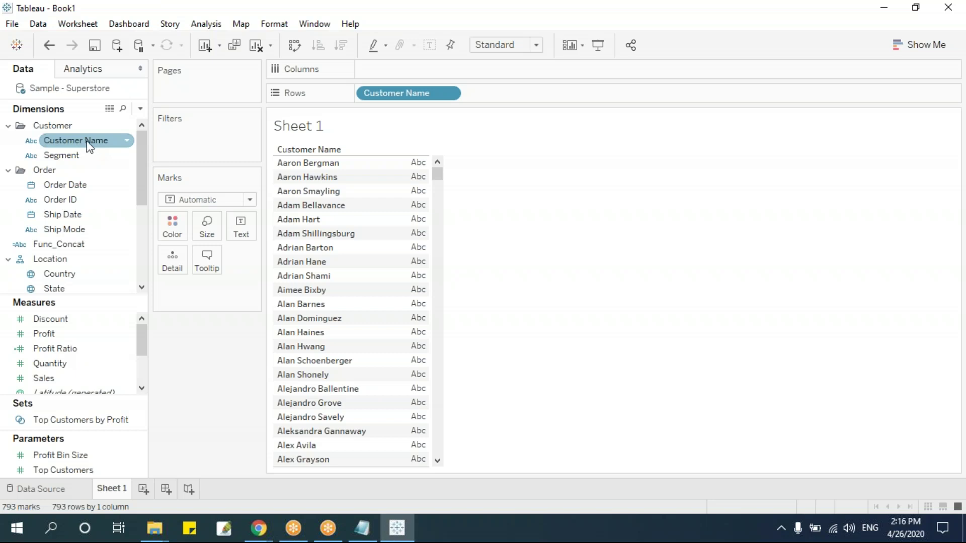
Step: Create a calculated field from Customer Name, move its editor clear of the table, and name it Func_Lower
{"action": "right_click", "coordinate": [88, 143]}
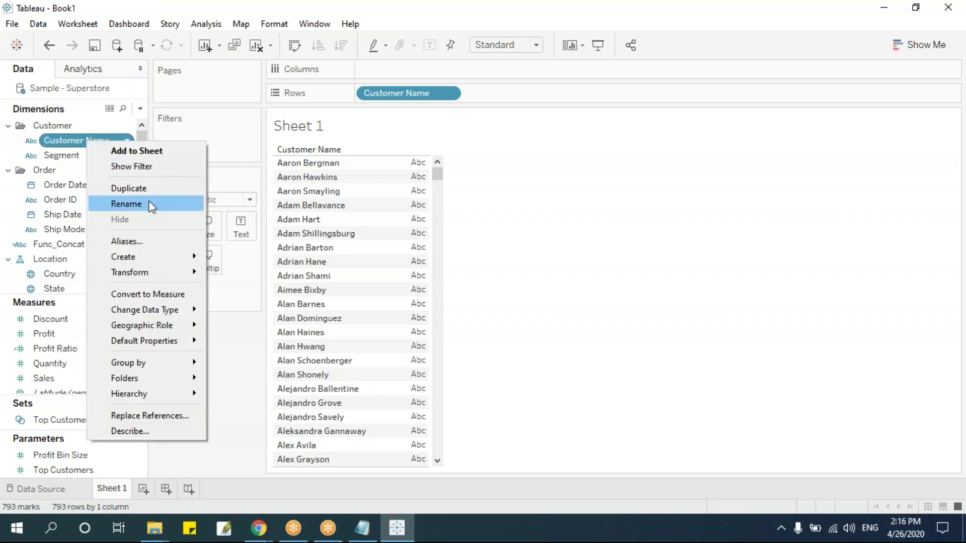
{"action": "mouse_move", "coordinate": [146, 255]}
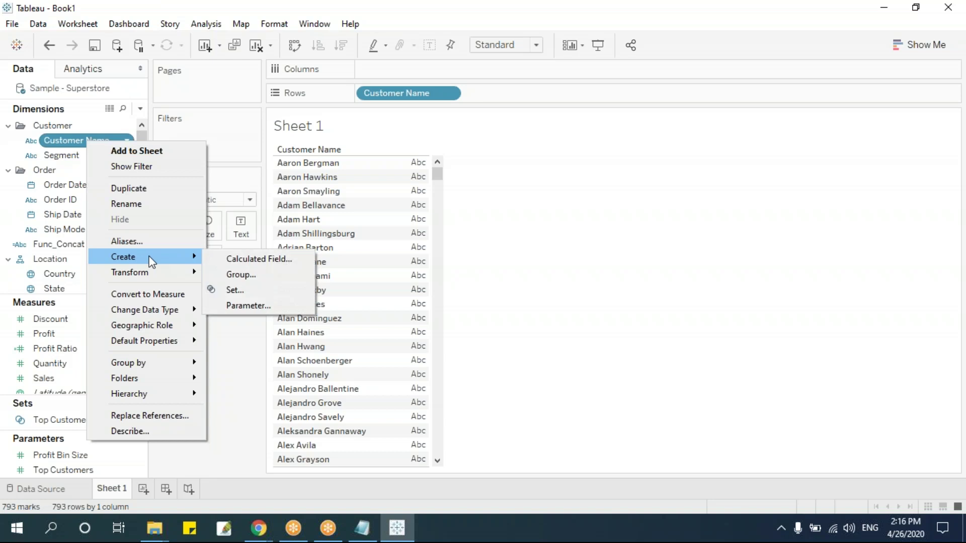
{"action": "left_click", "coordinate": [246, 260]}
{"action": "left_click_drag", "start_coordinate": [591, 202], "coordinate": [705, 188]}
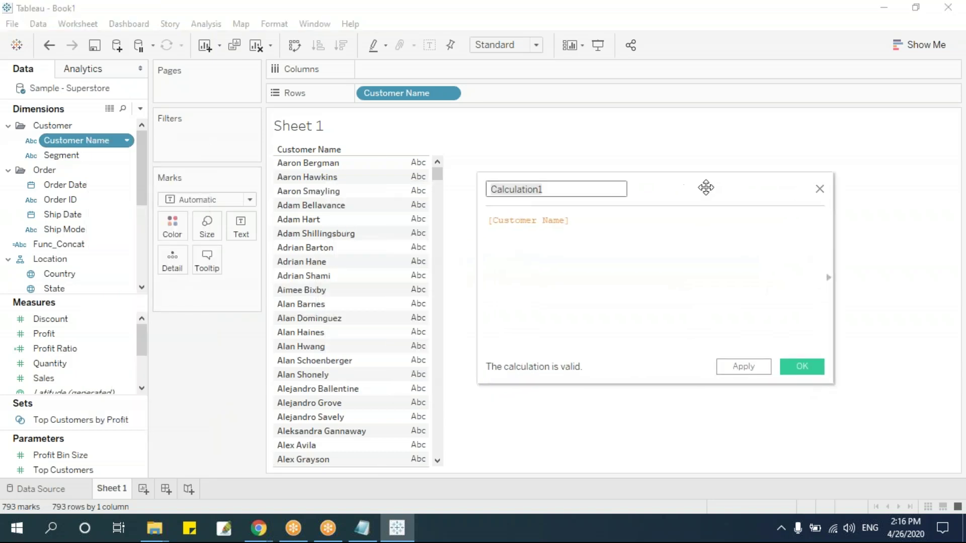
{"action": "type", "text": "FUNC"}
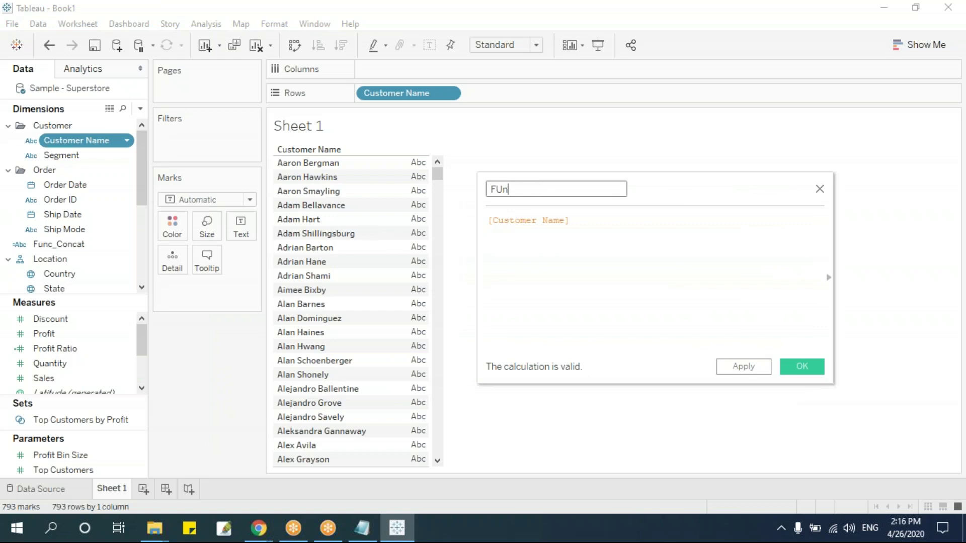
{"action": "key", "text": "BackSpace"}
{"action": "key", "text": "BackSpace"}
{"action": "key", "text": "BackSpace"}
{"action": "type", "text": "unc_Lower"}
{"action": "left_click", "coordinate": [488, 220]}
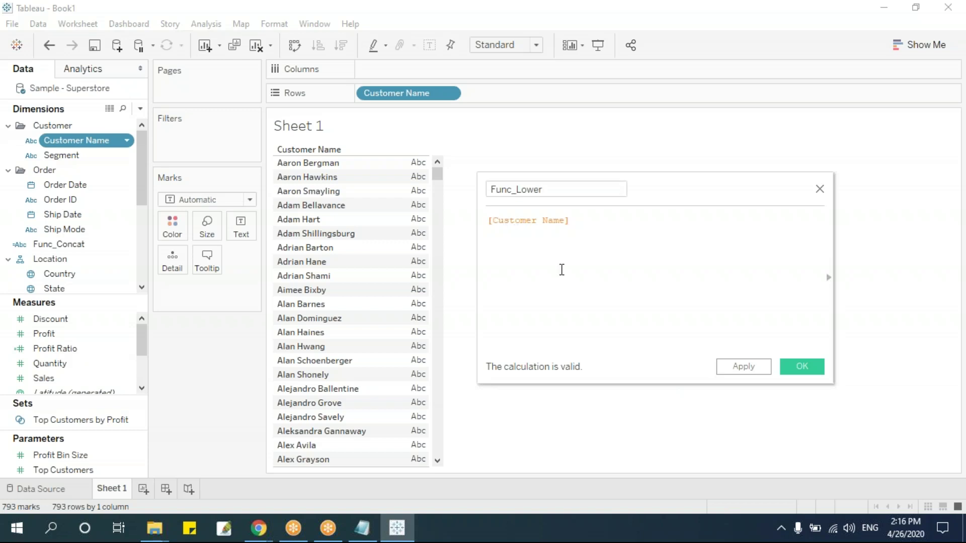
Step: Wrap the field reference as LOWER([Customer Name]) and save the Func_Lower calculated field
{"action": "type", "text": "lowert"}
{"action": "key", "text": "BackSpace"}
{"action": "key", "text": "Return"}
{"action": "key", "text": "Delete"}
{"action": "key", "text": "Delete"}
{"action": "left_click", "coordinate": [627, 224]}
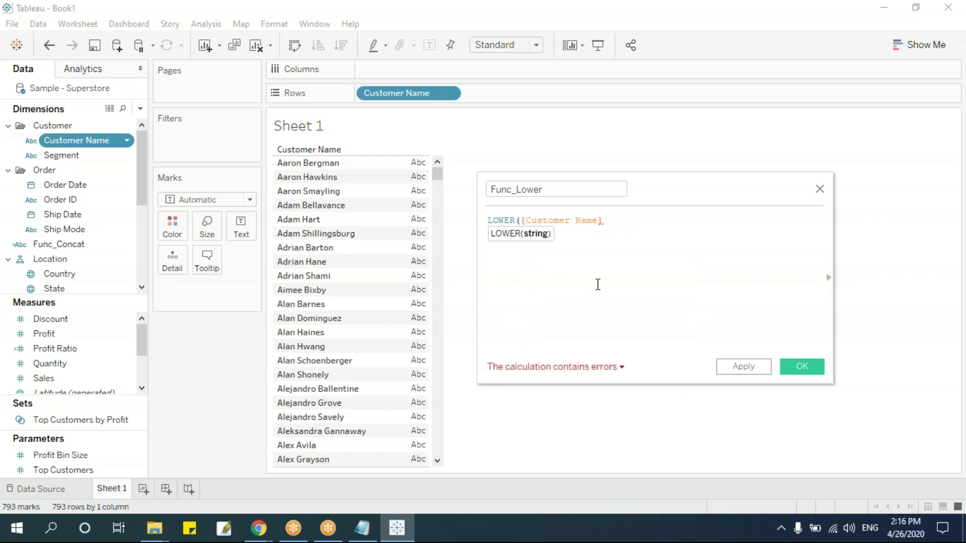
{"action": "type", "text": ")"}
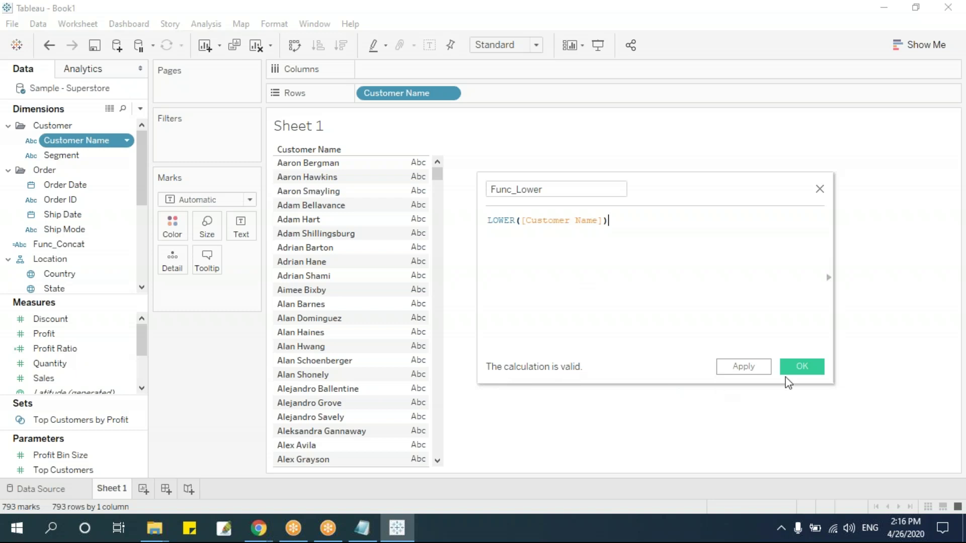
{"action": "left_click", "coordinate": [801, 368]}
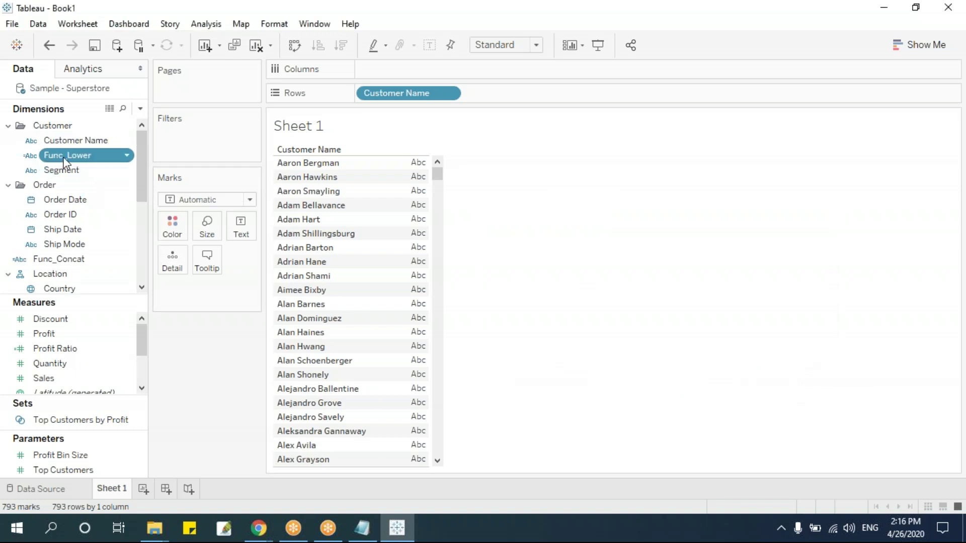
Step: Add Func_Lower to the rows after Customer Name and compare the two columns
{"action": "left_click_drag", "start_coordinate": [65, 156], "coordinate": [467, 313]}
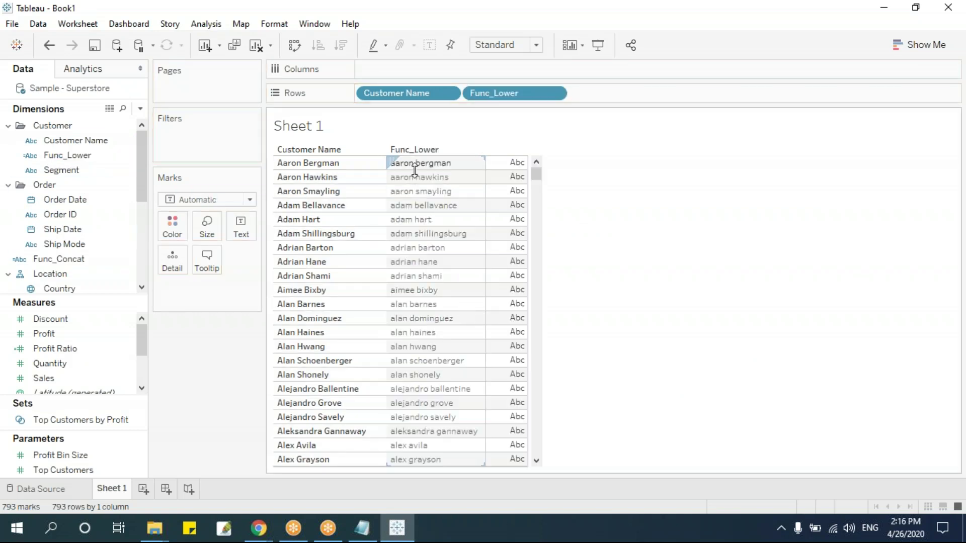
{"action": "left_click_drag", "start_coordinate": [535, 173], "coordinate": [557, 146]}
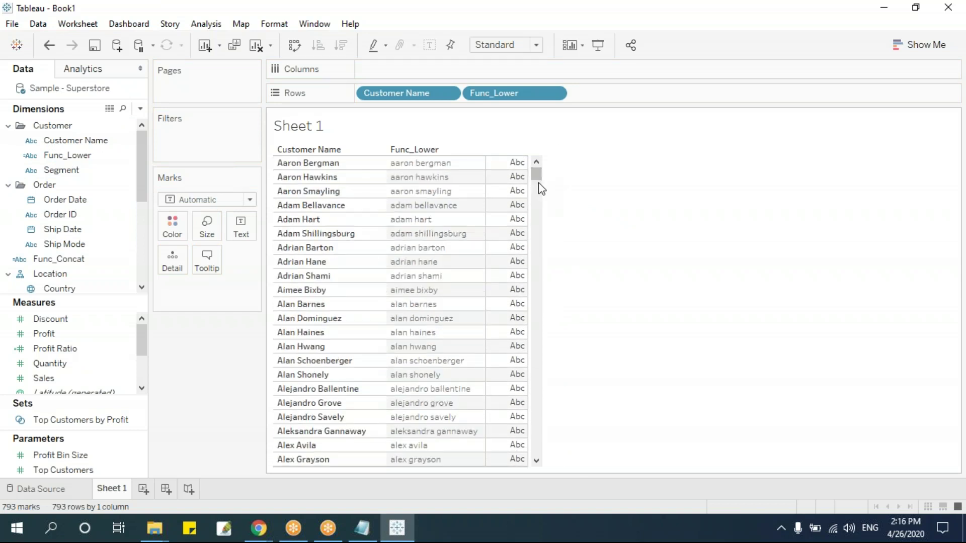
Step: Create another calculated field from Customer Name, name it Func_Upper, and move on to its formula
{"action": "right_click", "coordinate": [76, 143]}
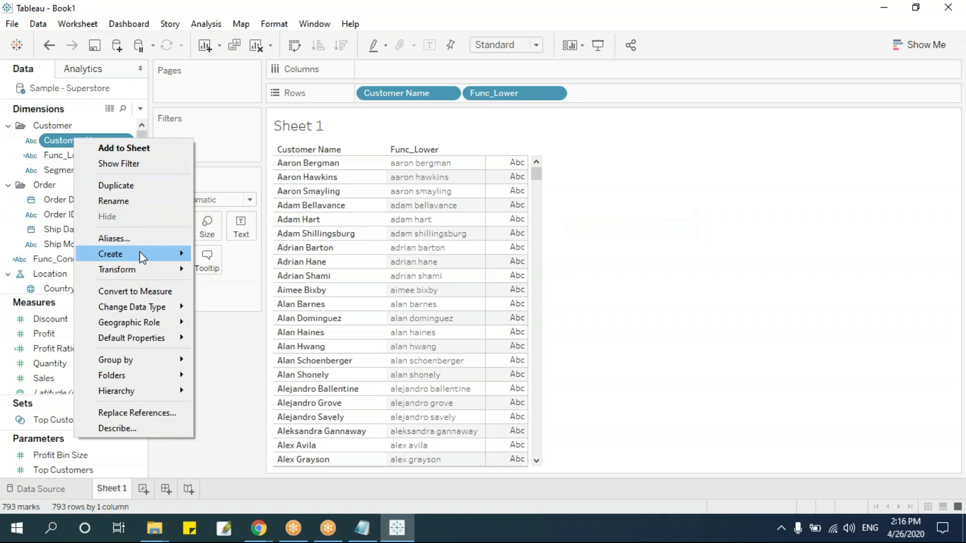
{"action": "mouse_move", "coordinate": [141, 255]}
{"action": "left_click", "coordinate": [221, 255]}
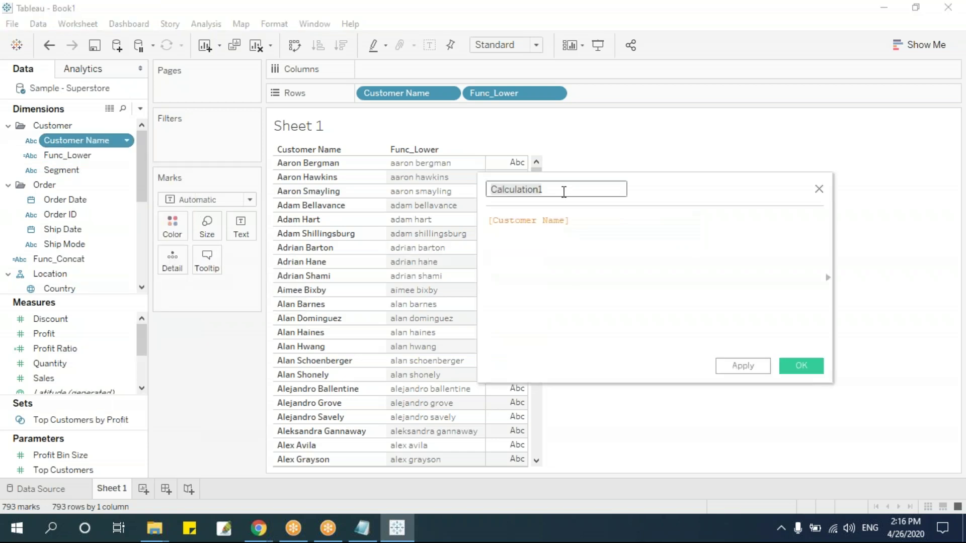
{"action": "type", "text": "Upper"}
{"action": "key", "text": "BackSpace"}
{"action": "key", "text": "BackSpace"}
{"action": "key", "text": "BackSpace"}
{"action": "key", "text": "BackSpace"}
{"action": "key", "text": "BackSpace"}
{"action": "type", "text": "FUn"}
{"action": "key", "text": "BackSpace"}
{"action": "key", "text": "BackSpace"}
{"action": "type", "text": "unc_"}
{"action": "key", "text": "BackSpace"}
{"action": "type", "text": "_Upper"}
{"action": "key", "text": "Tab"}
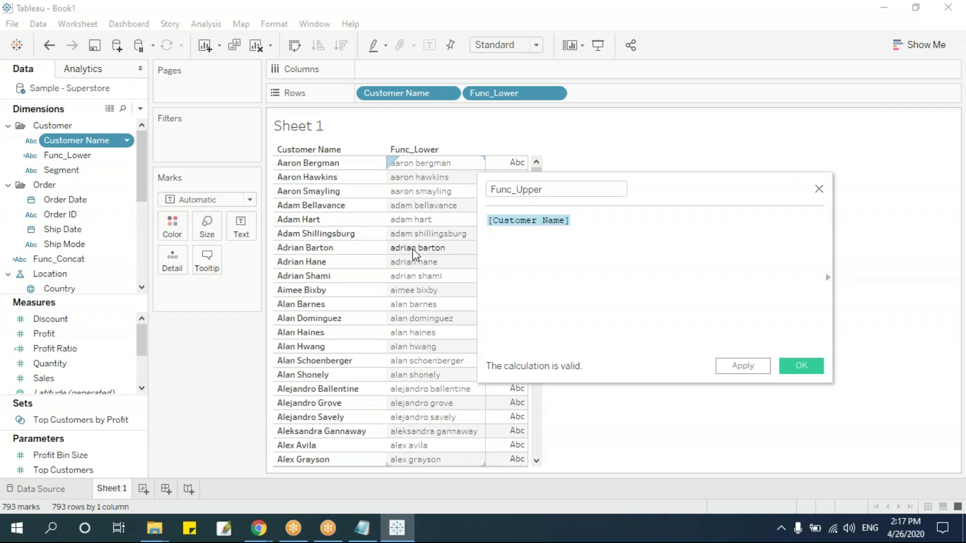
Step: Save the Func_Upper calculated field as UPPER([Customer Name]) and add it to the rows after Func_Lower
{"action": "key", "text": "Home"}
{"action": "type", "text": "U"}
{"action": "key", "text": "Return"}
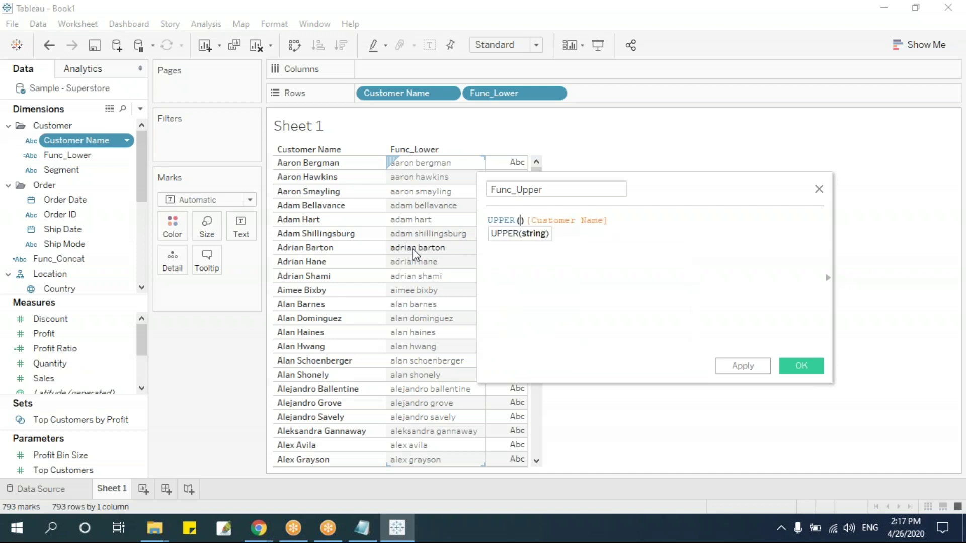
{"action": "key", "text": "Delete"}
{"action": "key", "text": "Delete"}
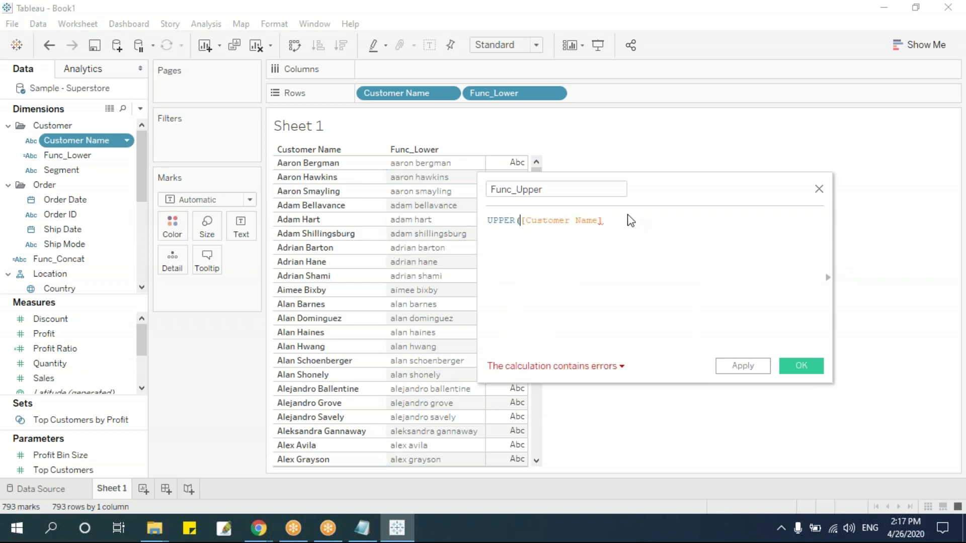
{"action": "type", "text": ")"}
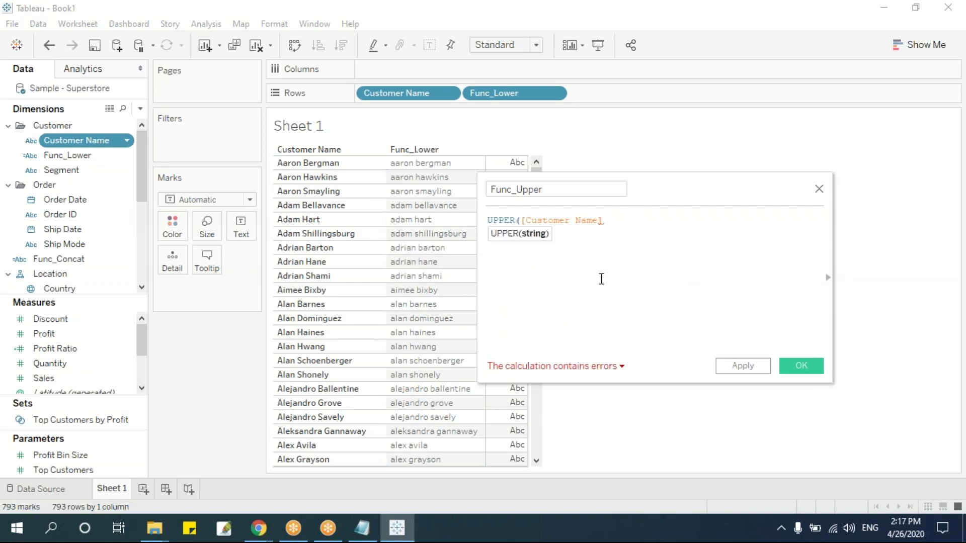
{"action": "left_click", "coordinate": [801, 366]}
{"action": "left_click_drag", "start_coordinate": [120, 170], "coordinate": [512, 252]}
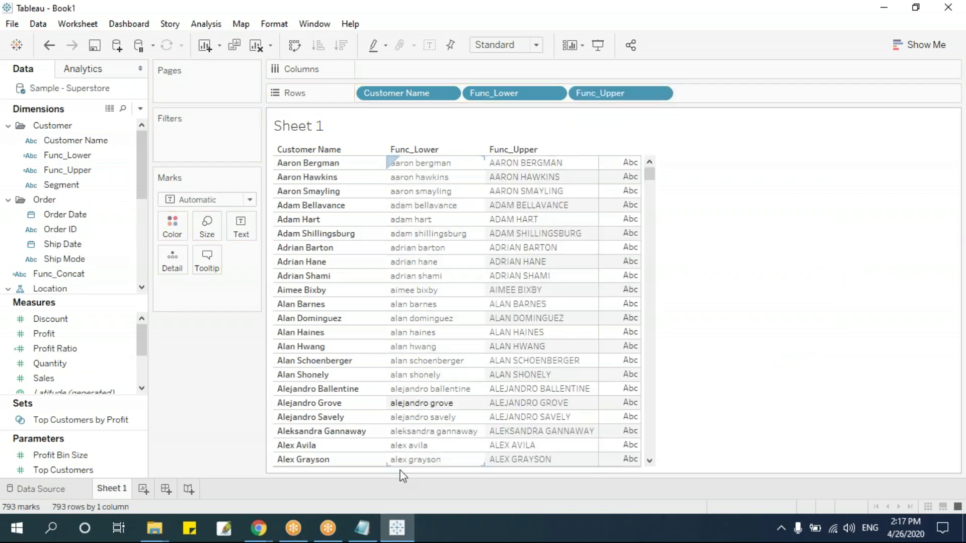
Step: Switch to the Tableau Functions notes in Notepad, highlight the Func_Upper and Func_Lower lines, and return to Tableau
{"action": "left_click", "coordinate": [362, 528]}
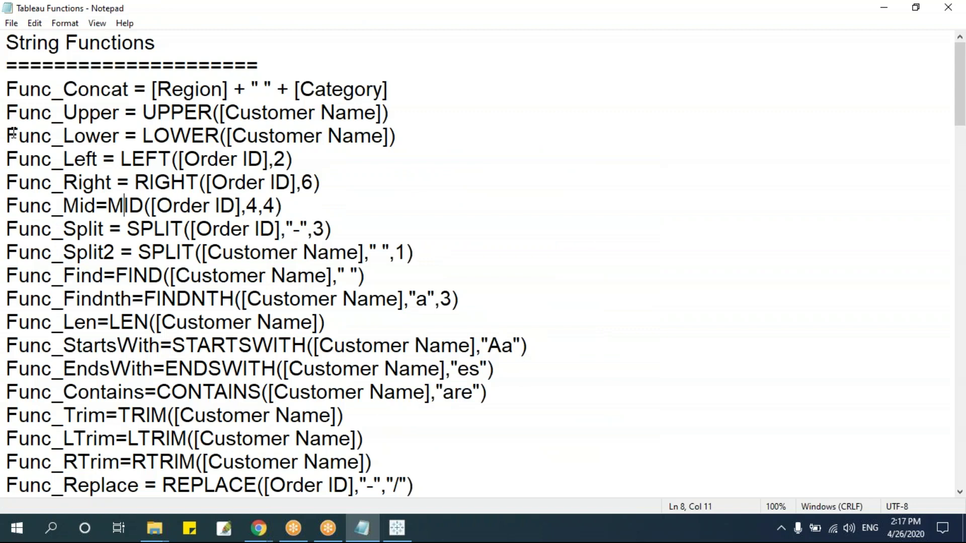
{"action": "left_click_drag", "start_coordinate": [6, 112], "coordinate": [416, 125]}
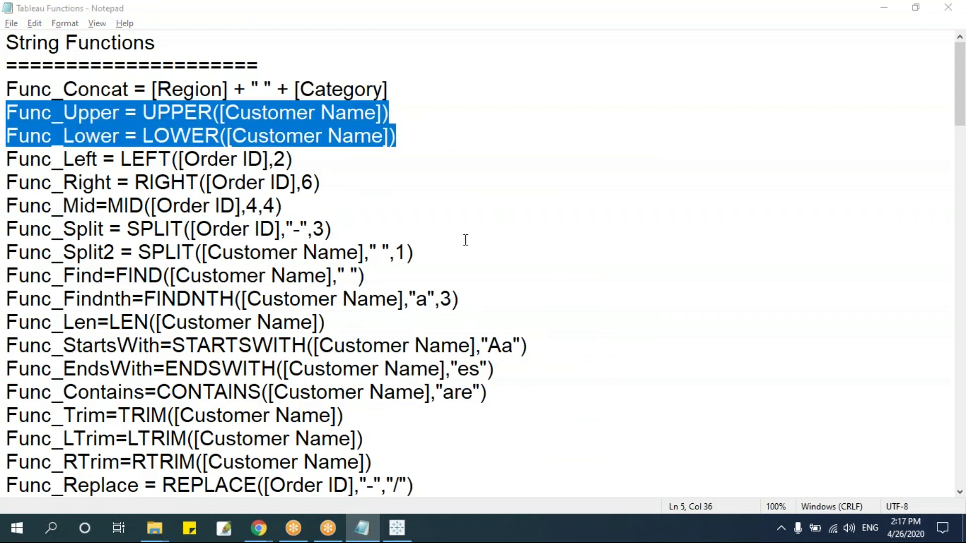
{"action": "key", "text": "alt+Tab"}
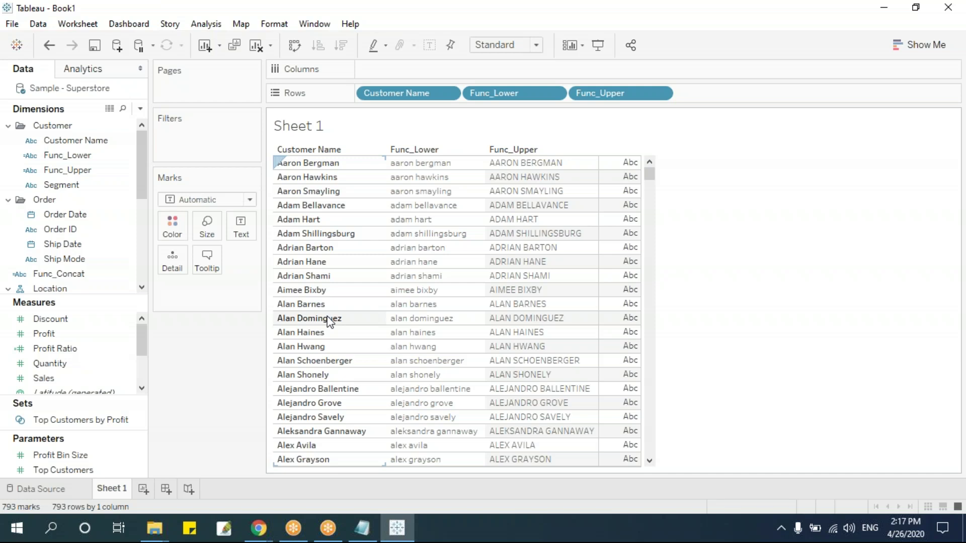
Step: Clear Sheet 1 and place Order ID on the rows
{"action": "key", "text": "alt+shift+BackSpace"}
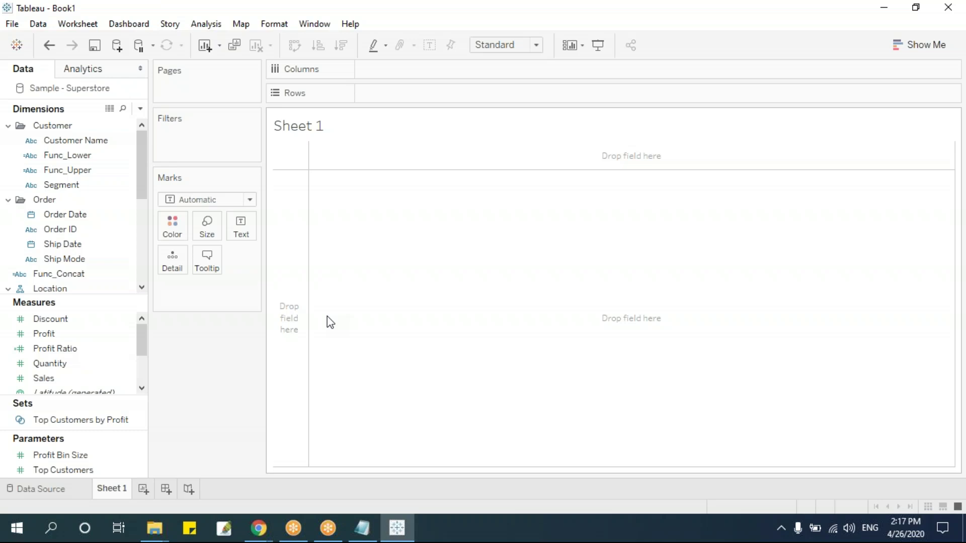
{"action": "left_click_drag", "start_coordinate": [73, 230], "coordinate": [405, 94]}
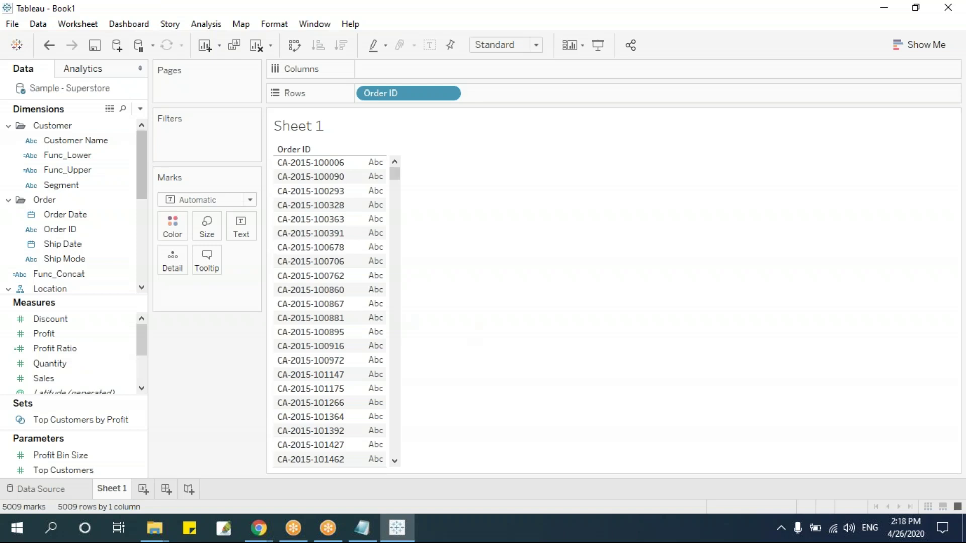
Step: Create a calculated field from Order ID, move its editor clear of the table, and name it Func_Left
{"action": "right_click", "coordinate": [74, 231]}
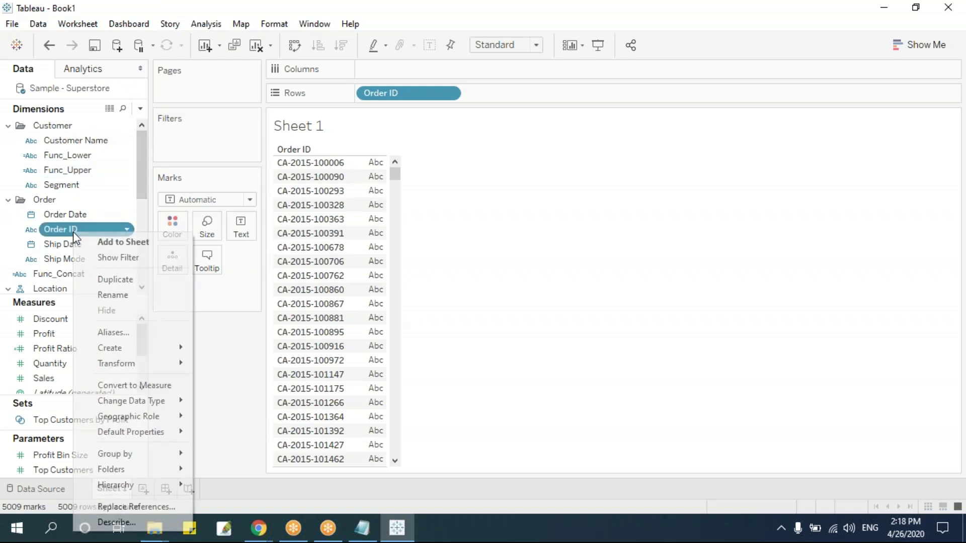
{"action": "mouse_move", "coordinate": [135, 346]}
{"action": "left_click", "coordinate": [217, 347]}
{"action": "left_click_drag", "start_coordinate": [656, 191], "coordinate": [626, 187]}
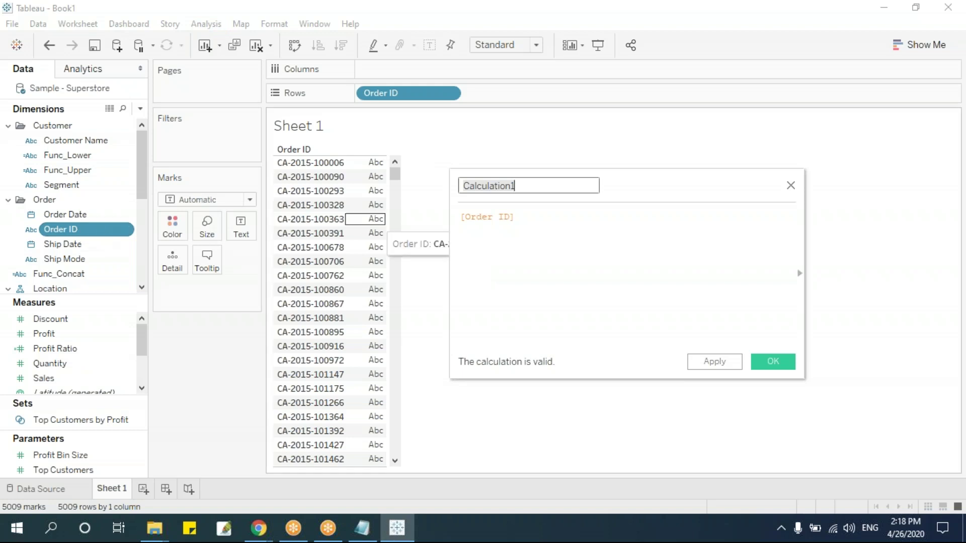
{"action": "type", "text": "Func_"}
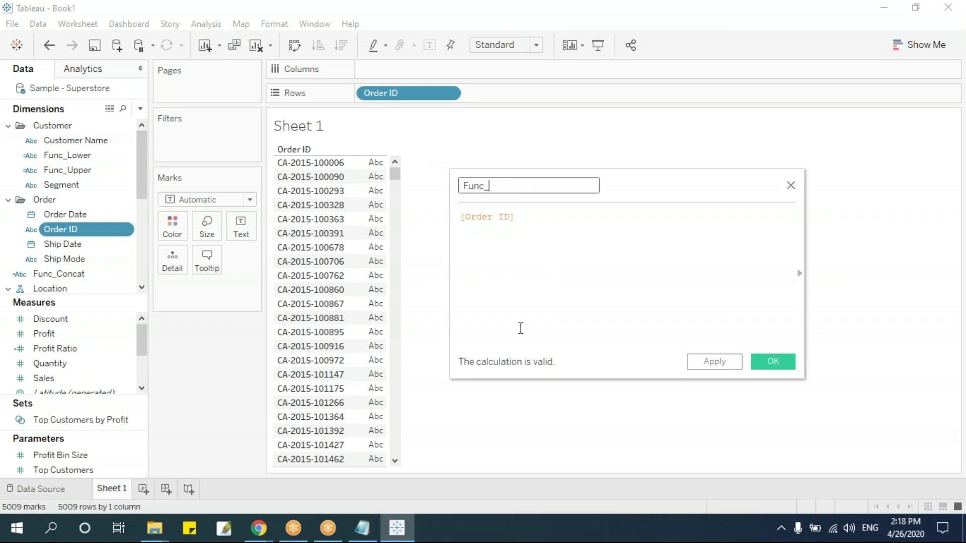
{"action": "type", "text": "Left"}
Step: Complete the formula as Left([Order ID],2) and save the Func_Left calculated field
{"action": "left_click", "coordinate": [462, 218]}
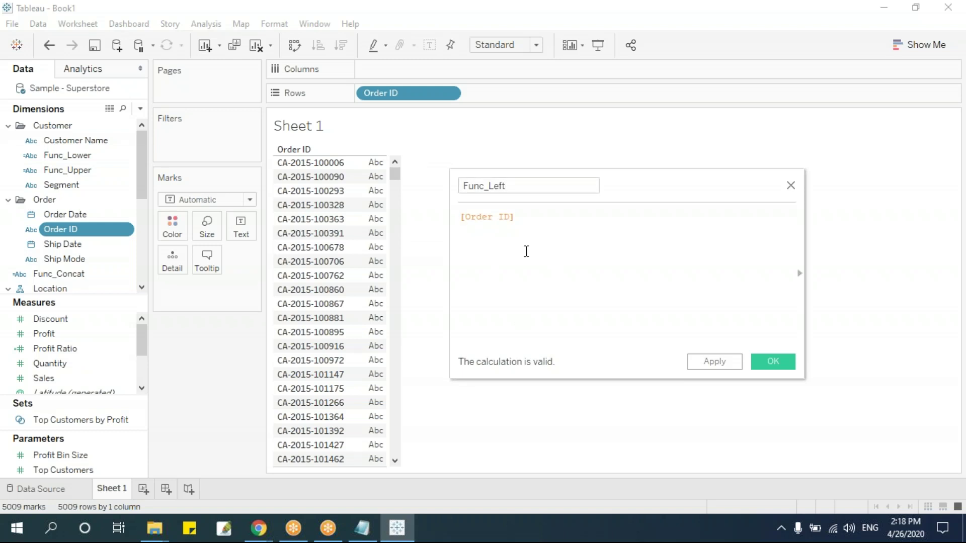
{"action": "type", "text": "Left("}
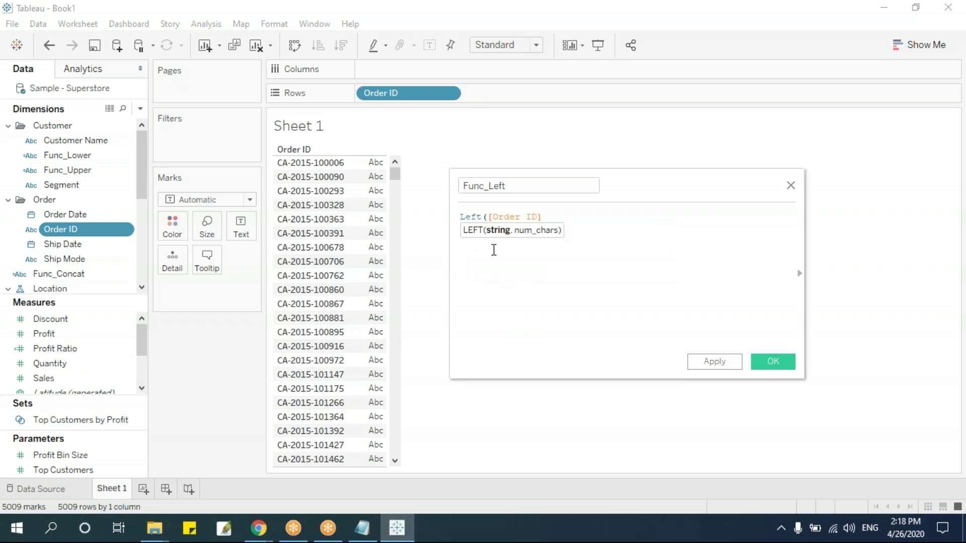
{"action": "left_click", "coordinate": [570, 216]}
{"action": "type", "text": ")"}
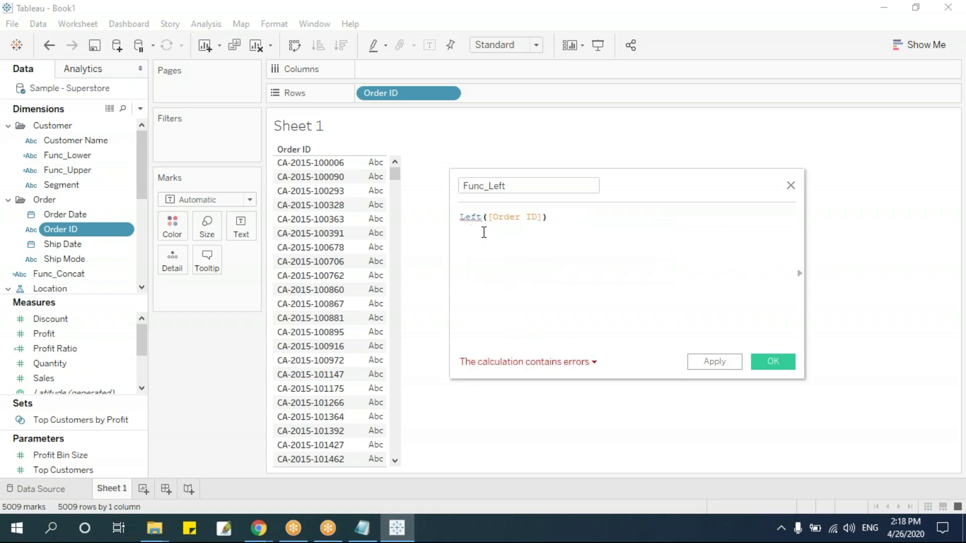
{"action": "key", "text": "Left"}
{"action": "type", "text": ","}
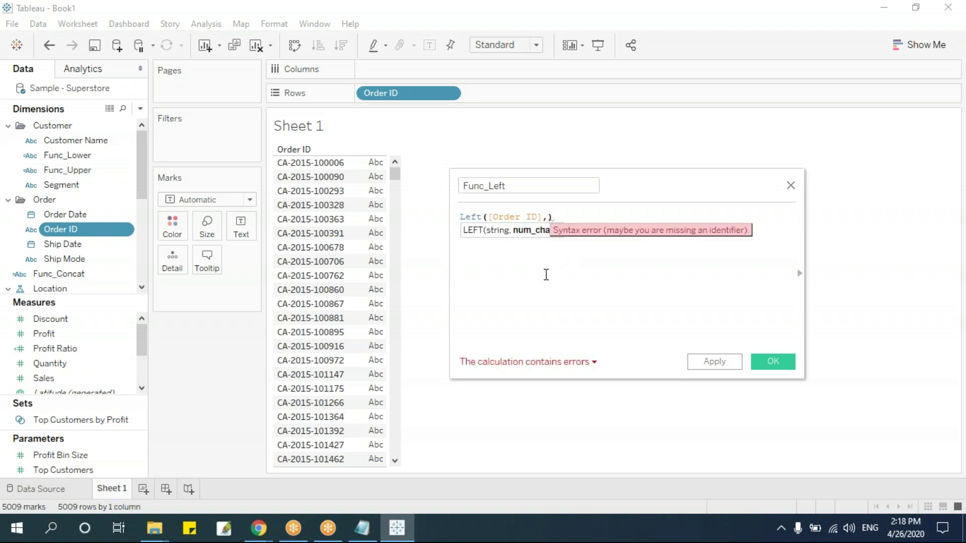
{"action": "type", "text": "2"}
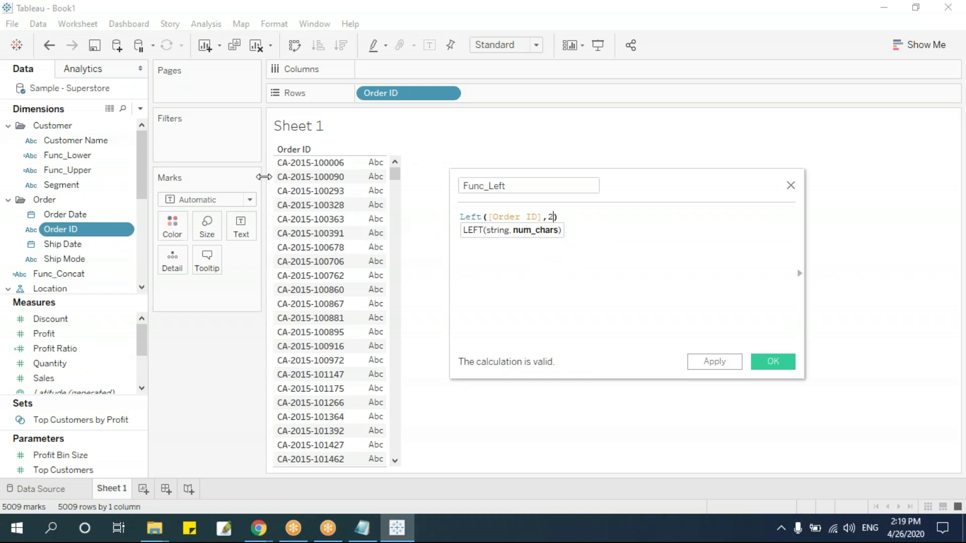
{"action": "left_click", "coordinate": [773, 361]}
Step: Add Func_Left to the rows after Order ID
{"action": "left_click_drag", "start_coordinate": [75, 215], "coordinate": [503, 94]}
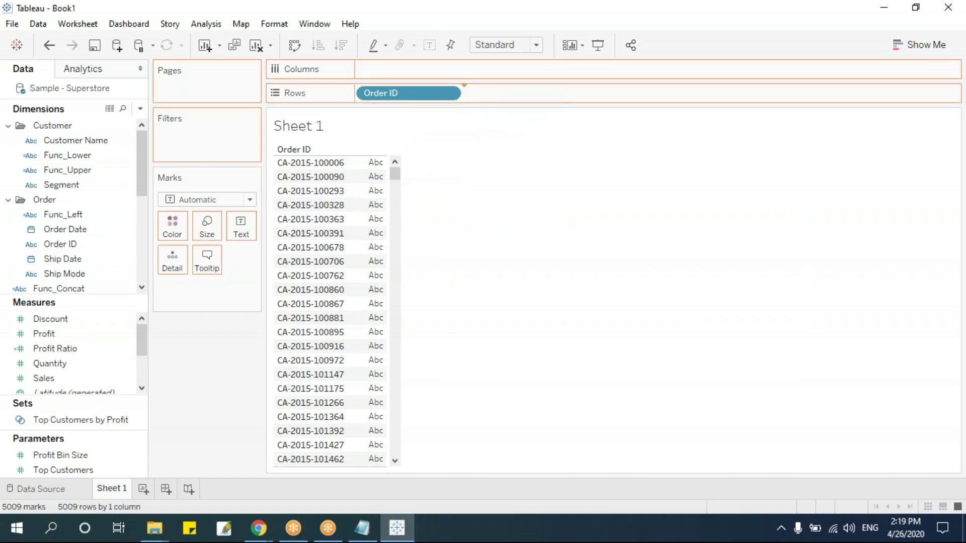
{"action": "left_click_drag", "start_coordinate": [496, 191], "coordinate": [493, 192]}
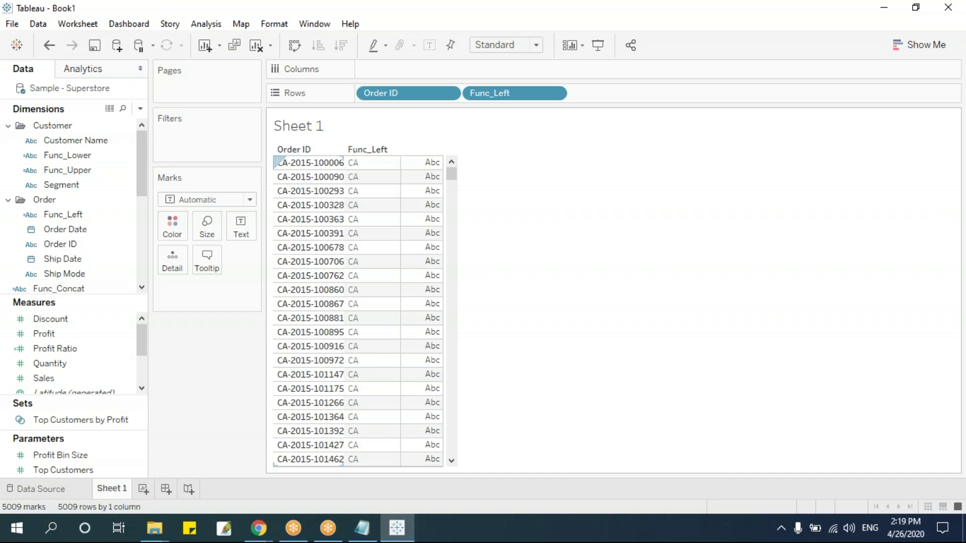
{"action": "left_click", "coordinate": [62, 259]}
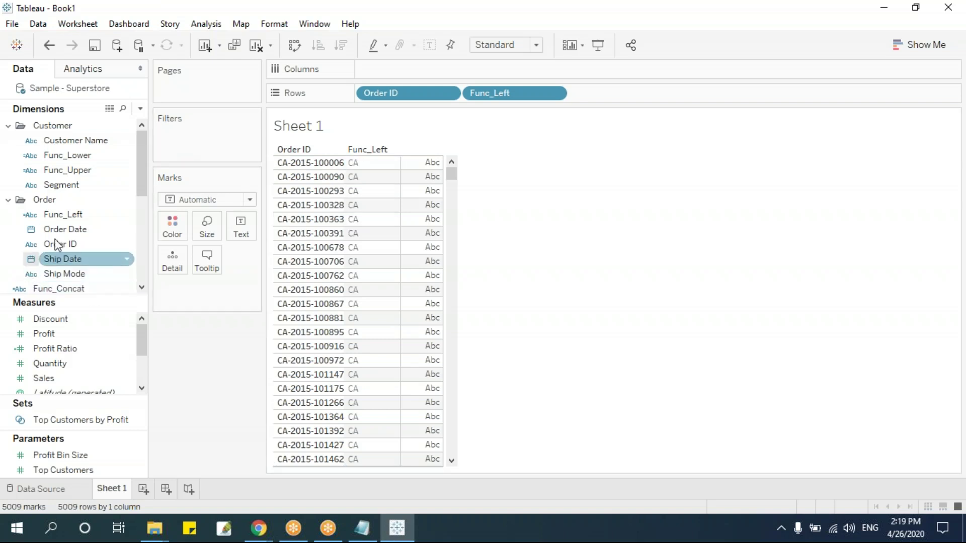
Step: Create a blank calculated field, name it Func_Right, and move on to its formula
{"action": "left_click", "coordinate": [141, 109]}
{"action": "left_click", "coordinate": [125, 127]}
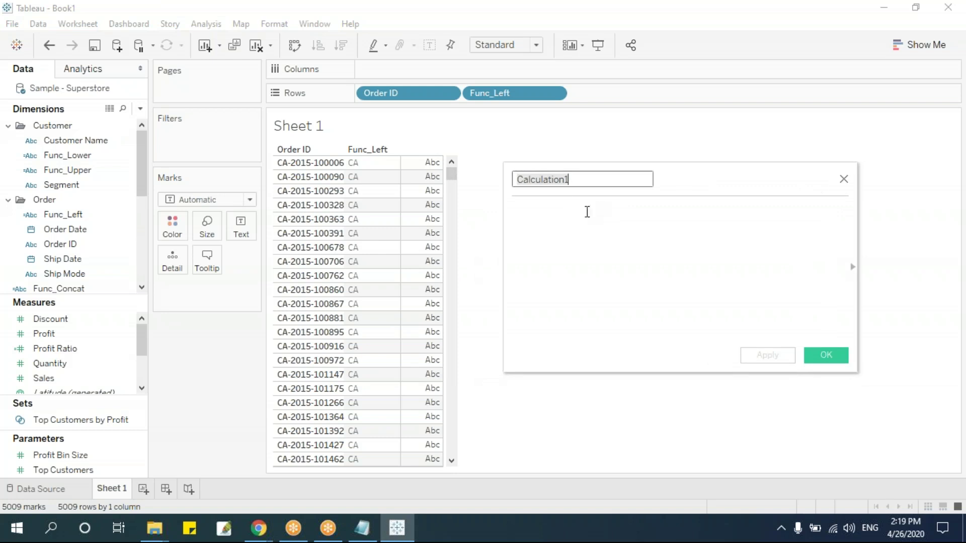
{"action": "type", "text": "Fun"}
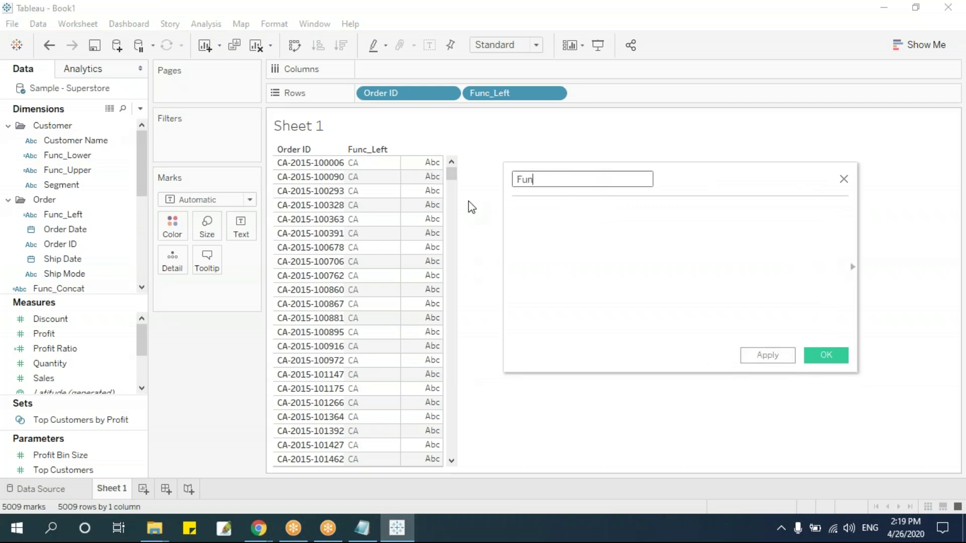
{"action": "type", "text": "c_Right"}
{"action": "key", "text": "Tab"}
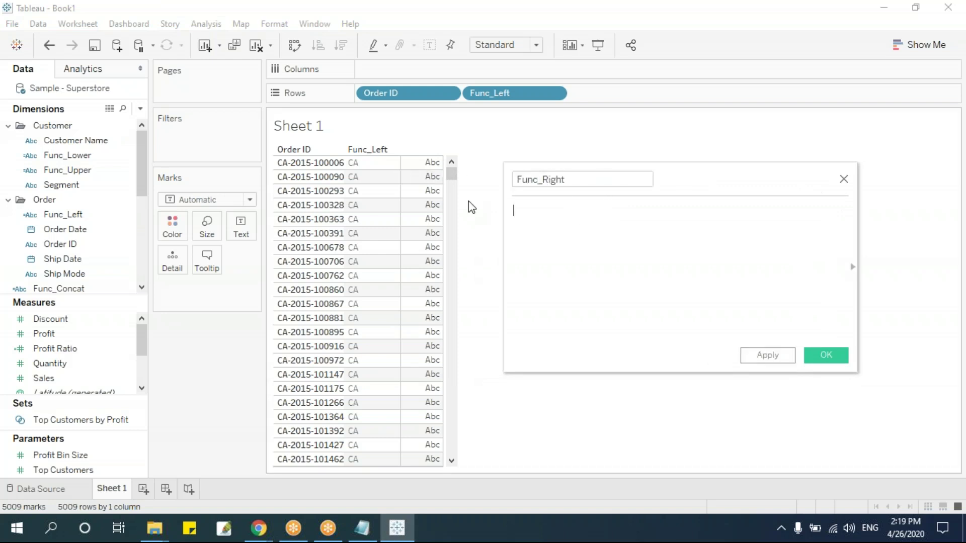
Step: Save the Func_Right calculated field as RIGHT([Order ID],6) and add it to the rows after Func_Left
{"action": "type", "text": "right"}
{"action": "key", "text": "Return"}
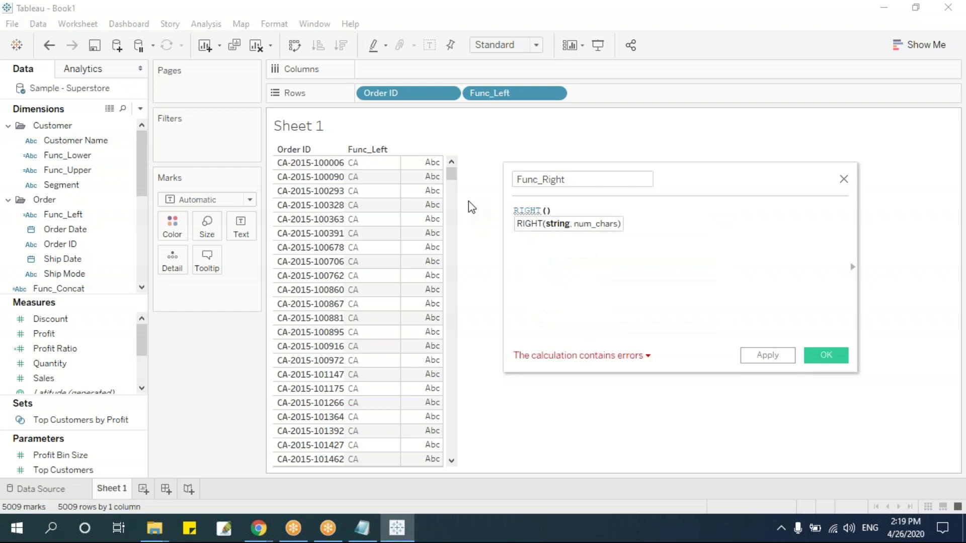
{"action": "type", "text": "order"}
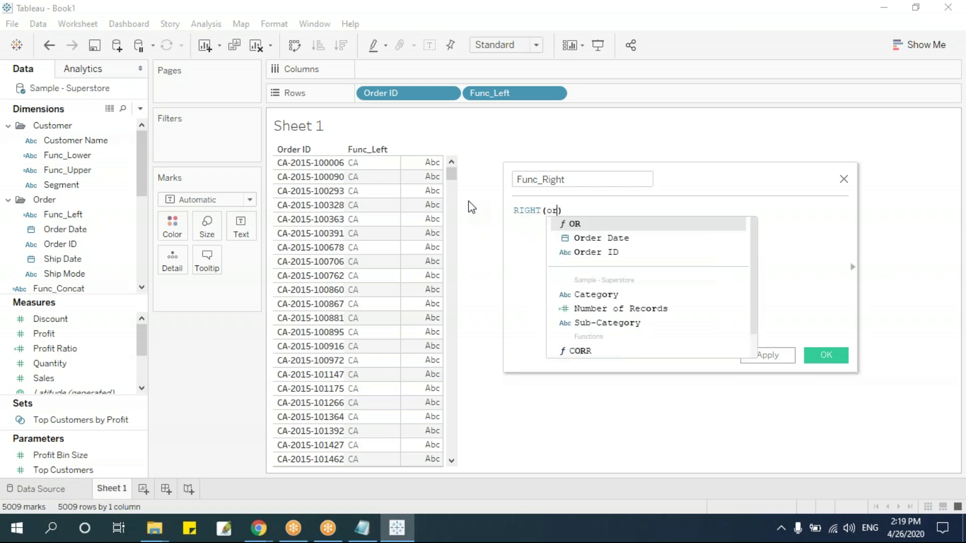
{"action": "key", "text": "Down"}
{"action": "key", "text": "Return"}
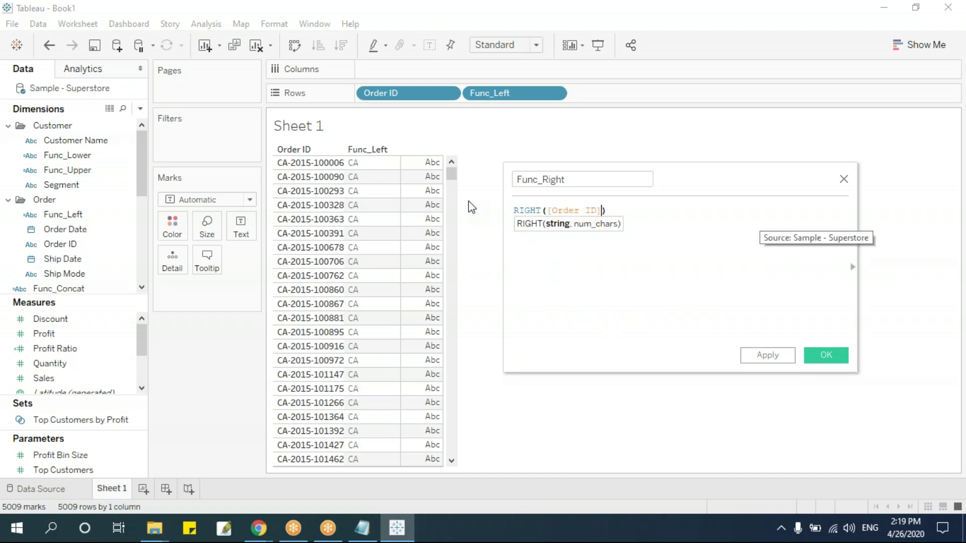
{"action": "left_click", "coordinate": [73, 258]}
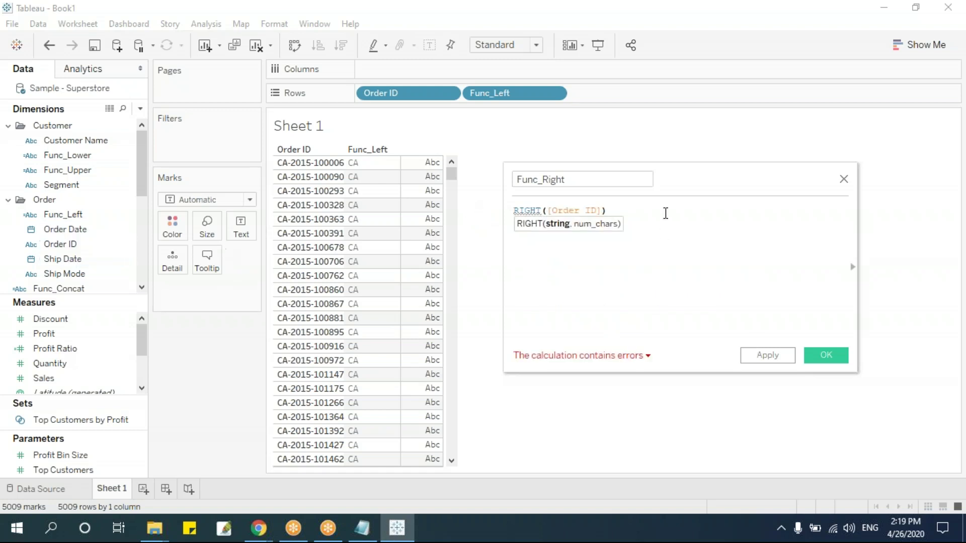
{"action": "type", "text": ","}
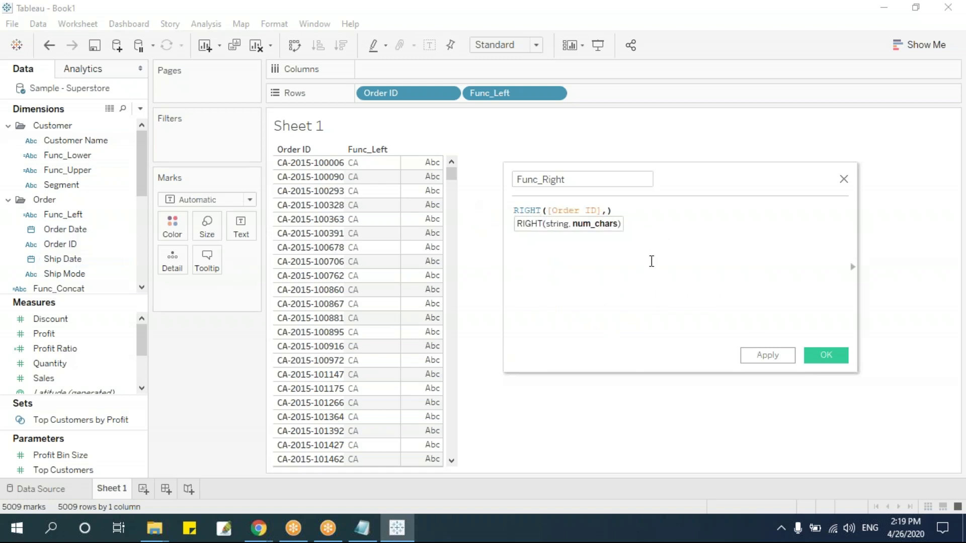
{"action": "type", "text": "6"}
{"action": "left_click", "coordinate": [828, 357]}
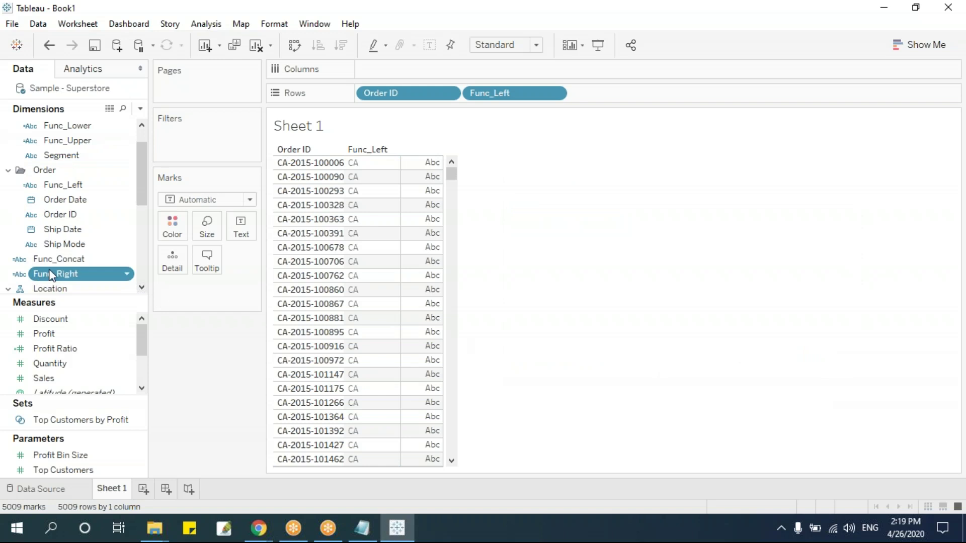
{"action": "mouse_move", "coordinate": [55, 278]}
{"action": "left_mouse_down"}
{"action": "mouse_move", "coordinate": [116, 296]}
{"action": "mouse_move", "coordinate": [479, 270]}
{"action": "mouse_move", "coordinate": [610, 96]}
{"action": "left_mouse_up"}
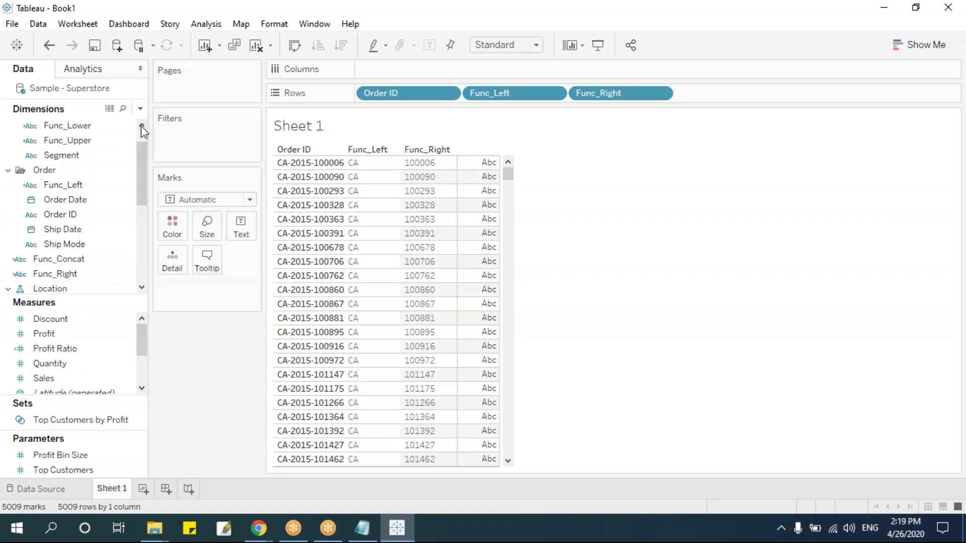
Step: Create another blank calculated field, reposition its editor, name it Func_Mid, and move on to its formula
{"action": "left_click", "coordinate": [140, 109]}
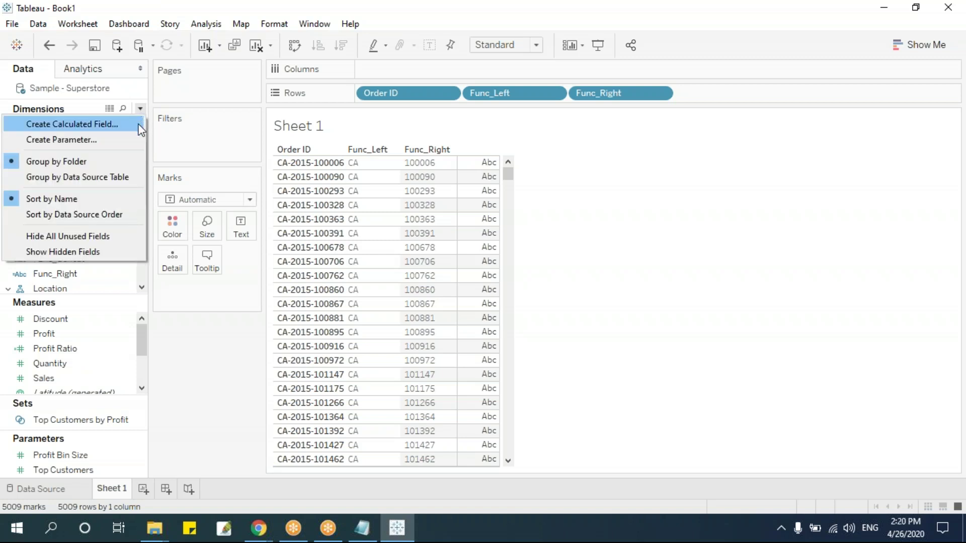
{"action": "left_click", "coordinate": [141, 129]}
{"action": "left_click_drag", "start_coordinate": [703, 186], "coordinate": [656, 194]}
{"action": "left_click", "coordinate": [555, 187]}
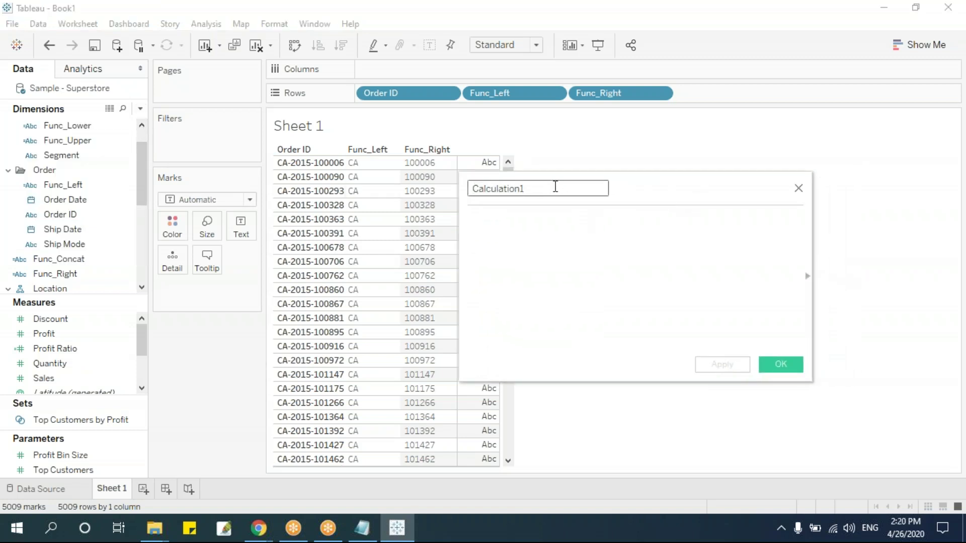
{"action": "type", "text": "FUn"}
{"action": "key", "text": "BackSpace"}
{"action": "key", "text": "BackSpace"}
{"action": "type", "text": "unc_"}
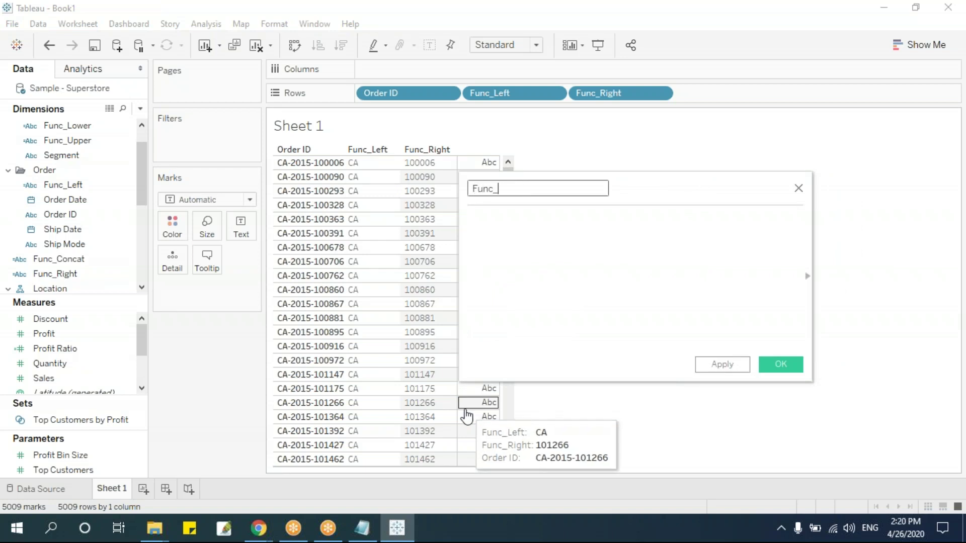
{"action": "type", "text": "Mid"}
{"action": "key", "text": "BackSpace"}
{"action": "key", "text": "BackSpace"}
{"action": "type", "text": "id"}
{"action": "key", "text": "Tab"}
Step: Enter the formula MID([Order ID],4,4) for the Func_Mid calculated field
{"action": "type", "text": "mi"}
{"action": "key", "text": "Return"}
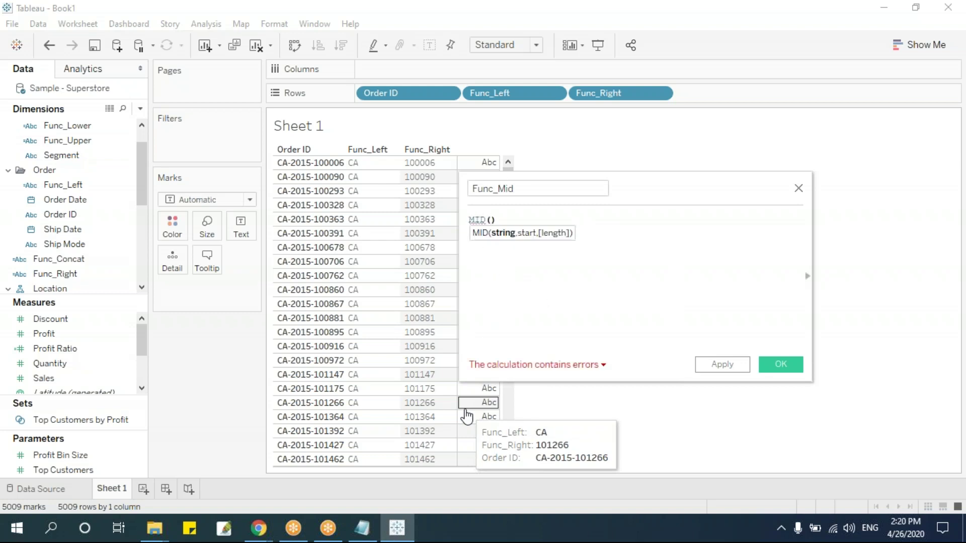
{"action": "type", "text": "order"}
{"action": "key", "text": "Down"}
{"action": "key", "text": "Return"}
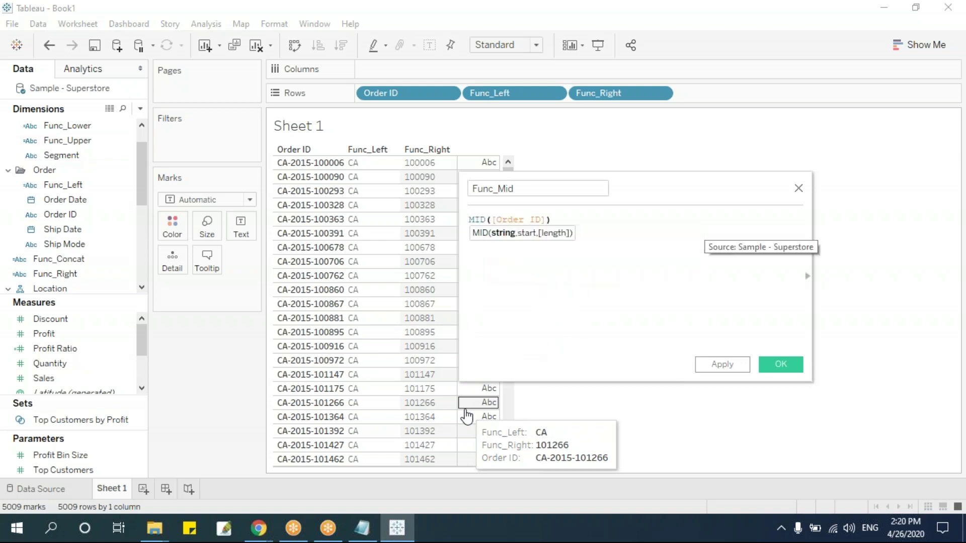
{"action": "type", "text": ","}
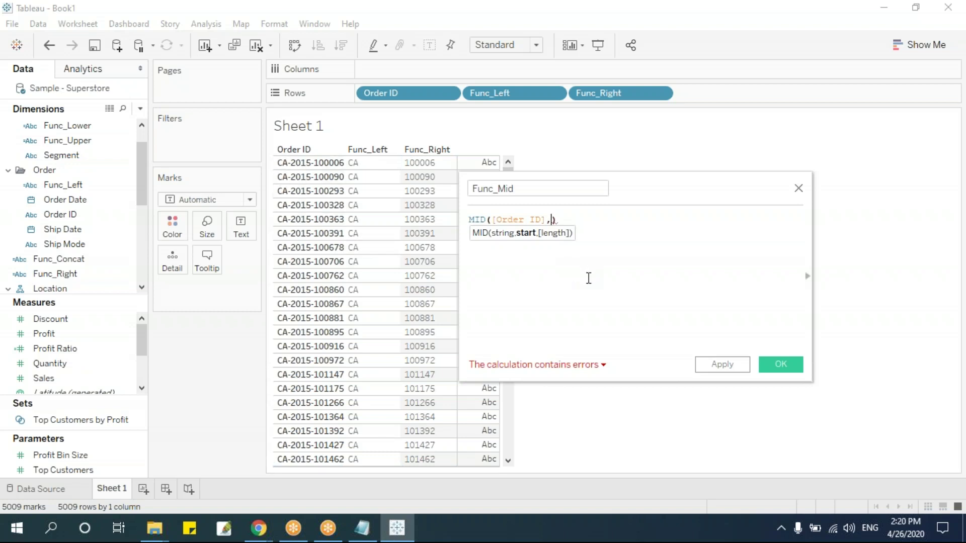
{"action": "type", "text": "4,"}
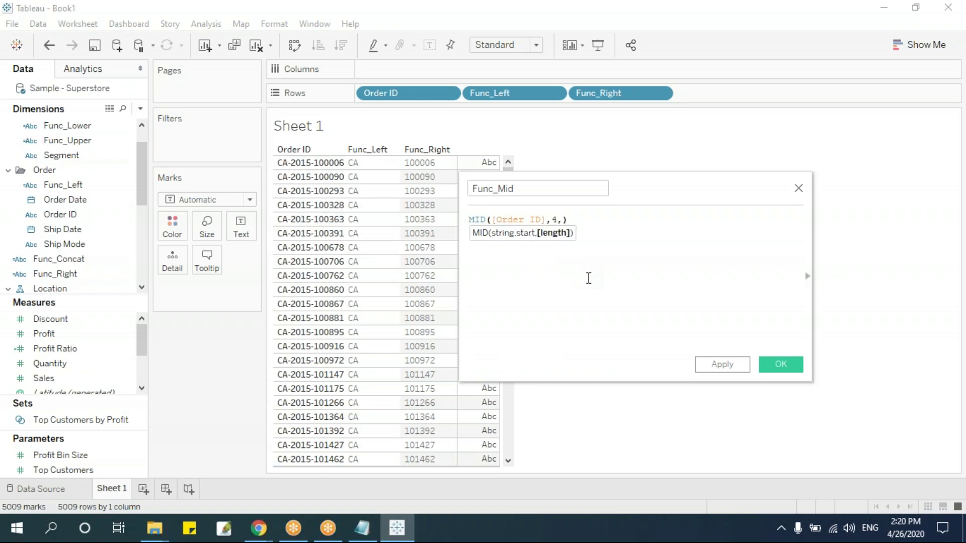
{"action": "type", "text": "4"}
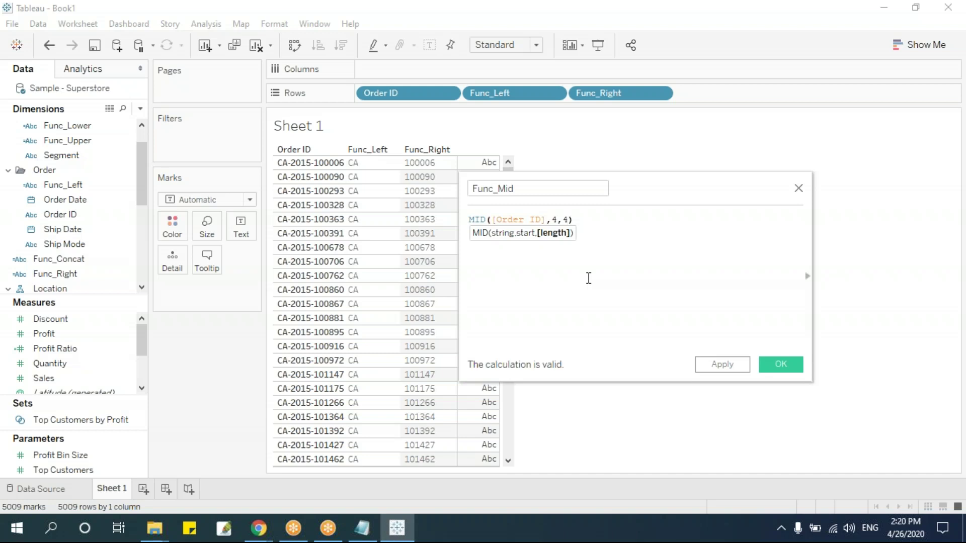
Step: Save the Func_Mid calculated field and add it to the rows after Func_Right
{"action": "left_click", "coordinate": [494, 219]}
{"action": "left_click_drag", "start_coordinate": [494, 220], "coordinate": [543, 222]}
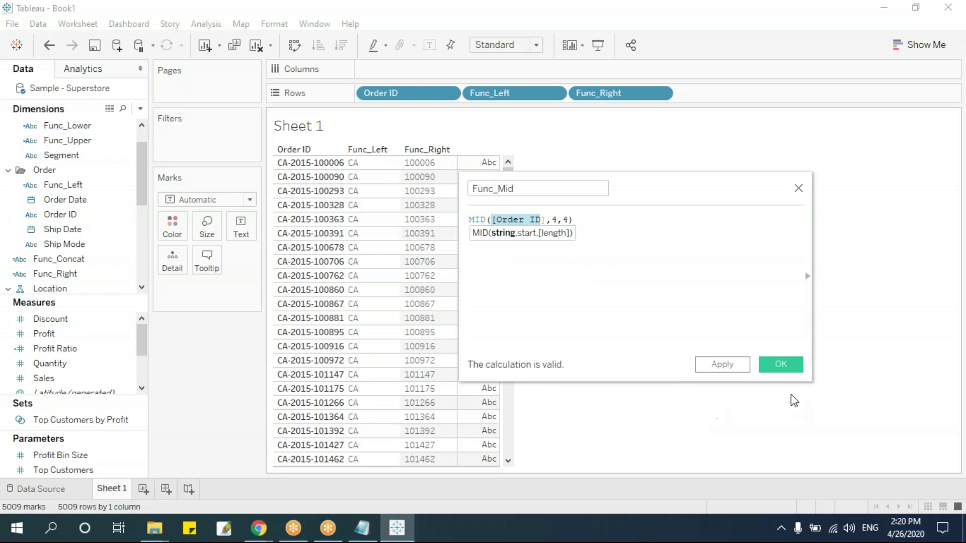
{"action": "left_click", "coordinate": [782, 366]}
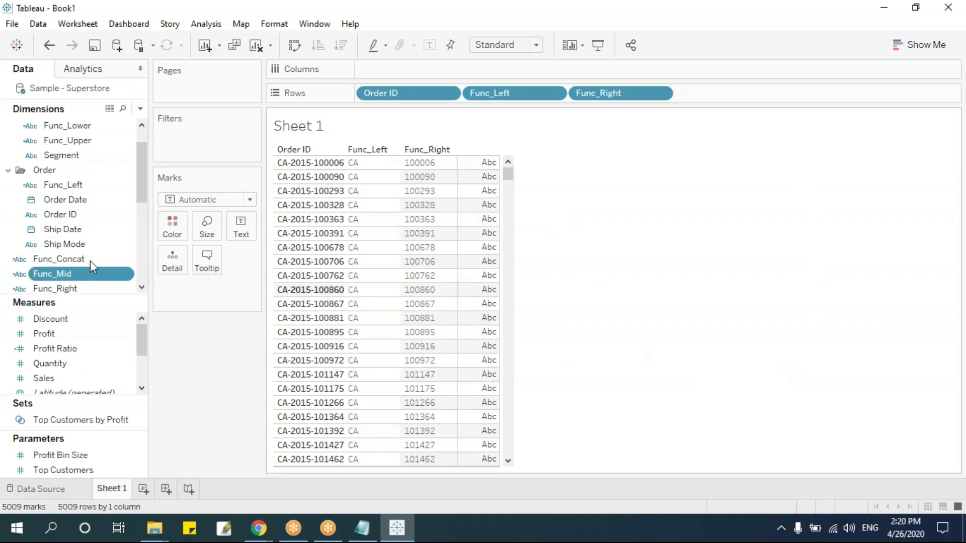
{"action": "left_click_drag", "start_coordinate": [66, 277], "coordinate": [720, 95]}
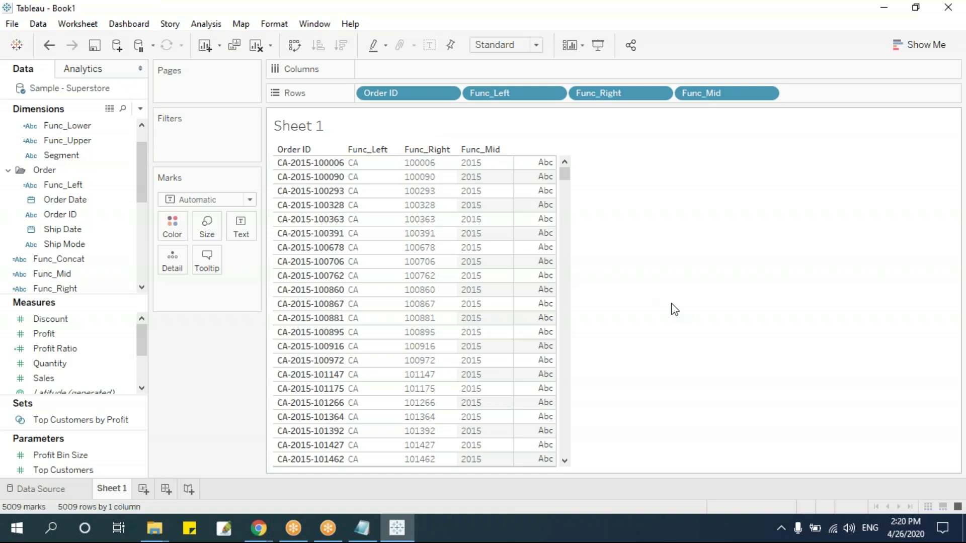
Step: Clear the worksheet and add Order ID to the rows with all its members
{"action": "key", "text": "alt+shift+BackSpace"}
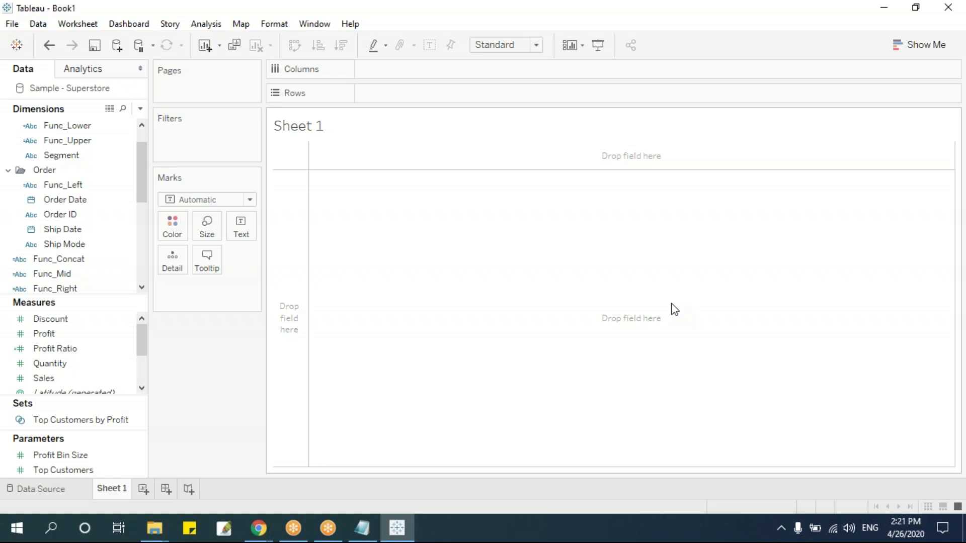
{"action": "left_click_drag", "start_coordinate": [69, 215], "coordinate": [430, 256]}
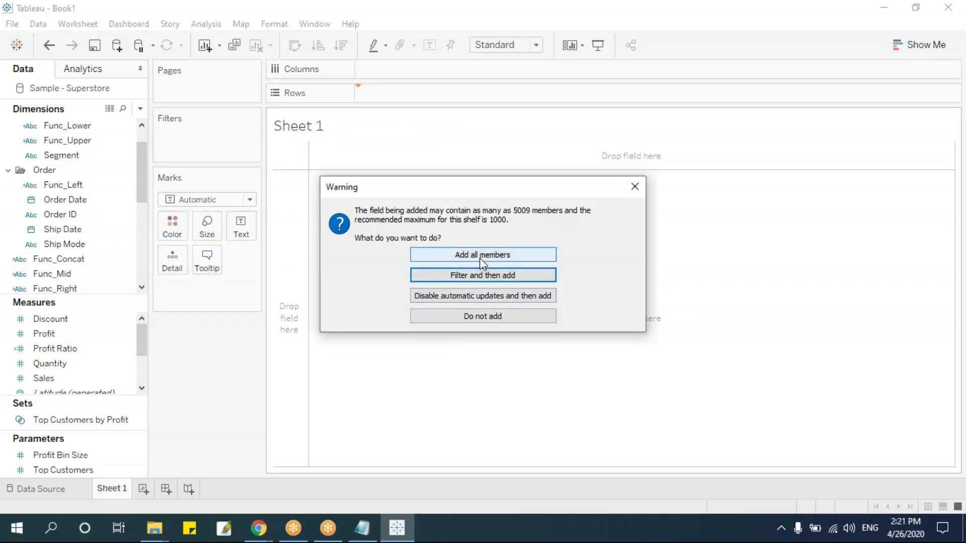
{"action": "left_click", "coordinate": [479, 256]}
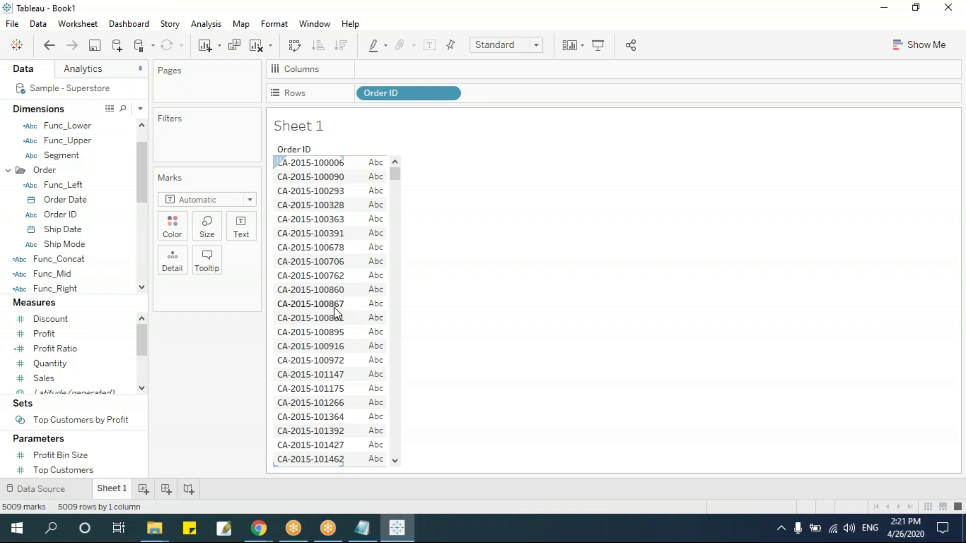
Step: Create a blank calculated field, name it Func_Split, and move on to its formula
{"action": "left_click", "coordinate": [140, 108]}
{"action": "left_click", "coordinate": [137, 120]}
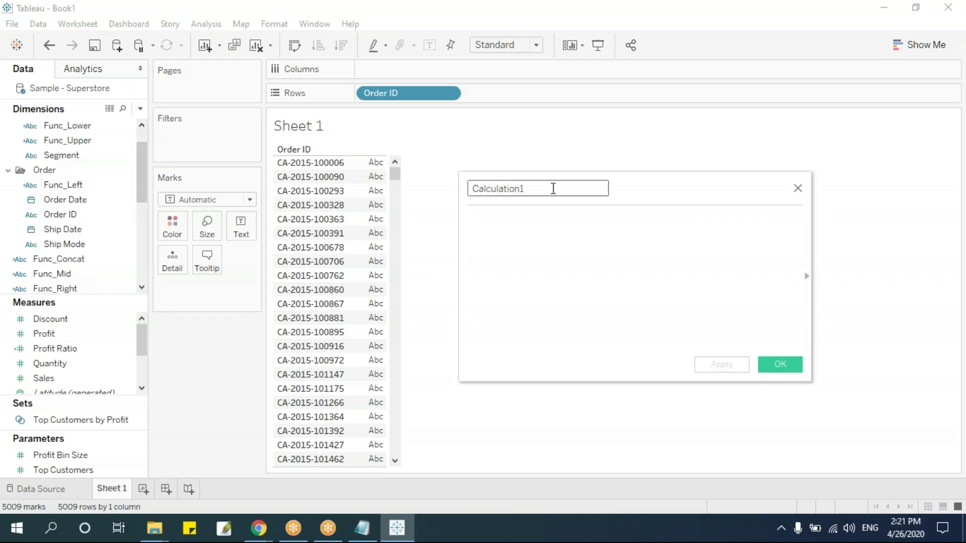
{"action": "type", "text": "Func"}
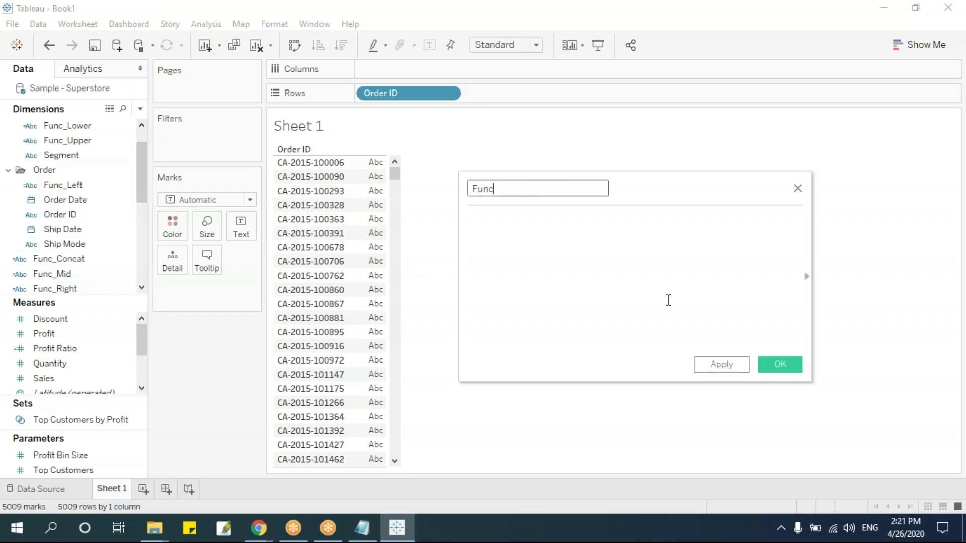
{"action": "type", "text": "_Split"}
{"action": "left_click", "coordinate": [668, 300]}
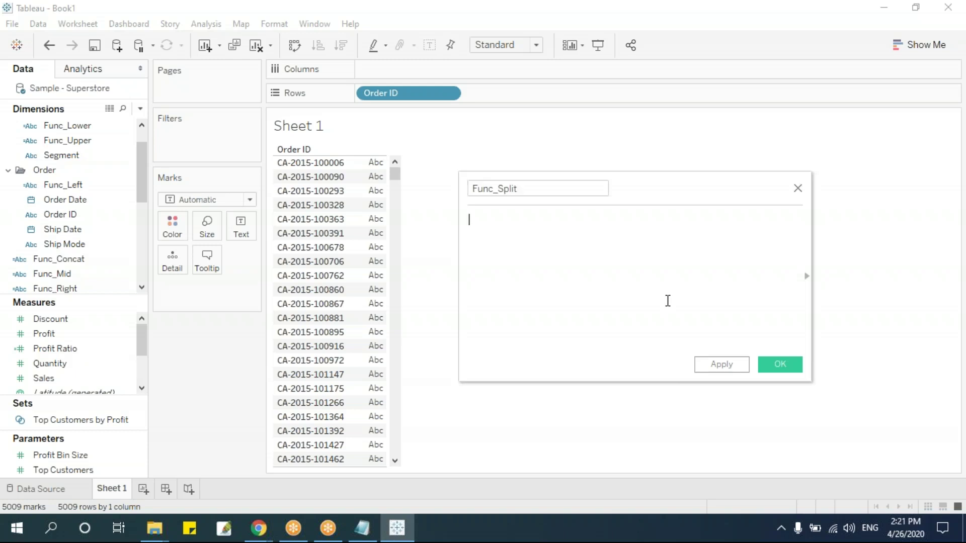
Step: Save the Func_Split calculated field as SPLIT([Order ID],"-",1) and add it to the rows after Order ID
{"action": "type", "text": "Spli"}
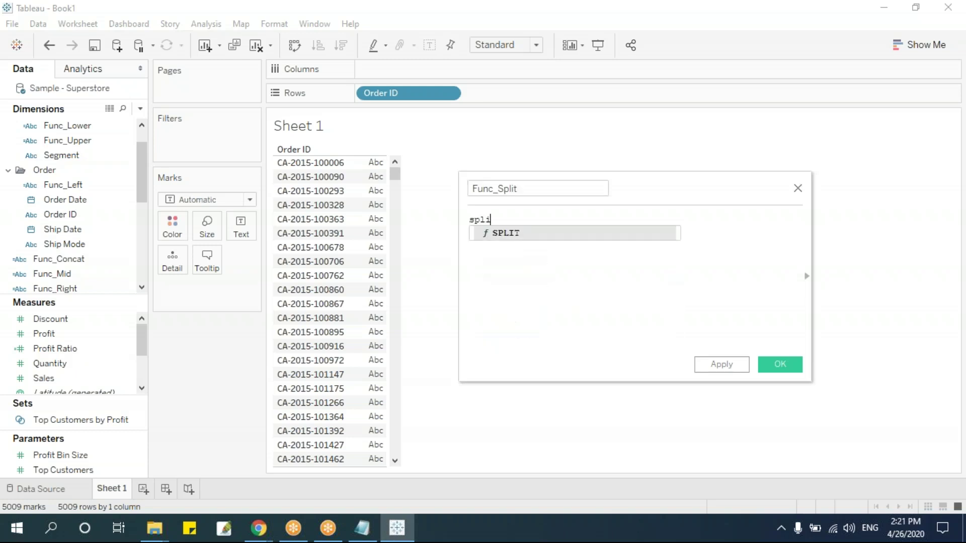
{"action": "key", "text": "Return"}
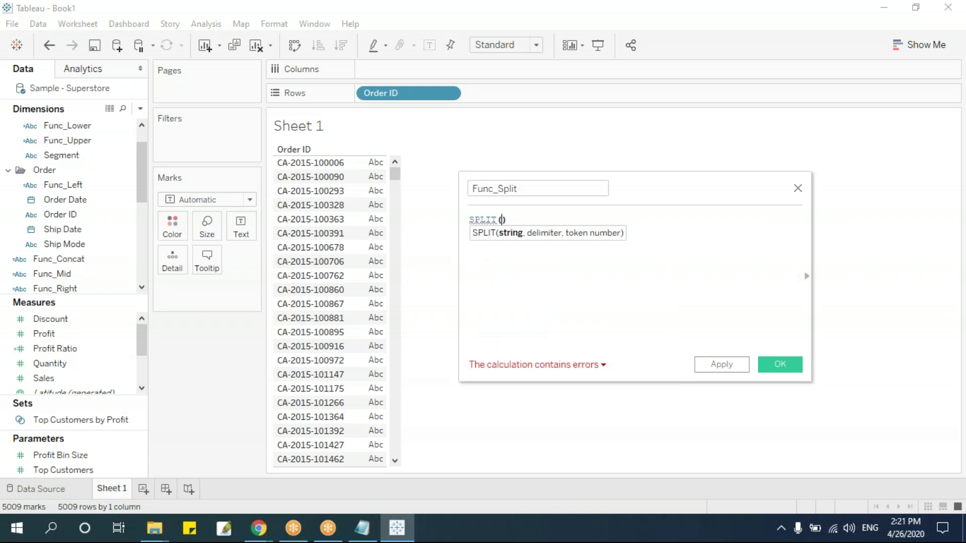
{"action": "type", "text": "order"}
{"action": "key", "text": "Down"}
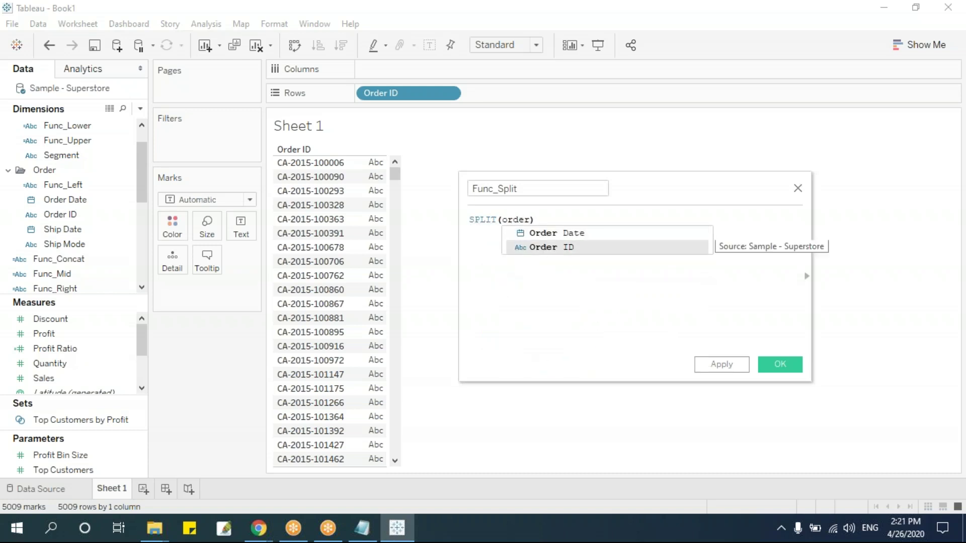
{"action": "key", "text": "Return"}
{"action": "type", "text": ","}
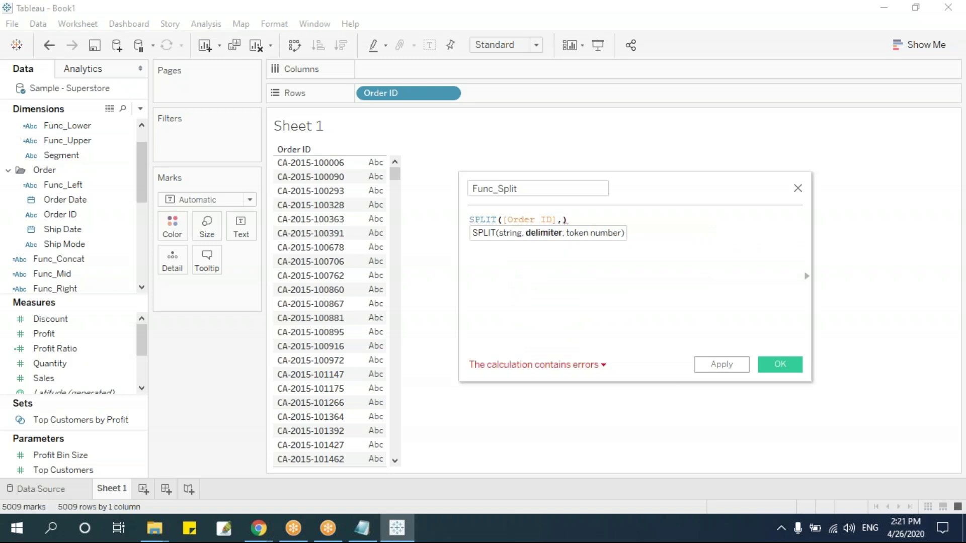
{"action": "type", "text": "\"-\","}
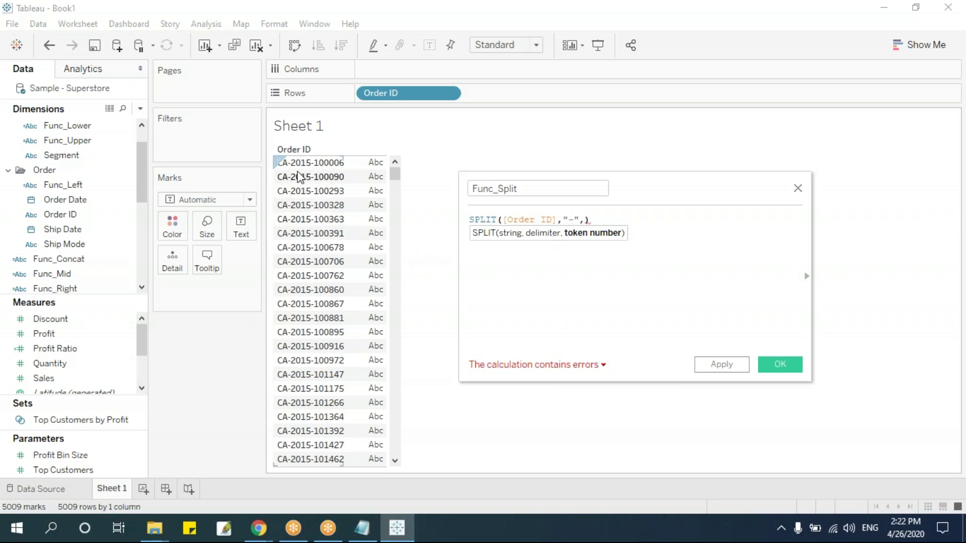
{"action": "mouse_move", "coordinate": [381, 166]}
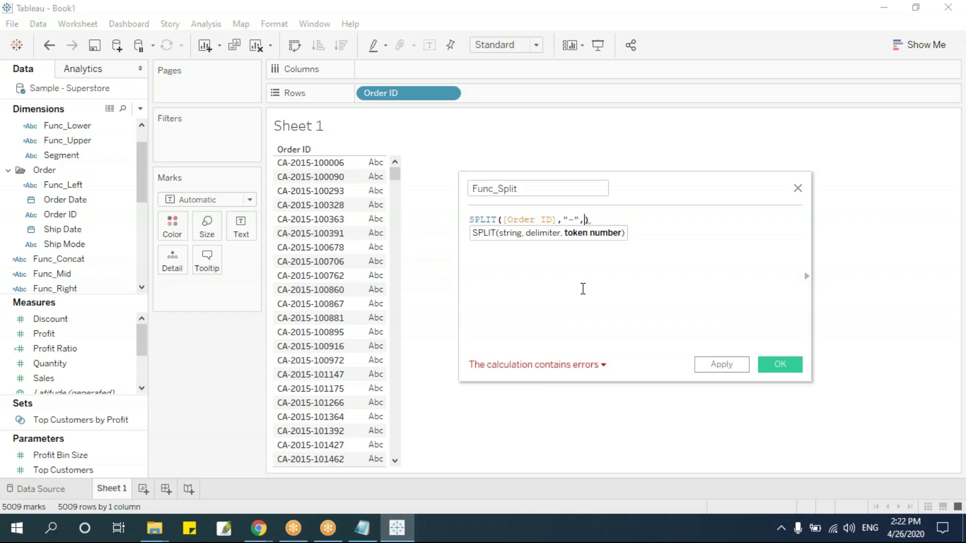
{"action": "type", "text": "1"}
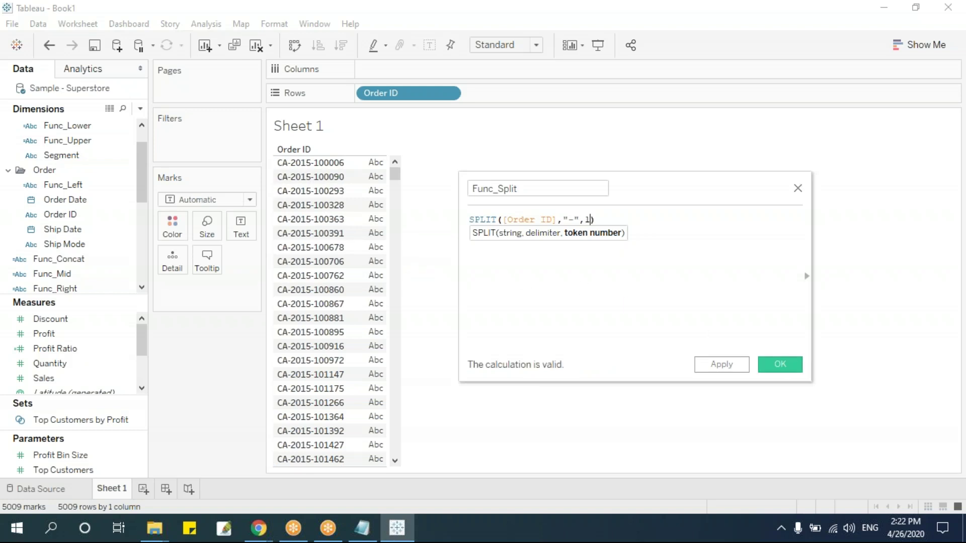
{"action": "left_click", "coordinate": [784, 365]}
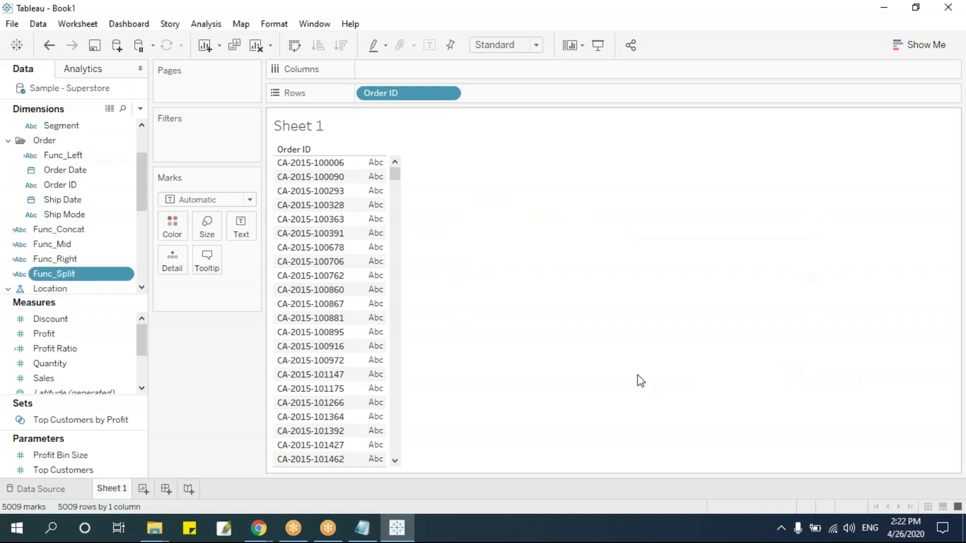
{"action": "left_click_drag", "start_coordinate": [84, 280], "coordinate": [530, 92]}
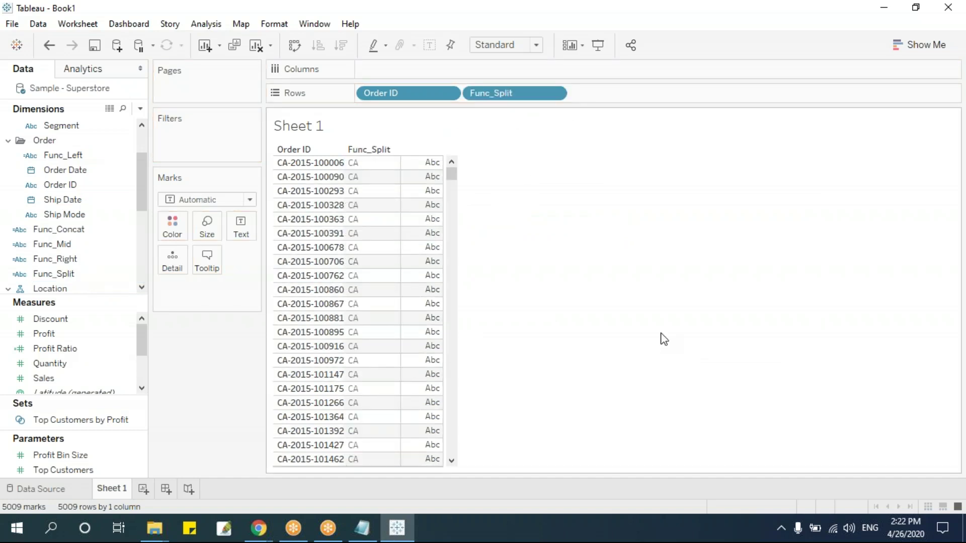
Step: Create another blank calculated field, name it Func_Split2, and move on to its formula
{"action": "left_click", "coordinate": [140, 109]}
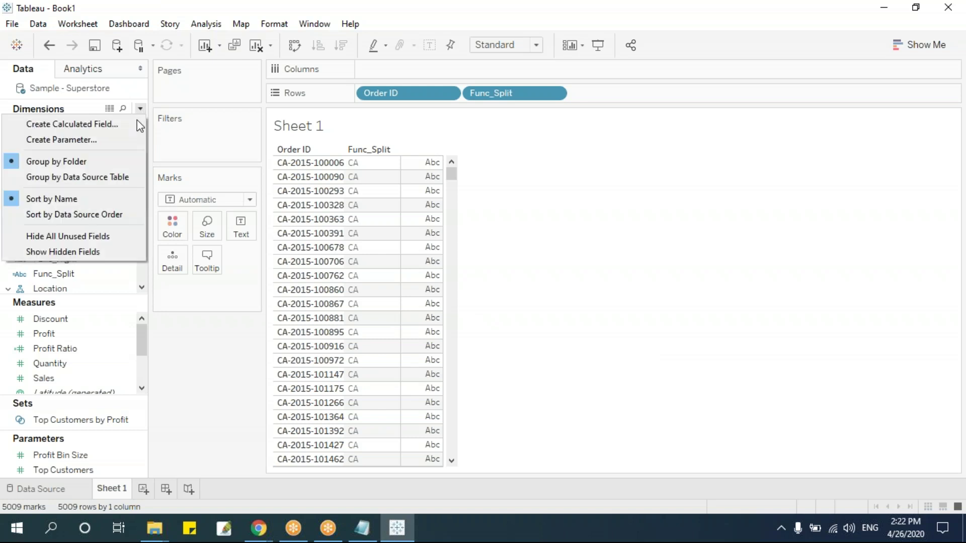
{"action": "left_click", "coordinate": [136, 123]}
{"action": "double_click", "coordinate": [565, 188]}
{"action": "type", "text": "Func"}
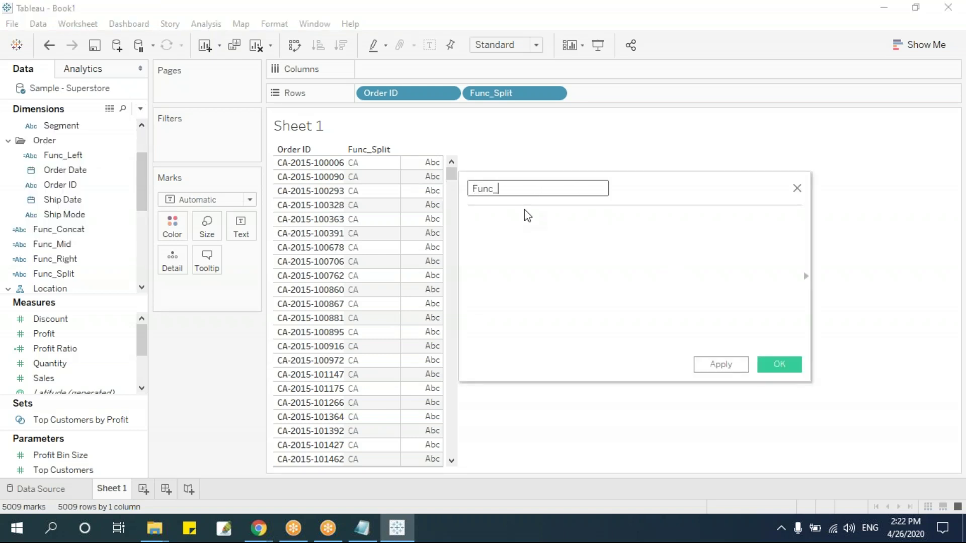
{"action": "type", "text": "_Split"}
{"action": "key", "text": "Tab"}
{"action": "left_click", "coordinate": [545, 195]}
{"action": "type", "text": "2"}
{"action": "left_click", "coordinate": [530, 219]}
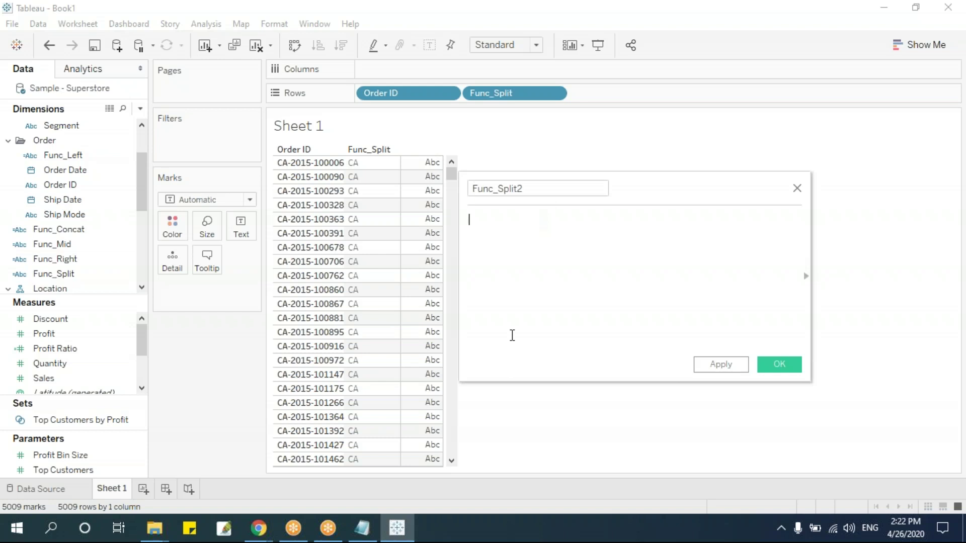
Step: Save the Func_Split2 calculated field as SPLIT([Order ID],"-",2) and add it to the rows after Func_Split
{"action": "type", "text": "split"}
{"action": "key", "text": "Return"}
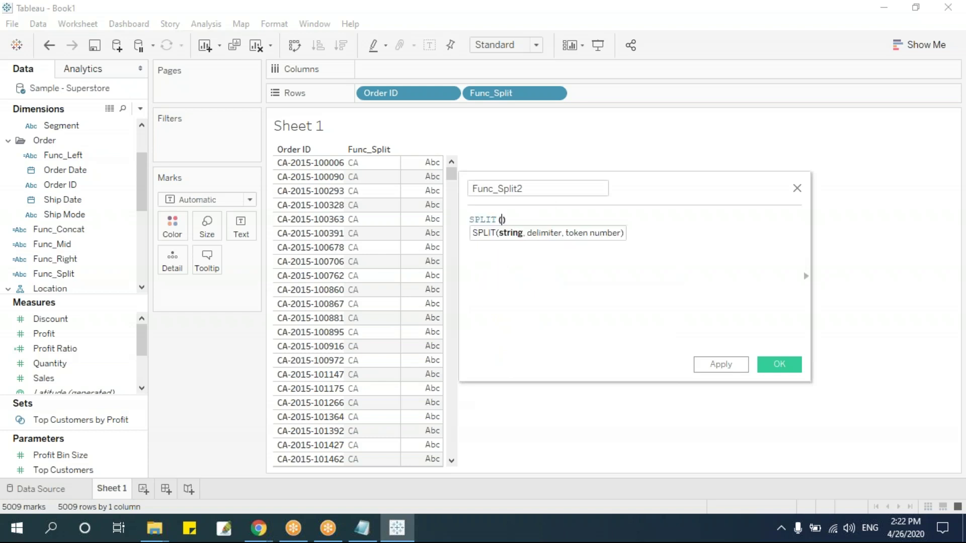
{"action": "type", "text": "order"}
{"action": "key", "text": "Down"}
{"action": "key", "text": "Return"}
{"action": "type", "text": ","}
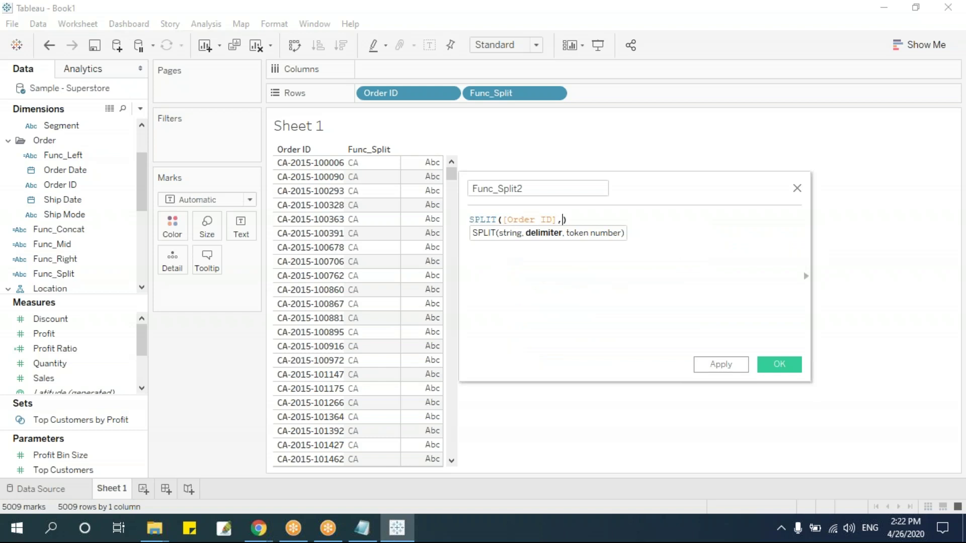
{"action": "type", "text": "\"-\","}
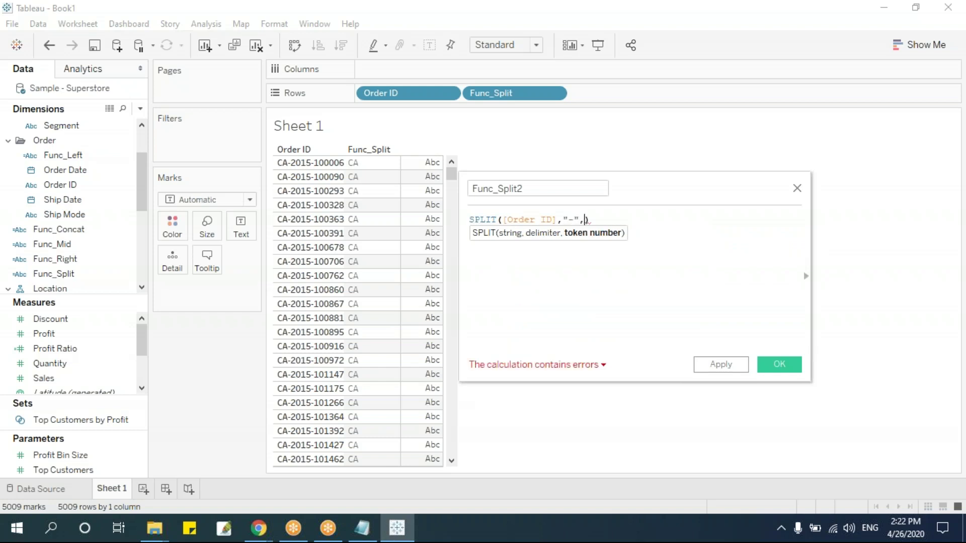
{"action": "type", "text": "3"}
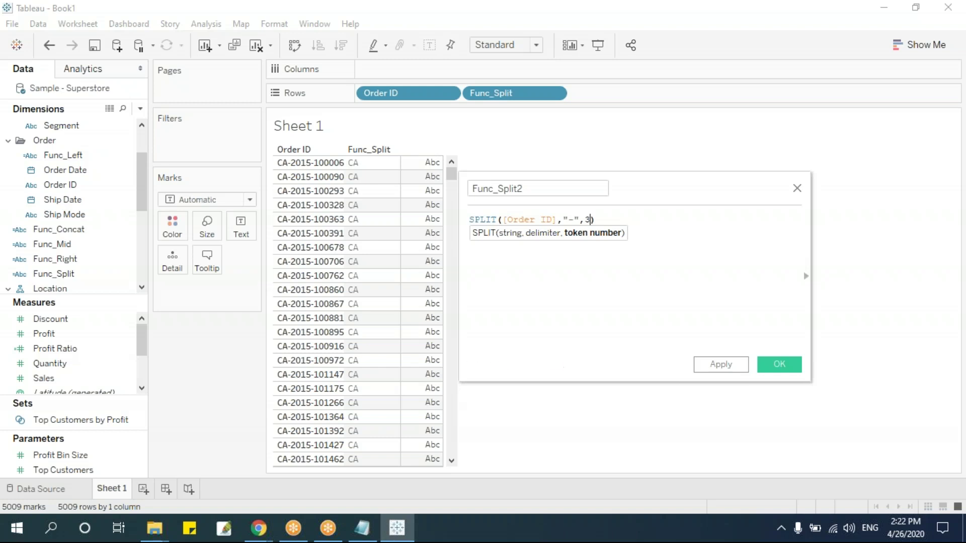
{"action": "key", "text": "BackSpace"}
{"action": "type", "text": "2"}
{"action": "left_click", "coordinate": [770, 370]}
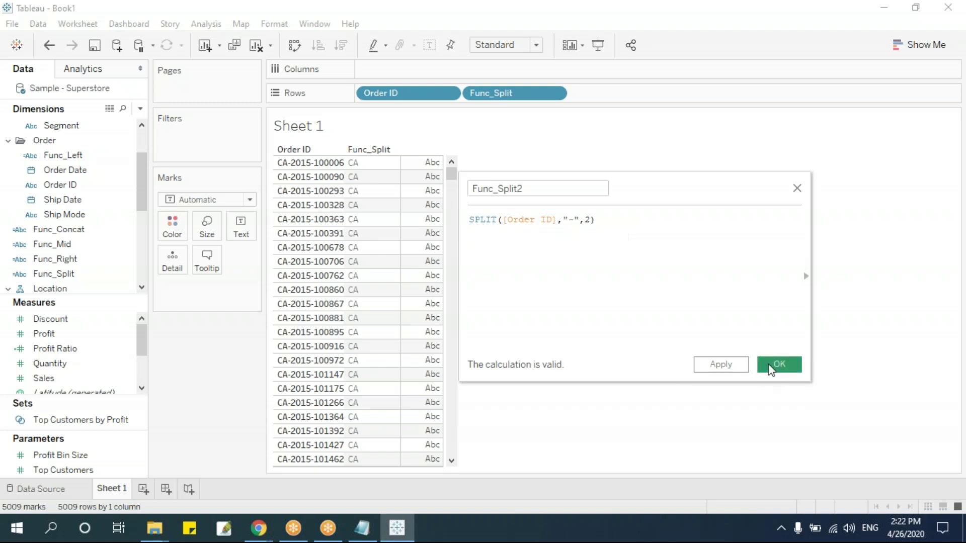
{"action": "left_click_drag", "start_coordinate": [61, 274], "coordinate": [617, 91]}
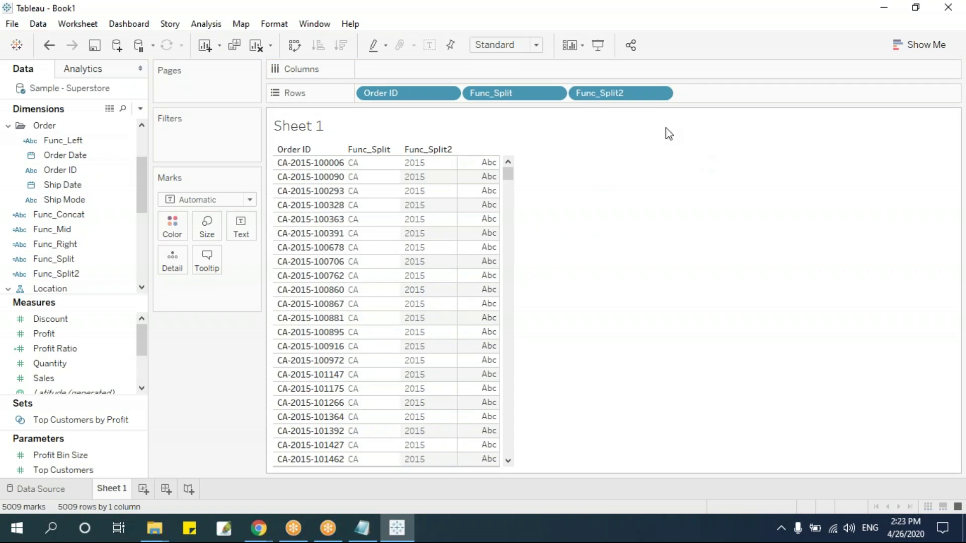
Step: Change the token number in Func_Split2 to 3 and put the field back in the rows after Func_Split
{"action": "left_click_drag", "start_coordinate": [662, 93], "coordinate": [138, 285]}
{"action": "right_click", "coordinate": [100, 281]}
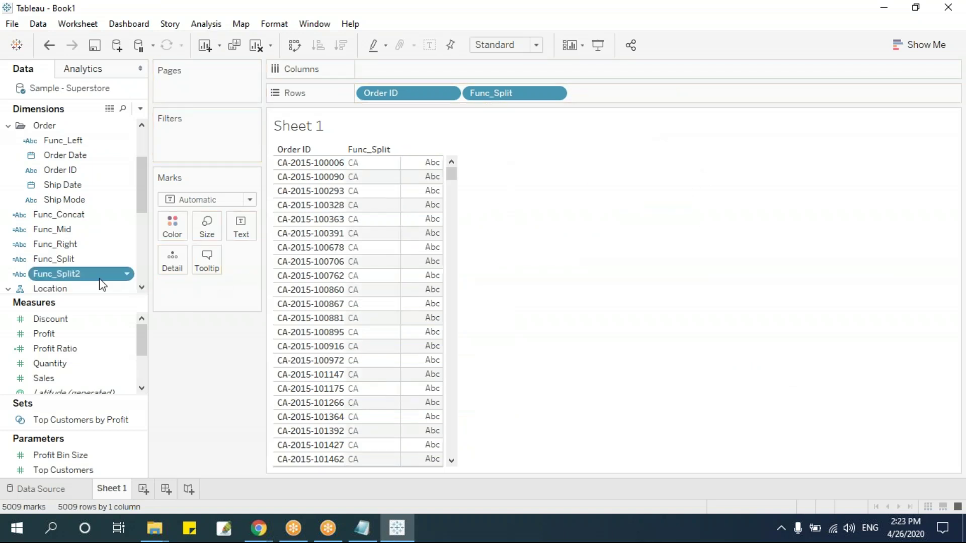
{"action": "left_click", "coordinate": [159, 87]}
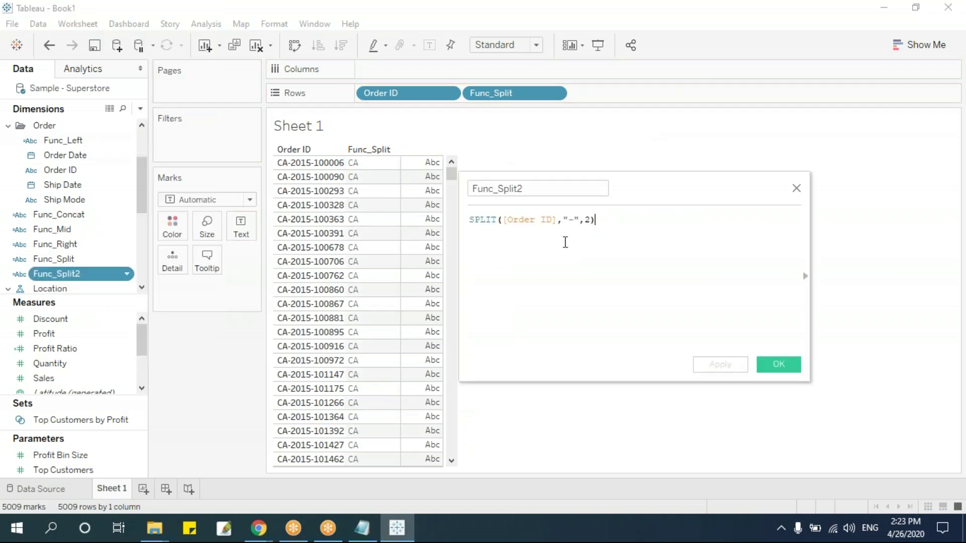
{"action": "left_click", "coordinate": [589, 220]}
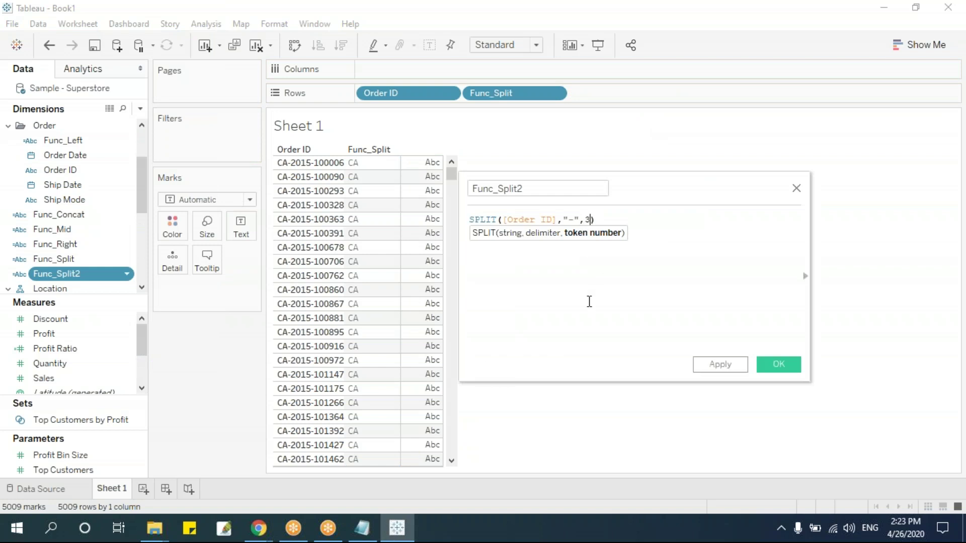
{"action": "left_click", "coordinate": [788, 367]}
{"action": "left_click_drag", "start_coordinate": [70, 274], "coordinate": [428, 346]}
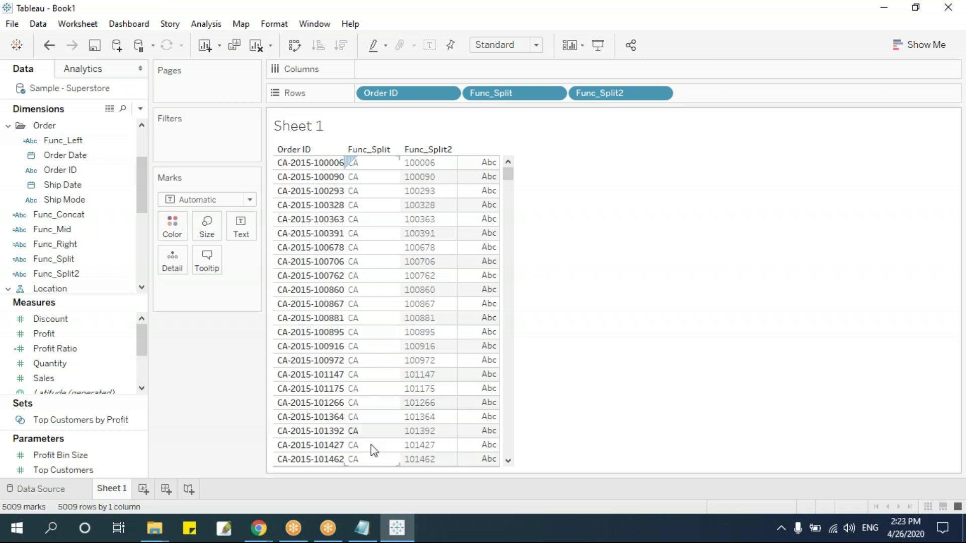
Step: Clear the sheet and add Customer Name to the rows
{"action": "key", "text": "alt+shift+BackSpace"}
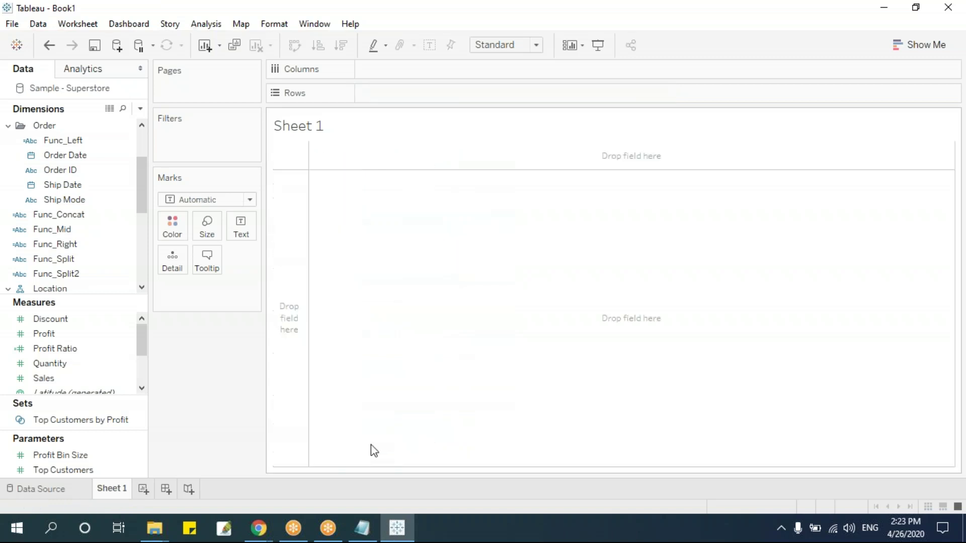
{"action": "left_click", "coordinate": [108, 210]}
{"action": "scroll", "coordinate": [140, 141], "scroll_direction": "up", "scroll_amount": 2}
{"action": "left_click_drag", "start_coordinate": [107, 144], "coordinate": [503, 91]}
{"action": "left_click", "coordinate": [305, 162]}
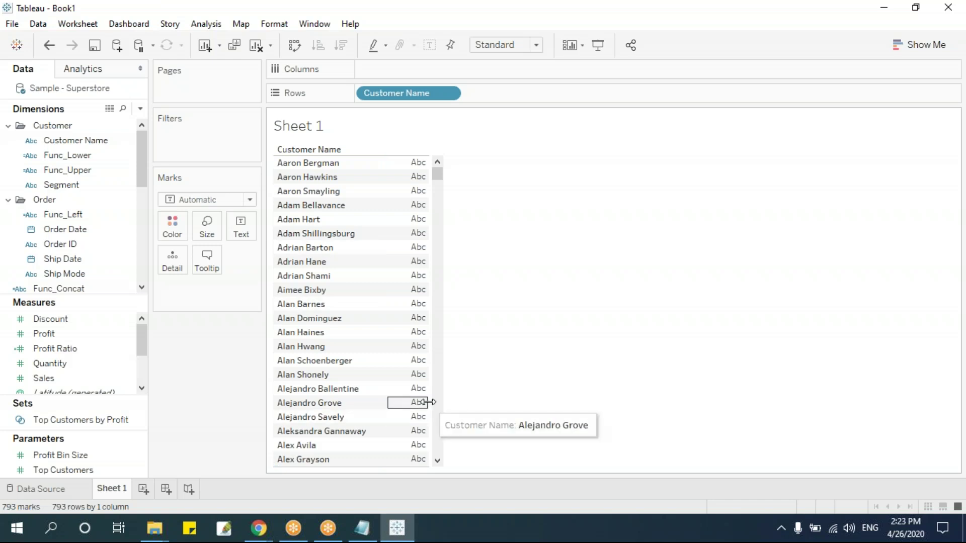
Step: Create a blank calculated field, name it FirstName, and move on to its formula
{"action": "left_click", "coordinate": [141, 109]}
{"action": "left_click", "coordinate": [136, 132]}
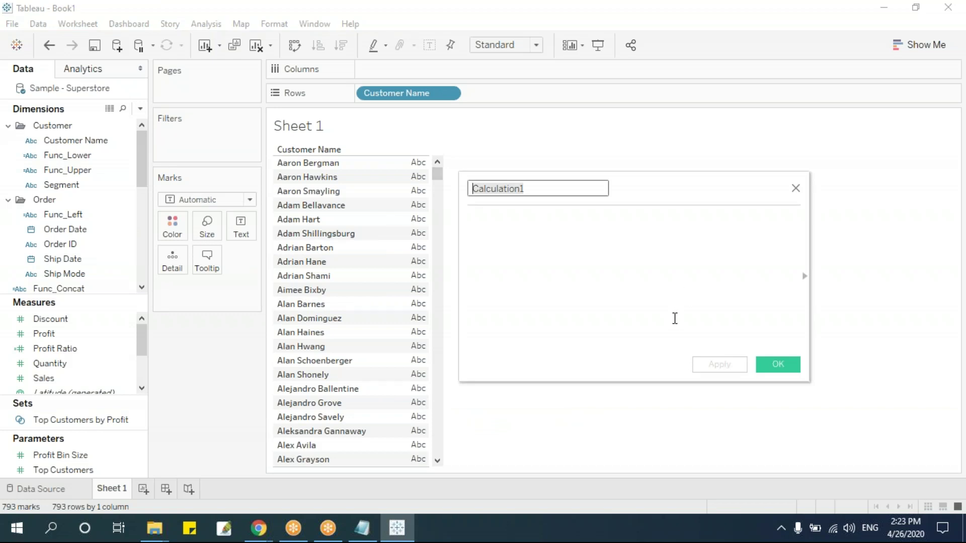
{"action": "type", "text": "Func"}
{"action": "key", "text": "BackSpace"}
{"action": "key", "text": "BackSpace"}
{"action": "key", "text": "BackSpace"}
{"action": "type", "text": "irstName"}
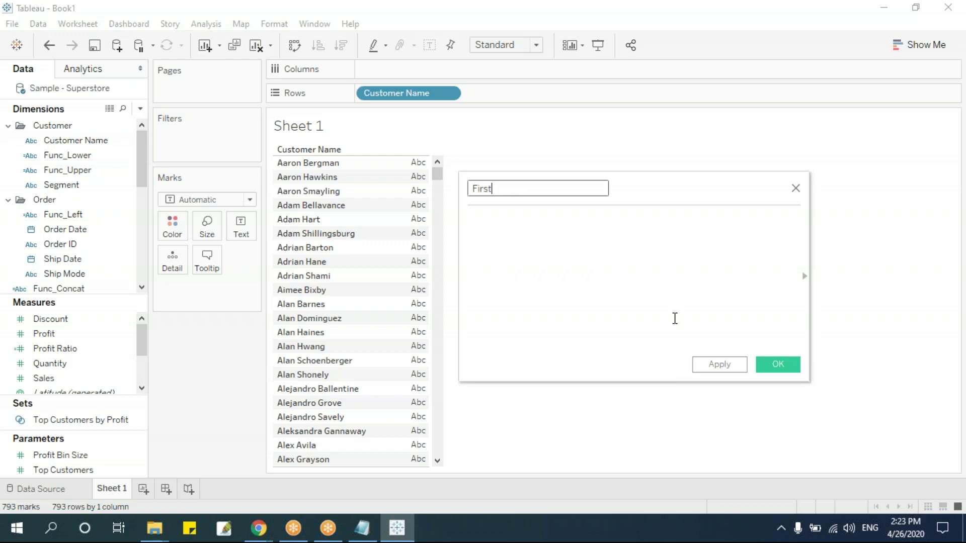
{"action": "key", "text": "Tab"}
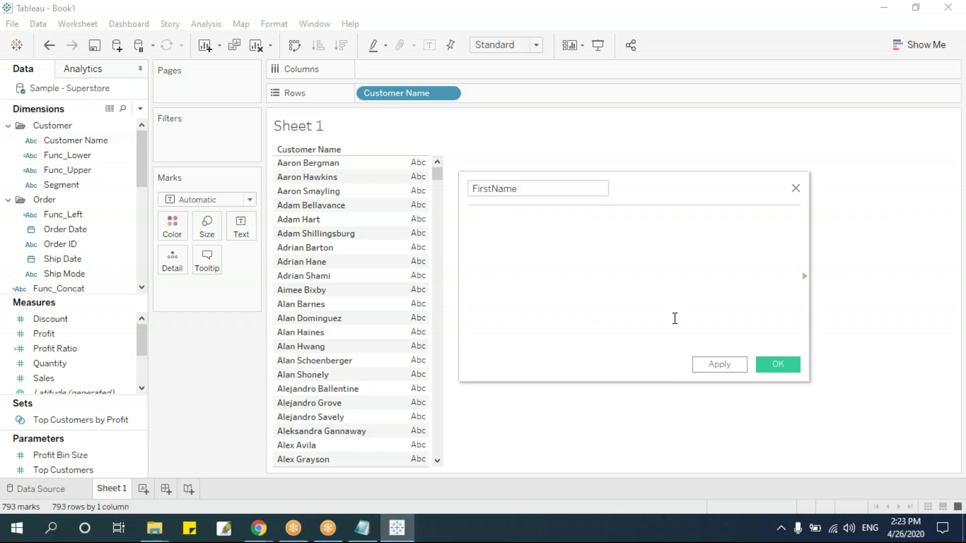
Step: Save the FirstName calculated field as SPLIT([Customer Name]," ",1) and add it to the rows after Customer Name
{"action": "type", "text": "split"}
{"action": "key", "text": "Return"}
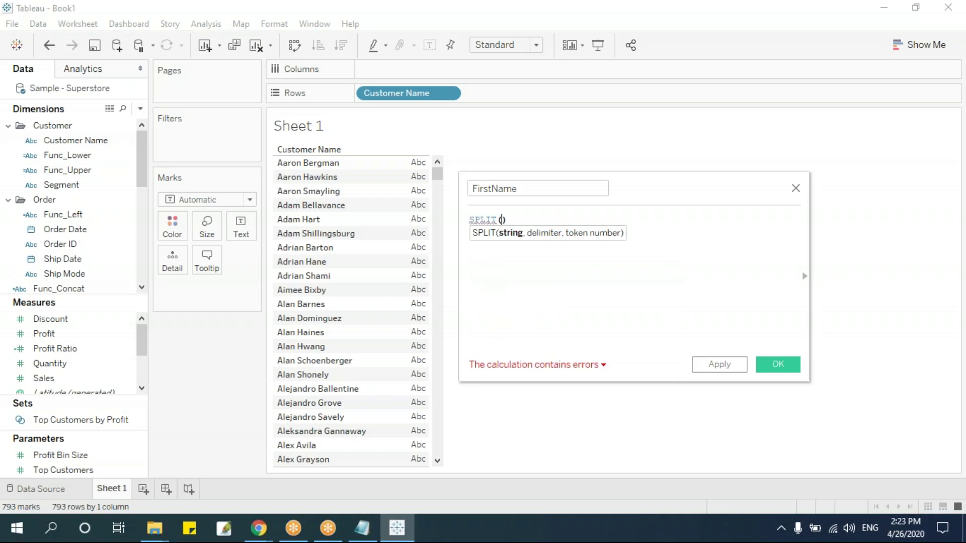
{"action": "type", "text": "cus"}
{"action": "key", "text": "Return"}
{"action": "type", "text": ",\" \","}
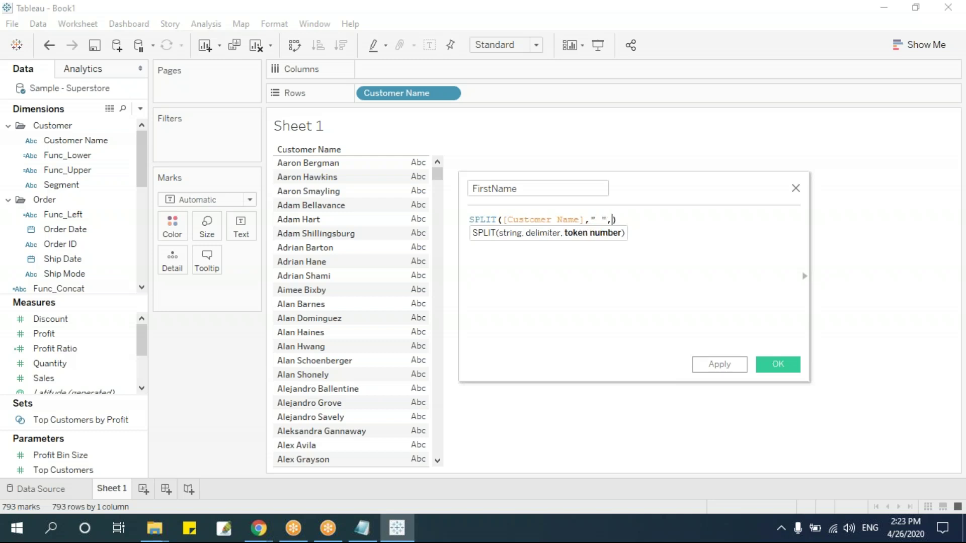
{"action": "type", "text": "1"}
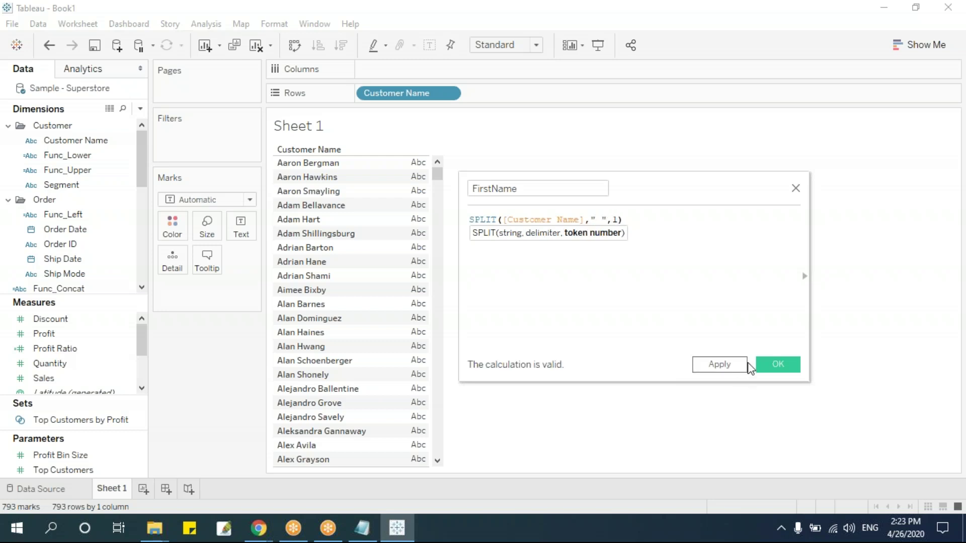
{"action": "left_click", "coordinate": [772, 366]}
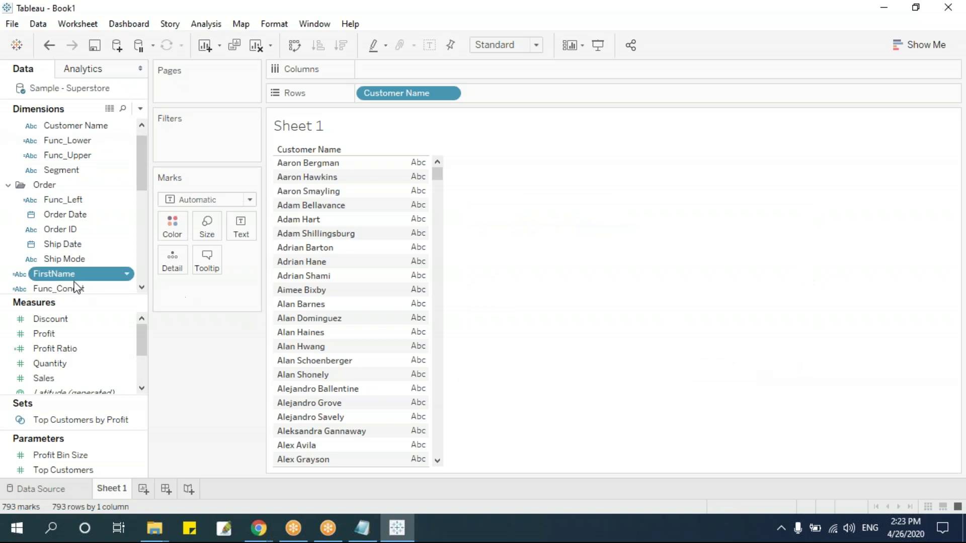
{"action": "left_click_drag", "start_coordinate": [71, 273], "coordinate": [526, 100]}
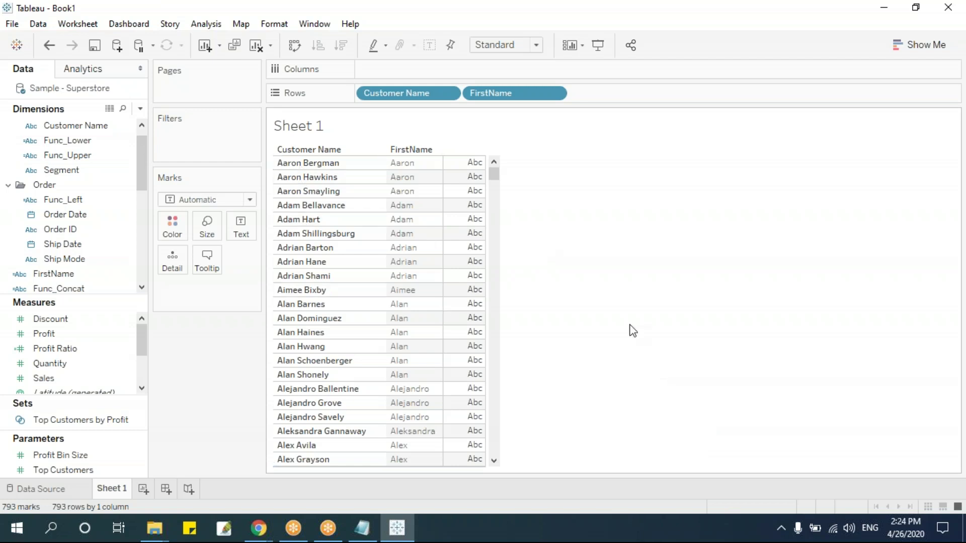
Step: Switch to the Tableau Functions notes in Notepad to check the next string function, and return to Tableau
{"action": "left_click", "coordinate": [362, 528]}
{"action": "left_click", "coordinate": [234, 317]}
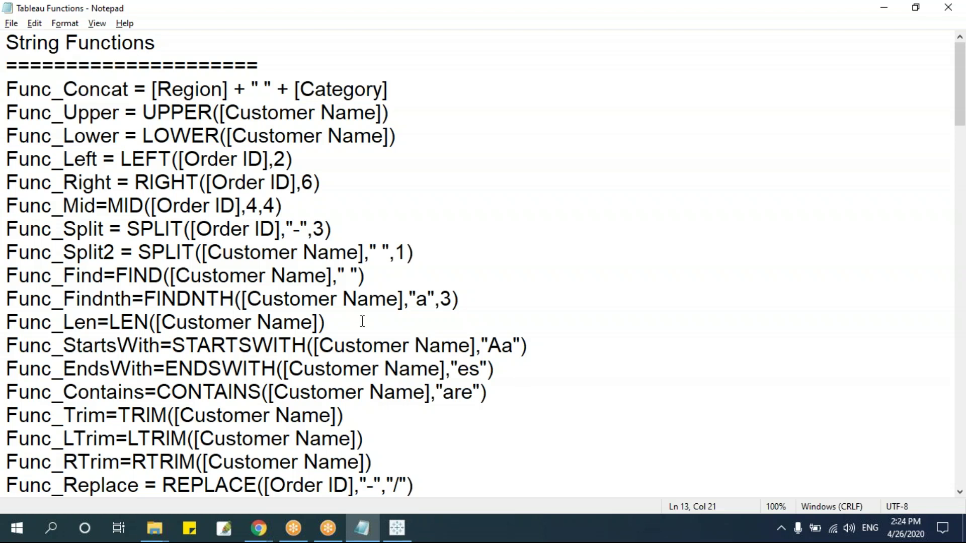
{"action": "key", "text": "alt+Tab"}
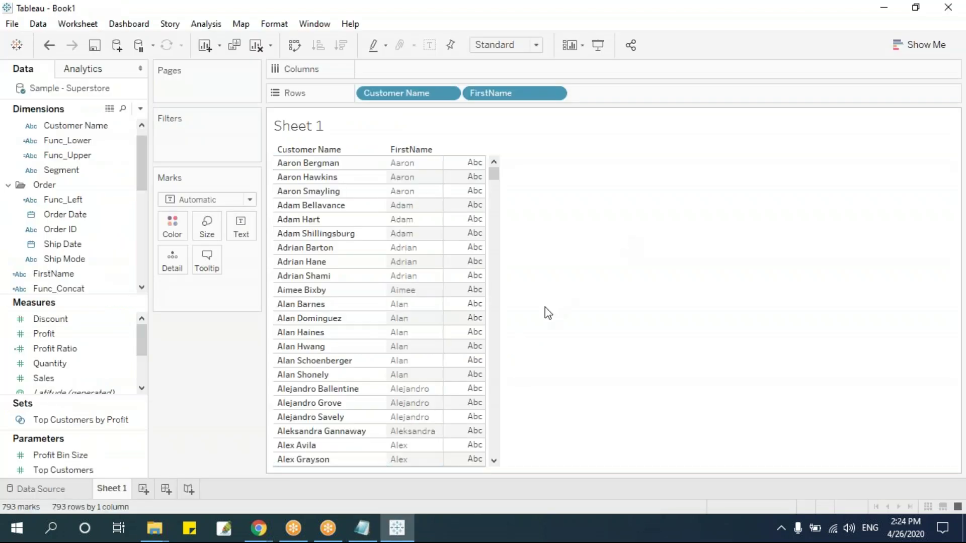
Step: Clear the FirstName view and place Customer Name alone on the rows again
{"action": "key", "text": "alt+shift+BackSpace"}
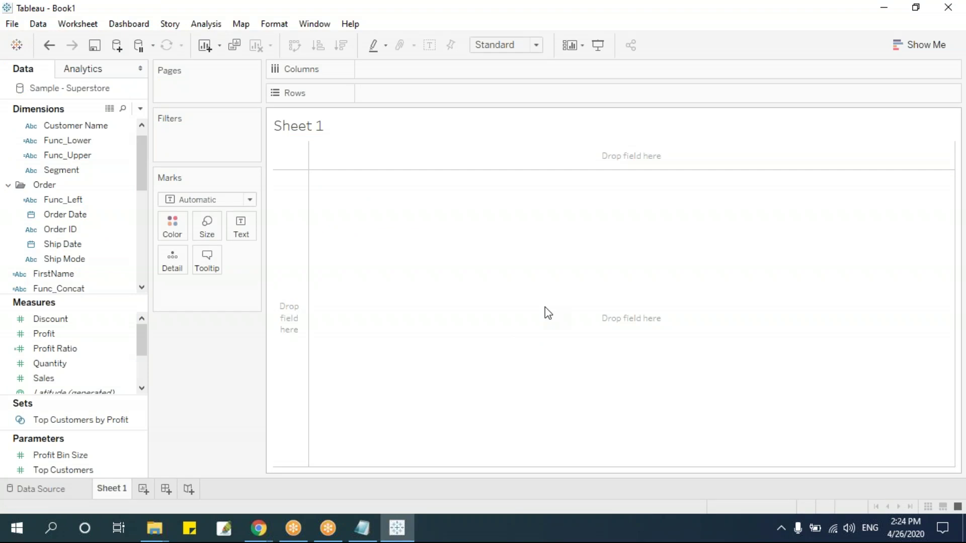
{"action": "left_click", "coordinate": [95, 130]}
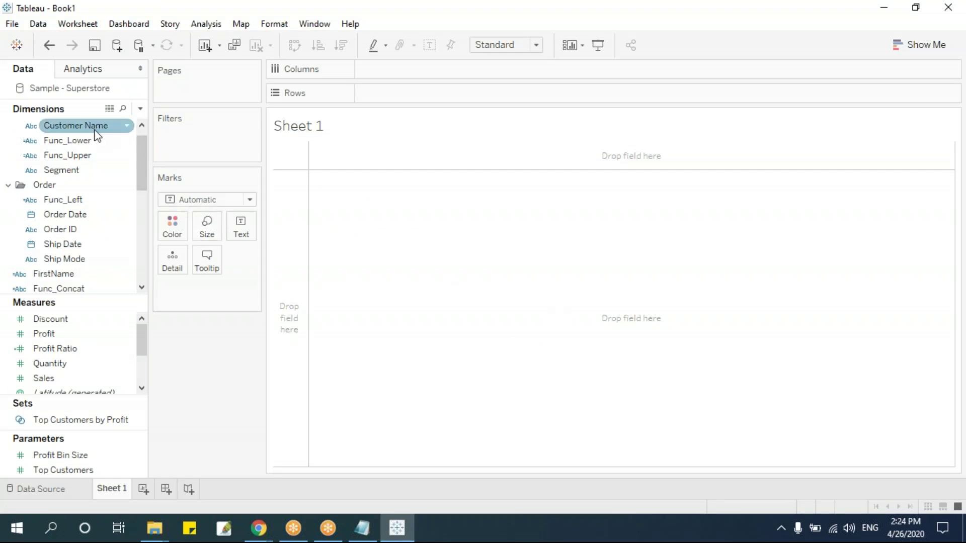
{"action": "left_click_drag", "start_coordinate": [74, 126], "coordinate": [408, 239]}
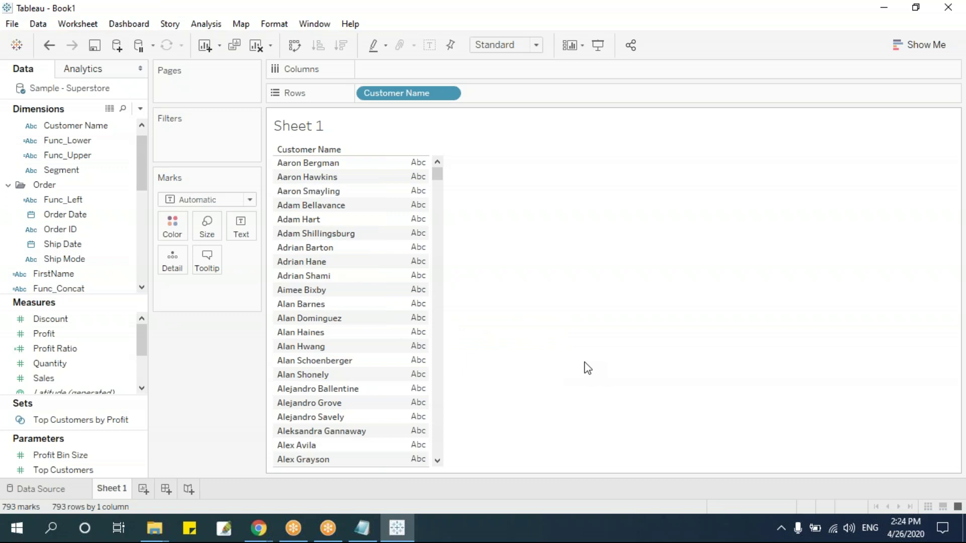
Step: Create another blank calculated field, name it Func_Find, and move on to its formula
{"action": "left_click", "coordinate": [140, 109]}
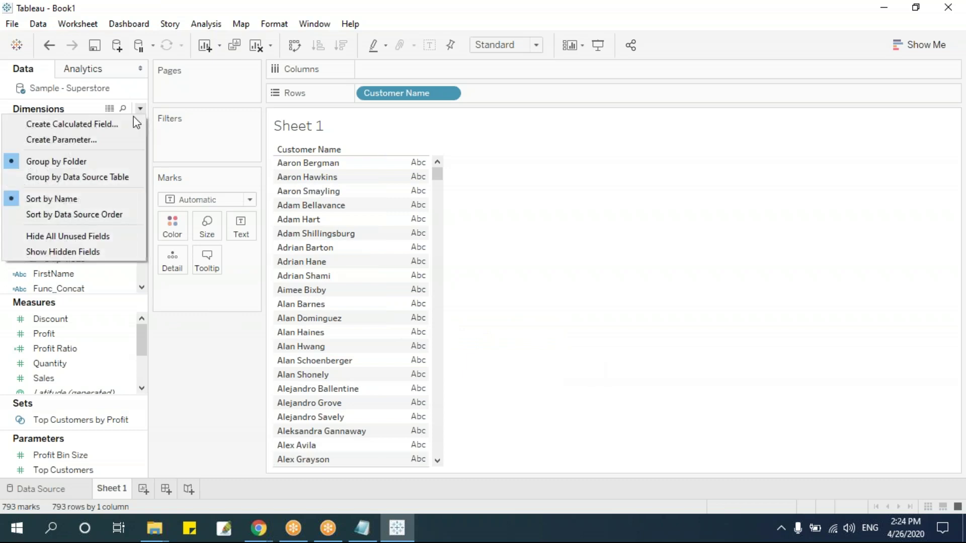
{"action": "left_click", "coordinate": [136, 124]}
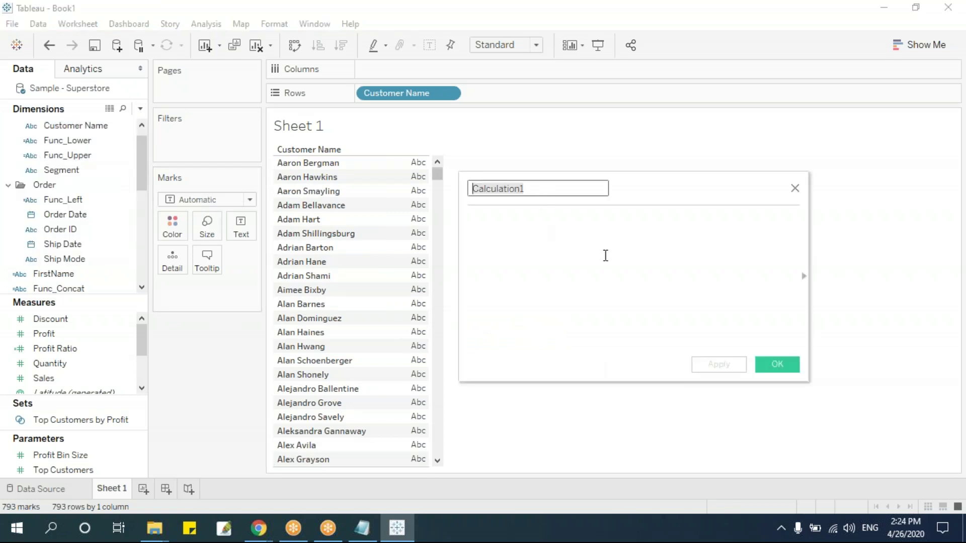
{"action": "type", "text": "Fu"}
{"action": "key", "text": "BackSpace"}
{"action": "key", "text": "BackSpace"}
{"action": "type", "text": "Func_Find"}
{"action": "key", "text": "Tab"}
Step: Enter FIND([Customer Name]," ") as the Func_Find formula and save the calculated field
{"action": "type", "text": "find"}
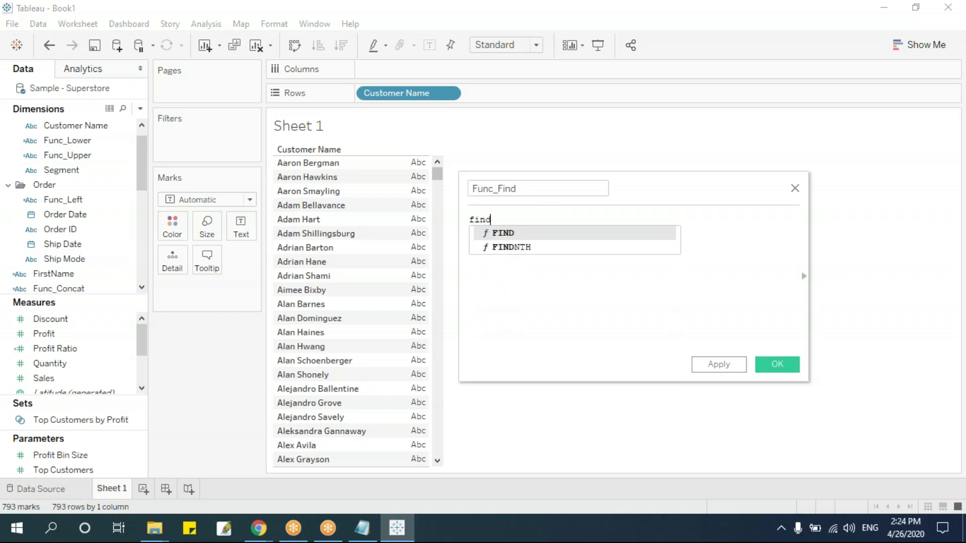
{"action": "key", "text": "Return"}
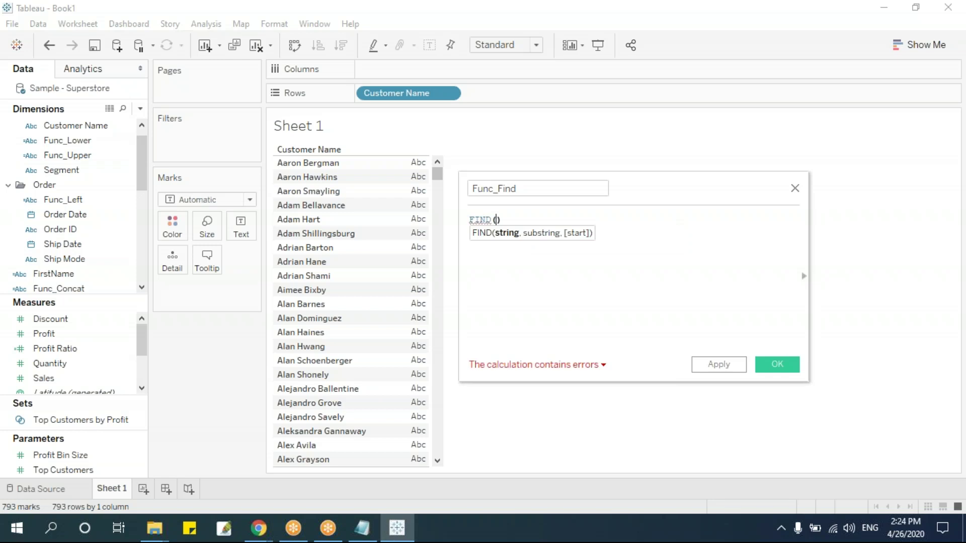
{"action": "type", "text": "order"}
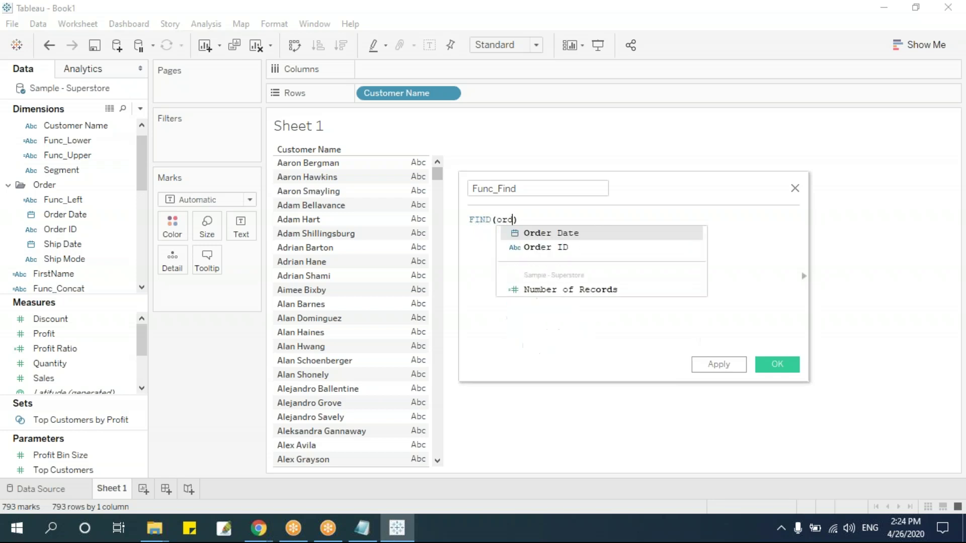
{"action": "key", "text": "BackSpace"}
{"action": "key", "text": "BackSpace"}
{"action": "key", "text": "BackSpace"}
{"action": "key", "text": "BackSpace"}
{"action": "key", "text": "BackSpace"}
{"action": "type", "text": "cur"}
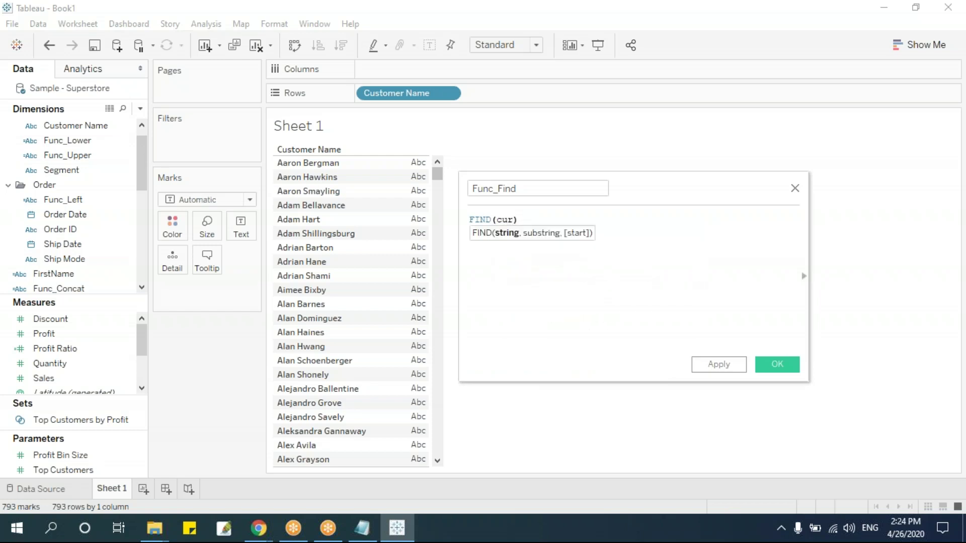
{"action": "key", "text": "Return"}
{"action": "type", "text": ","}
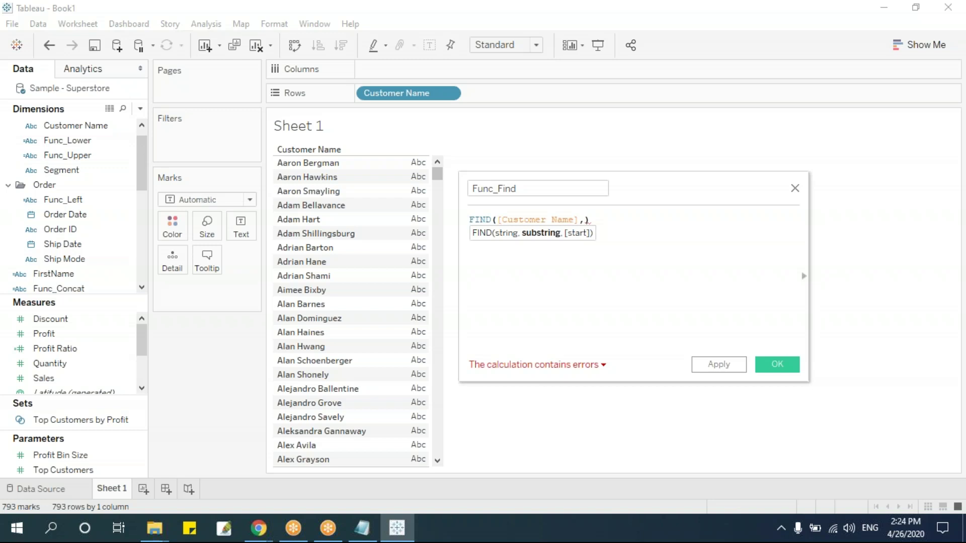
{"action": "type", "text": "\" \""}
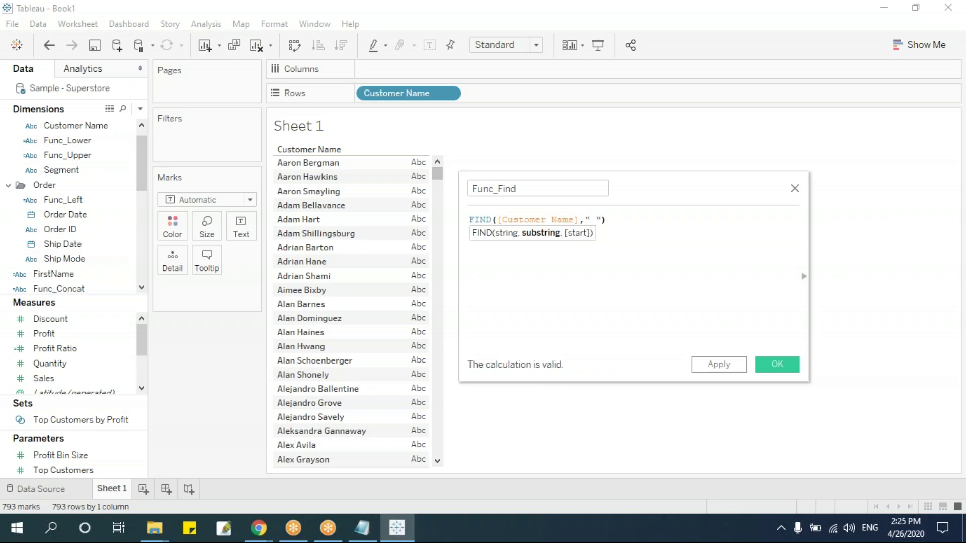
{"action": "left_click", "coordinate": [766, 369]}
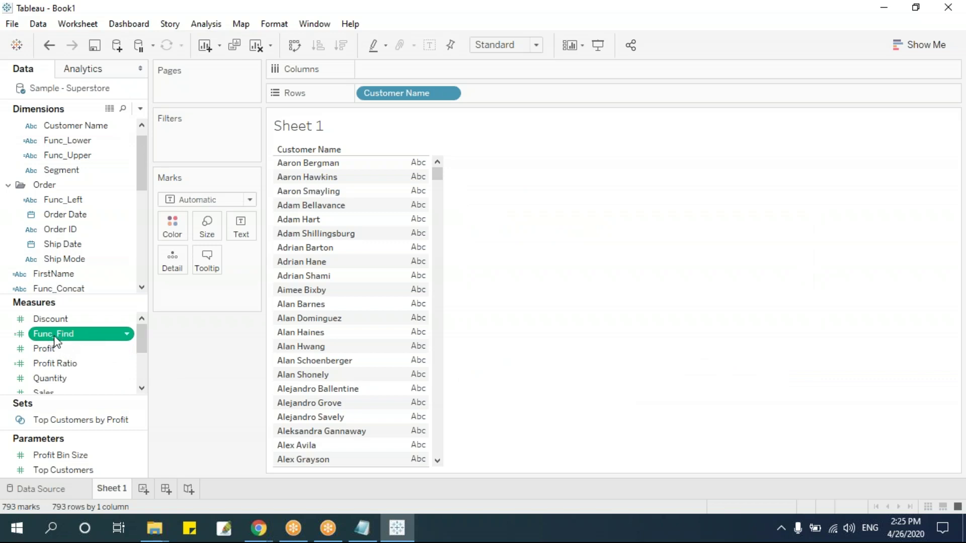
Step: Place Func_Find in the table as the text value for each customer name and set its aggregation to Attribute
{"action": "left_click_drag", "start_coordinate": [48, 336], "coordinate": [409, 260]}
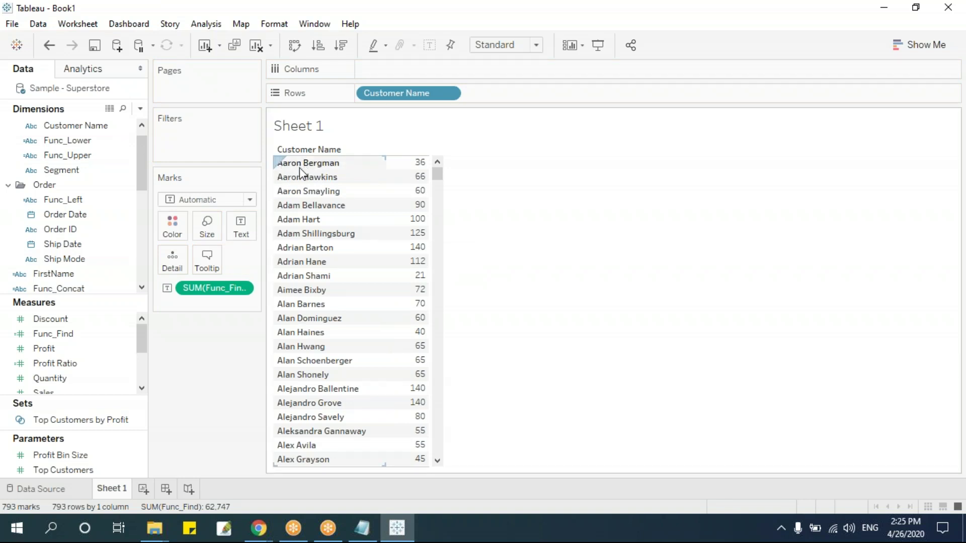
{"action": "mouse_move", "coordinate": [422, 179]}
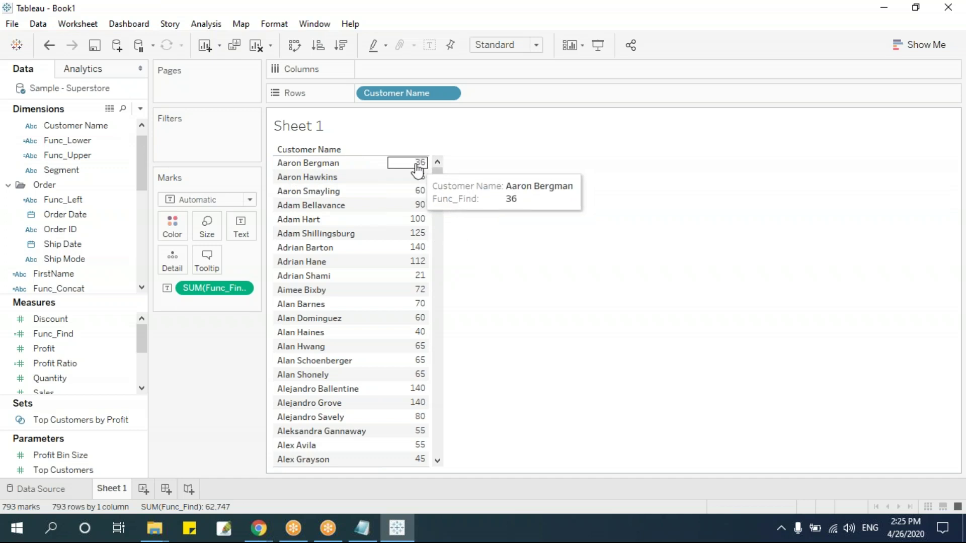
{"action": "mouse_move", "coordinate": [422, 246]}
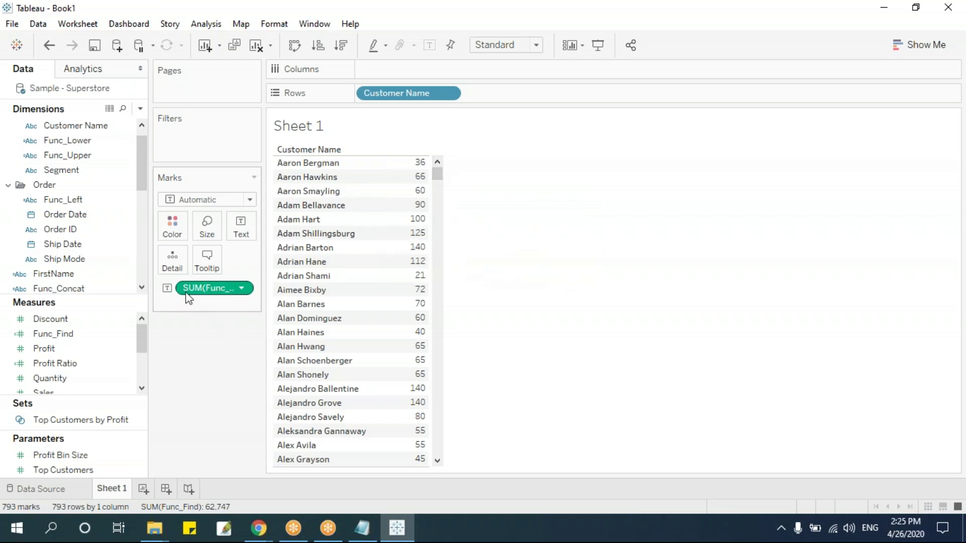
{"action": "mouse_move", "coordinate": [411, 310]}
{"action": "mouse_move", "coordinate": [422, 178]}
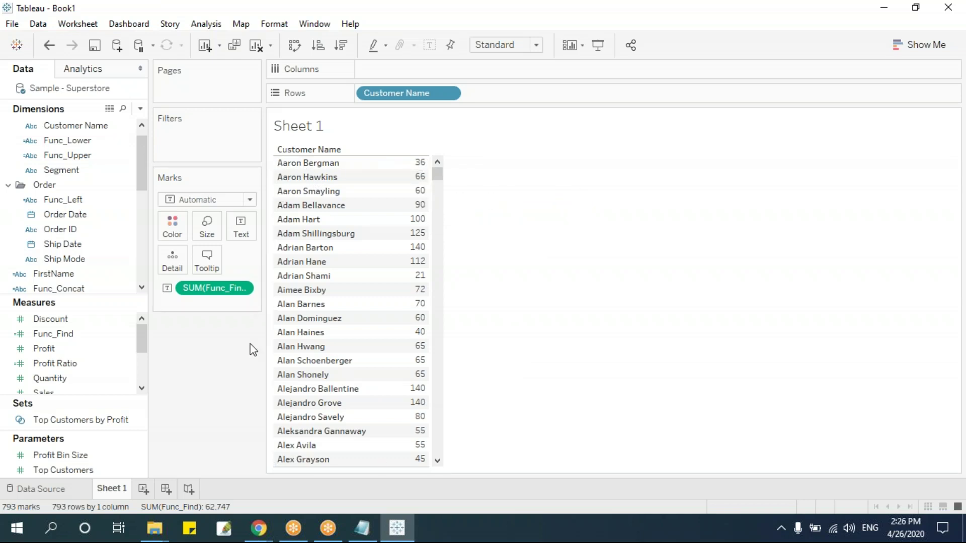
{"action": "left_click", "coordinate": [242, 288]}
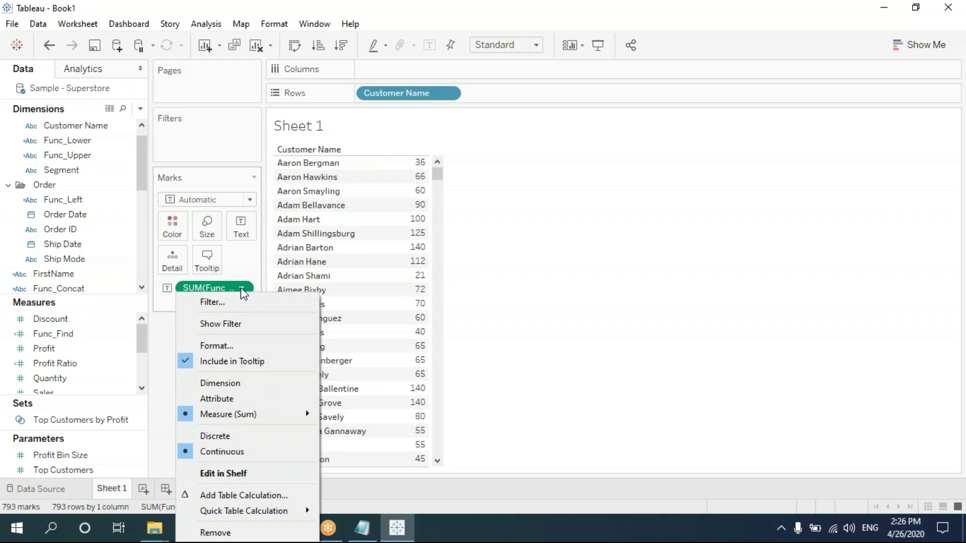
{"action": "mouse_move", "coordinate": [246, 421]}
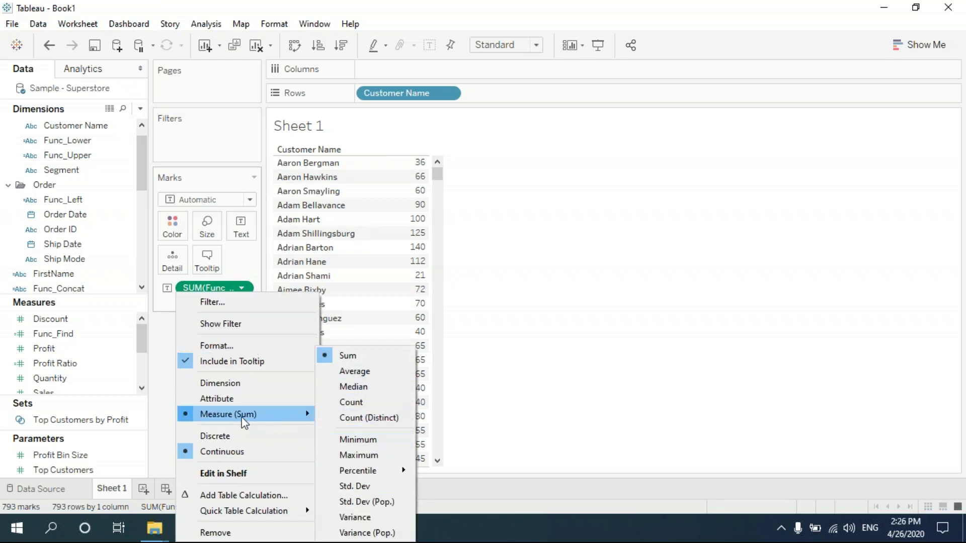
{"action": "left_click", "coordinate": [222, 400]}
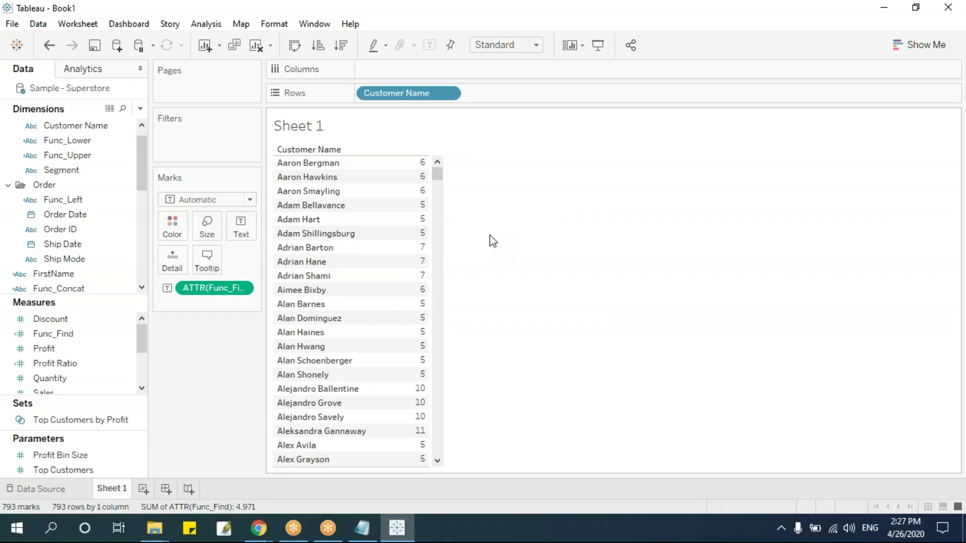
Step: Clear the Func_Find view and place Customer Name alone on the rows
{"action": "key", "text": "alt+shift+BackSpace"}
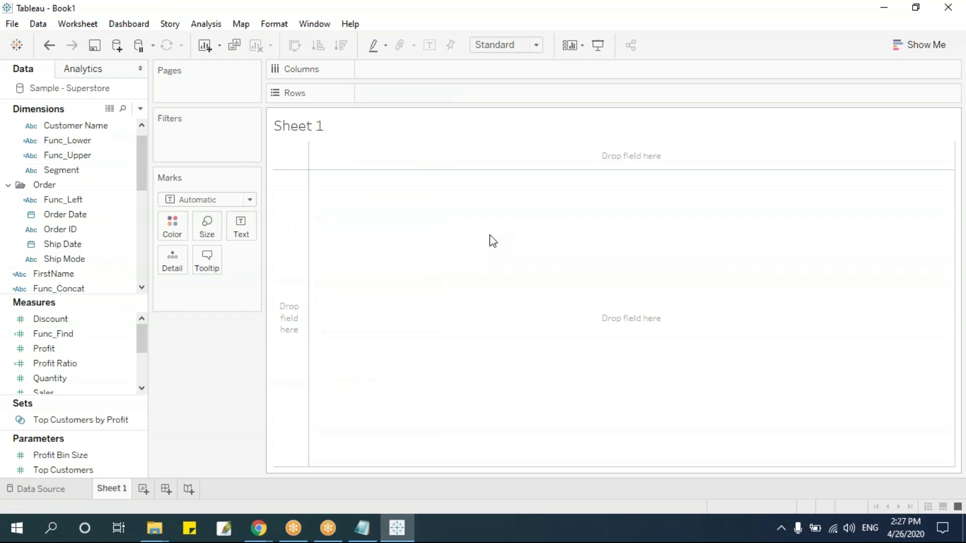
{"action": "left_click", "coordinate": [141, 109]}
{"action": "left_click", "coordinate": [141, 109]}
{"action": "left_click_drag", "start_coordinate": [111, 125], "coordinate": [439, 93]}
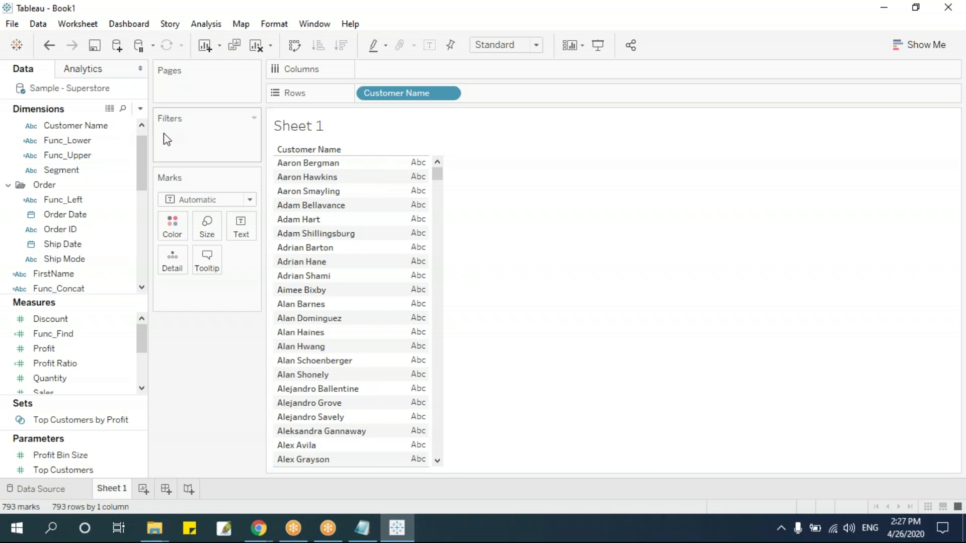
Step: Create a new calculated field, name it Func_FindA, and move on to its formula
{"action": "left_click", "coordinate": [140, 108]}
{"action": "left_click", "coordinate": [76, 124]}
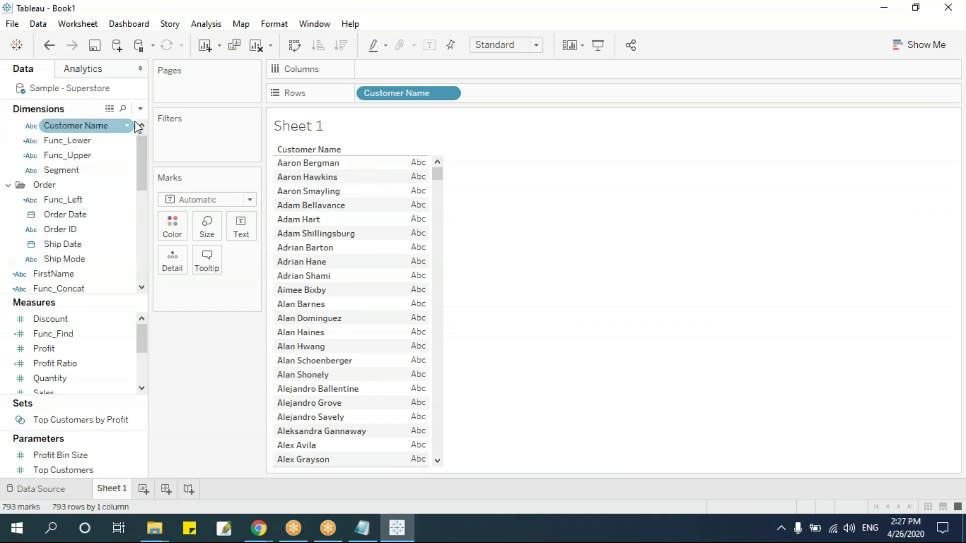
{"action": "type", "text": "Func_FindA"}
{"action": "left_click", "coordinate": [540, 255]}
Step: Enter FIND([Customer Name],"a") as the Func_FindA formula and save the calculated field
{"action": "type", "text": "Find"}
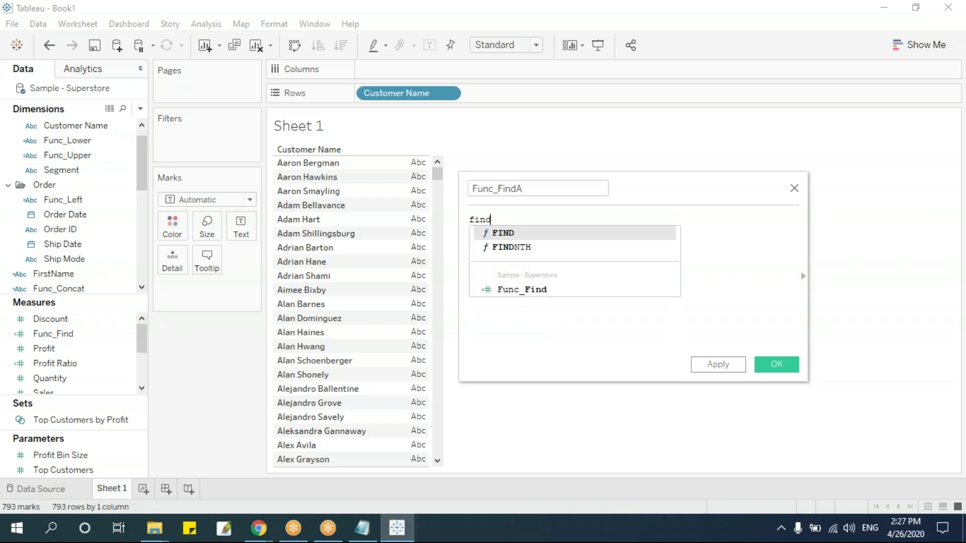
{"action": "key", "text": "Return"}
{"action": "type", "text": "cus"}
{"action": "key", "text": "Return"}
{"action": "type", "text": ",\"a\""}
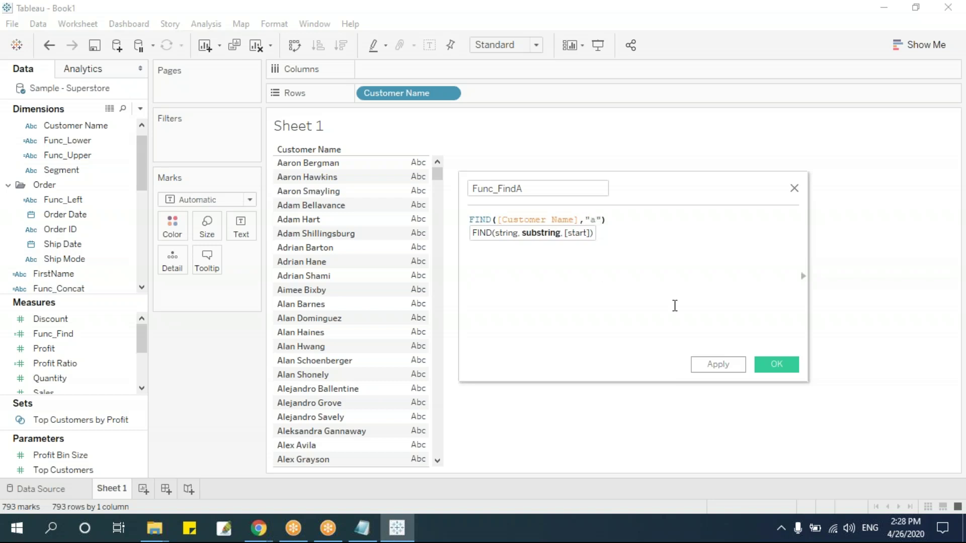
{"action": "left_click", "coordinate": [786, 368]}
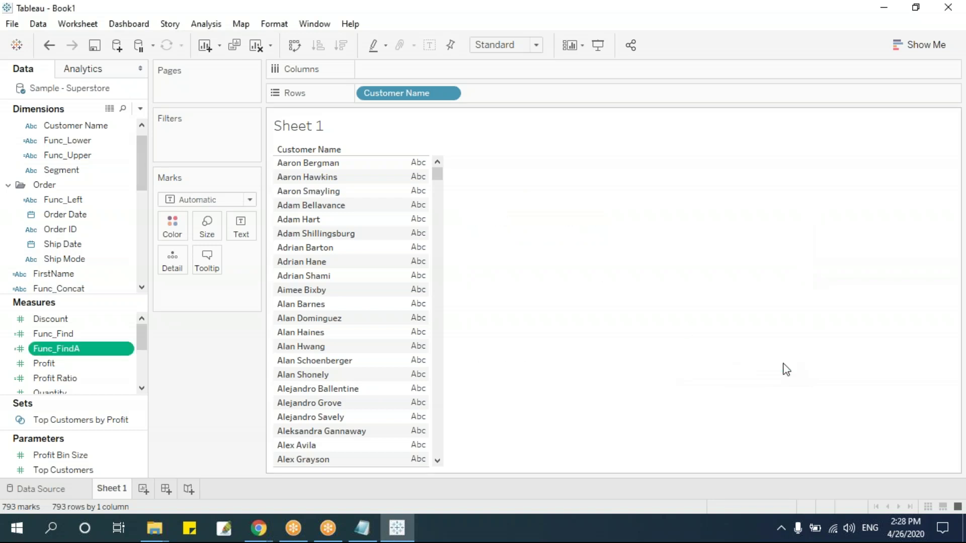
Step: Place Func_FindA in the table as the text value for each customer name and set its aggregation to Attribute
{"action": "left_click_drag", "start_coordinate": [76, 353], "coordinate": [418, 289]}
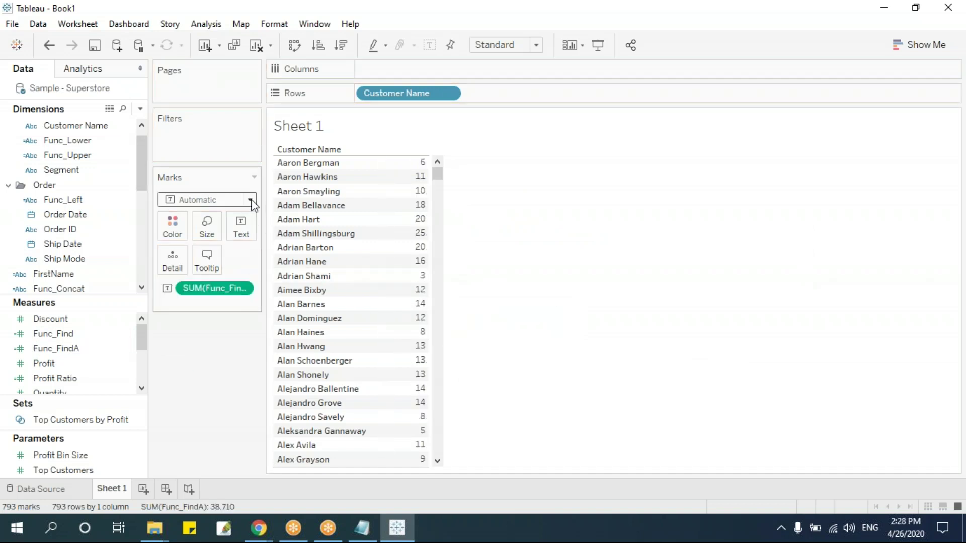
{"action": "left_click", "coordinate": [242, 288]}
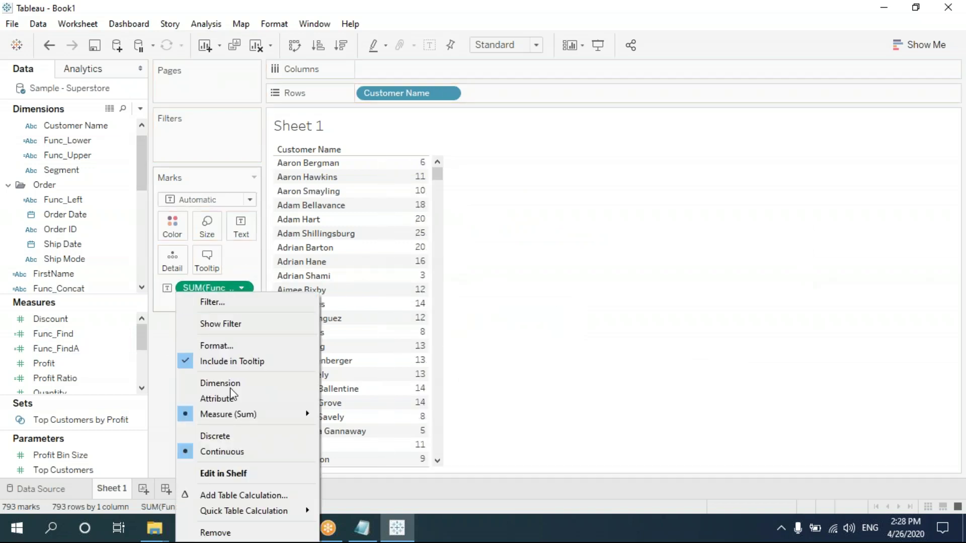
{"action": "left_click", "coordinate": [221, 400]}
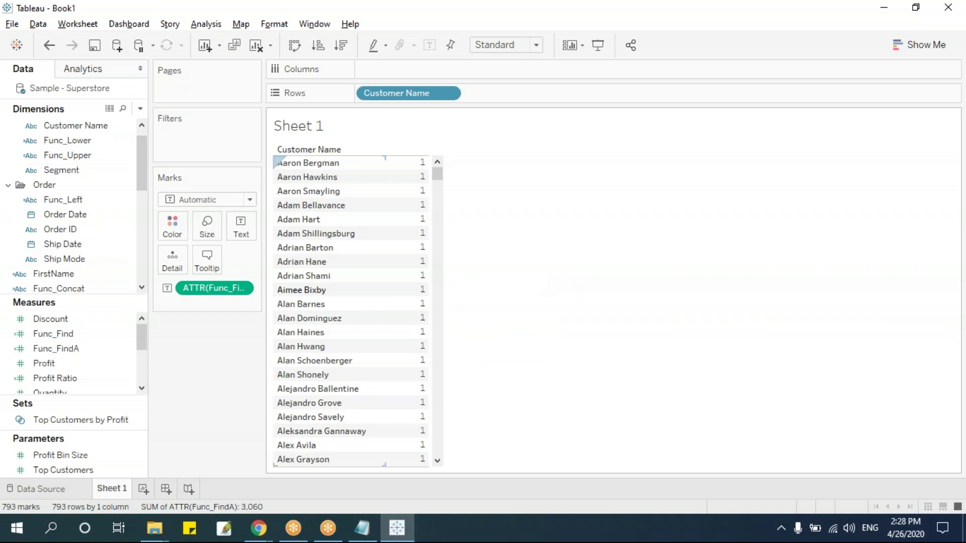
Step: Clear the Func_FindA view and create a new calculated field named Func_FindNth
{"action": "key", "text": "alt+shift+BackSpace"}
{"action": "left_click", "coordinate": [140, 109]}
{"action": "left_click", "coordinate": [133, 125]}
{"action": "left_click_drag", "start_coordinate": [564, 187], "coordinate": [441, 188]}
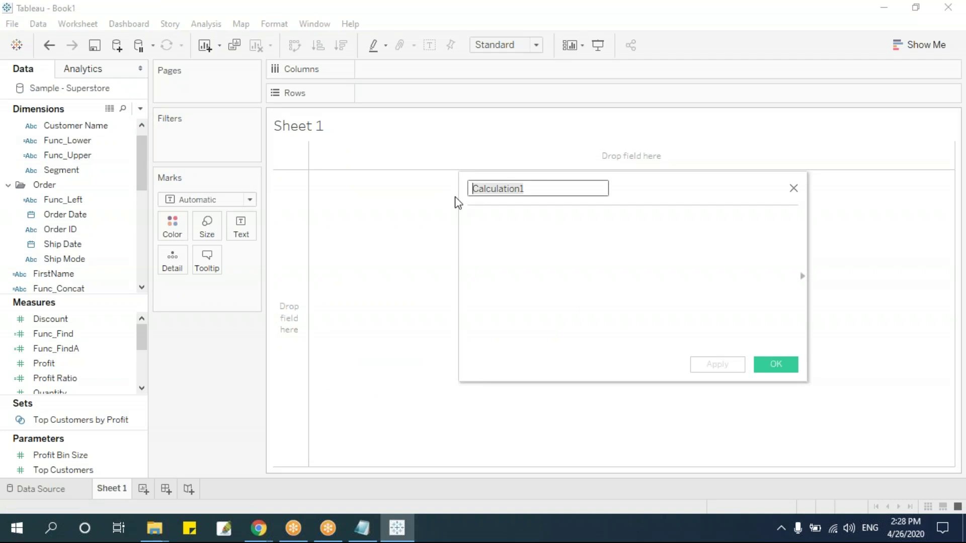
{"action": "type", "text": "Func"}
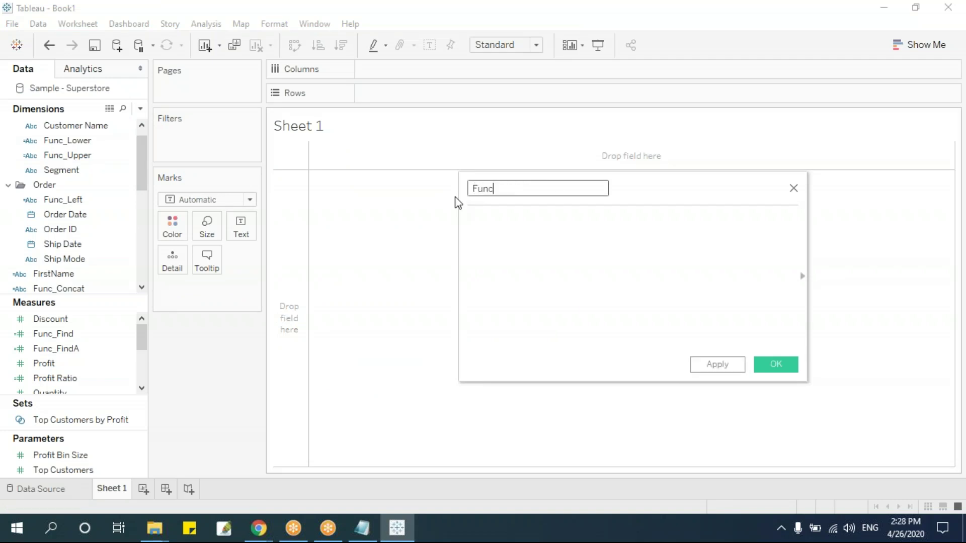
{"action": "type", "text": "_FIn"}
{"action": "key", "text": "Tab"}
Step: Enter FINDNTH([Customer Name],"a",3) as the Func_FindNth formula and save the calculated field
{"action": "type", "text": "fin"}
{"action": "key", "text": "Down"}
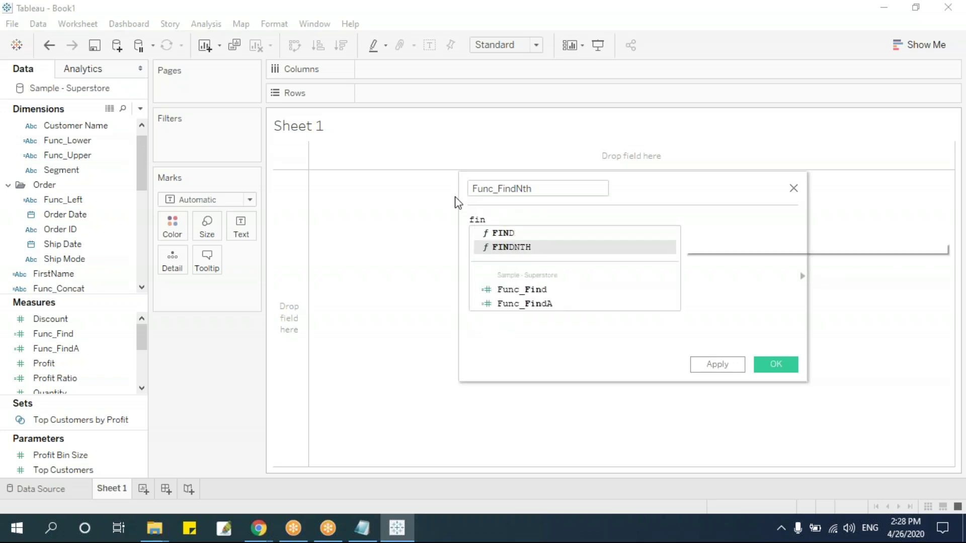
{"action": "key", "text": "Return"}
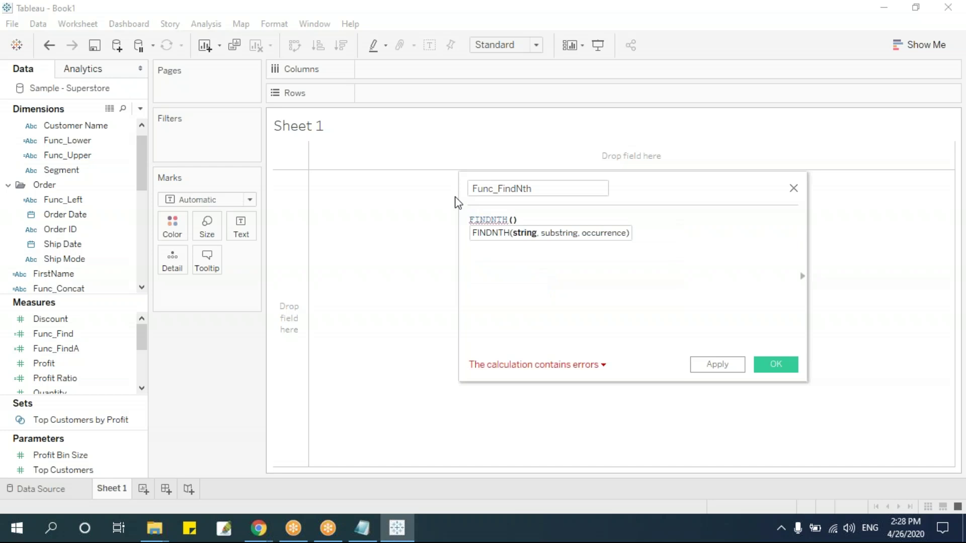
{"action": "type", "text": "cust"}
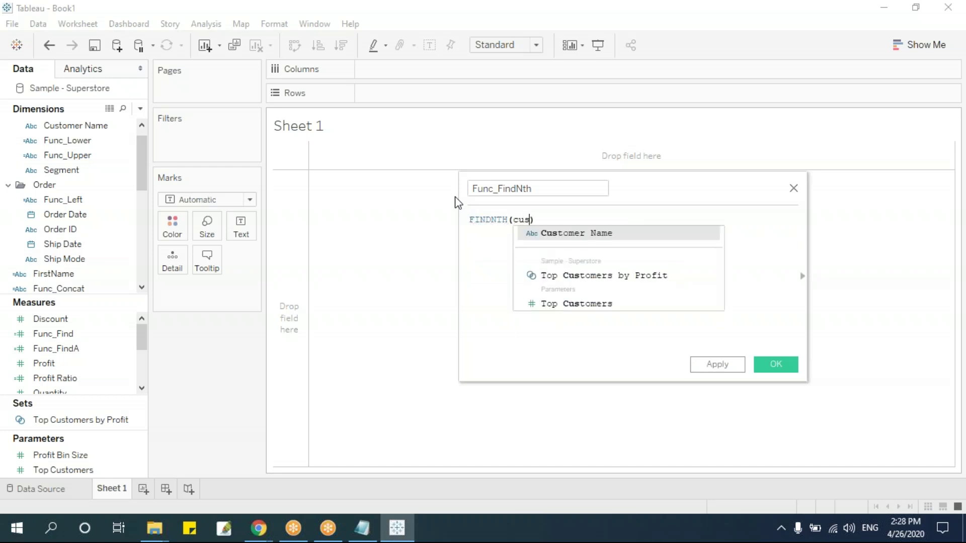
{"action": "key", "text": "Return"}
{"action": "type", "text": ","}
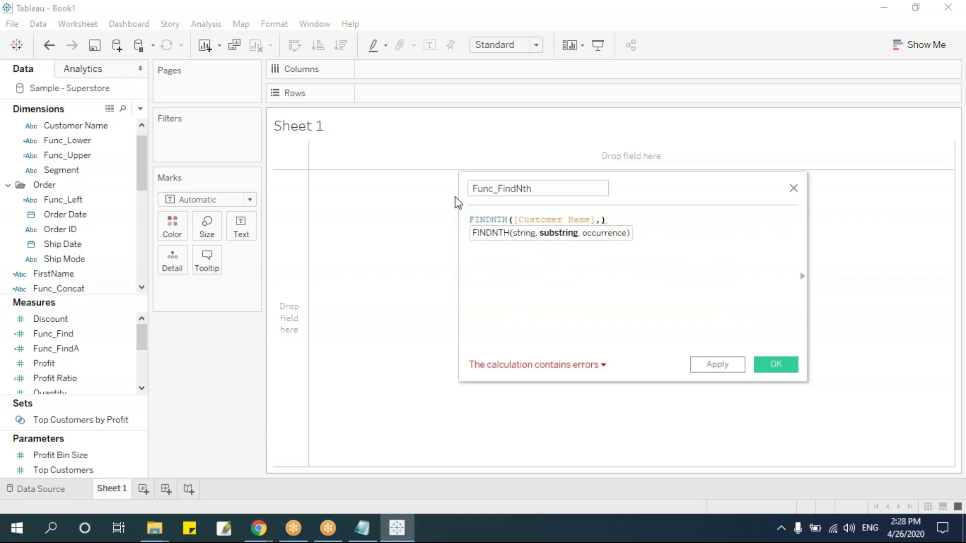
{"action": "type", "text": "\"a\","}
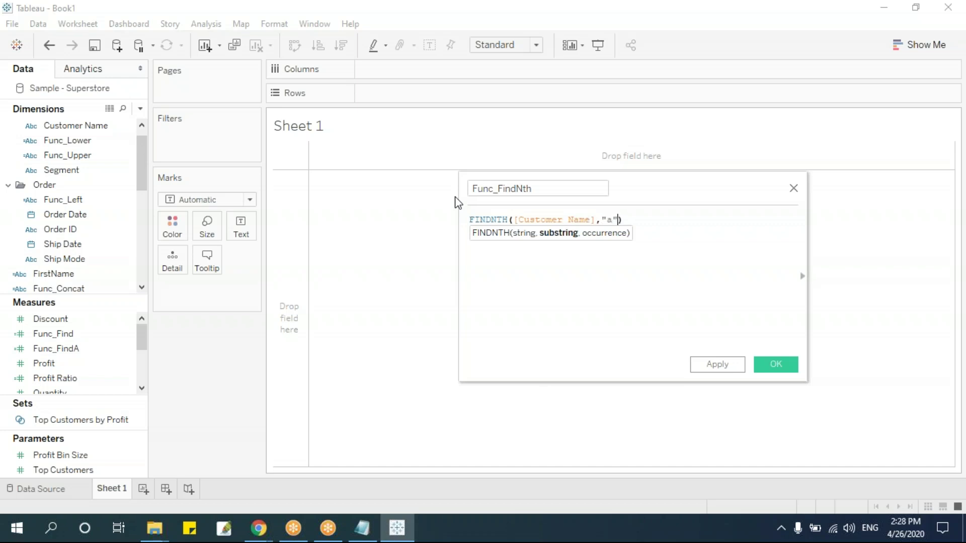
{"action": "type", "text": "3"}
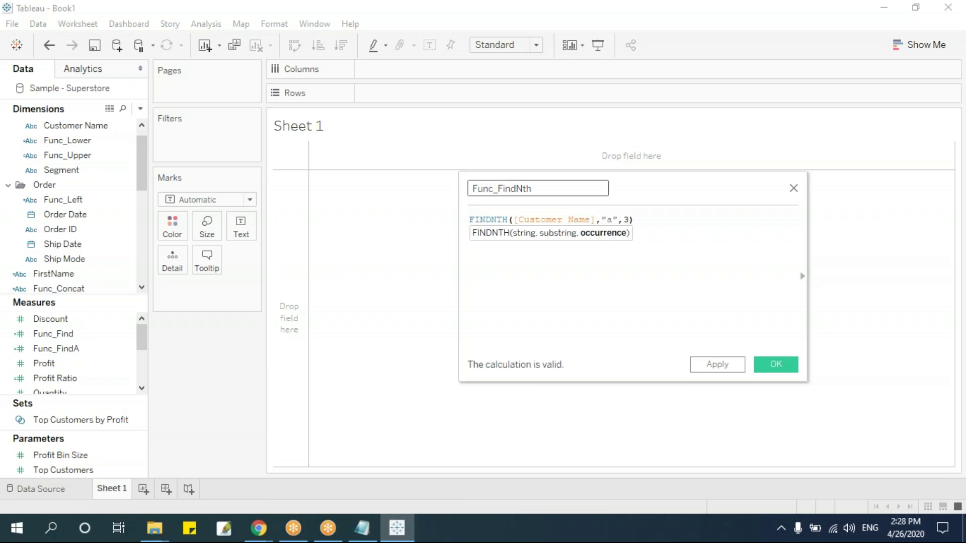
{"action": "left_click", "coordinate": [785, 367]}
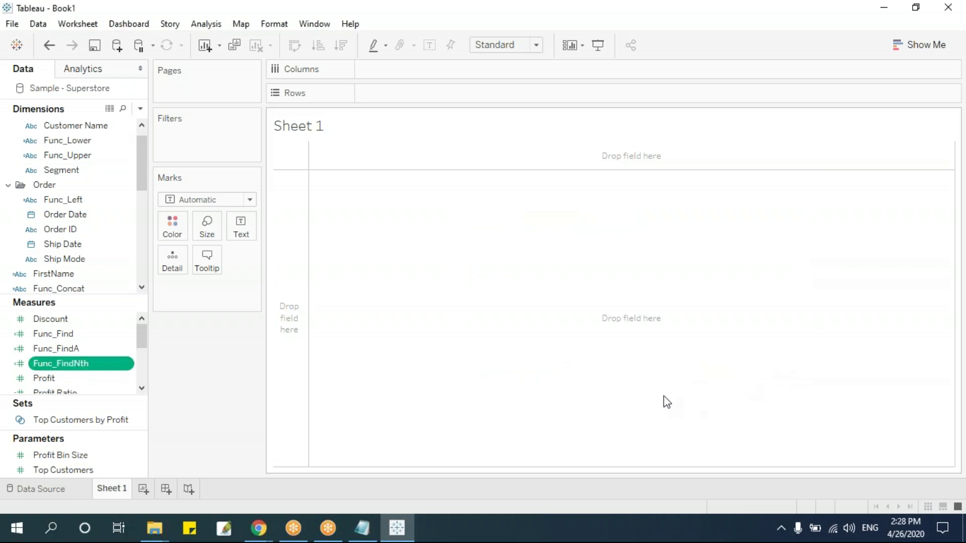
Step: Place Customer Name on the rows with Func_FindNth as the text value, aggregated as Attribute
{"action": "left_click_drag", "start_coordinate": [76, 126], "coordinate": [437, 97]}
{"action": "left_click_drag", "start_coordinate": [86, 363], "coordinate": [400, 294]}
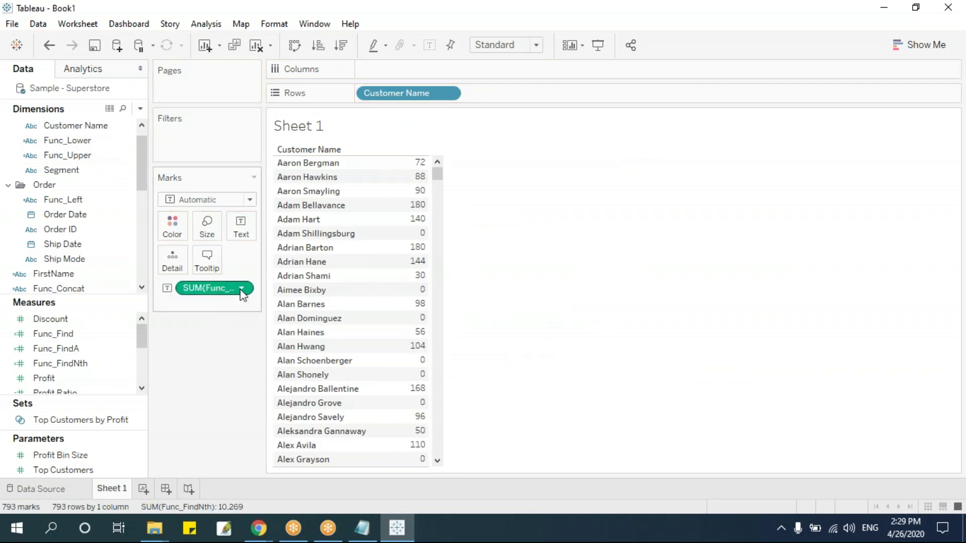
{"action": "left_click", "coordinate": [242, 289]}
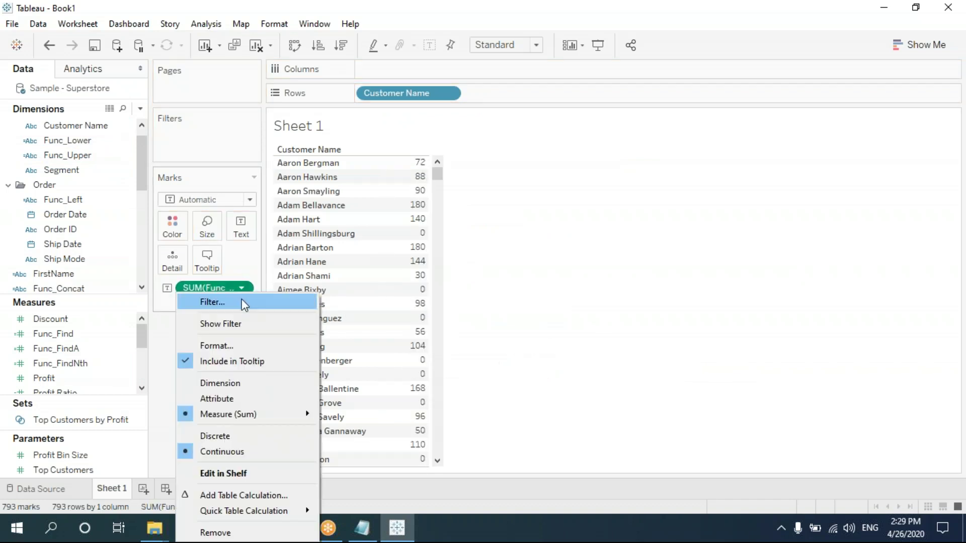
{"action": "left_click", "coordinate": [231, 400]}
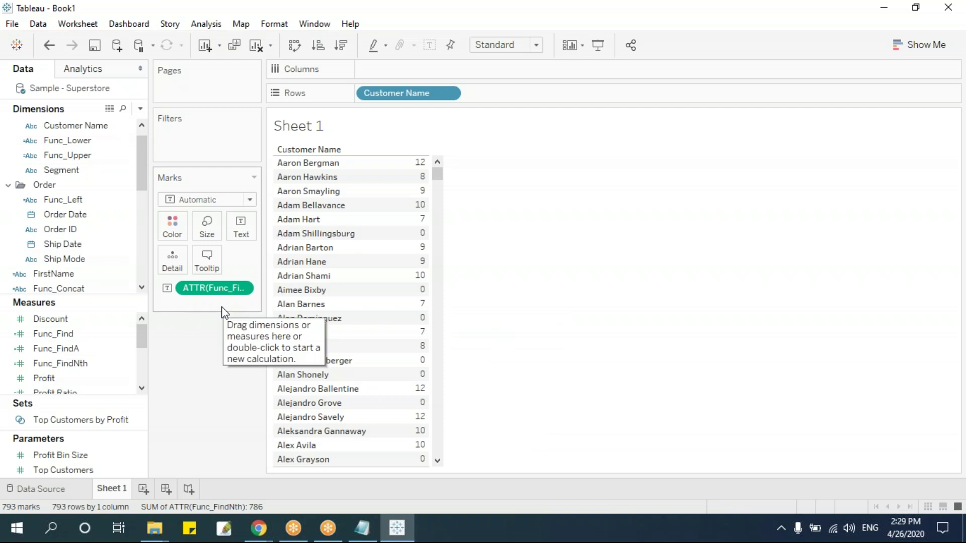
Step: Reset the view to Customer Name alone on the rows and create a new calculated field named Func_Len
{"action": "key", "text": "alt+shift+BackSpace"}
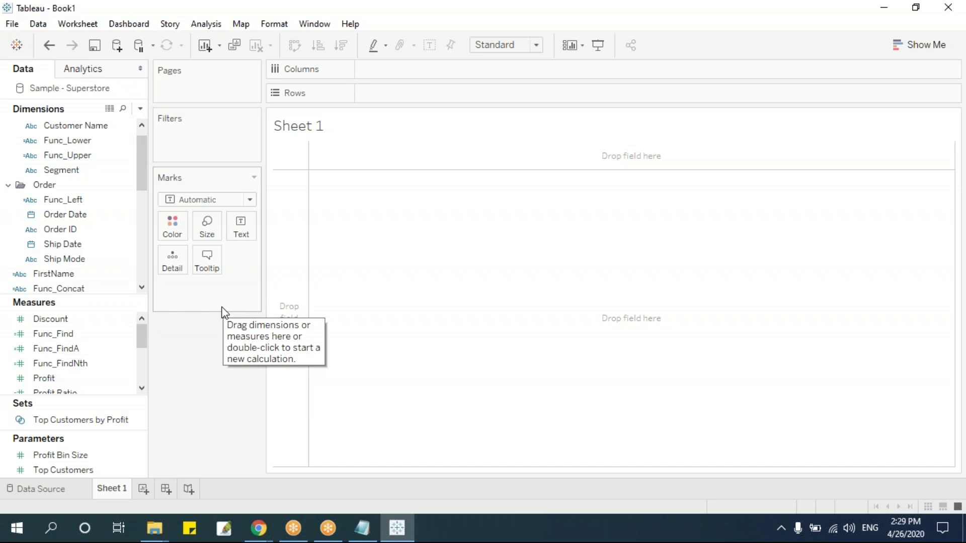
{"action": "left_click_drag", "start_coordinate": [101, 125], "coordinate": [439, 97]}
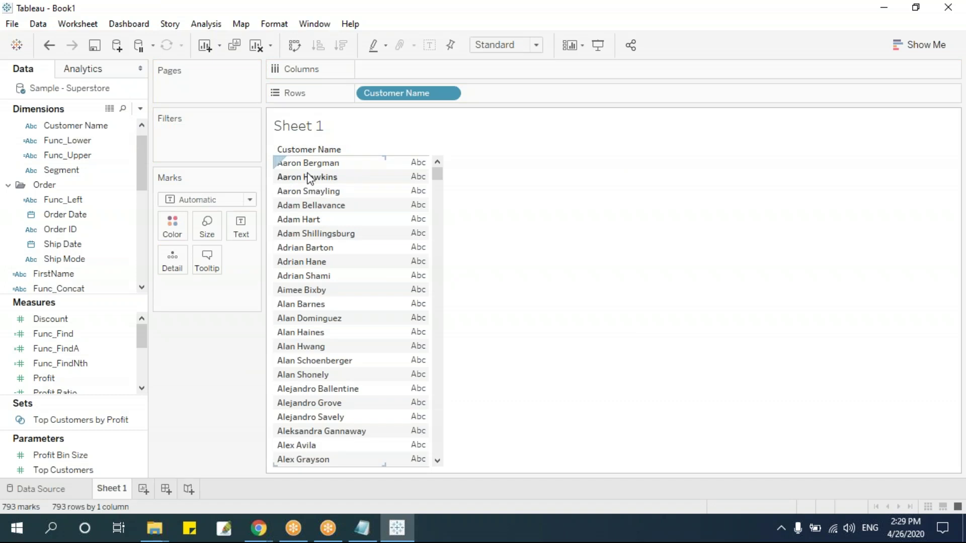
{"action": "left_click", "coordinate": [140, 108]}
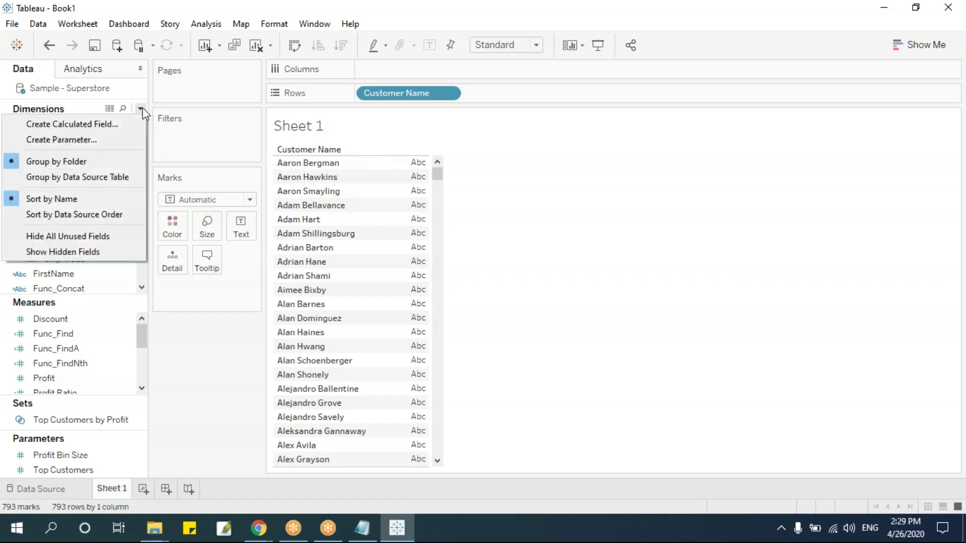
{"action": "left_click", "coordinate": [125, 123]}
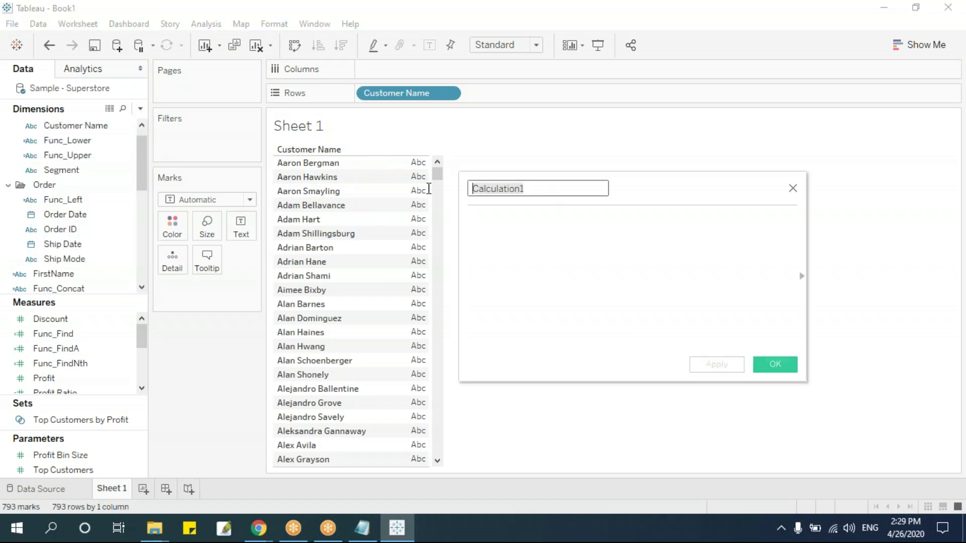
{"action": "type", "text": "Func_Len"}
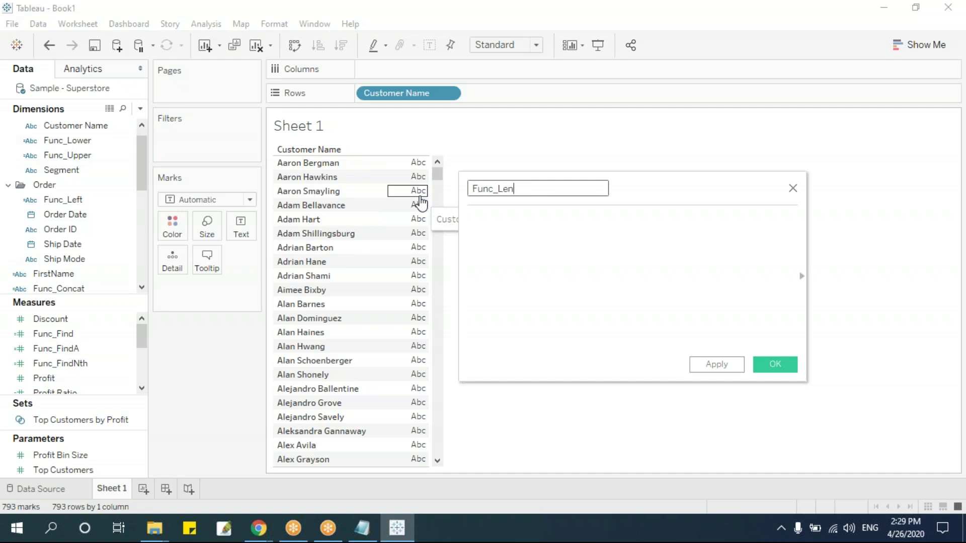
{"action": "key", "text": "Tab"}
Step: Enter LEN([Customer Name]) as the Func_Len formula and save the calculated field
{"action": "type", "text": "Le"}
{"action": "key", "text": "Return"}
{"action": "type", "text": ")"}
{"action": "key", "text": "Left"}
{"action": "type", "text": "cus"}
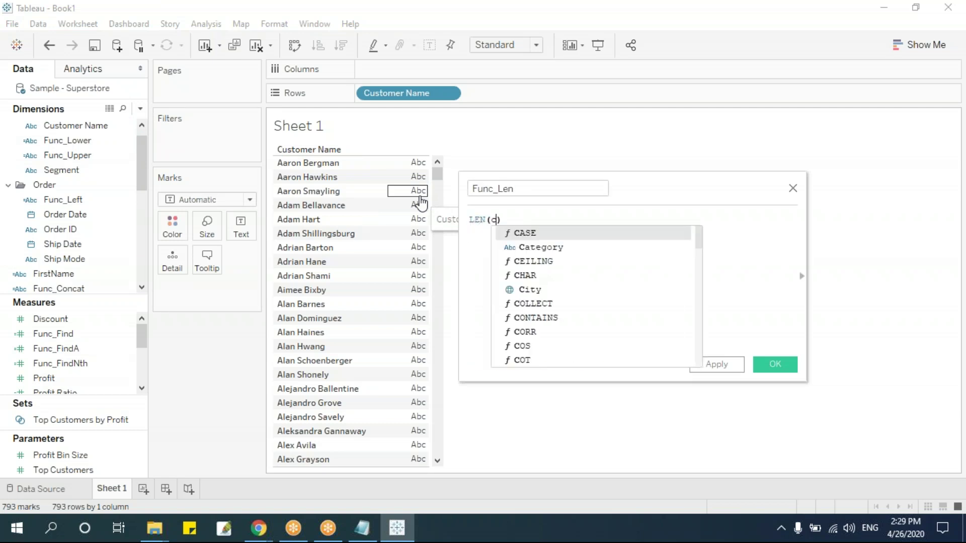
{"action": "key", "text": "Return"}
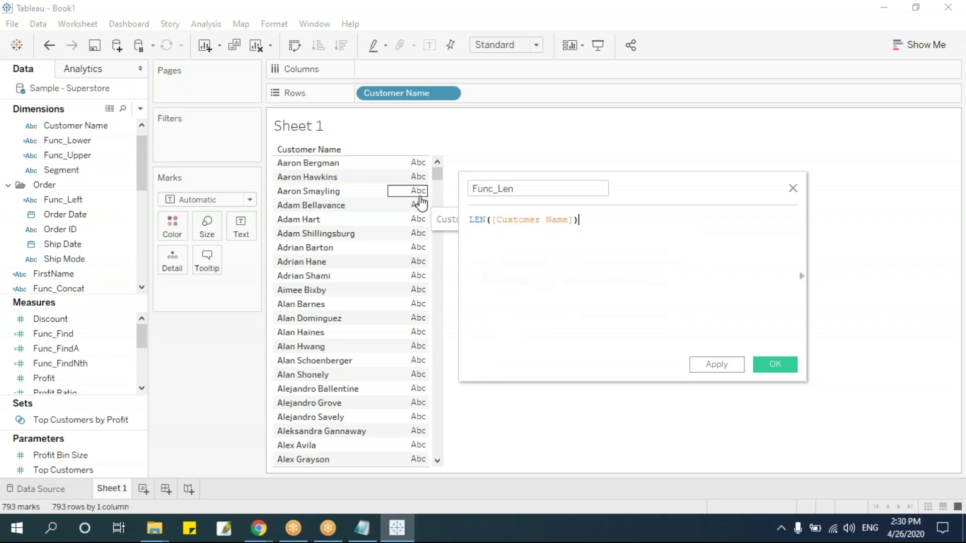
{"action": "left_click", "coordinate": [777, 367]}
Step: Place Func_Len in the table as the text value for each customer name and set its aggregation to Attribute
{"action": "left_click_drag", "start_coordinate": [60, 378], "coordinate": [402, 302]}
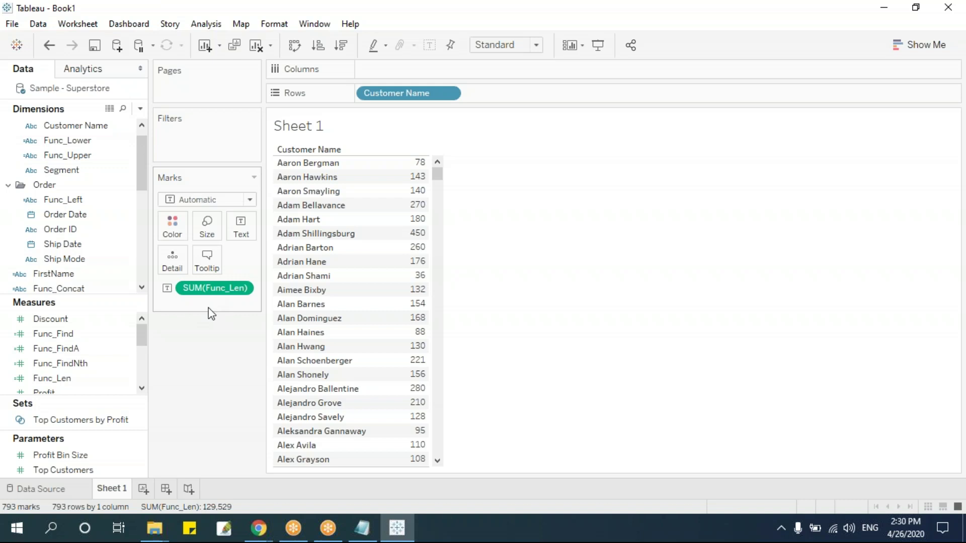
{"action": "left_click", "coordinate": [241, 287]}
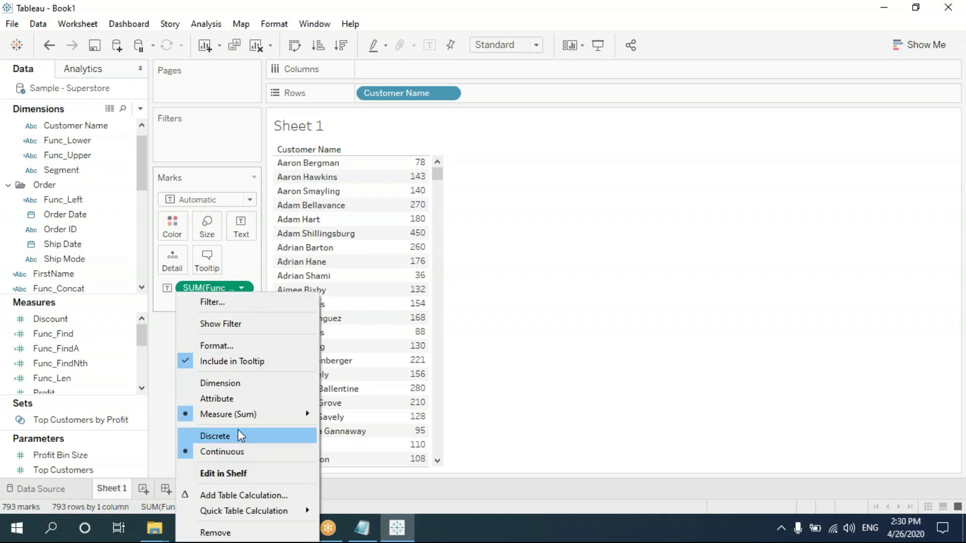
{"action": "left_click", "coordinate": [237, 399]}
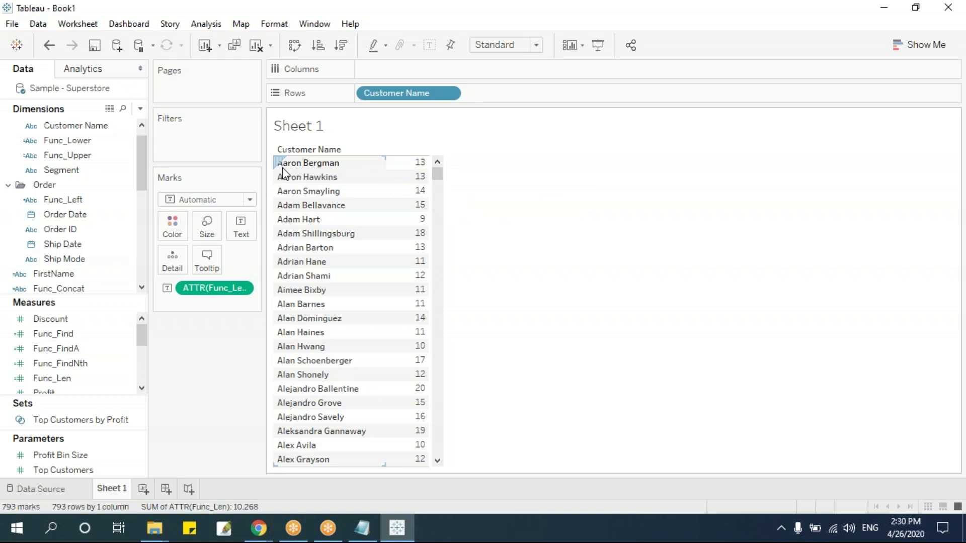
{"action": "mouse_move", "coordinate": [418, 166]}
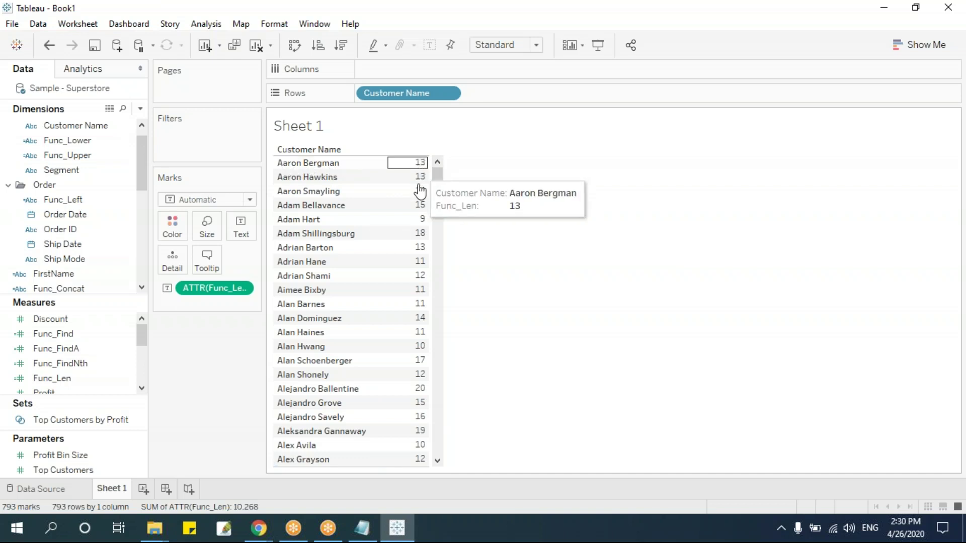
{"action": "left_click_drag", "start_coordinate": [437, 174], "coordinate": [552, 307]}
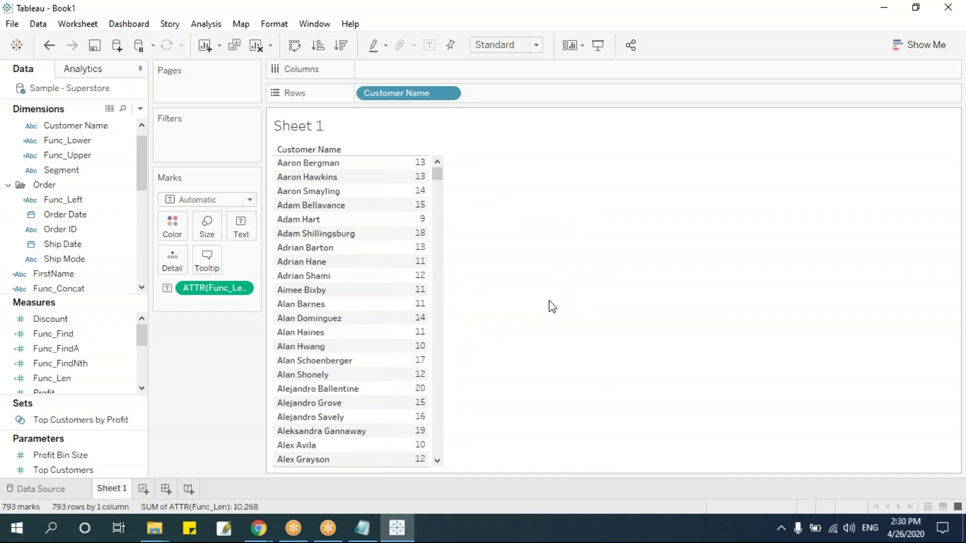
Step: Clear the Func_Len view and switch to the Tableau Functions notes in Notepad
{"action": "key", "text": "alt+shift+BackSpace"}
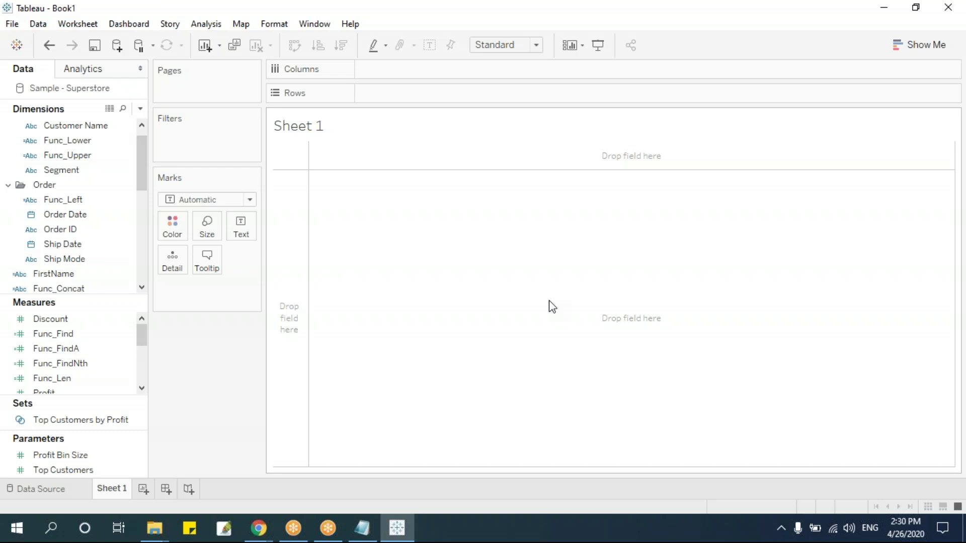
{"action": "key", "text": "alt+Tab"}
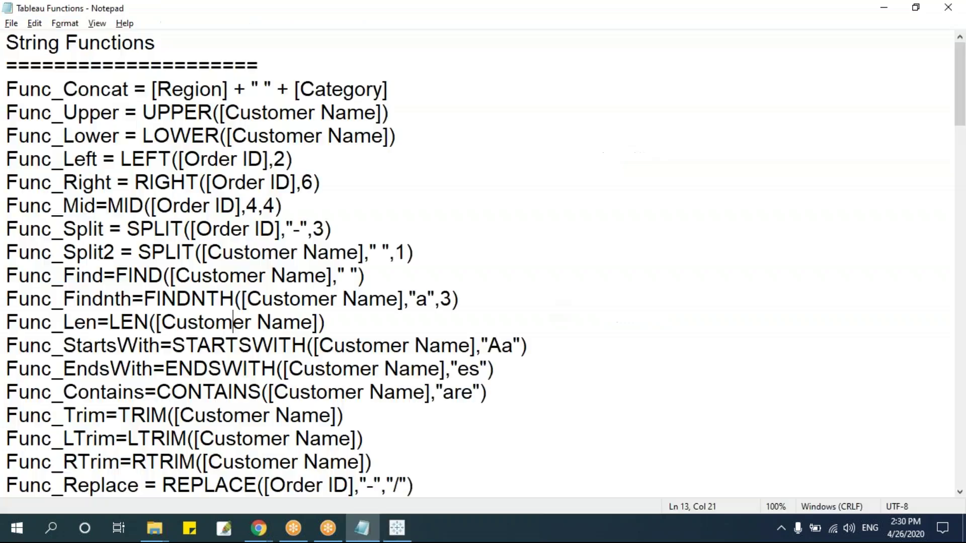
Step: Highlight the Func_StartsWith, Func_EndsWith and Func_Contains formulas in the notes, clear the highlight and switch back to Tableau
{"action": "left_click", "coordinate": [8, 347]}
{"action": "left_click_drag", "start_coordinate": [21, 349], "coordinate": [513, 388]}
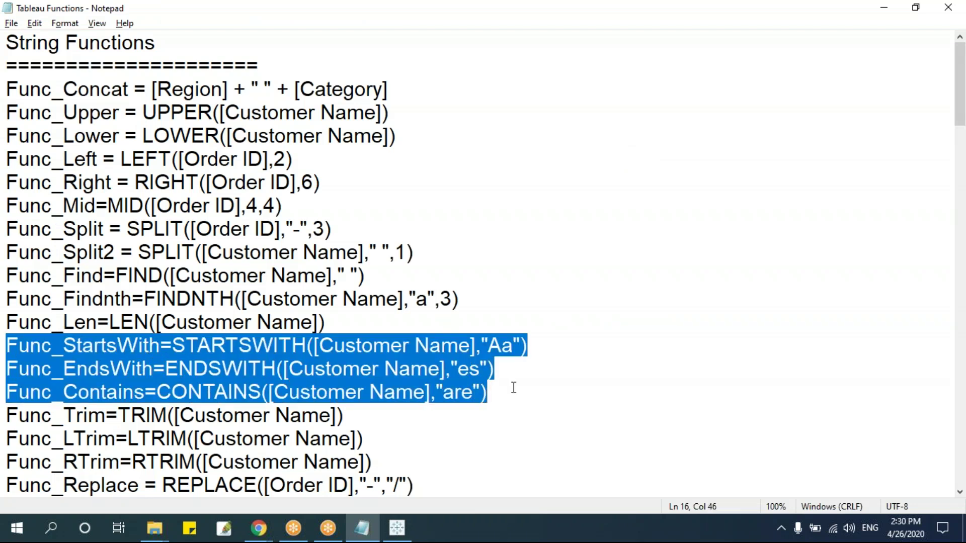
{"action": "left_click", "coordinate": [409, 327]}
{"action": "key", "text": "alt+Tab"}
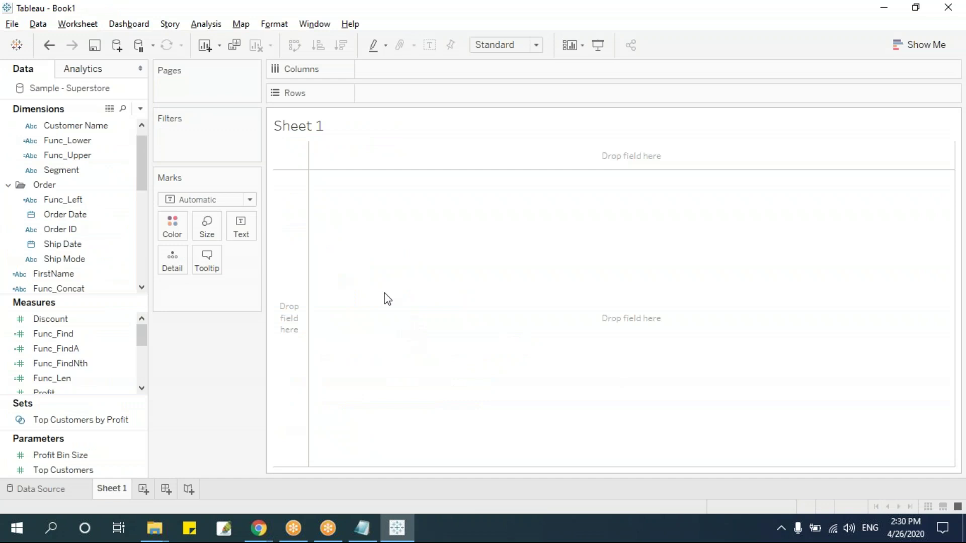
Step: Examine the Starts with and Ends with wildcard options in a Customer Name filter and cancel the filter
{"action": "mouse_move", "coordinate": [293, 528]}
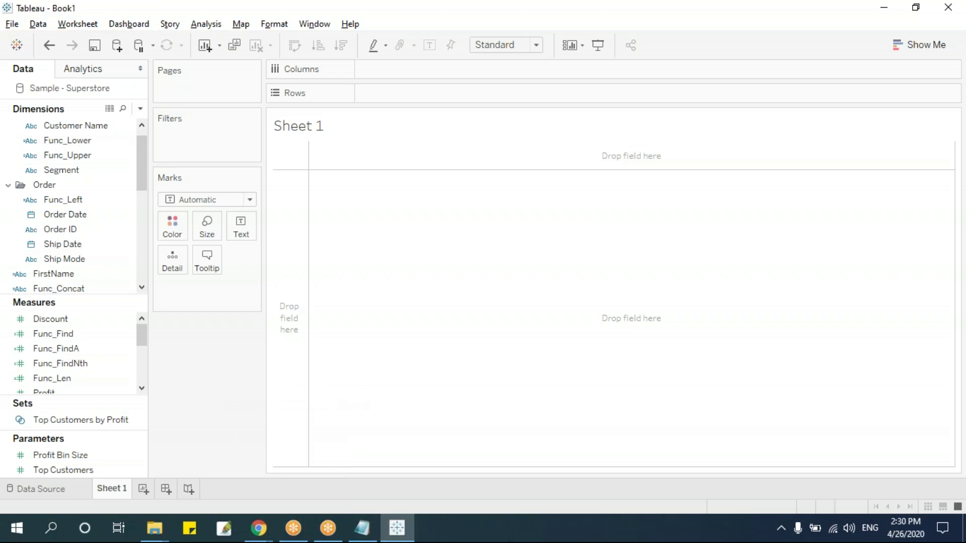
{"action": "left_click_drag", "start_coordinate": [80, 129], "coordinate": [174, 131]}
{"action": "left_click_drag", "start_coordinate": [198, 202], "coordinate": [209, 151]}
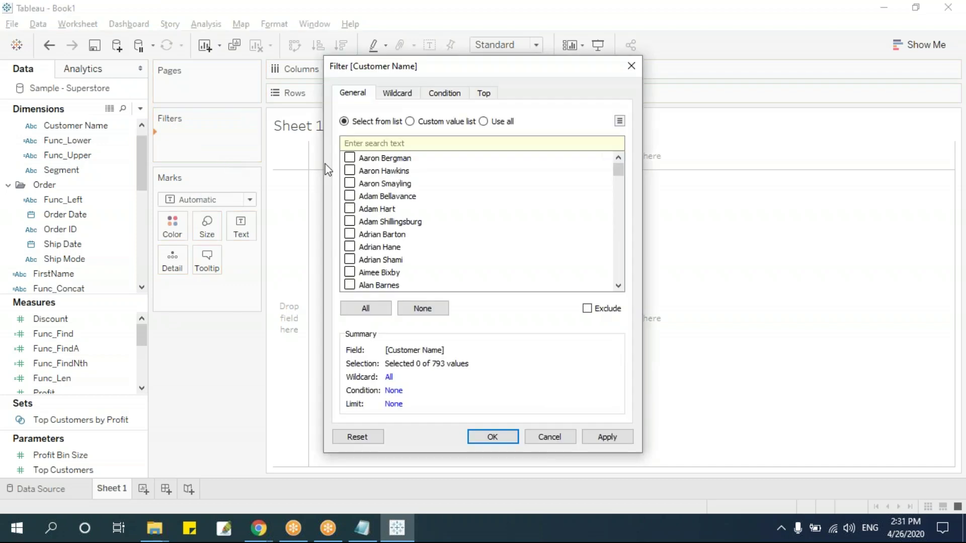
{"action": "left_click", "coordinate": [410, 97]}
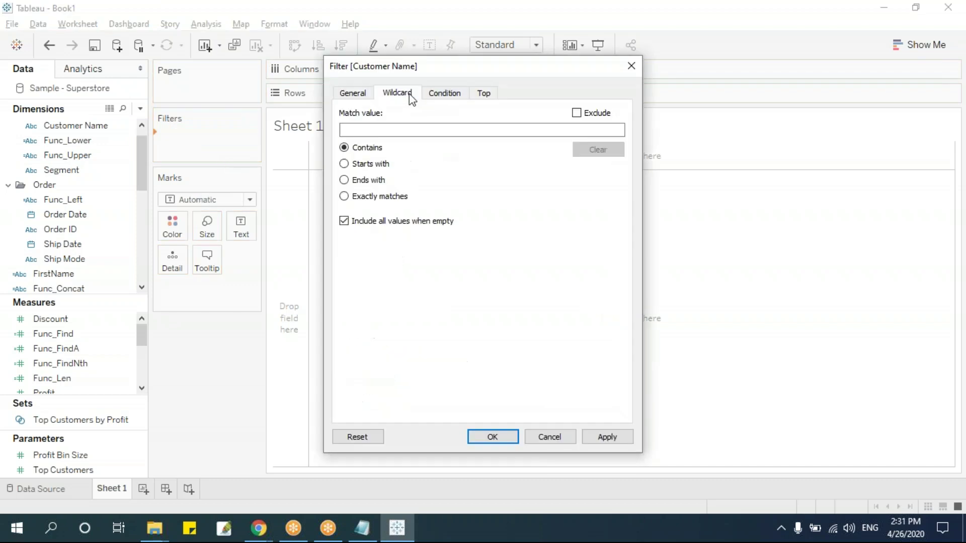
{"action": "left_click", "coordinate": [376, 162]}
{"action": "left_click", "coordinate": [378, 180]}
{"action": "left_click", "coordinate": [550, 437]}
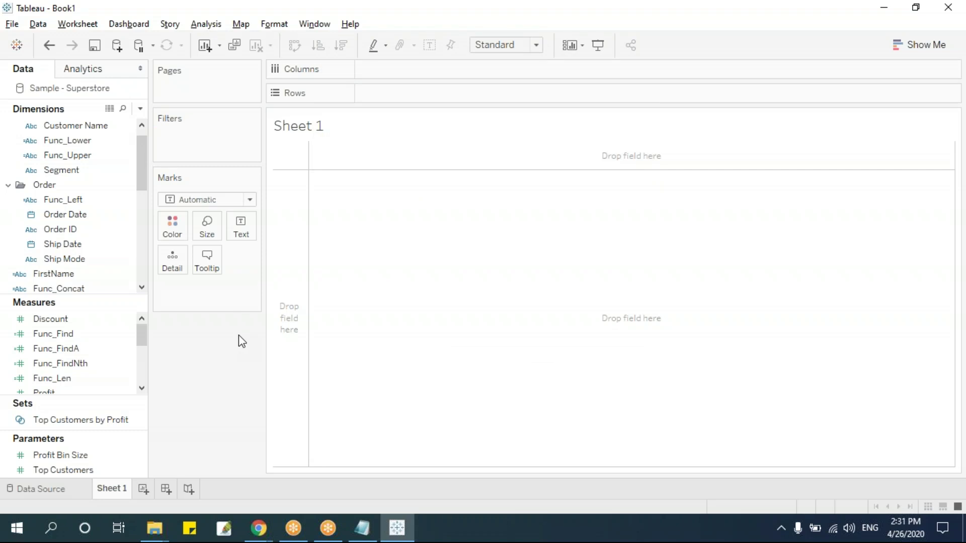
Step: Create a new calculated field named Func_StartsWith and place the cursor in its empty formula area
{"action": "left_click", "coordinate": [141, 109]}
{"action": "left_click", "coordinate": [121, 124]}
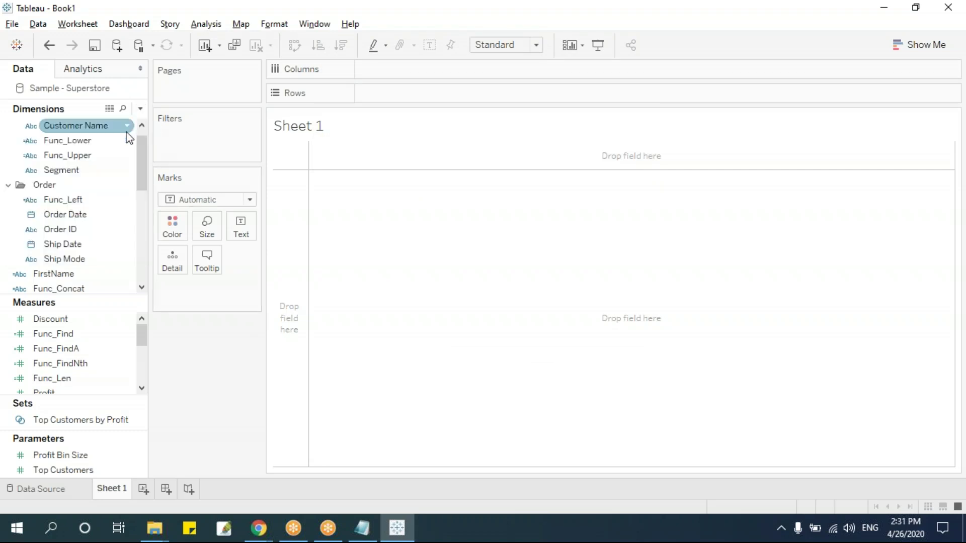
{"action": "type", "text": "Fu"}
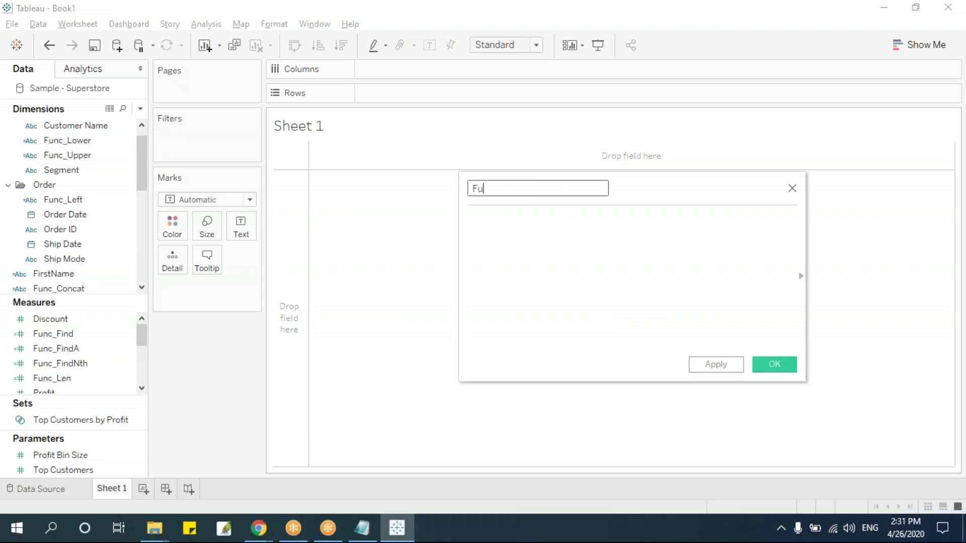
{"action": "type", "text": "nc_StartsWith"}
{"action": "left_click", "coordinate": [470, 220]}
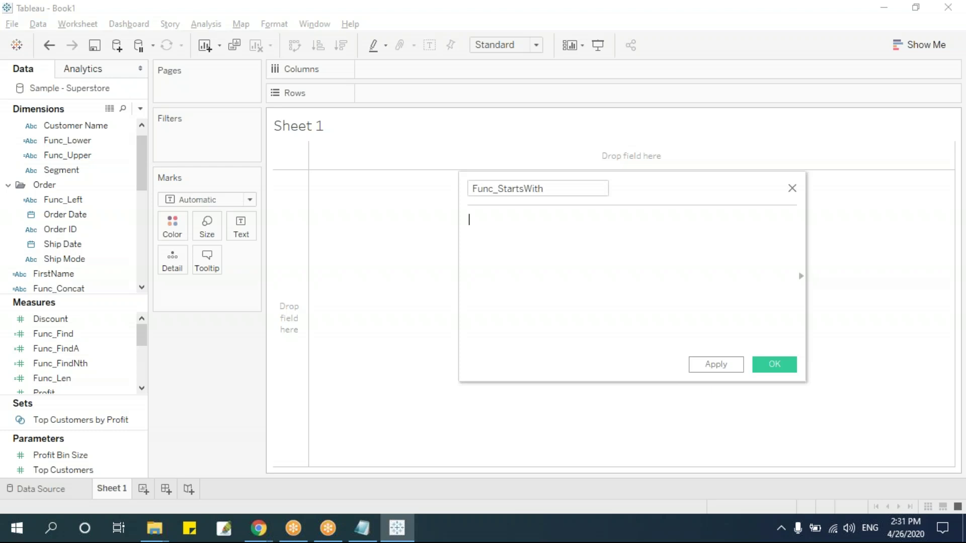
Step: Enter STARTSWITH([Customer Name],"S") as the Func_StartsWith formula and save the calculated field
{"action": "type", "text": "Start"}
{"action": "key", "text": "Return"}
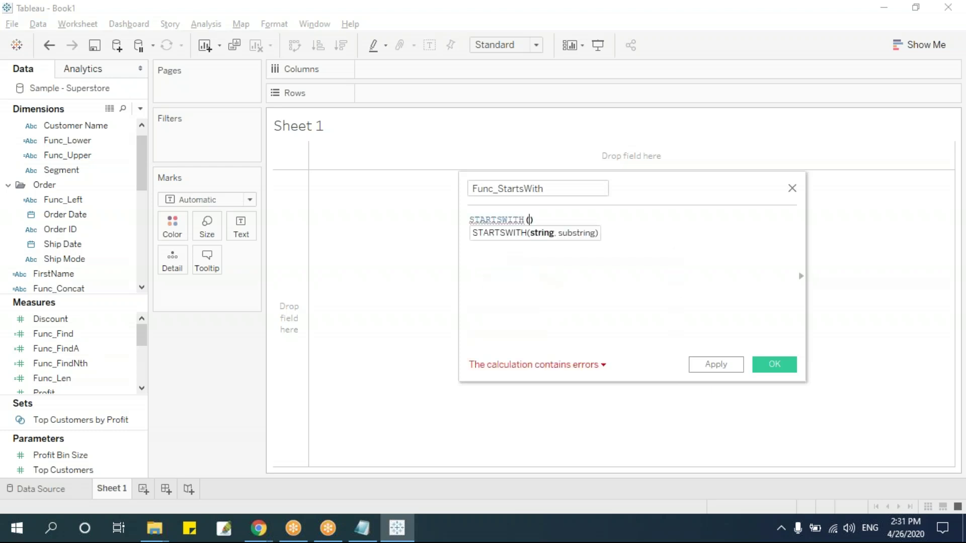
{"action": "type", "text": "cu"}
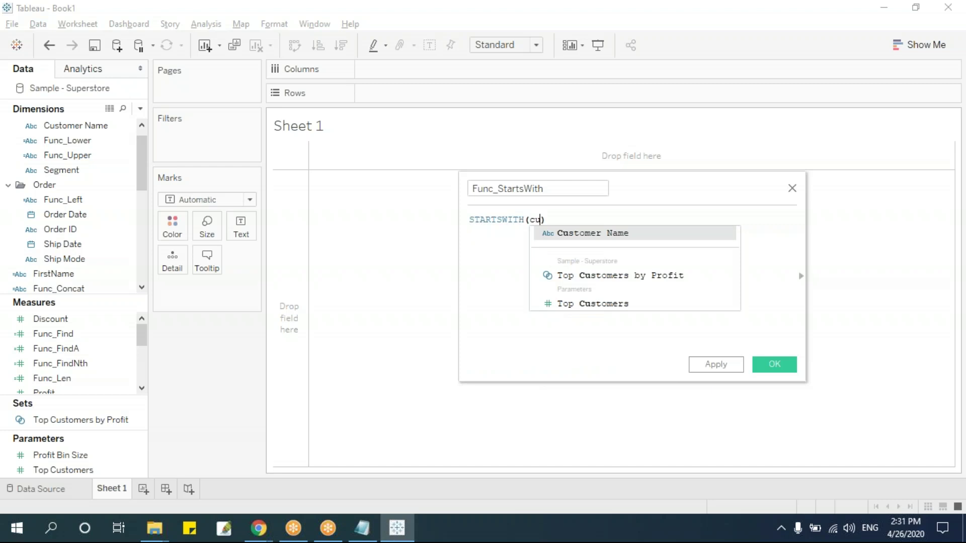
{"action": "key", "text": "Return"}
{"action": "type", "text": ","}
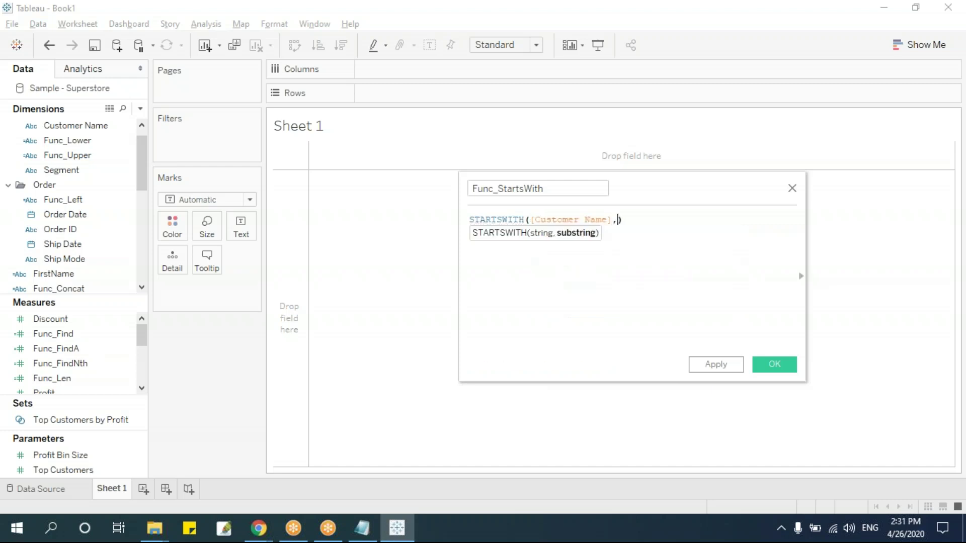
{"action": "type", "text": "\"S\""}
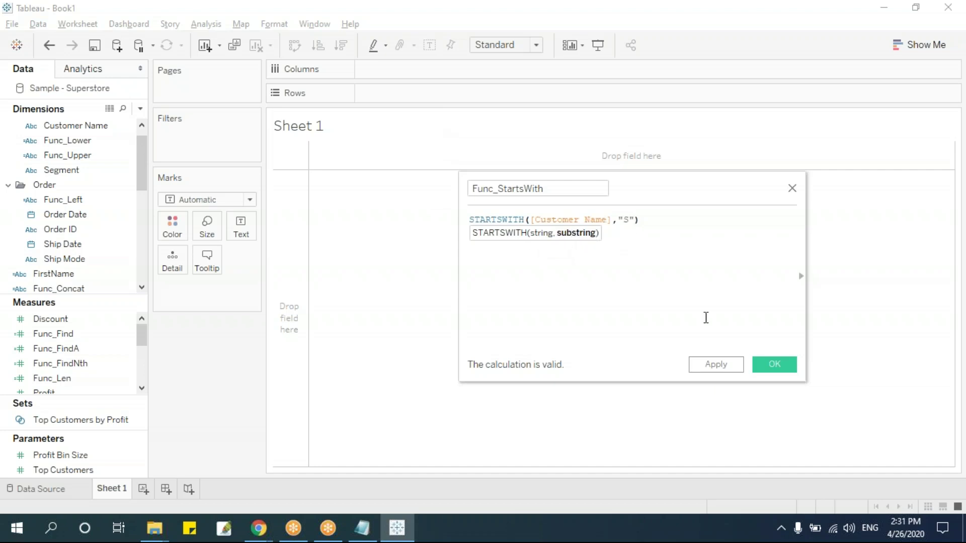
{"action": "left_click", "coordinate": [775, 365]}
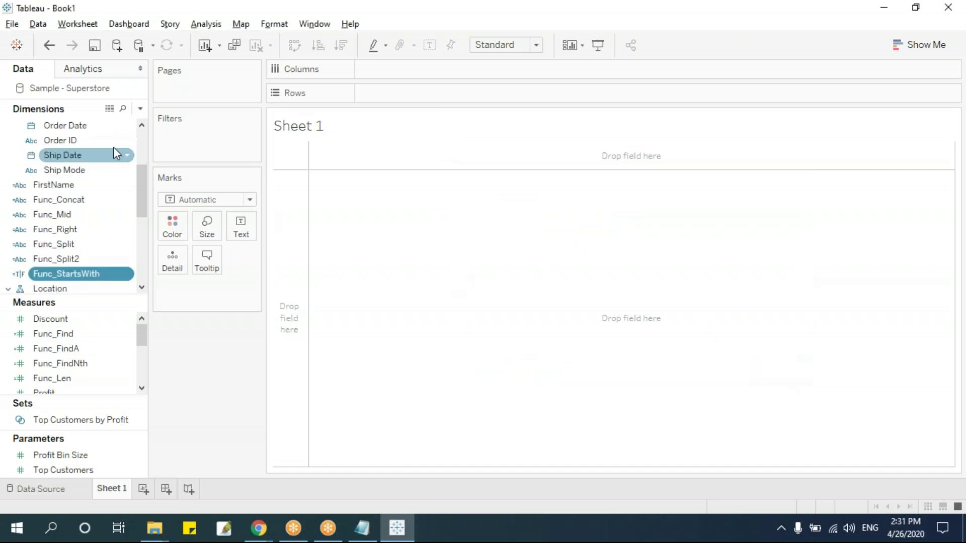
Step: Place Customer Name on the rows and add Func_StartsWith beside it
{"action": "left_click_drag", "start_coordinate": [143, 211], "coordinate": [382, 222]}
{"action": "left_click_drag", "start_coordinate": [143, 177], "coordinate": [141, 223]}
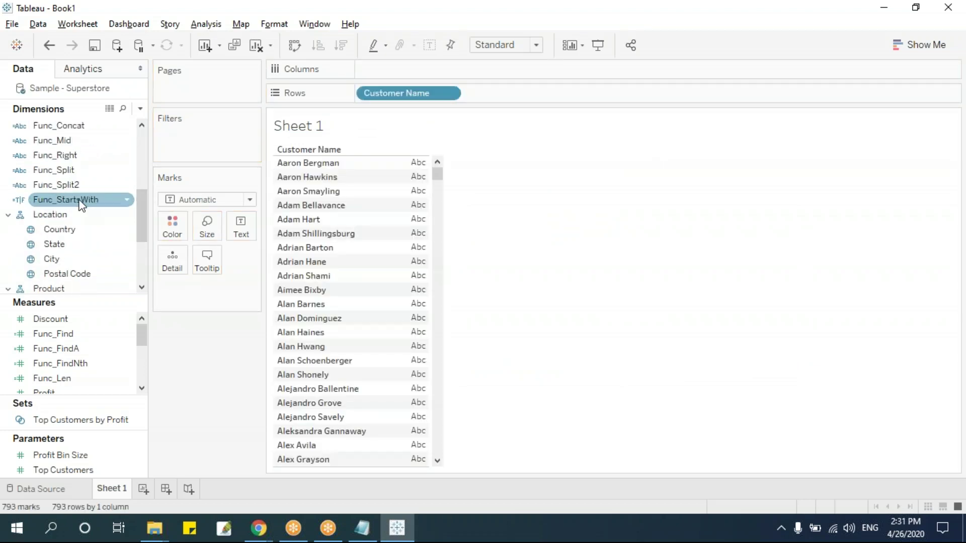
{"action": "left_click_drag", "start_coordinate": [75, 200], "coordinate": [421, 324]}
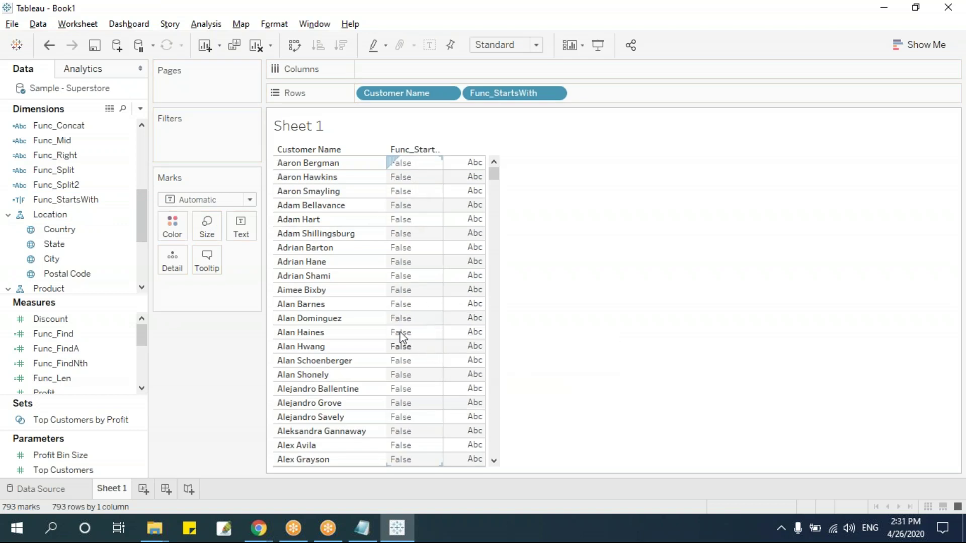
{"action": "left_click", "coordinate": [7, 206]}
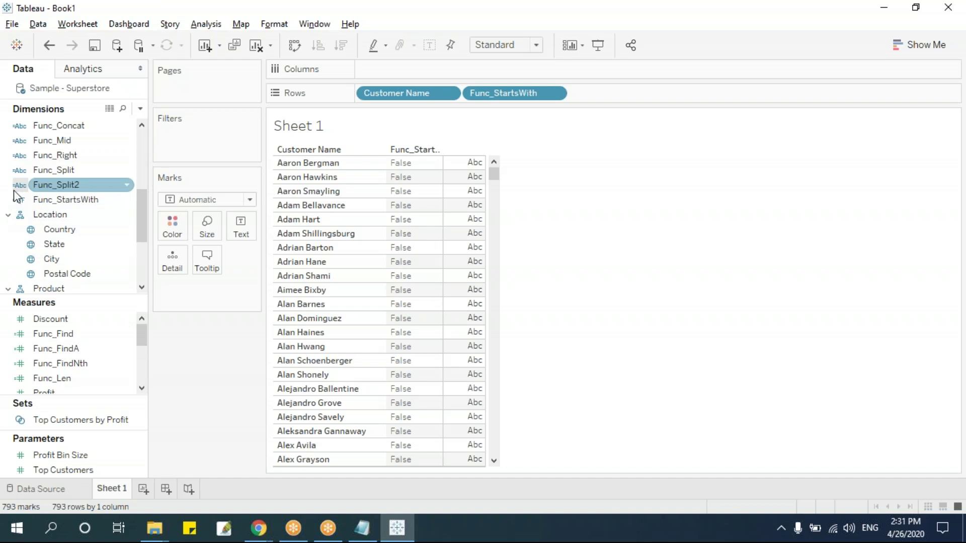
{"action": "left_click", "coordinate": [733, 296]}
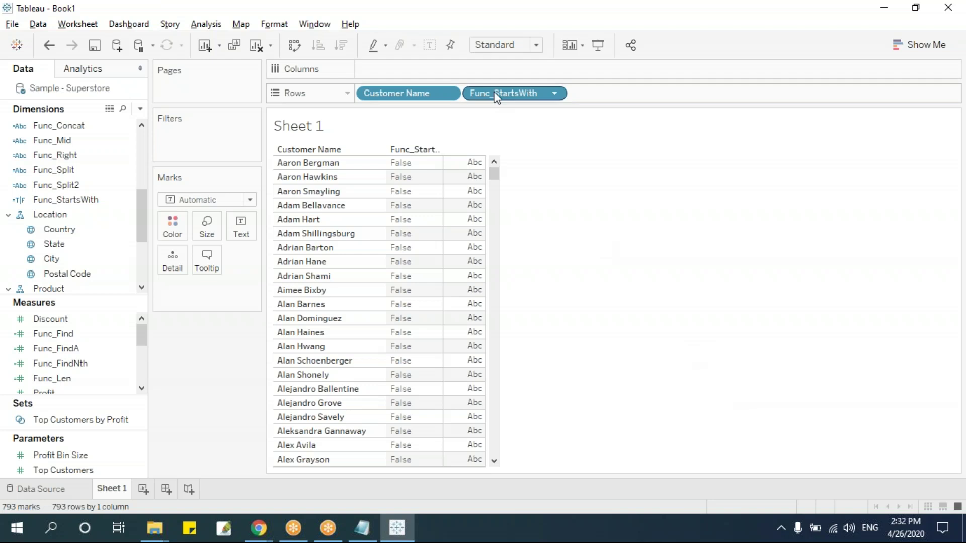
Step: Move Func_StartsWith from the rows to the filters, keeping only True, and view the filtered customer names
{"action": "left_click_drag", "start_coordinate": [500, 97], "coordinate": [186, 147]}
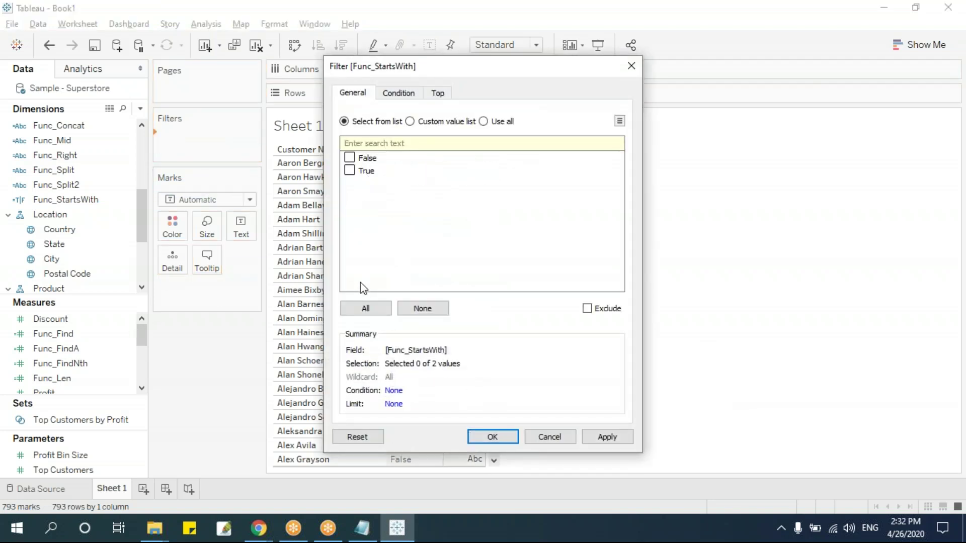
{"action": "left_click", "coordinate": [350, 171]}
{"action": "left_click", "coordinate": [493, 437]}
{"action": "left_click_drag", "start_coordinate": [410, 182], "coordinate": [422, 155]}
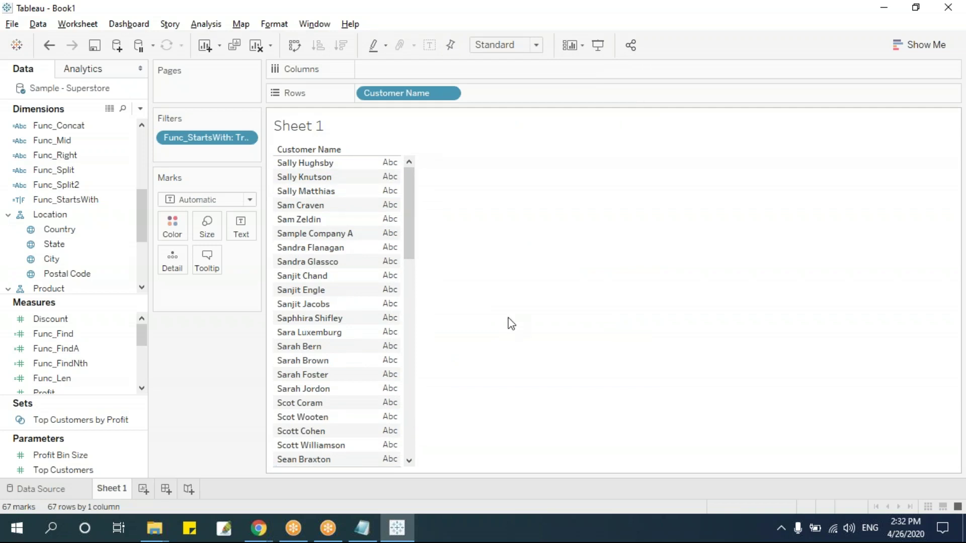
Step: Remove the Func_StartsWith filter and create a new calculated field named Func_EndsWith
{"action": "left_click_drag", "start_coordinate": [209, 139], "coordinate": [211, 363]}
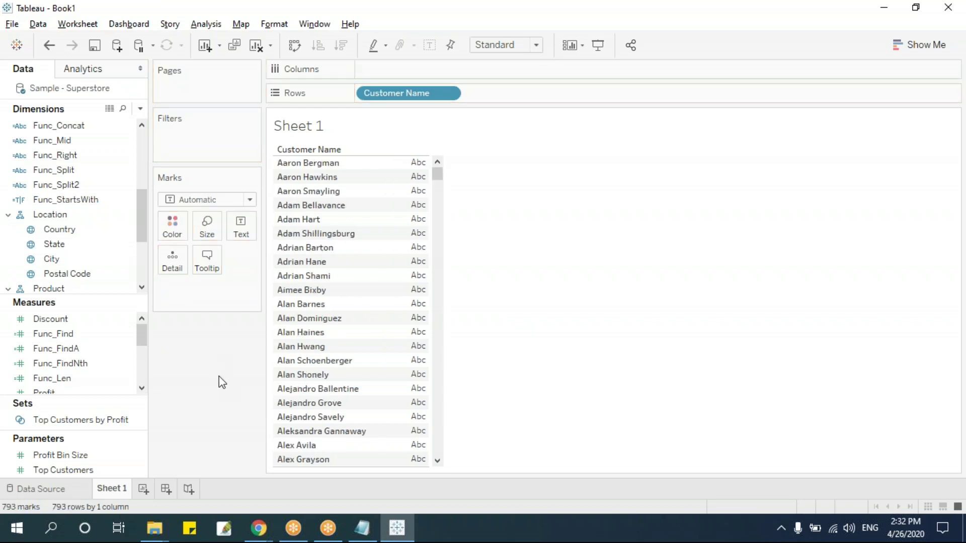
{"action": "scroll", "coordinate": [132, 124], "scroll_direction": "up", "scroll_amount": 1}
{"action": "scroll", "coordinate": [131, 128], "scroll_direction": "down", "scroll_amount": 1}
{"action": "left_click_drag", "start_coordinate": [523, 188], "coordinate": [457, 188]}
{"action": "type", "text": "FUnc"}
{"action": "key", "text": "BackSpace"}
{"action": "key", "text": "BackSpace"}
{"action": "key", "text": "BackSpace"}
{"action": "type", "text": "u"}
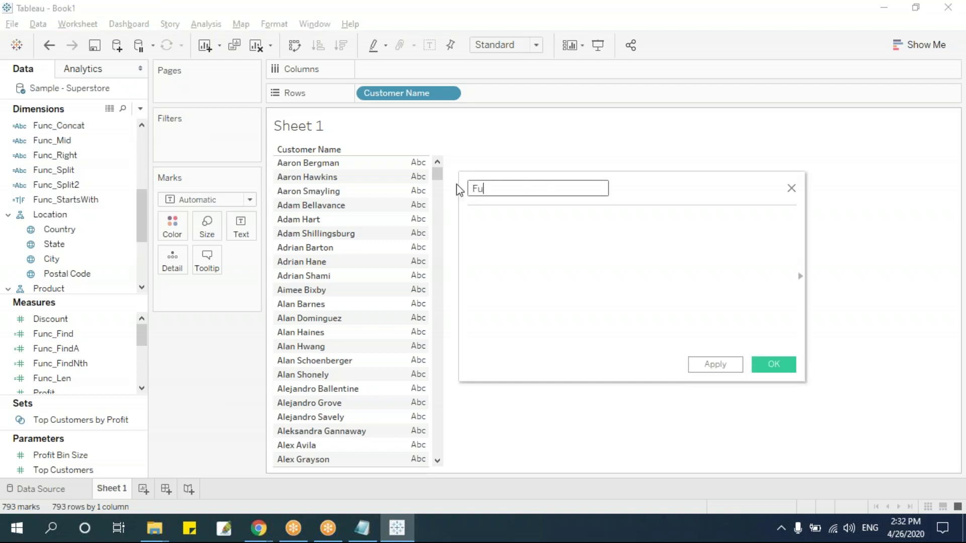
{"action": "type", "text": "nc_EndsWith"}
{"action": "key", "text": "Tab"}
Step: Enter ENDSWITH([Customer Name],"es") as the Func_EndsWith formula and save the calculated field
{"action": "type", "text": "end"}
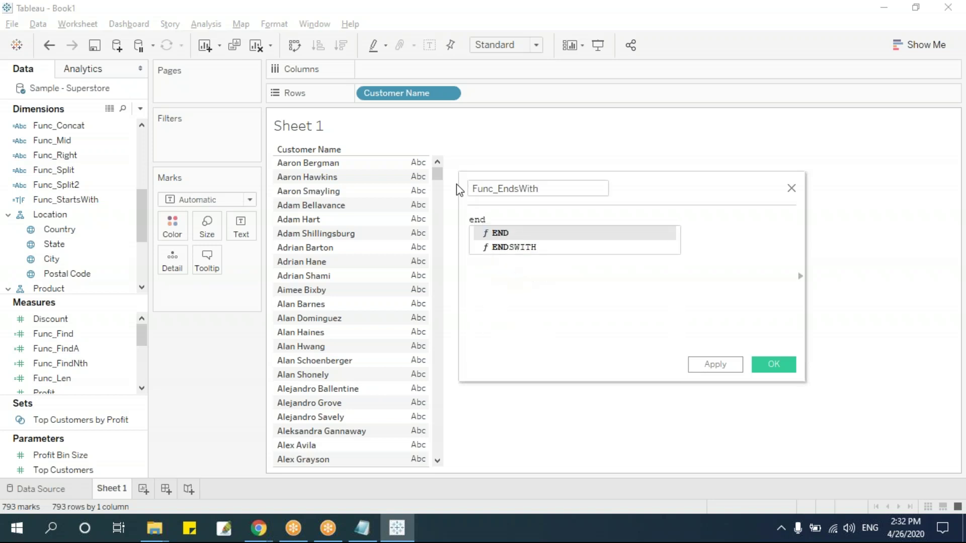
{"action": "key", "text": "Down"}
{"action": "key", "text": "Return"}
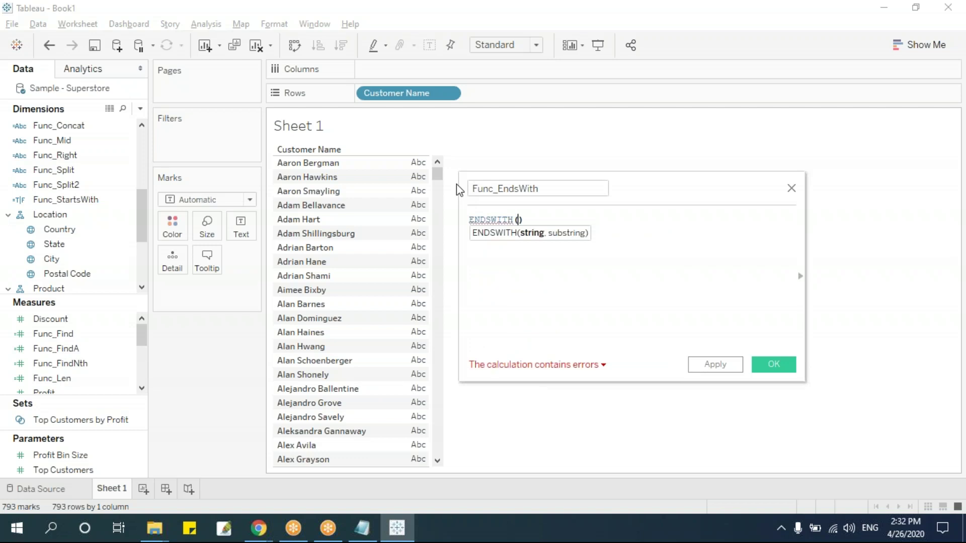
{"action": "type", "text": "cu"}
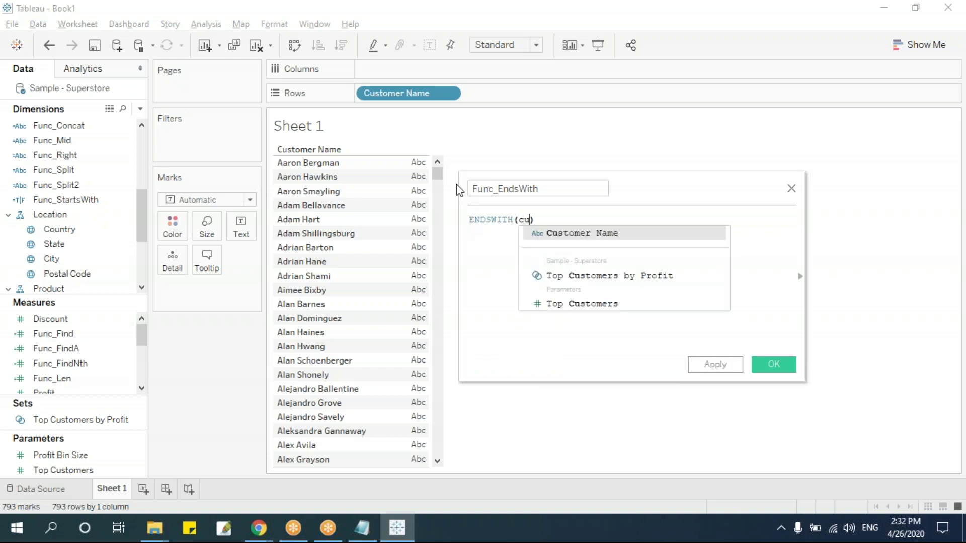
{"action": "key", "text": "Return"}
{"action": "type", "text": ","}
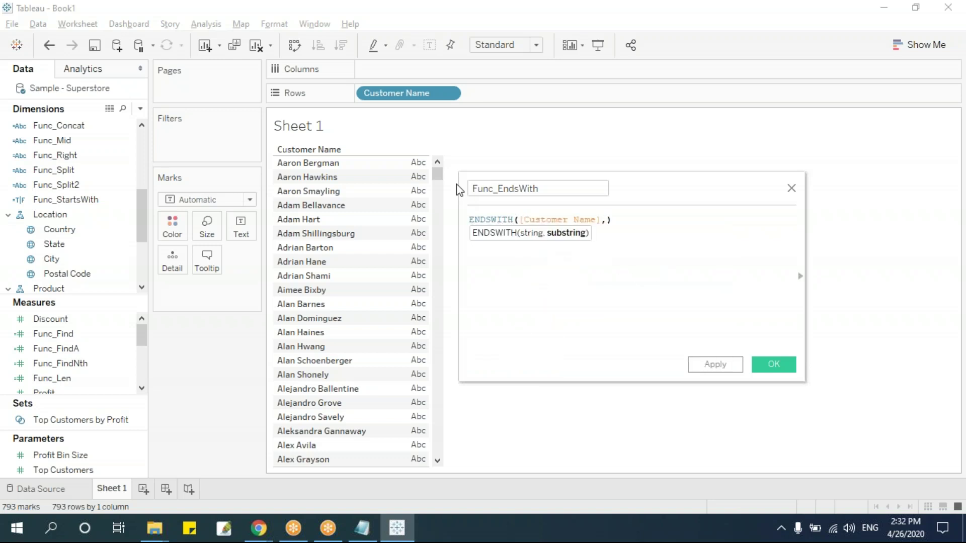
{"action": "type", "text": "\"es\""}
{"action": "left_click", "coordinate": [772, 366]}
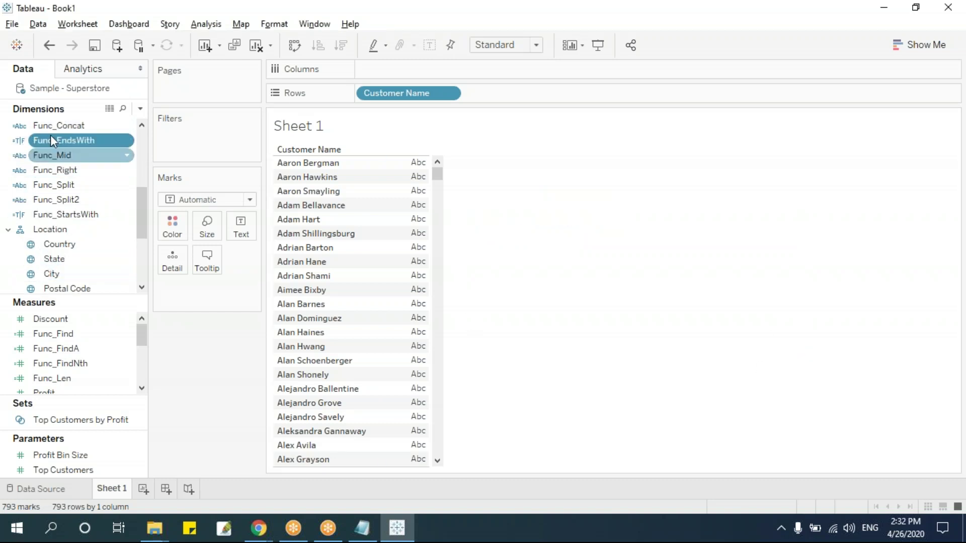
Step: Add Func_EndsWith to the rows beside Customer Name, then move it to the filters keeping only True
{"action": "left_click_drag", "start_coordinate": [64, 140], "coordinate": [409, 239]}
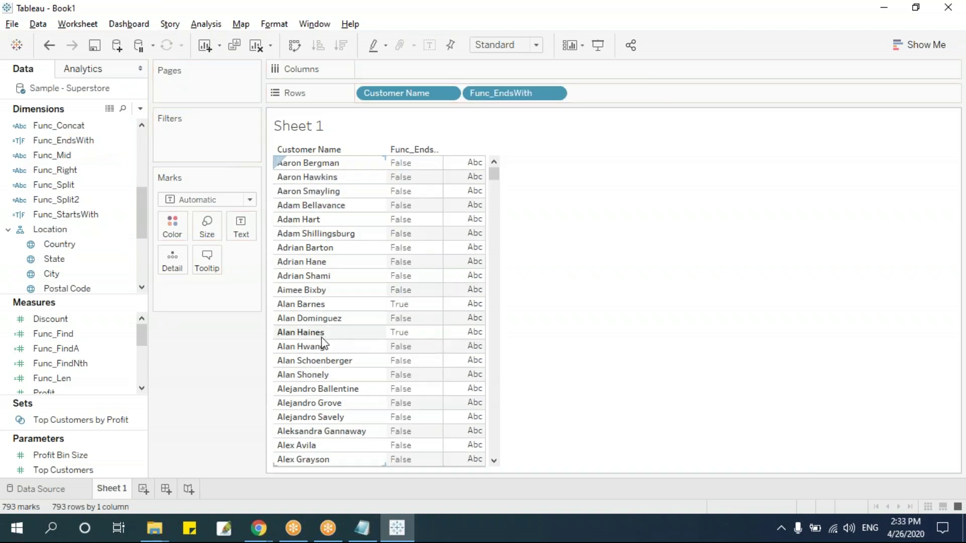
{"action": "left_click_drag", "start_coordinate": [513, 93], "coordinate": [196, 146]}
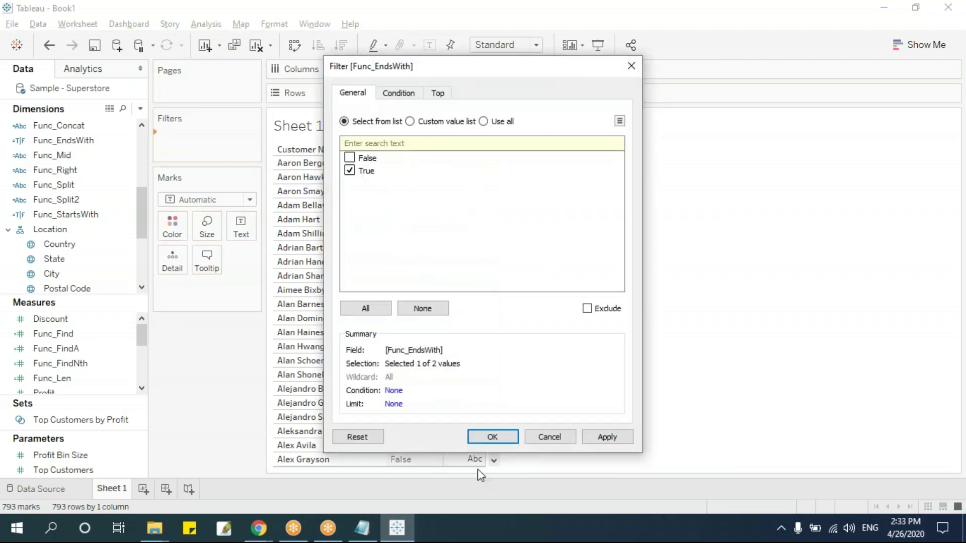
{"action": "left_click", "coordinate": [511, 448]}
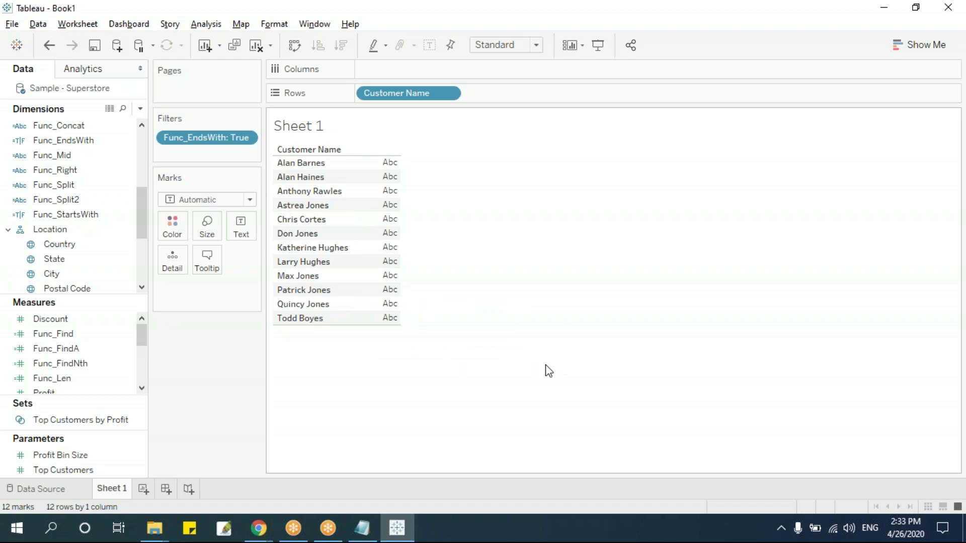
Step: Clear the sheet, undo that clearing, and remove only the Func_EndsWith filter
{"action": "key", "text": "alt+shift+BackSpace"}
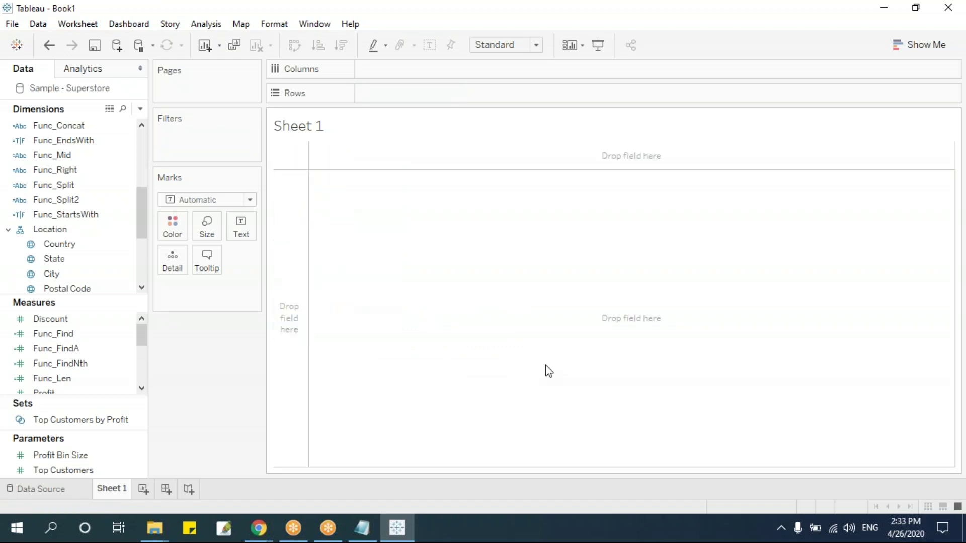
{"action": "key", "text": "ctrl+z"}
{"action": "left_click_drag", "start_coordinate": [242, 138], "coordinate": [235, 386]}
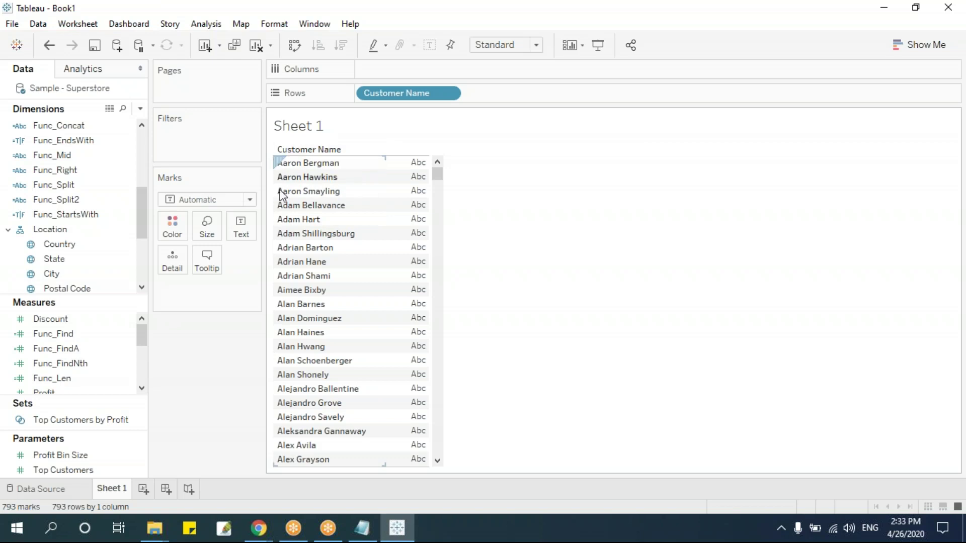
Step: Create a new calculated field named Func_Contains
{"action": "left_click", "coordinate": [140, 108]}
{"action": "left_click", "coordinate": [135, 123]}
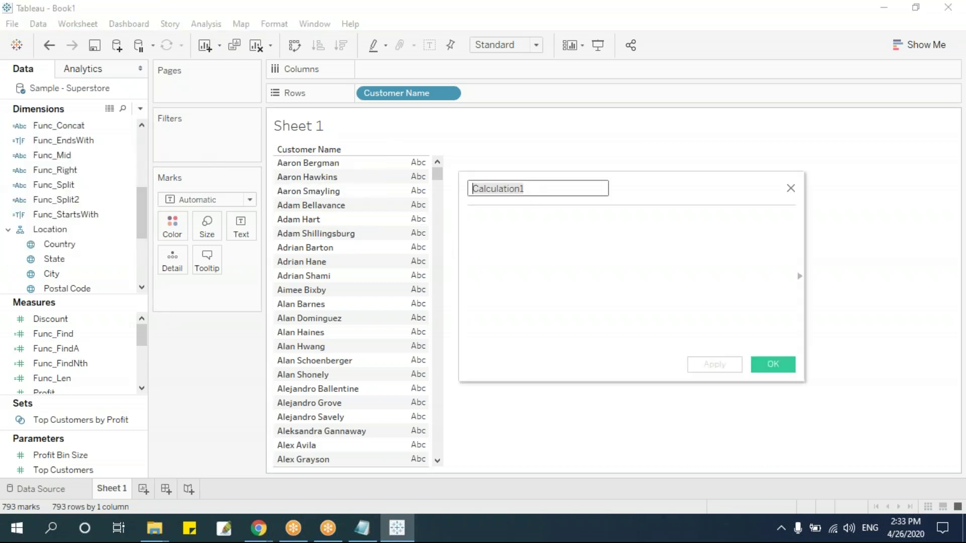
{"action": "type", "text": "FU"}
{"action": "key", "text": "BackSpace"}
{"action": "type", "text": "unc_"}
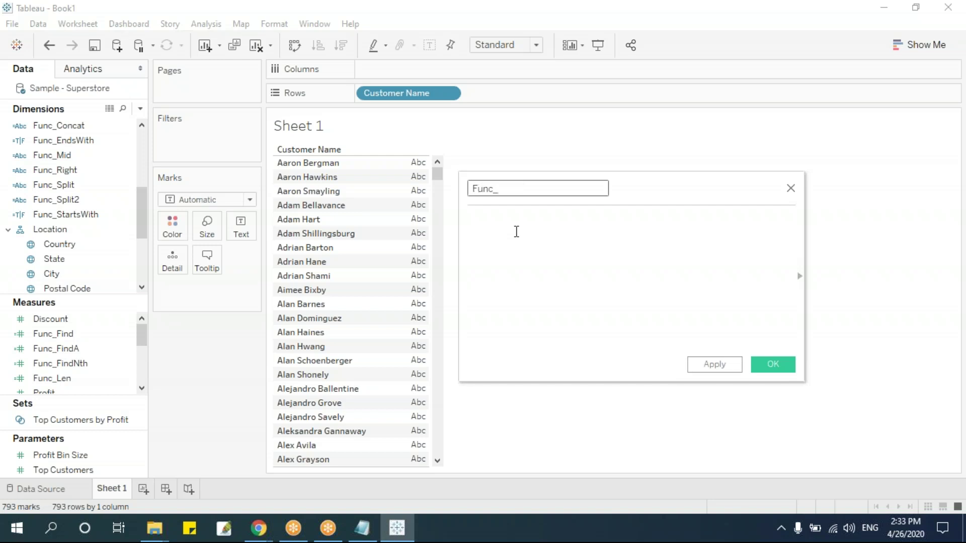
{"action": "type", "text": "Contains"}
Step: Enter CONTAINS([Customer Name],"are") as the Func_Contains formula and save the calculated field
{"action": "left_click", "coordinate": [516, 231]}
{"action": "type", "text": "cont"}
{"action": "key", "text": "Return"}
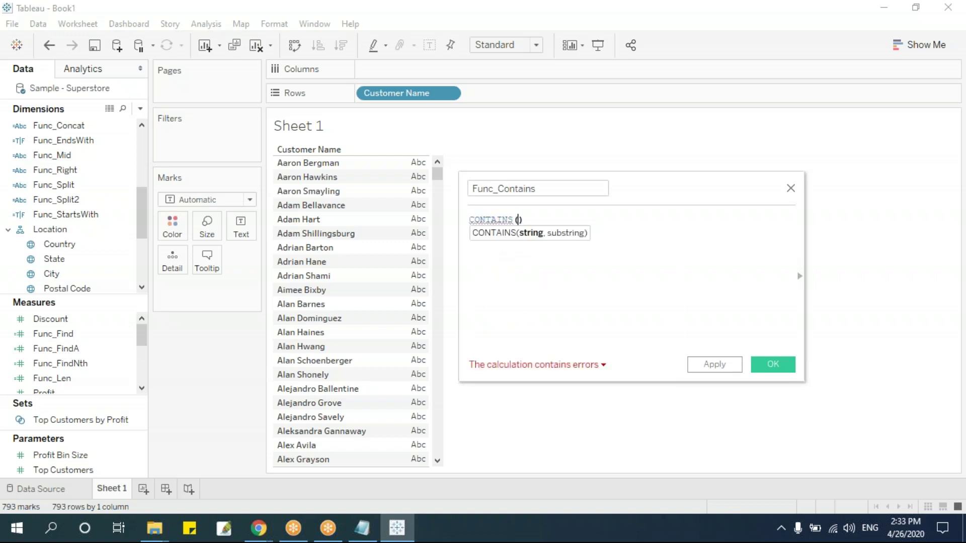
{"action": "type", "text": "cus"}
{"action": "key", "text": "Return"}
{"action": "type", "text": ","}
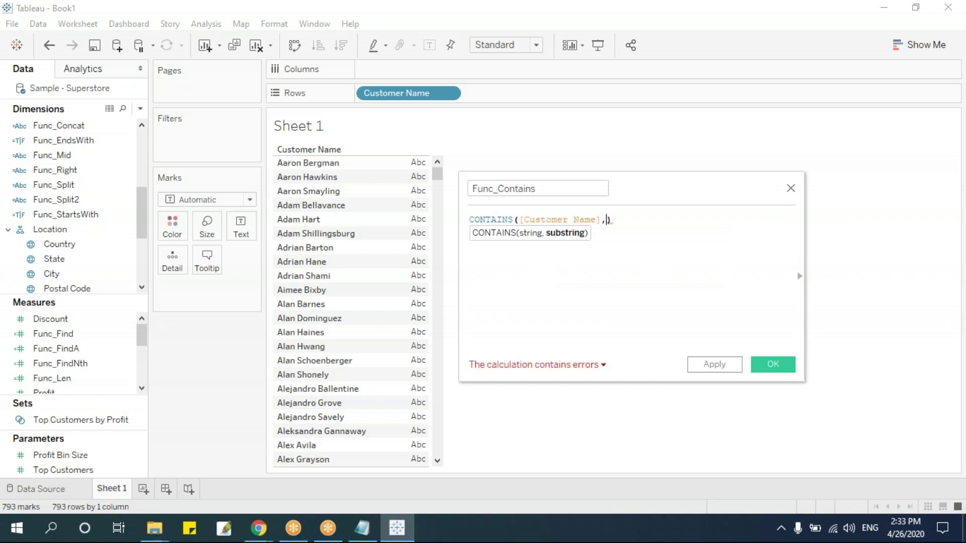
{"action": "type", "text": "\"are\""}
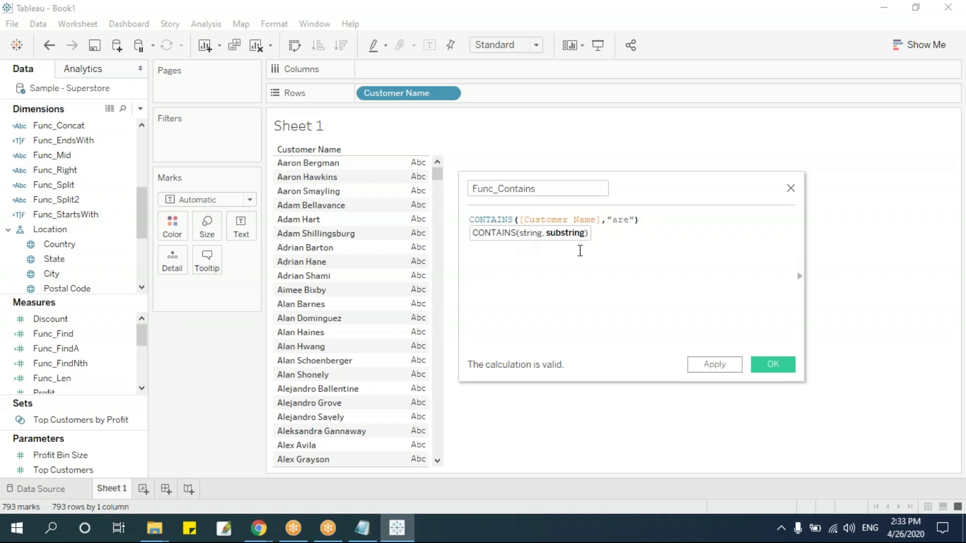
{"action": "left_click", "coordinate": [775, 365]}
Step: Filter the customer list by Func_Contains keeping only True, then clear the sheet
{"action": "left_click_drag", "start_coordinate": [57, 146], "coordinate": [236, 148]}
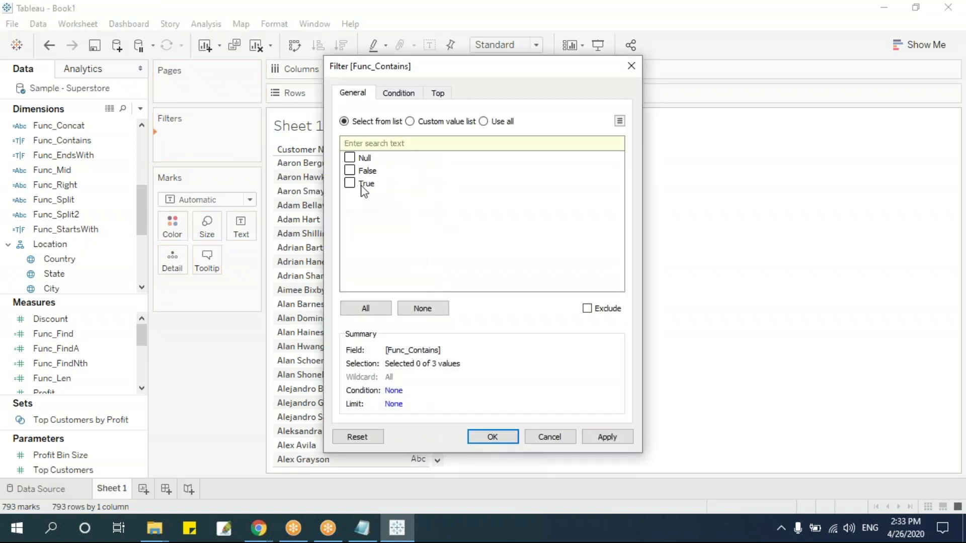
{"action": "left_click", "coordinate": [493, 436]}
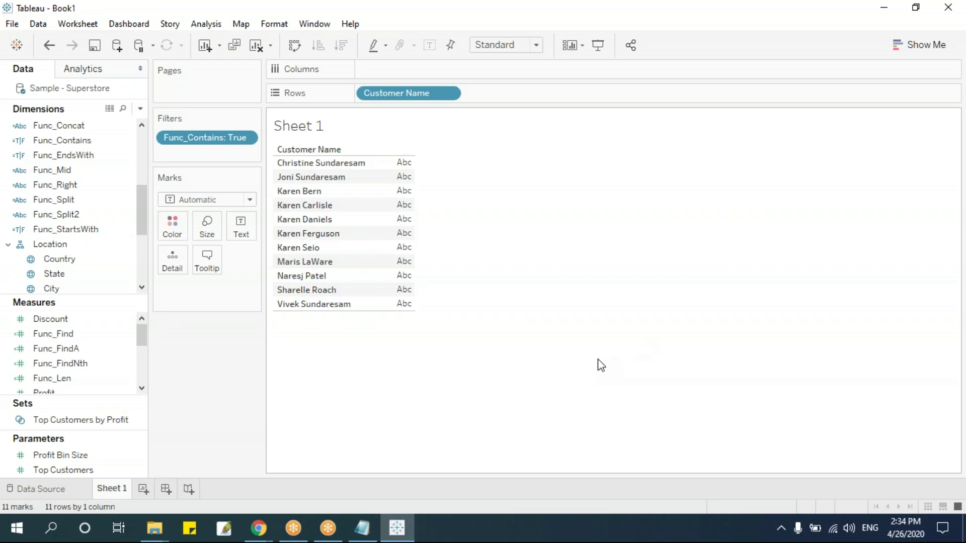
{"action": "key", "text": "alt+shift+BackSpace"}
Step: Switch to the Tableau Functions notes in Notepad and insert blank lines above the Func_Upper and Func_Left entries
{"action": "key", "text": "alt+Tab"}
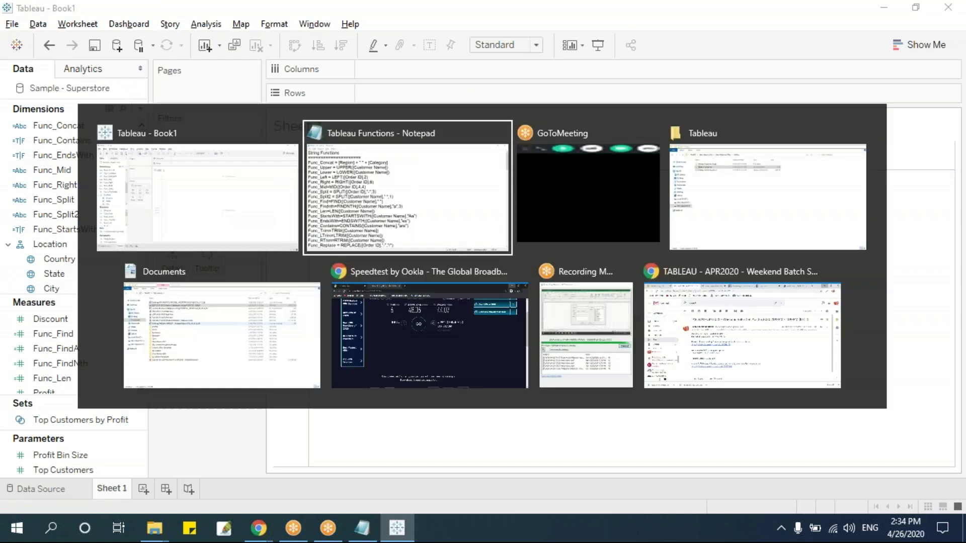
{"action": "left_click", "coordinate": [306, 368]}
{"action": "scroll", "coordinate": [308, 365], "scroll_direction": "down", "scroll_amount": 1}
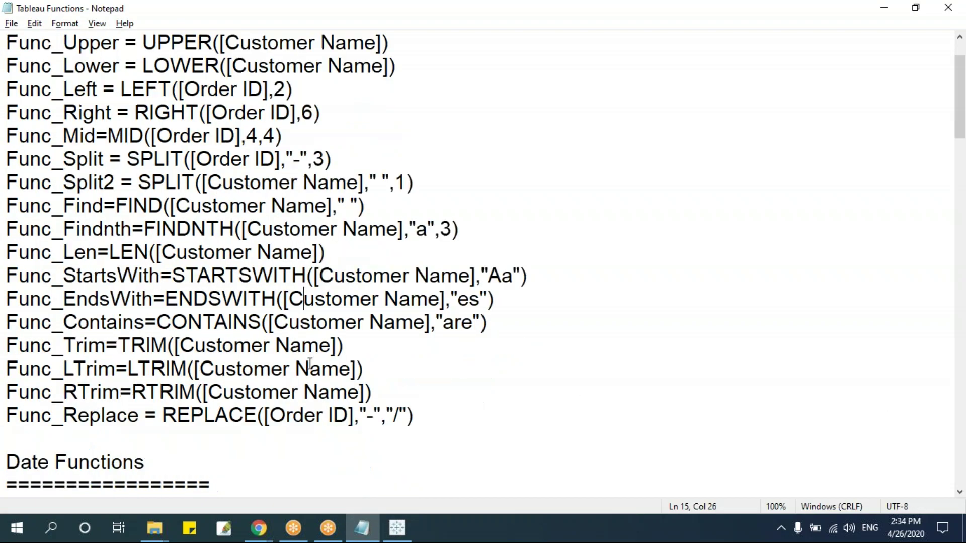
{"action": "scroll", "coordinate": [110, 246], "scroll_direction": "up", "scroll_amount": 1}
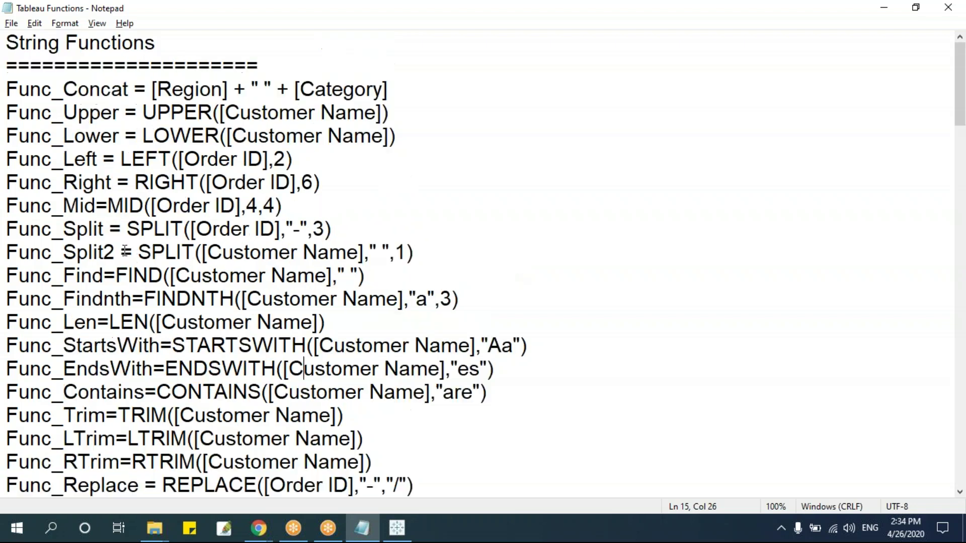
{"action": "left_click", "coordinate": [7, 112]}
{"action": "key", "text": "Return"}
{"action": "left_click", "coordinate": [7, 183]}
{"action": "key", "text": "Return"}
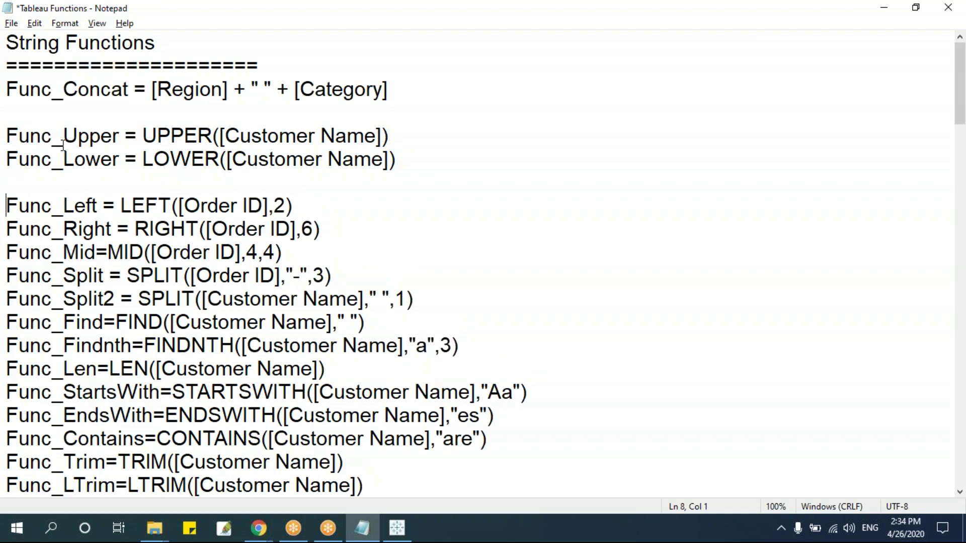
Step: Insert blank lines above the Func_Split and Func_Find entries in the notes
{"action": "left_click", "coordinate": [9, 276]}
{"action": "key", "text": "Return"}
{"action": "scroll", "coordinate": [235, 305], "scroll_direction": "down", "scroll_amount": 1}
{"action": "left_click", "coordinate": [16, 277]}
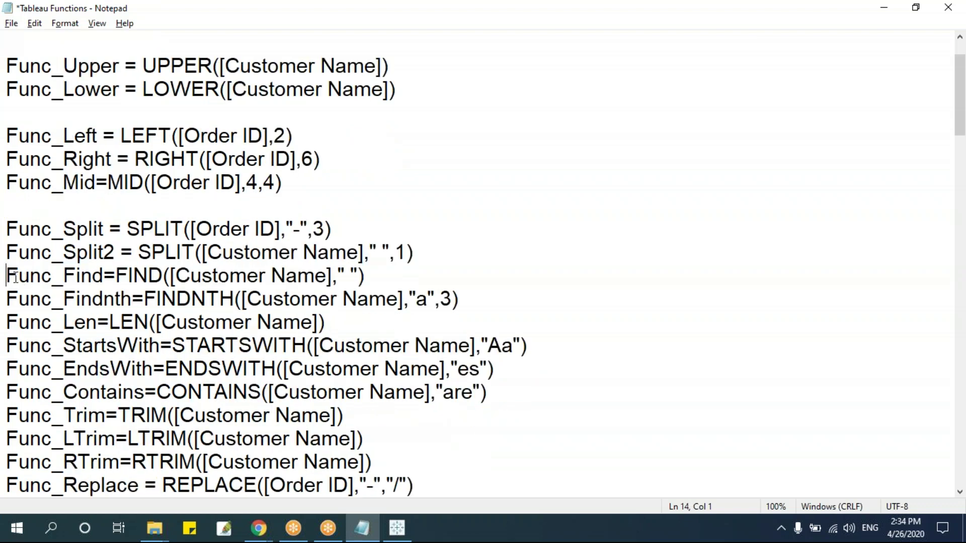
{"action": "key", "text": "Return"}
Step: Set the Func_Len entry apart with blank lines above it and above Func_StartsWith
{"action": "scroll", "coordinate": [112, 292], "scroll_direction": "down", "scroll_amount": 1}
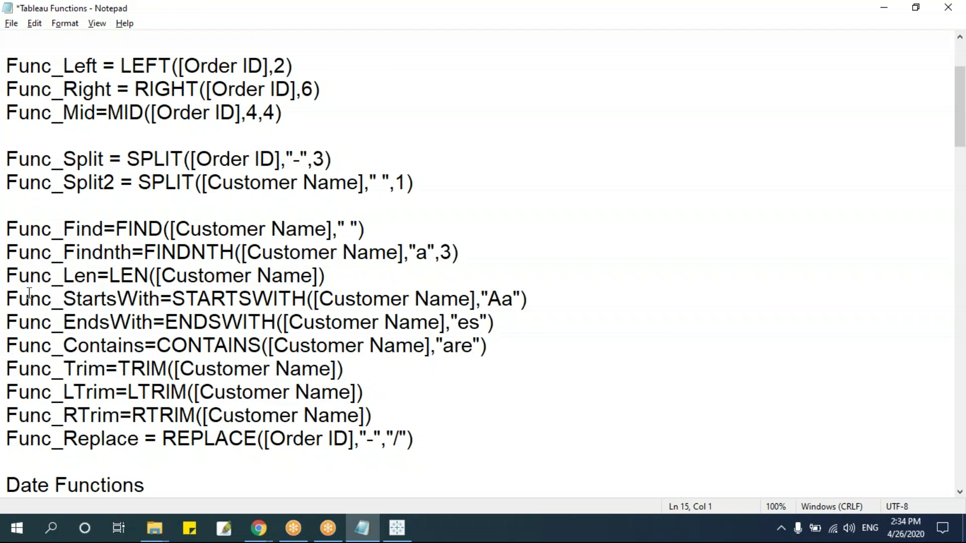
{"action": "left_click", "coordinate": [8, 276]}
{"action": "key", "text": "Return"}
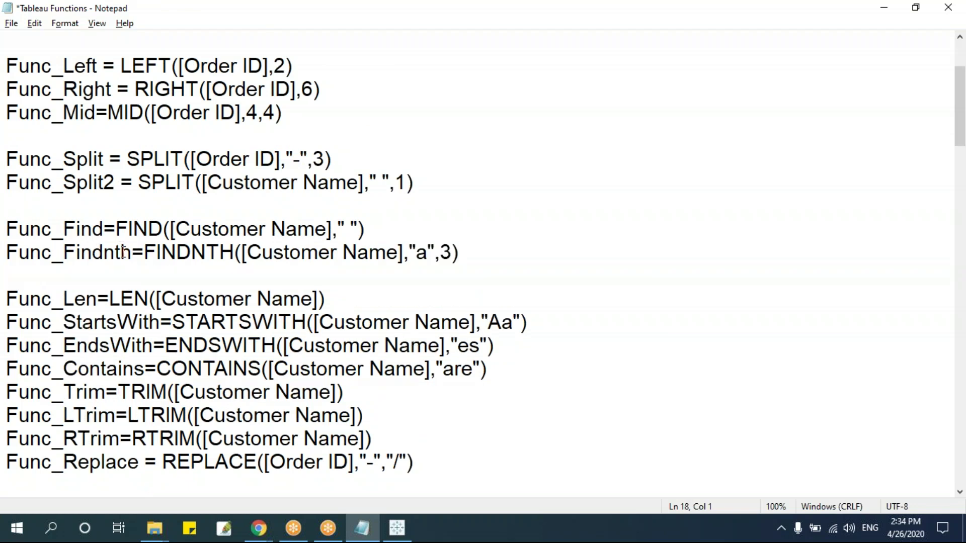
{"action": "scroll", "coordinate": [70, 276], "scroll_direction": "down", "scroll_amount": 1}
{"action": "left_click", "coordinate": [8, 252]}
{"action": "key", "text": "Return"}
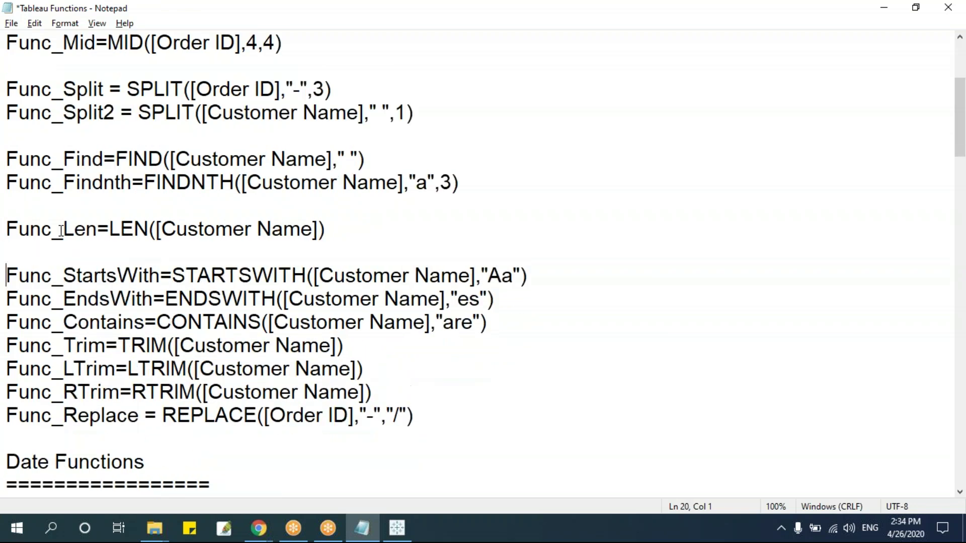
Step: Insert blank lines above the Func_Trim and Func_Replace entries in the notes
{"action": "scroll", "coordinate": [171, 246], "scroll_direction": "down", "scroll_amount": 1}
{"action": "left_click", "coordinate": [87, 207]}
{"action": "left_click", "coordinate": [89, 254]}
{"action": "left_click", "coordinate": [7, 276]}
{"action": "key", "text": "Return"}
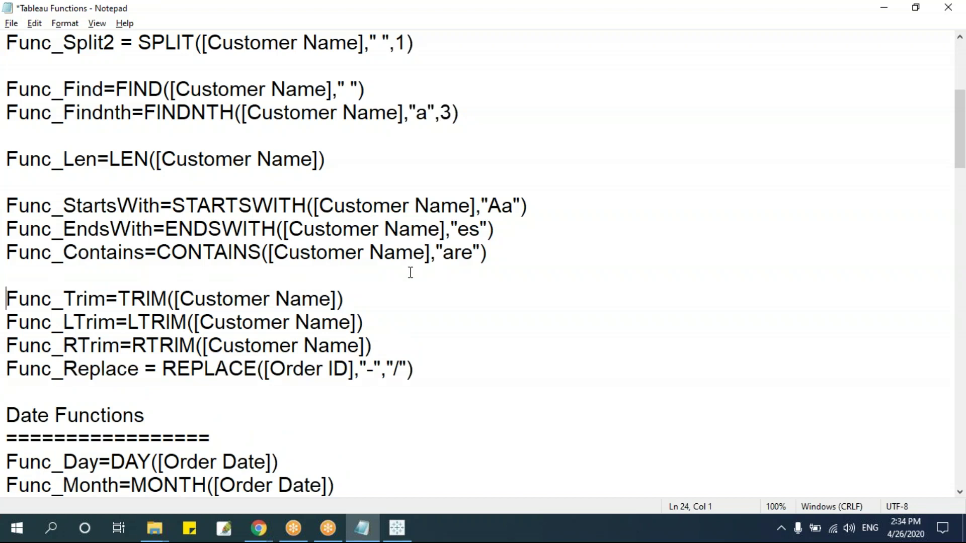
{"action": "left_click", "coordinate": [9, 369]}
{"action": "key", "text": "Return"}
Step: Examine the TRIM, LTRIM and RTRIM formulas in the notes
{"action": "left_click", "coordinate": [135, 299]}
{"action": "left_click_drag", "start_coordinate": [118, 299], "coordinate": [187, 322]}
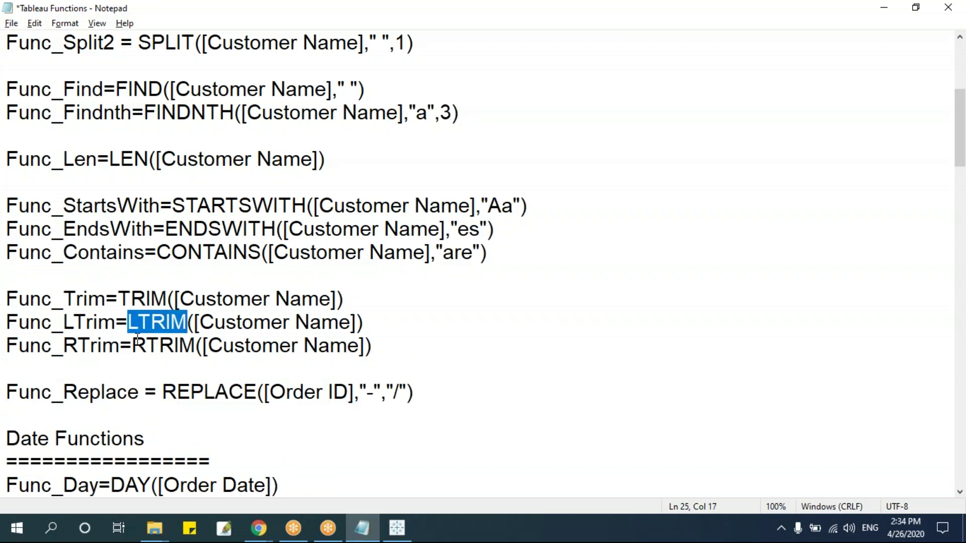
{"action": "left_click_drag", "start_coordinate": [132, 346], "coordinate": [210, 346]}
{"action": "key", "text": "Up"}
{"action": "key", "text": "Up"}
{"action": "key", "text": "Up"}
{"action": "key", "text": "alt+Tab"}
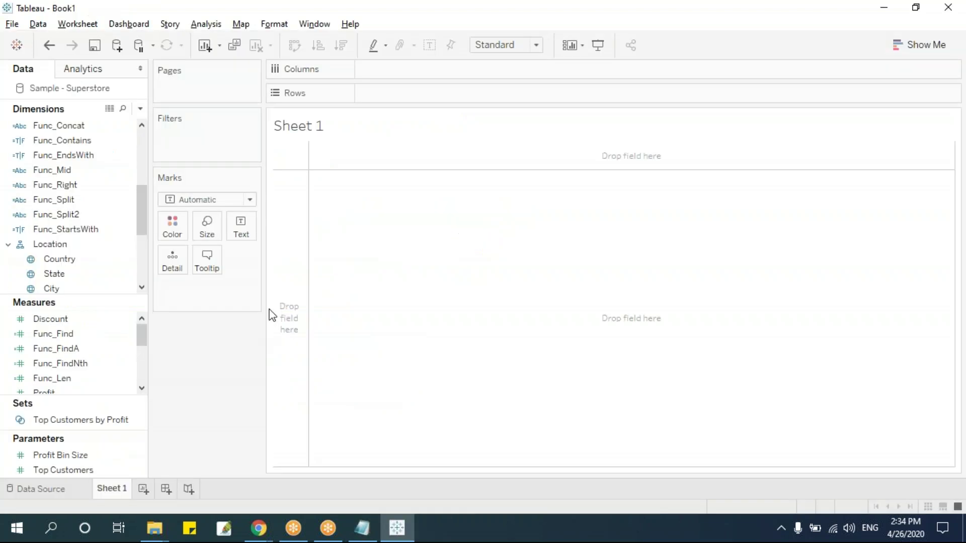
{"action": "key", "text": "alt+Tab"}
{"action": "key", "text": "alt+Tab"}
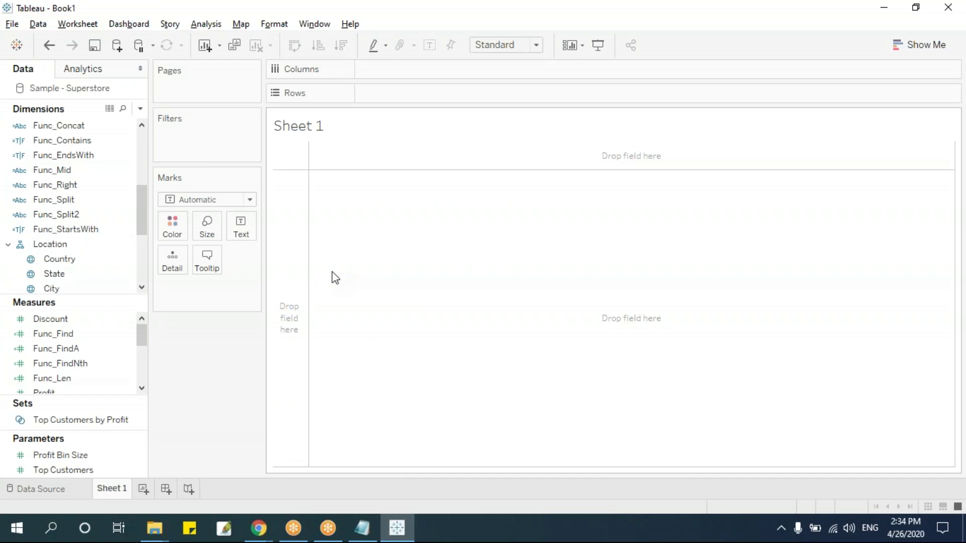
{"action": "key", "text": "alt+Tab"}
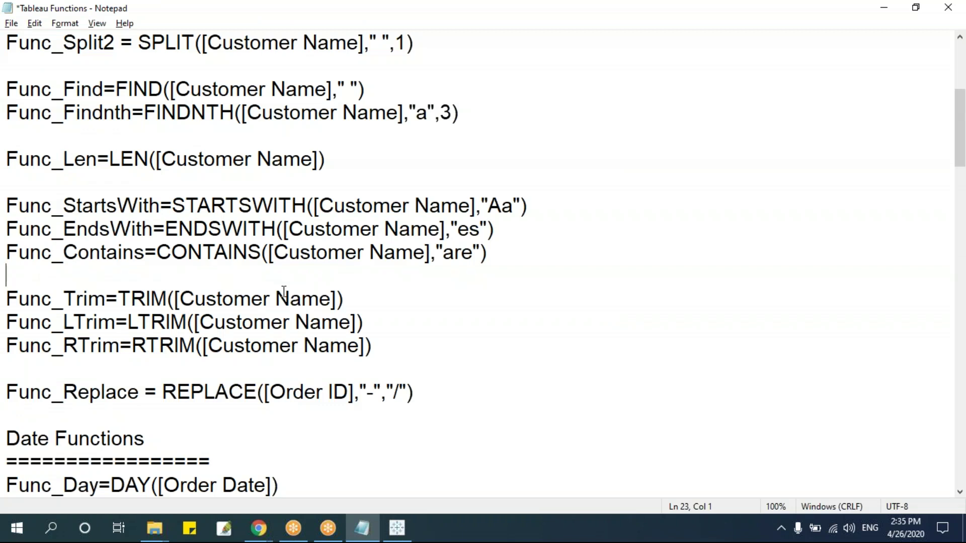
{"action": "left_click_drag", "start_coordinate": [127, 323], "coordinate": [151, 322]}
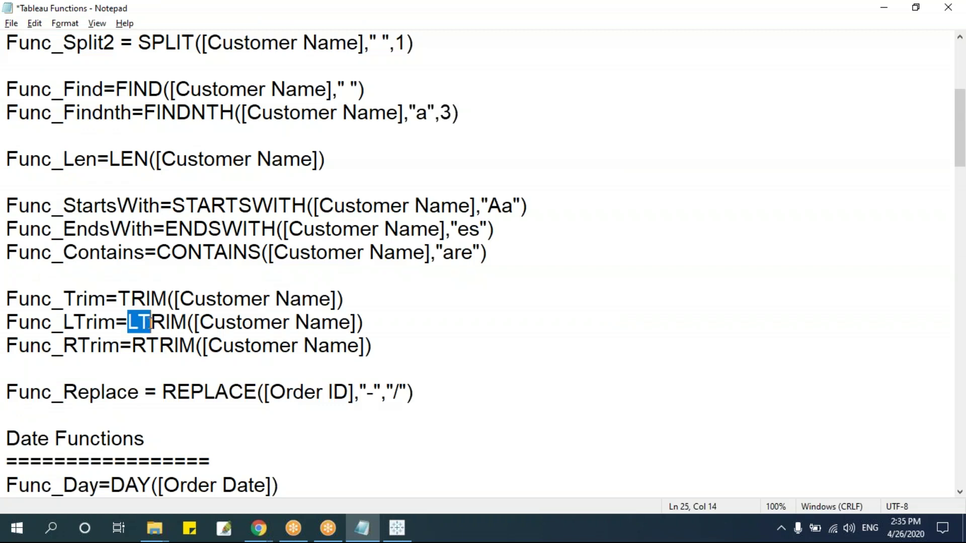
{"action": "left_click_drag", "start_coordinate": [132, 347], "coordinate": [194, 347]}
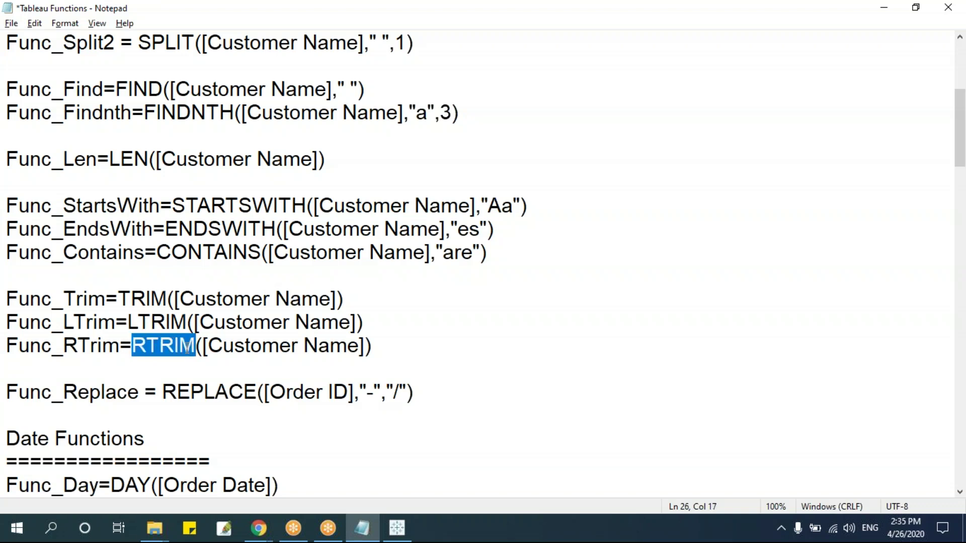
Step: Switch to Tableau and add Customer Name to the rows of the empty sheet
{"action": "key", "text": "alt+Tab"}
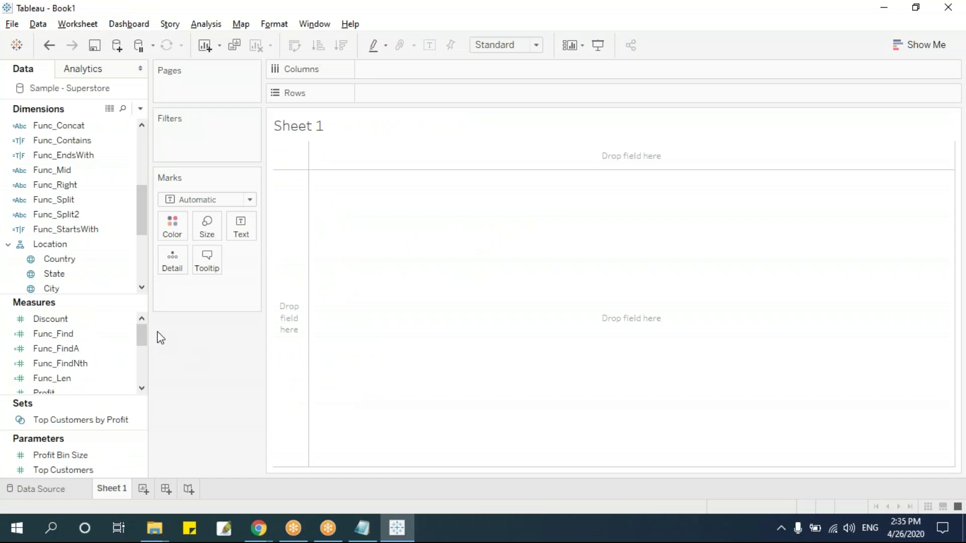
{"action": "left_click", "coordinate": [146, 146]}
{"action": "left_click_drag", "start_coordinate": [146, 143], "coordinate": [430, 99]}
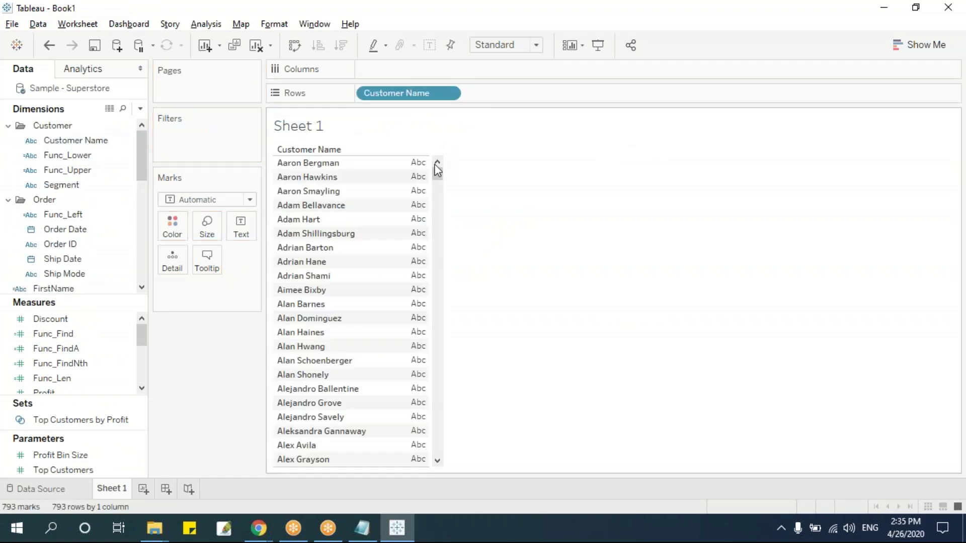
Step: Create a calculated field named Func_Trim with the formula TRIM([Customer Name]) and save it
{"action": "left_click", "coordinate": [141, 108]}
{"action": "left_click", "coordinate": [125, 125]}
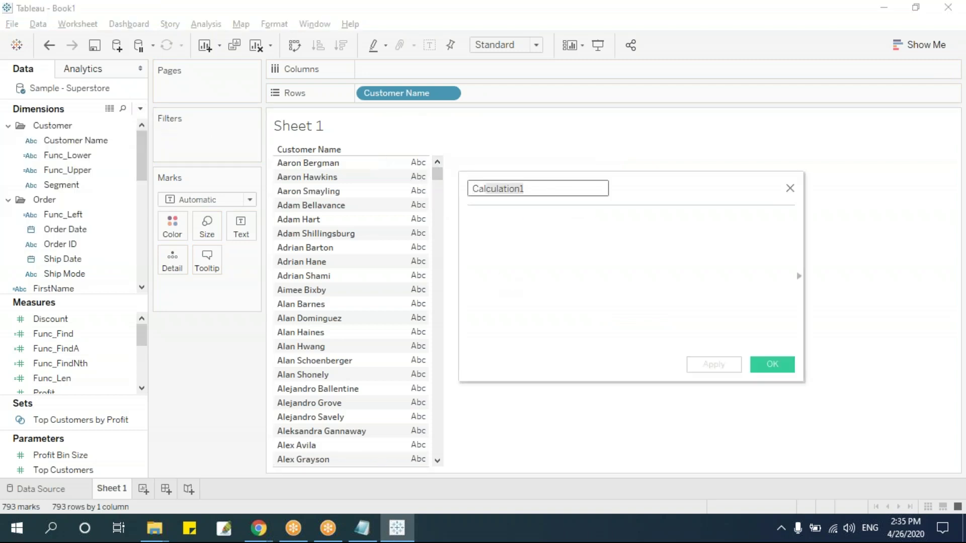
{"action": "type", "text": "Func_Trim"}
{"action": "key", "text": "Tab"}
{"action": "type", "text": "TRIM("}
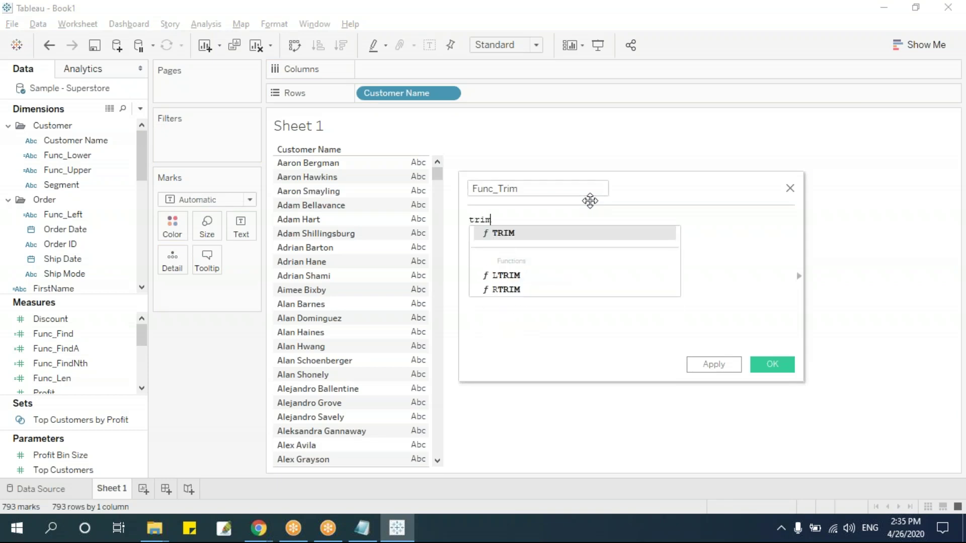
{"action": "type", "text": "cus"}
{"action": "key", "text": "Return"}
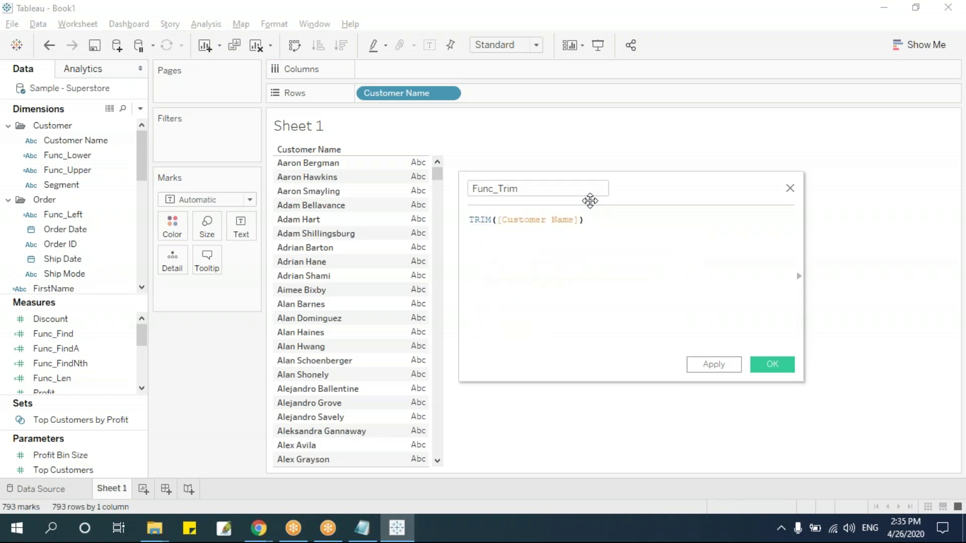
{"action": "left_click", "coordinate": [773, 365]}
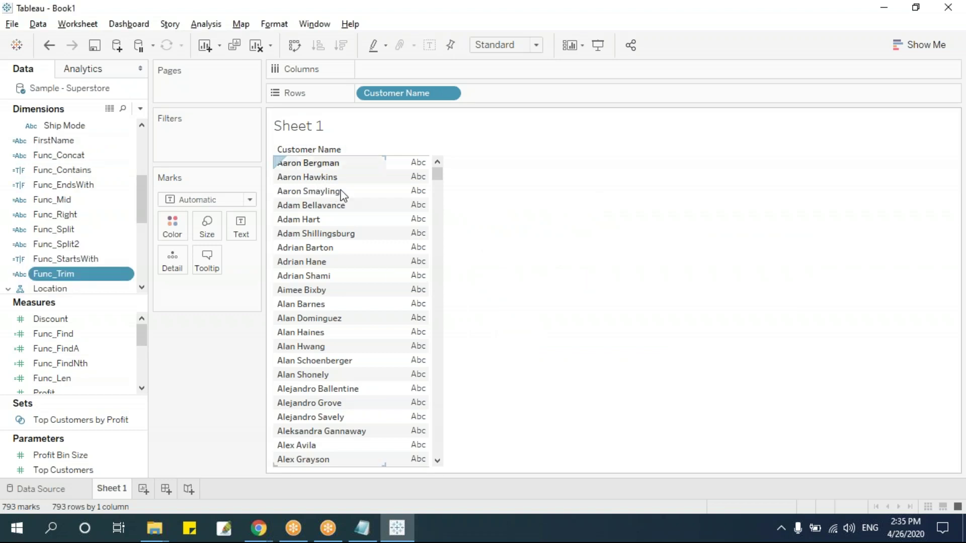
Step: Add Func_Trim to the rows beside Customer Name and consult the trim formulas in the Notepad notes
{"action": "left_click_drag", "start_coordinate": [60, 274], "coordinate": [407, 241]}
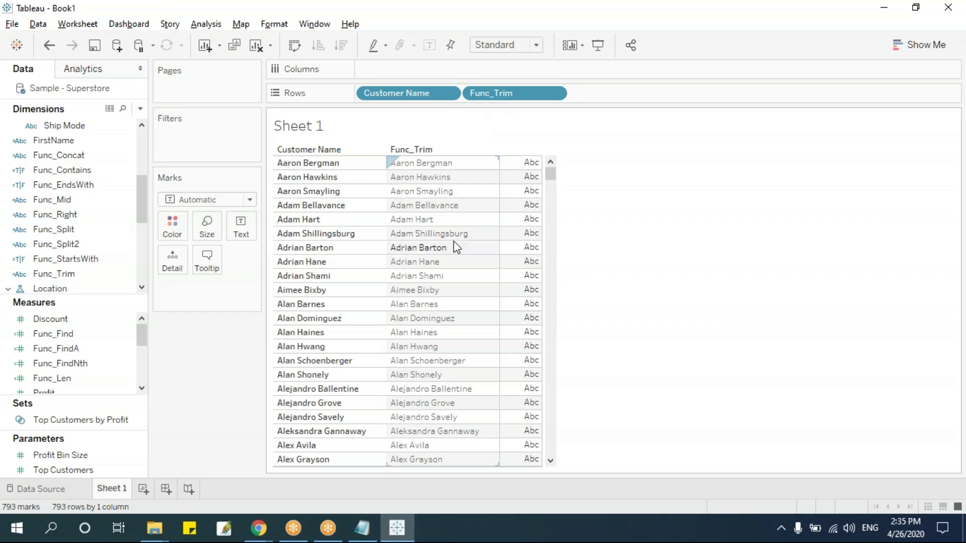
{"action": "key", "text": "alt+Tab"}
{"action": "left_click", "coordinate": [166, 346]}
{"action": "key", "text": "alt+Tab"}
Step: Create a new calculated field named Func_Ltrim
{"action": "left_click", "coordinate": [140, 108]}
{"action": "left_click", "coordinate": [134, 121]}
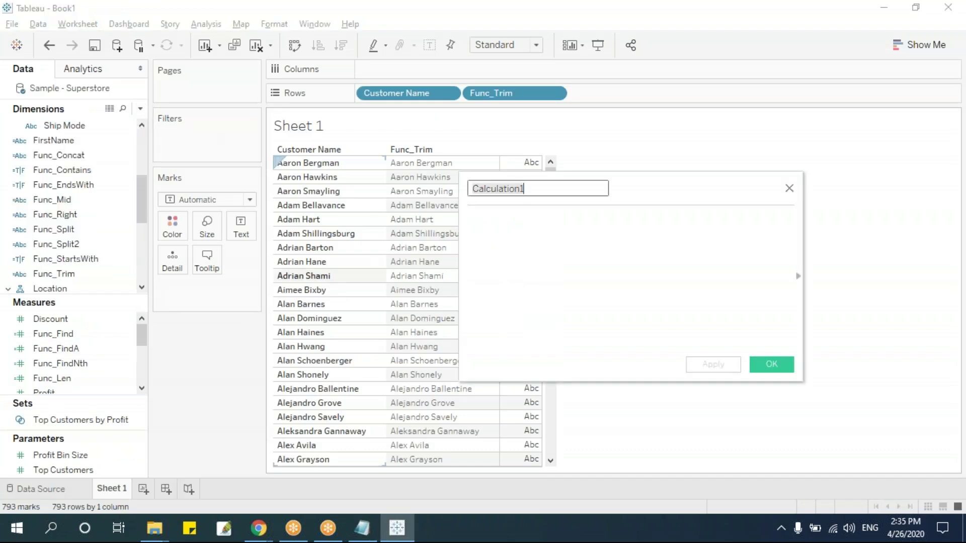
{"action": "key", "text": "ctrl+a"}
{"action": "key", "text": "BackSpace"}
{"action": "type", "text": "Func"}
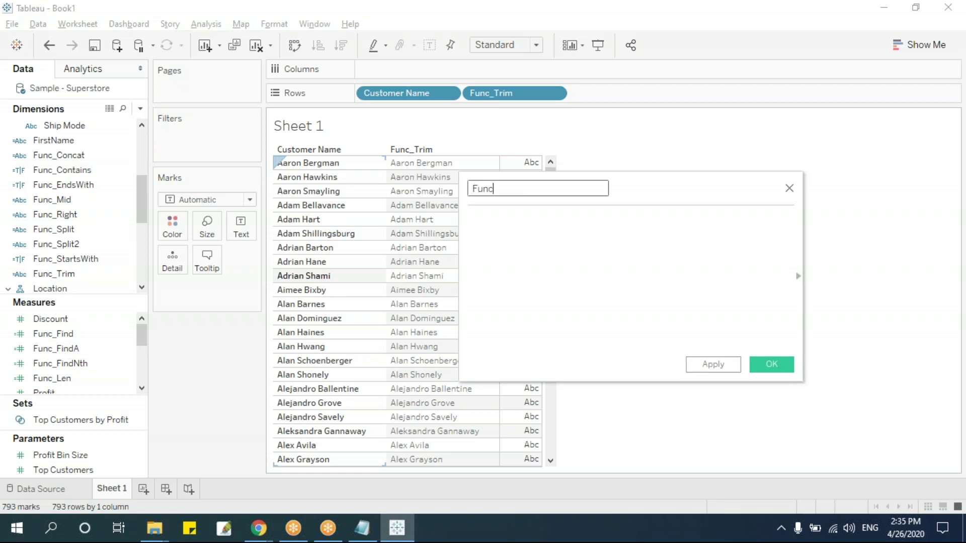
{"action": "type", "text": "_Ltrim"}
{"action": "key", "text": "Tab"}
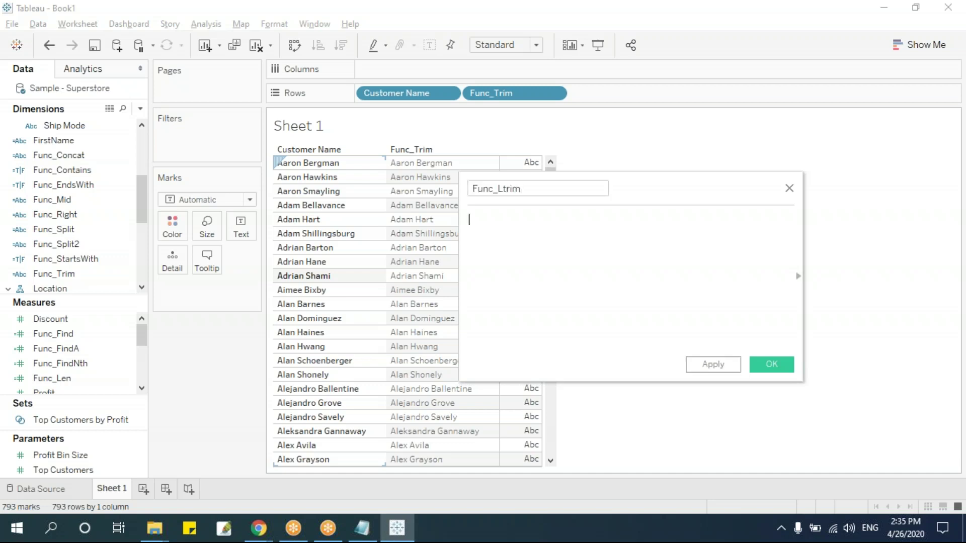
Step: Enter LTRIM([Customer Name]) as the Func_Ltrim formula and save the calculated field
{"action": "type", "text": "ltr"}
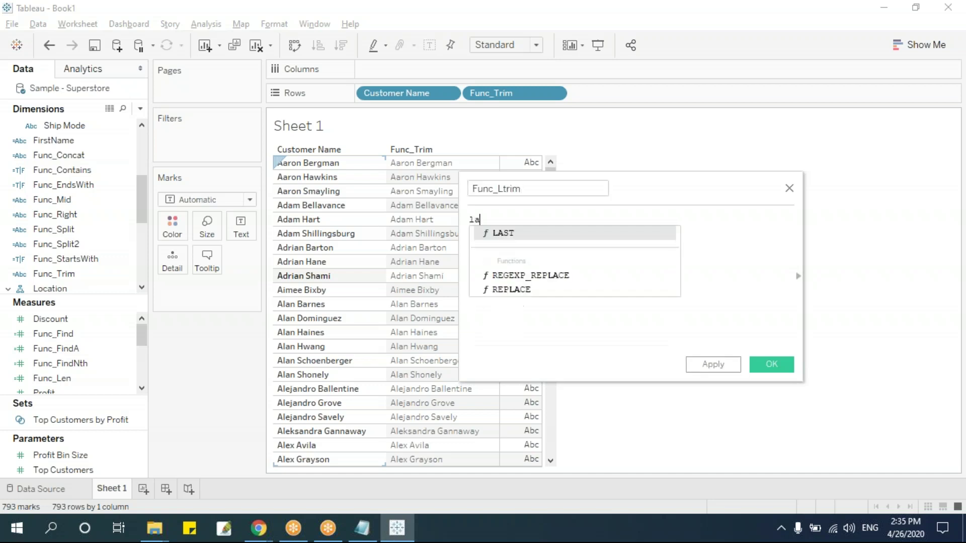
{"action": "key", "text": "Return"}
{"action": "type", "text": "[cu"}
{"action": "key", "text": "Return"}
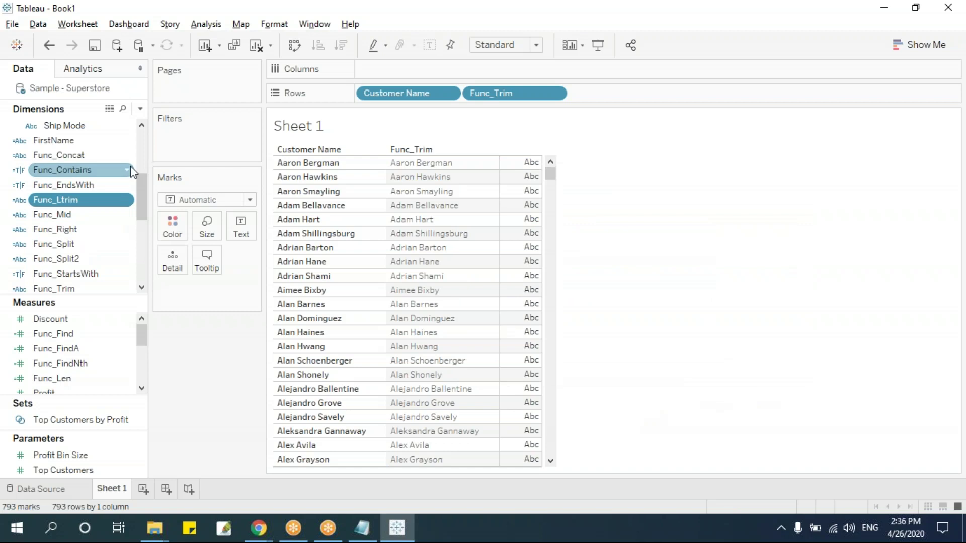
Step: Create a new calculated field named Func_RTrim
{"action": "left_click", "coordinate": [140, 109]}
{"action": "left_click", "coordinate": [134, 127]}
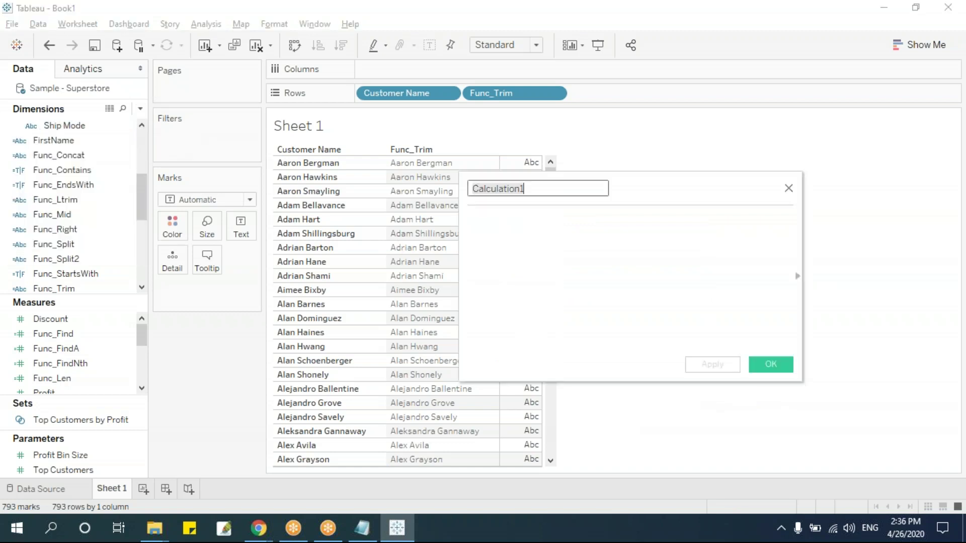
{"action": "left_click_drag", "start_coordinate": [546, 183], "coordinate": [446, 186]}
{"action": "type", "text": "Func"}
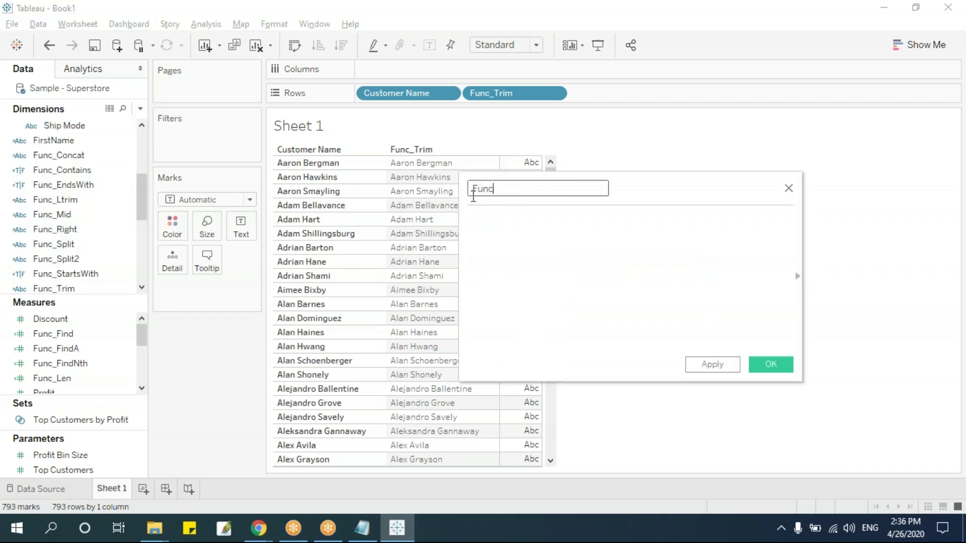
{"action": "type", "text": "_RTrim"}
{"action": "key", "text": "Tab"}
Step: Enter RTRIM([Customer Name]) as the Func_RTrim formula and save the calculated field
{"action": "type", "text": "rtr"}
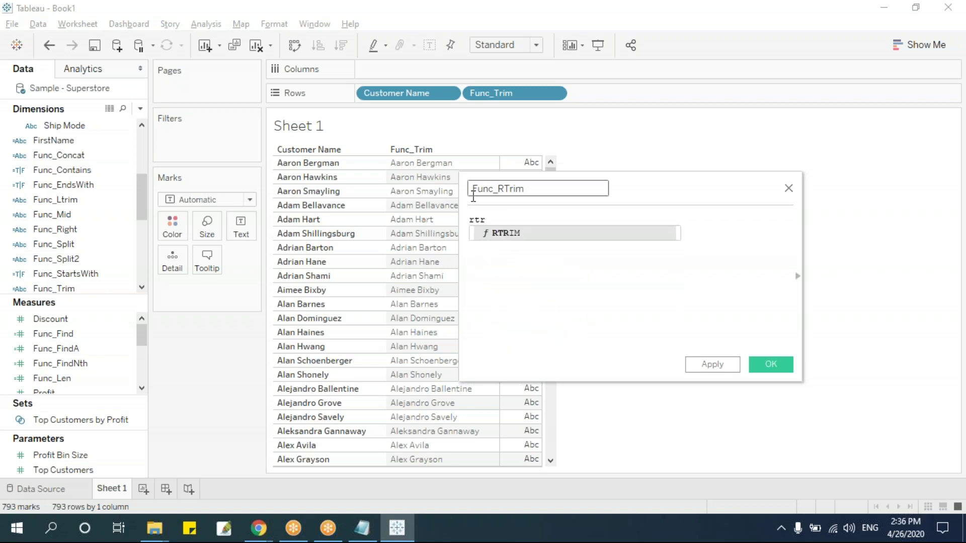
{"action": "key", "text": "Return"}
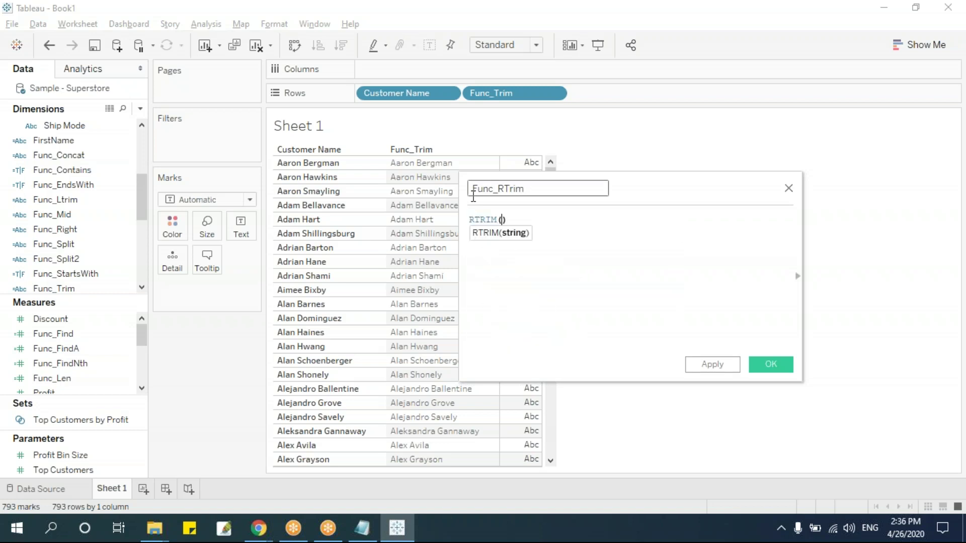
{"action": "type", "text": "[cu"}
{"action": "key", "text": "Return"}
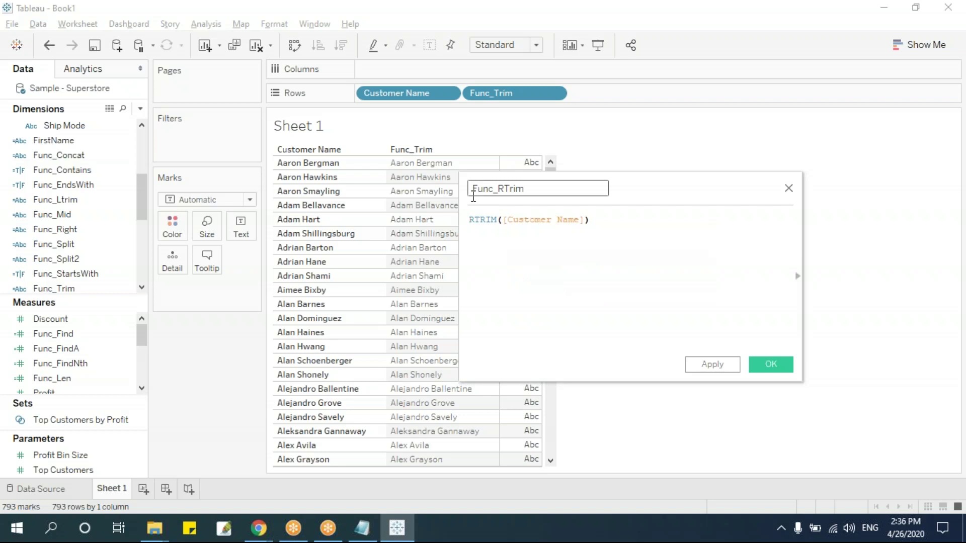
{"action": "left_click", "coordinate": [793, 364]}
Step: Add Func_RTrim and Func_Ltrim to the rows after Func_Trim to compare the trim results
{"action": "left_click_drag", "start_coordinate": [80, 245], "coordinate": [514, 248]}
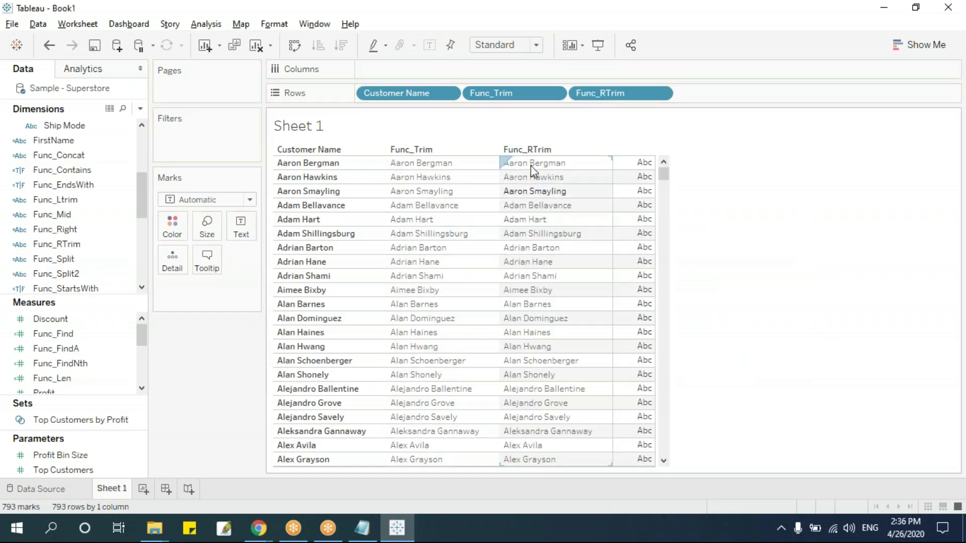
{"action": "left_click_drag", "start_coordinate": [71, 199], "coordinate": [629, 254]}
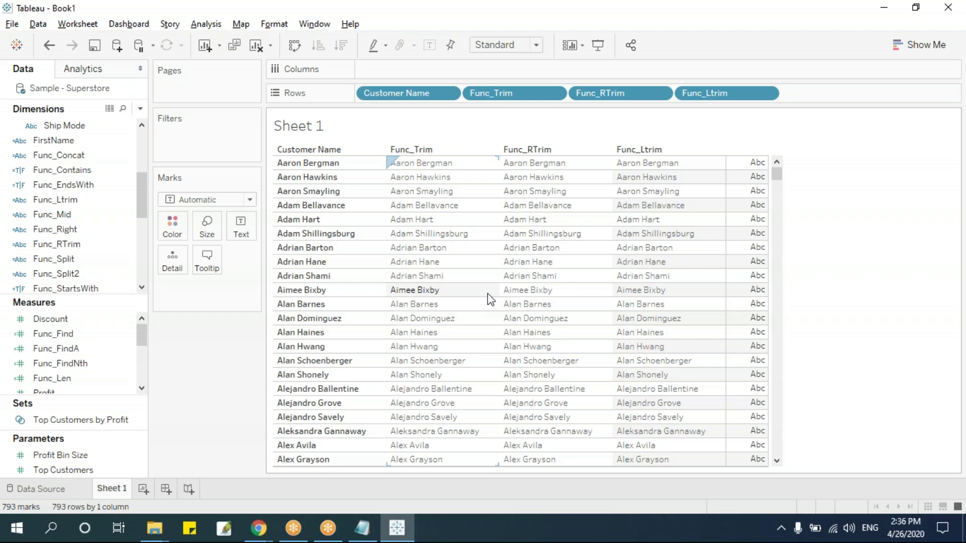
Step: Clear the worksheet and consult the REPLACE formula in the Notepad notes, returning to Tableau
{"action": "key", "text": "alt+shift+BackSpace"}
{"action": "key", "text": "alt+Tab"}
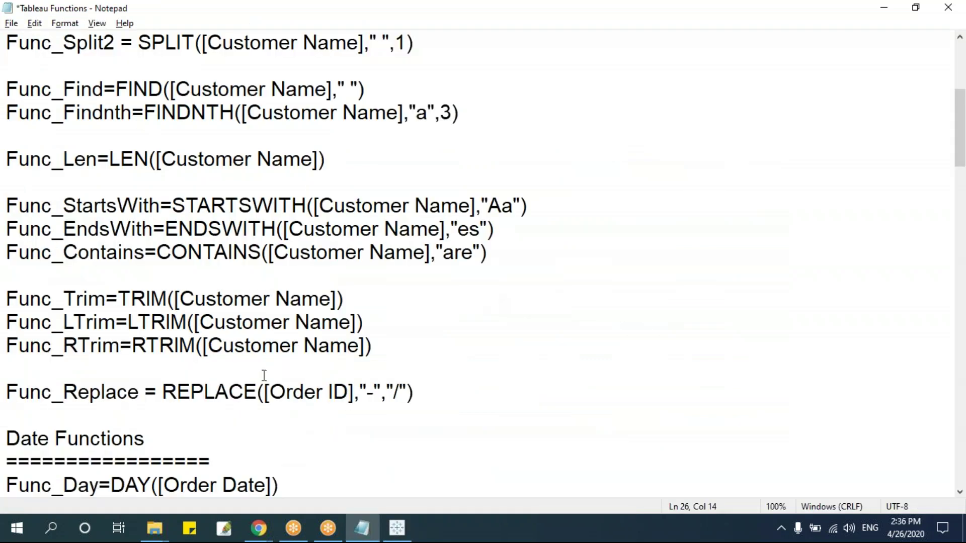
{"action": "double_click", "coordinate": [209, 392]}
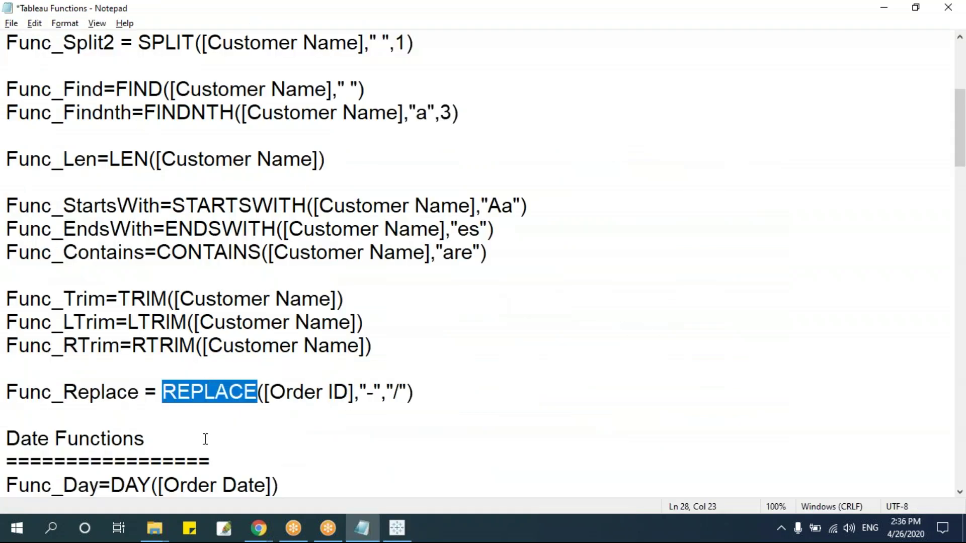
{"action": "left_click", "coordinate": [219, 351]}
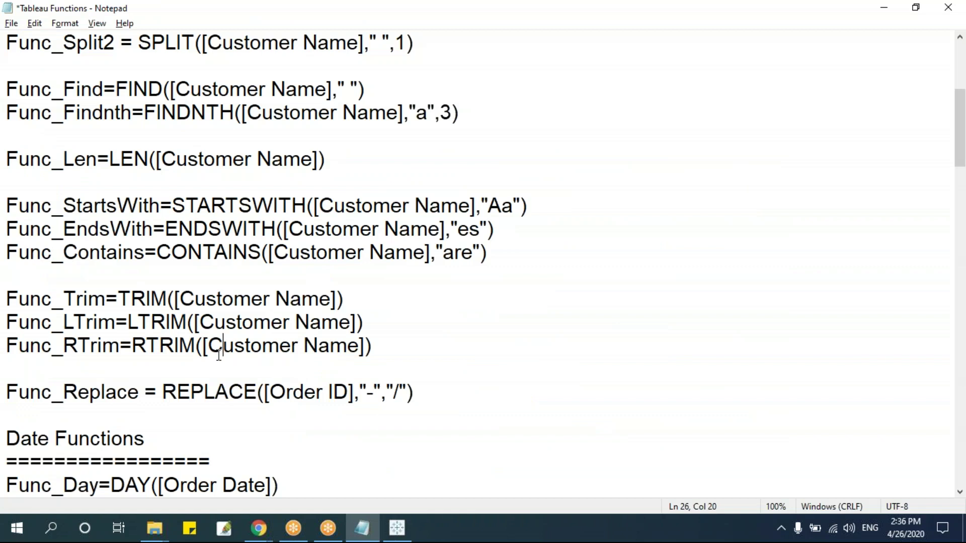
{"action": "key", "text": "alt+Tab"}
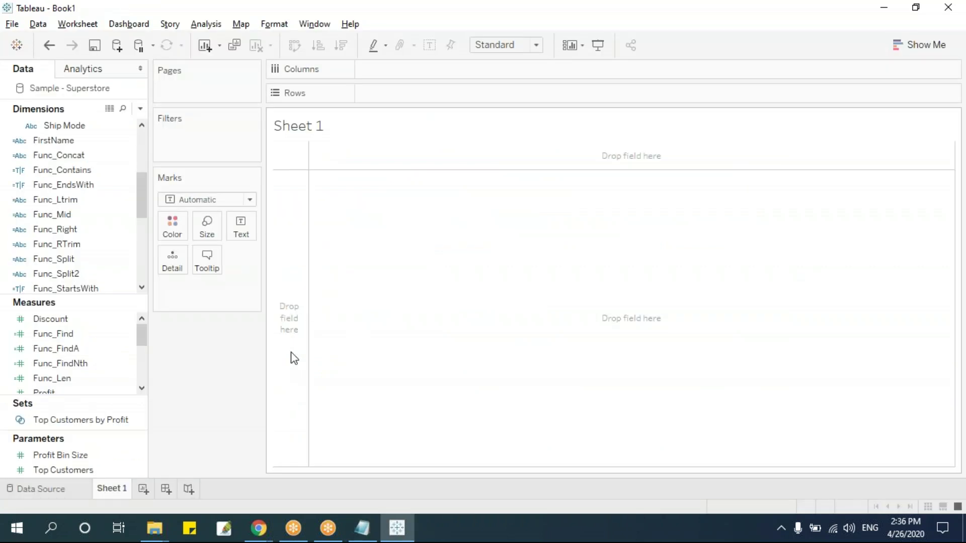
Step: Add Order ID to the rows with all of its members
{"action": "left_click", "coordinate": [143, 137]}
{"action": "left_click_drag", "start_coordinate": [73, 244], "coordinate": [453, 95]}
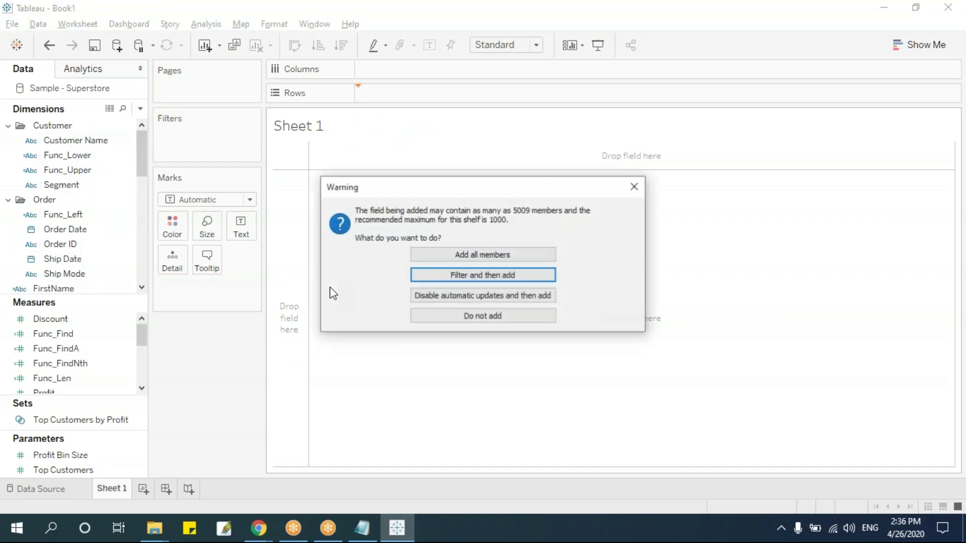
{"action": "left_click", "coordinate": [489, 257]}
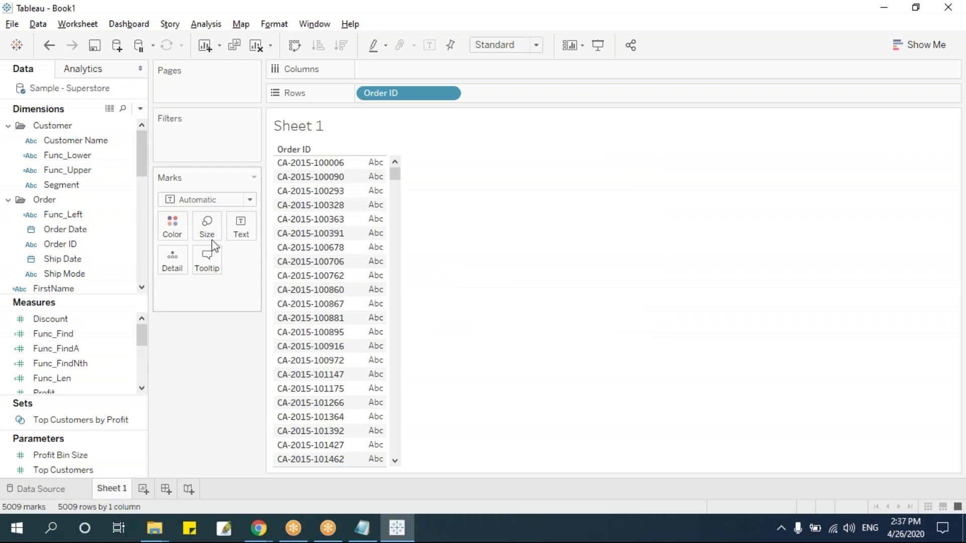
Step: Create a new calculated field named Func_Replace
{"action": "left_click", "coordinate": [140, 108]}
{"action": "left_click", "coordinate": [137, 125]}
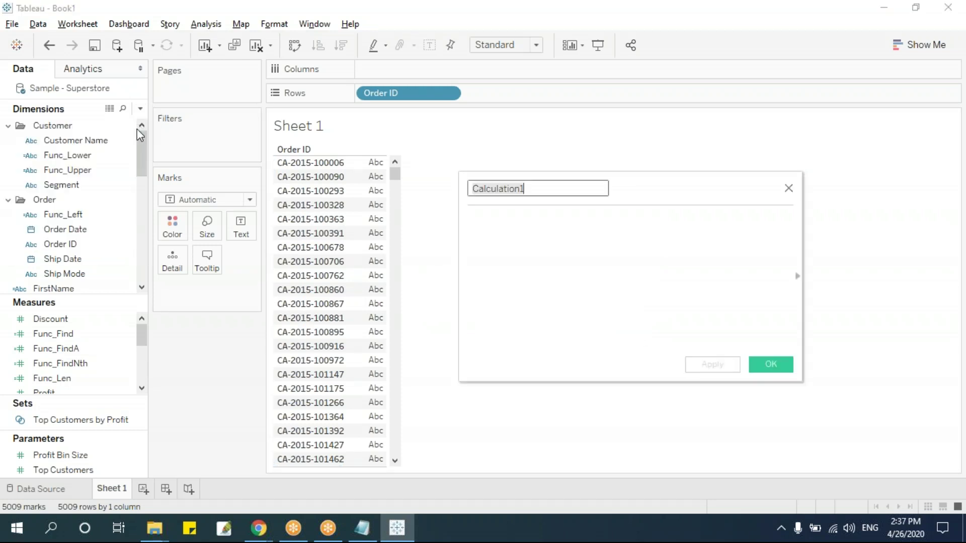
{"action": "type", "text": "Func_Replace"}
{"action": "key", "text": "Tab"}
Step: Enter REPLACE([Order ID],"-","/") as the Func_Replace formula and save the calculated field
{"action": "type", "text": "rep"}
{"action": "key", "text": "Return"}
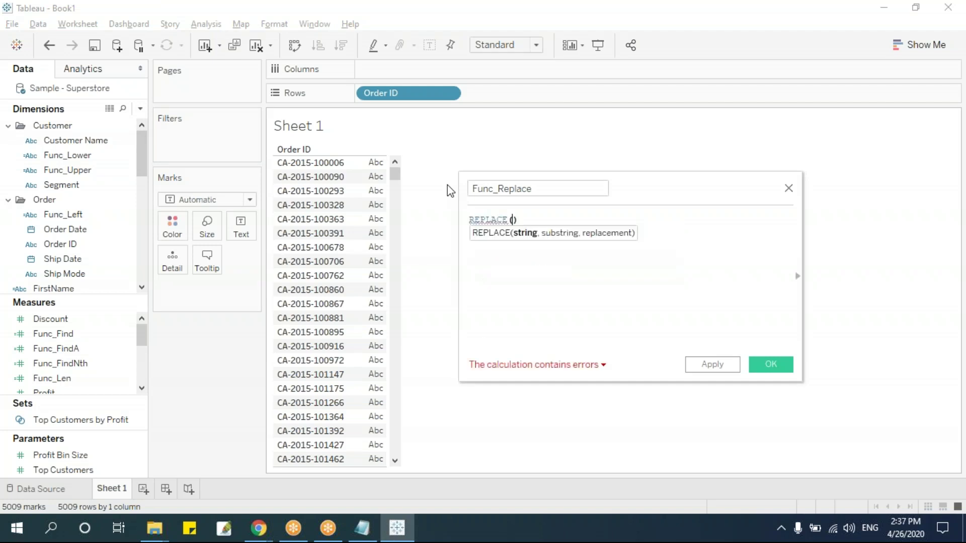
{"action": "type", "text": "or"}
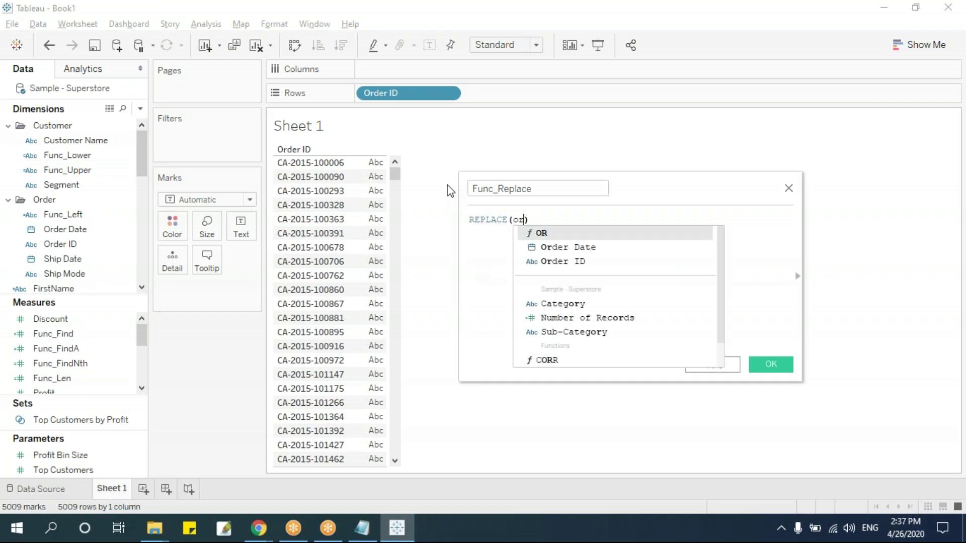
{"action": "key", "text": "Down"}
{"action": "key", "text": "Return"}
{"action": "type", "text": ","}
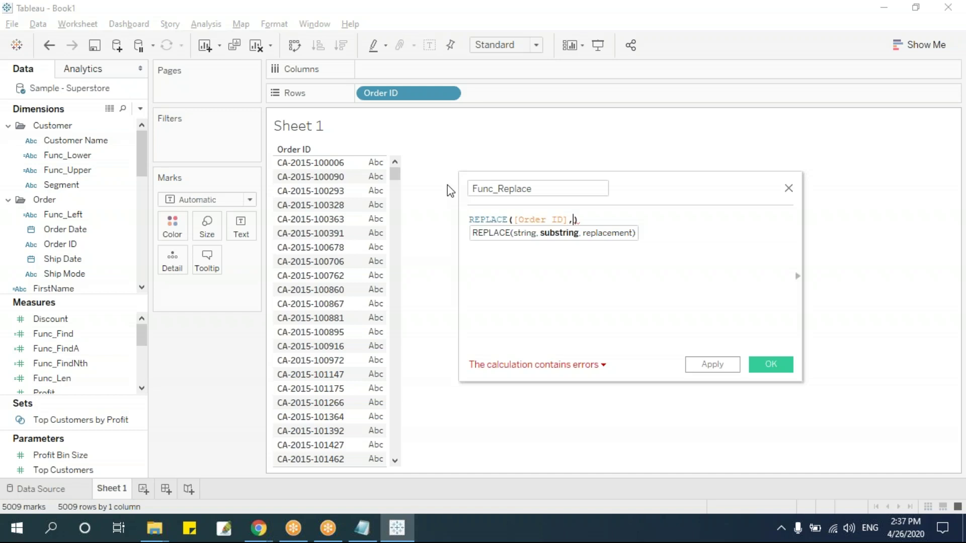
{"action": "type", "text": "'-\""}
{"action": "type", "text": ","}
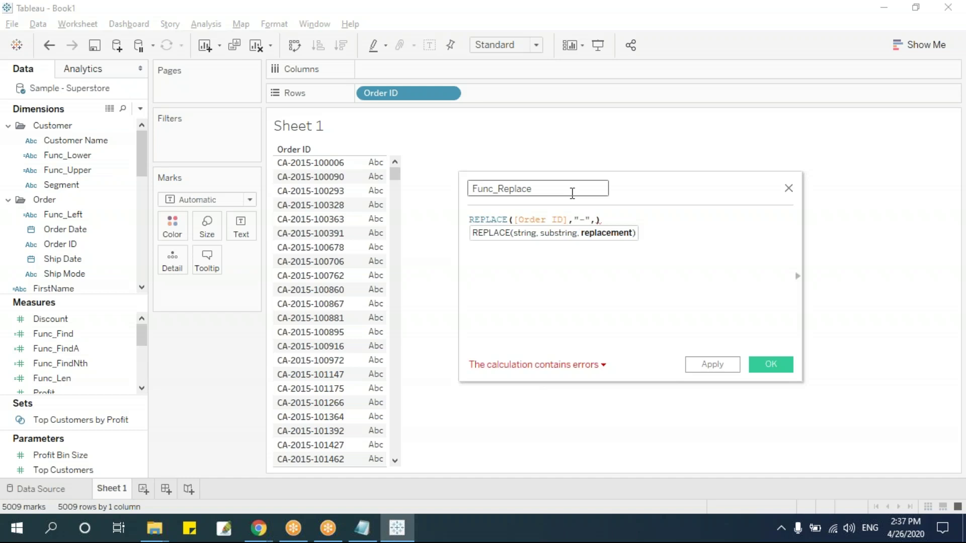
{"action": "type", "text": "\"/\""}
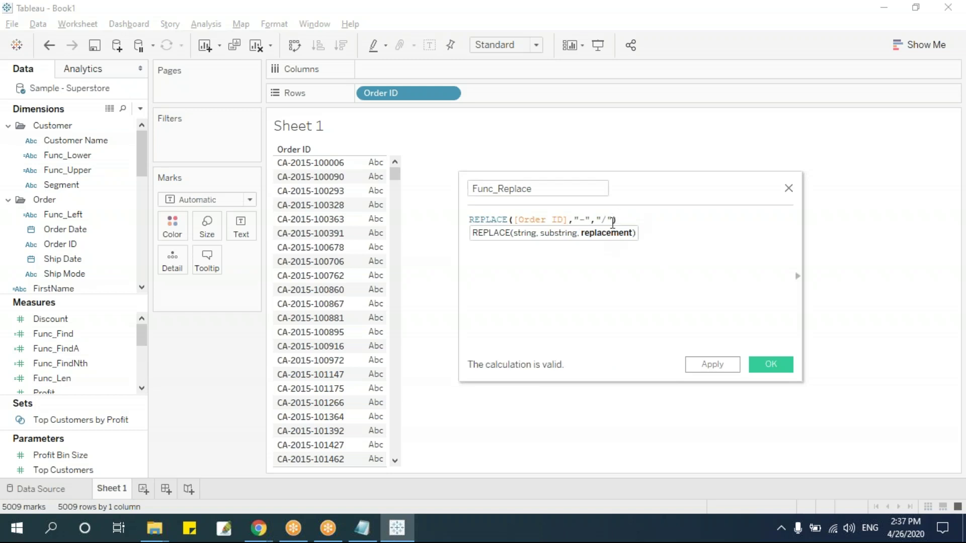
{"action": "left_click", "coordinate": [779, 362]}
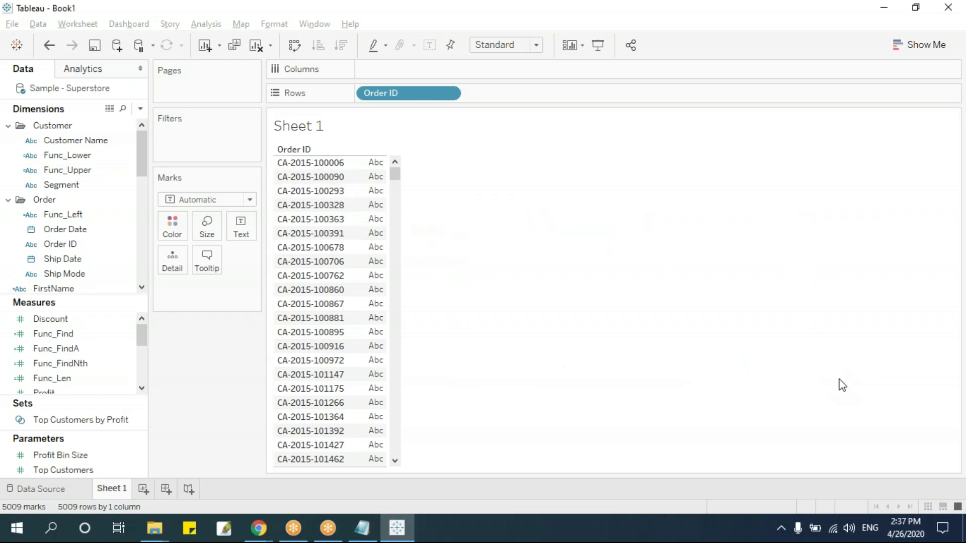
Step: Add Func_Replace to the rows beside Order ID to compare the values, and clear the worksheet
{"action": "left_click_drag", "start_coordinate": [94, 280], "coordinate": [385, 234]}
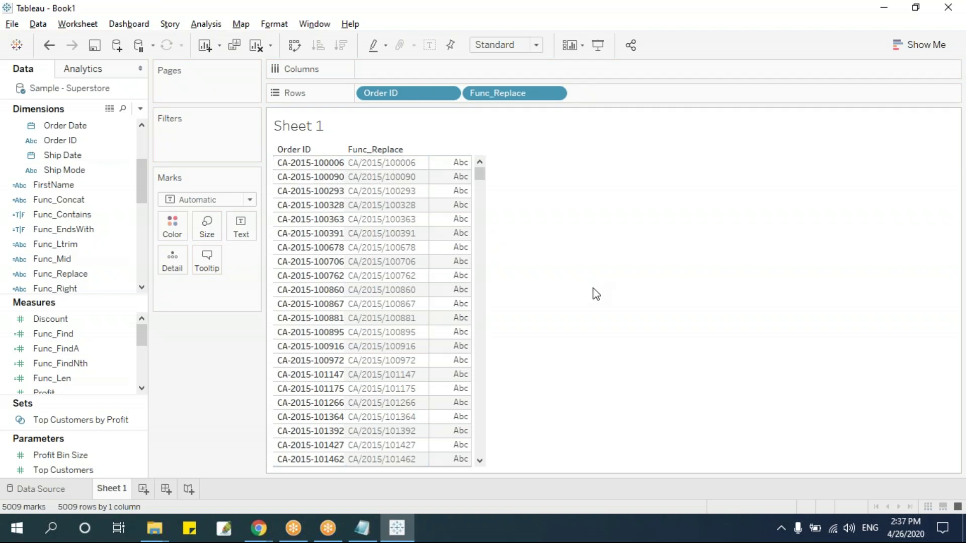
{"action": "key", "text": "alt+shift+BackSpace"}
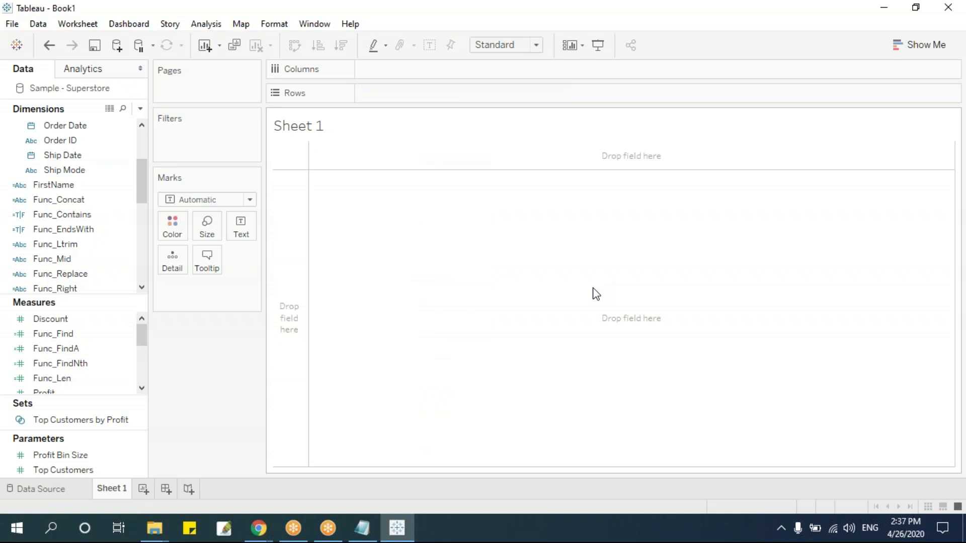
Step: Switch to the Notepad notes and review the string function formulas through to the Date Functions section
{"action": "key", "text": "alt+Tab"}
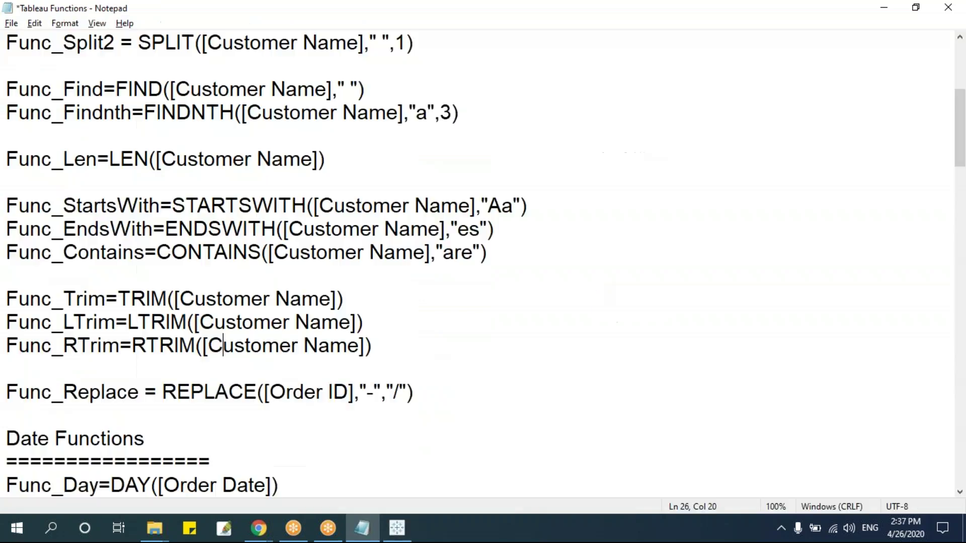
{"action": "scroll", "coordinate": [272, 346], "scroll_direction": "up", "scroll_amount": 4}
{"action": "left_click", "coordinate": [299, 299]}
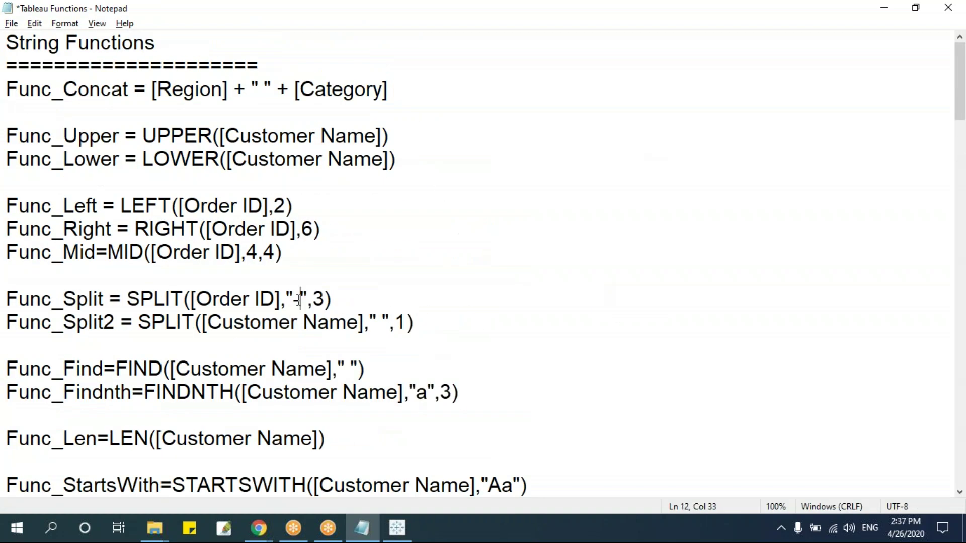
{"action": "scroll", "coordinate": [299, 299], "scroll_direction": "down", "scroll_amount": 3}
{"action": "scroll", "coordinate": [299, 299], "scroll_direction": "up", "scroll_amount": 3}
{"action": "scroll", "coordinate": [299, 300], "scroll_direction": "down", "scroll_amount": 9}
{"action": "left_click", "coordinate": [222, 228]}
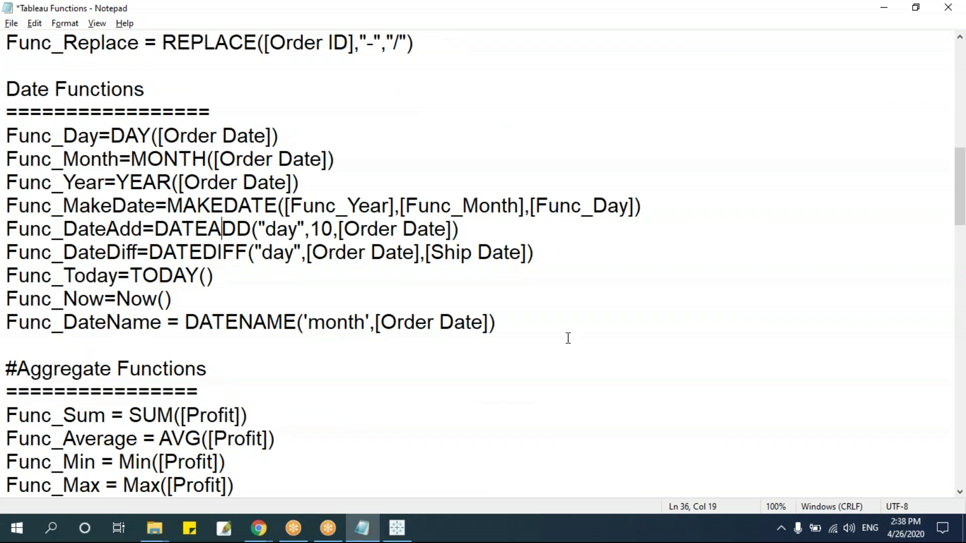
Step: Insert a blank line above the Func_MakeDate formula in the notes, check the day and year formulas, and return to Tableau
{"action": "left_click", "coordinate": [7, 206]}
{"action": "key", "text": "Return"}
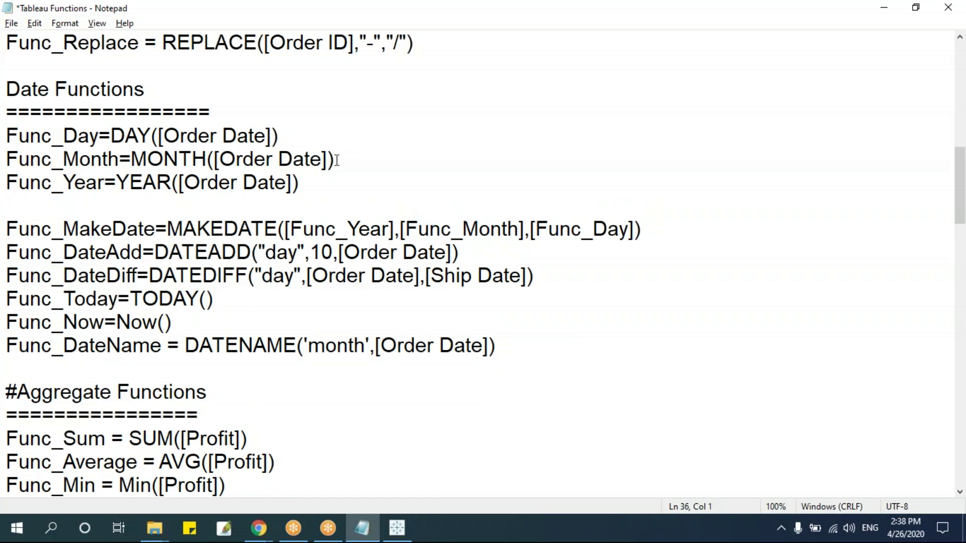
{"action": "left_click", "coordinate": [141, 137]}
{"action": "left_click", "coordinate": [143, 183]}
{"action": "key", "text": "alt+Tab"}
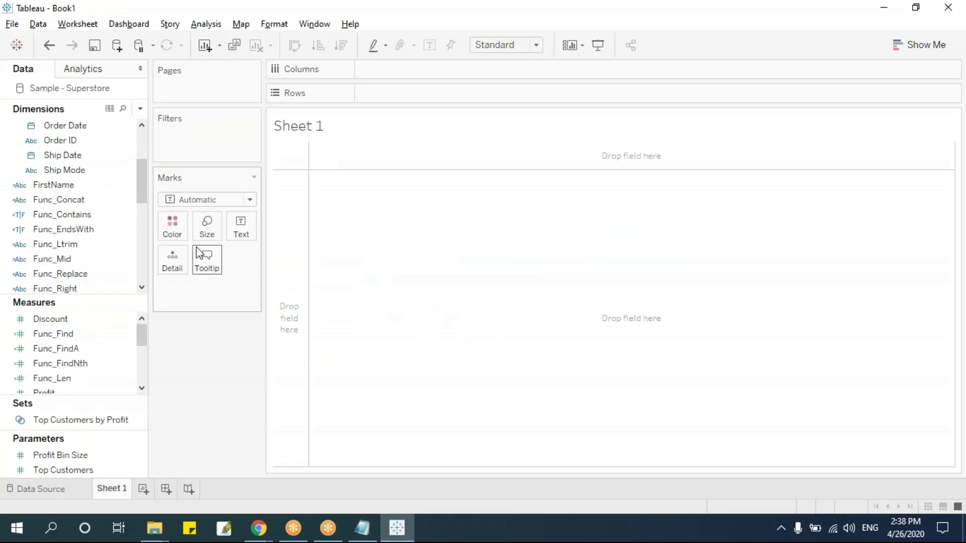
{"action": "scroll", "coordinate": [140, 141], "scroll_direction": "up", "scroll_amount": 3}
{"action": "left_click_drag", "start_coordinate": [101, 233], "coordinate": [372, 131]}
{"action": "left_click_drag", "start_coordinate": [394, 95], "coordinate": [419, 100]}
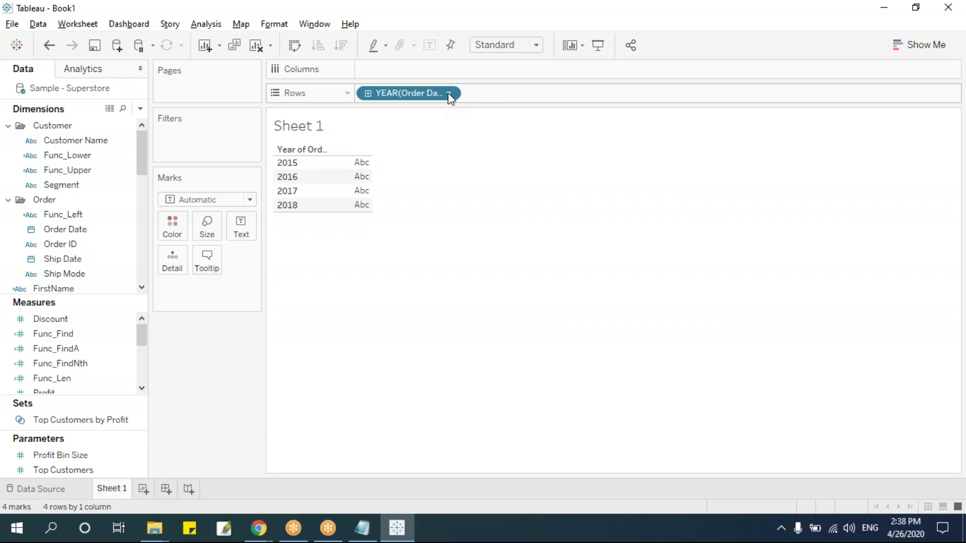
{"action": "left_click", "coordinate": [449, 94]}
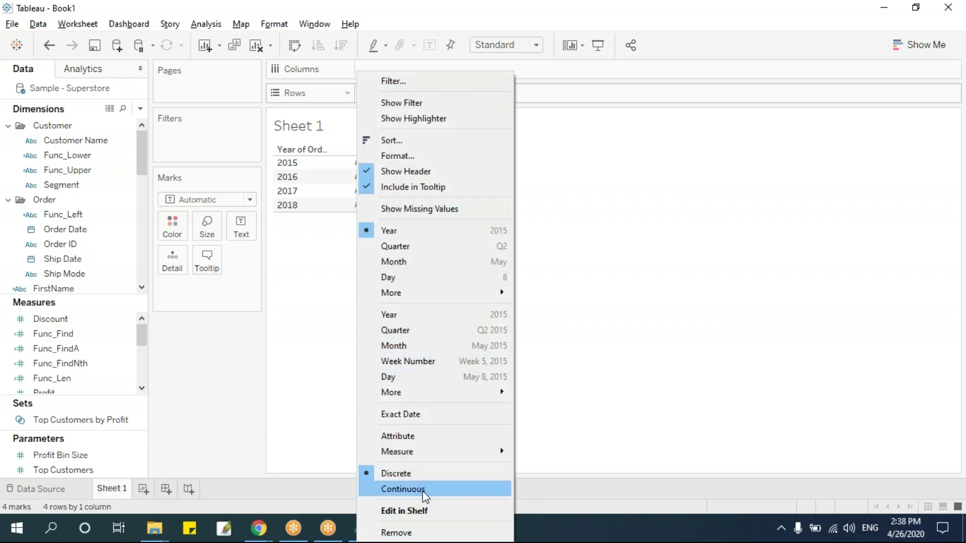
{"action": "left_click", "coordinate": [417, 438]}
{"action": "left_click_drag", "start_coordinate": [443, 103], "coordinate": [447, 276]}
Step: Add Order Date to the rows as an exact date and make it discrete
{"action": "left_click", "coordinate": [84, 234]}
{"action": "left_click_drag", "start_coordinate": [84, 234], "coordinate": [426, 96]}
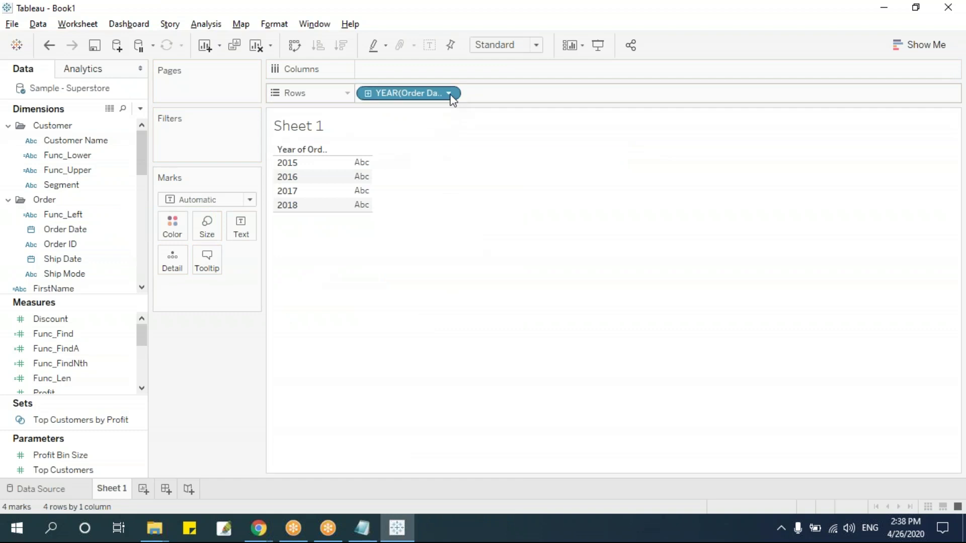
{"action": "left_click", "coordinate": [452, 96]}
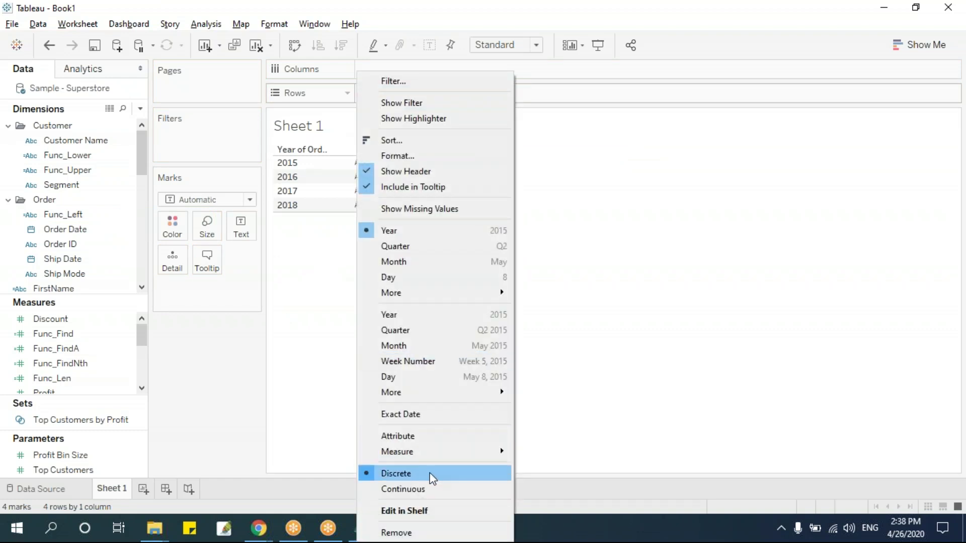
{"action": "left_click", "coordinate": [429, 416]}
{"action": "left_click", "coordinate": [448, 94]}
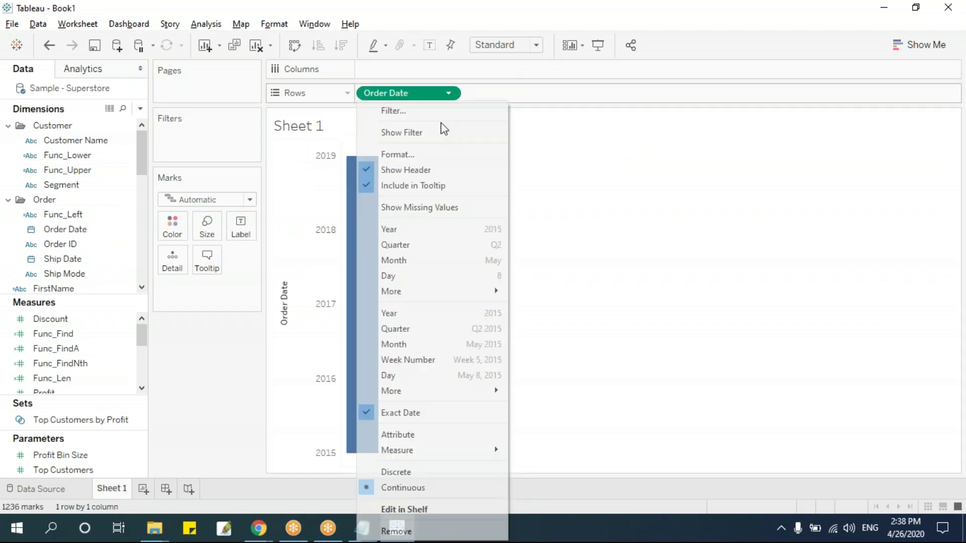
{"action": "left_click", "coordinate": [410, 472]}
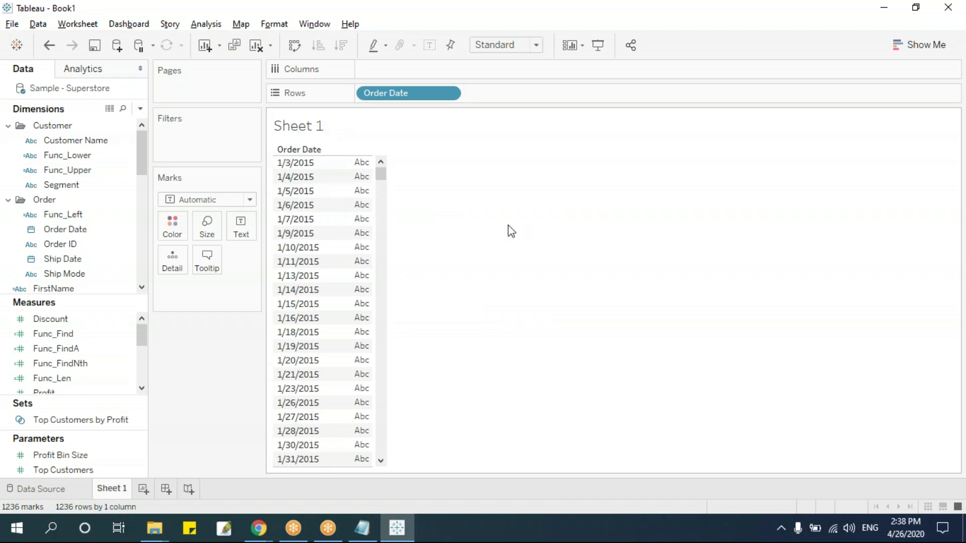
Step: Create a calculated field named Func_Day with the formula DAY([Order Date])
{"action": "left_click", "coordinate": [140, 108]}
{"action": "left_click", "coordinate": [71, 123]}
{"action": "left_click", "coordinate": [550, 189]}
{"action": "double_click", "coordinate": [550, 188]}
{"action": "type", "text": "Func_Day"}
{"action": "key", "text": "Tab"}
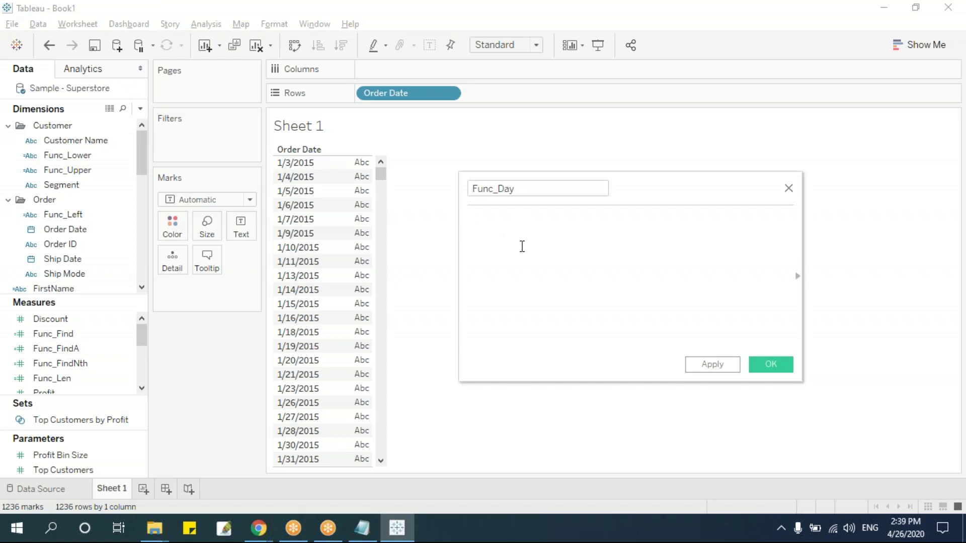
{"action": "type", "text": "day"}
{"action": "key", "text": "Return"}
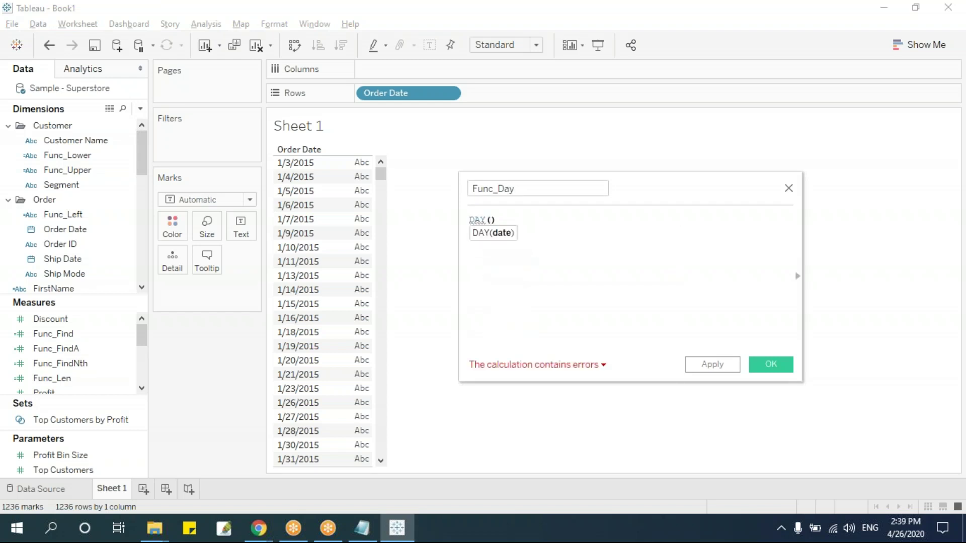
{"action": "type", "text": "ord"}
{"action": "key", "text": "Return"}
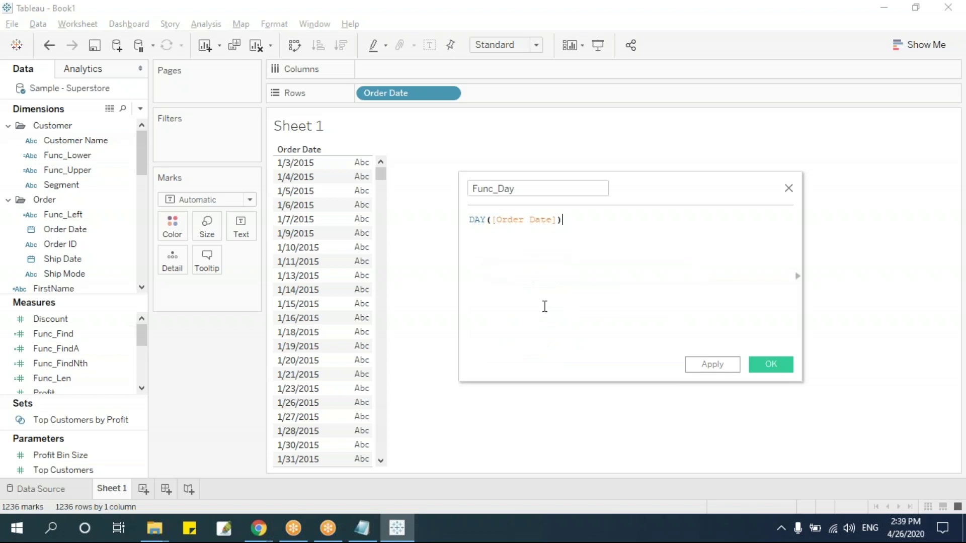
{"action": "left_click", "coordinate": [770, 365]}
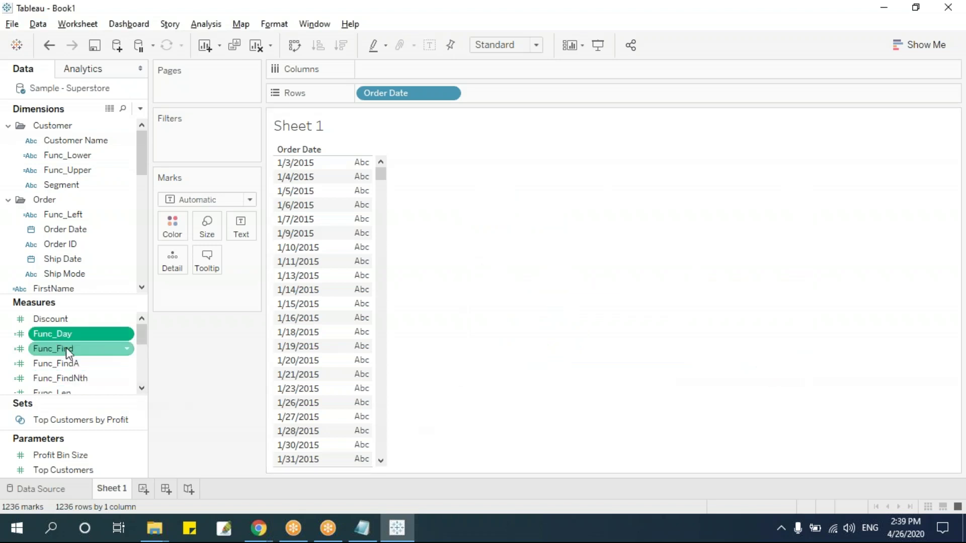
Step: Show Func_Day as the text values beside Order Date and change its aggregation to Attribute
{"action": "left_click_drag", "start_coordinate": [65, 334], "coordinate": [355, 285]}
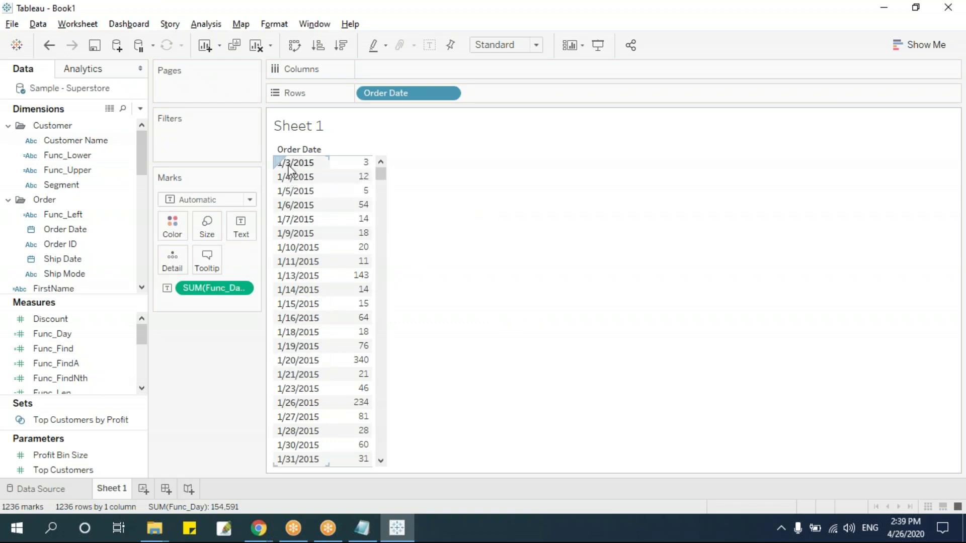
{"action": "mouse_move", "coordinate": [357, 174]}
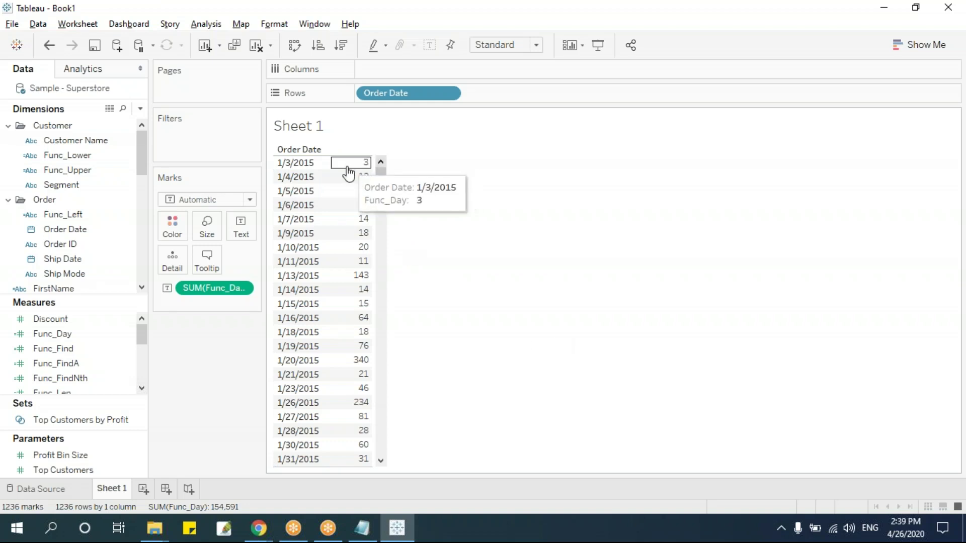
{"action": "left_click", "coordinate": [241, 289]}
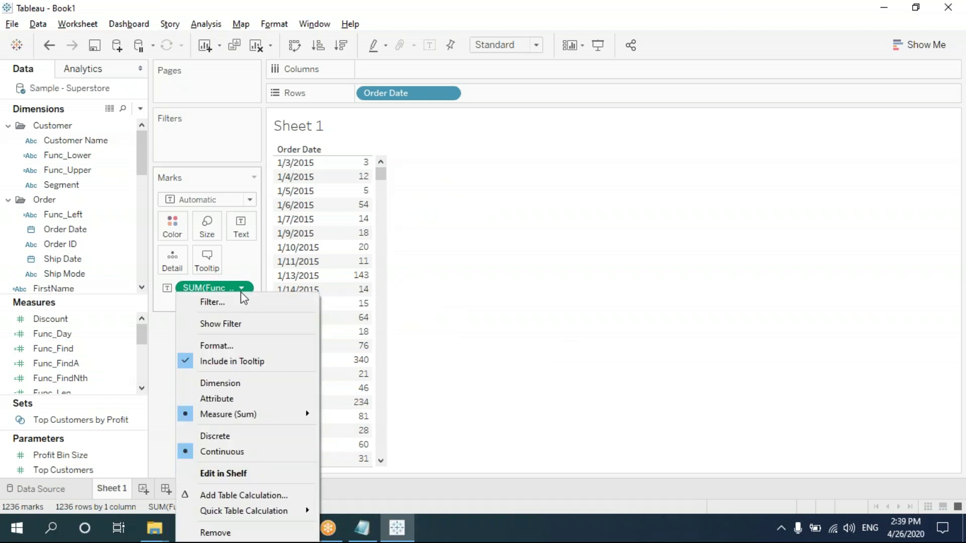
{"action": "left_click", "coordinate": [241, 398]}
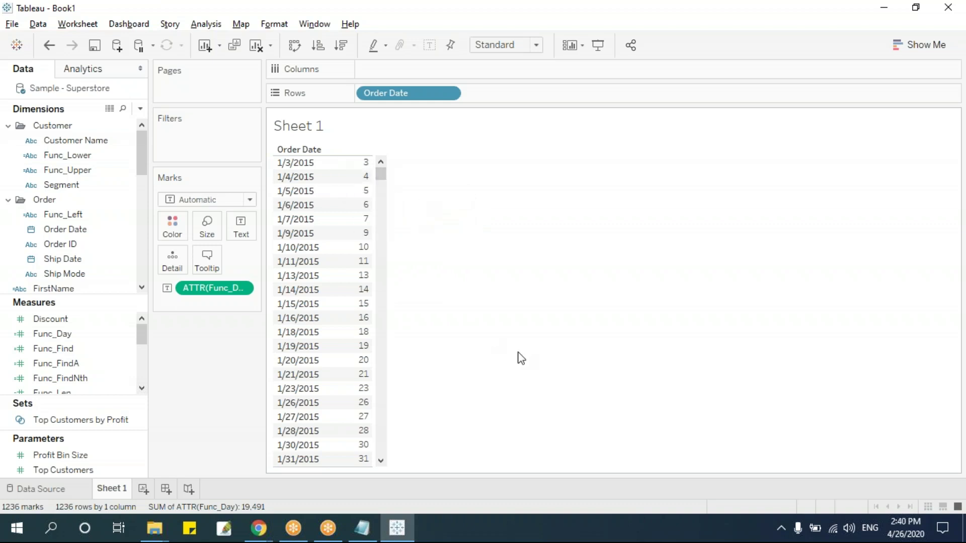
Step: Create a calculated field named Func_Month with the formula MONTH([Order Date])
{"action": "left_click", "coordinate": [140, 109]}
{"action": "left_click", "coordinate": [135, 124]}
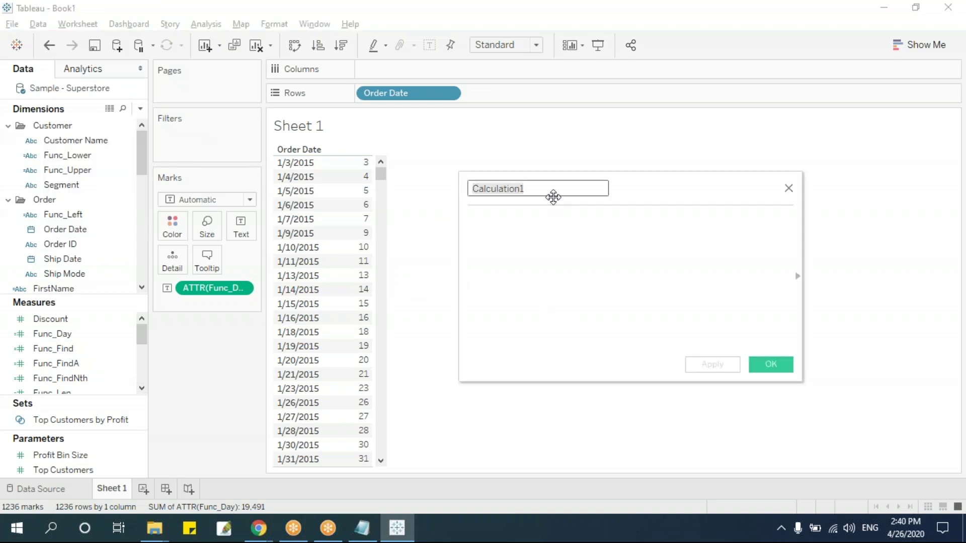
{"action": "type", "text": "Func"}
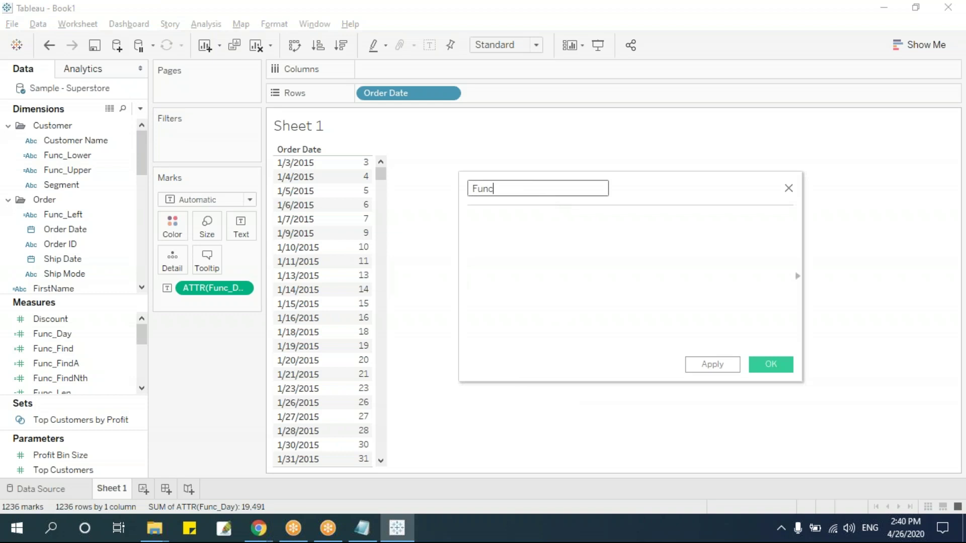
{"action": "type", "text": "_Month"}
{"action": "key", "text": "Tab"}
{"action": "type", "text": "MONTH("}
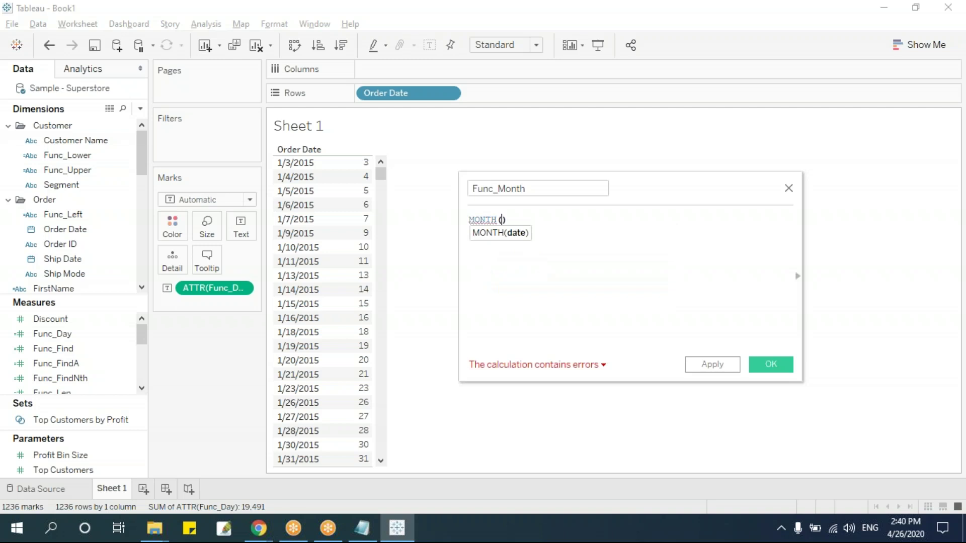
{"action": "type", "text": "[Order"}
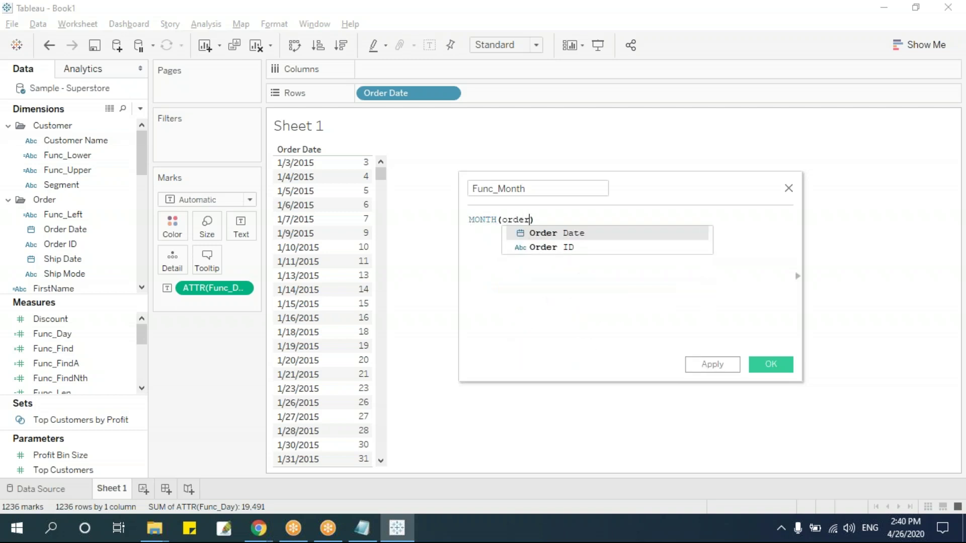
{"action": "key", "text": "Return"}
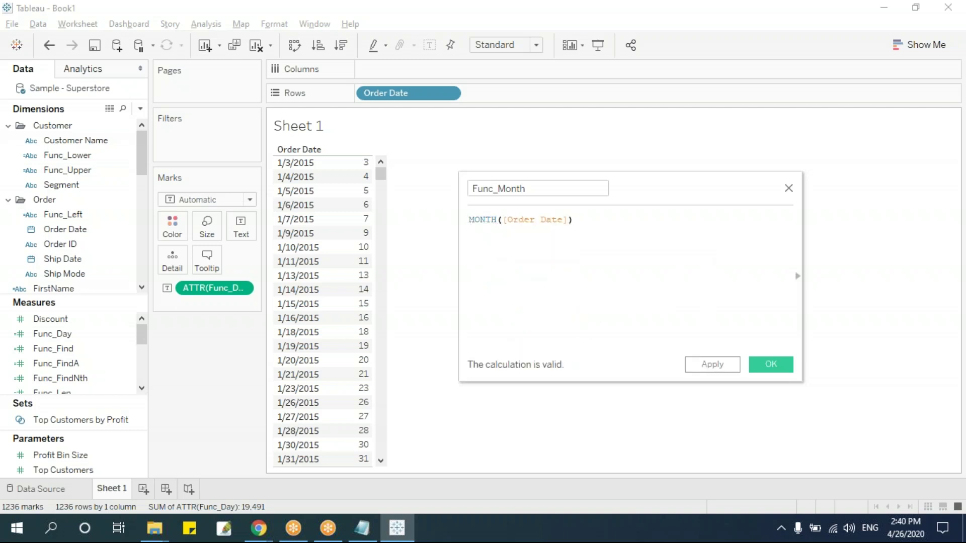
{"action": "left_click", "coordinate": [774, 368]}
Step: Add Func_Month to the table values as an Attribute and widen the value columns to show their full headings
{"action": "left_click_drag", "start_coordinate": [78, 380], "coordinate": [390, 361]}
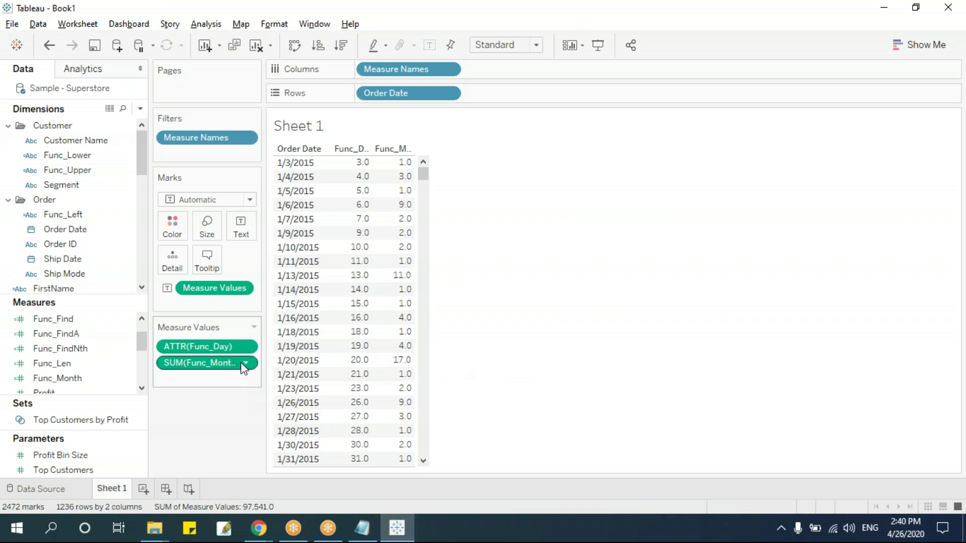
{"action": "left_click", "coordinate": [250, 364]}
{"action": "left_click", "coordinate": [241, 436]}
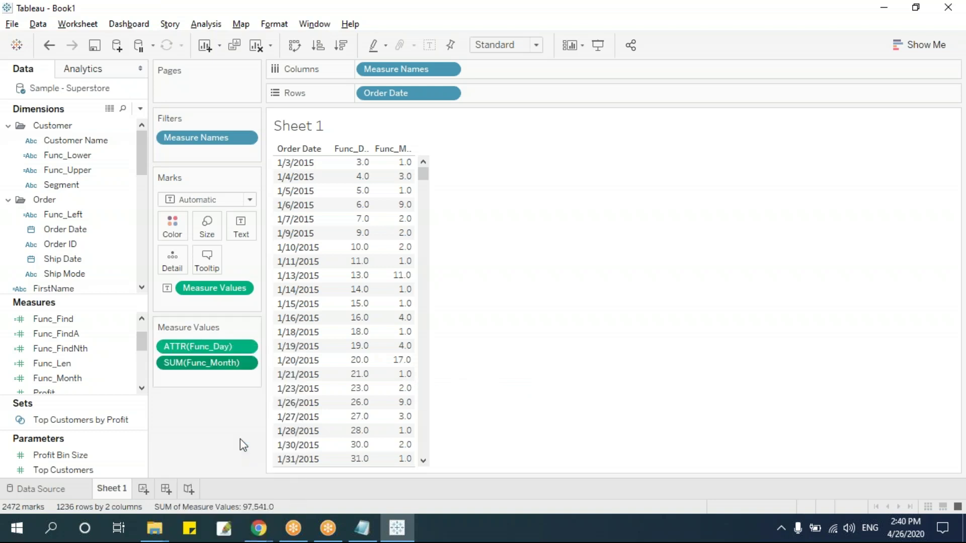
{"action": "mouse_move", "coordinate": [412, 241]}
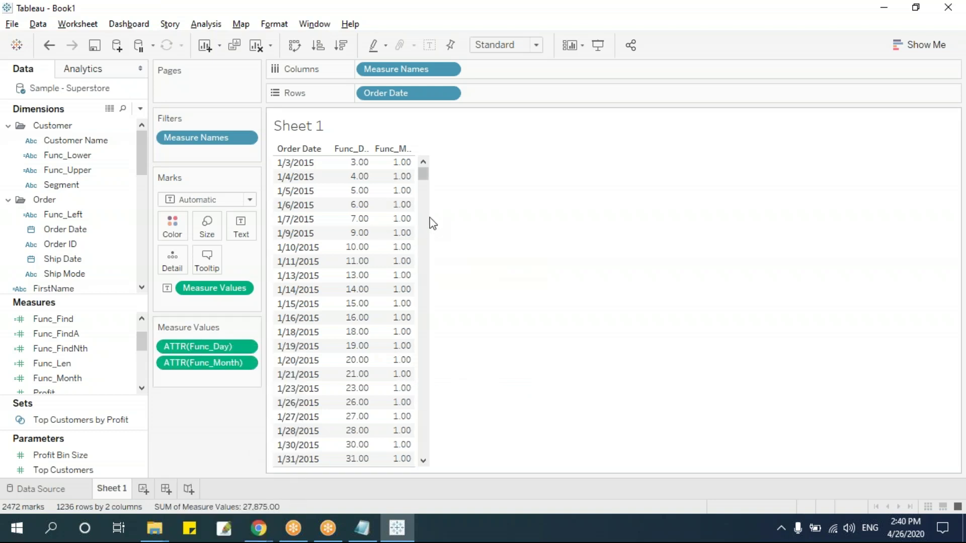
{"action": "left_click_drag", "start_coordinate": [415, 223], "coordinate": [497, 222]}
{"action": "mouse_move", "coordinate": [470, 173]}
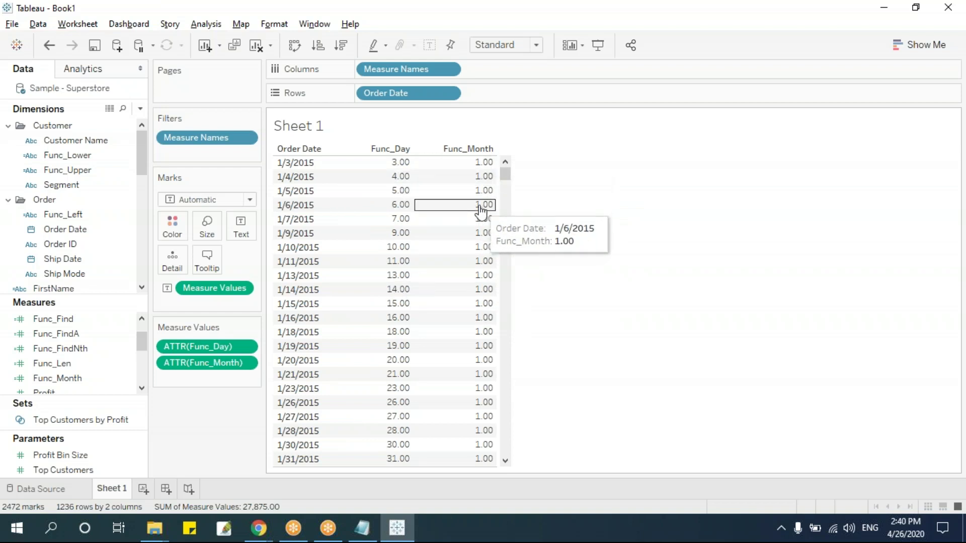
{"action": "scroll", "coordinate": [508, 237], "scroll_direction": "down", "scroll_amount": 5}
{"action": "left_click_drag", "start_coordinate": [508, 237], "coordinate": [514, 460]}
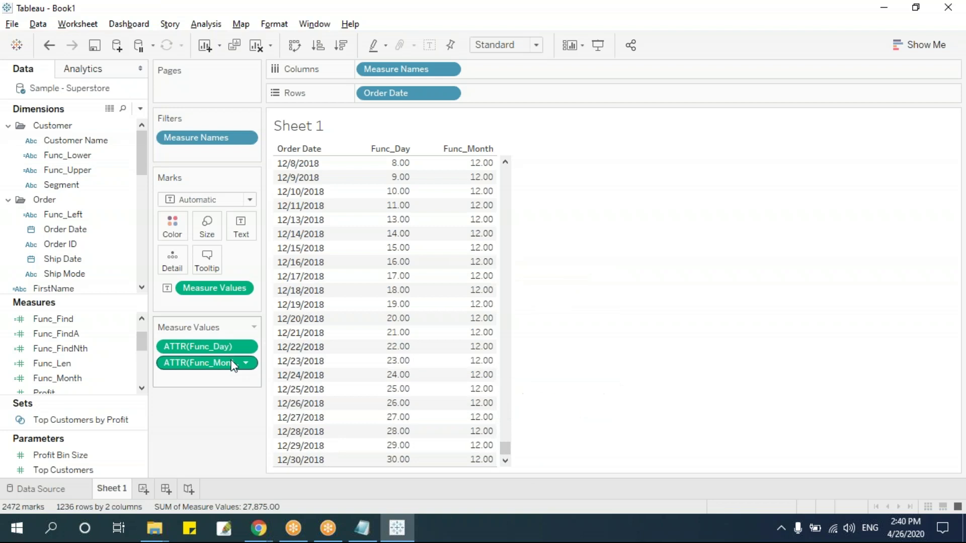
Step: Aggregate Func_Month as Sum to inspect the December 2018 values, and set it back to Attribute
{"action": "left_click", "coordinate": [246, 364]}
{"action": "mouse_move", "coordinate": [254, 452]}
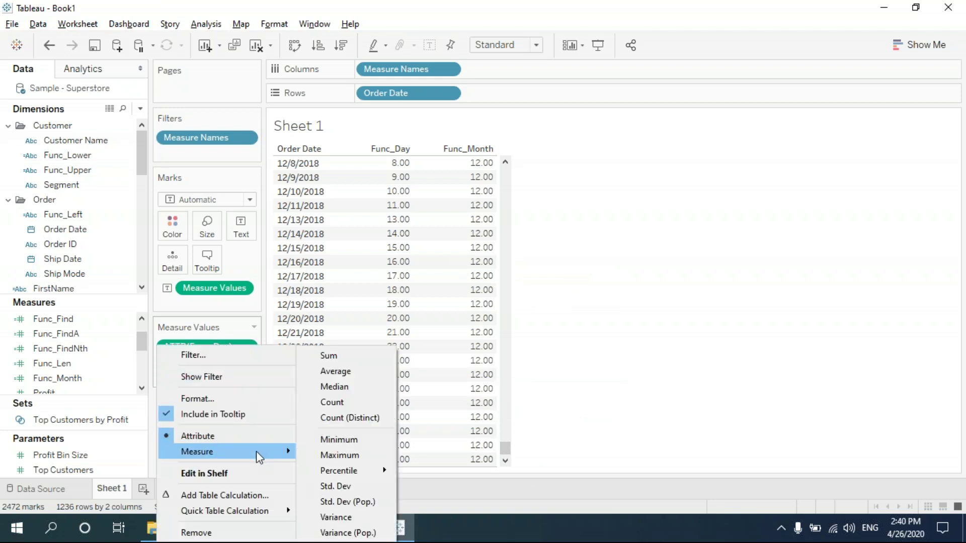
{"action": "left_click", "coordinate": [351, 357]}
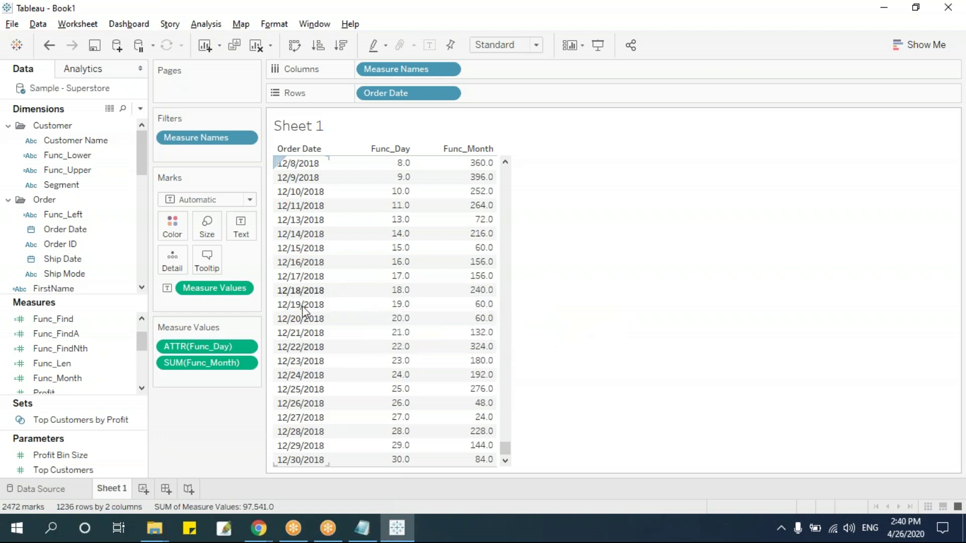
{"action": "mouse_move", "coordinate": [462, 302]}
{"action": "mouse_move", "coordinate": [450, 369]}
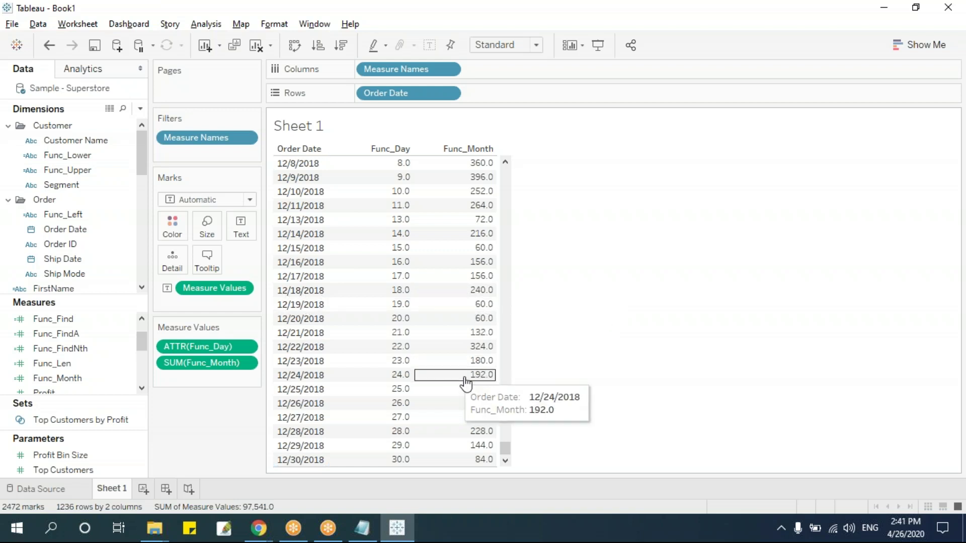
{"action": "right_click", "coordinate": [245, 363]}
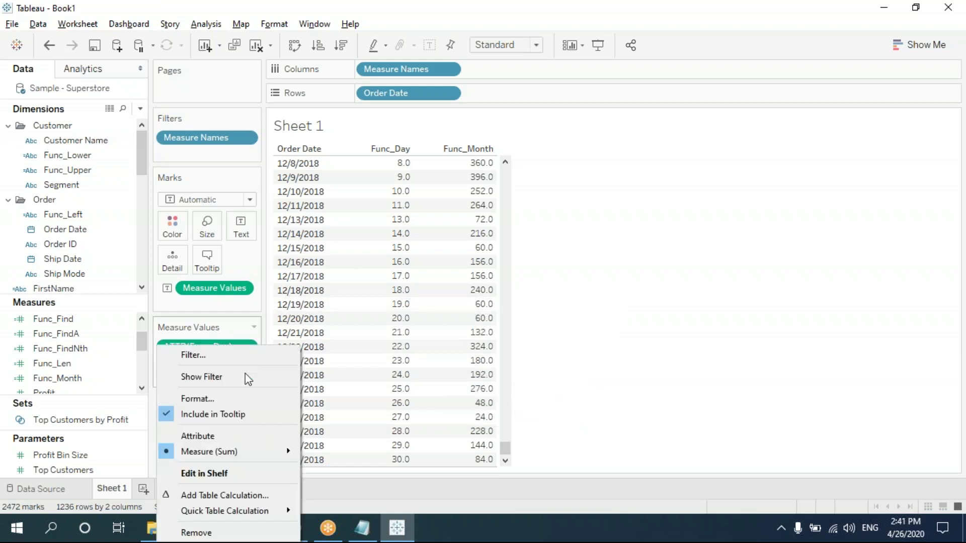
{"action": "left_click", "coordinate": [233, 436]}
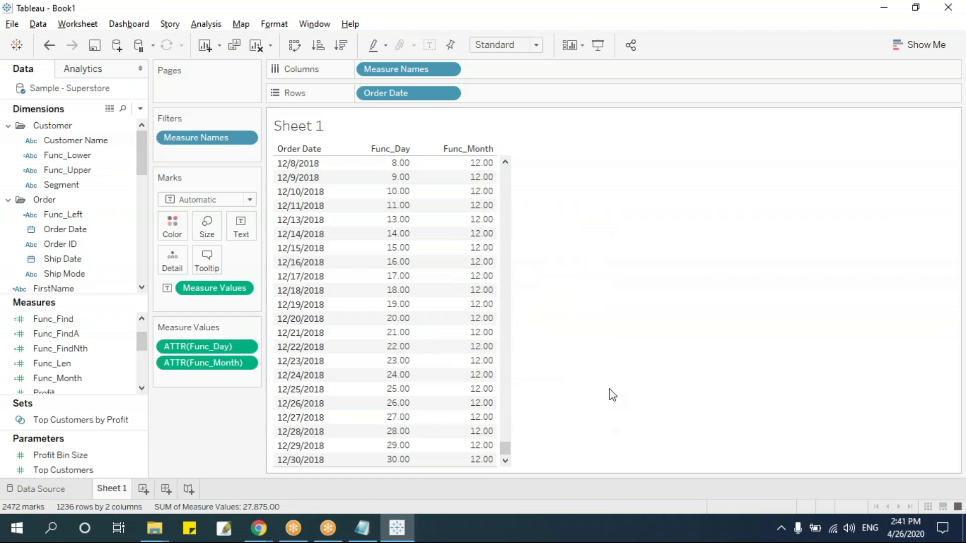
Step: Create a calculated field named Func_Year with the formula YEAR([Order Date])
{"action": "left_click", "coordinate": [140, 109]}
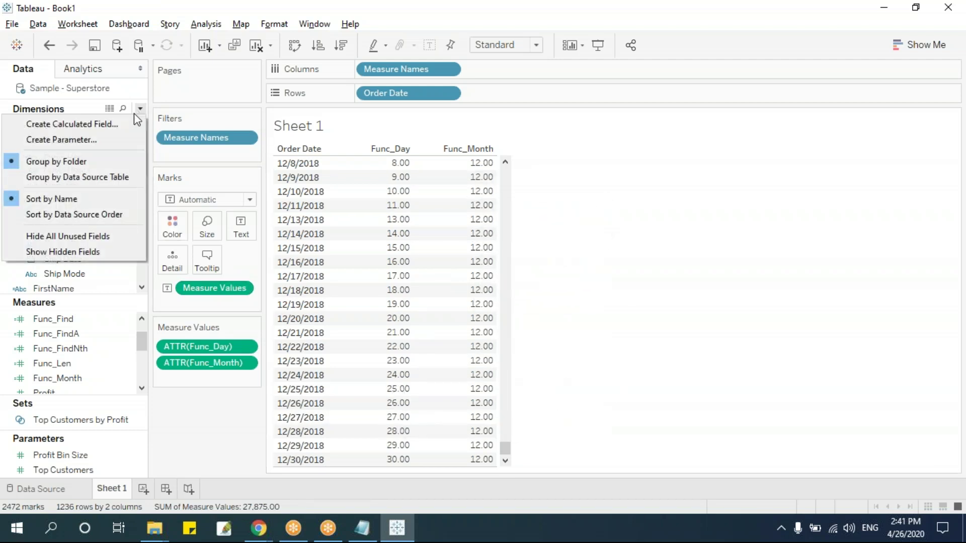
{"action": "left_click", "coordinate": [135, 124]}
{"action": "type", "text": "Func_"}
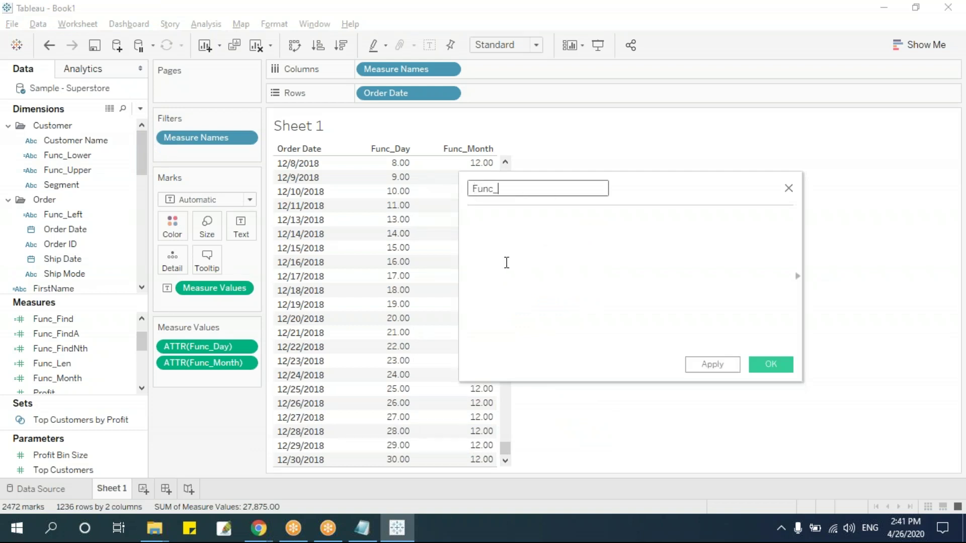
{"action": "type", "text": "Year"}
{"action": "left_click", "coordinate": [506, 263]}
{"action": "type", "text": "year"}
{"action": "key", "text": "Return"}
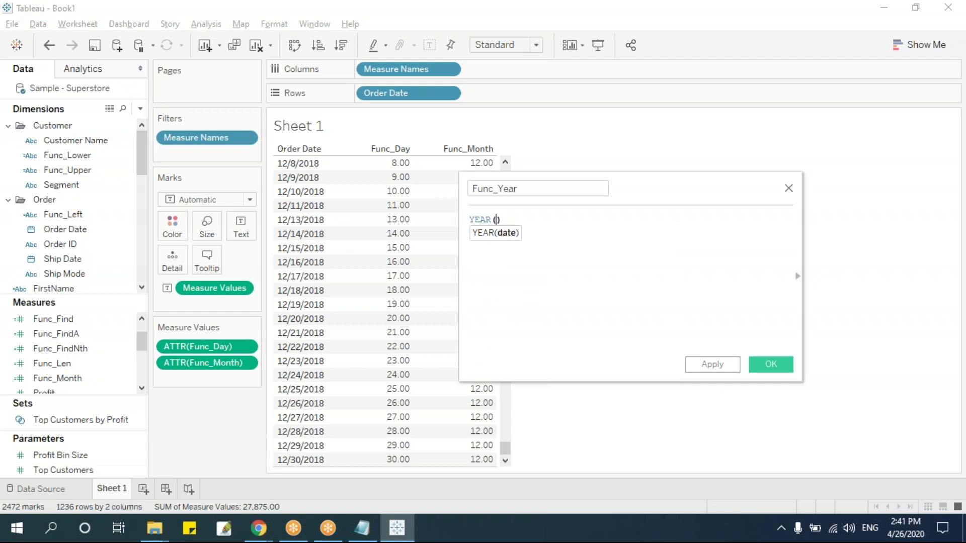
{"action": "type", "text": "or"}
{"action": "key", "text": "Down"}
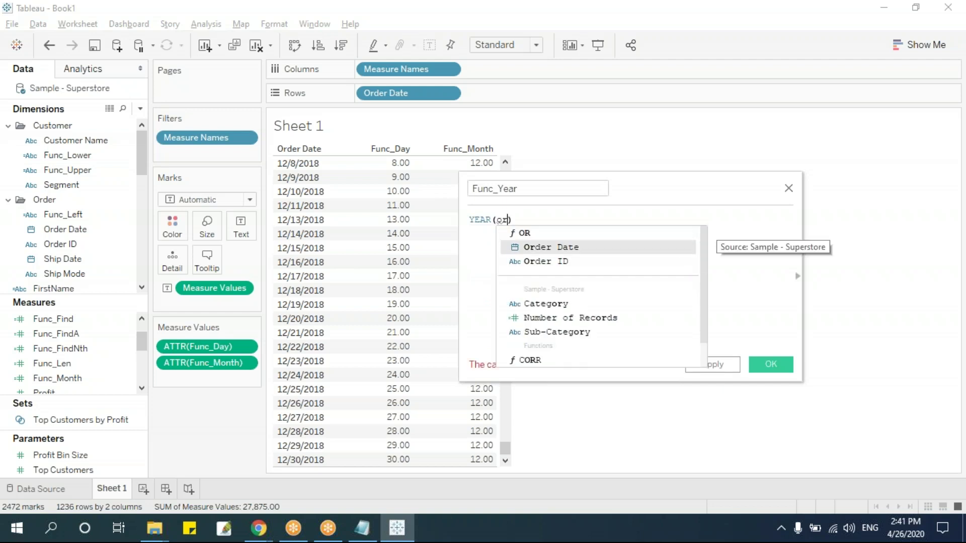
{"action": "key", "text": "Return"}
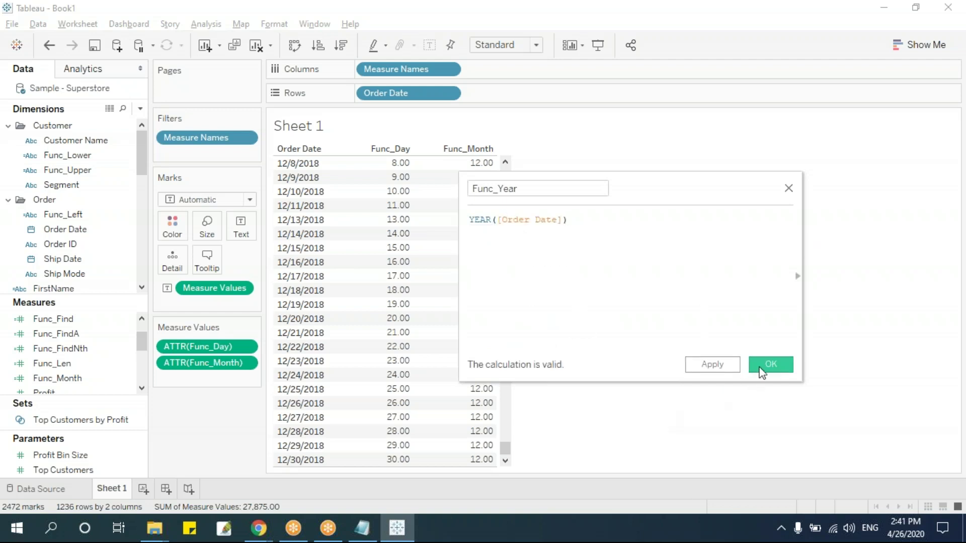
{"action": "left_click", "coordinate": [767, 363]}
Step: Add Func_Year to the table values as an Attribute to check it against the order dates, and clear the worksheet
{"action": "left_click_drag", "start_coordinate": [101, 383], "coordinate": [487, 296]}
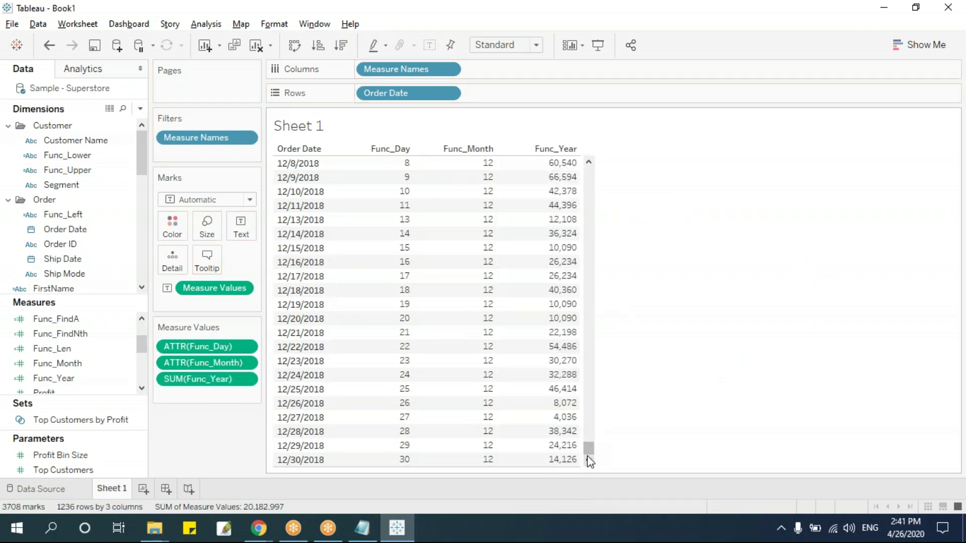
{"action": "left_click_drag", "start_coordinate": [588, 448], "coordinate": [606, 136]}
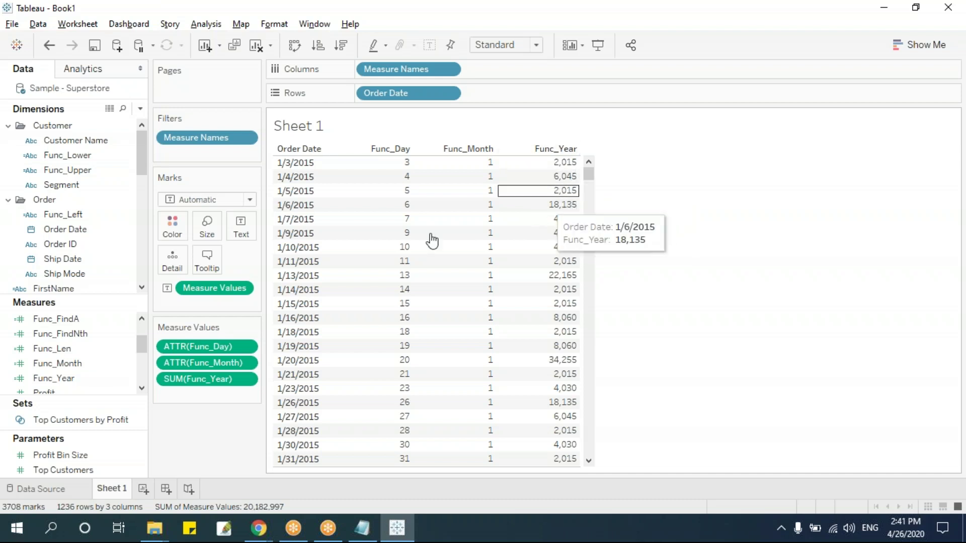
{"action": "left_click", "coordinate": [245, 380]}
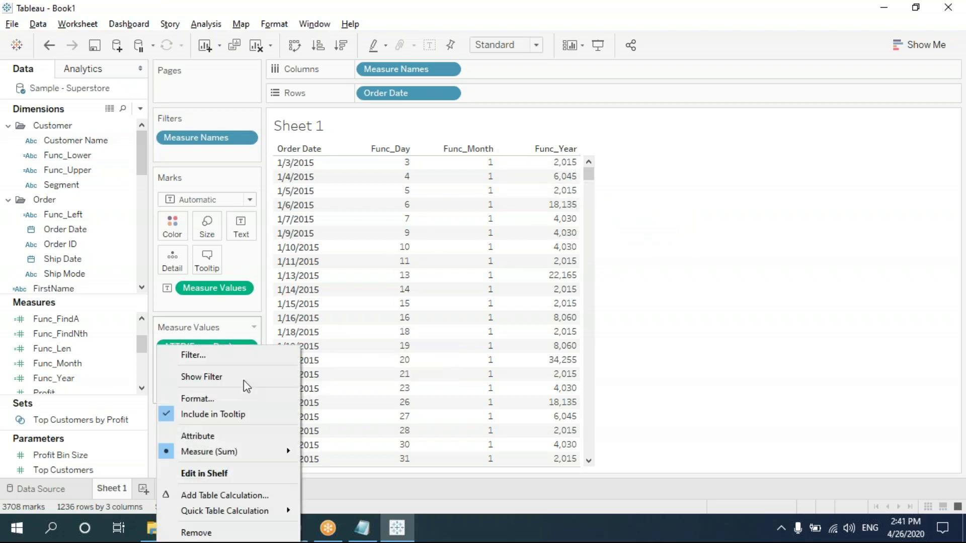
{"action": "left_click", "coordinate": [240, 435]}
{"action": "left_click_drag", "start_coordinate": [591, 312], "coordinate": [589, 171]}
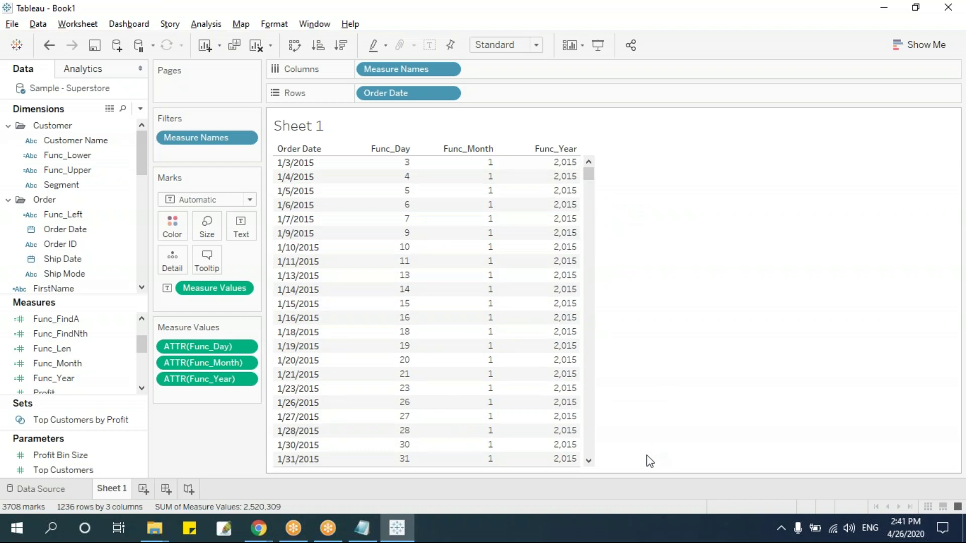
{"action": "key", "text": "alt+shift+BackSpace"}
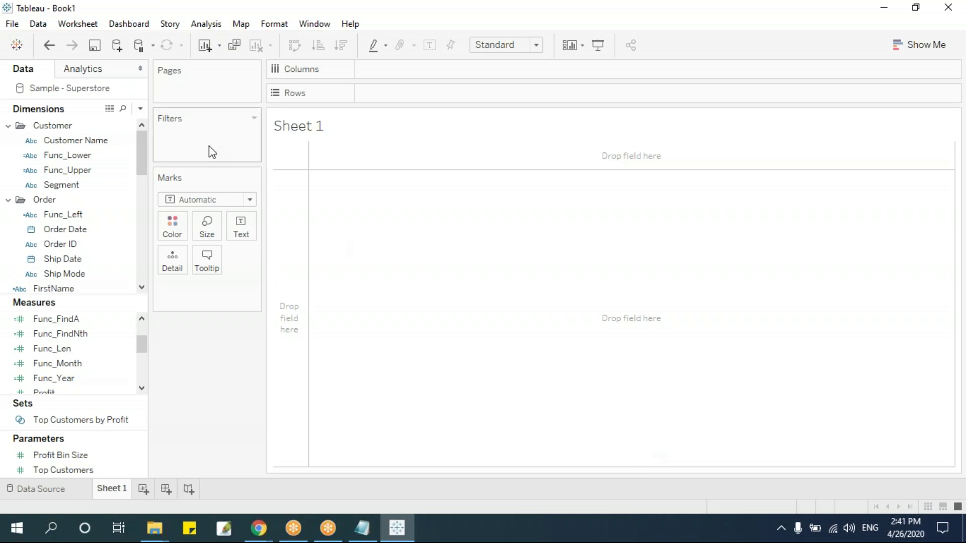
Step: Start a new calculated field named Func_MakeDate and insert the MAKEDATE function in its formula
{"action": "left_click", "coordinate": [141, 108]}
{"action": "left_click", "coordinate": [248, 184]}
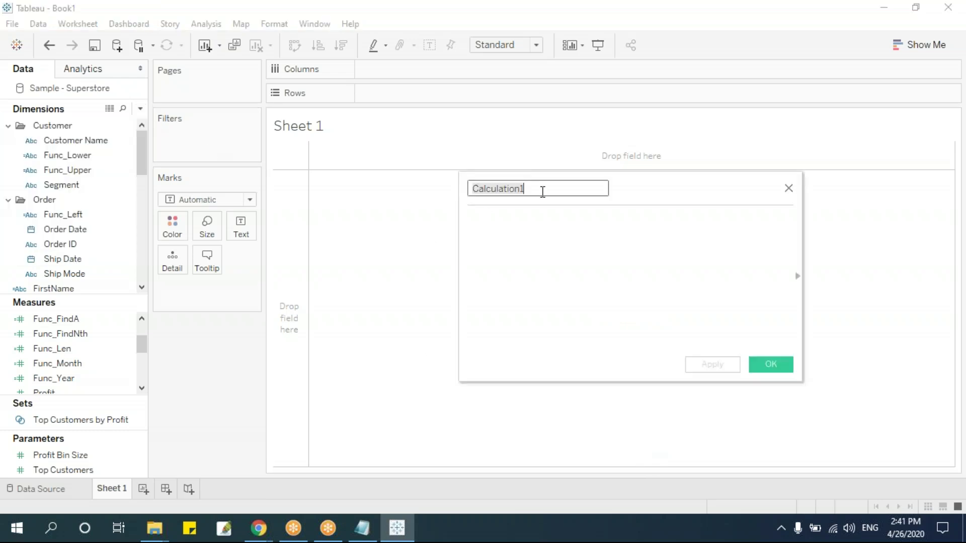
{"action": "type", "text": "Func"}
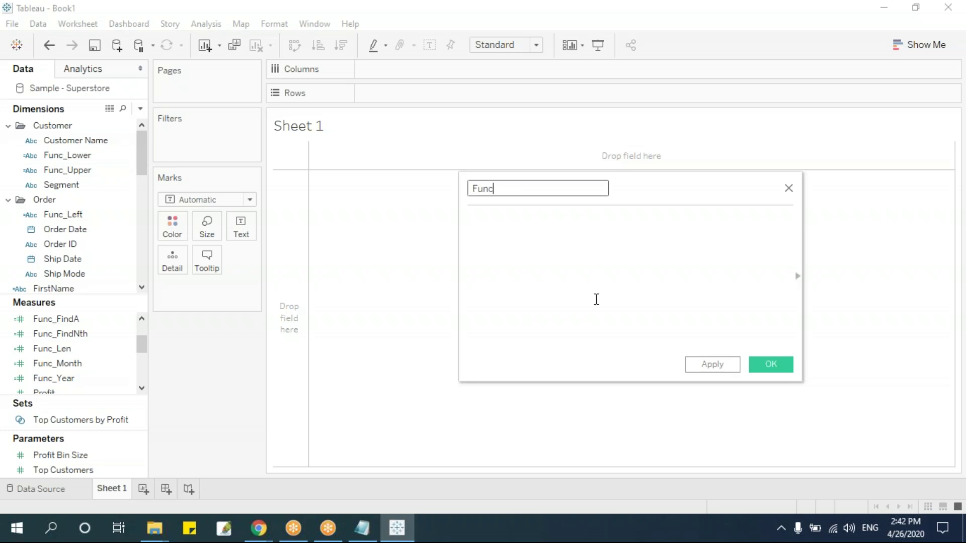
{"action": "type", "text": "_MakeDate"}
{"action": "key", "text": "Tab"}
{"action": "type", "text": "ma"}
{"action": "key", "text": "Return"}
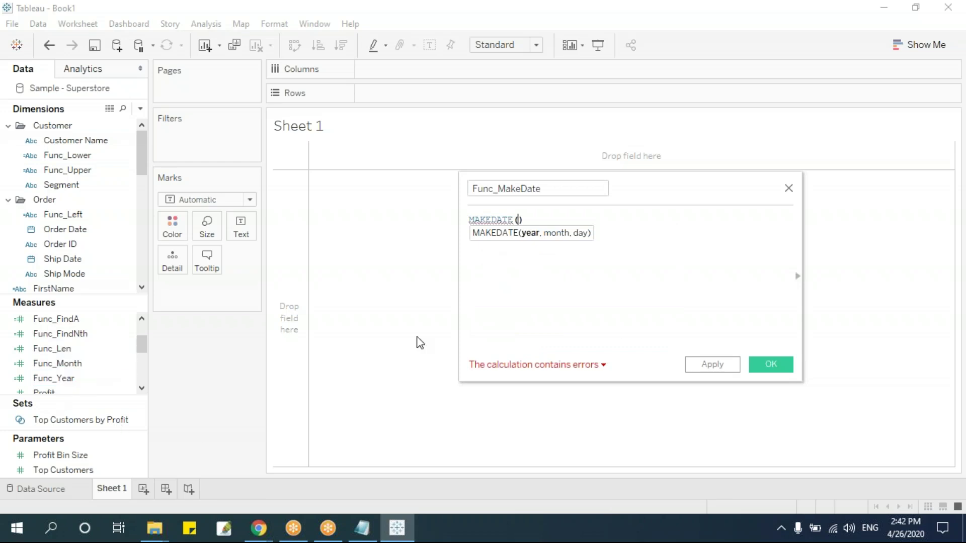
Step: Enter [Func_Year] as the year argument of the MAKEDATE function
{"action": "type", "text": "func"}
{"action": "key", "text": "Escape"}
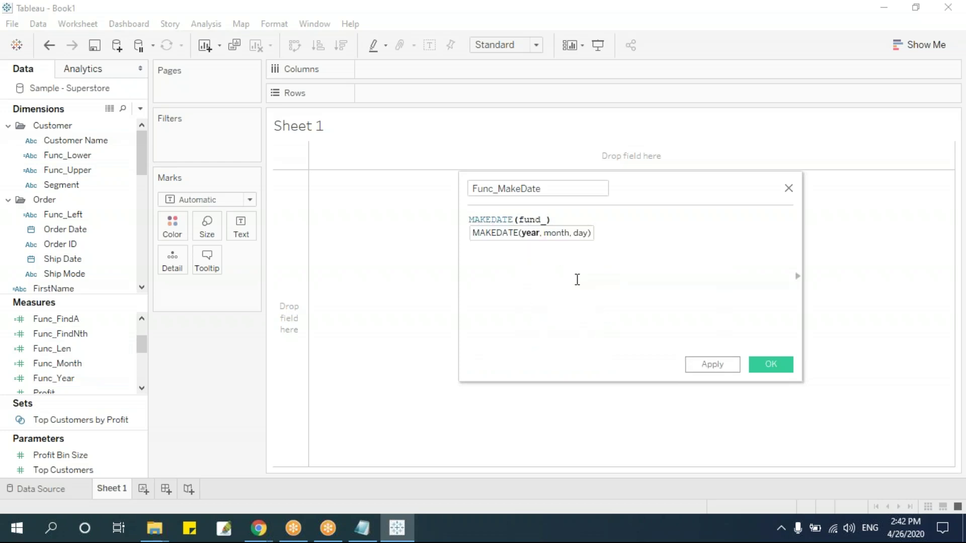
{"action": "key", "text": "ctrl+space"}
{"action": "type", "text": "_"}
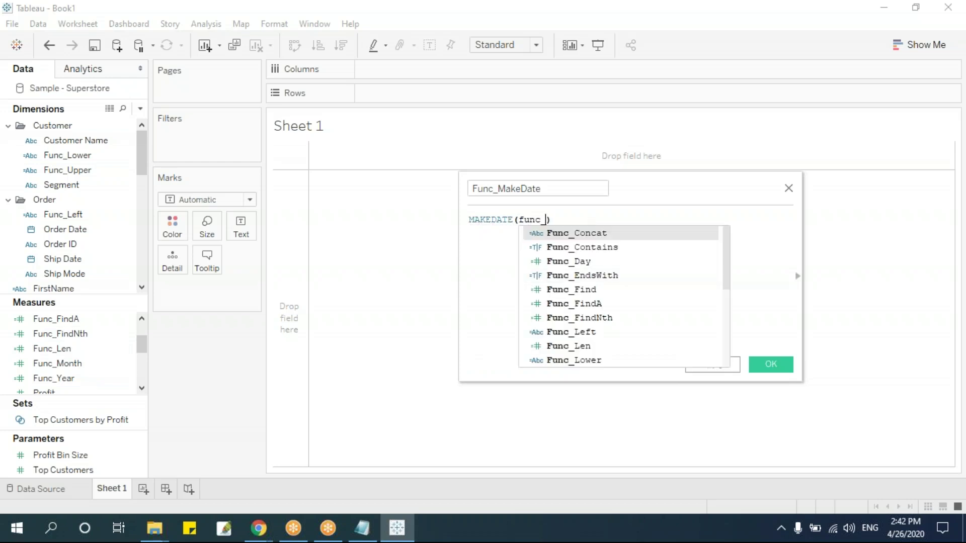
{"action": "type", "text": "ye"}
{"action": "key", "text": "Return"}
{"action": "type", "text": ","}
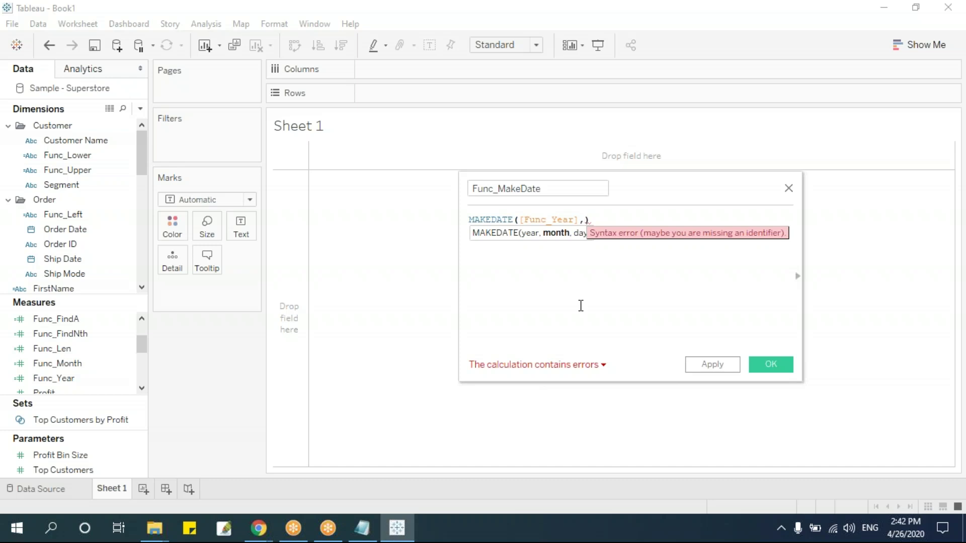
Step: Add [Func_Month] and [Func_Day] as the month and day arguments of MAKEDATE and save the calculated field
{"action": "type", "text": "func"}
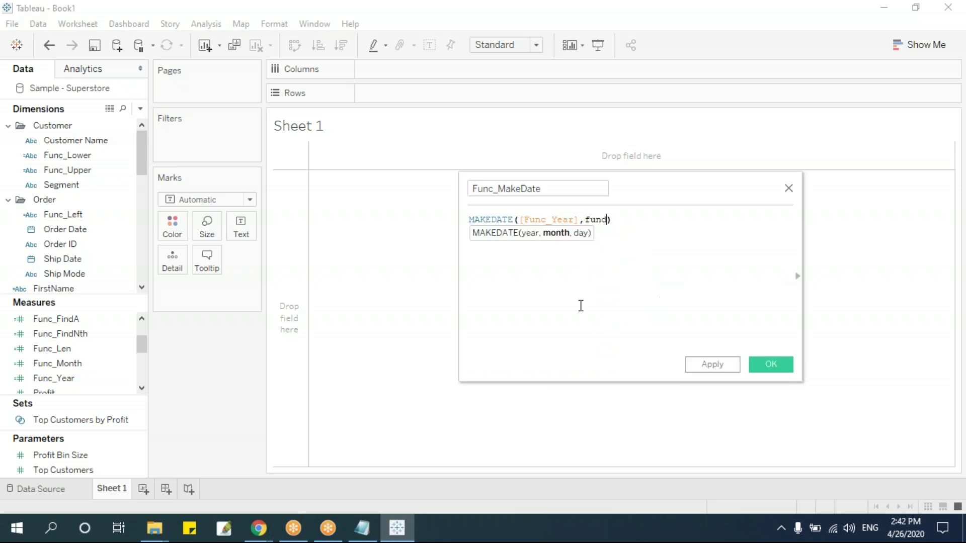
{"action": "type", "text": "_mon"}
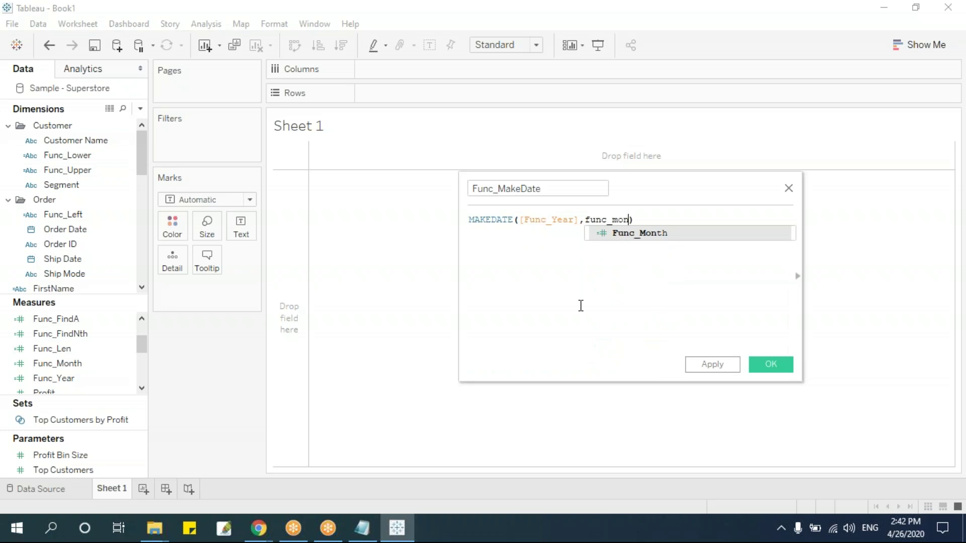
{"action": "key", "text": "Return"}
{"action": "type", "text": ",func"}
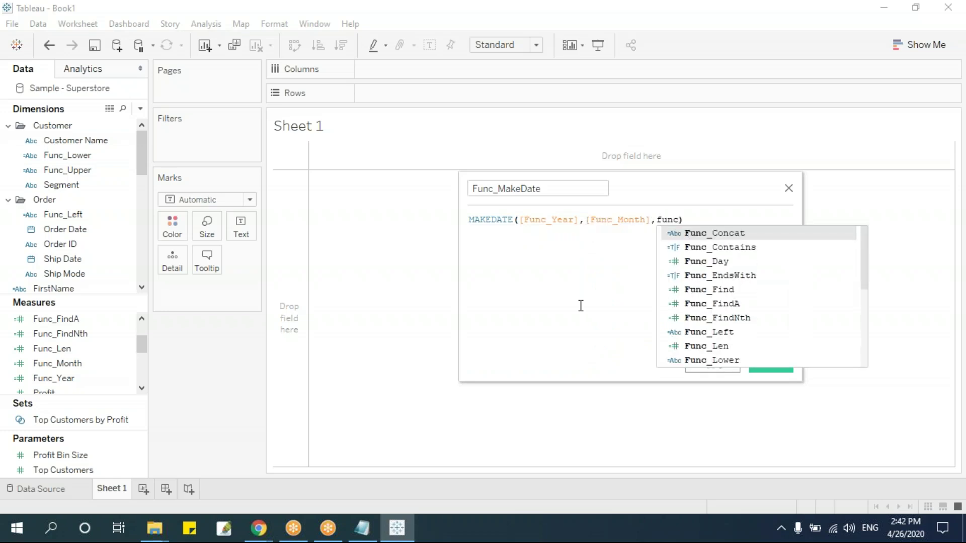
{"action": "type", "text": "_d"}
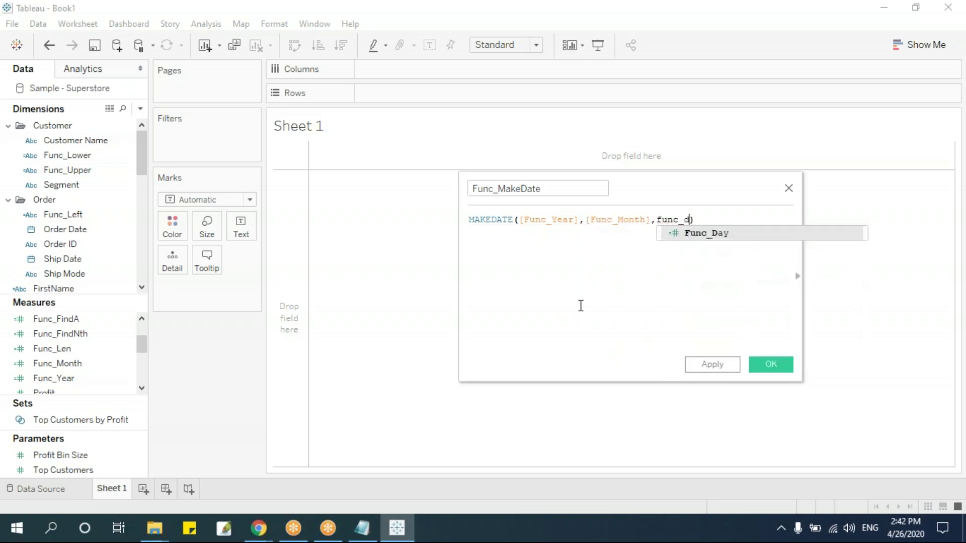
{"action": "key", "text": "Return"}
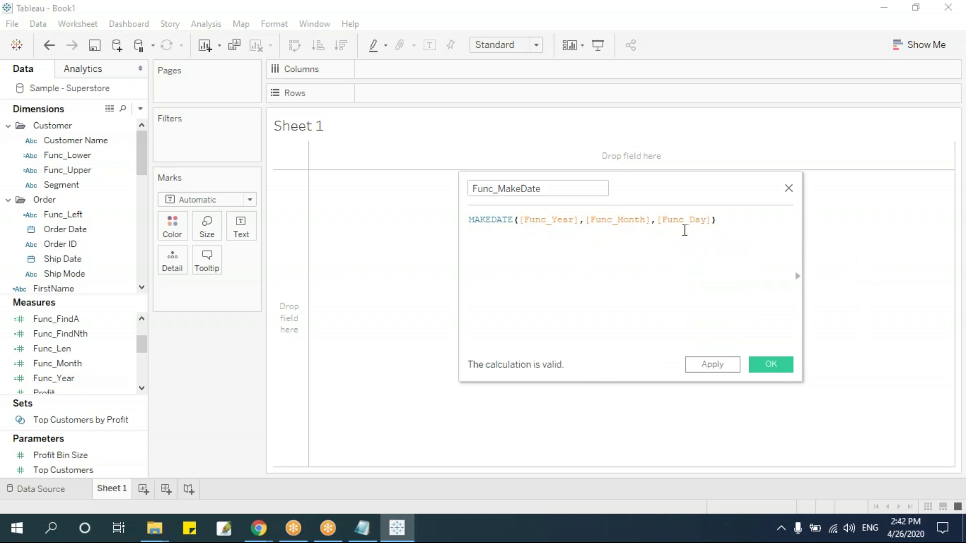
{"action": "left_click_drag", "start_coordinate": [513, 217], "coordinate": [466, 217]}
{"action": "left_click", "coordinate": [553, 272]}
{"action": "left_click", "coordinate": [771, 364]}
Step: Add Func_MakeDate to the rows and show it as discrete exact dates
{"action": "left_click_drag", "start_coordinate": [74, 272], "coordinate": [16, 285]}
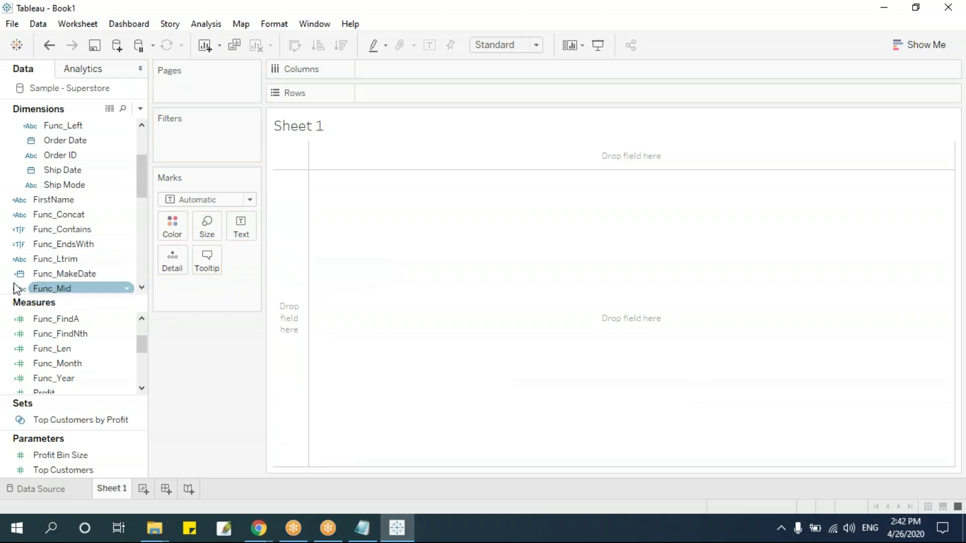
{"action": "left_click", "coordinate": [29, 273]}
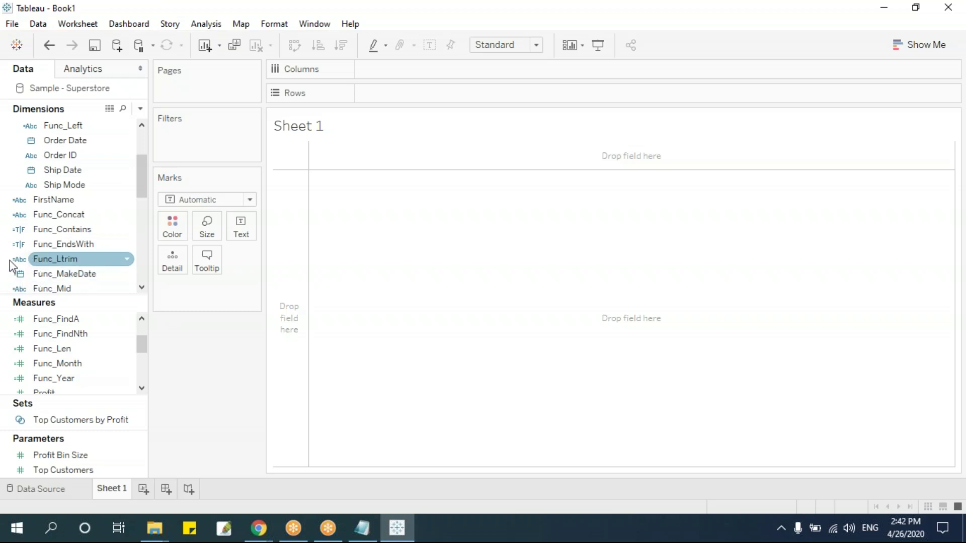
{"action": "left_click_drag", "start_coordinate": [61, 274], "coordinate": [419, 94]}
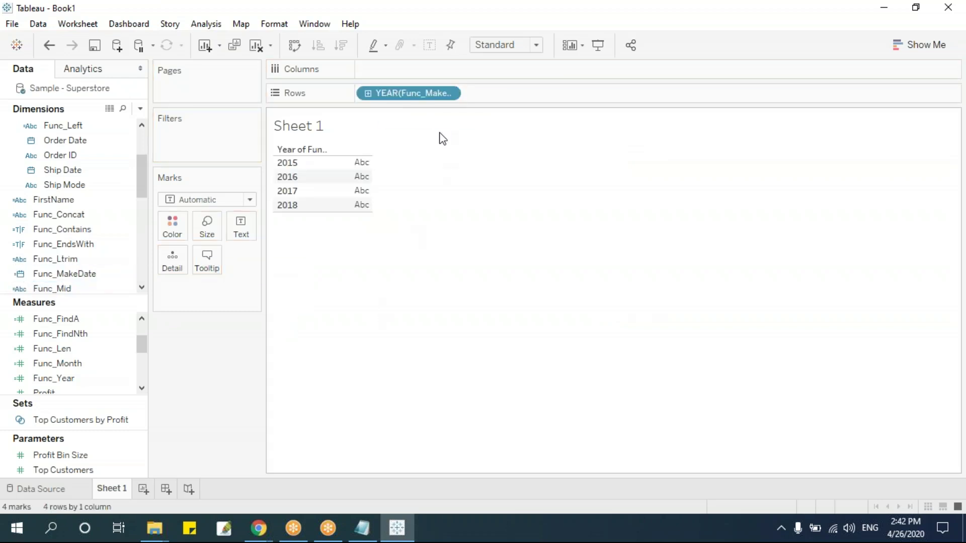
{"action": "left_click", "coordinate": [452, 94]}
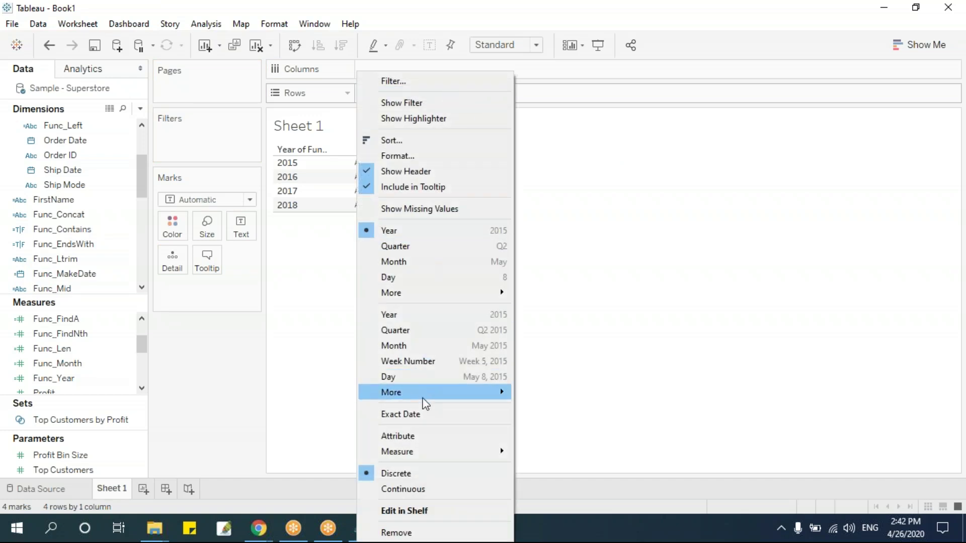
{"action": "left_click", "coordinate": [426, 418]}
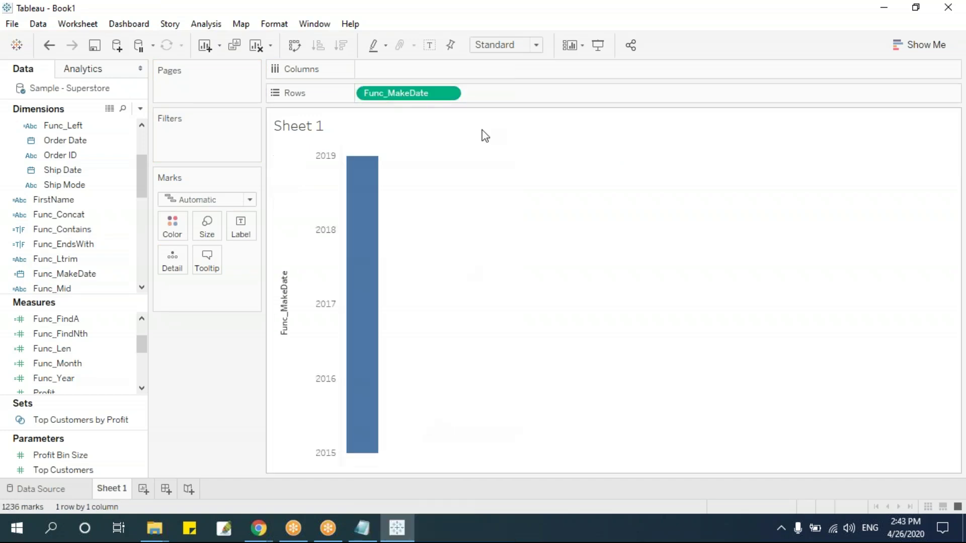
{"action": "left_click", "coordinate": [451, 94]}
{"action": "left_click", "coordinate": [407, 467]}
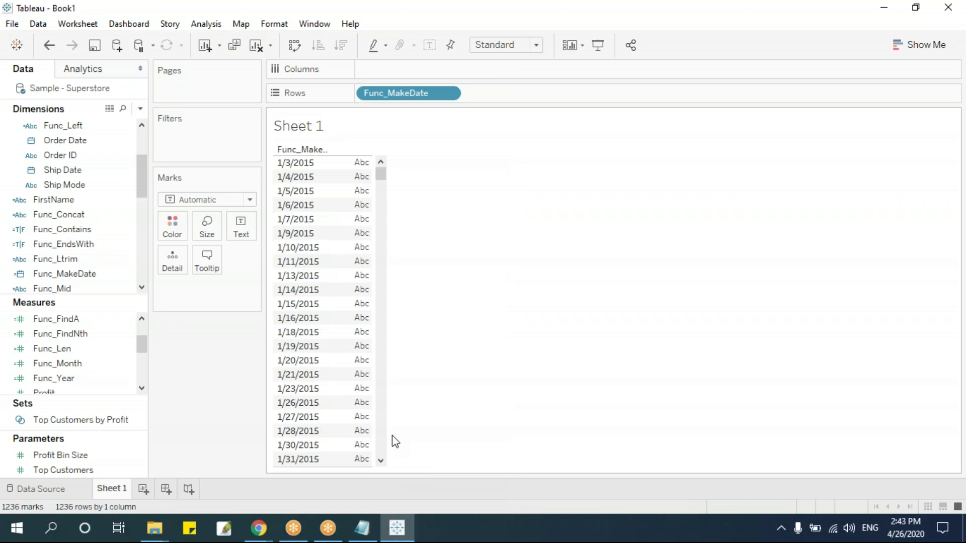
Step: Add Order Date to the rows as discrete exact dates to compare it with Func_MakeDate, and clear the worksheet
{"action": "left_click_drag", "start_coordinate": [78, 143], "coordinate": [513, 97]}
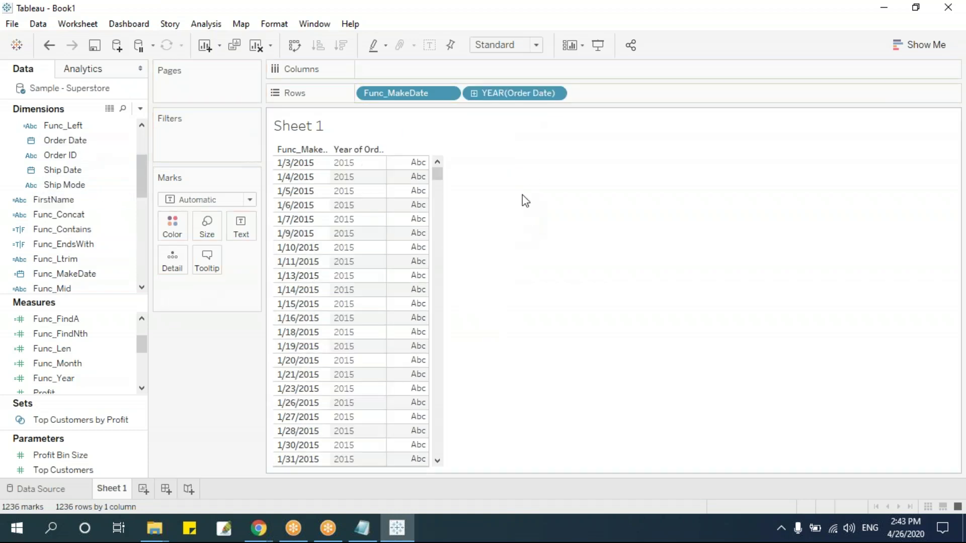
{"action": "left_click", "coordinate": [558, 94]}
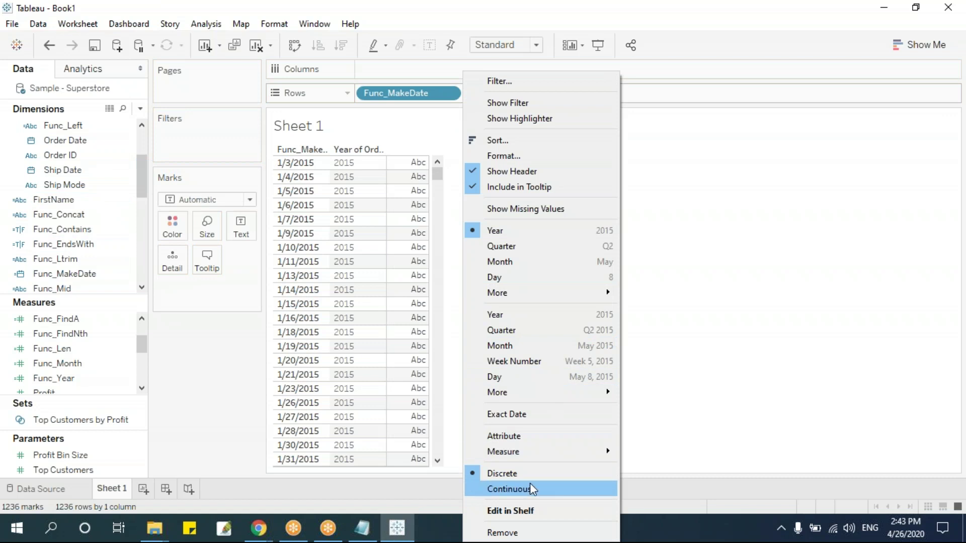
{"action": "left_click", "coordinate": [530, 414]}
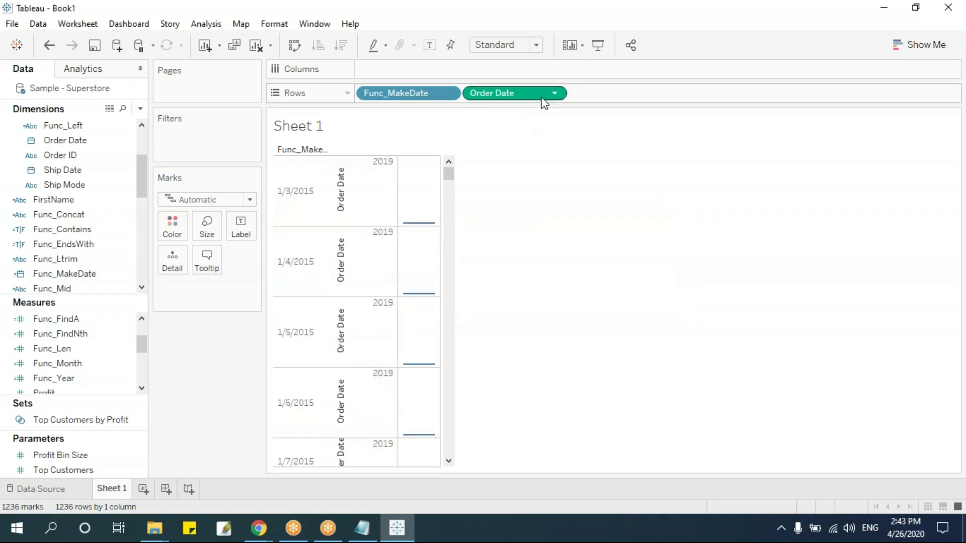
{"action": "left_click", "coordinate": [556, 95]}
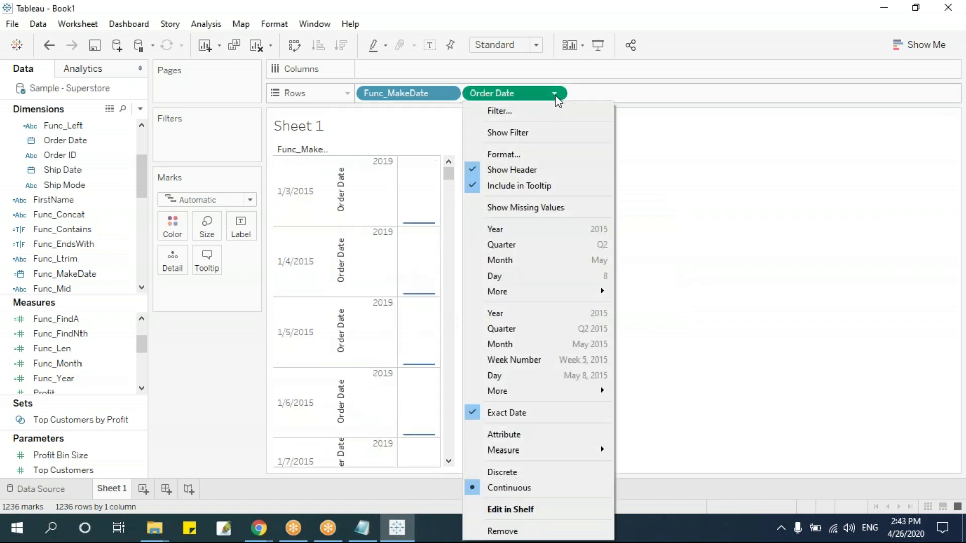
{"action": "left_click", "coordinate": [507, 473]}
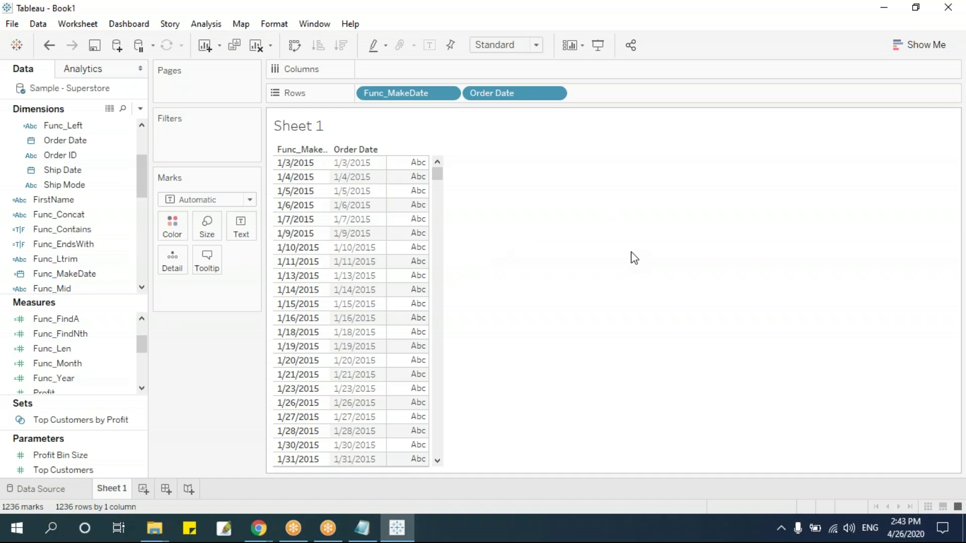
{"action": "key", "text": "alt+shift+BackSpace"}
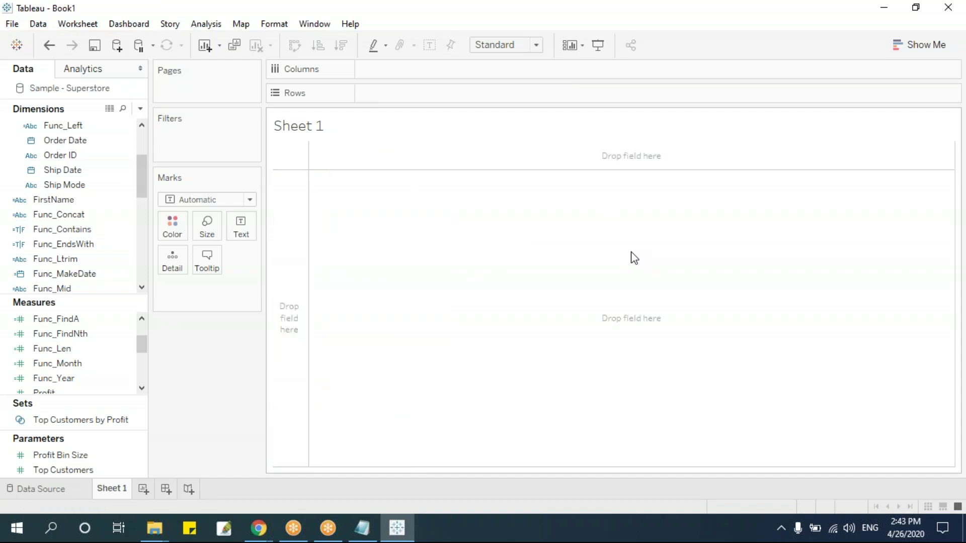
Step: Switch to the Tableau Functions notes in Notepad and insert blank lines above the Func_DateAdd and Func_Today lines
{"action": "key", "text": "alt+Tab"}
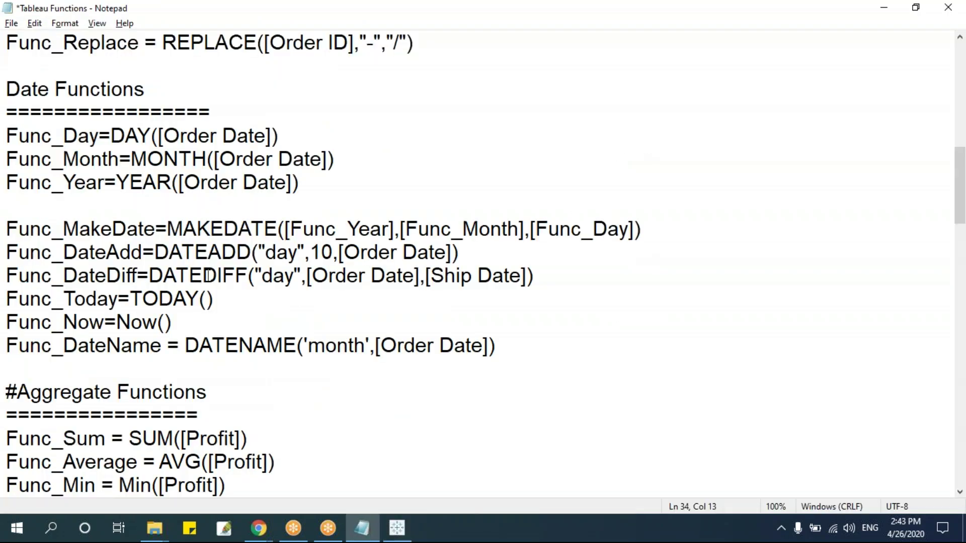
{"action": "left_click", "coordinate": [7, 252]}
{"action": "key", "text": "Return"}
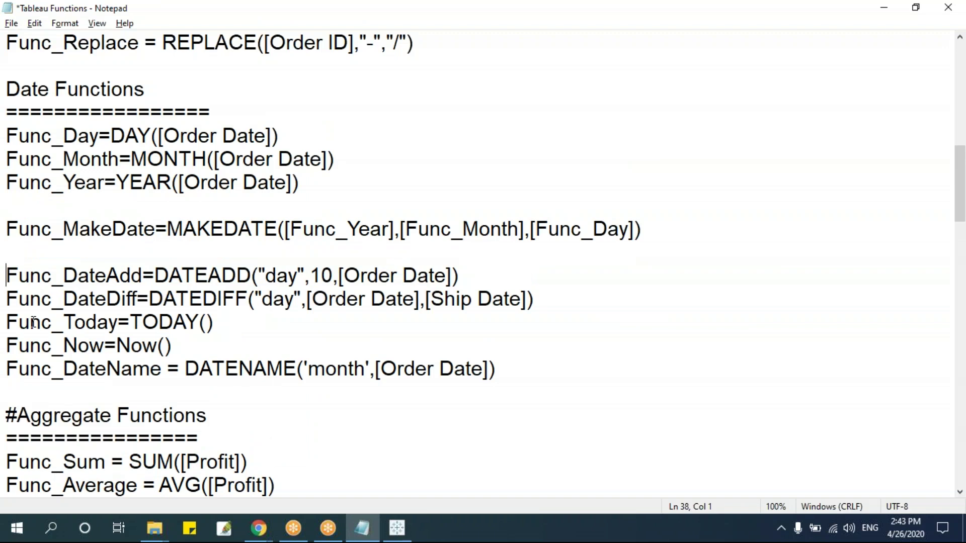
{"action": "left_click", "coordinate": [7, 322]}
{"action": "key", "text": "Return"}
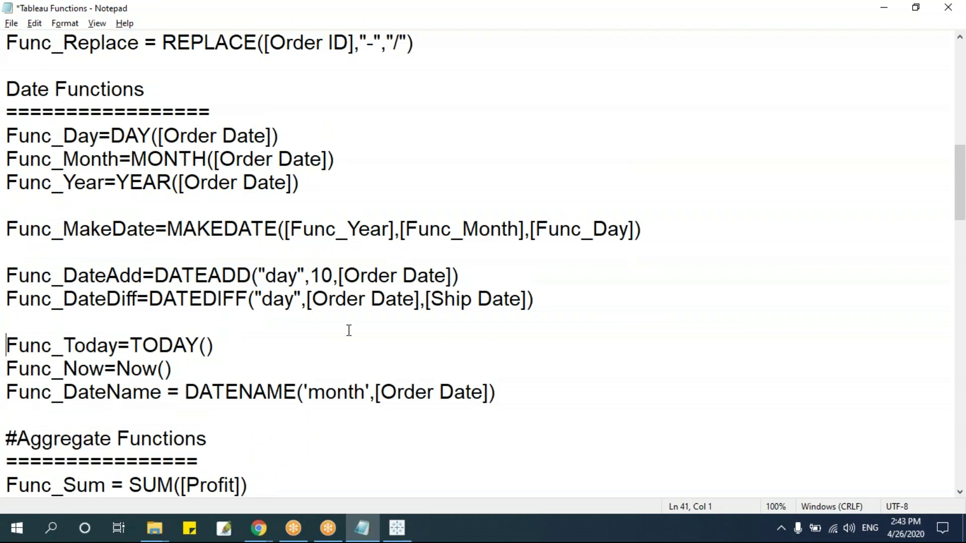
Step: Examine the arguments of the DATEADD and DATEDIFF formulas in the notes, including date part, interval and date fields
{"action": "left_click", "coordinate": [222, 279]}
{"action": "left_click", "coordinate": [390, 275]}
{"action": "left_click_drag", "start_coordinate": [310, 275], "coordinate": [327, 276]}
{"action": "left_click_drag", "start_coordinate": [265, 275], "coordinate": [298, 275]}
{"action": "left_click", "coordinate": [277, 275]}
{"action": "left_click_drag", "start_coordinate": [265, 275], "coordinate": [298, 276]}
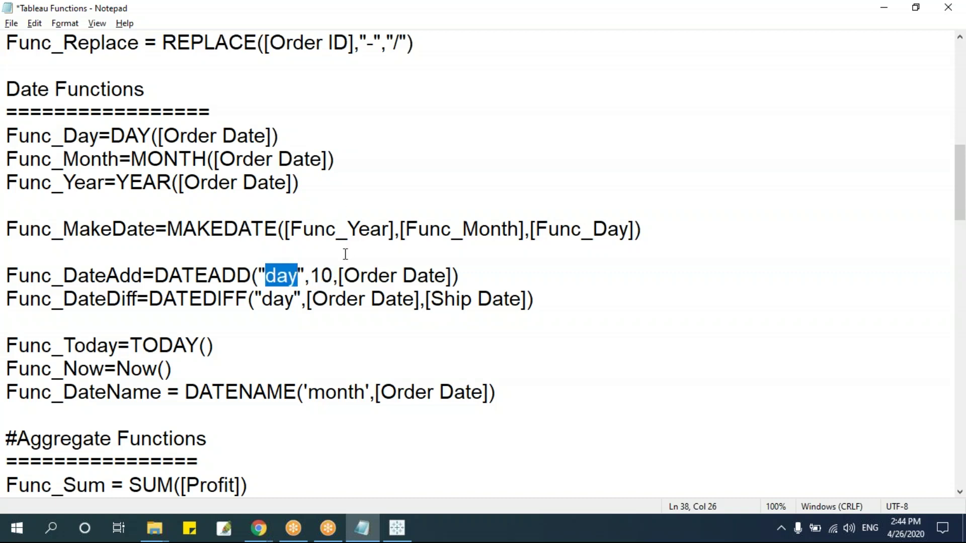
{"action": "left_click_drag", "start_coordinate": [313, 274], "coordinate": [333, 275]}
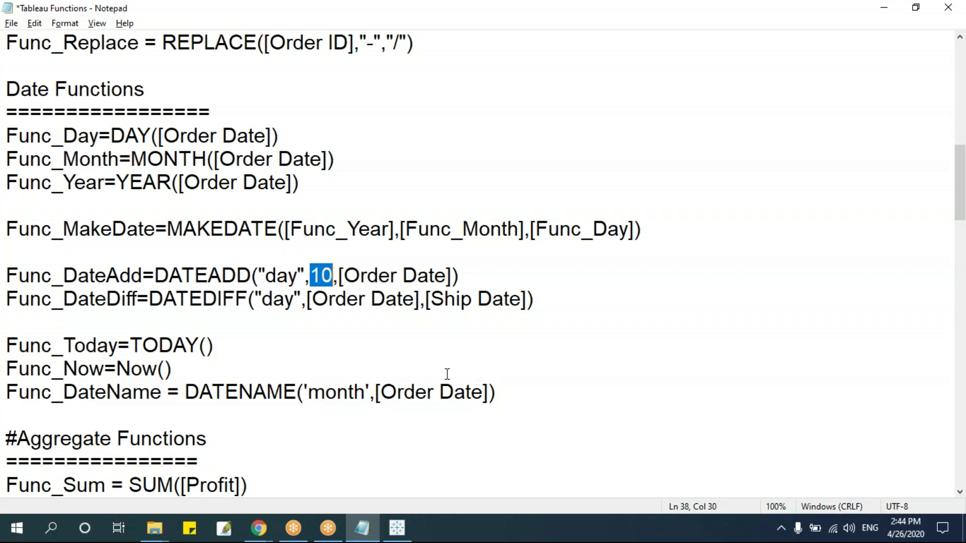
{"action": "left_click", "coordinate": [361, 276]}
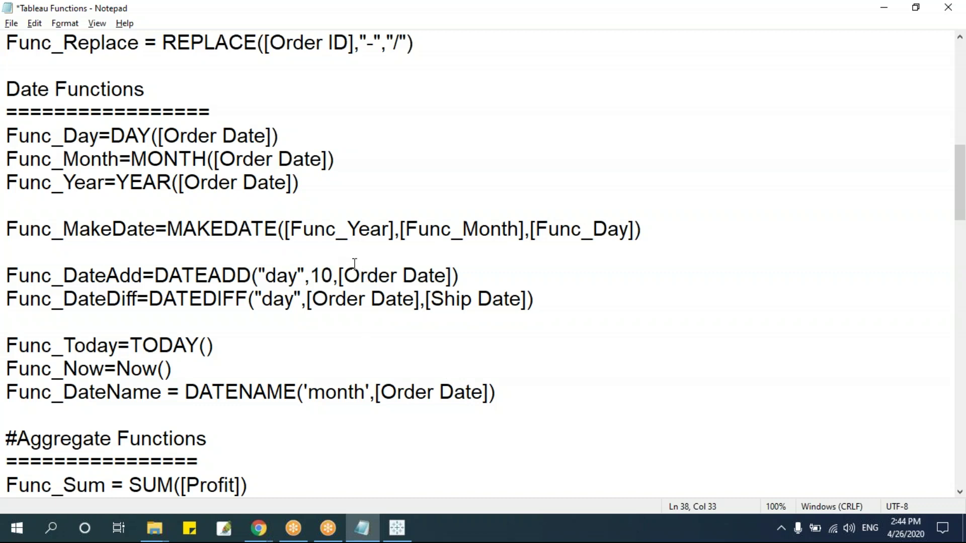
{"action": "left_click_drag", "start_coordinate": [150, 298], "coordinate": [250, 301]}
{"action": "left_click", "coordinate": [361, 302]}
{"action": "left_click", "coordinate": [273, 300]}
{"action": "left_click_drag", "start_coordinate": [308, 301], "coordinate": [525, 301]}
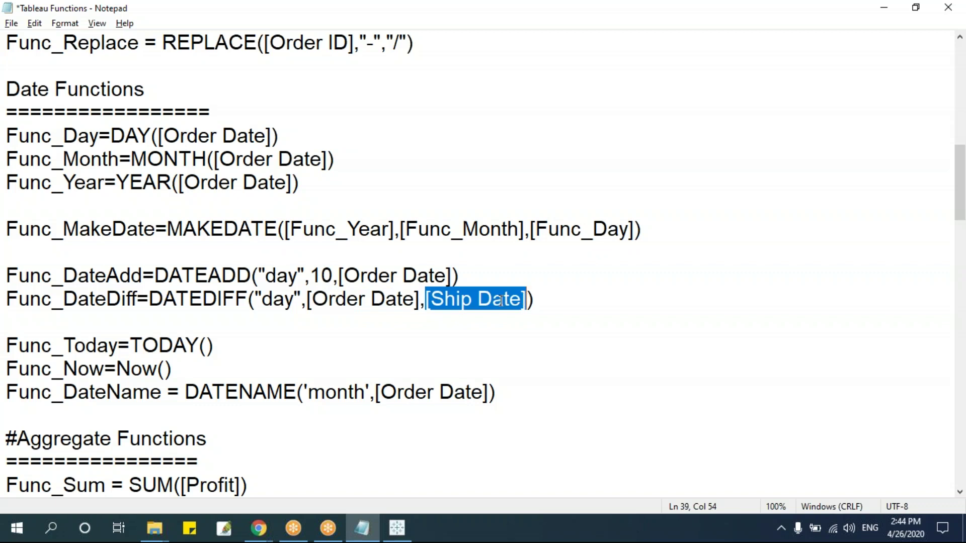
Step: Switch to Tableau and start a new calculated field named Func_DateAdd
{"action": "key", "text": "alt+Tab"}
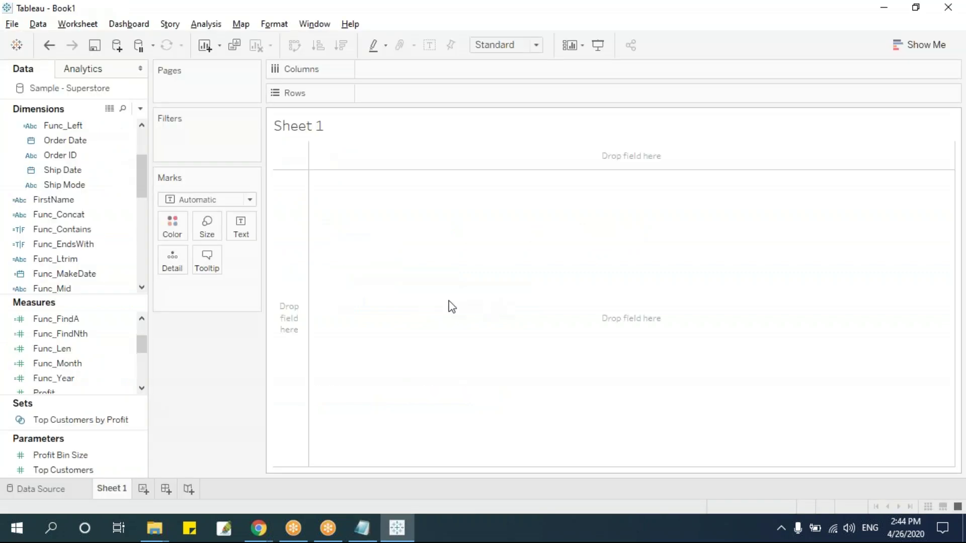
{"action": "left_click", "coordinate": [140, 109]}
{"action": "left_click", "coordinate": [134, 124]}
{"action": "left_click_drag", "start_coordinate": [559, 190], "coordinate": [434, 191]}
{"action": "type", "text": "Func_DateAdd"}
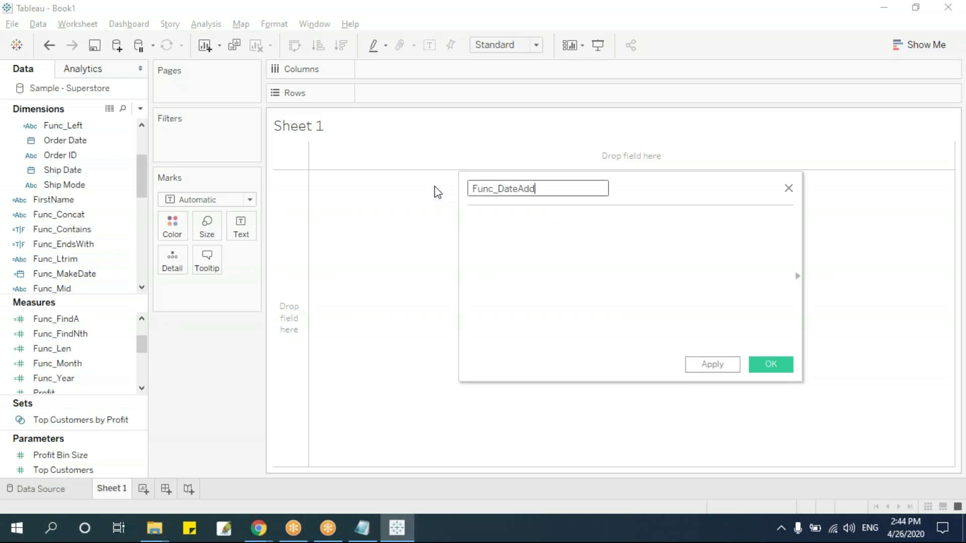
{"action": "key", "text": "Tab"}
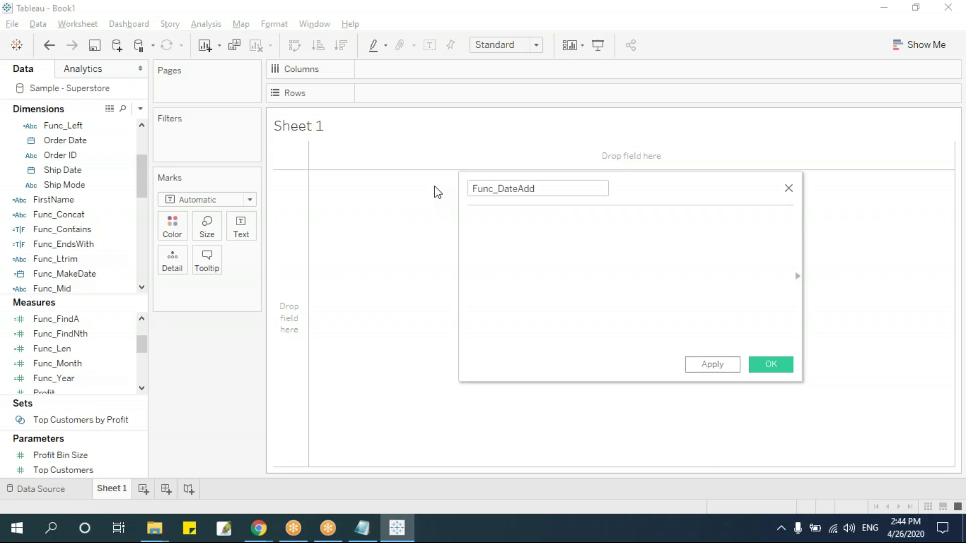
Step: Enter the formula DATEADD('day',10,[Order Date]) for Func_DateAdd and save the calculated field
{"action": "key", "text": "ctrl+space"}
{"action": "key", "text": "Escape"}
{"action": "type", "text": "date"}
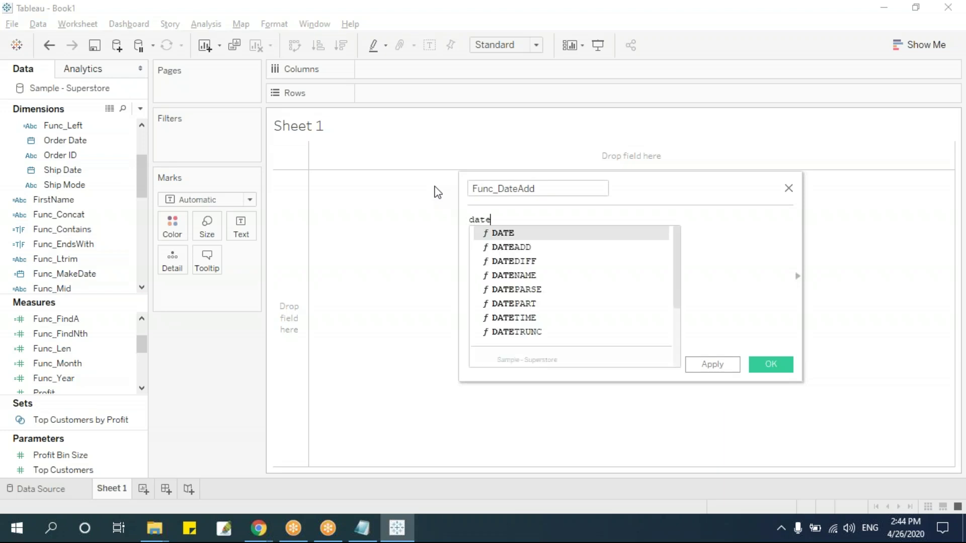
{"action": "key", "text": "Down"}
{"action": "key", "text": "Return"}
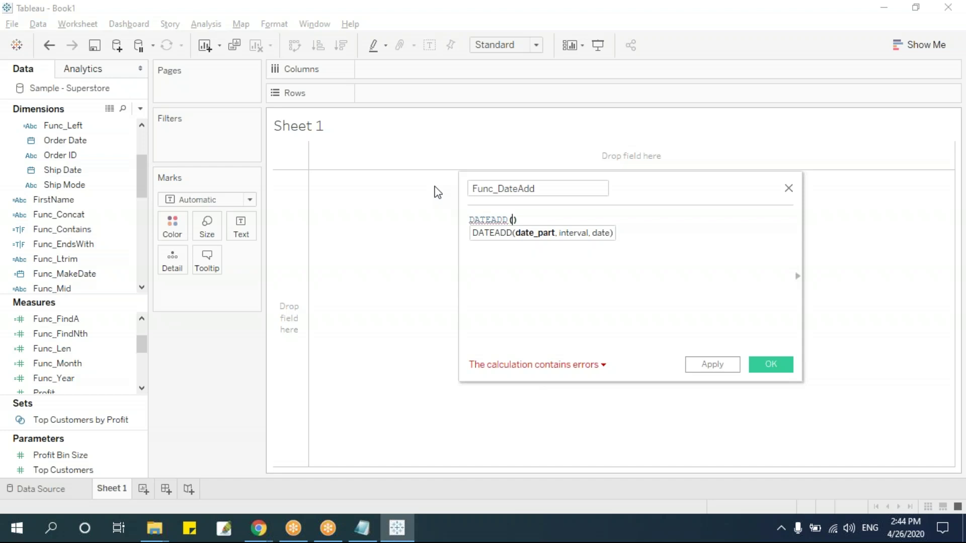
{"action": "type", "text": "'day',"}
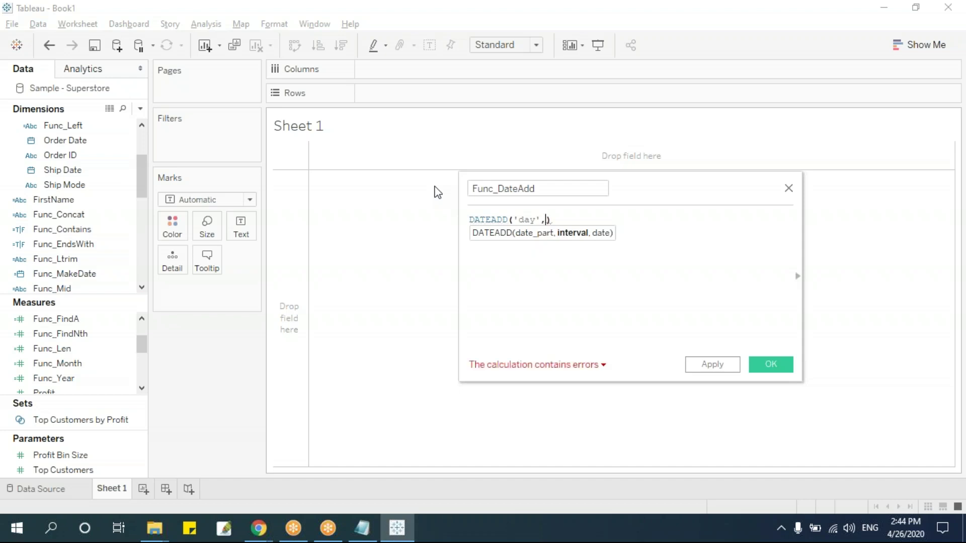
{"action": "type", "text": "10"}
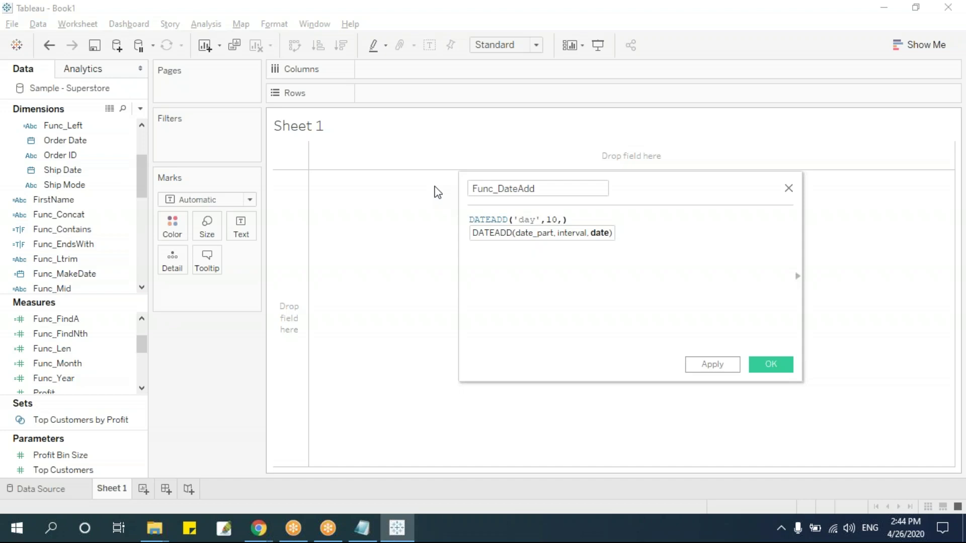
{"action": "type", "text": ",order"}
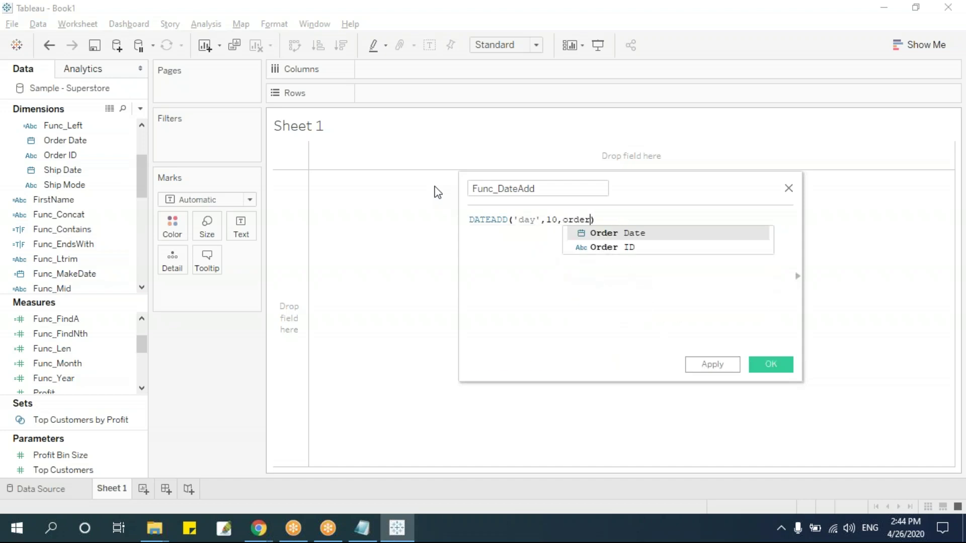
{"action": "key", "text": "Return"}
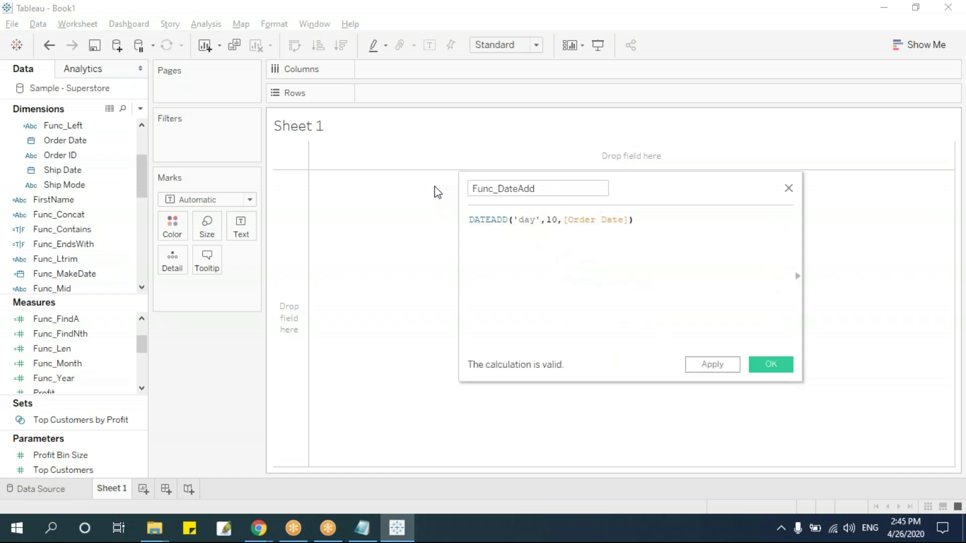
{"action": "left_click", "coordinate": [770, 364]}
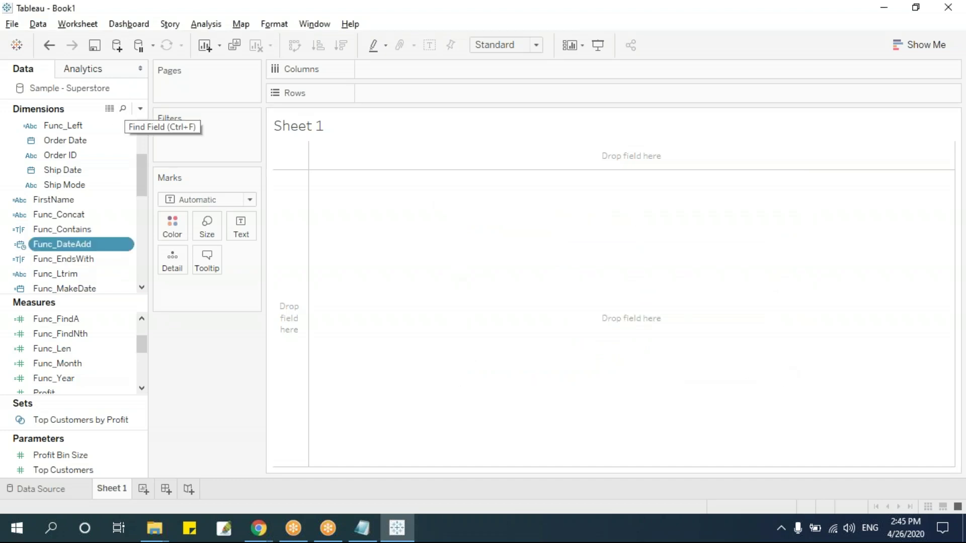
Step: Add Order Date to the rows and show it as discrete exact dates
{"action": "left_click_drag", "start_coordinate": [86, 145], "coordinate": [431, 96]}
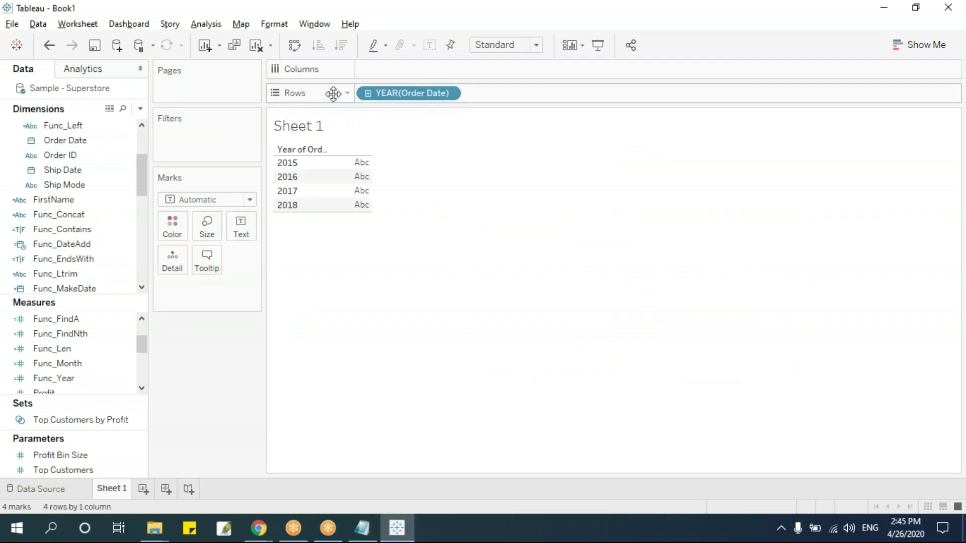
{"action": "left_click", "coordinate": [453, 93]}
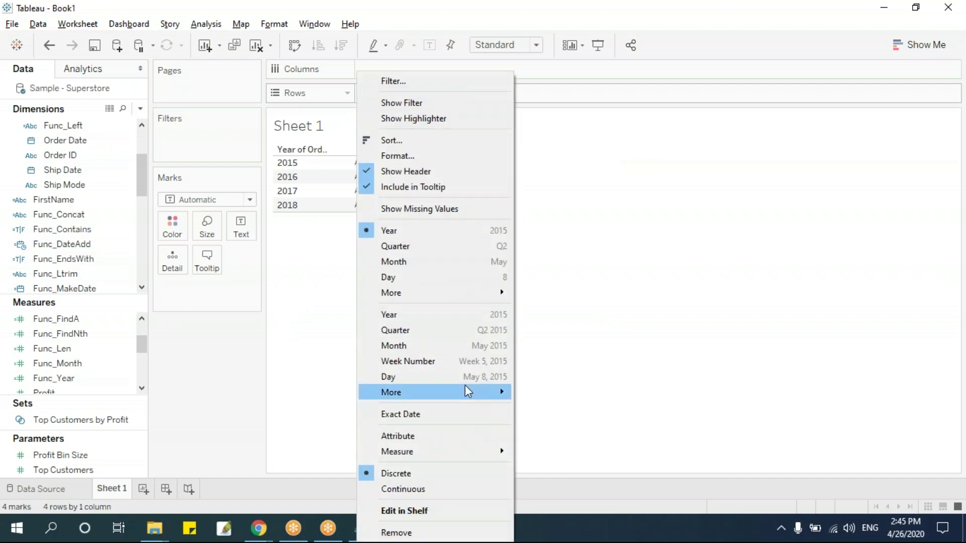
{"action": "left_click", "coordinate": [433, 417]}
{"action": "left_click", "coordinate": [452, 94]}
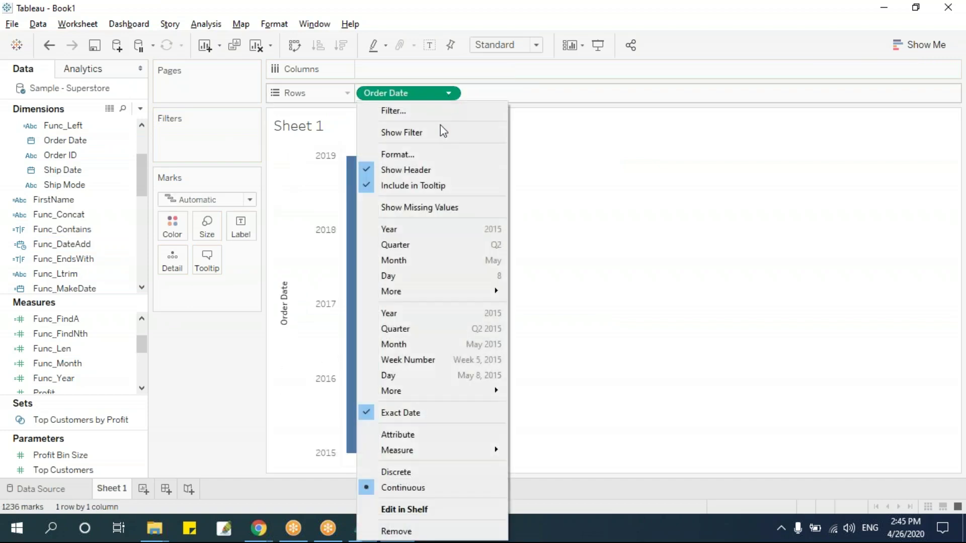
{"action": "left_click", "coordinate": [435, 476]}
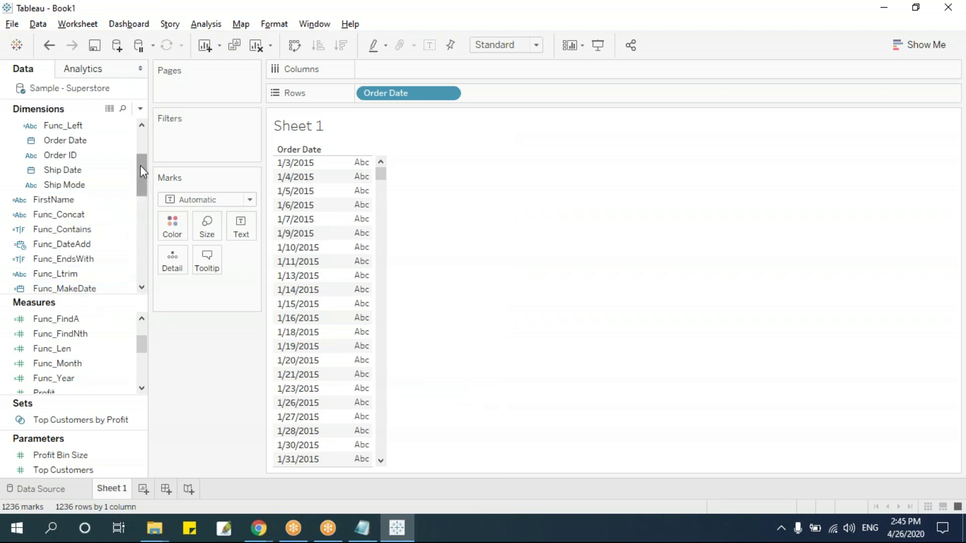
Step: Add Func_DateAdd to the rows after Order Date and show it as discrete exact dates
{"action": "left_click_drag", "start_coordinate": [141, 164], "coordinate": [141, 174]}
{"action": "left_click", "coordinate": [70, 215]}
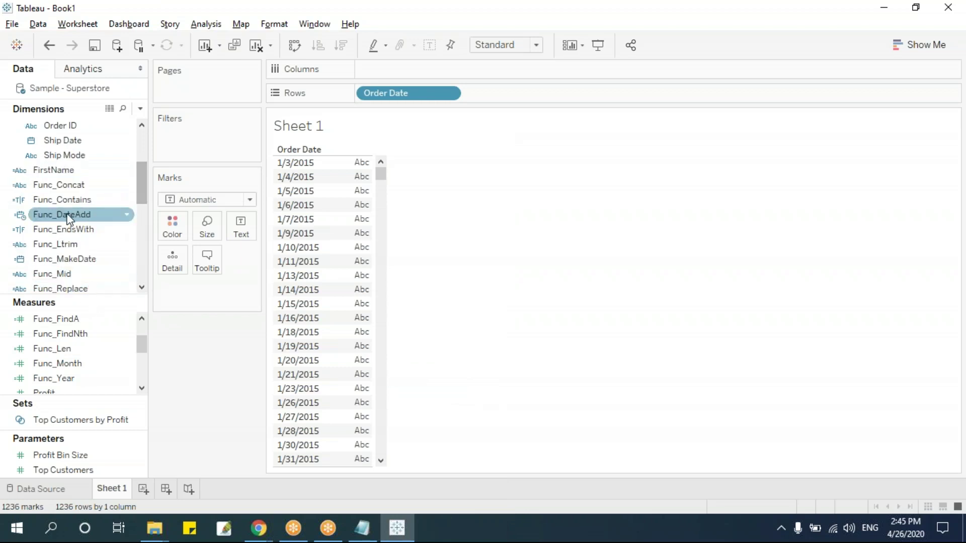
{"action": "left_click_drag", "start_coordinate": [74, 215], "coordinate": [363, 282]}
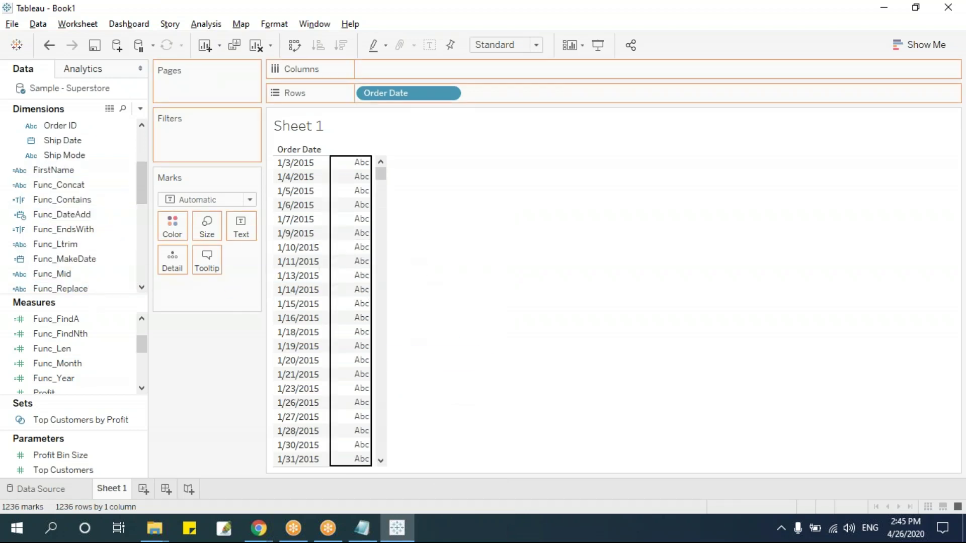
{"action": "left_click_drag", "start_coordinate": [486, 351], "coordinate": [486, 347]}
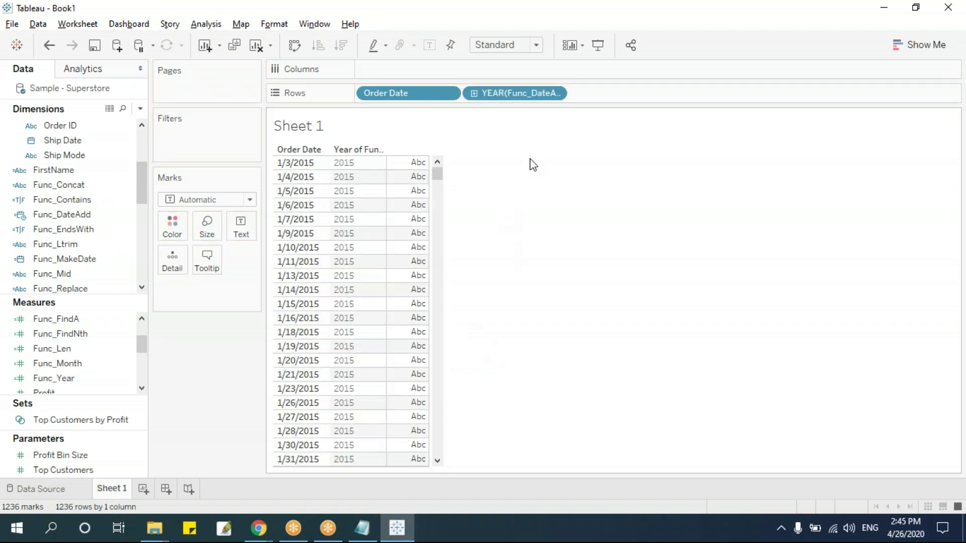
{"action": "left_click", "coordinate": [558, 95]}
{"action": "left_click", "coordinate": [524, 414]}
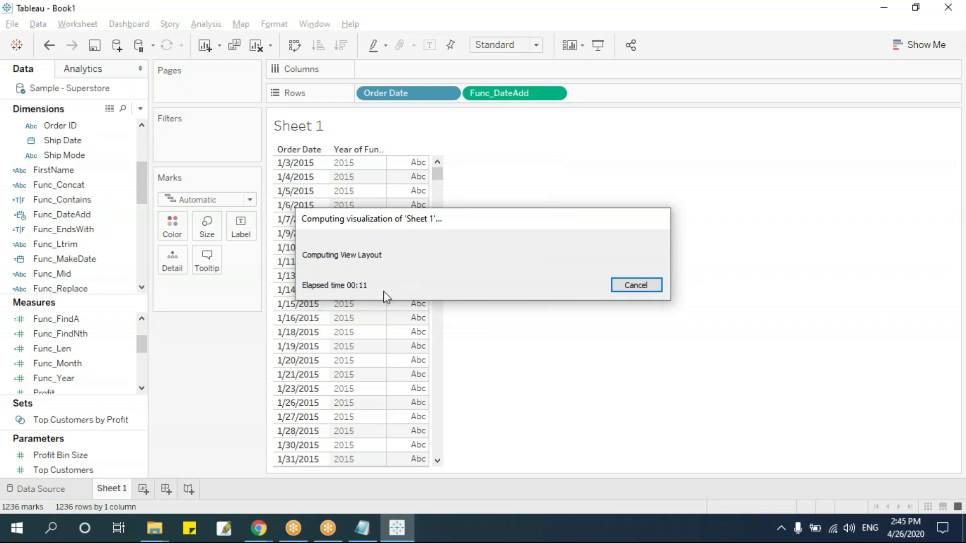
{"action": "left_click", "coordinate": [554, 94]}
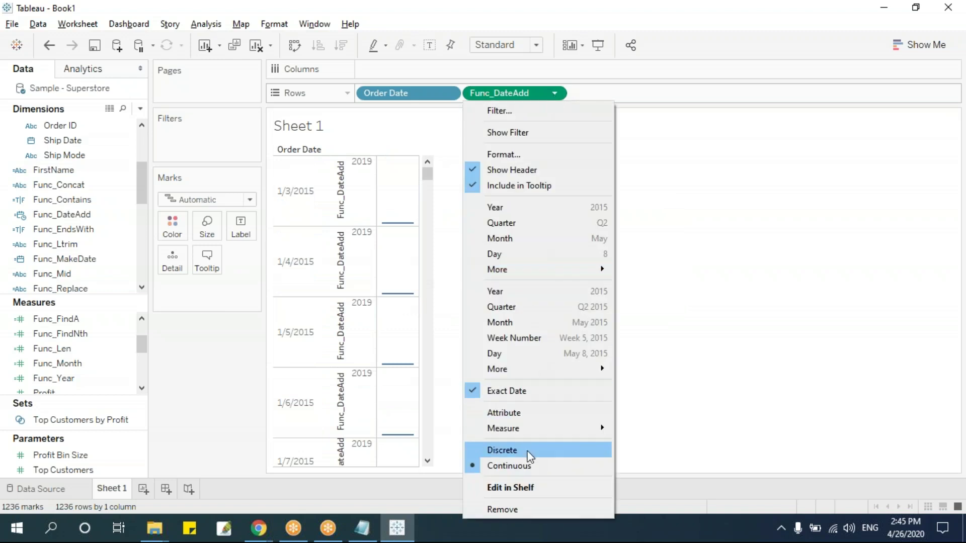
{"action": "left_click", "coordinate": [529, 451]}
Step: Compare the Order Date and Func_DateAdd values row by row, including dates that cross a month end
{"action": "left_click", "coordinate": [282, 162]}
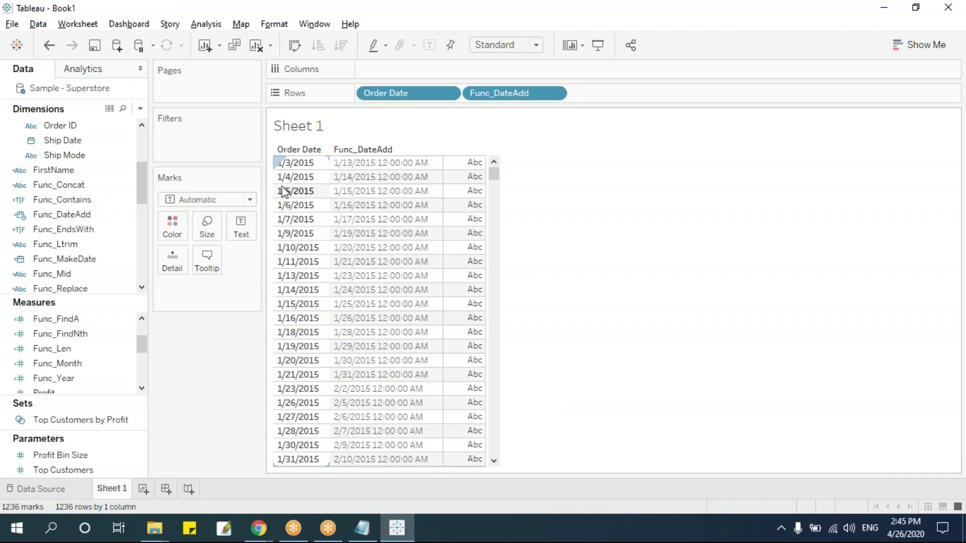
{"action": "scroll", "coordinate": [351, 320], "scroll_direction": "down", "scroll_amount": 10}
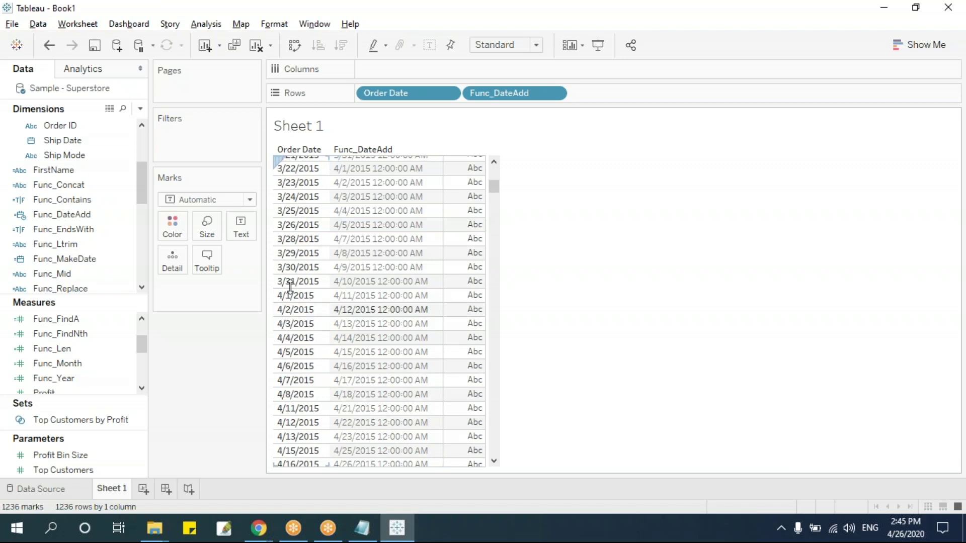
{"action": "scroll", "coordinate": [351, 307], "scroll_direction": "down", "scroll_amount": 8}
{"action": "scroll", "coordinate": [351, 307], "scroll_direction": "down", "scroll_amount": 15}
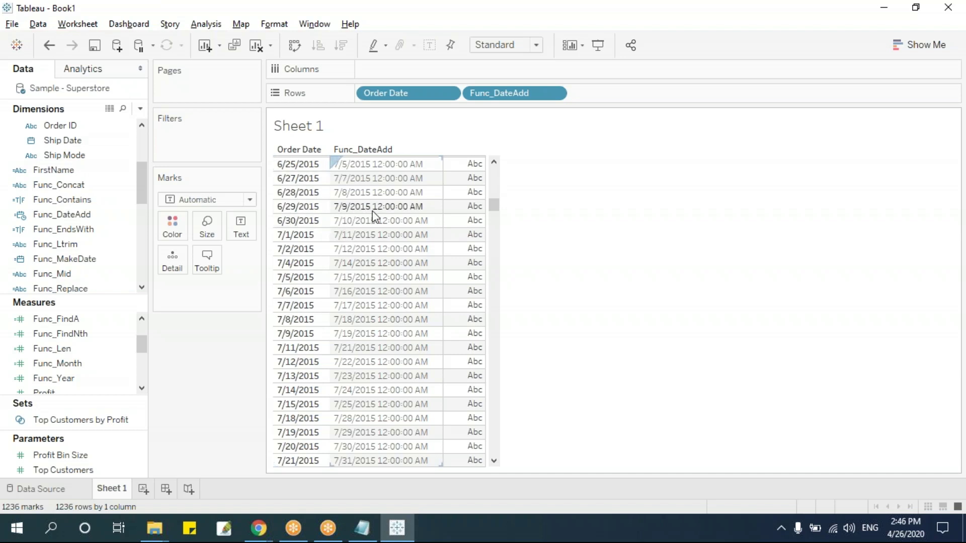
{"action": "scroll", "coordinate": [438, 334], "scroll_direction": "up", "scroll_amount": 10}
{"action": "scroll", "coordinate": [437, 334], "scroll_direction": "up", "scroll_amount": 5}
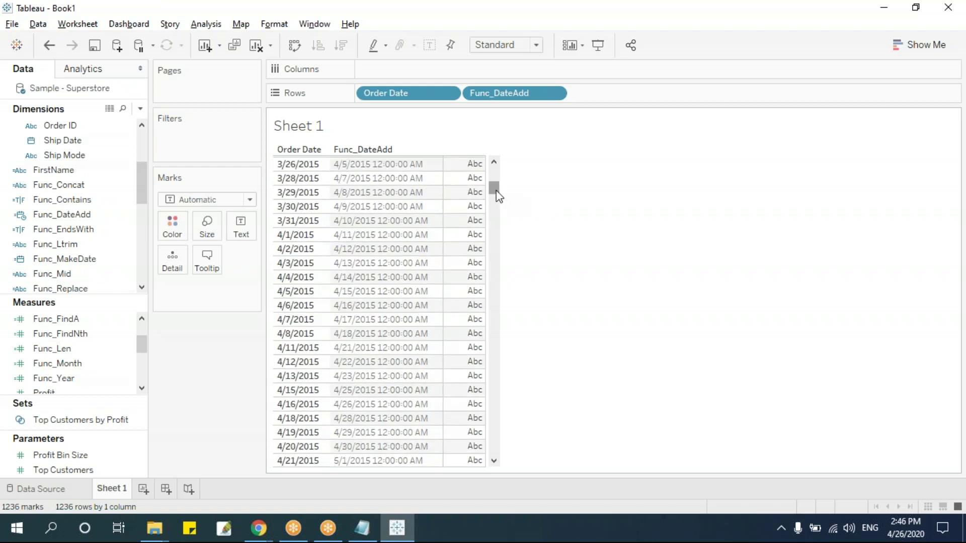
{"action": "left_click_drag", "start_coordinate": [493, 190], "coordinate": [493, 171]}
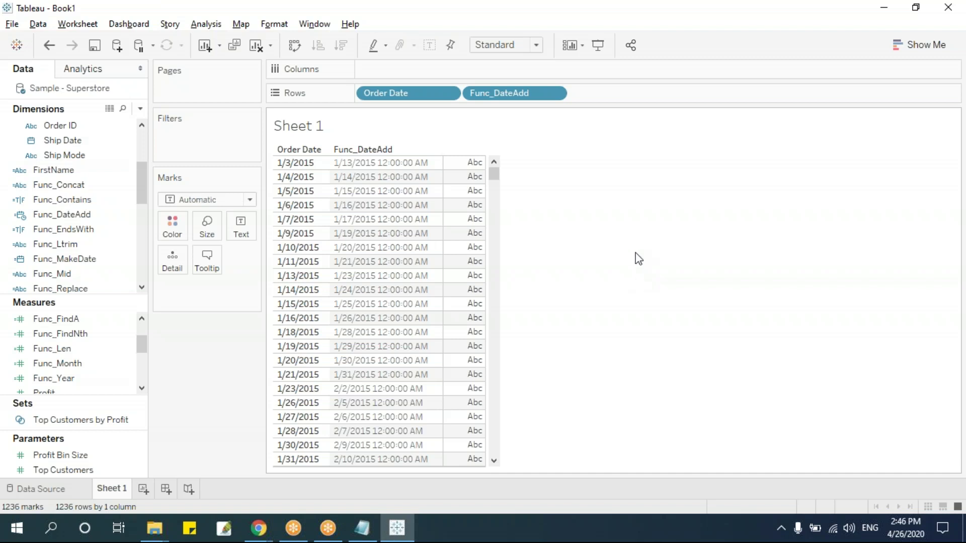
Step: Remove Func_DateAdd from the rows, keeping only Order Date in the view
{"action": "mouse_move", "coordinate": [464, 219]}
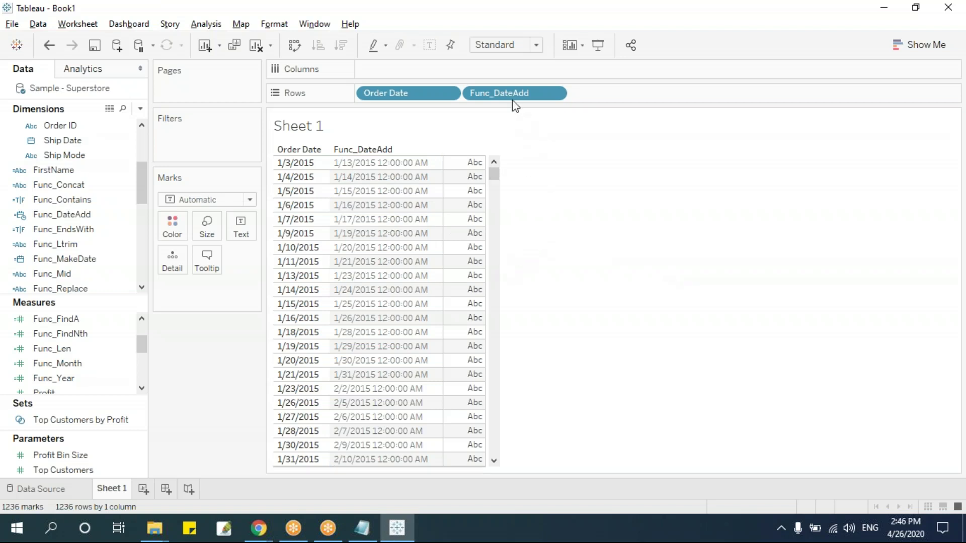
{"action": "left_click_drag", "start_coordinate": [511, 97], "coordinate": [618, 290]}
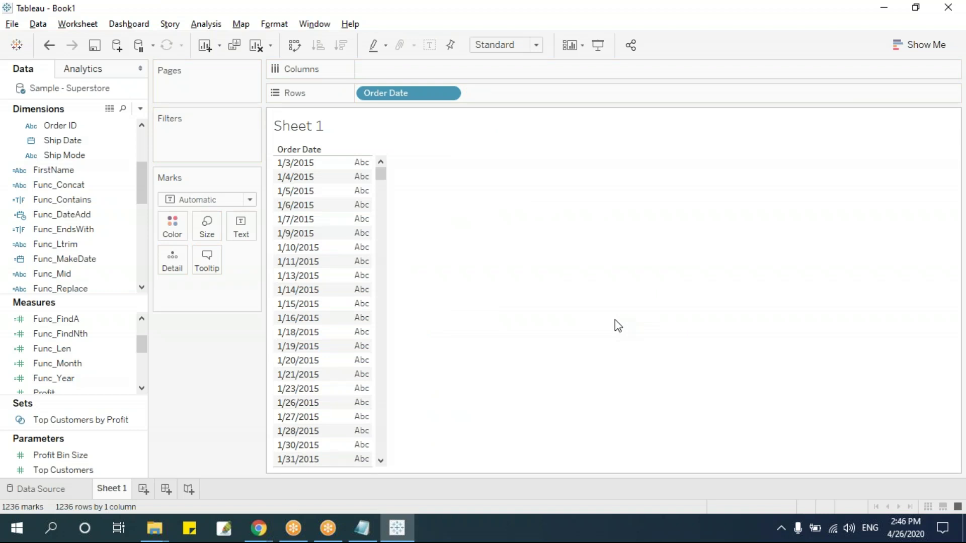
Step: Start a new calculated field named Func_DateDiff
{"action": "left_click", "coordinate": [140, 109]}
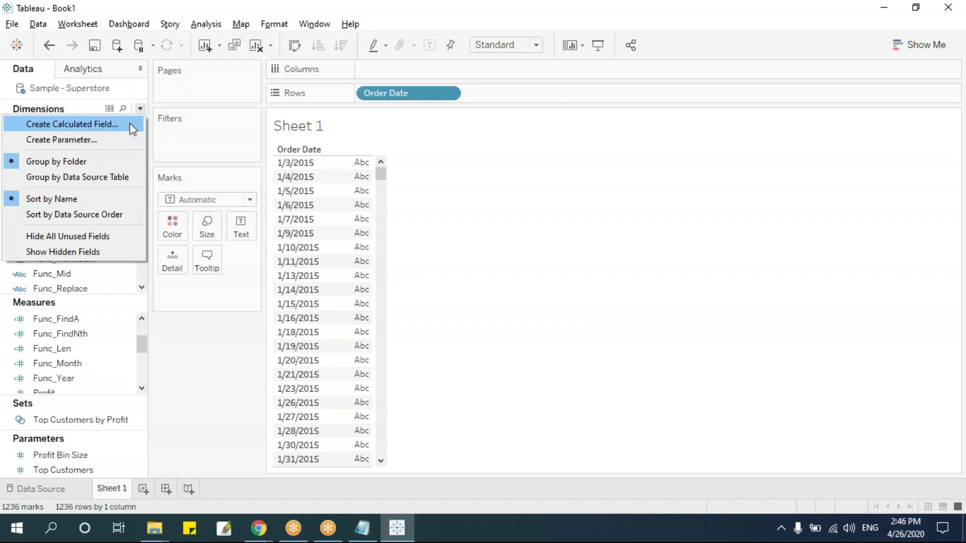
{"action": "left_click", "coordinate": [132, 126]}
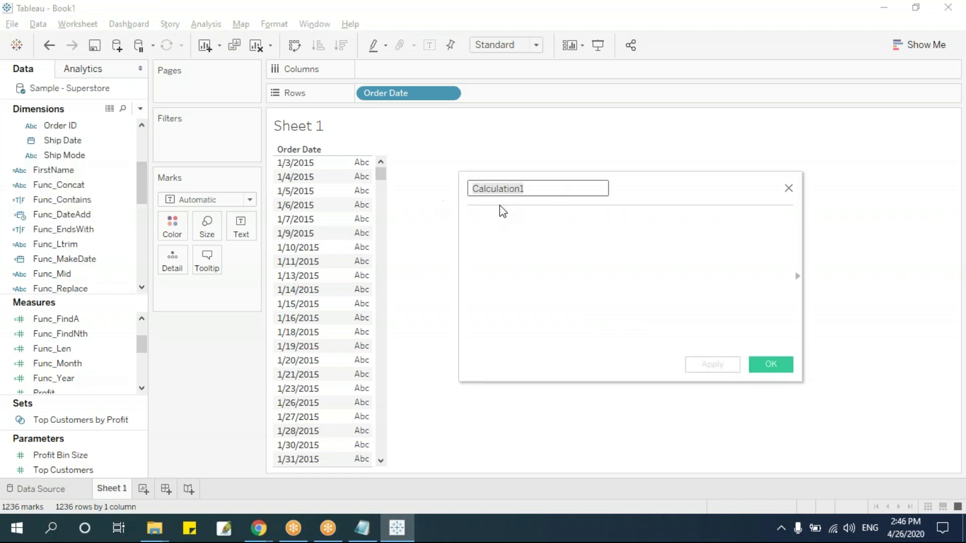
{"action": "type", "text": "Func_DateDiff"}
{"action": "key", "text": "Tab"}
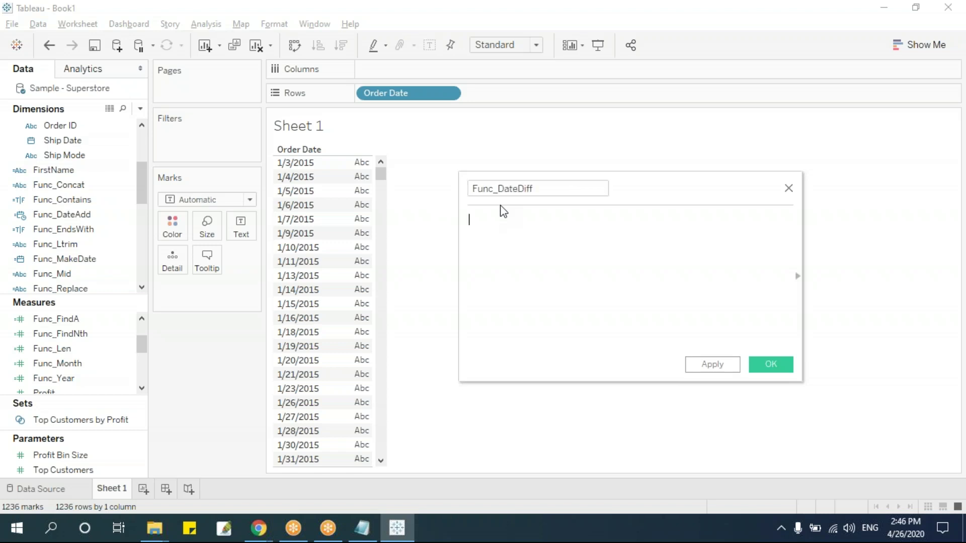
Step: Begin the Func_DateDiff formula with the DATEDIFF function, using 'day' in single quotes as the date part
{"action": "type", "text": "datedi"}
{"action": "key", "text": "Return"}
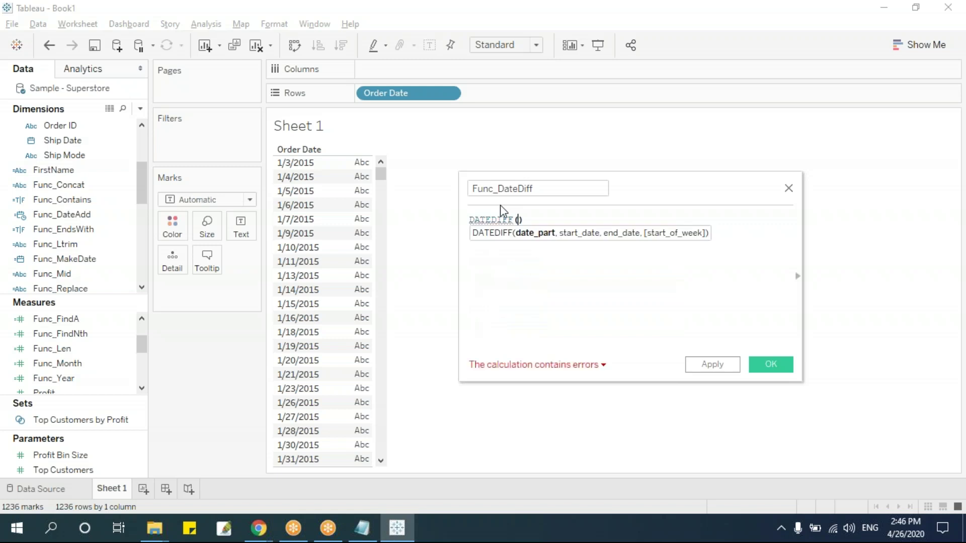
{"action": "type", "text": "\"day\""}
{"action": "key", "text": "BackSpace"}
{"action": "type", "text": "'"}
{"action": "key", "text": "Left"}
{"action": "key", "text": "Left"}
{"action": "key", "text": "BackSpace"}
{"action": "type", "text": "'"}
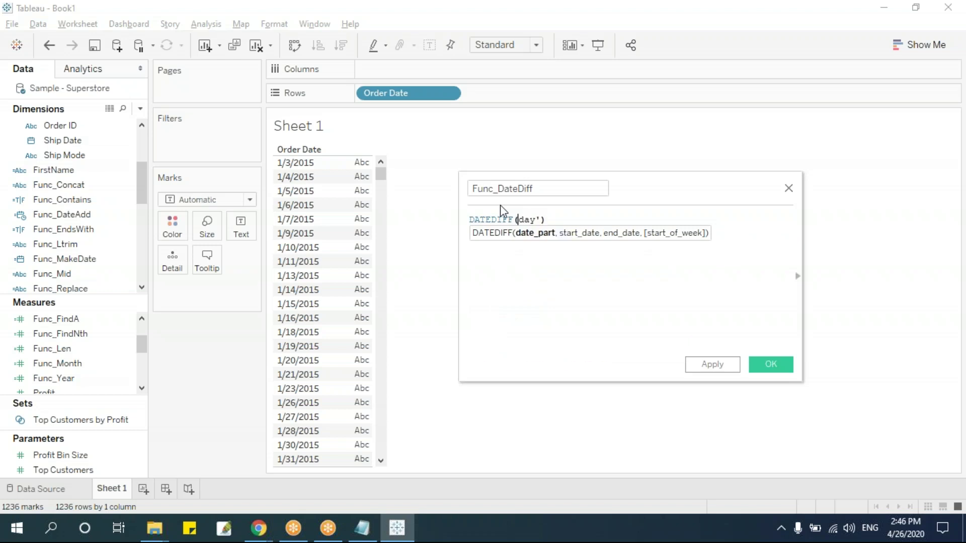
{"action": "key", "text": "Right"}
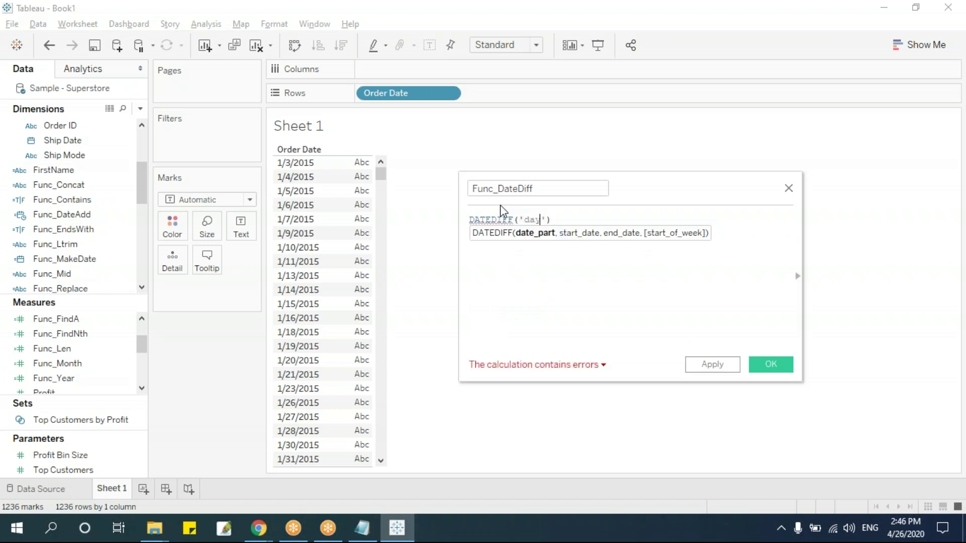
{"action": "type", "text": ","}
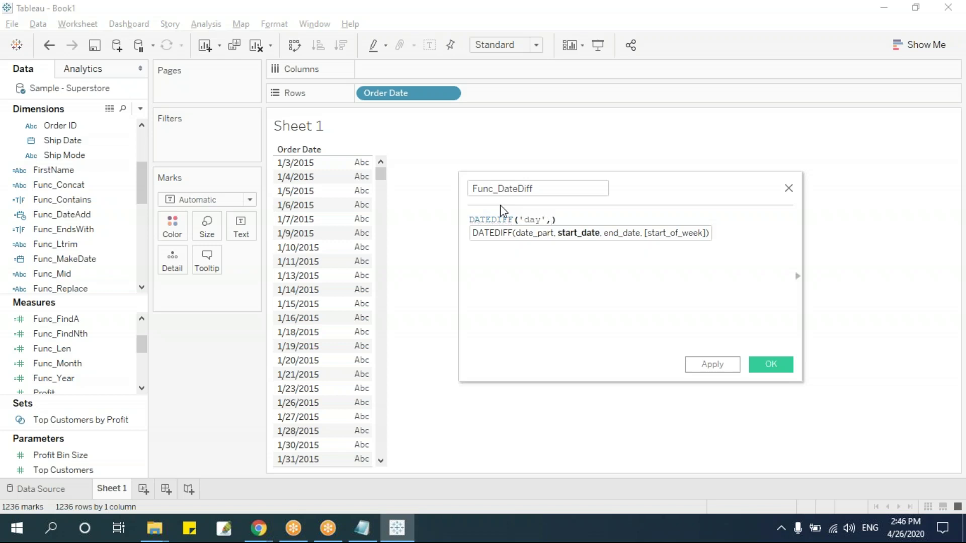
Step: Complete the DATEDIFF formula with [Order Date] as start date and [Ship Date] as end date, and save the calculated field
{"action": "type", "text": " or"}
{"action": "key", "text": "Return"}
{"action": "type", "text": ","}
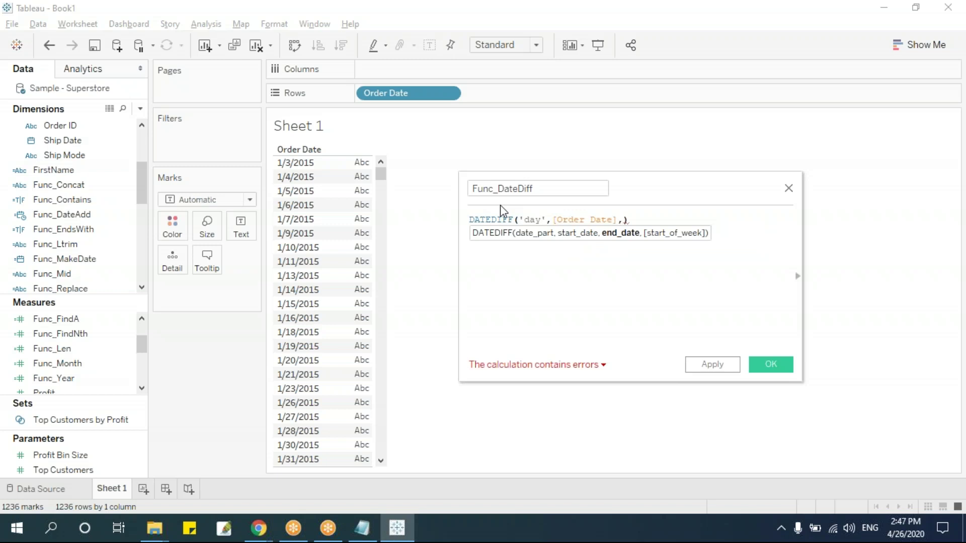
{"action": "type", "text": "shi"}
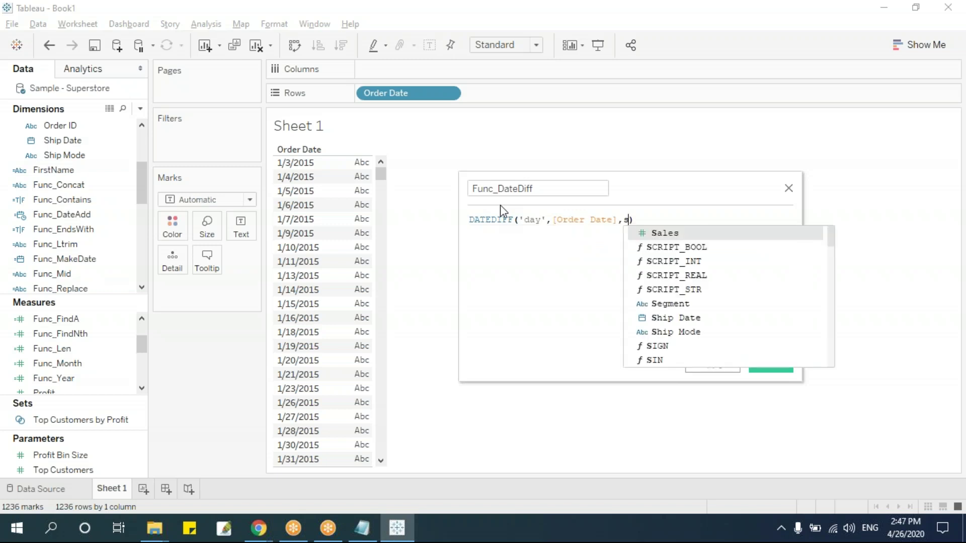
{"action": "type", "text": "p"}
{"action": "key", "text": "Return"}
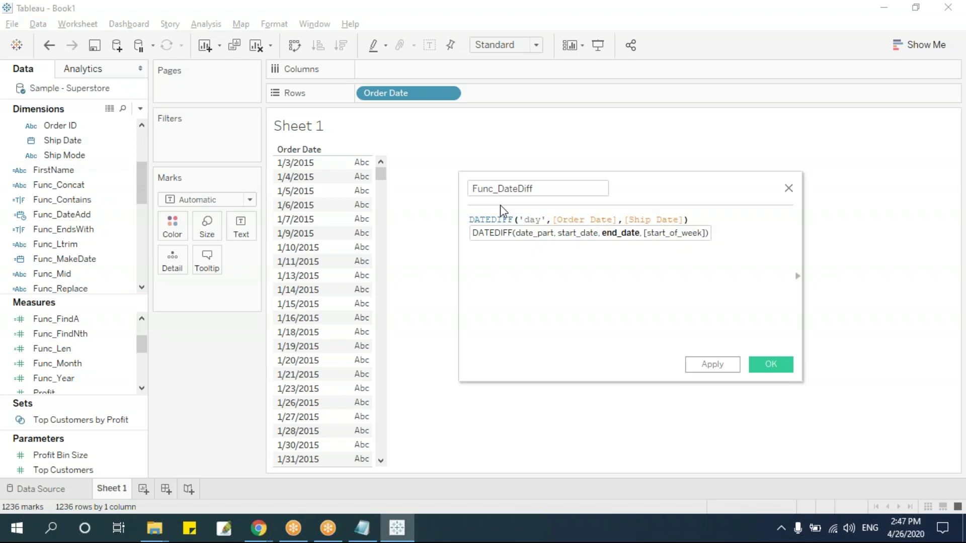
{"action": "left_click", "coordinate": [775, 369]}
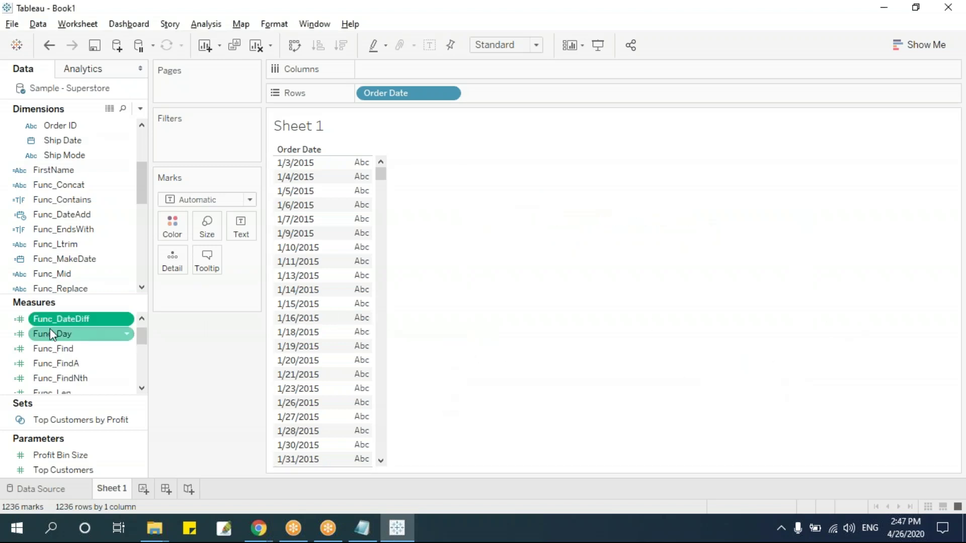
Step: Show Func_DateDiff as the text values in the table and add Ship Date to the rows after Order Date
{"action": "left_click_drag", "start_coordinate": [53, 322], "coordinate": [358, 295]}
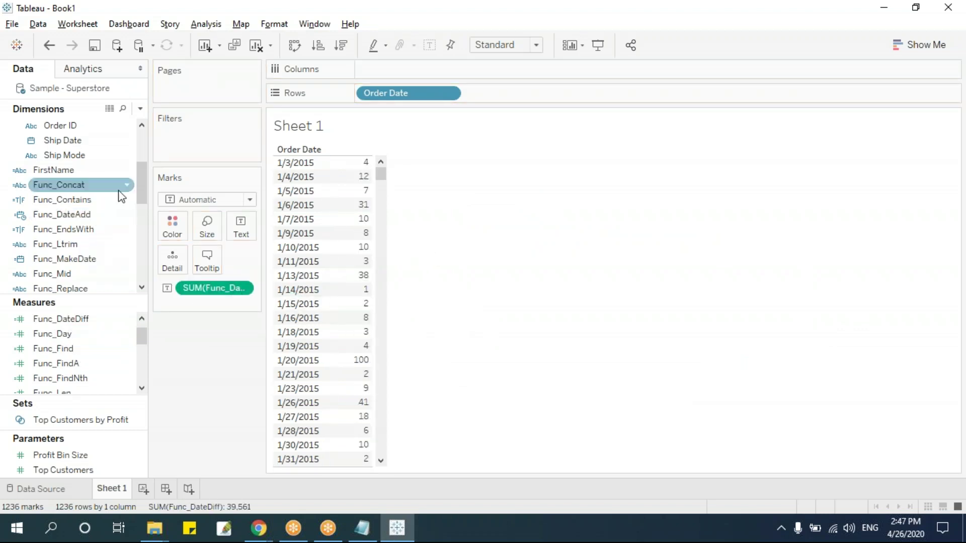
{"action": "left_click_drag", "start_coordinate": [143, 196], "coordinate": [145, 177]}
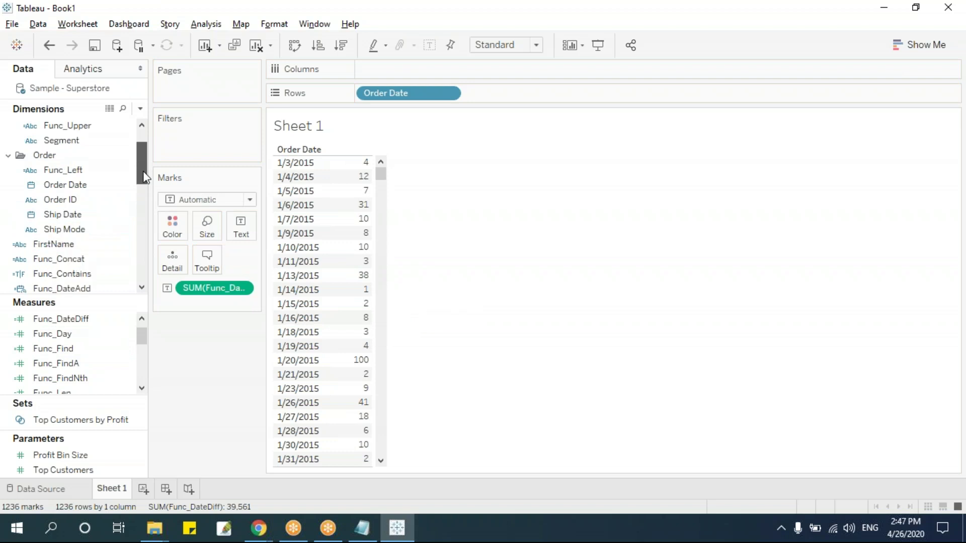
{"action": "left_click_drag", "start_coordinate": [74, 215], "coordinate": [329, 213]}
{"action": "left_click_drag", "start_coordinate": [389, 257], "coordinate": [395, 248]}
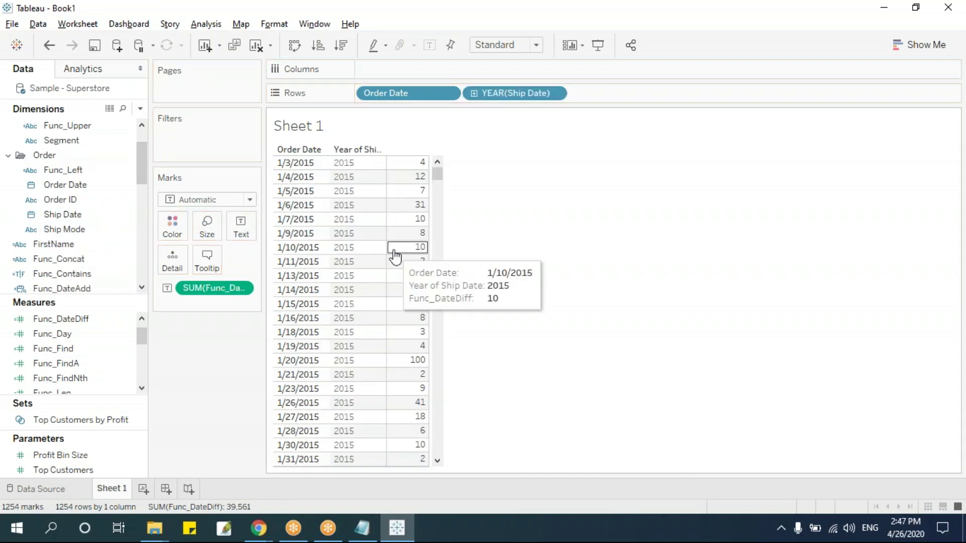
Step: Change Ship Date in the rows to exact date and make it discrete
{"action": "left_click", "coordinate": [557, 93]}
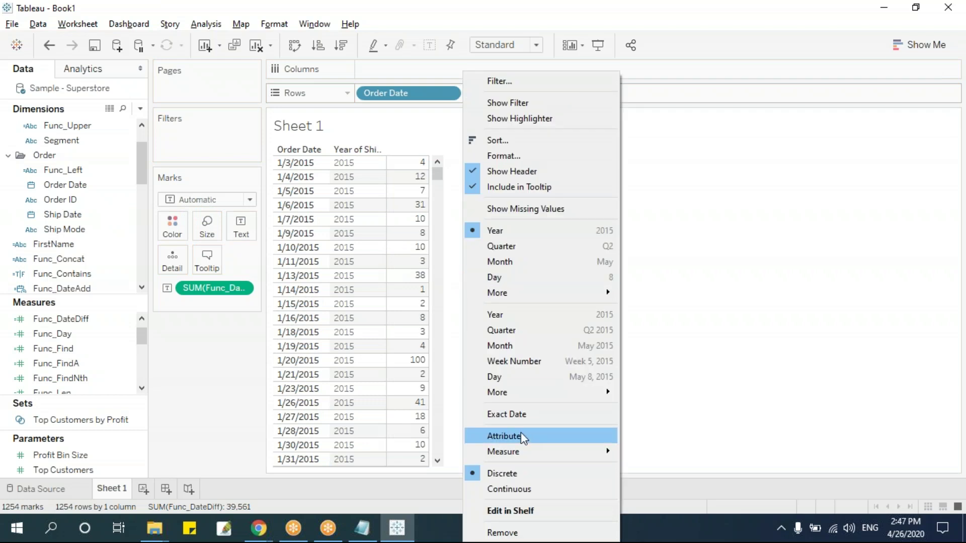
{"action": "left_click", "coordinate": [523, 413]}
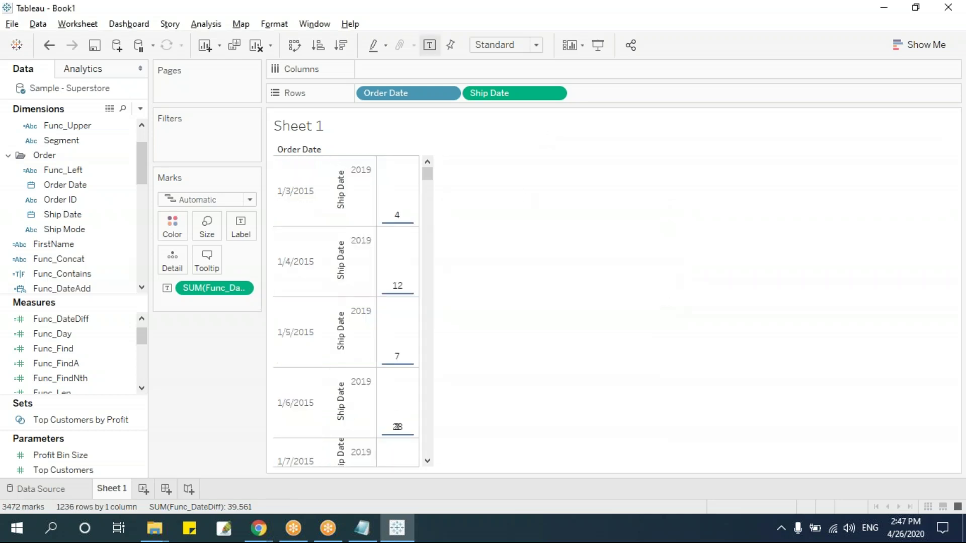
{"action": "left_click", "coordinate": [555, 93]}
{"action": "left_click", "coordinate": [525, 466]}
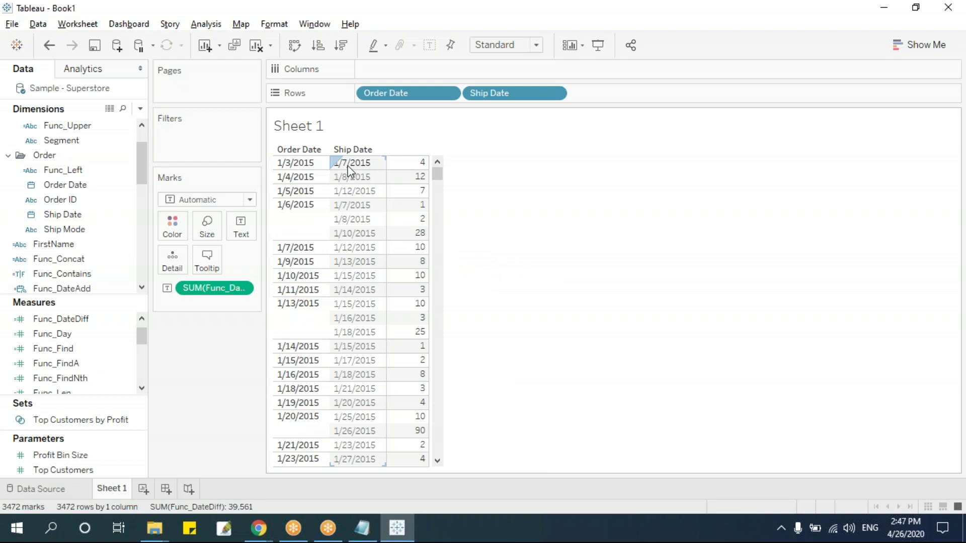
Step: Try converting the summed Func_DateDiff values in the table to discrete
{"action": "mouse_move", "coordinate": [424, 168]}
{"action": "left_click", "coordinate": [242, 287]}
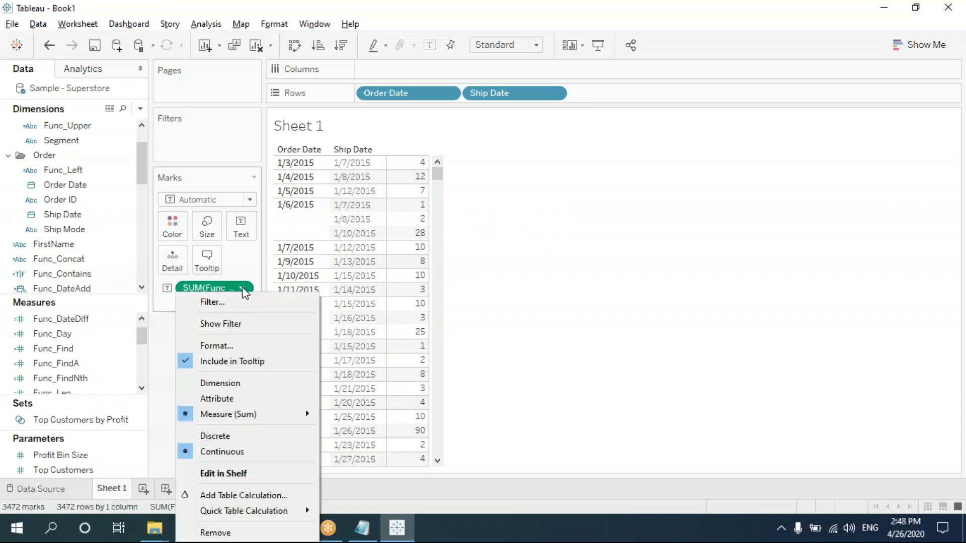
{"action": "left_click", "coordinate": [244, 435]}
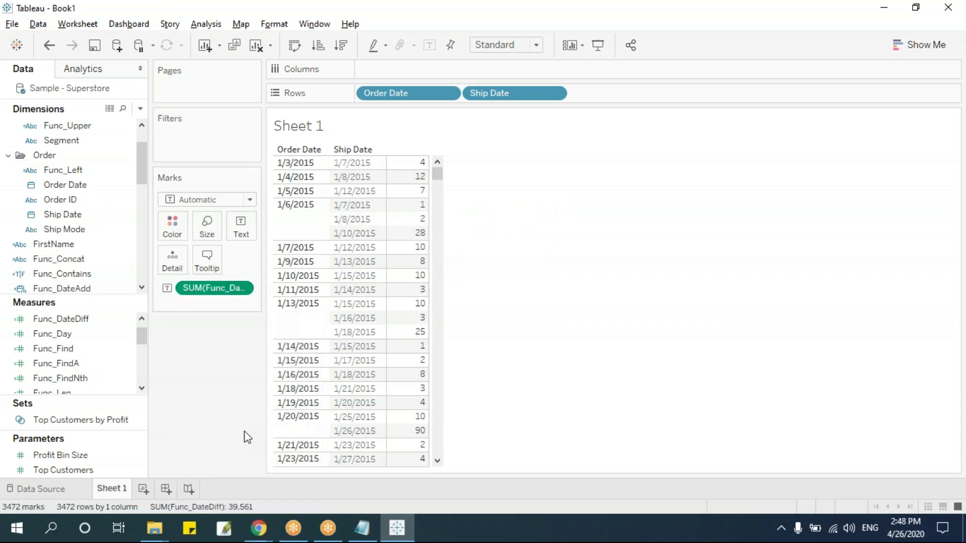
{"action": "left_click", "coordinate": [246, 289]}
{"action": "left_click", "coordinate": [572, 311]}
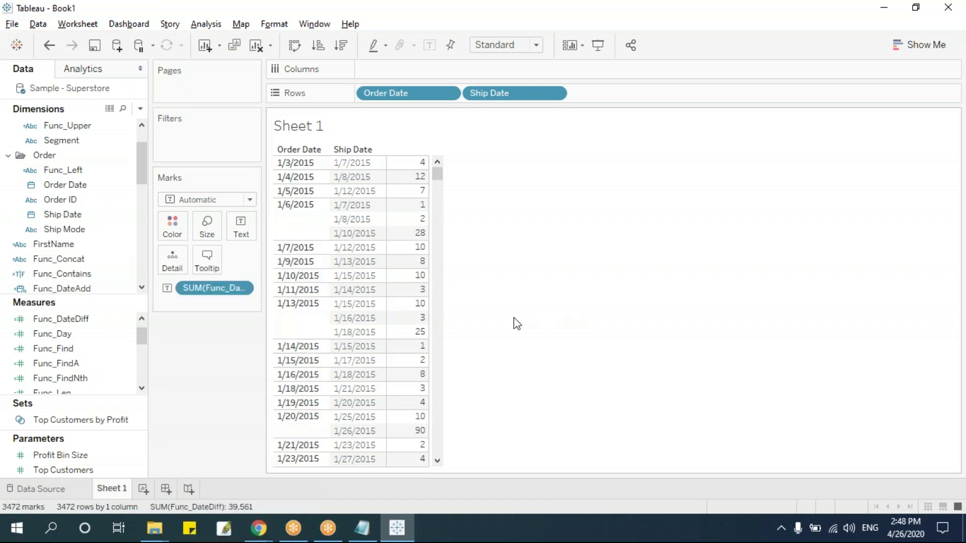
Step: Change Func_DateDiff in the table from a sum to an attribute, and clear the worksheet
{"action": "left_click", "coordinate": [242, 288]}
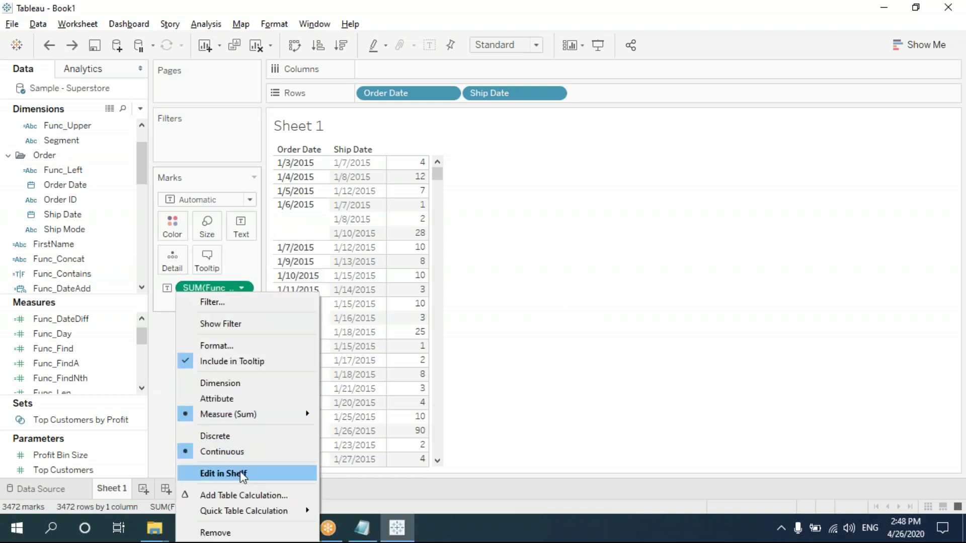
{"action": "left_click", "coordinate": [241, 400]}
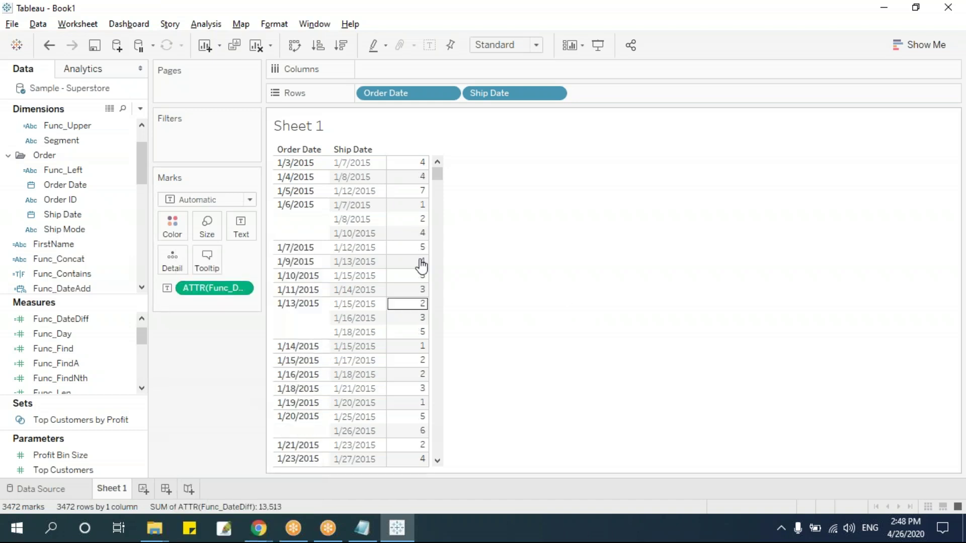
{"action": "mouse_move", "coordinate": [440, 186]}
{"action": "left_mouse_down"}
{"action": "mouse_move", "coordinate": [444, 252]}
{"action": "mouse_move", "coordinate": [453, 231]}
{"action": "mouse_move", "coordinate": [425, 186]}
{"action": "left_mouse_up"}
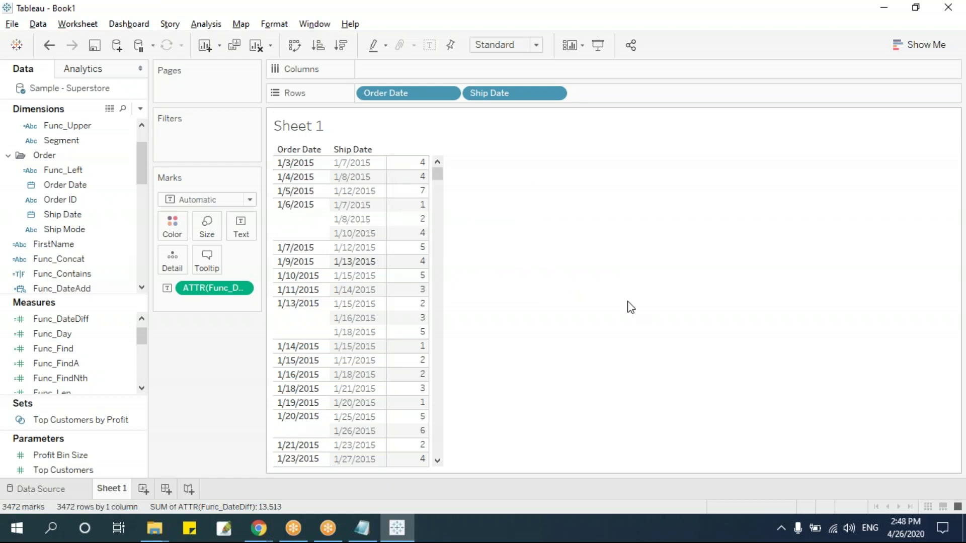
{"action": "key", "text": "alt+shift+BackSpace"}
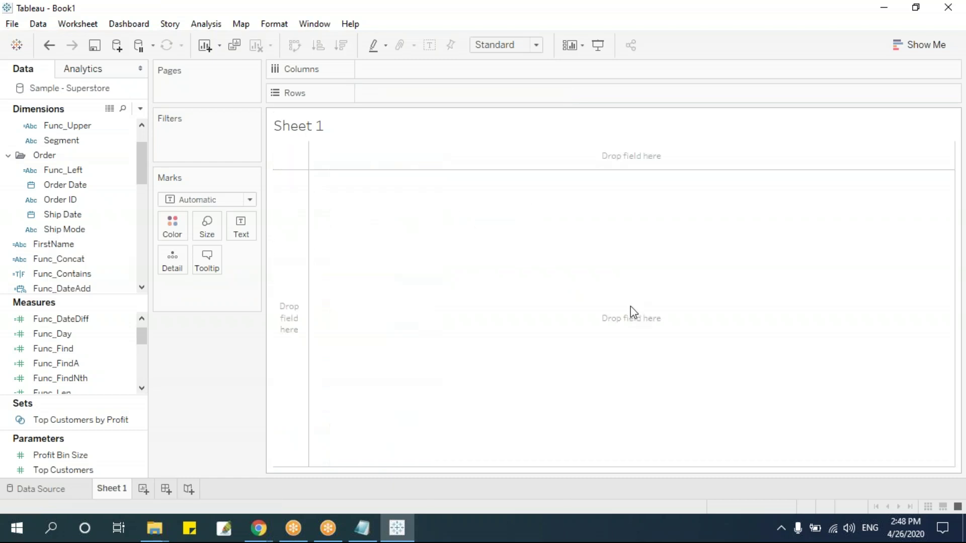
Step: Switch to the Tableau Functions notes in Notepad, insert a blank line above the Func_DateName formula, and review its arguments
{"action": "key", "text": "alt+Tab"}
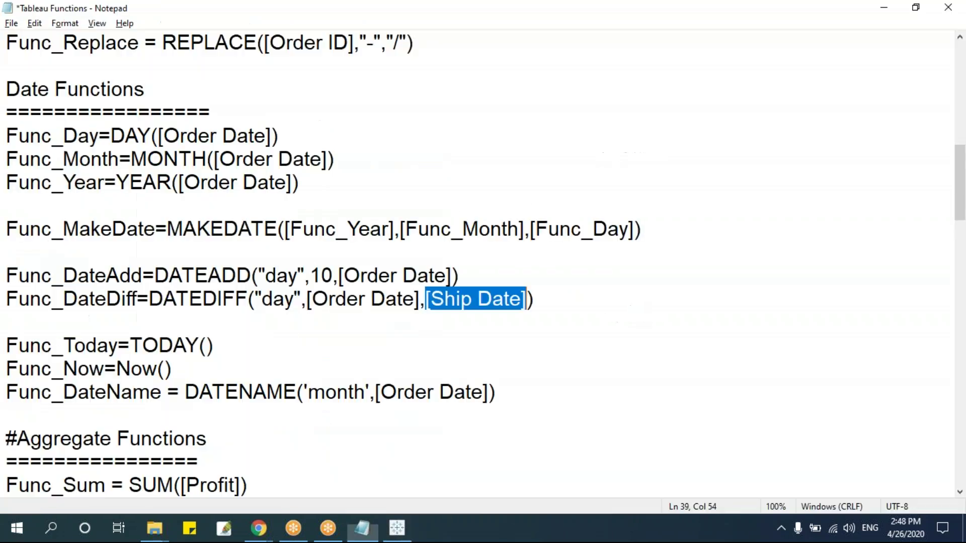
{"action": "left_click", "coordinate": [190, 372]}
{"action": "key", "text": "Return"}
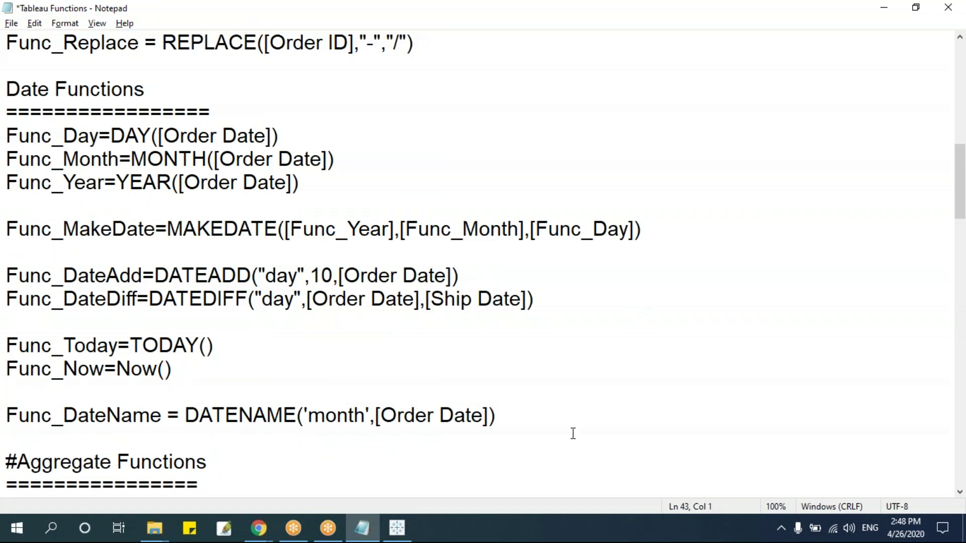
{"action": "left_click_drag", "start_coordinate": [547, 417], "coordinate": [5, 418]}
{"action": "left_click", "coordinate": [296, 415]}
{"action": "left_click", "coordinate": [397, 415]}
{"action": "double_click", "coordinate": [397, 416]}
{"action": "left_click", "coordinate": [366, 416]}
Step: Switch back to Tableau, undo the sheet clearing, and remove Ship Date and Func_DateDiff from the view, keeping only Order Date
{"action": "key", "text": "alt+Tab"}
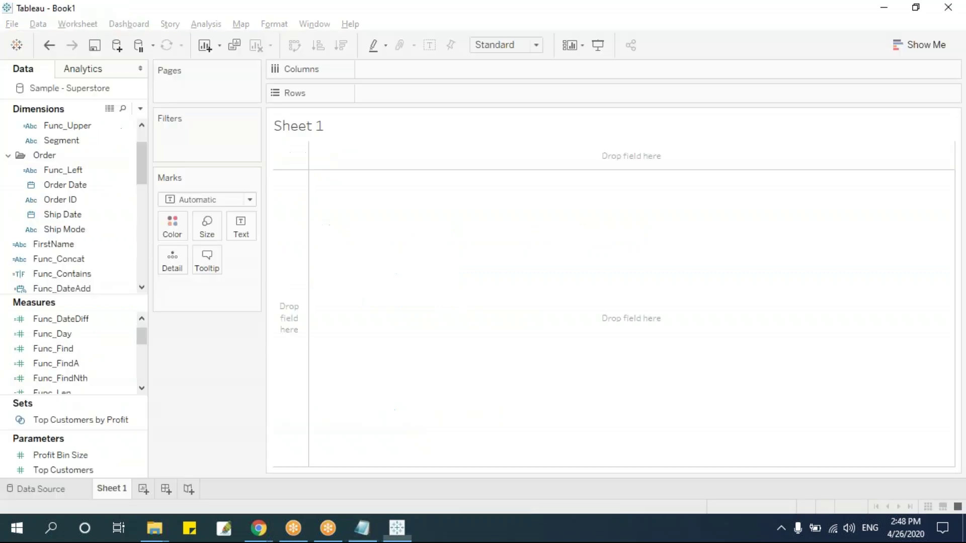
{"action": "left_click", "coordinate": [90, 186]}
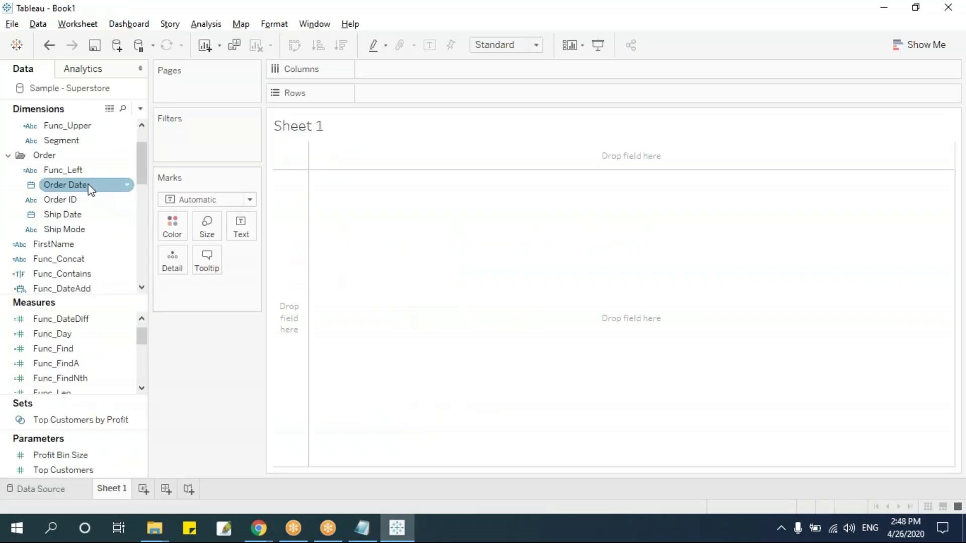
{"action": "key", "text": "ctrl+z"}
{"action": "left_click_drag", "start_coordinate": [503, 95], "coordinate": [554, 367]}
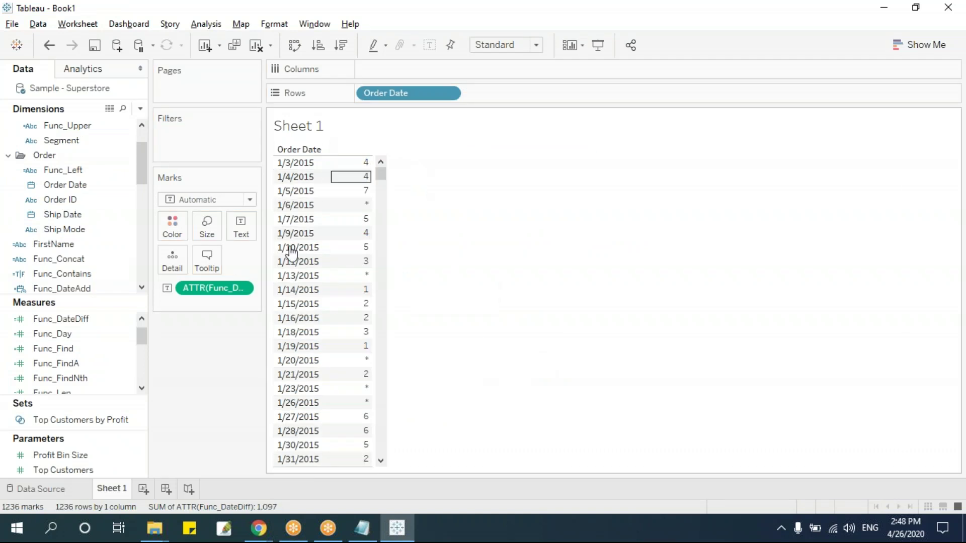
{"action": "left_click_drag", "start_coordinate": [214, 288], "coordinate": [219, 405]}
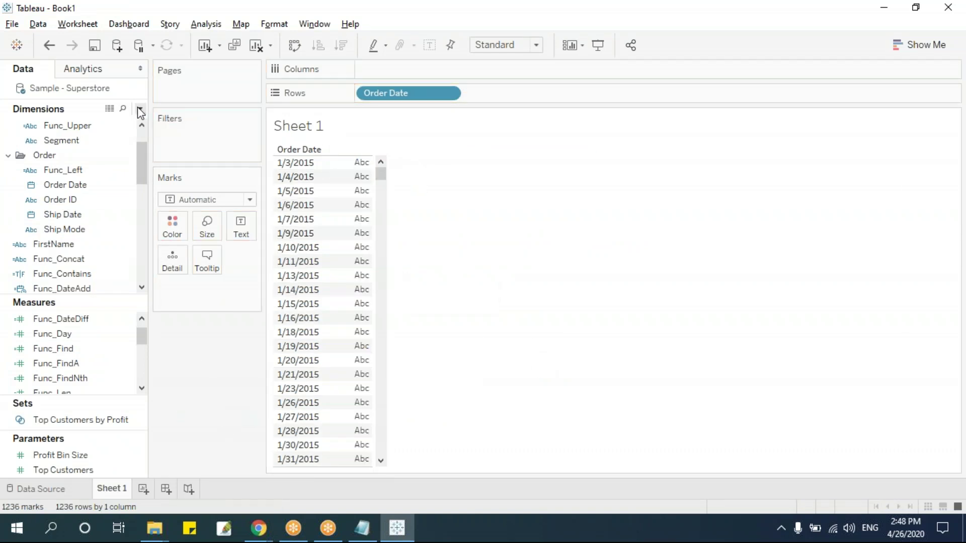
Step: Start a new calculated field named Func_DateName
{"action": "left_click", "coordinate": [140, 109]}
{"action": "left_click", "coordinate": [123, 124]}
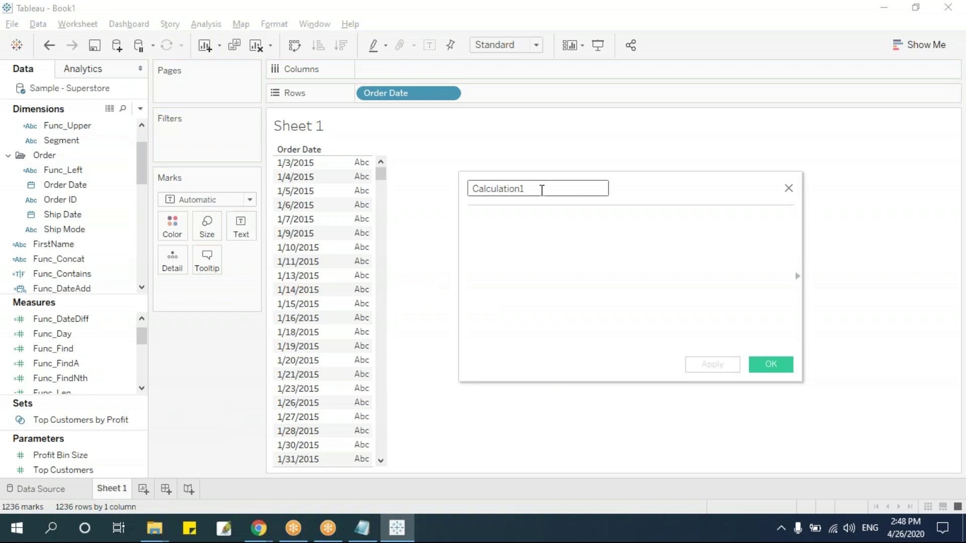
{"action": "type", "text": "Func_DateName"}
{"action": "key", "text": "Tab"}
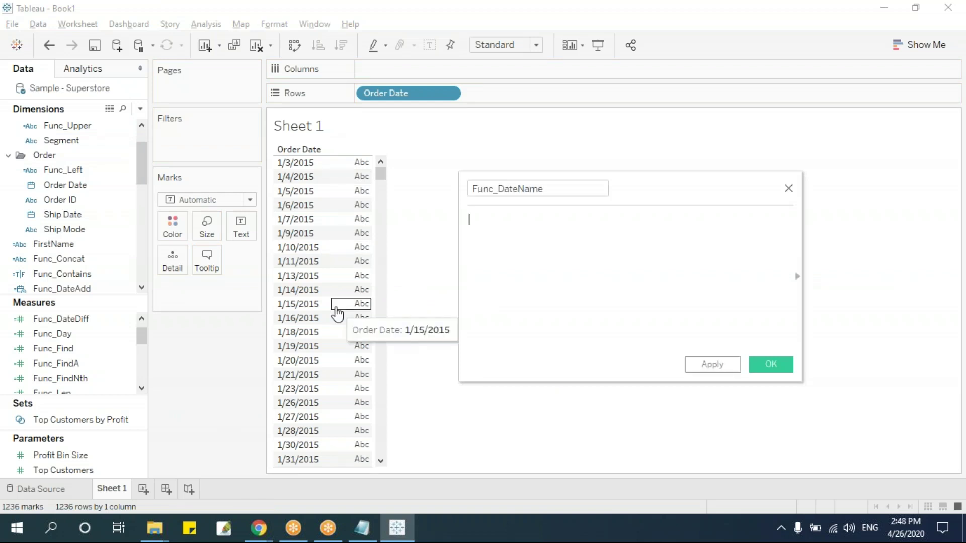
Step: Enter the formula DATENAME('month',[Order Date]) for Func_DateName and save the calculated field
{"action": "type", "text": "date"}
{"action": "key", "text": "Down"}
{"action": "key", "text": "Down"}
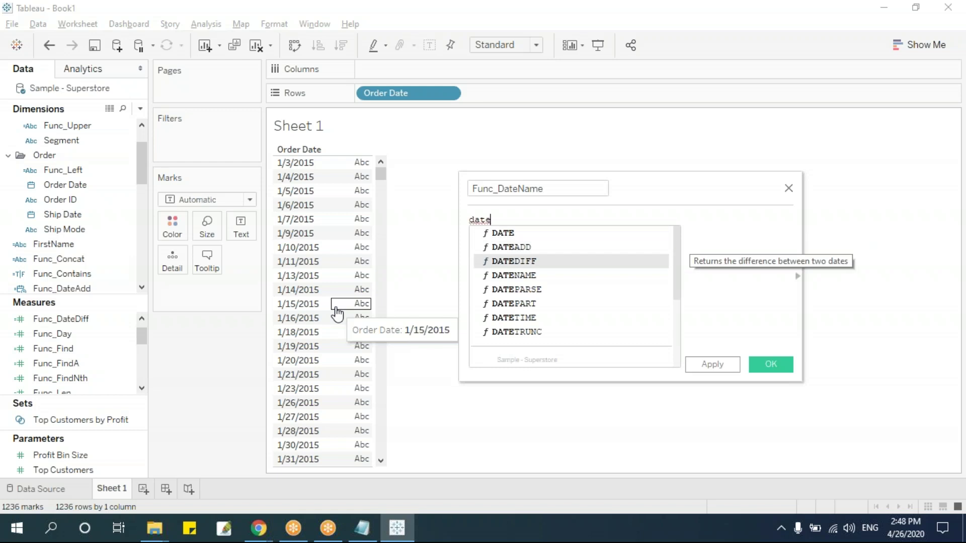
{"action": "key", "text": "Down"}
{"action": "key", "text": "Return"}
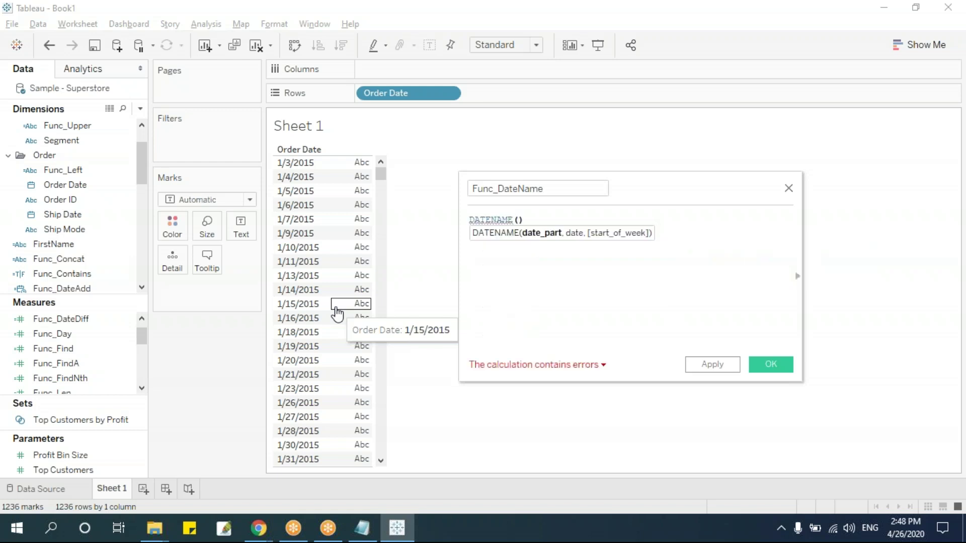
{"action": "type", "text": "\"month"}
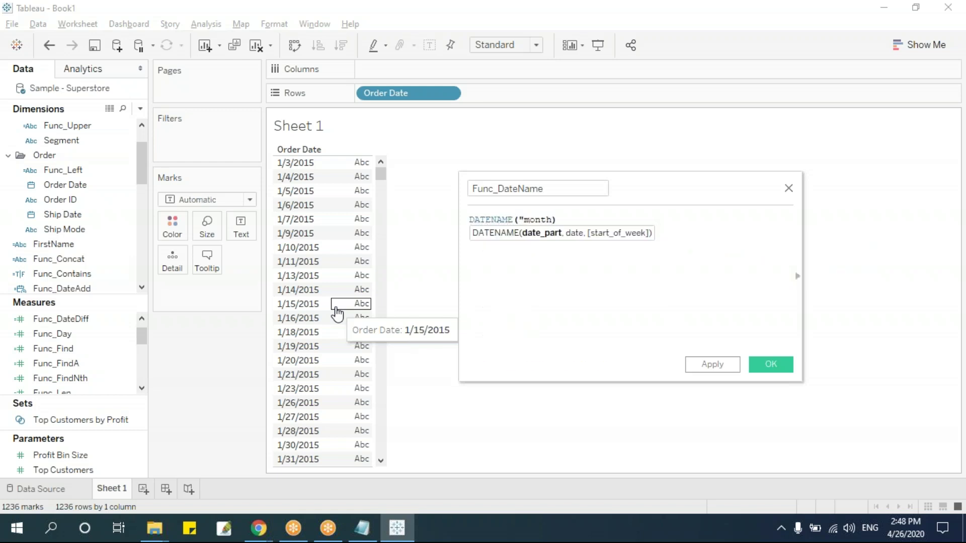
{"action": "key", "text": "BackSpace"}
{"action": "key", "text": "BackSpace"}
{"action": "key", "text": "BackSpace"}
{"action": "key", "text": "BackSpace"}
{"action": "key", "text": "BackSpace"}
{"action": "key", "text": "BackSpace"}
{"action": "type", "text": "'month',ord"}
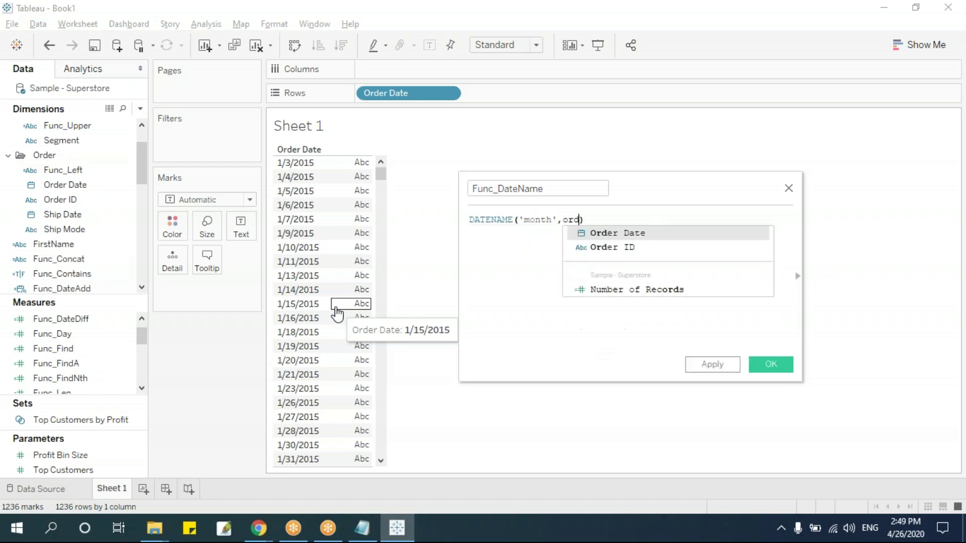
{"action": "key", "text": "Return"}
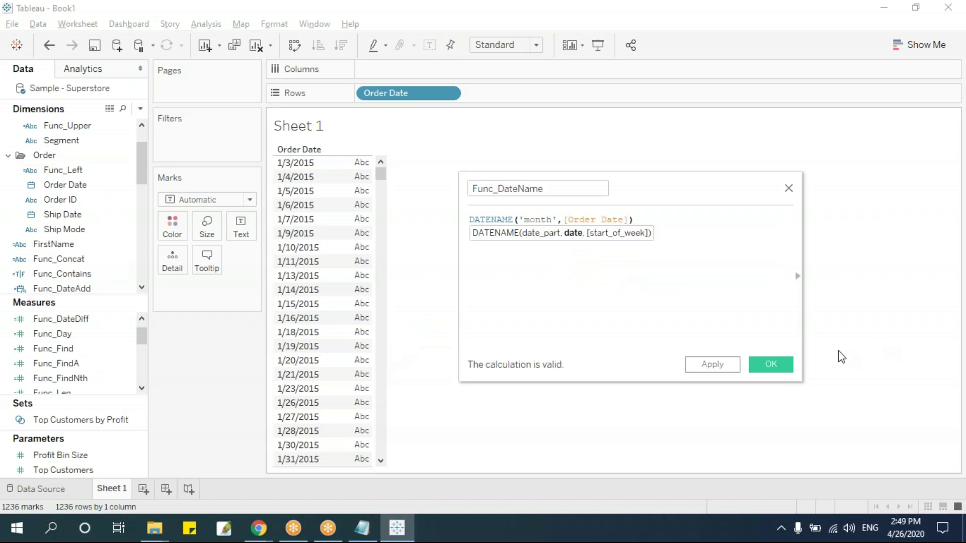
{"action": "left_click", "coordinate": [777, 368]}
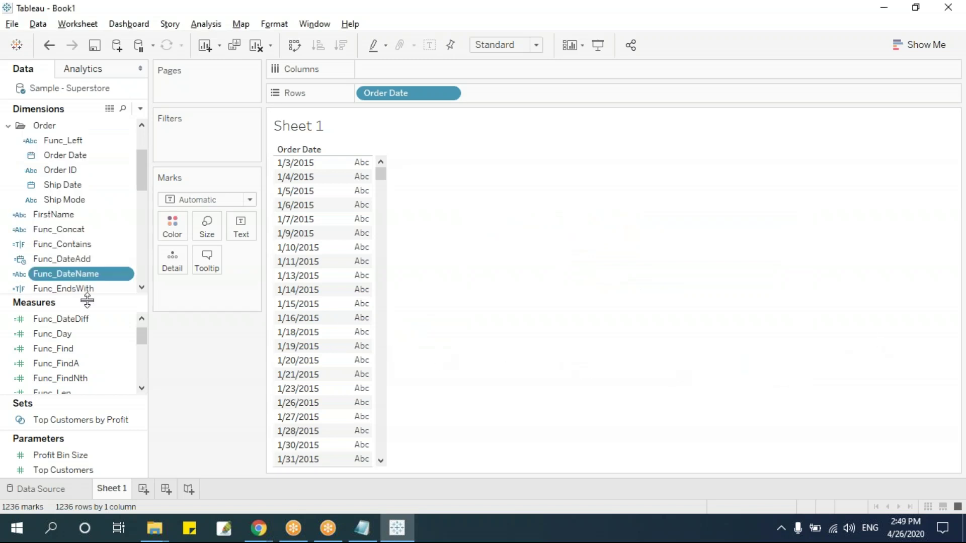
Step: Add Func_DateName to the rows after Order Date and check the month names down to the table's end
{"action": "left_click_drag", "start_coordinate": [62, 279], "coordinate": [434, 388]}
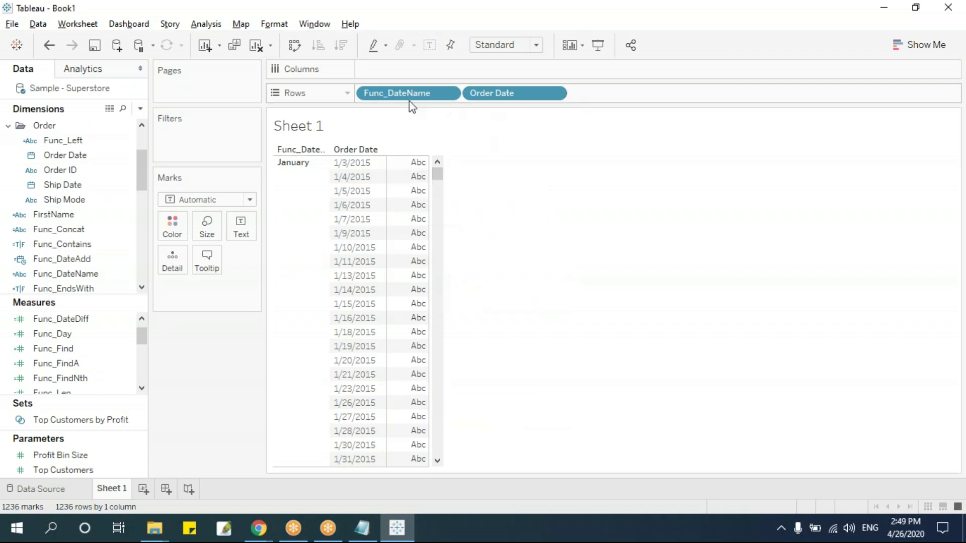
{"action": "left_click_drag", "start_coordinate": [407, 101], "coordinate": [597, 96]}
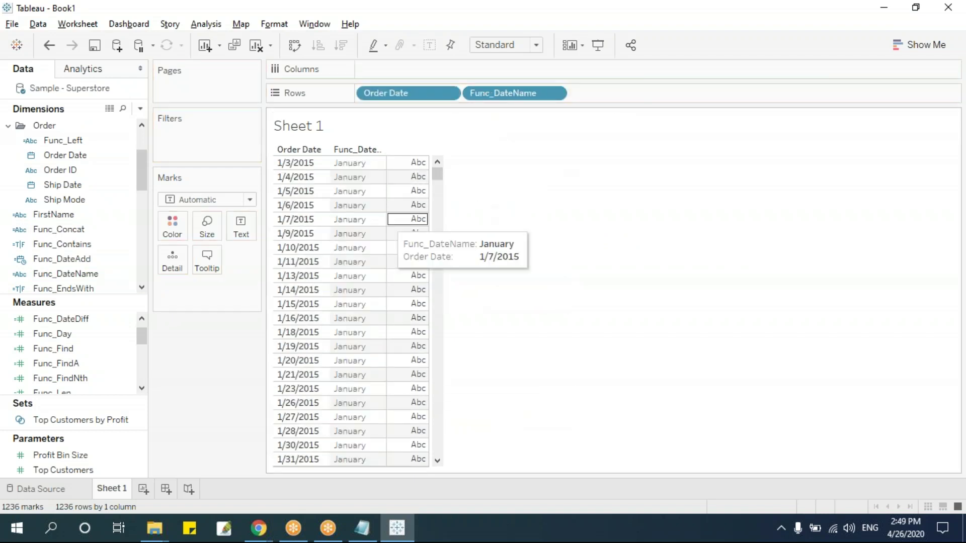
{"action": "left_click_drag", "start_coordinate": [437, 174], "coordinate": [457, 471]}
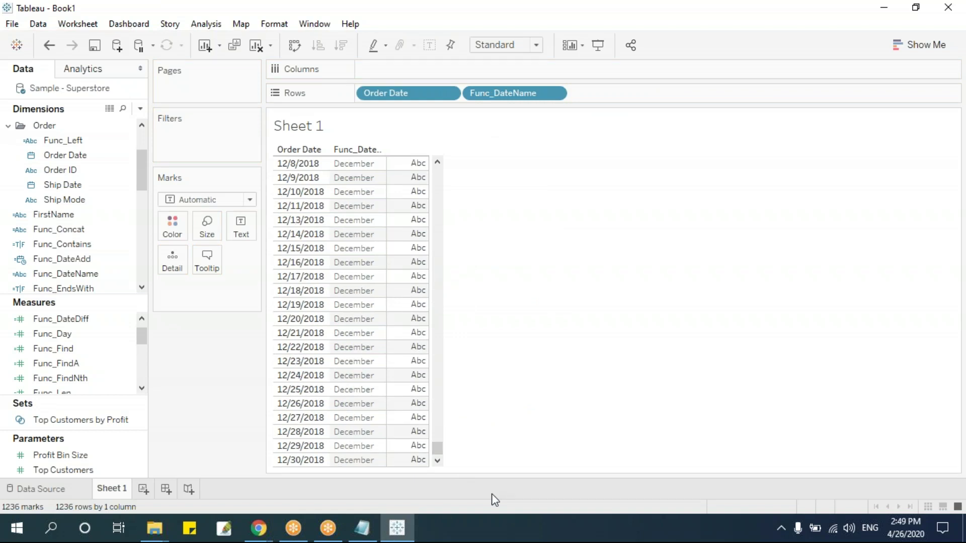
Step: Remove Func_DateName from the view and create a calculated field named Func_Today with the formula TODAY()
{"action": "left_click_drag", "start_coordinate": [511, 93], "coordinate": [125, 133]}
{"action": "left_click", "coordinate": [140, 108]}
{"action": "left_click", "coordinate": [45, 123]}
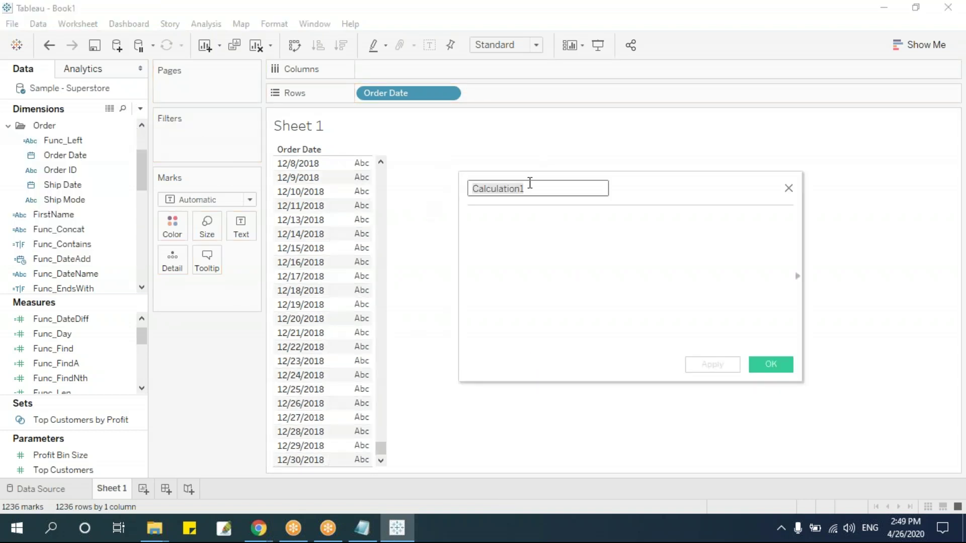
{"action": "type", "text": "Func_Today"}
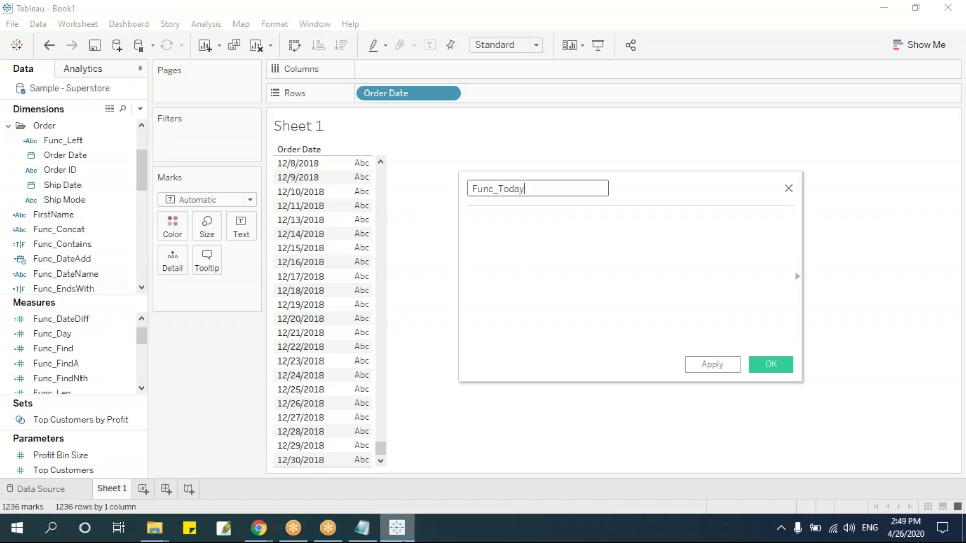
{"action": "left_click", "coordinate": [469, 220]}
{"action": "type", "text": "toda"}
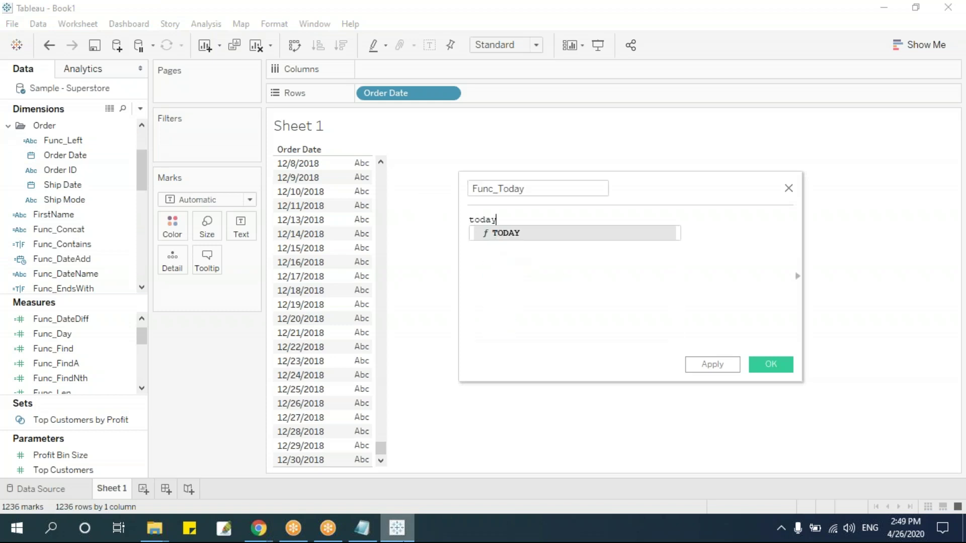
{"action": "type", "text": "y"}
{"action": "key", "text": "Return"}
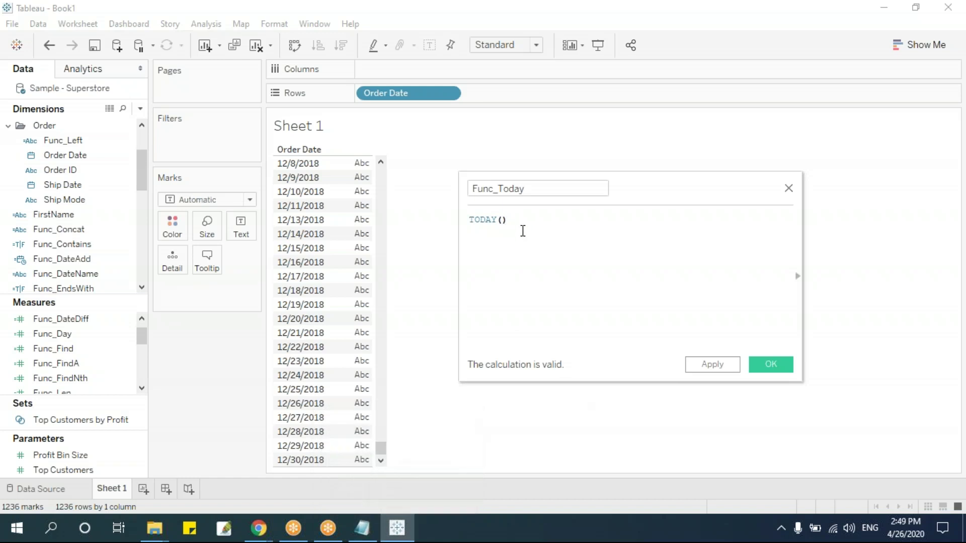
{"action": "left_click", "coordinate": [770, 366]}
Step: Add Func_Today to the rows after Order Date and show it as a discrete exact date
{"action": "left_click_drag", "start_coordinate": [70, 273], "coordinate": [367, 276]}
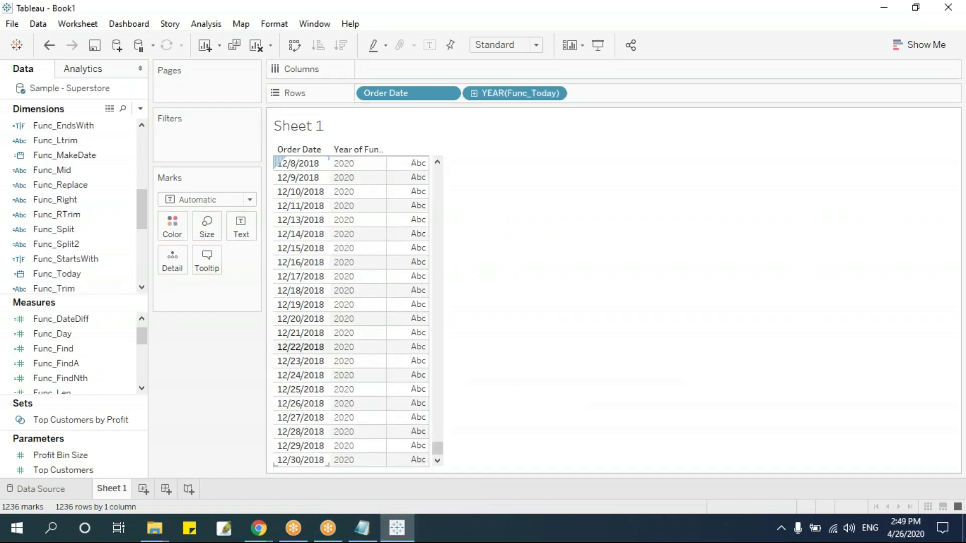
{"action": "left_click", "coordinate": [557, 94]}
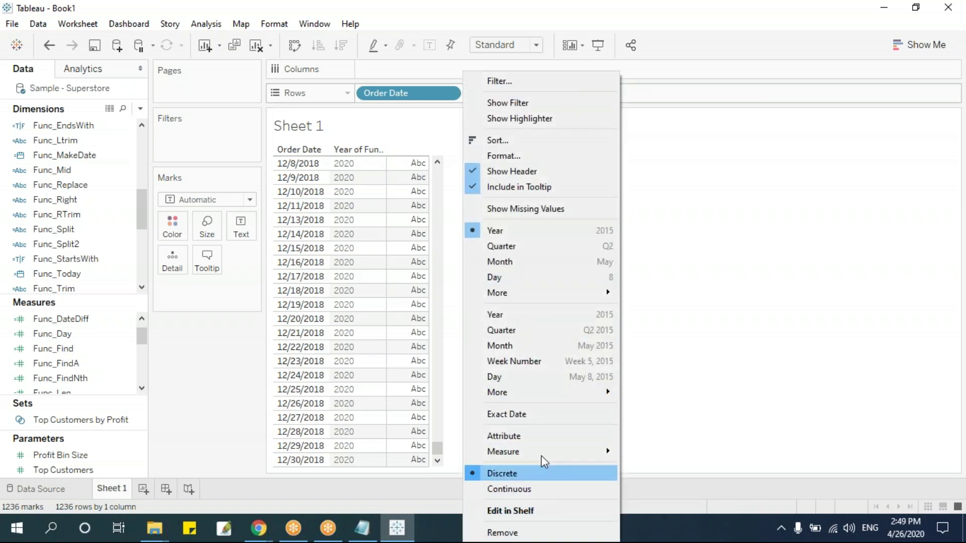
{"action": "left_click", "coordinate": [541, 412]}
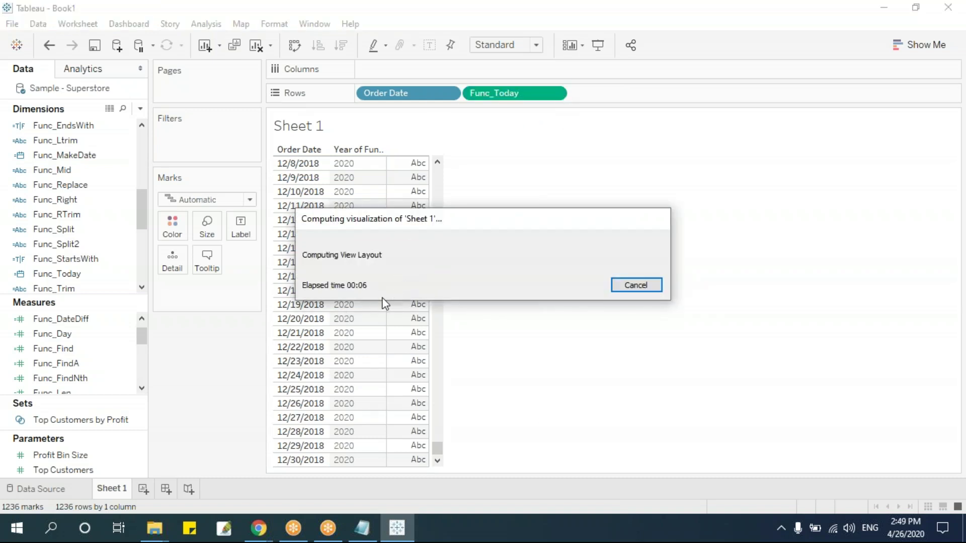
{"action": "left_click", "coordinate": [555, 95]}
{"action": "left_click", "coordinate": [526, 476]}
{"action": "left_click", "coordinate": [354, 232]}
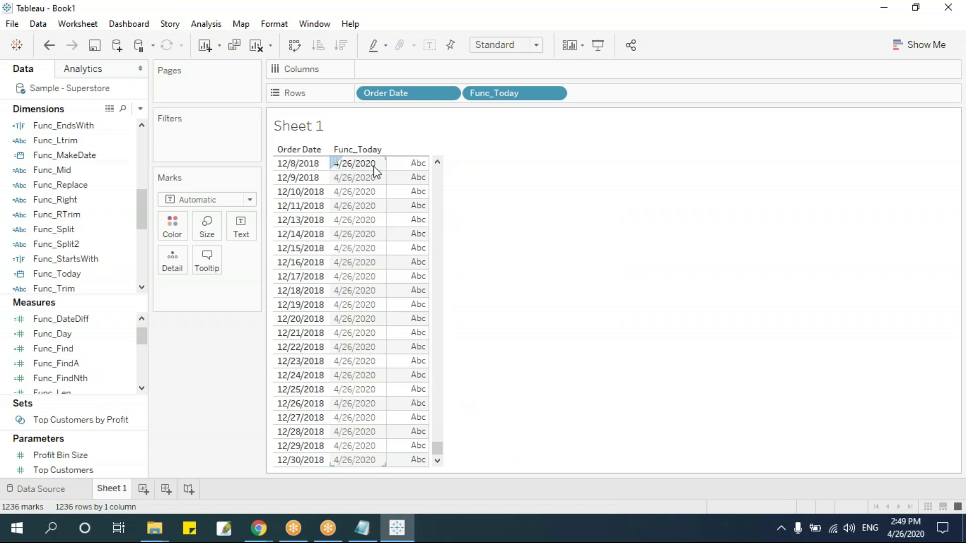
{"action": "key", "text": "Escape"}
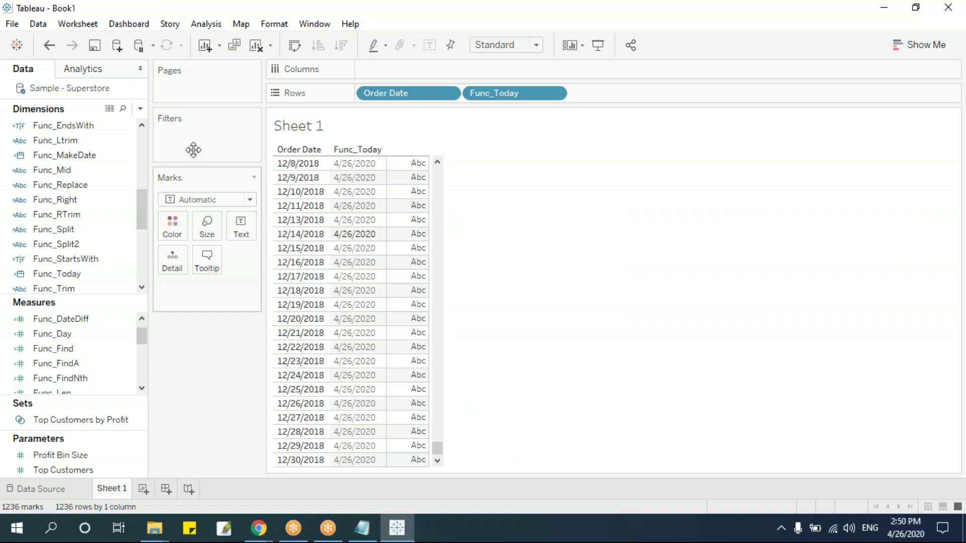
{"action": "left_click", "coordinate": [141, 109]}
{"action": "left_click", "coordinate": [563, 238]}
{"action": "key", "text": "alt+Tab"}
{"action": "key", "text": "alt+Tab"}
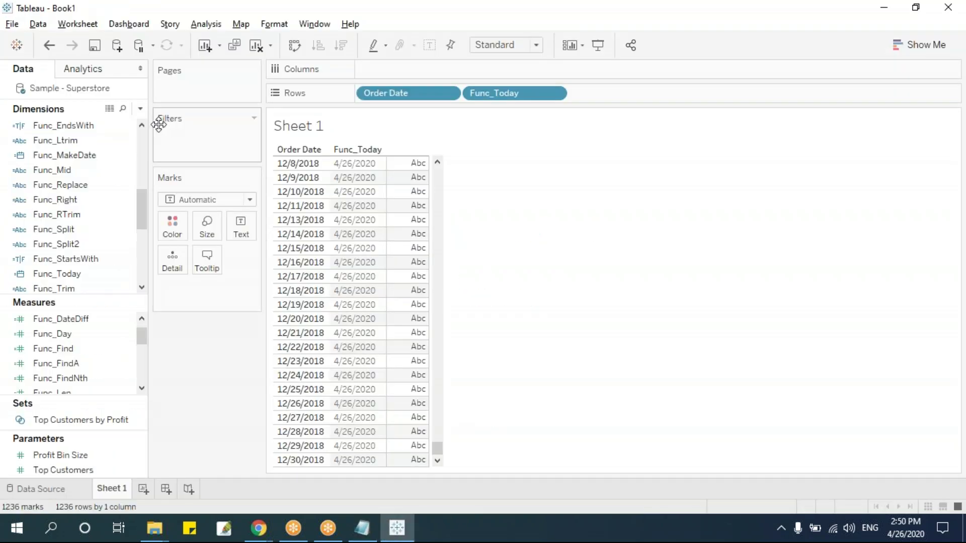
Step: Create a calculated field named Func_Now with the formula NOW()
{"action": "left_click", "coordinate": [140, 109]}
{"action": "left_click", "coordinate": [76, 123]}
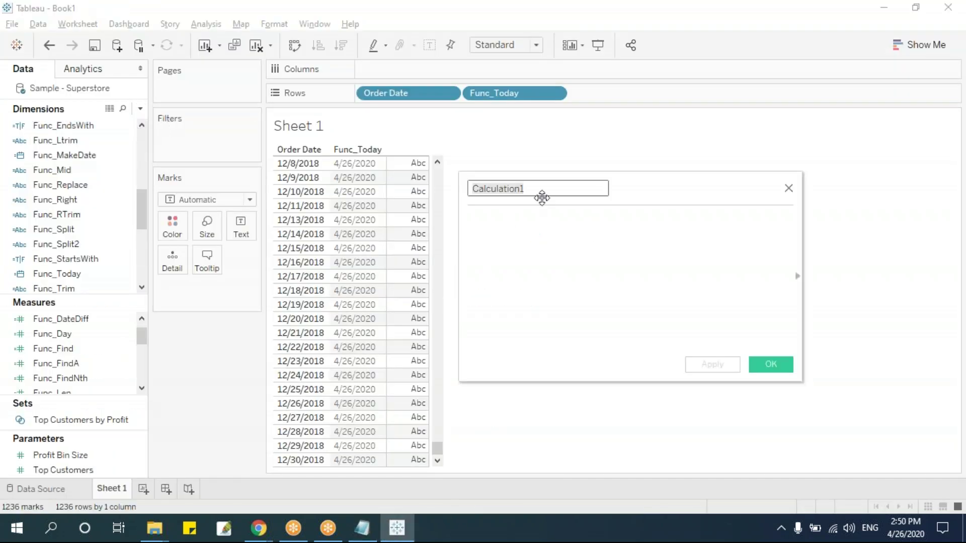
{"action": "type", "text": "Func_Now"}
{"action": "key", "text": "BackSpace"}
{"action": "key", "text": "Tab"}
{"action": "type", "text": "no"}
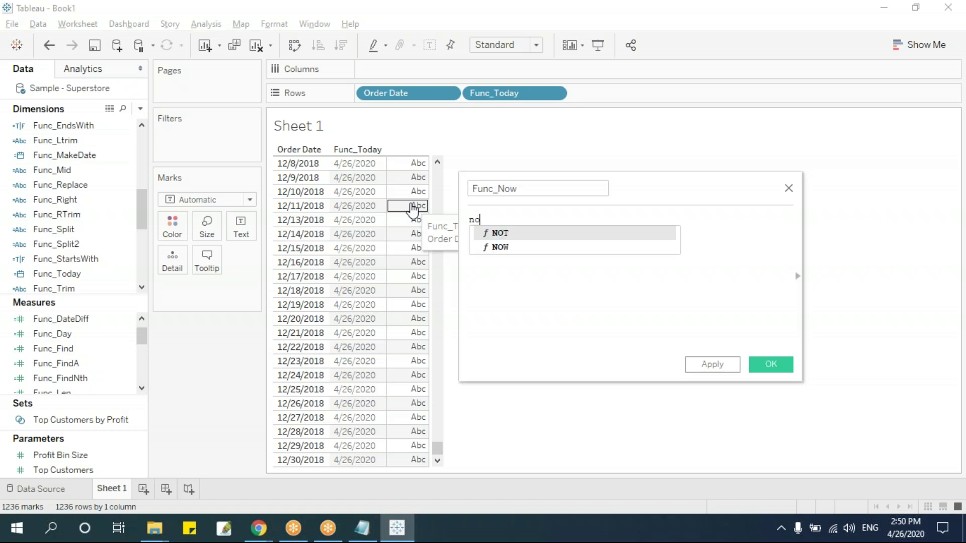
{"action": "type", "text": "w"}
{"action": "key", "text": "Return"}
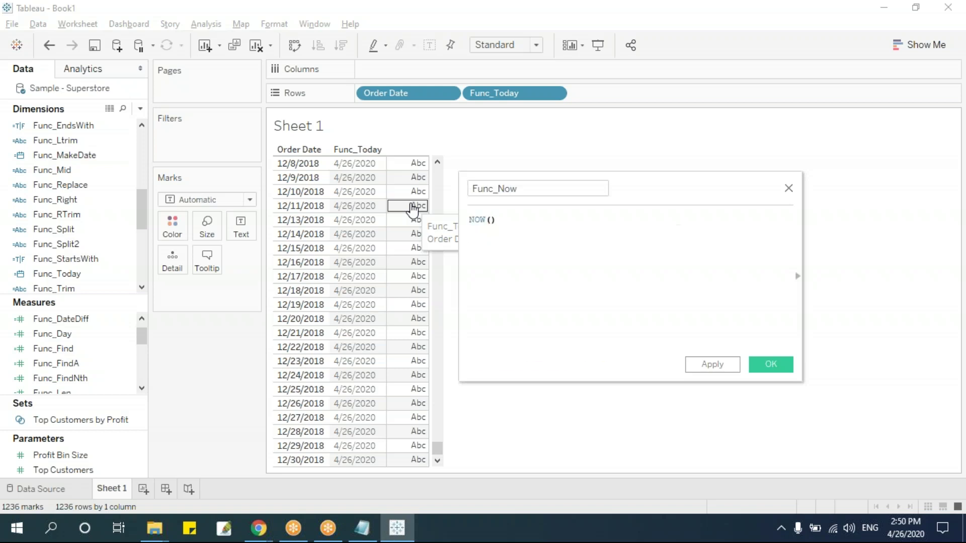
{"action": "left_click", "coordinate": [770, 364]}
Step: Add Func_Now to the rows after Func_Today and show it as a discrete exact date
{"action": "left_click_drag", "start_coordinate": [70, 185], "coordinate": [606, 94]}
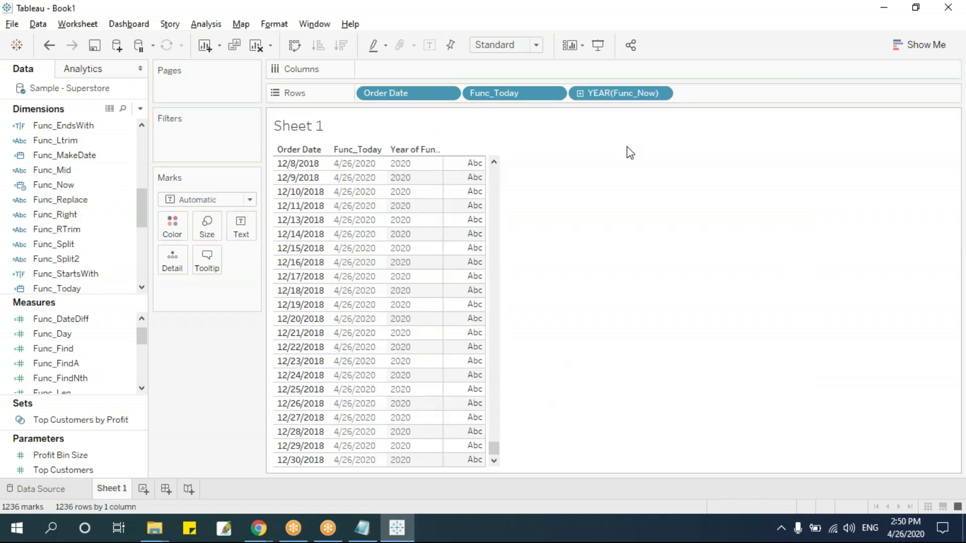
{"action": "left_click", "coordinate": [661, 94]}
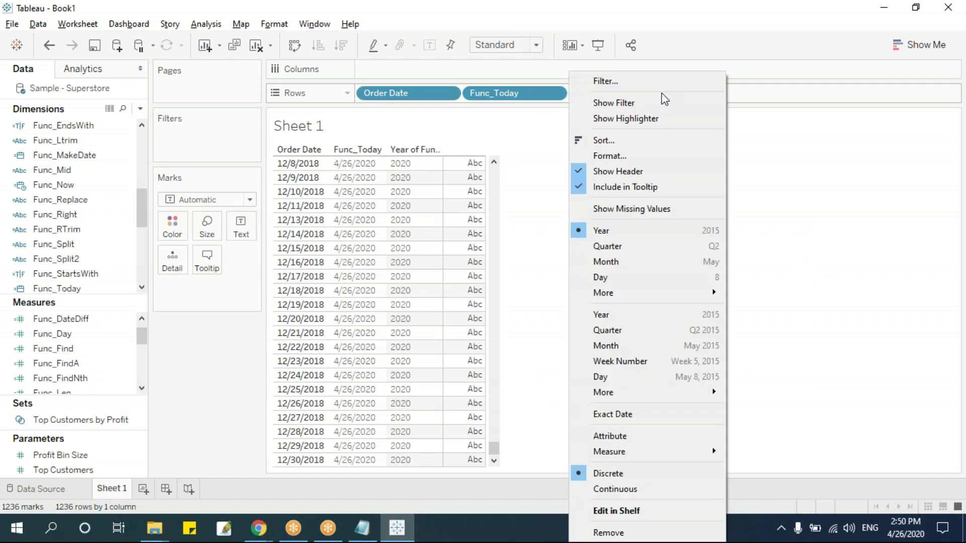
{"action": "left_click", "coordinate": [643, 411]}
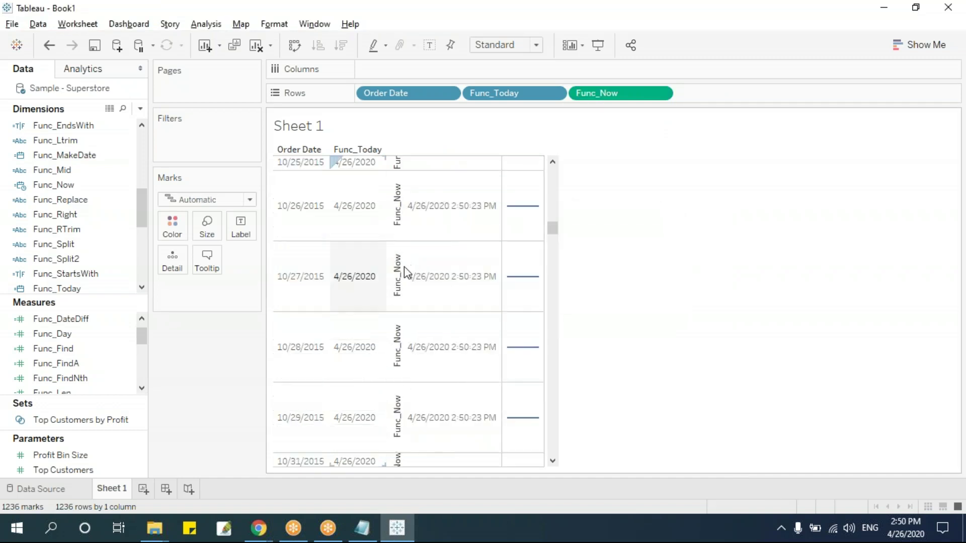
{"action": "left_click", "coordinate": [661, 94]}
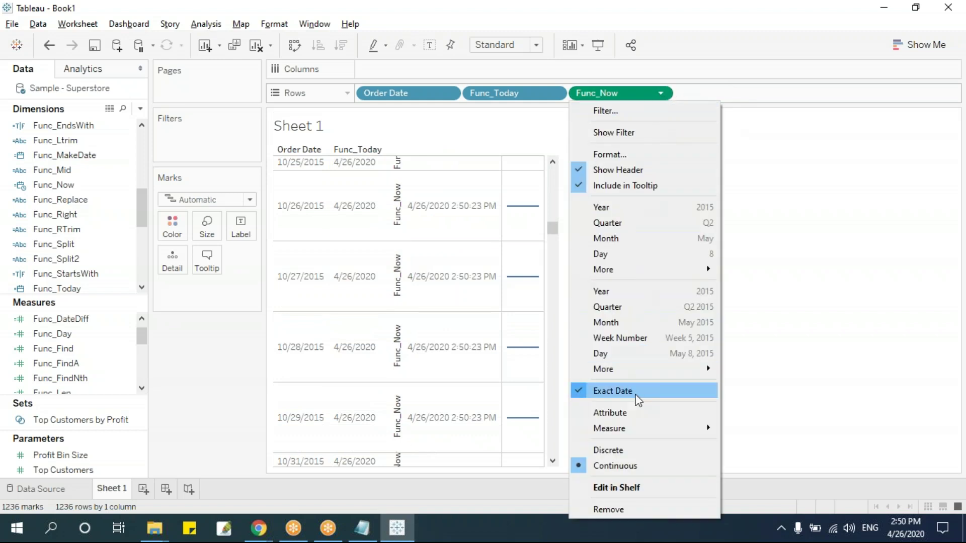
{"action": "left_click", "coordinate": [635, 448]}
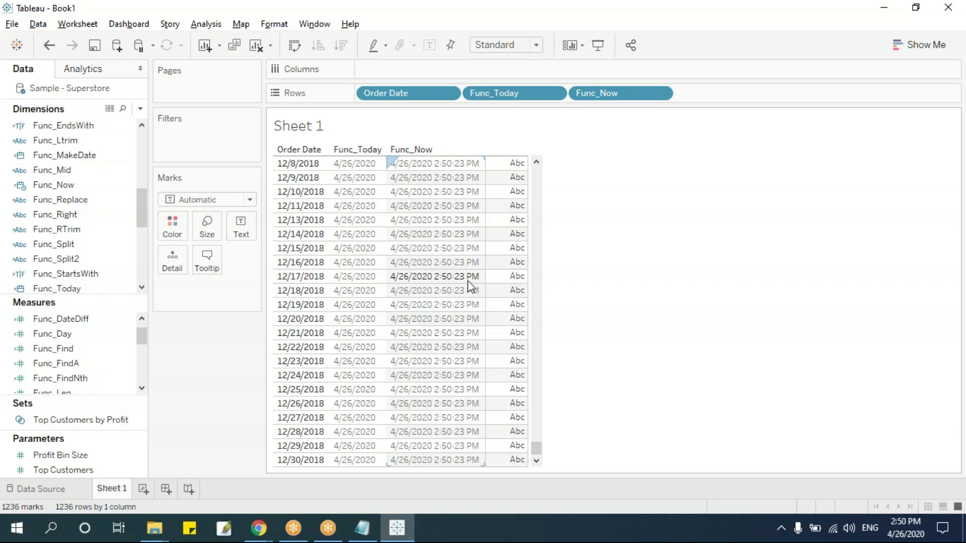
Step: Clear the worksheet, switch to the Tableau Functions notes in Notepad, and review the date functions and the aggregate functions section
{"action": "key", "text": "alt+shift+BackSpace"}
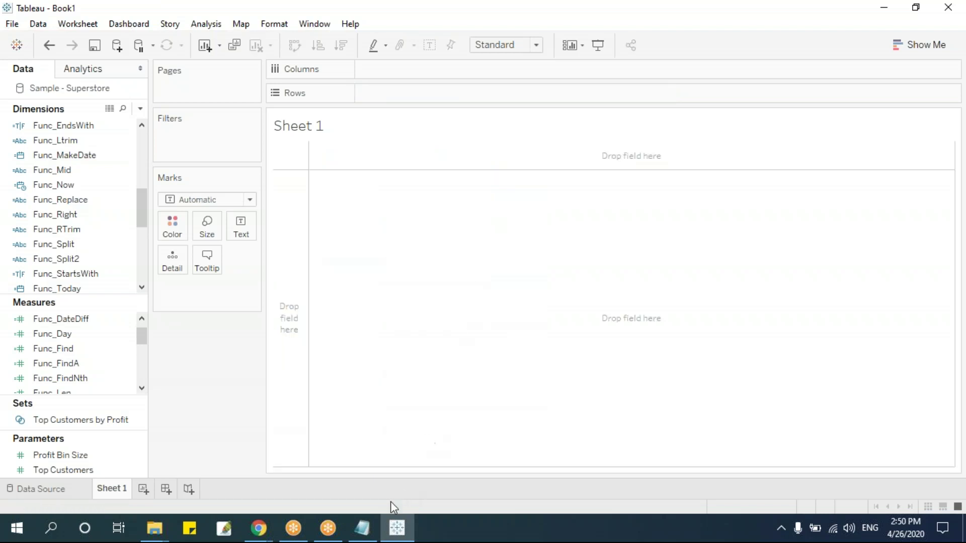
{"action": "left_click", "coordinate": [362, 528]}
{"action": "left_click", "coordinate": [250, 327]}
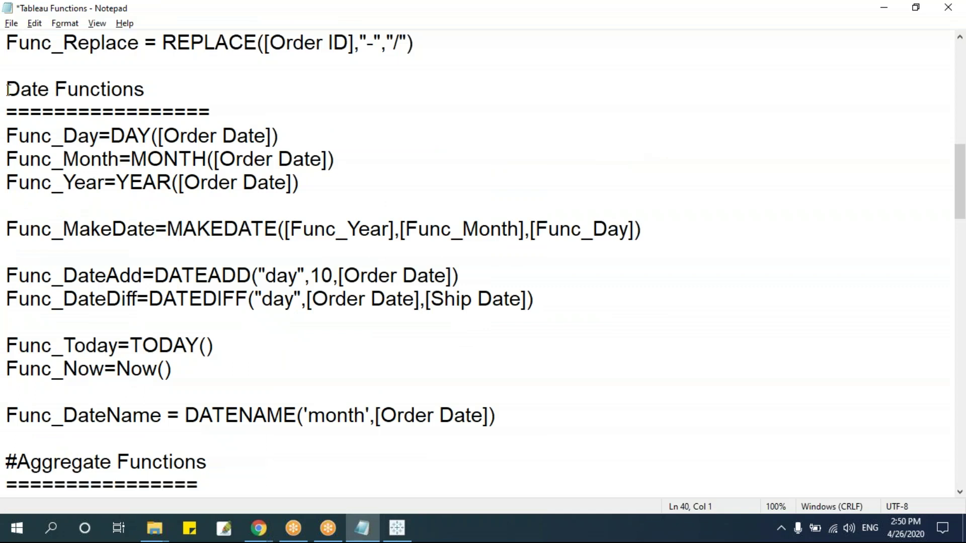
{"action": "left_click_drag", "start_coordinate": [6, 128], "coordinate": [522, 418]}
{"action": "left_click", "coordinate": [244, 350]}
{"action": "scroll", "coordinate": [296, 318], "scroll_direction": "down", "scroll_amount": 6}
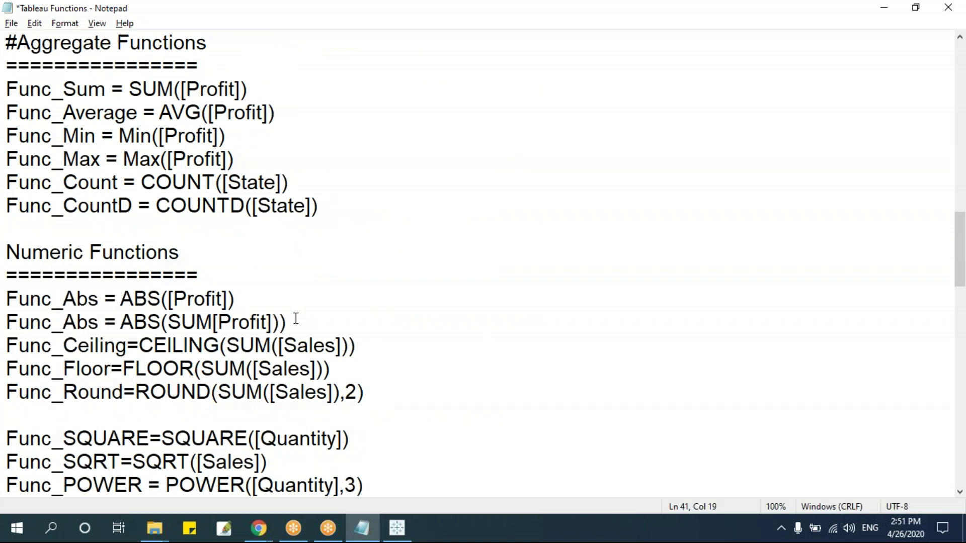
Step: Switch back to Tableau and build a table with Sub-Category in the rows and Sales as the values
{"action": "key", "text": "alt+Tab"}
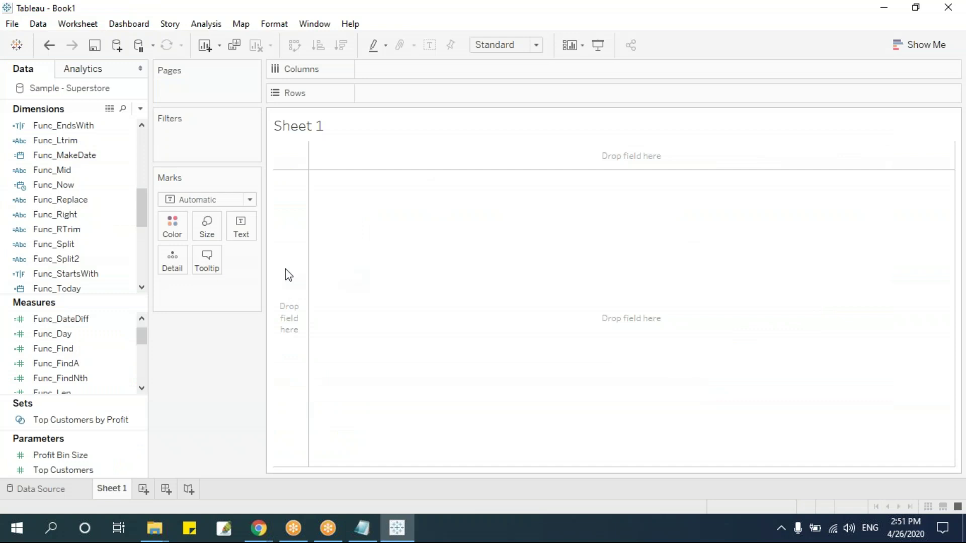
{"action": "left_click_drag", "start_coordinate": [143, 213], "coordinate": [437, 100]}
{"action": "left_click", "coordinate": [82, 231]}
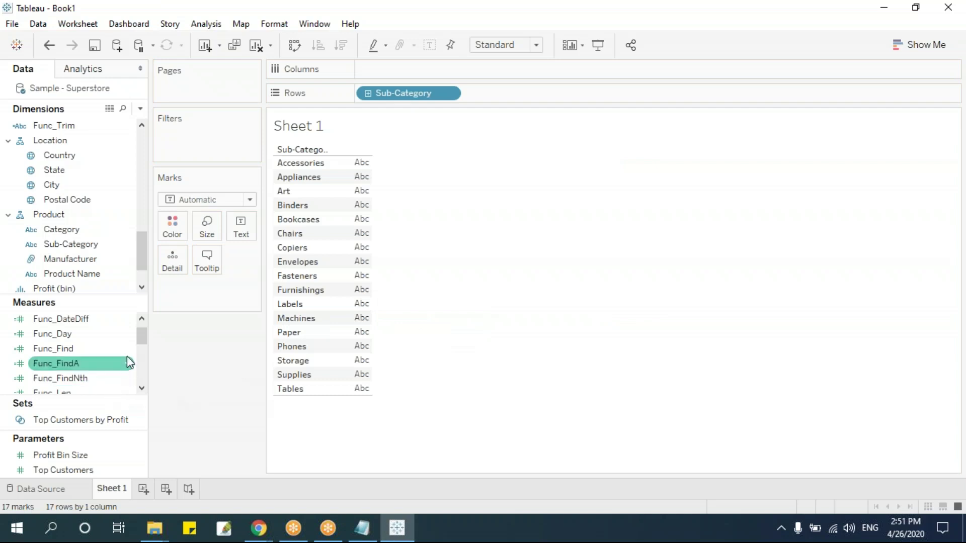
{"action": "left_click_drag", "start_coordinate": [144, 344], "coordinate": [144, 373]}
{"action": "left_click_drag", "start_coordinate": [75, 352], "coordinate": [375, 264]}
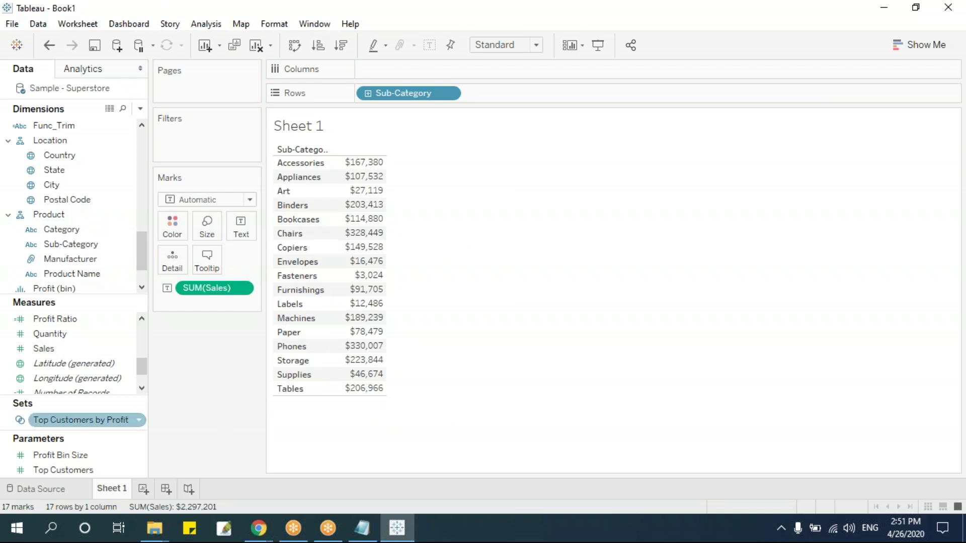
Step: Remove Sales from the view and review the aggregate formulas from Func_Sum to Func_Count in the Notepad notes
{"action": "left_click_drag", "start_coordinate": [211, 288], "coordinate": [101, 327]}
{"action": "key", "text": "alt+Tab"}
{"action": "scroll", "coordinate": [135, 209], "scroll_direction": "up", "scroll_amount": 1}
{"action": "left_click", "coordinate": [75, 160]}
{"action": "left_click", "coordinate": [81, 183]}
{"action": "left_click", "coordinate": [80, 207]}
{"action": "left_click", "coordinate": [82, 226]}
{"action": "left_click", "coordinate": [102, 251]}
Step: Switch back to Tableau and start a new calculated field named Func_Sum
{"action": "key", "text": "alt+Tab"}
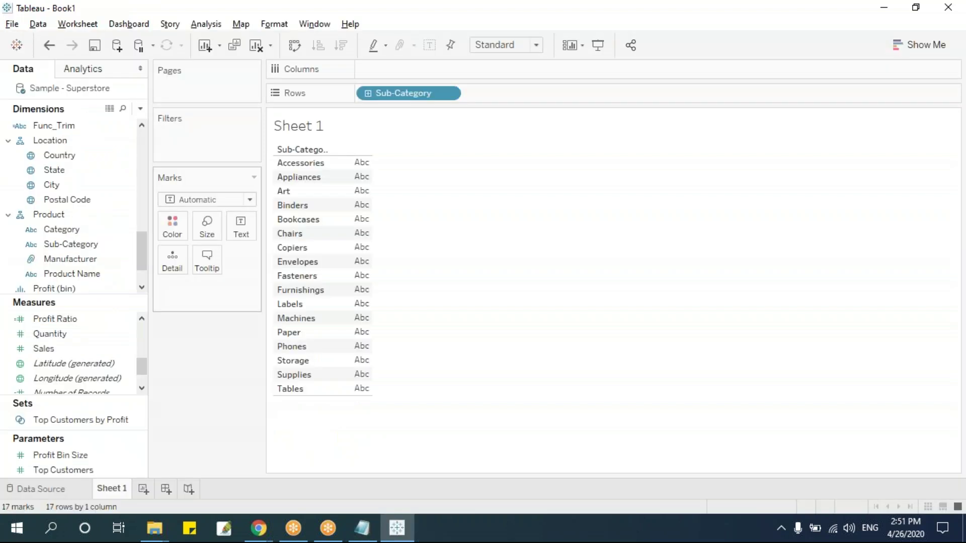
{"action": "left_click", "coordinate": [140, 108]}
{"action": "left_click", "coordinate": [132, 126]}
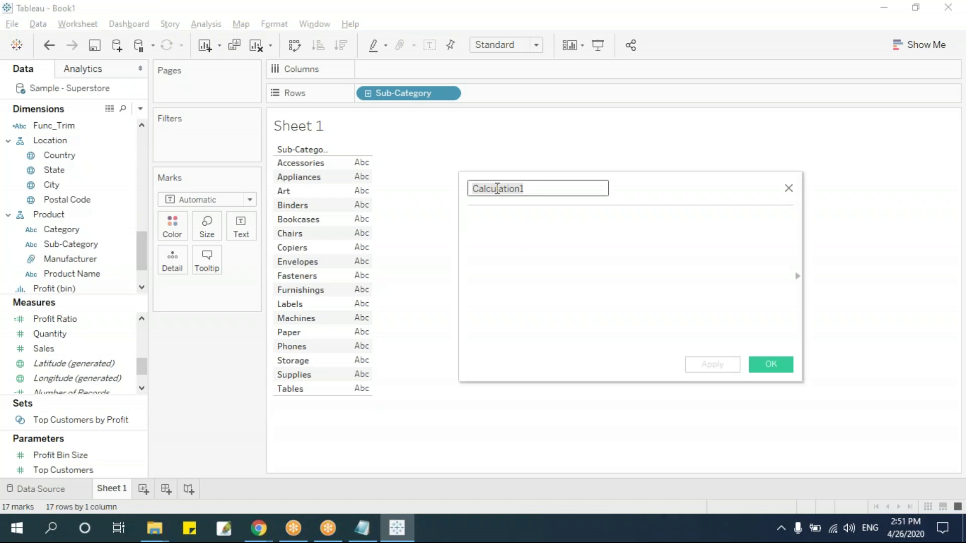
{"action": "type", "text": "Func_Sum"}
{"action": "key", "text": "Tab"}
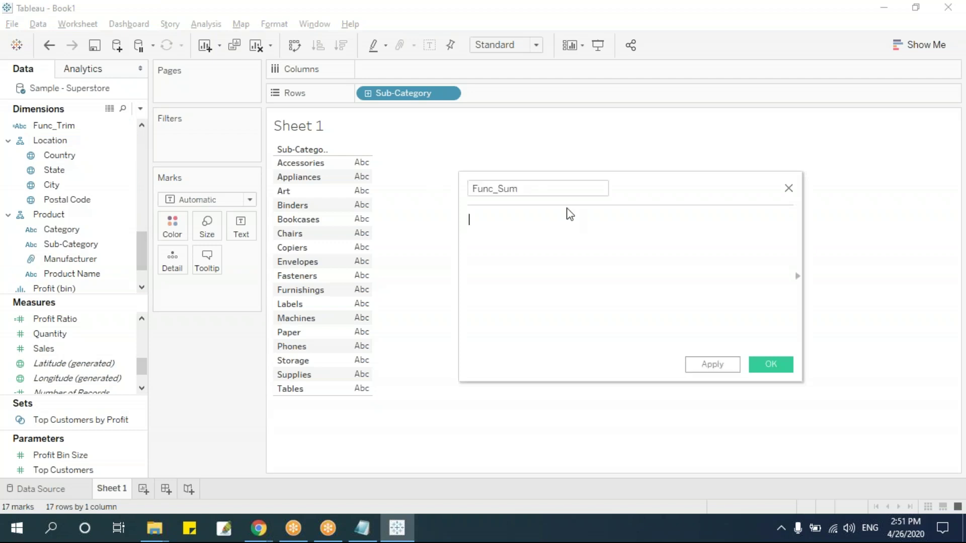
{"action": "type", "text": "su"}
{"action": "key", "text": "Return"}
{"action": "key", "text": "BackSpace"}
{"action": "key", "text": "BackSpace"}
{"action": "key", "text": "BackSpace"}
{"action": "key", "text": "BackSpace"}
{"action": "key", "text": "BackSpace"}
{"action": "key", "text": "BackSpace"}
{"action": "key", "text": "BackSpace"}
{"action": "key", "text": "BackSpace"}
{"action": "key", "text": "BackSpace"}
{"action": "key", "text": "BackSpace"}
{"action": "key", "text": "BackSpace"}
{"action": "key", "text": "BackSpace"}
{"action": "key", "text": "BackSpace"}
{"action": "key", "text": "BackSpace"}
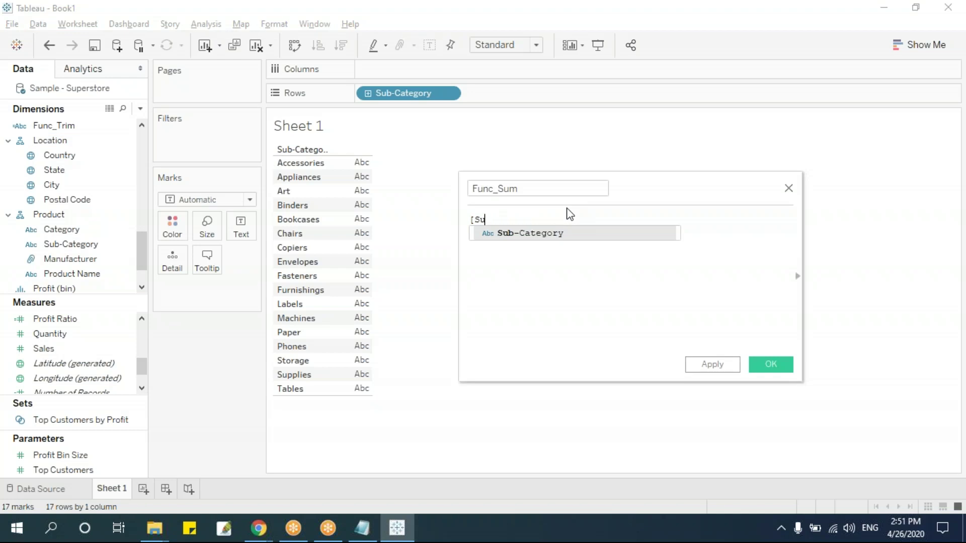
Step: Define Func_Sum with the formula SUM([Sales]) and save the calculated field
{"action": "type", "text": "sum"}
{"action": "key", "text": "Return"}
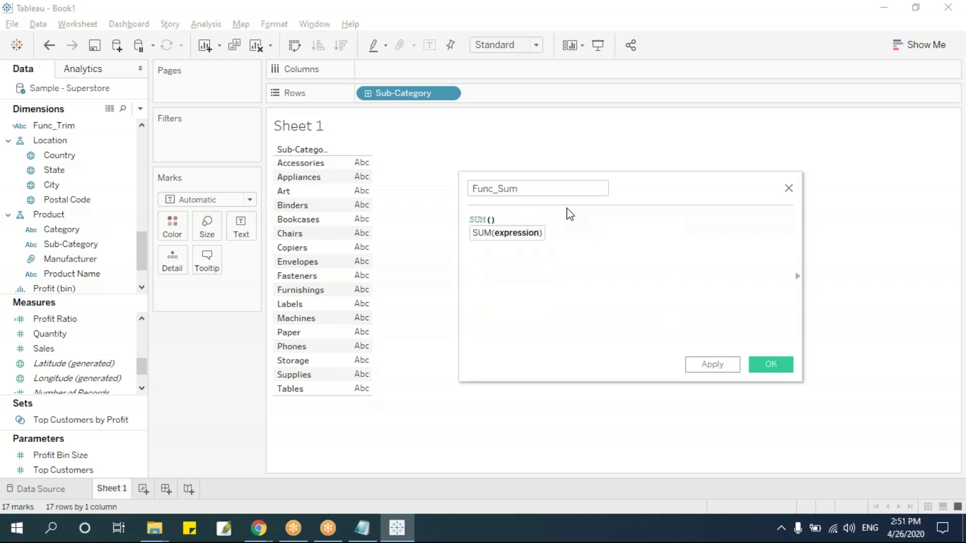
{"action": "type", "text": "sa"}
{"action": "key", "text": "Return"}
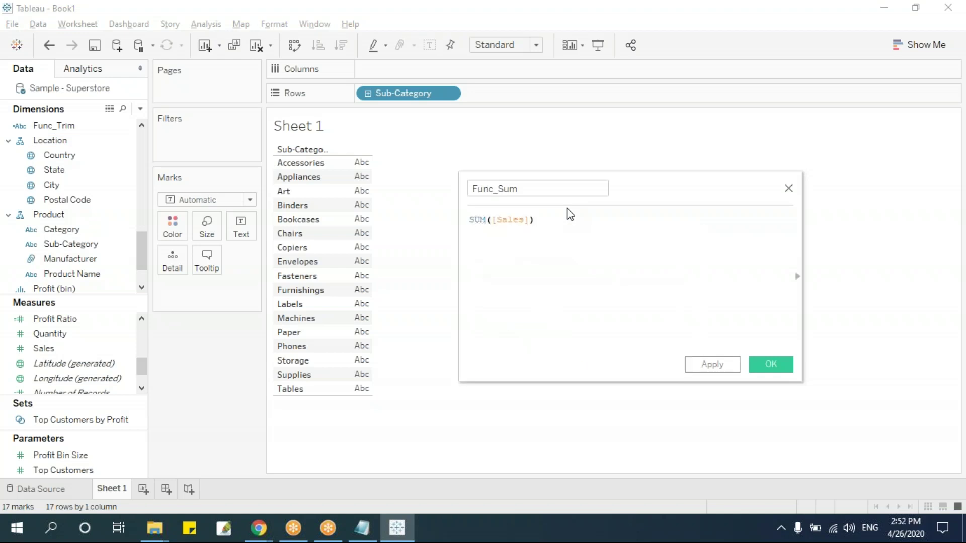
{"action": "left_click", "coordinate": [771, 364]}
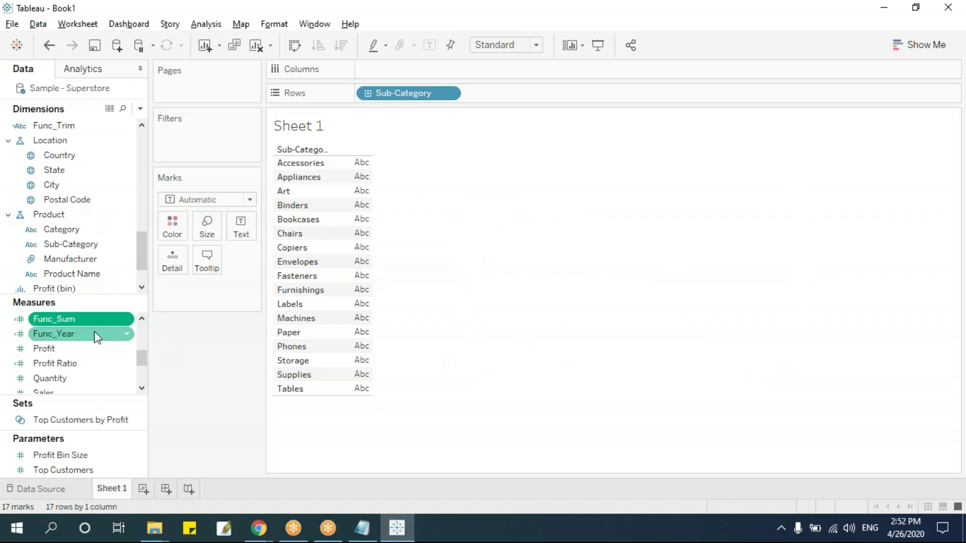
Step: Show Func_Sum as the values for each Sub-Category and add Sales beside it for comparison
{"action": "left_click_drag", "start_coordinate": [81, 320], "coordinate": [351, 291]}
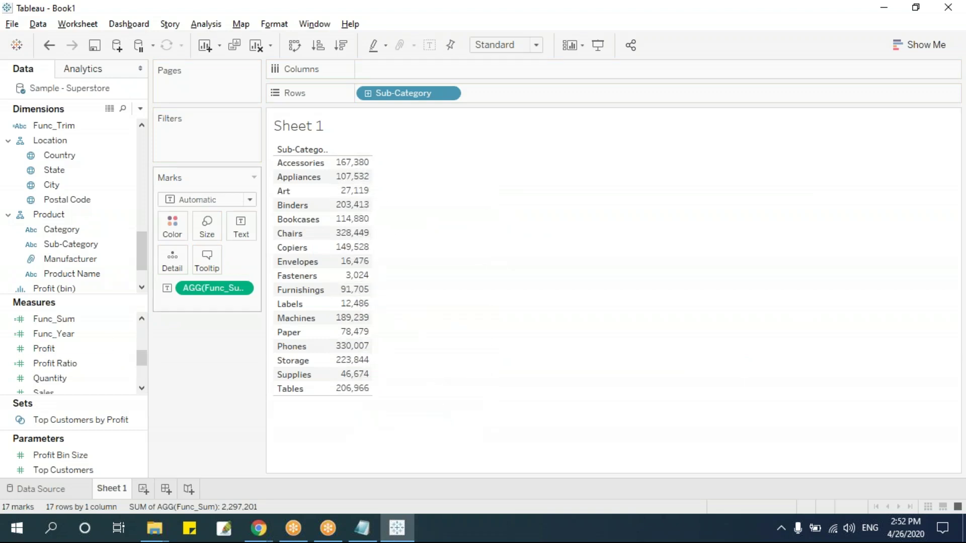
{"action": "left_click", "coordinate": [141, 388]}
{"action": "left_click_drag", "start_coordinate": [44, 378], "coordinate": [358, 304]}
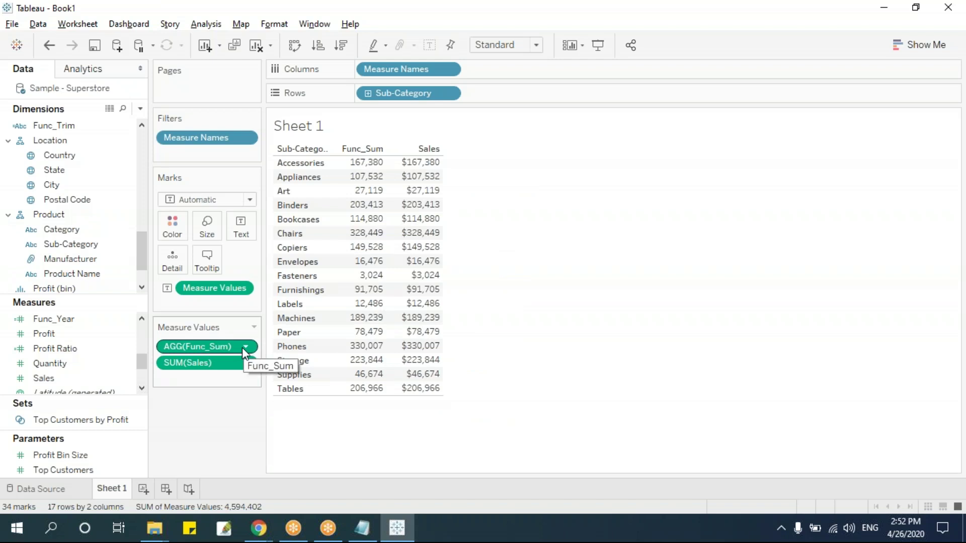
Step: Remove Func_Sum and Sales from the view and start a calculated field named Func_Average
{"action": "left_click_drag", "start_coordinate": [243, 348], "coordinate": [203, 353]}
{"action": "left_click_drag", "start_coordinate": [204, 294], "coordinate": [224, 403]}
{"action": "left_click", "coordinate": [141, 109]}
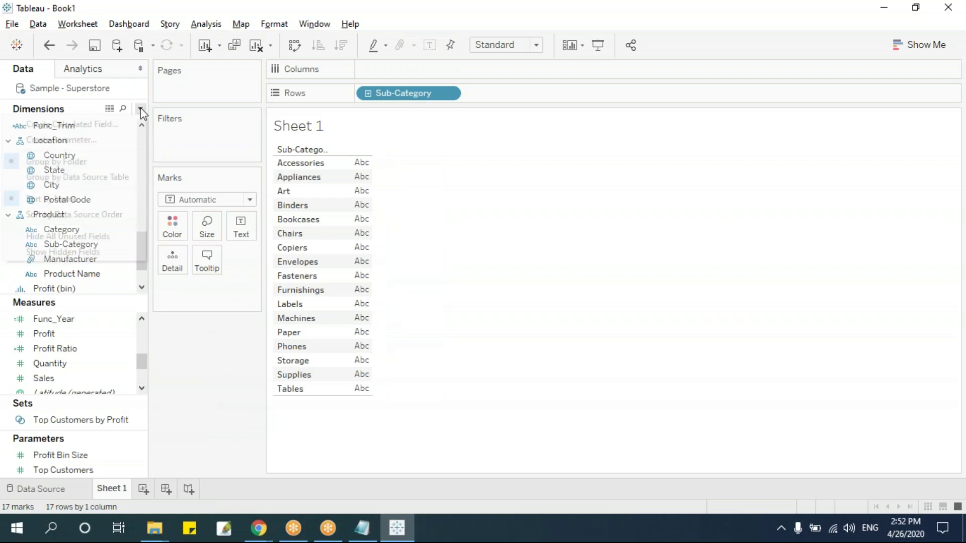
{"action": "left_click", "coordinate": [129, 122]}
{"action": "double_click", "coordinate": [538, 186]}
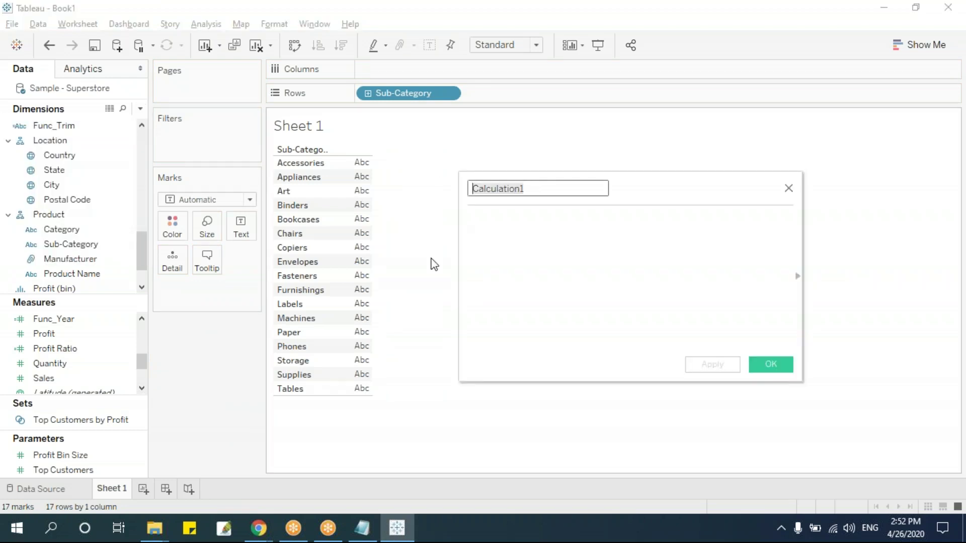
{"action": "type", "text": "Func_Average"}
{"action": "key", "text": "Tab"}
Step: Define Func_Average as AVG([Sales]), save it, and show it as the values for each Sub-Category
{"action": "type", "text": "av"}
{"action": "key", "text": "Return"}
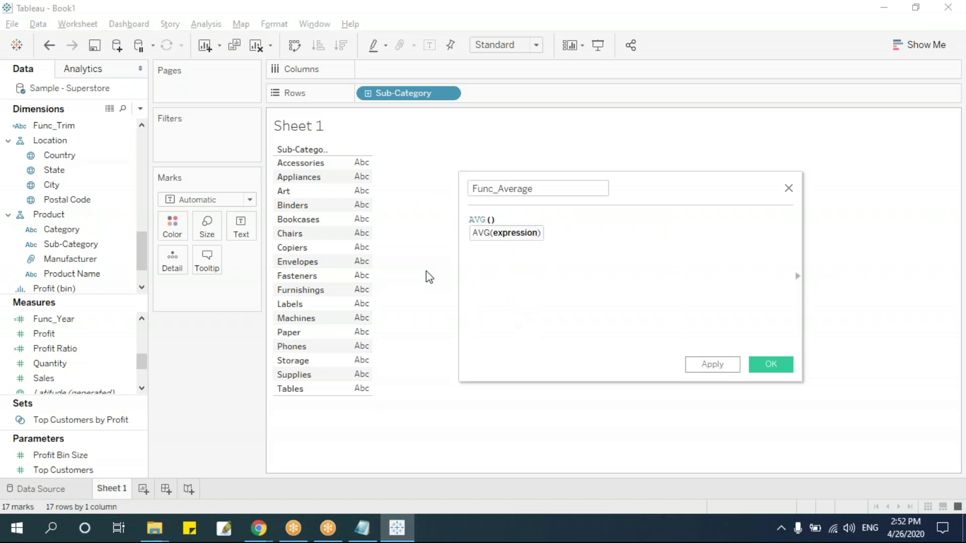
{"action": "type", "text": "sa"}
{"action": "key", "text": "Return"}
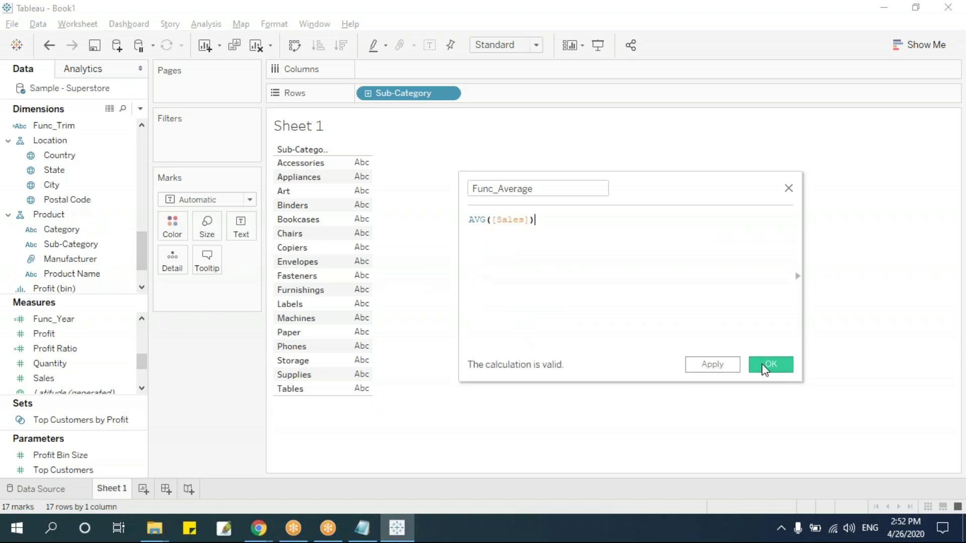
{"action": "left_click", "coordinate": [771, 366]}
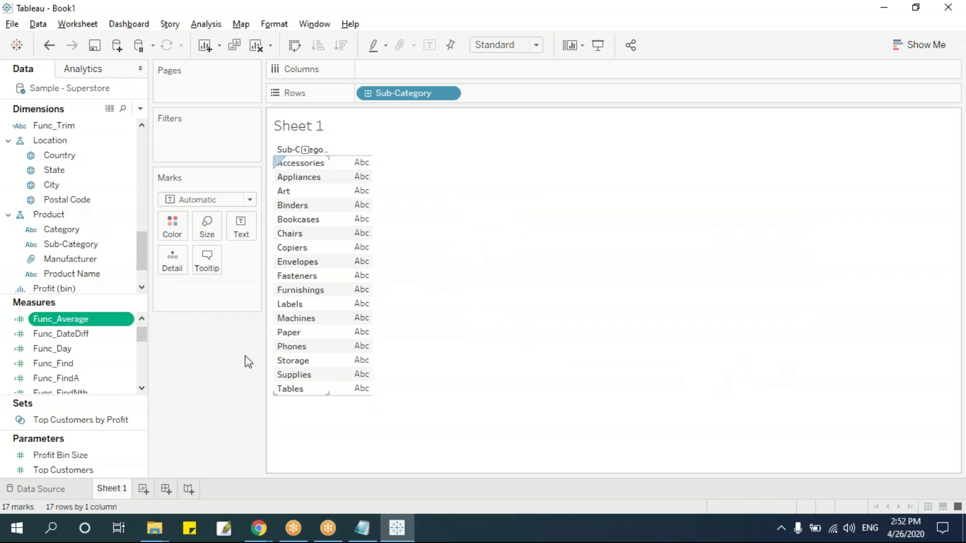
{"action": "left_click_drag", "start_coordinate": [88, 326], "coordinate": [382, 380]}
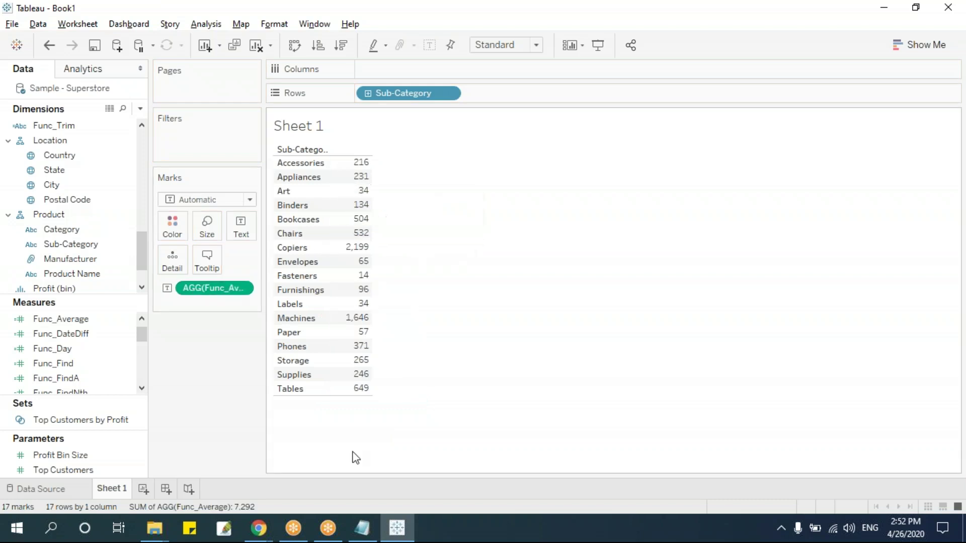
Step: Remove Func_Average from the view and start a calculated field named Func_Min
{"action": "left_click_drag", "start_coordinate": [216, 287], "coordinate": [216, 369]}
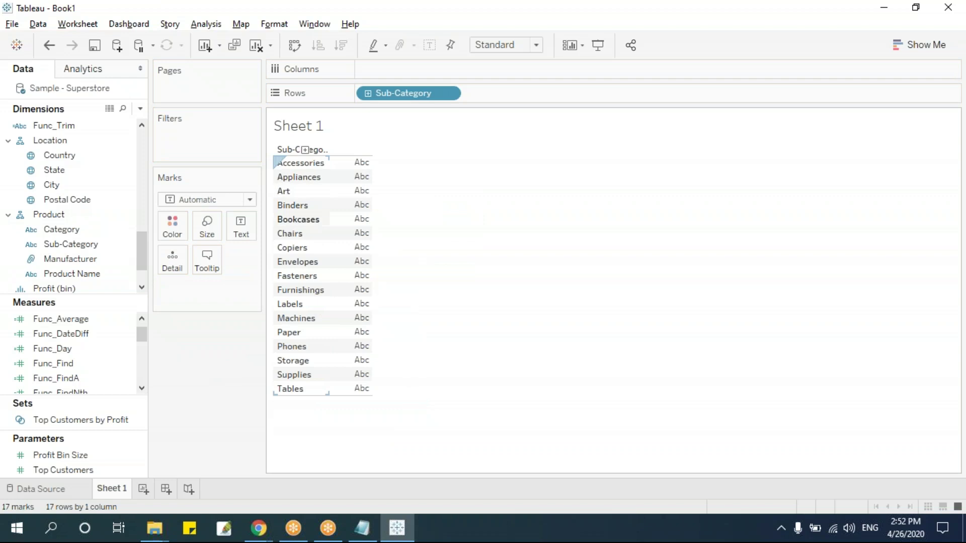
{"action": "left_click", "coordinate": [141, 110]}
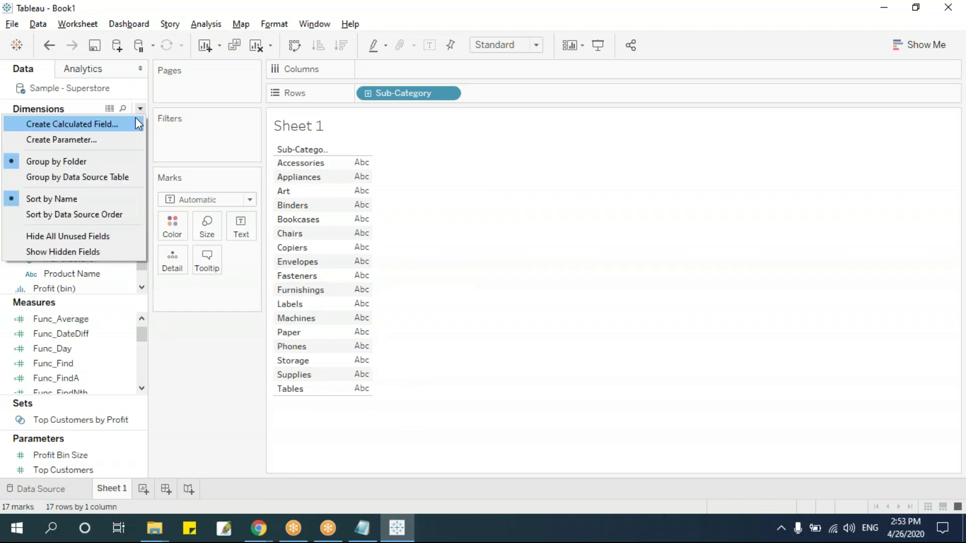
{"action": "left_click", "coordinate": [135, 123]}
{"action": "type", "text": "S"}
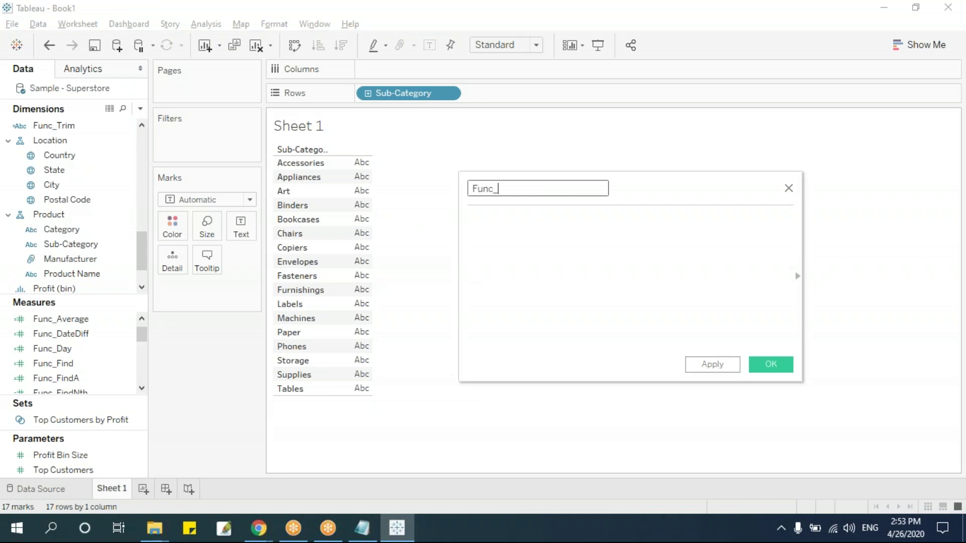
{"action": "type", "text": "unc_Min"}
{"action": "key", "text": "Tab"}
Step: Define Func_Min as MIN([Sales]), save it, and show it as the values for each Sub-Category
{"action": "type", "text": "MIN"}
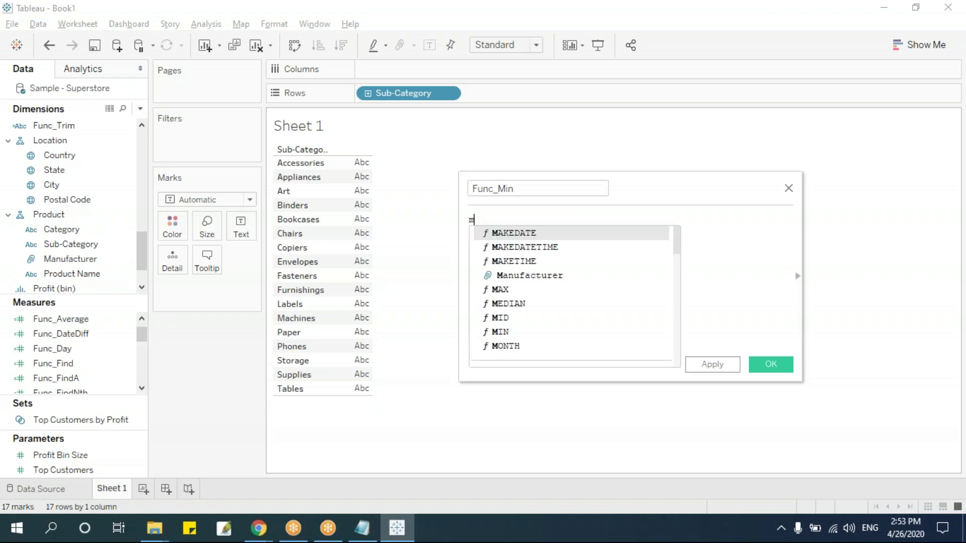
{"action": "key", "text": "Return"}
{"action": "type", "text": "sa"}
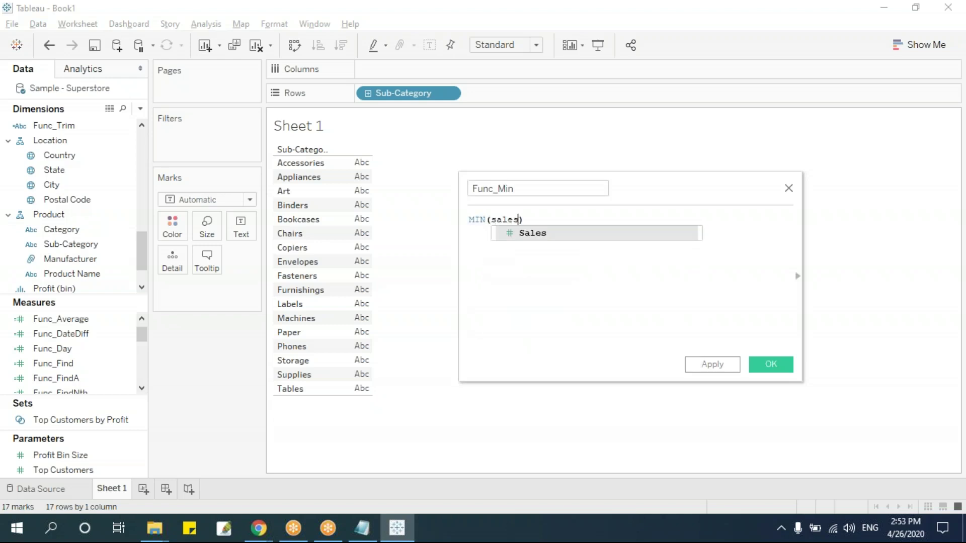
{"action": "type", "text": "les"}
{"action": "key", "text": "Return"}
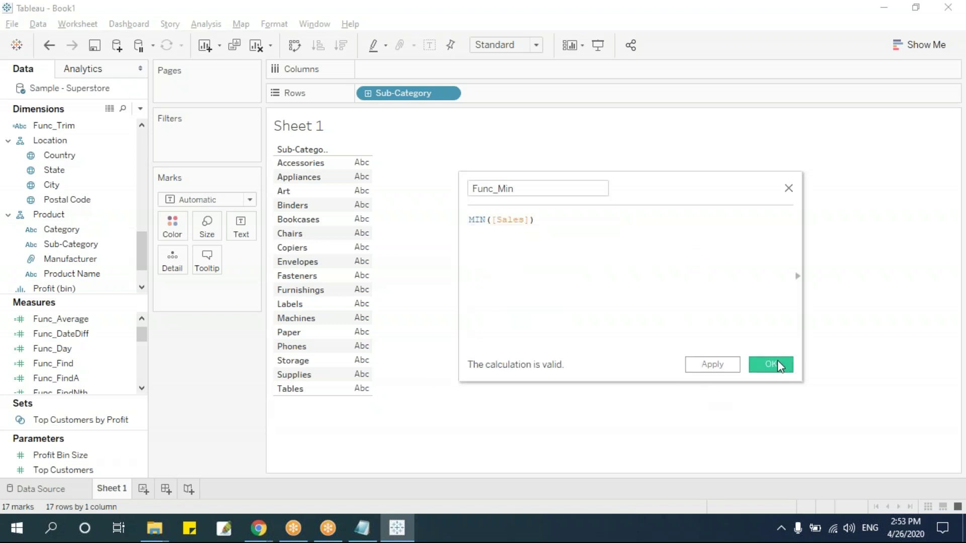
{"action": "left_click", "coordinate": [777, 361]}
{"action": "left_click_drag", "start_coordinate": [108, 373], "coordinate": [367, 265]}
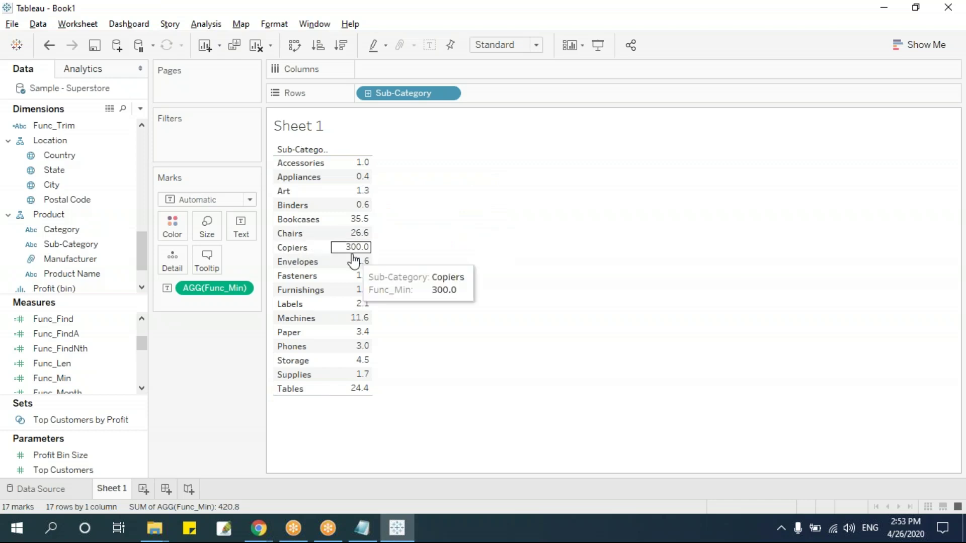
Step: Remove Func_Min from the view and start a calculated field named Func_Max
{"action": "left_click_drag", "start_coordinate": [216, 288], "coordinate": [138, 146]}
{"action": "left_click", "coordinate": [141, 108]}
{"action": "left_click", "coordinate": [133, 125]}
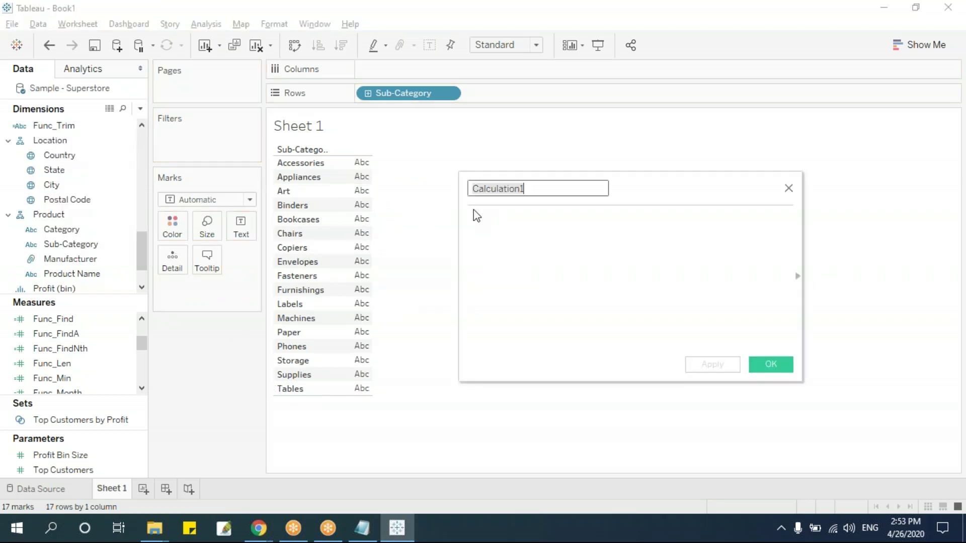
{"action": "type", "text": "Func_Max"}
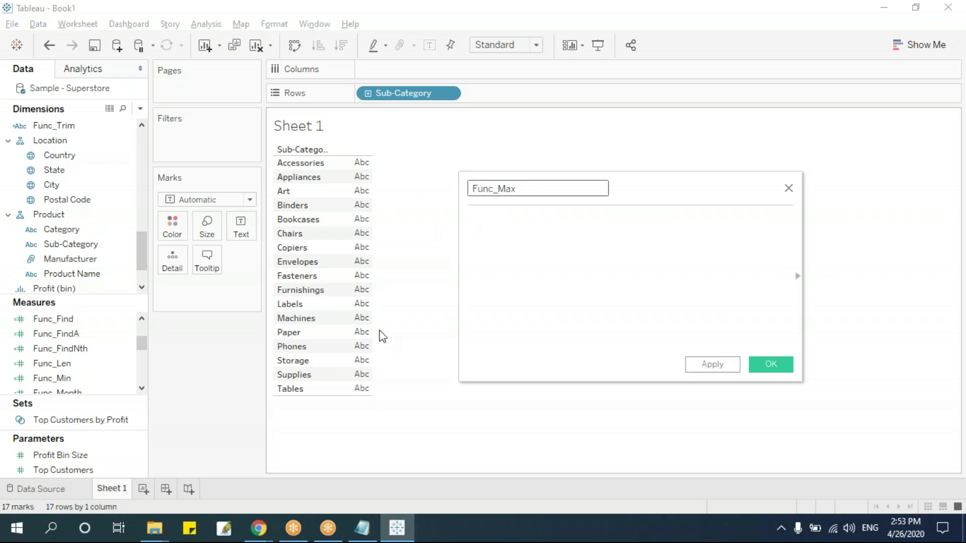
{"action": "key", "text": "Tab"}
Step: Define Func_Max as MAX([Sales]), save it, and show it as the values for each Sub-Category
{"action": "type", "text": "ma"}
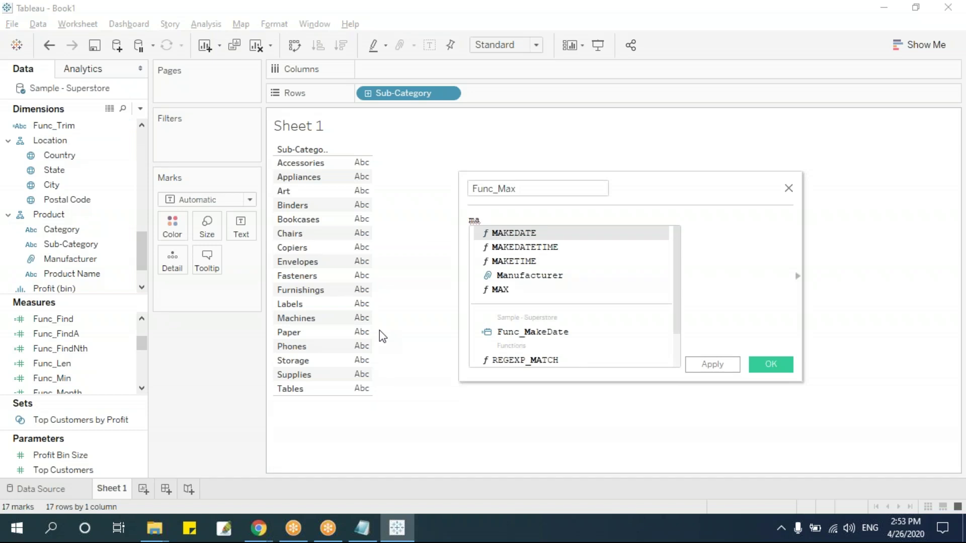
{"action": "type", "text": "x"}
{"action": "key", "text": "Return"}
{"action": "type", "text": ")"}
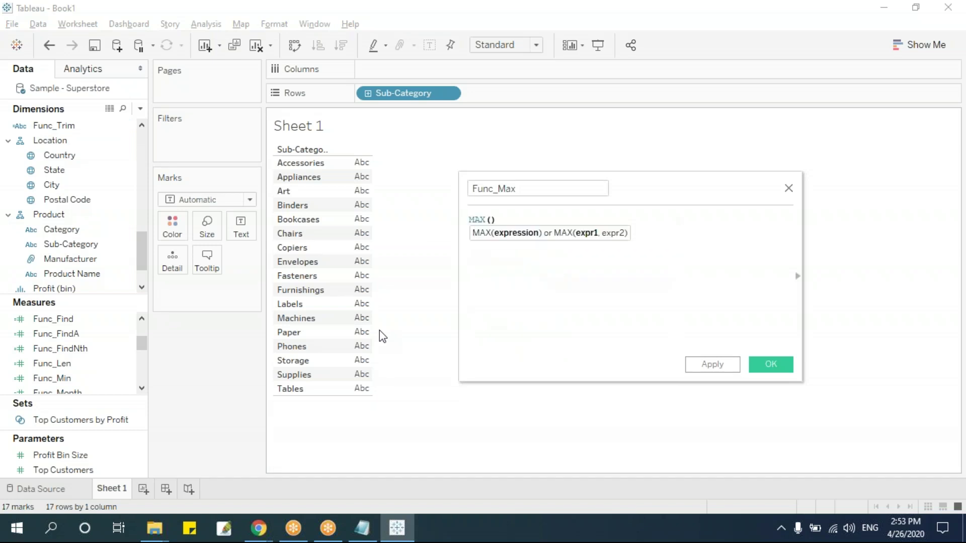
{"action": "type", "text": "sal"}
{"action": "key", "text": "Return"}
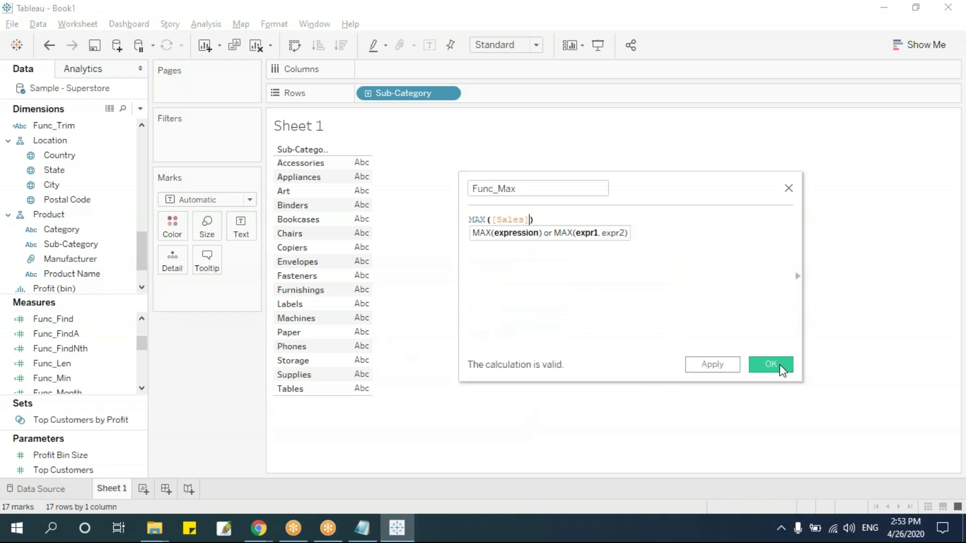
{"action": "left_click", "coordinate": [771, 365]}
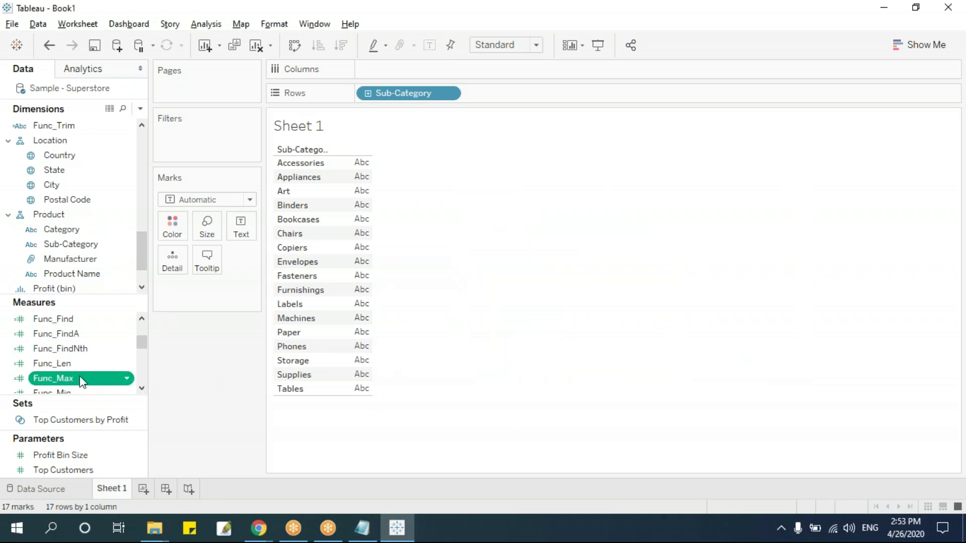
{"action": "left_click_drag", "start_coordinate": [129, 379], "coordinate": [364, 293]}
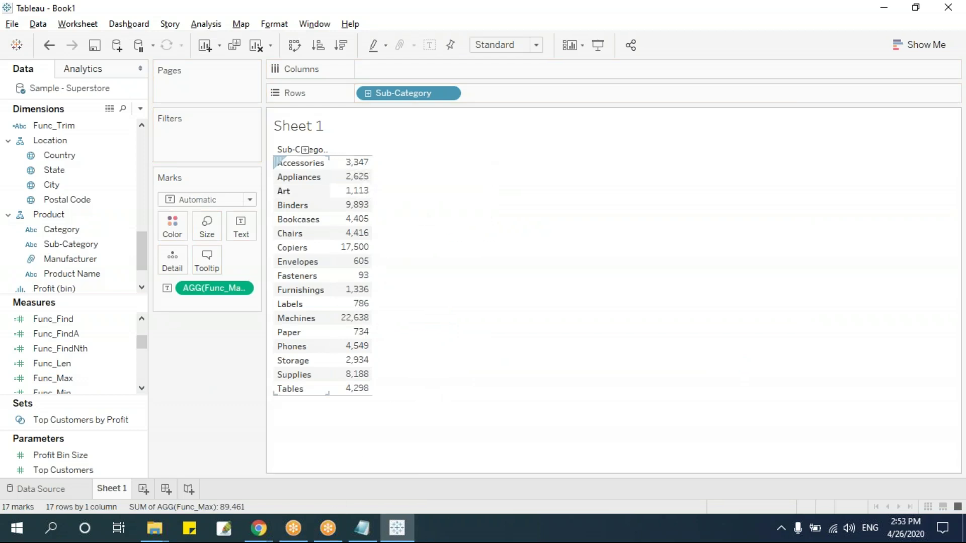
Step: Remove Func_Max from the view and replace Sub-Category with Category in the rows
{"action": "left_click_drag", "start_coordinate": [213, 291], "coordinate": [211, 347]}
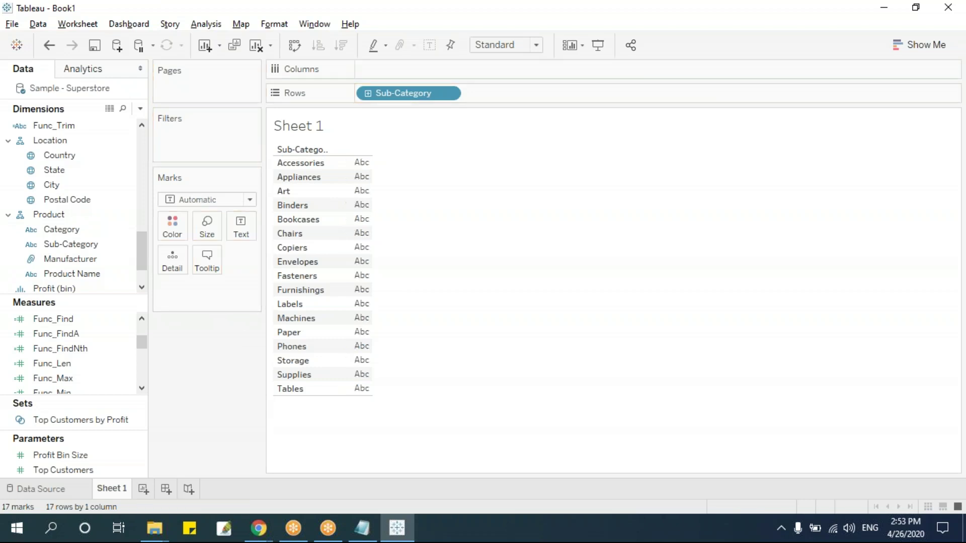
{"action": "left_click_drag", "start_coordinate": [404, 94], "coordinate": [727, 346]}
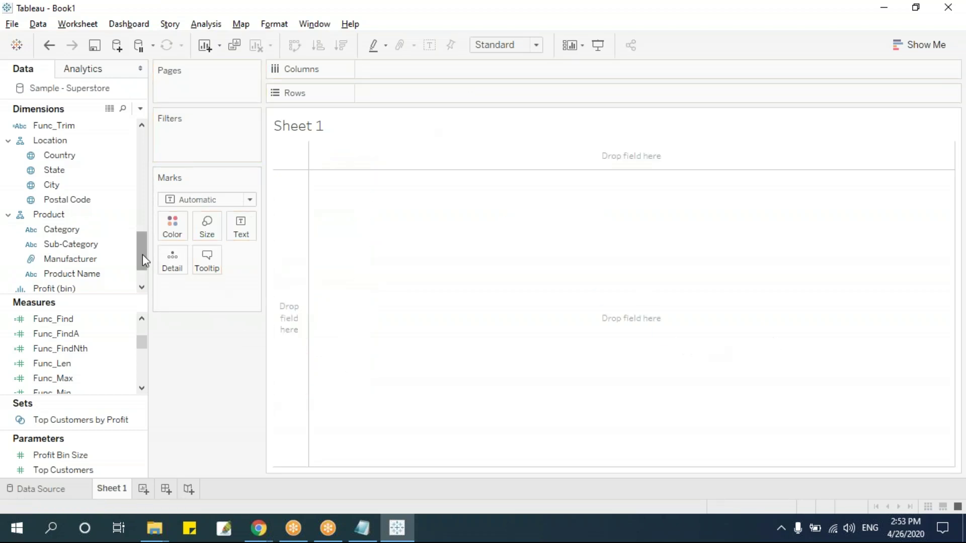
{"action": "mouse_move", "coordinate": [143, 253]}
{"action": "left_mouse_down"}
{"action": "mouse_move", "coordinate": [145, 204]}
{"action": "mouse_move", "coordinate": [147, 267]}
{"action": "left_mouse_up"}
{"action": "left_click_drag", "start_coordinate": [76, 201], "coordinate": [418, 153]}
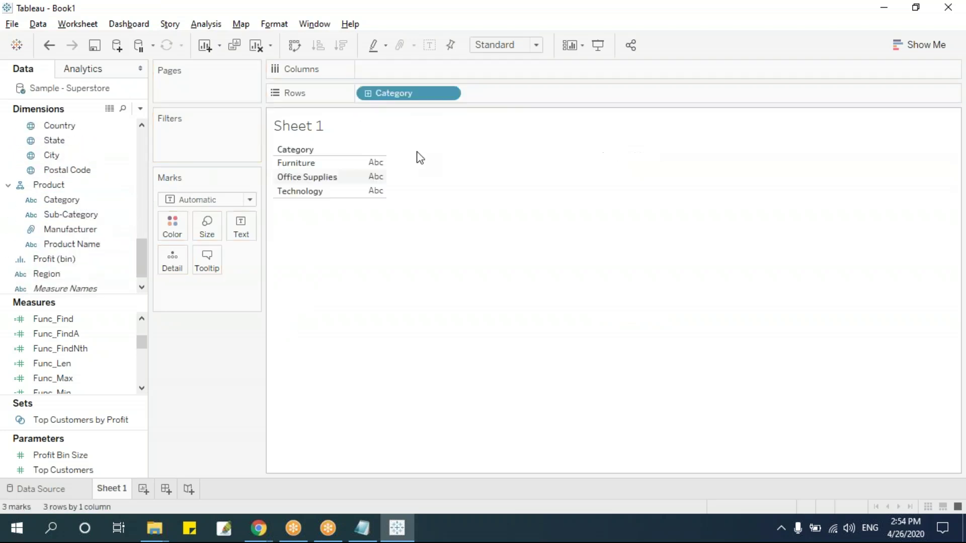
Step: Enlarge the list of measures and show Func_Sum as the values for each Category
{"action": "left_click", "coordinate": [142, 387]}
{"action": "left_click", "coordinate": [142, 387]}
{"action": "double_click", "coordinate": [142, 387]}
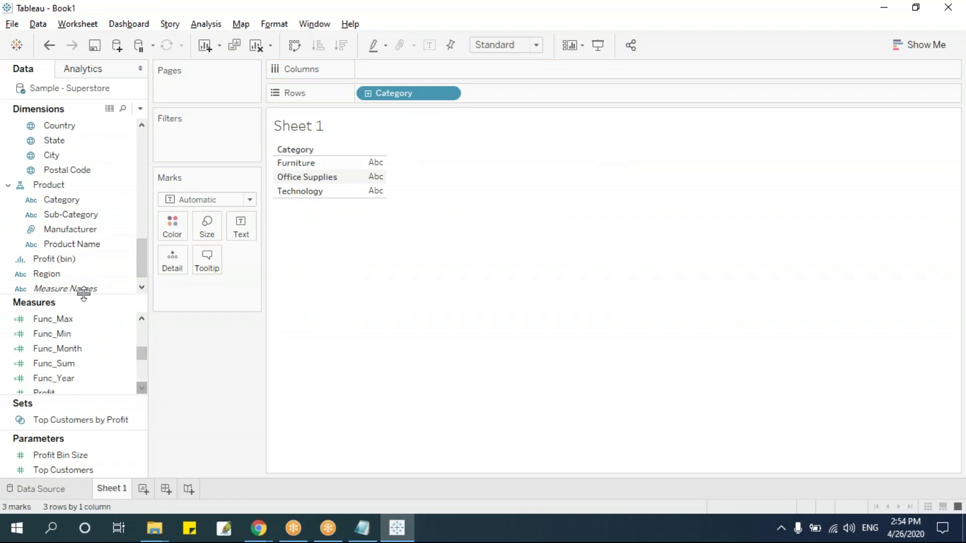
{"action": "left_click_drag", "start_coordinate": [82, 296], "coordinate": [91, 229]}
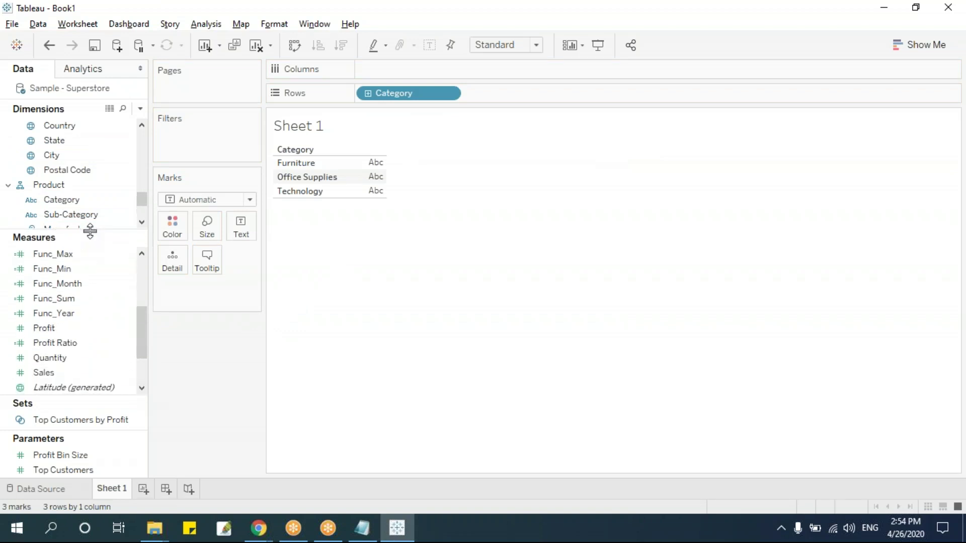
{"action": "left_click_drag", "start_coordinate": [70, 301], "coordinate": [382, 181]}
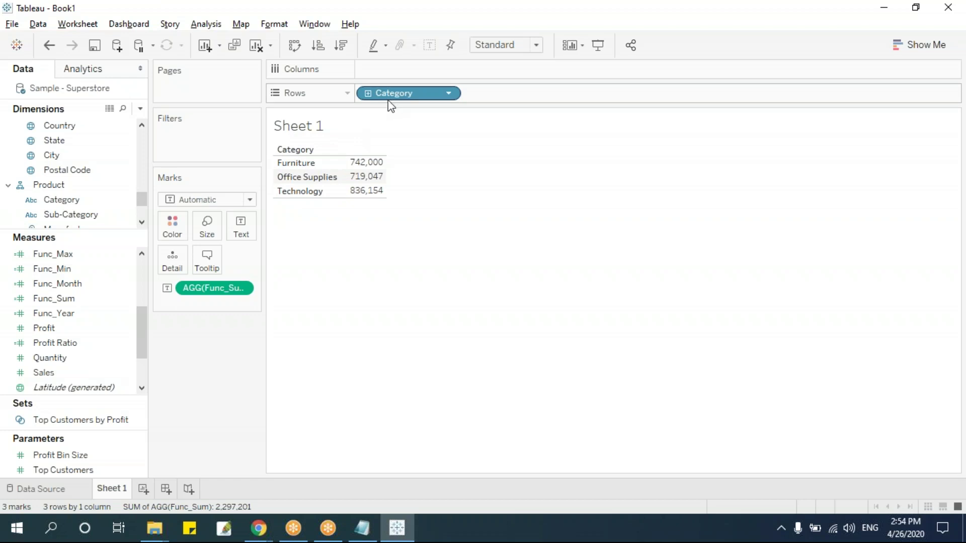
Step: Add Func_Average to the values beside Func_Sum and replace Category with Segment in the rows
{"action": "left_click_drag", "start_coordinate": [144, 339], "coordinate": [385, 177]}
{"action": "mouse_move", "coordinate": [387, 177]}
{"action": "left_click_drag", "start_coordinate": [397, 95], "coordinate": [119, 308]}
{"action": "left_click_drag", "start_coordinate": [151, 241], "coordinate": [150, 215]}
{"action": "left_click_drag", "start_coordinate": [141, 259], "coordinate": [148, 149]}
{"action": "left_click_drag", "start_coordinate": [62, 185], "coordinate": [400, 94]}
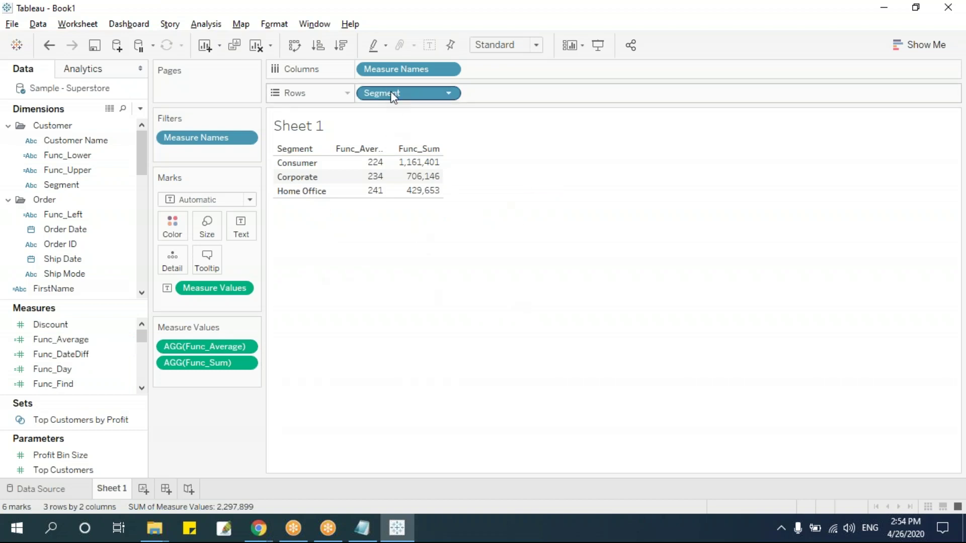
Step: Add Region ahead of Segment in the rows
{"action": "left_click_drag", "start_coordinate": [141, 158], "coordinate": [145, 289]}
{"action": "mouse_move", "coordinate": [47, 274]}
{"action": "left_mouse_down"}
{"action": "mouse_move", "coordinate": [195, 260]}
{"action": "mouse_move", "coordinate": [345, 101]}
{"action": "mouse_move", "coordinate": [368, 109]}
{"action": "left_mouse_up"}
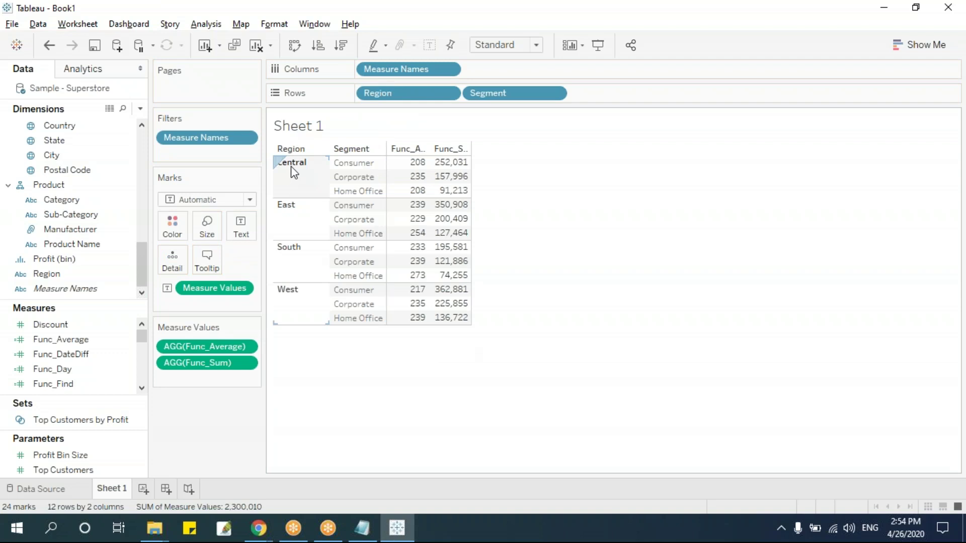
{"action": "mouse_move", "coordinate": [415, 169]}
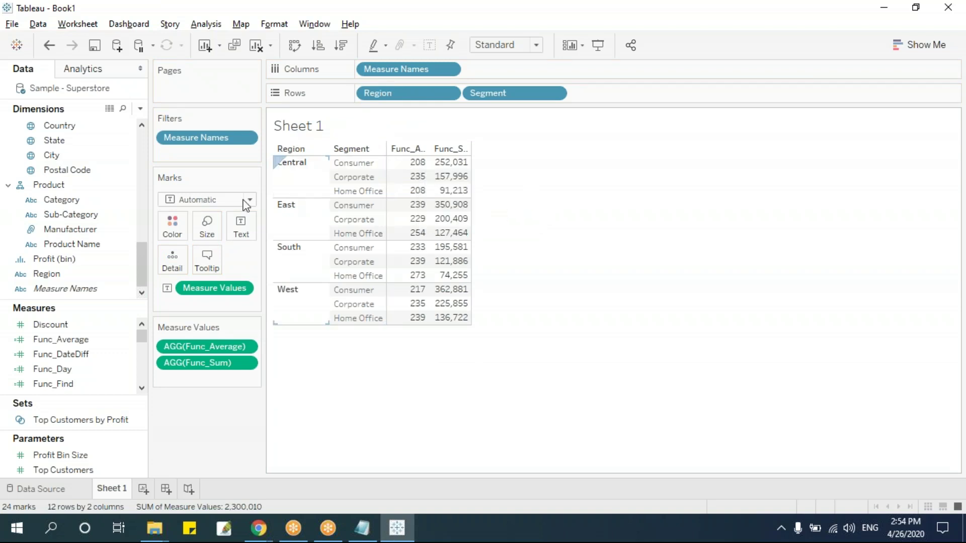
Step: Add Func_Max and Func_Min to the values shown for each Region and Segment
{"action": "left_click", "coordinate": [143, 352]}
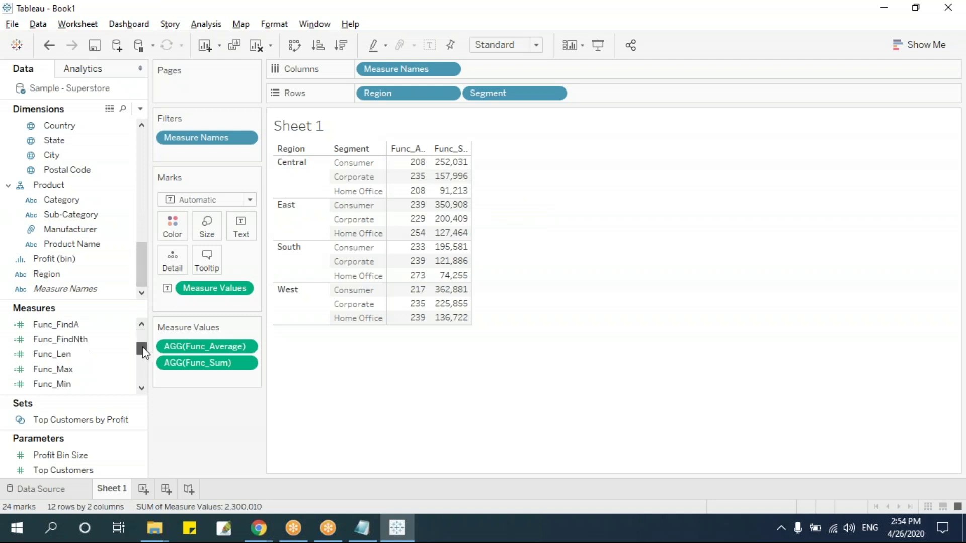
{"action": "left_click_drag", "start_coordinate": [92, 378], "coordinate": [125, 364]}
{"action": "double_click", "coordinate": [125, 369]}
{"action": "left_click_drag", "start_coordinate": [54, 384], "coordinate": [491, 291]}
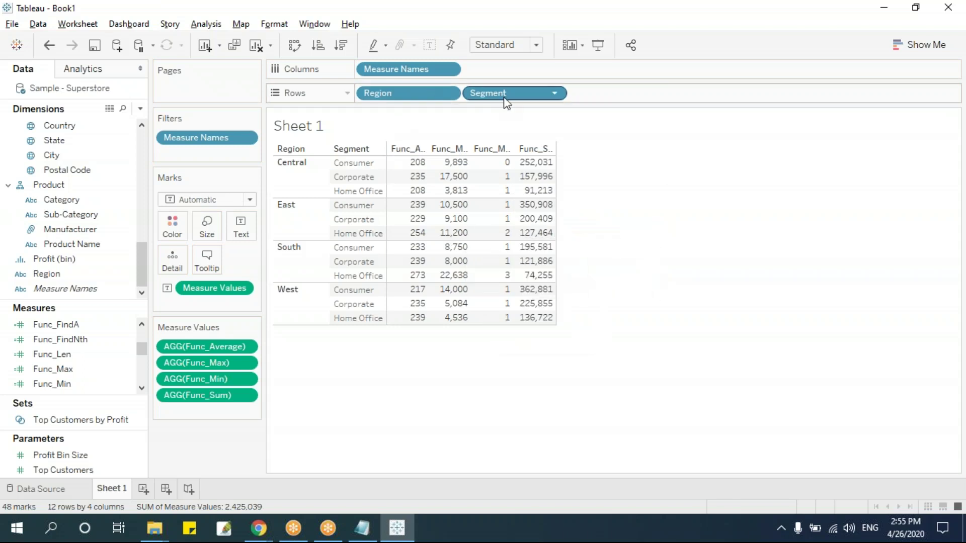
Step: Try the table without Segment, restore it, and remove Region from the rows instead
{"action": "left_click_drag", "start_coordinate": [498, 94], "coordinate": [709, 264]}
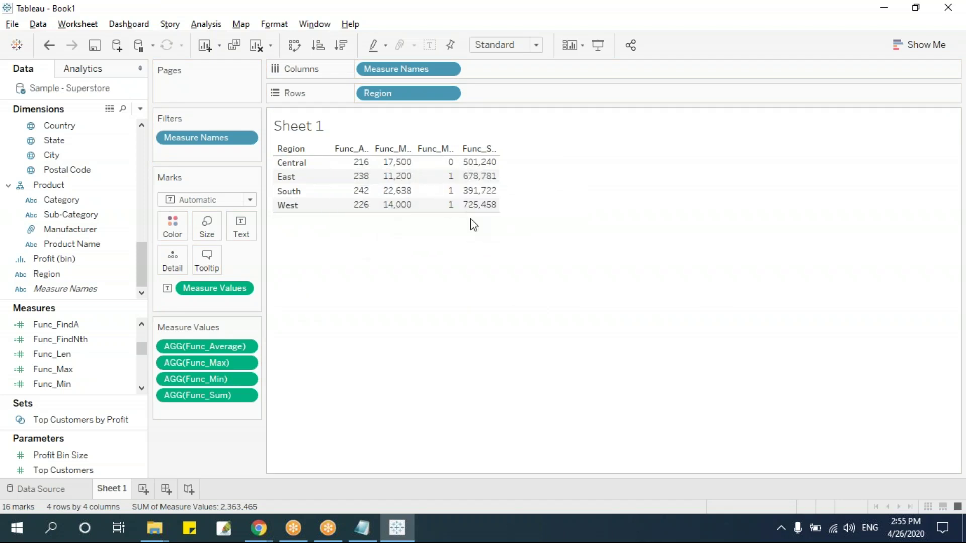
{"action": "key", "text": "ctrl+z"}
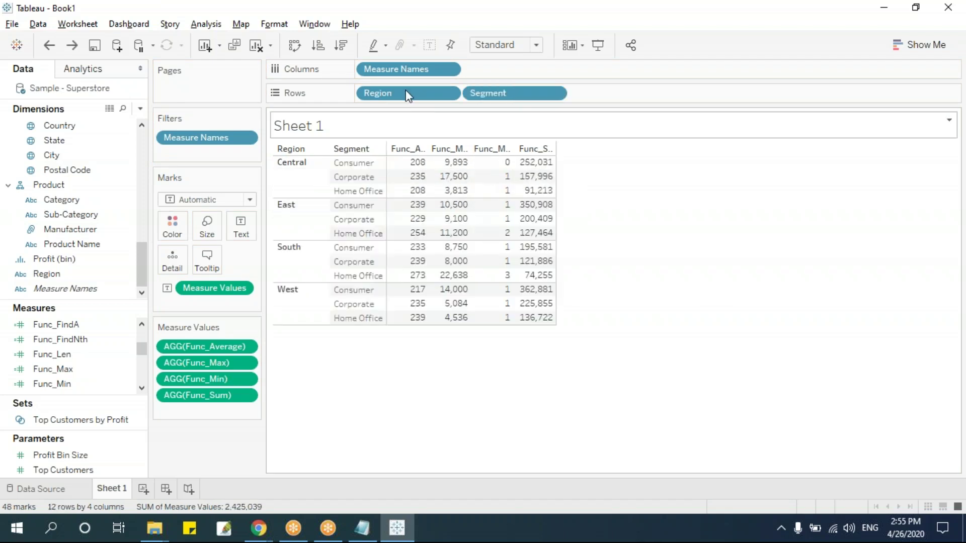
{"action": "left_click_drag", "start_coordinate": [400, 89], "coordinate": [471, 124]}
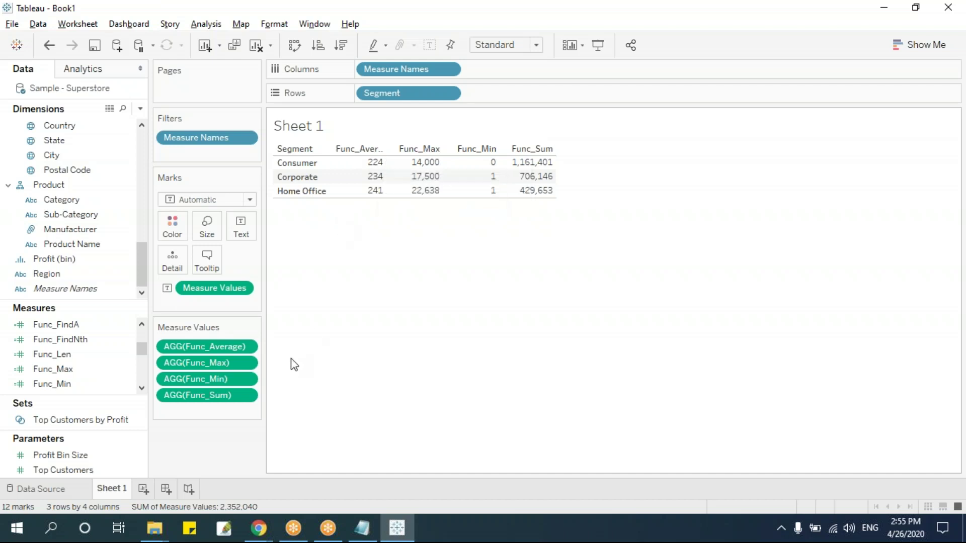
Step: Clear the worksheet and place Region in the rows
{"action": "key", "text": "alt+shift+BackSpace"}
{"action": "left_click_drag", "start_coordinate": [63, 275], "coordinate": [415, 97]}
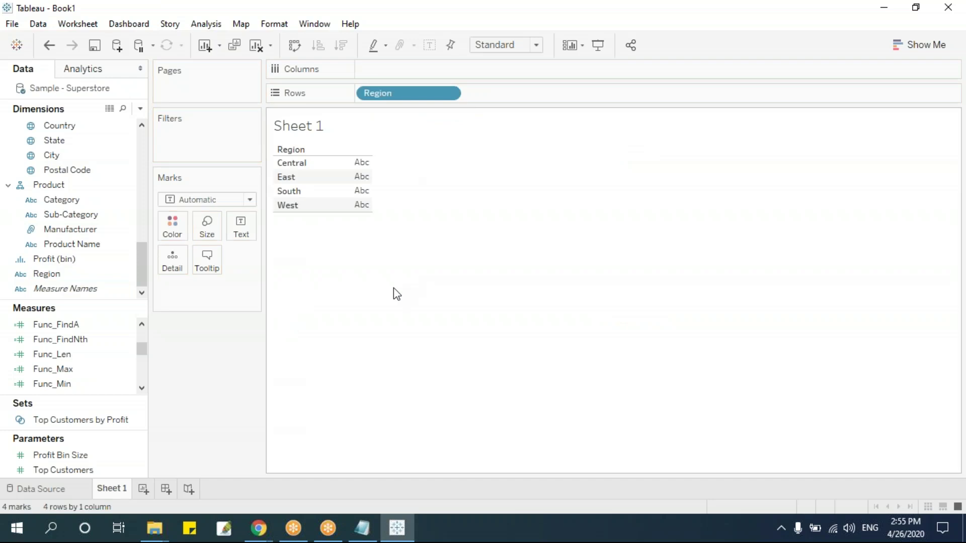
Step: Create a calculated field named Func_Count as COUNT([Region]) and show it as the values for each Region
{"action": "left_click", "coordinate": [140, 108]}
{"action": "left_click", "coordinate": [135, 124]}
{"action": "type", "text": "Func_Count"}
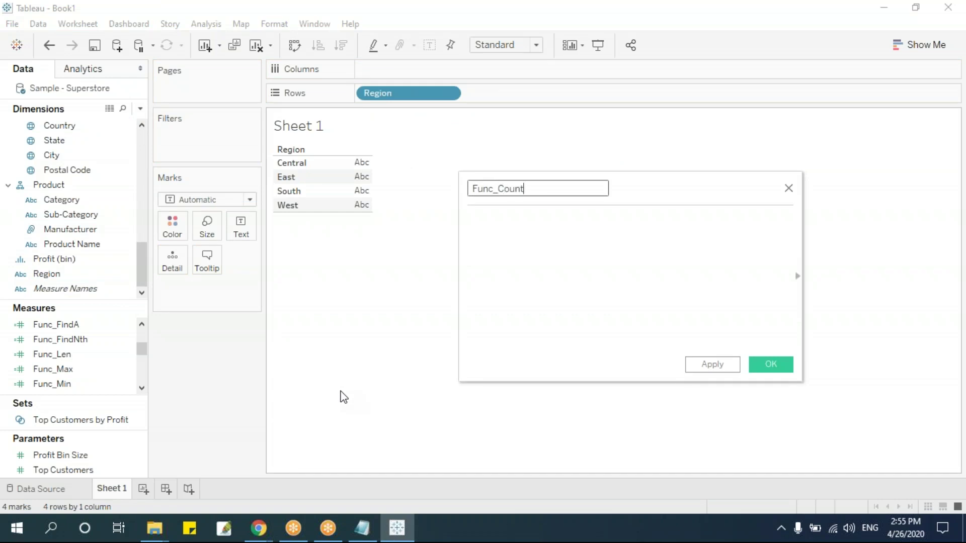
{"action": "key", "text": "Tab"}
{"action": "type", "text": "count"}
{"action": "key", "text": "Return"}
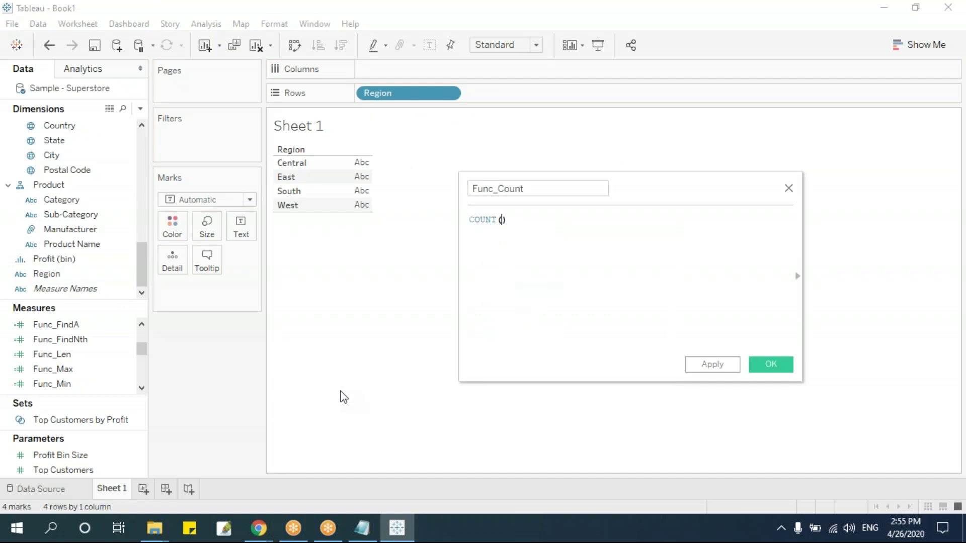
{"action": "type", "text": "regi"}
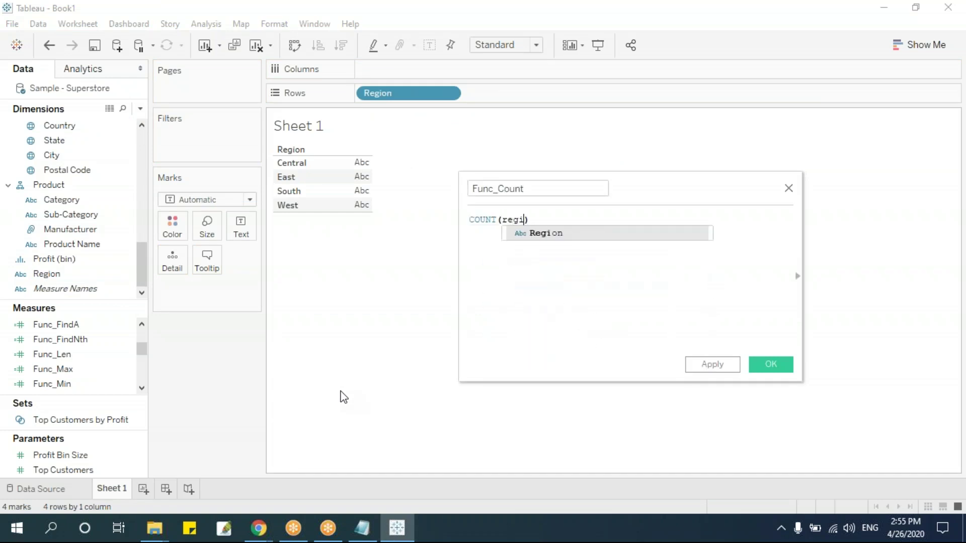
{"action": "key", "text": "Return"}
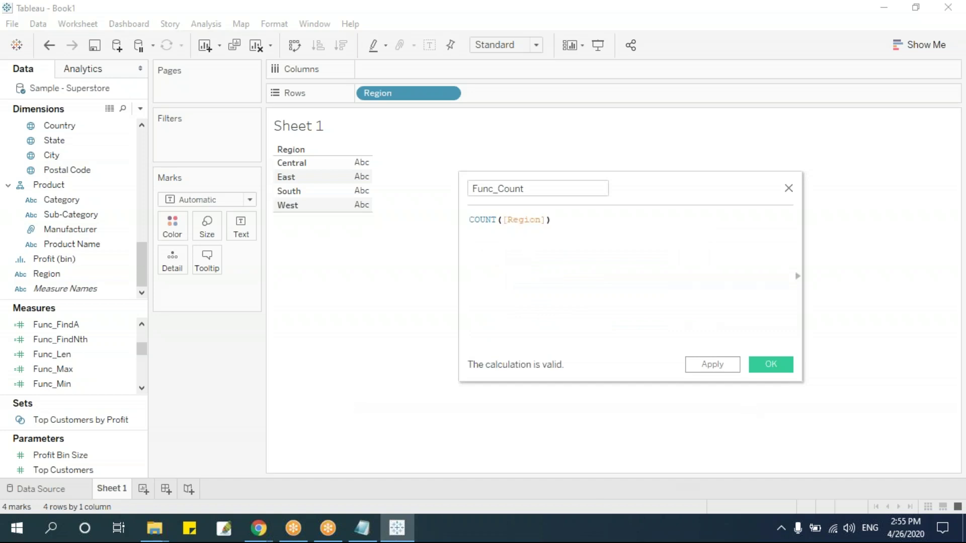
{"action": "key", "text": "Return"}
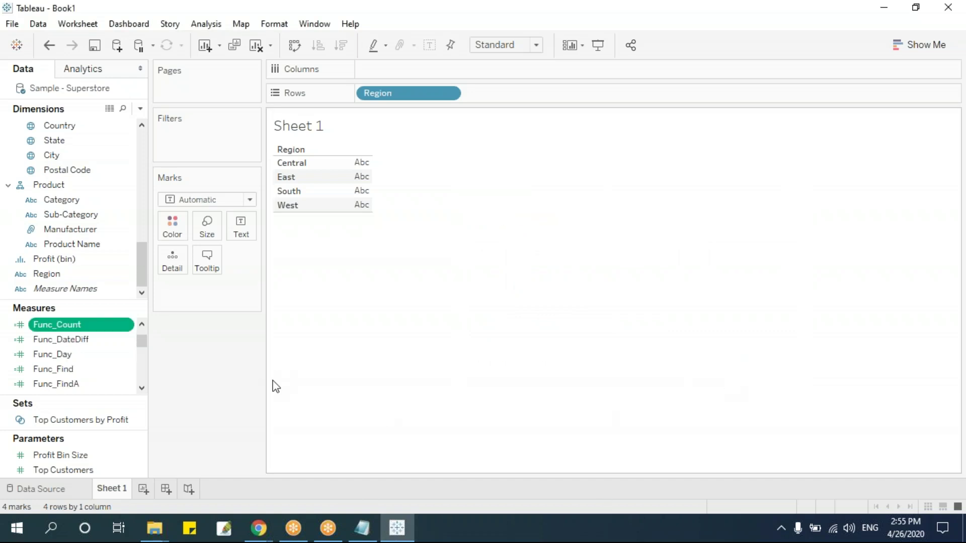
{"action": "left_click_drag", "start_coordinate": [69, 328], "coordinate": [364, 192]}
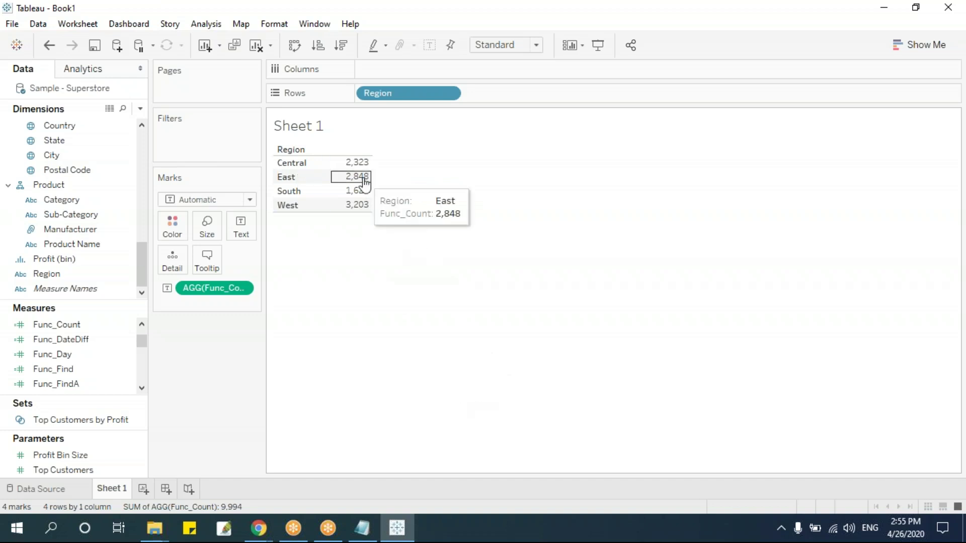
Step: Replace Region with Segment in the rows to show Func_Count for each Segment
{"action": "left_click_drag", "start_coordinate": [400, 98], "coordinate": [492, 317]}
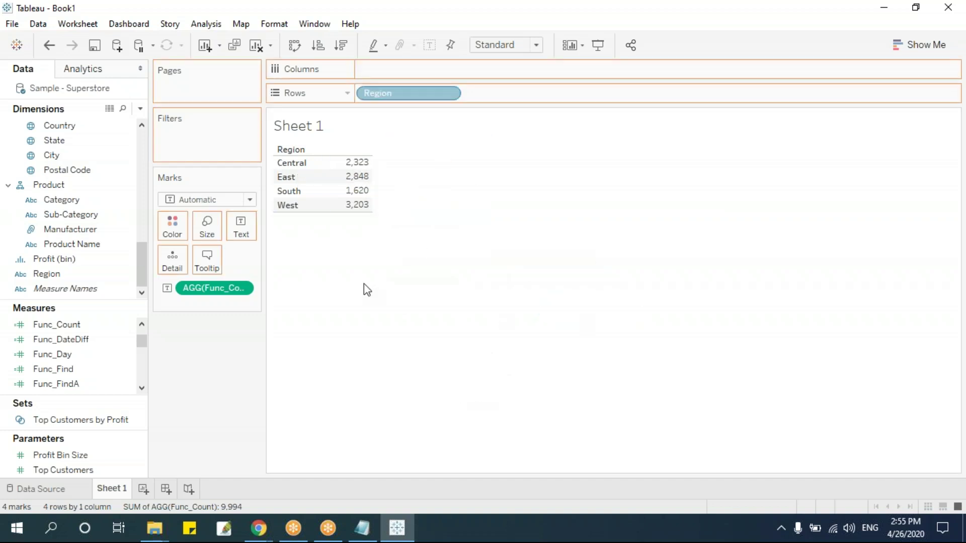
{"action": "scroll", "coordinate": [145, 141], "scroll_direction": "up", "scroll_amount": 5}
{"action": "scroll", "coordinate": [144, 138], "scroll_direction": "up", "scroll_amount": 2}
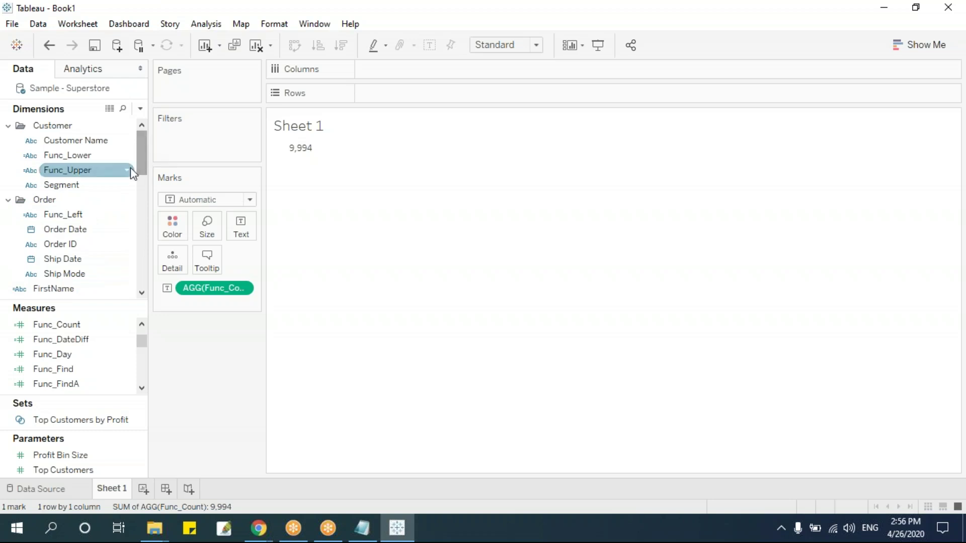
{"action": "left_click_drag", "start_coordinate": [140, 153], "coordinate": [141, 164]}
{"action": "left_click_drag", "start_coordinate": [140, 171], "coordinate": [134, 155]}
{"action": "left_click_drag", "start_coordinate": [91, 185], "coordinate": [450, 211]}
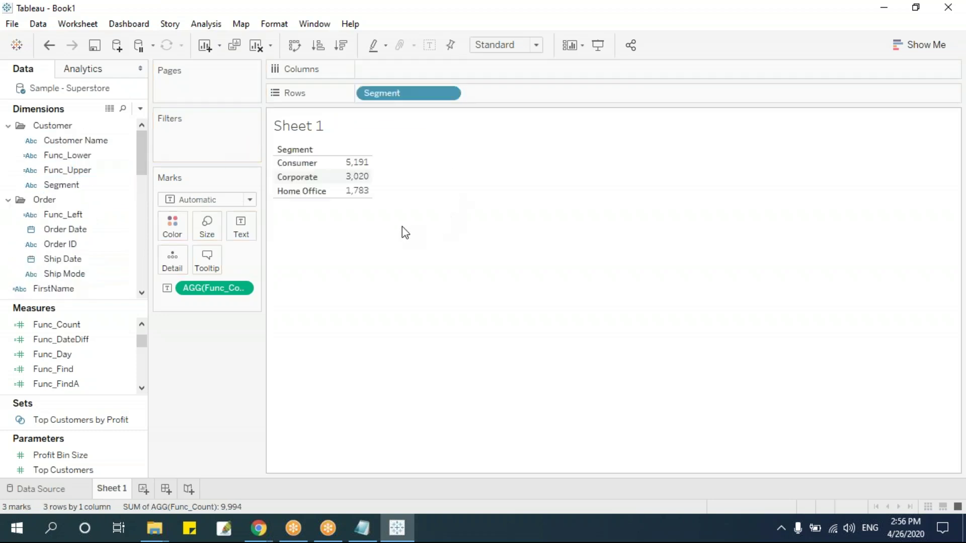
{"action": "mouse_move", "coordinate": [352, 171]}
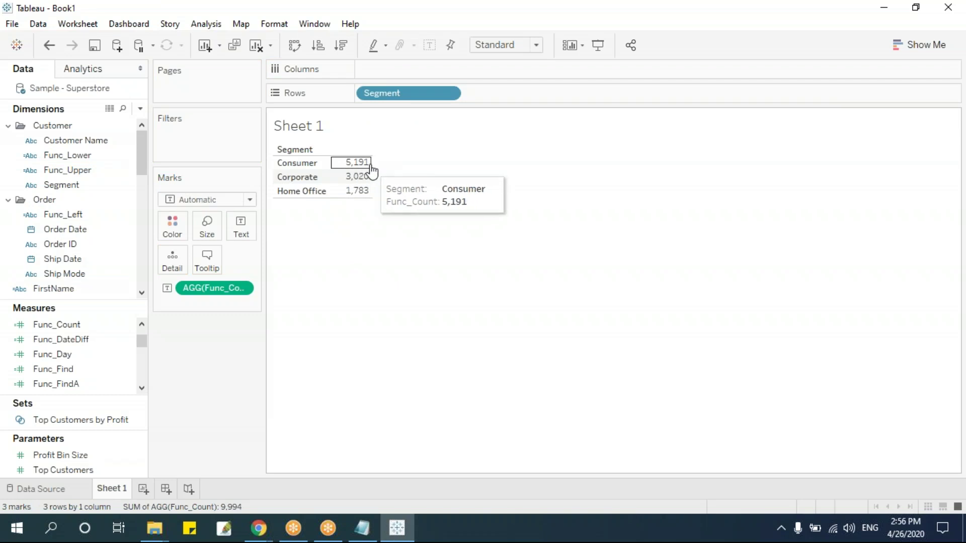
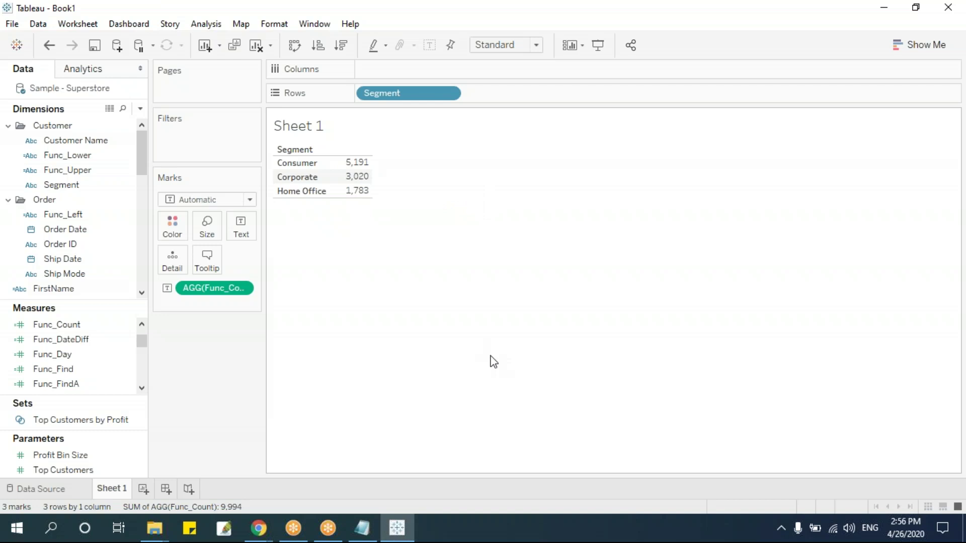
Step: Replace Segment with Region in the rows to show Func_Count for each Region
{"action": "left_click_drag", "start_coordinate": [395, 95], "coordinate": [146, 193]}
{"action": "left_click_drag", "start_coordinate": [141, 155], "coordinate": [155, 277]}
{"action": "left_click_drag", "start_coordinate": [89, 274], "coordinate": [441, 93]}
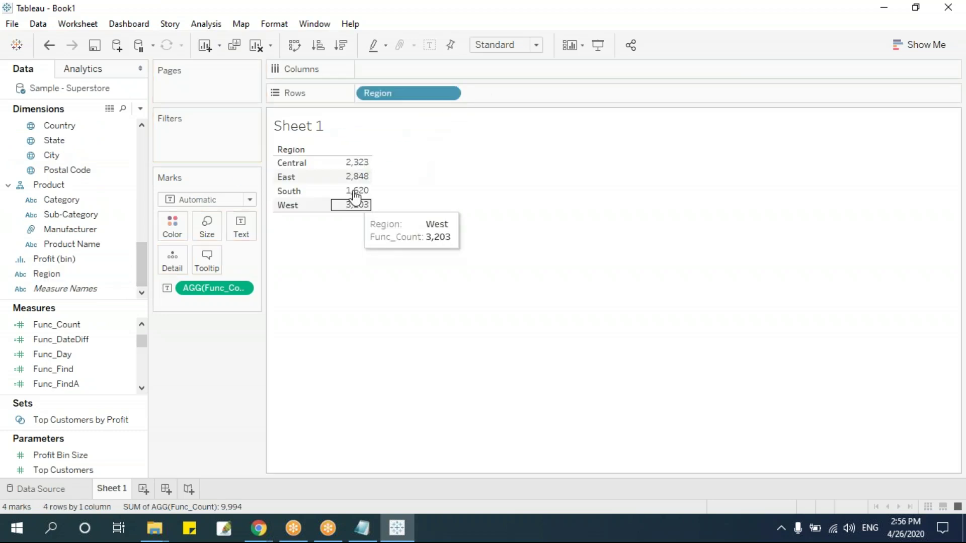
{"action": "mouse_move", "coordinate": [349, 202]}
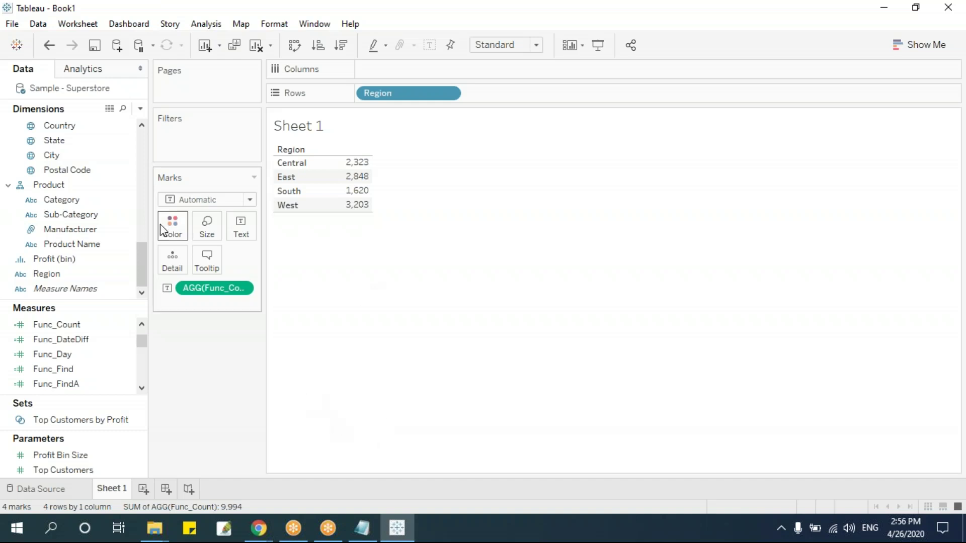
Step: Break Func_Count down by State within each Region, and remove State from the rows again
{"action": "scroll", "coordinate": [142, 137], "scroll_direction": "up", "scroll_amount": 10}
{"action": "scroll", "coordinate": [147, 164], "scroll_direction": "down", "scroll_amount": 1}
{"action": "left_click_drag", "start_coordinate": [148, 165], "coordinate": [144, 246]}
{"action": "left_click_drag", "start_coordinate": [55, 229], "coordinate": [325, 187]}
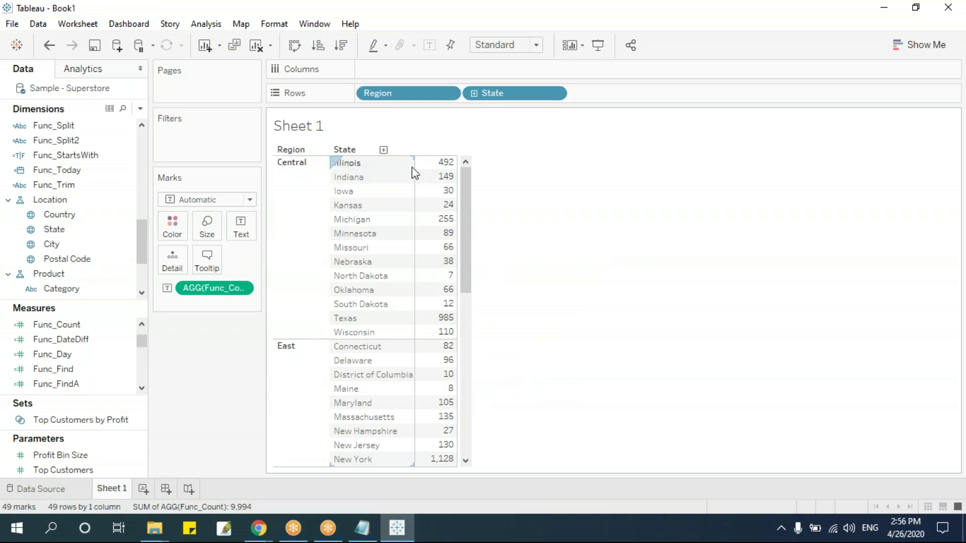
{"action": "mouse_move", "coordinate": [444, 172]}
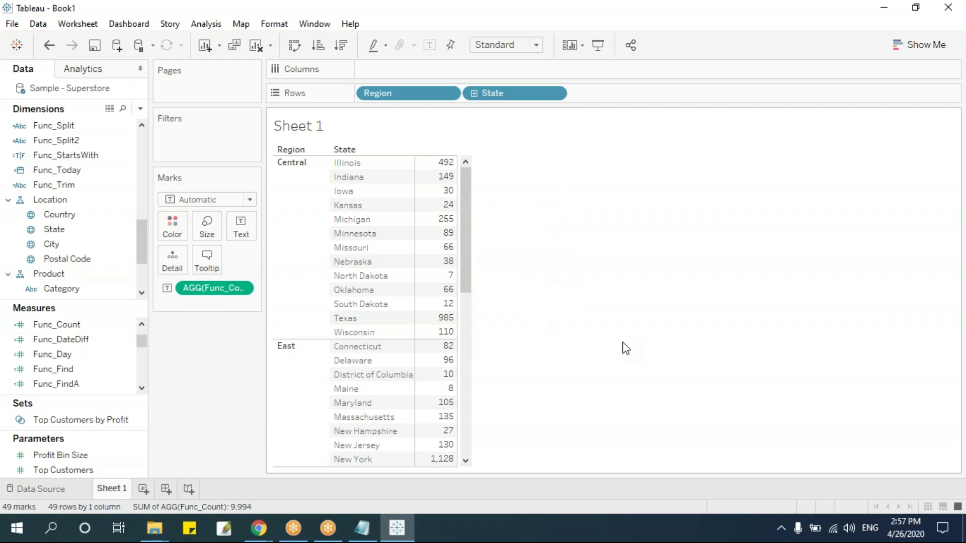
{"action": "left_click_drag", "start_coordinate": [499, 96], "coordinate": [621, 279]}
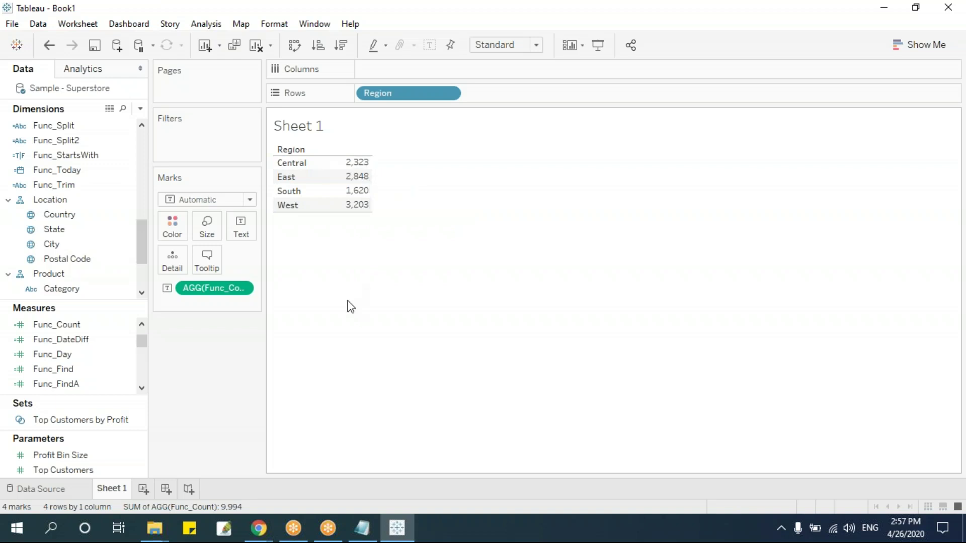
Step: Remove Func_Count from the view and start a calculated field named Func_CountState
{"action": "left_click_drag", "start_coordinate": [219, 291], "coordinate": [182, 355]}
{"action": "left_click", "coordinate": [141, 108]}
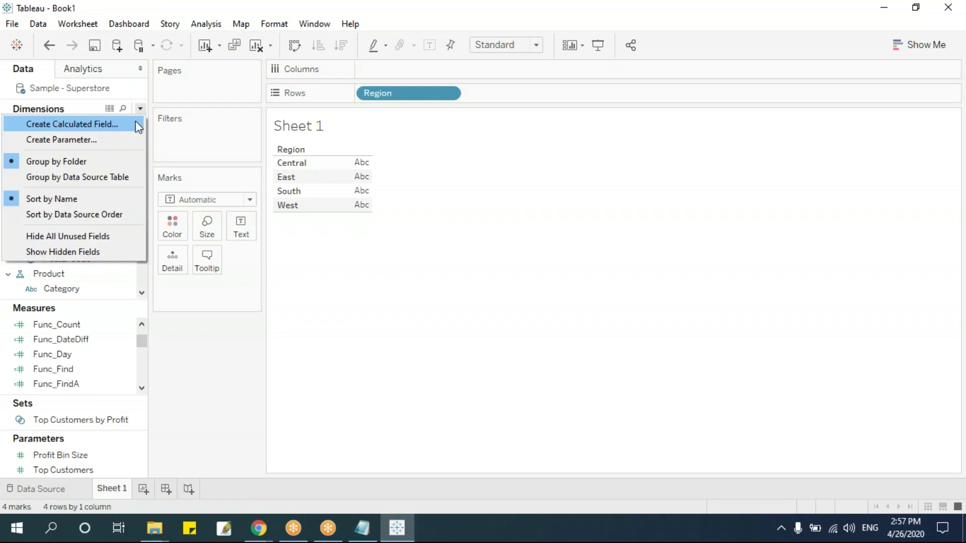
{"action": "left_click", "coordinate": [135, 123]}
{"action": "left_click_drag", "start_coordinate": [543, 188], "coordinate": [472, 189]}
{"action": "type", "text": "Func_CountState"}
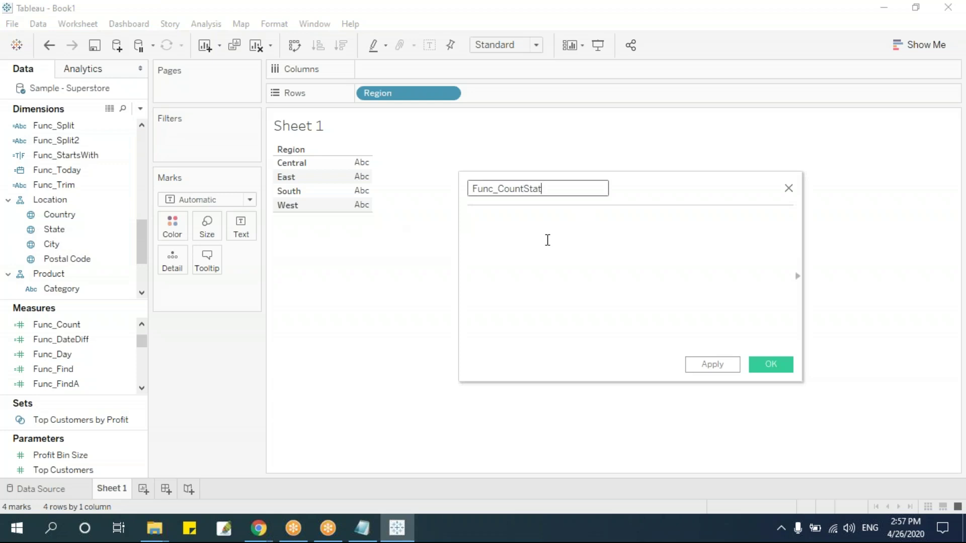
Step: Define Func_CountState as COUNT([State]), save it, and show it as the values for each Region
{"action": "key", "text": "Tab"}
{"action": "type", "text": "s"}
{"action": "key", "text": "BackSpace"}
{"action": "type", "text": "cou"}
{"action": "key", "text": "Return"}
{"action": "type", "text": "[sta"}
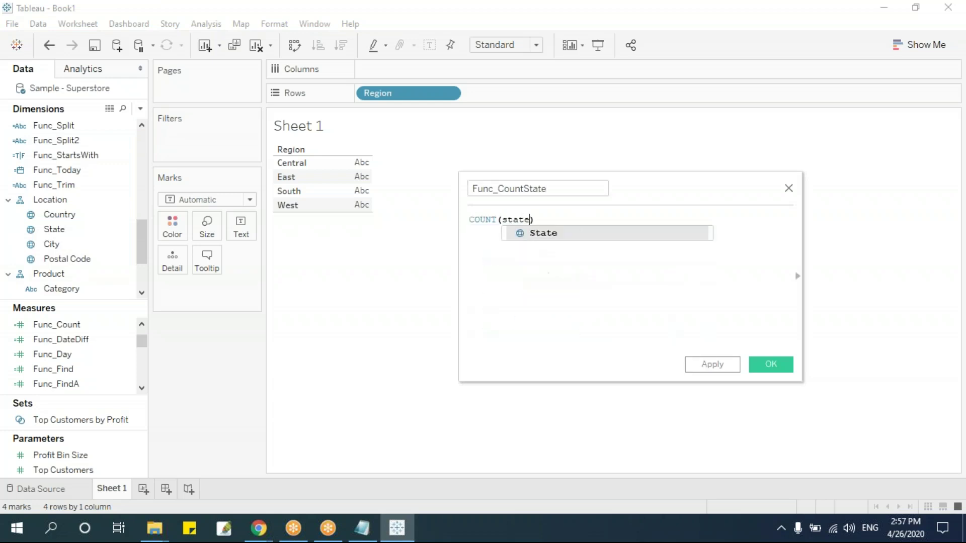
{"action": "key", "text": "Return"}
{"action": "key", "text": "Right"}
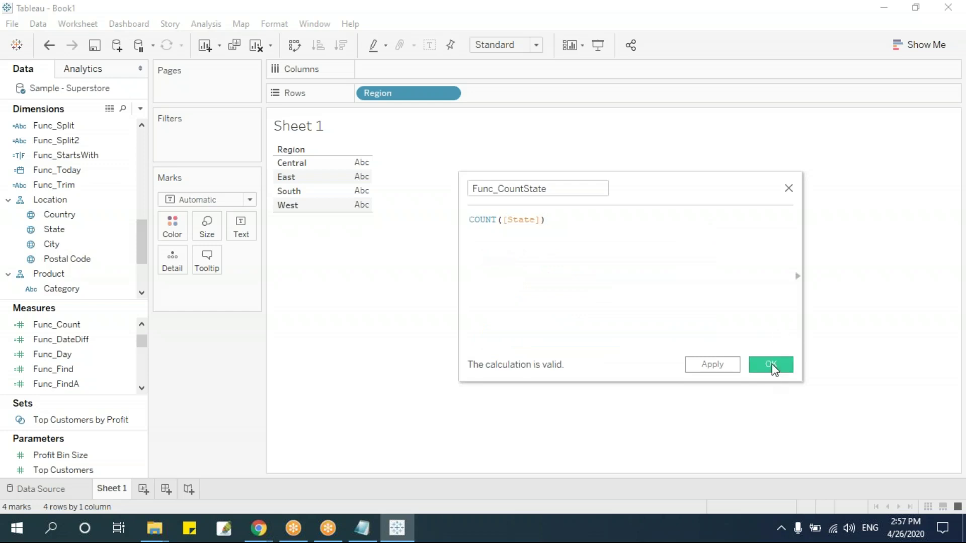
{"action": "left_click", "coordinate": [772, 364]}
{"action": "left_click_drag", "start_coordinate": [80, 339], "coordinate": [395, 250]}
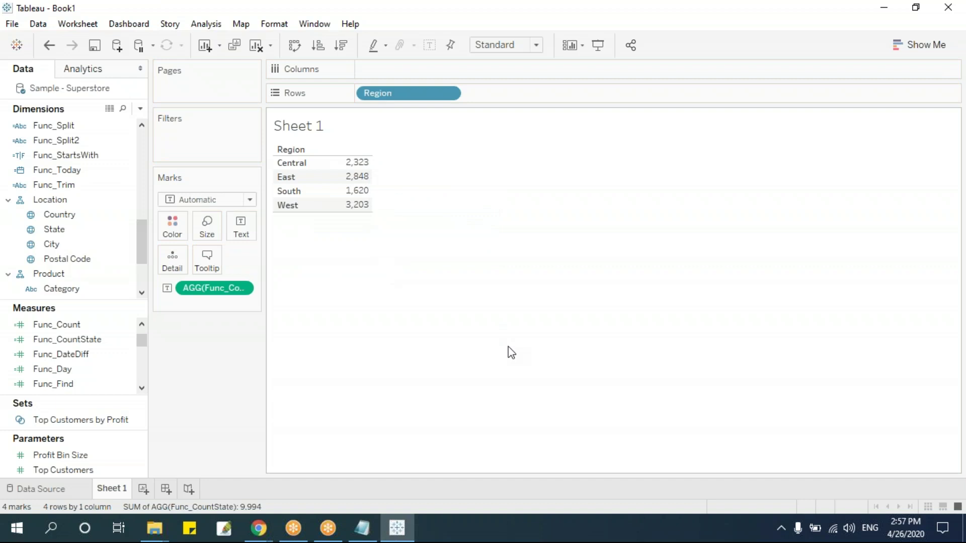
{"action": "mouse_move", "coordinate": [346, 167]}
Step: Remove Func_CountState from the view and start a calculated field named Func_CountD
{"action": "left_click_drag", "start_coordinate": [233, 289], "coordinate": [244, 412]}
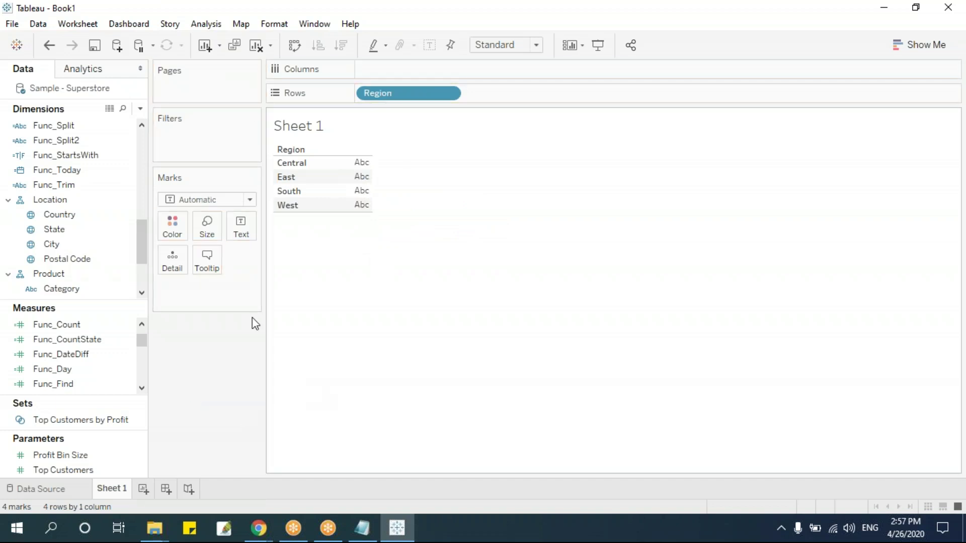
{"action": "left_click", "coordinate": [139, 110]}
{"action": "left_click", "coordinate": [123, 124]}
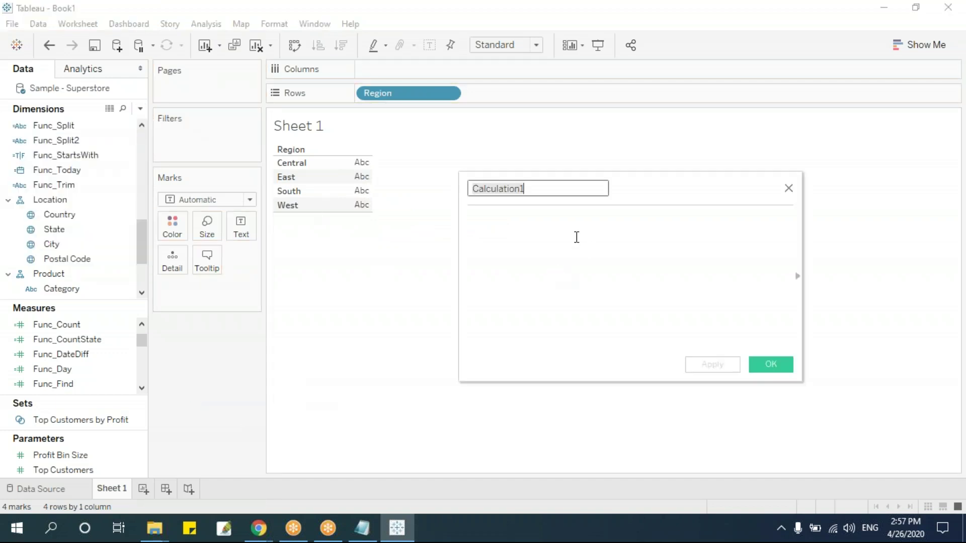
{"action": "type", "text": "Func"}
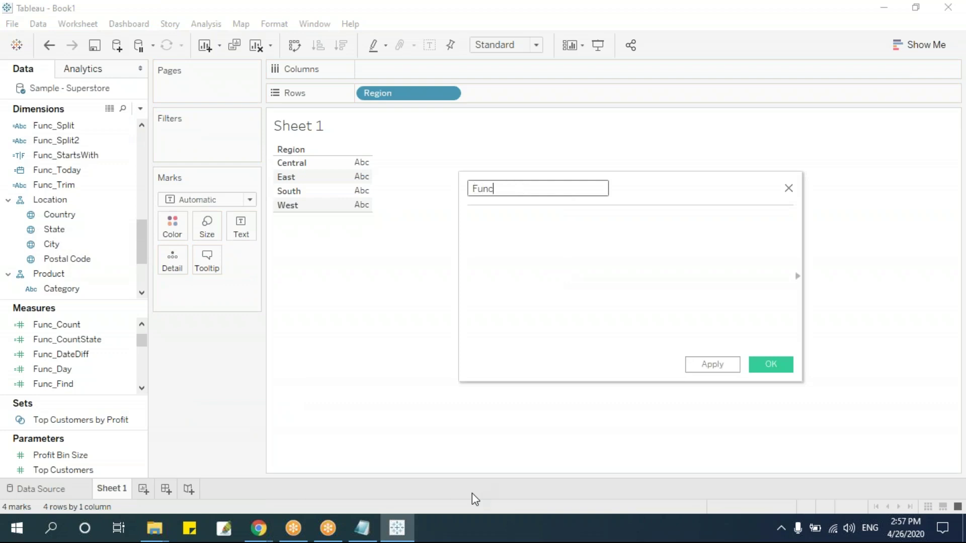
{"action": "type", "text": "_CountD"}
{"action": "key", "text": "Tab"}
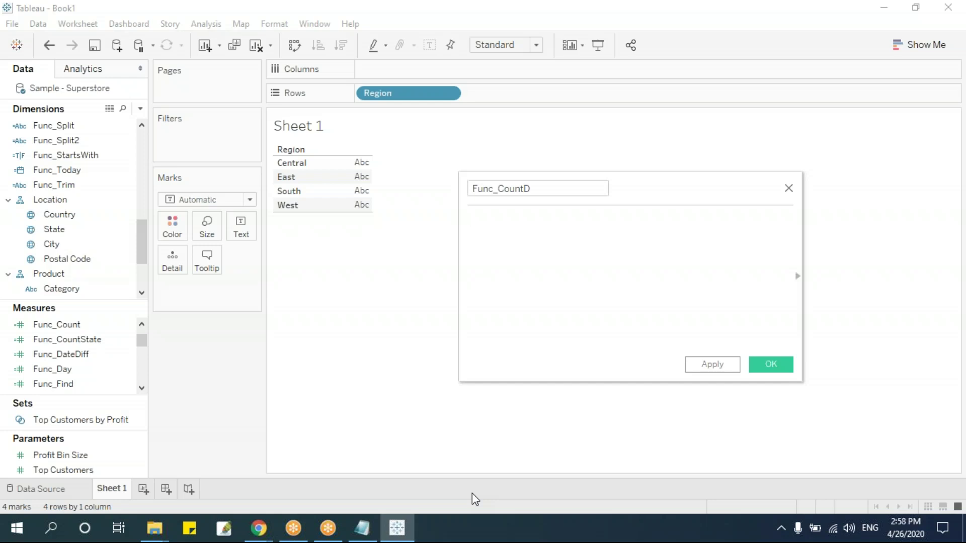
Step: Define Func_CountD as COUNTD([State]) and save the calculated field
{"action": "type", "text": "countd"}
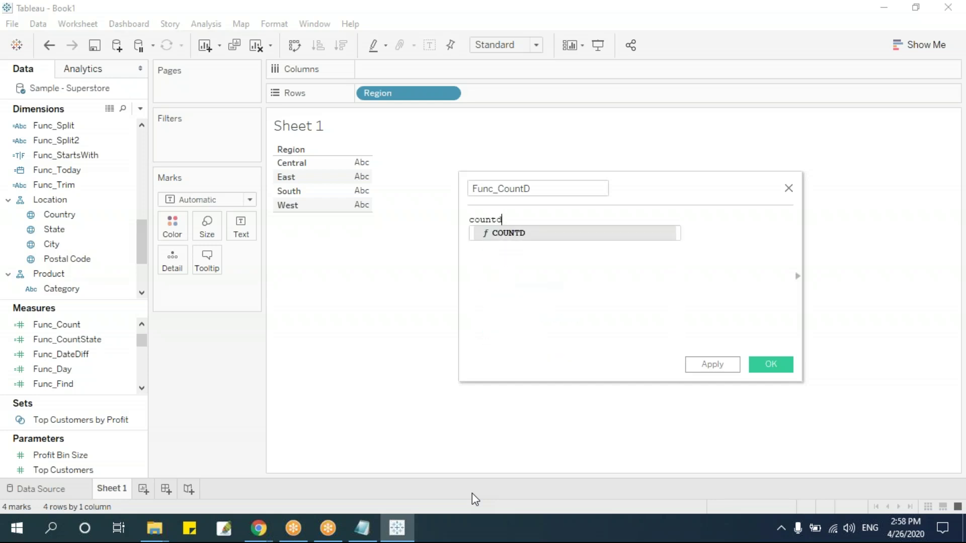
{"action": "key", "text": "Return"}
{"action": "type", "text": "st"}
{"action": "key", "text": "Return"}
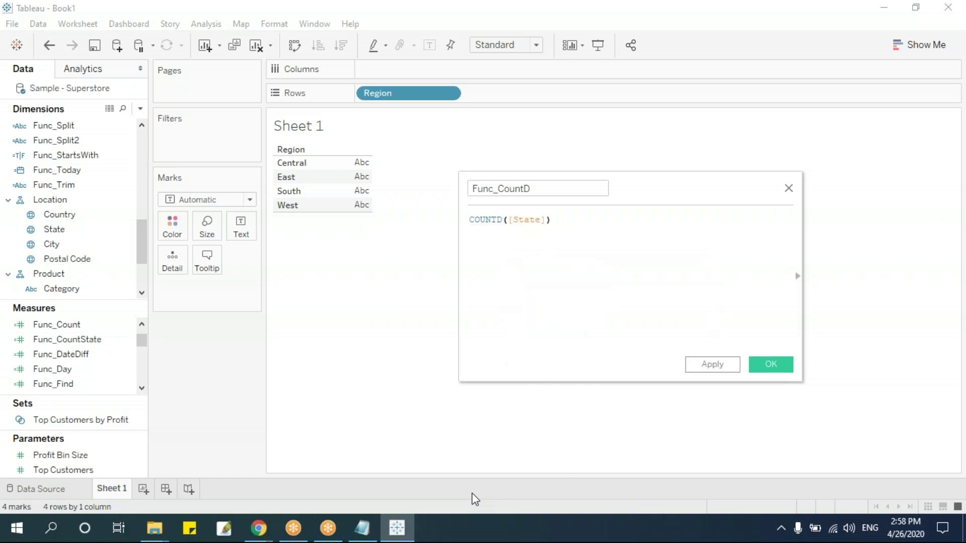
{"action": "left_click", "coordinate": [772, 367]}
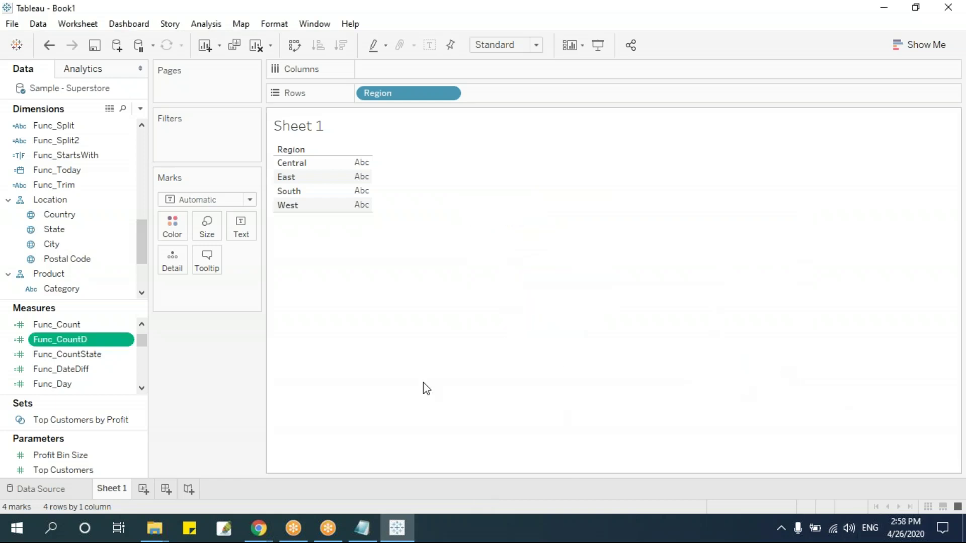
Step: Show Func_CountD and Func_CountState side by side for each Region, and clear the sheet
{"action": "left_click_drag", "start_coordinate": [82, 340], "coordinate": [356, 187]}
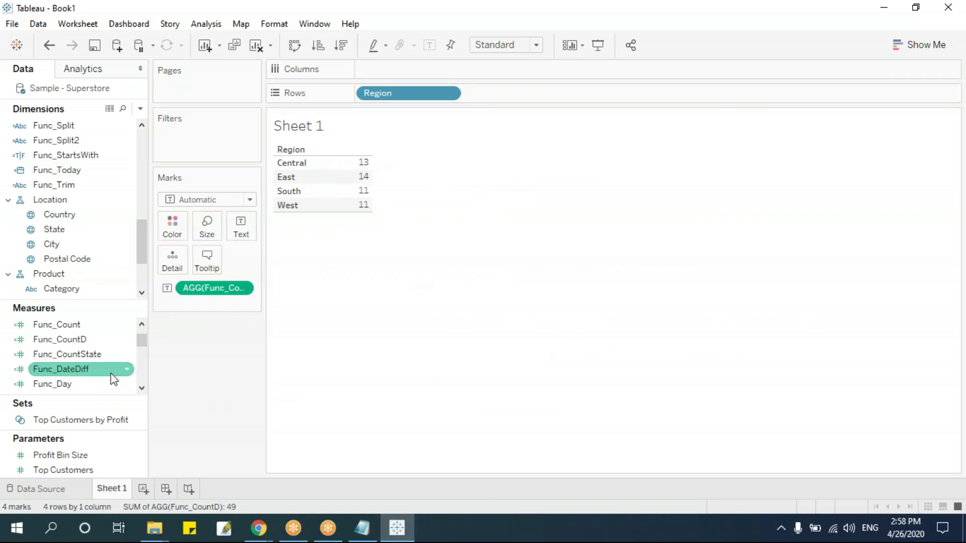
{"action": "left_click_drag", "start_coordinate": [89, 358], "coordinate": [367, 191]}
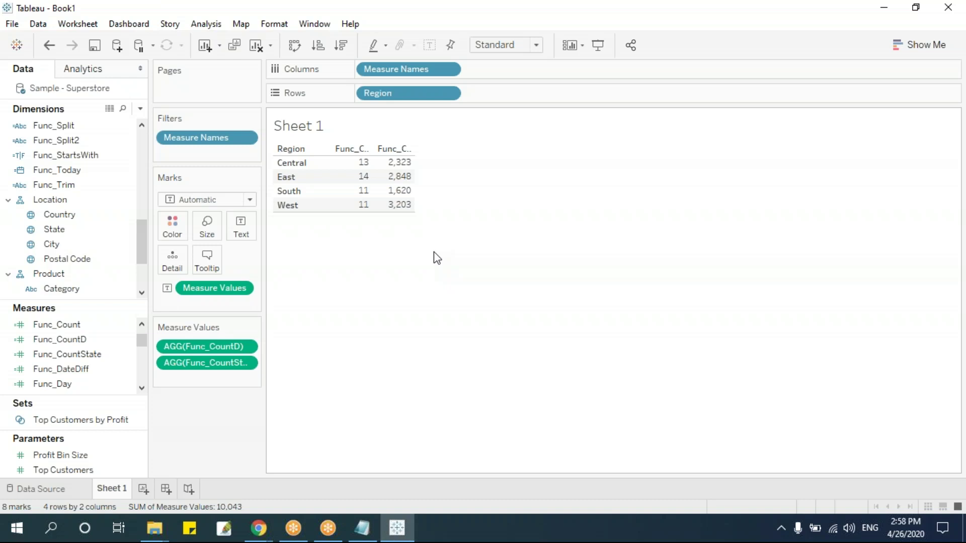
{"action": "key", "text": "alt+shift+BackSpace"}
Step: Switch to the Tableau Functions notes in Notepad and go through the aggregate function formulas from Func_Sum to Func_CountD
{"action": "key", "text": "alt+Tab"}
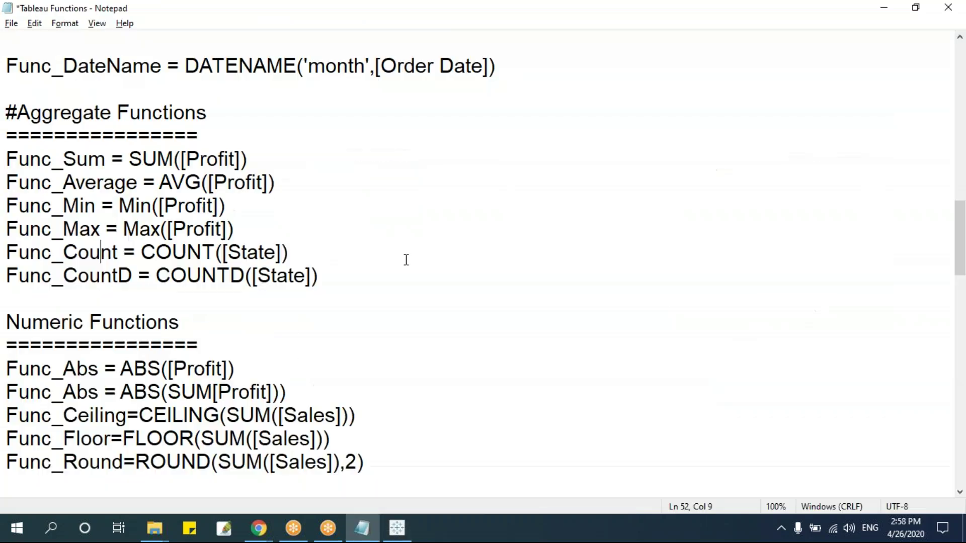
{"action": "left_click", "coordinate": [147, 160]}
{"action": "left_click", "coordinate": [188, 176]}
{"action": "left_click", "coordinate": [139, 182]}
{"action": "left_click", "coordinate": [159, 229]}
{"action": "left_click", "coordinate": [156, 252]}
{"action": "left_click", "coordinate": [233, 275]}
{"action": "left_click_drag", "start_coordinate": [231, 276], "coordinate": [245, 275]}
Step: Append the note 'Distinct to the end of the Func_CountD line and save the notes file
{"action": "left_click", "coordinate": [372, 275]}
{"action": "type", "text": "'Distinct"}
{"action": "key", "text": "ctrl+s"}
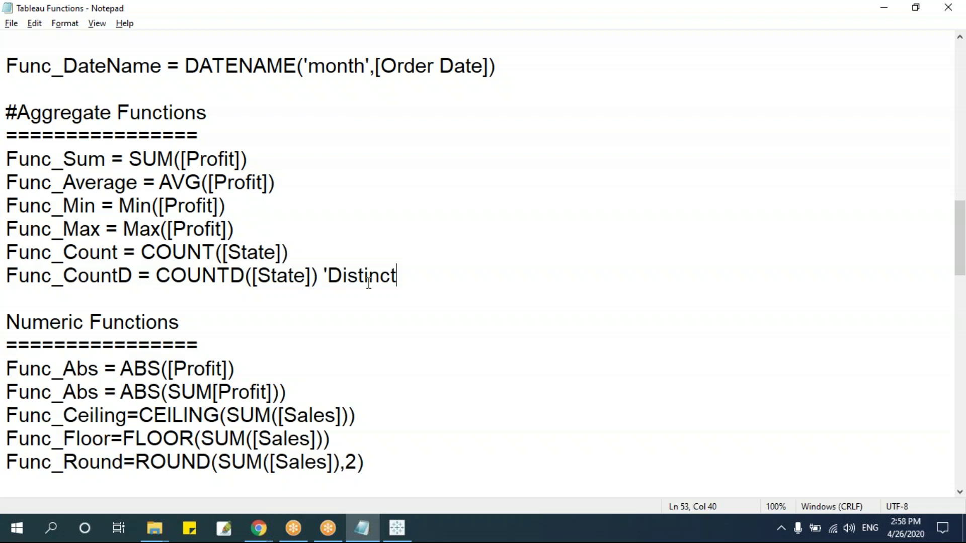
Step: Look up the ABS formula under Numeric Functions in the notes, and in Tableau start a calculated field named Func_Abs
{"action": "scroll", "coordinate": [362, 283], "scroll_direction": "down", "scroll_amount": 4}
{"action": "scroll", "coordinate": [360, 284], "scroll_direction": "down", "scroll_amount": 1}
{"action": "scroll", "coordinate": [361, 285], "scroll_direction": "up", "scroll_amount": 3}
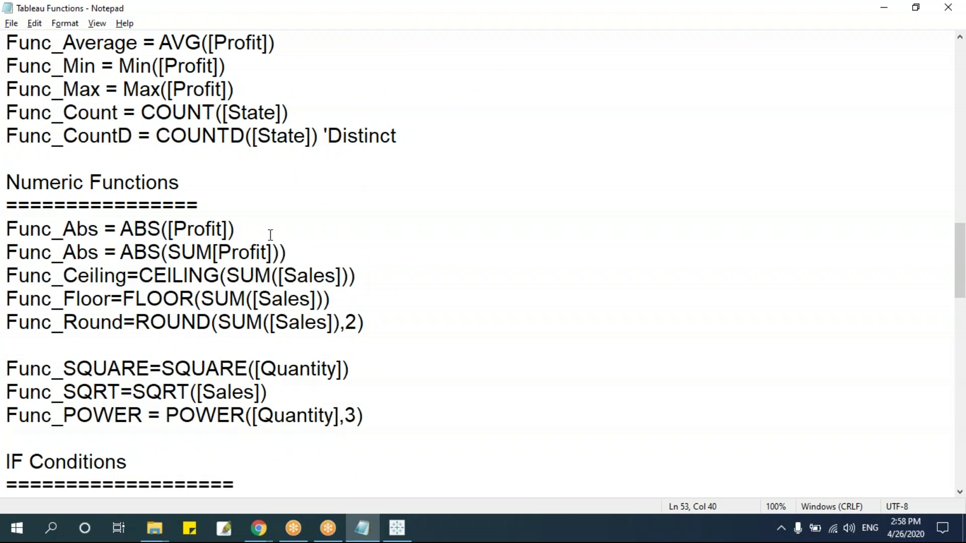
{"action": "double_click", "coordinate": [143, 228]}
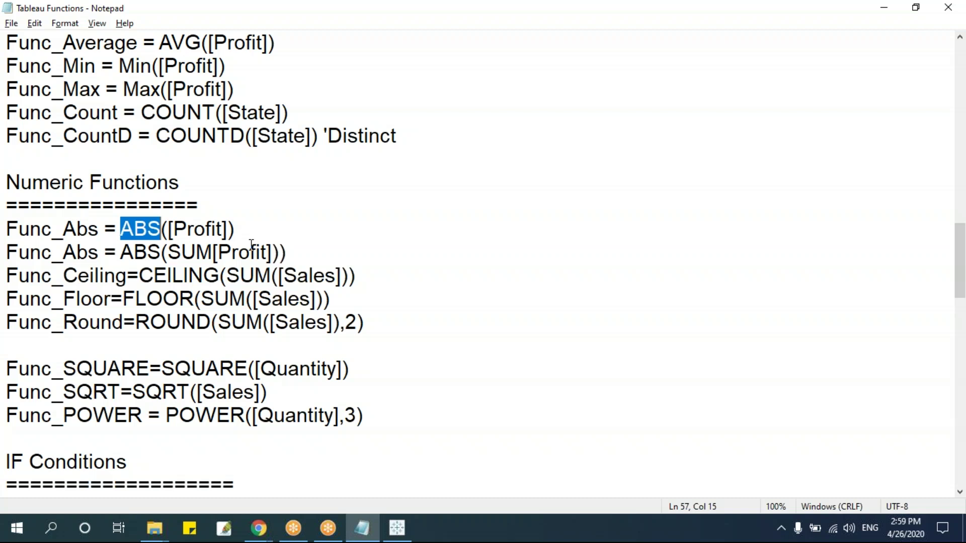
{"action": "key", "text": "alt+Tab"}
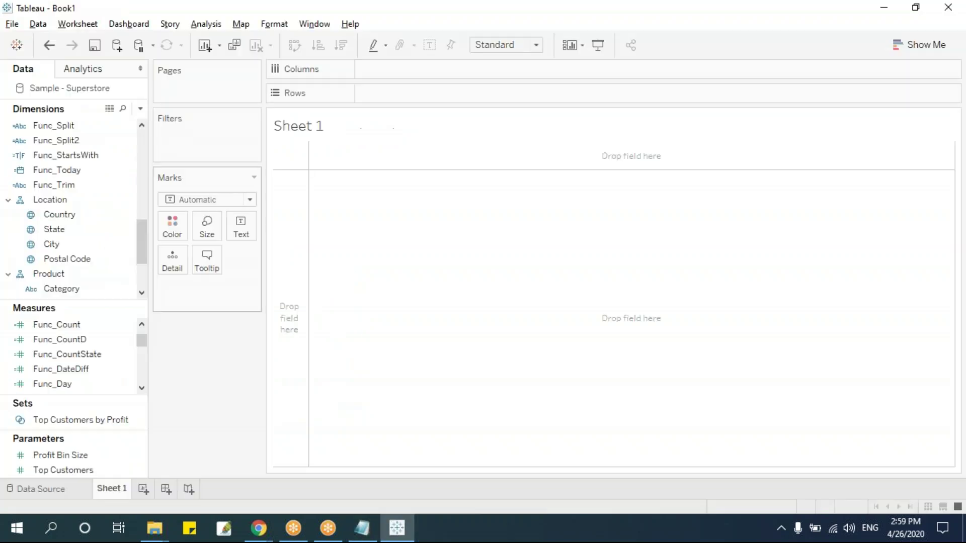
{"action": "left_click", "coordinate": [140, 109]}
{"action": "left_click", "coordinate": [132, 123]}
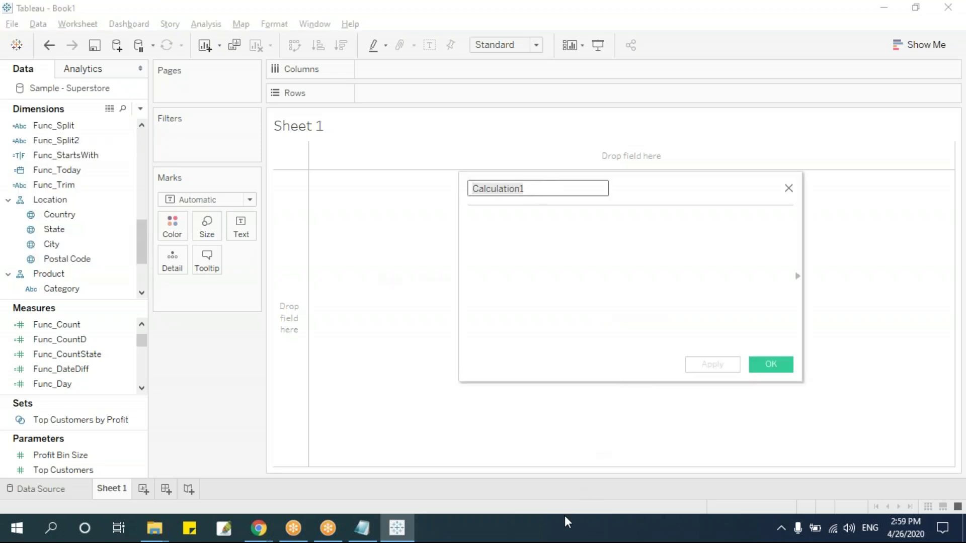
{"action": "type", "text": "F"}
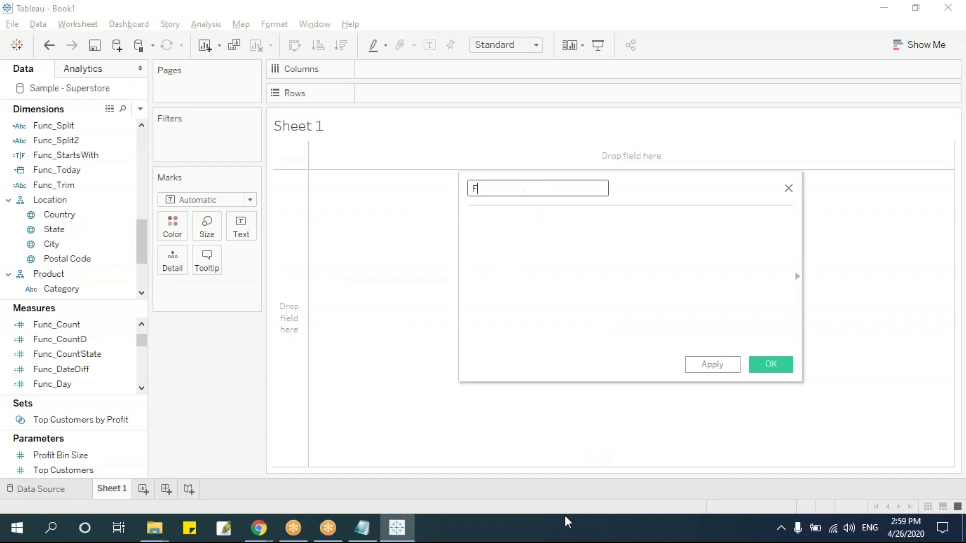
{"action": "type", "text": "unc_Abs"}
{"action": "key", "text": "Tab"}
Step: Define Func_Abs as ABS([Profit]) and save the calculated field
{"action": "type", "text": "ab"}
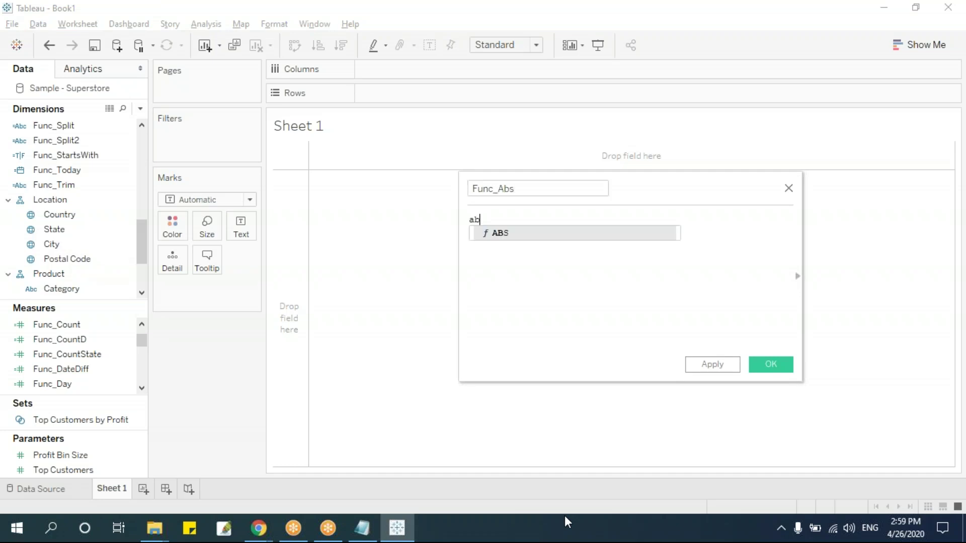
{"action": "key", "text": "Return"}
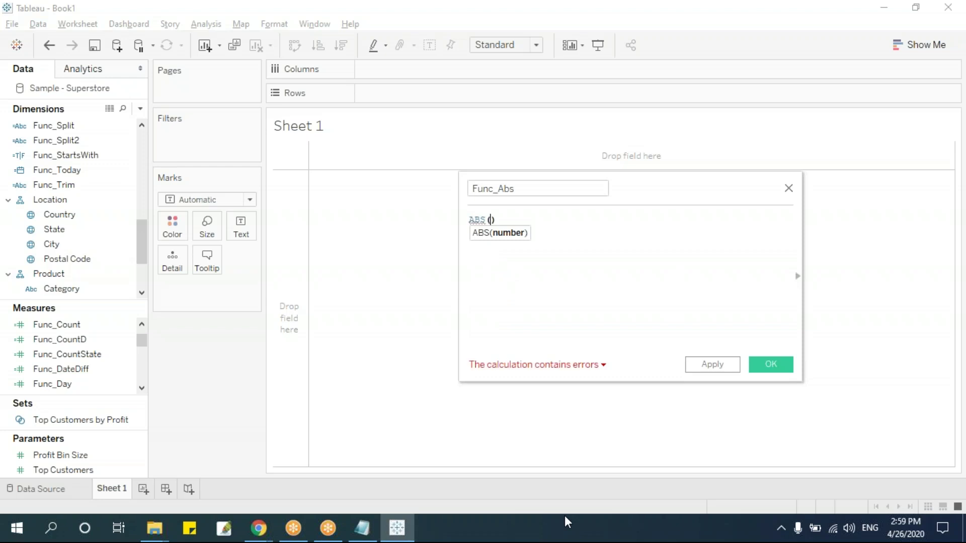
{"action": "type", "text": "profi"}
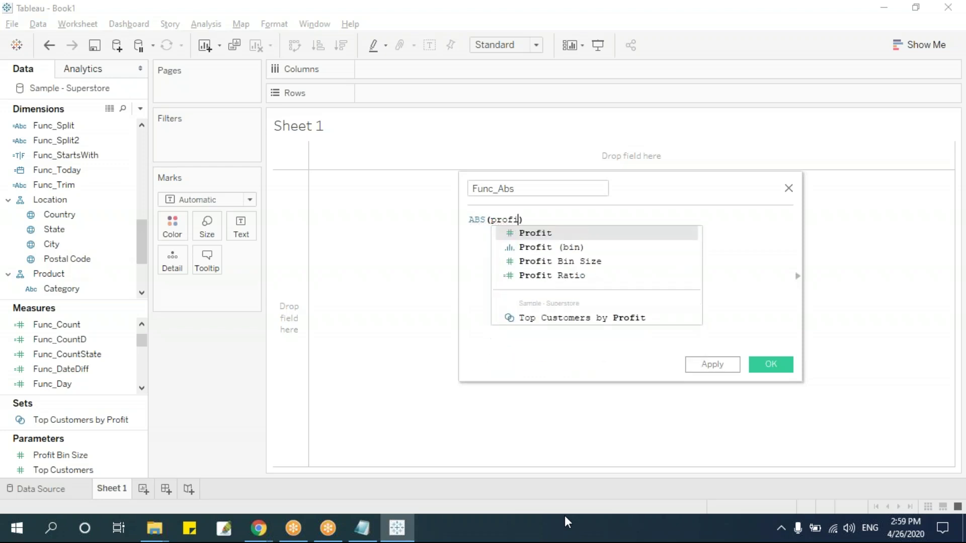
{"action": "key", "text": "Return"}
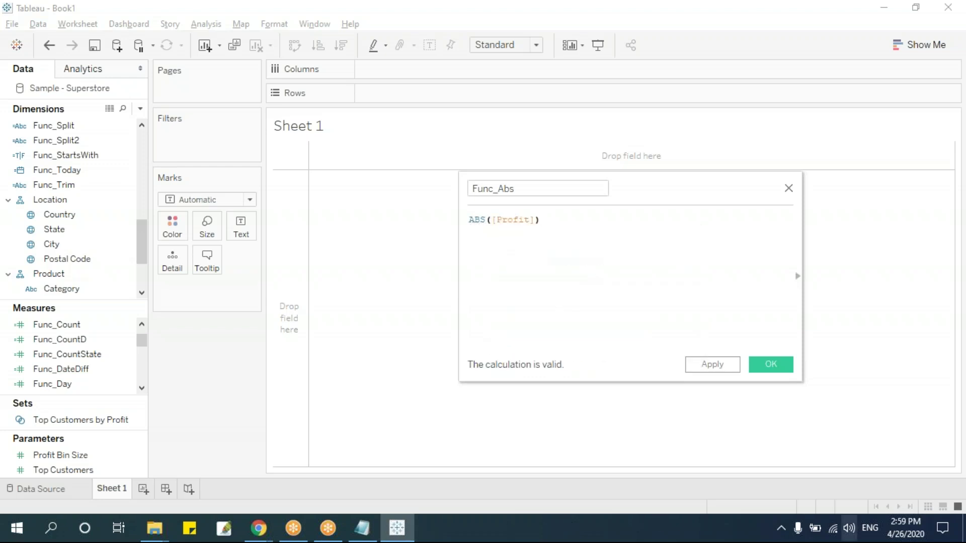
{"action": "left_click", "coordinate": [771, 364]}
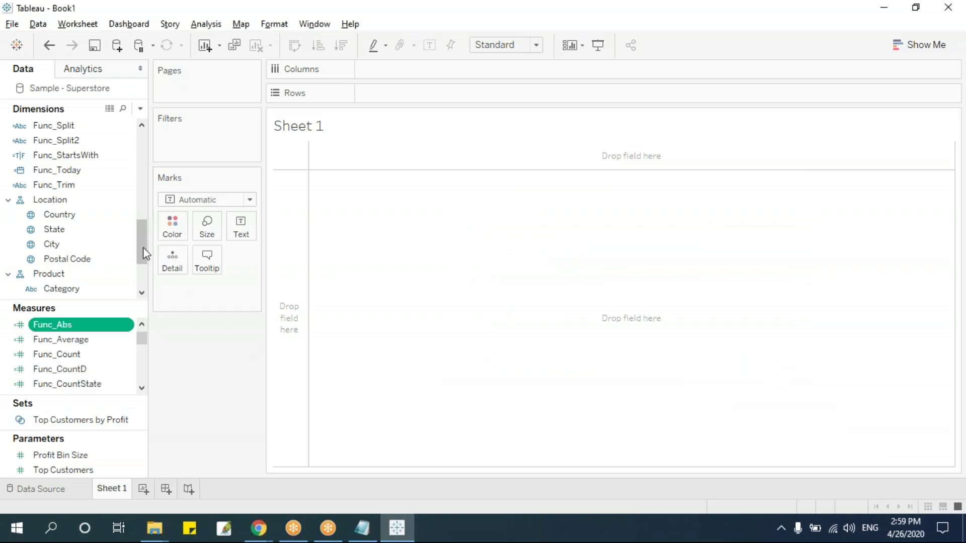
Step: Put Order ID in the rows with all its members and show Profit as the values for each order
{"action": "left_click_drag", "start_coordinate": [143, 246], "coordinate": [153, 156]}
{"action": "left_click_drag", "start_coordinate": [96, 246], "coordinate": [405, 98]}
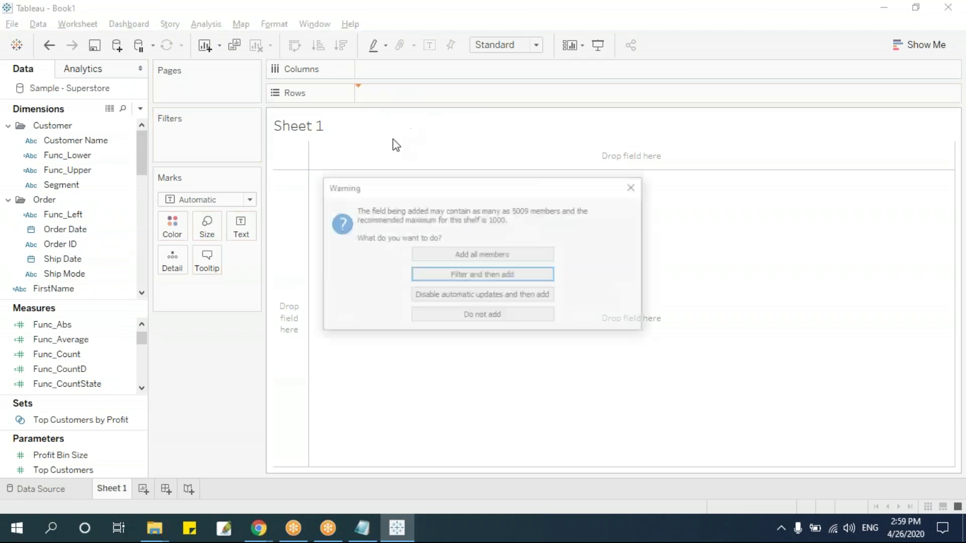
{"action": "left_click", "coordinate": [486, 257]}
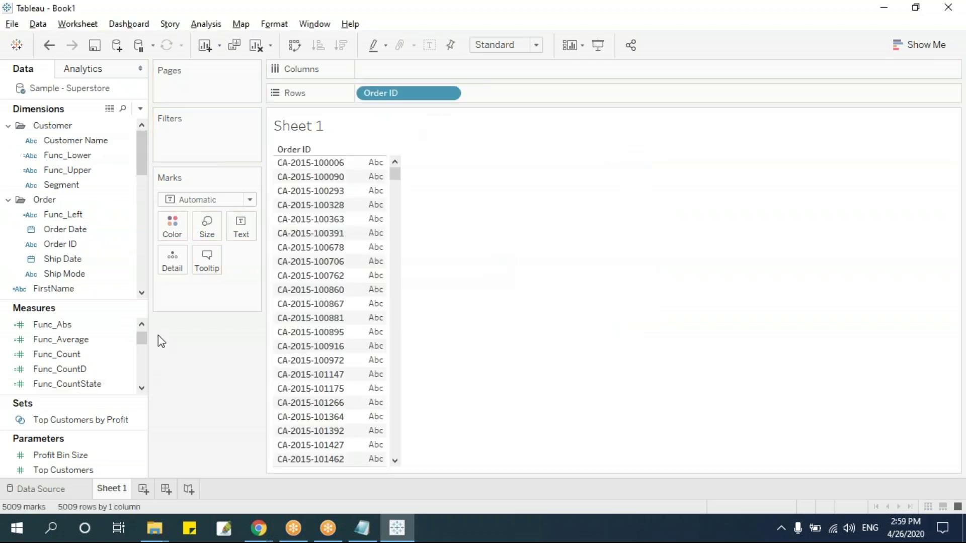
{"action": "left_click_drag", "start_coordinate": [142, 345], "coordinate": [141, 367]}
{"action": "left_click_drag", "start_coordinate": [56, 354], "coordinate": [349, 402]}
{"action": "mouse_move", "coordinate": [370, 183]}
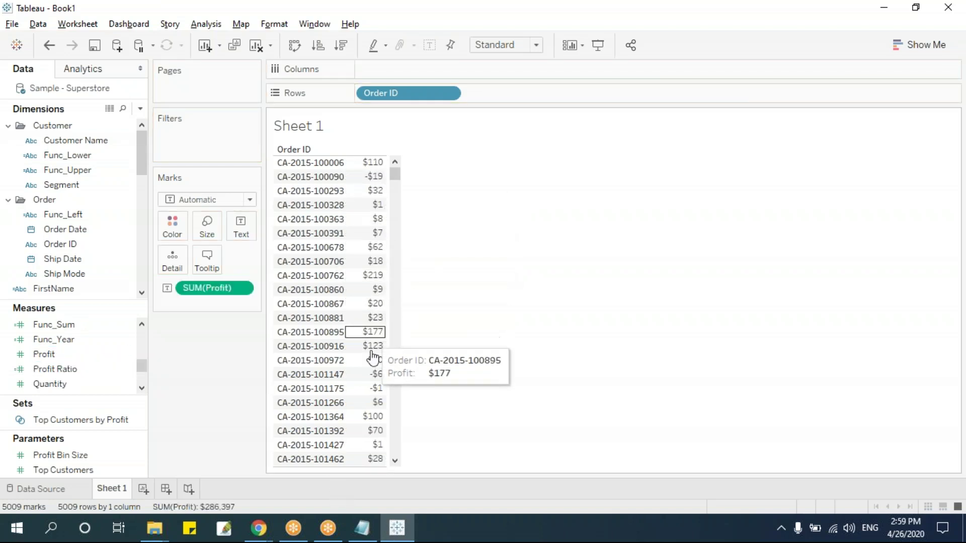
Step: Widen the Profit value column and add Func_Abs beside Profit for each Order ID
{"action": "left_click_drag", "start_coordinate": [141, 363], "coordinate": [141, 330]}
{"action": "left_click", "coordinate": [60, 344]}
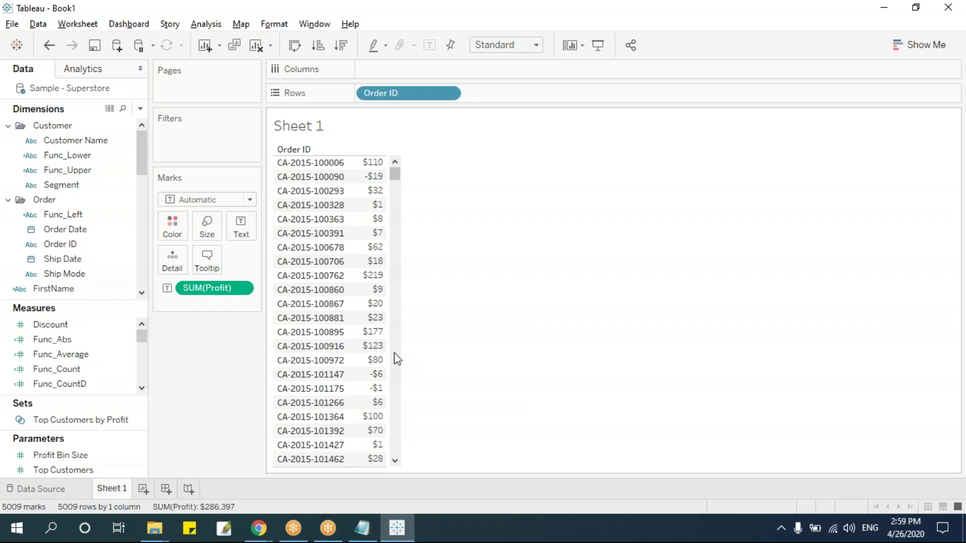
{"action": "left_click_drag", "start_coordinate": [386, 347], "coordinate": [446, 346]}
{"action": "mouse_move", "coordinate": [434, 388]}
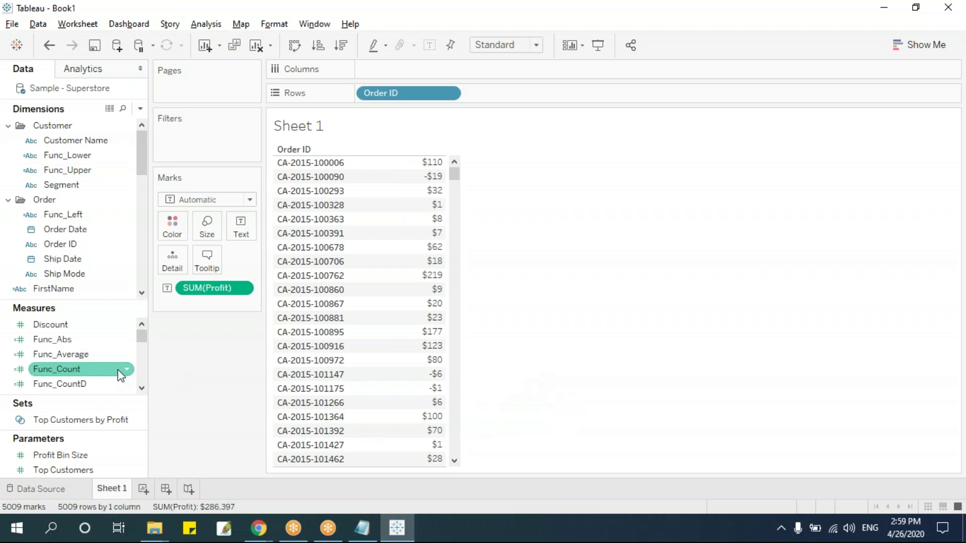
{"action": "left_click_drag", "start_coordinate": [71, 342], "coordinate": [459, 388]}
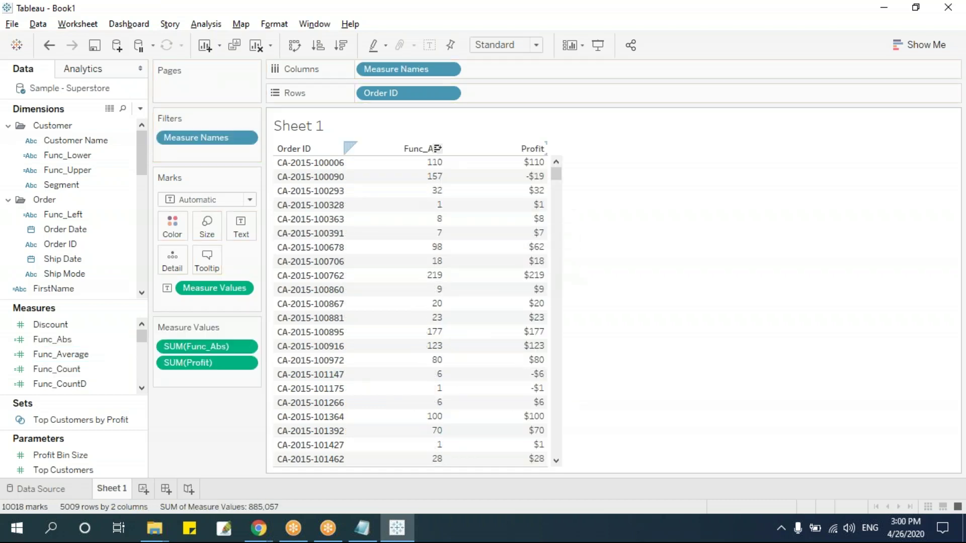
Step: Compare the Func_Abs and Profit values across the Order ID rows, focusing on orders with negative profit
{"action": "mouse_move", "coordinate": [445, 383]}
{"action": "scroll", "coordinate": [584, 412], "scroll_direction": "down", "scroll_amount": 3}
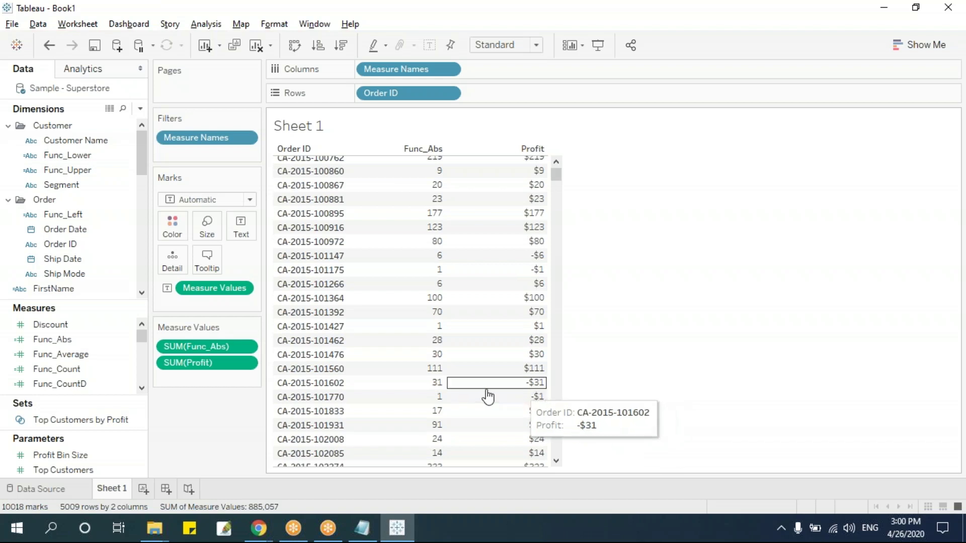
{"action": "mouse_move", "coordinate": [482, 413]}
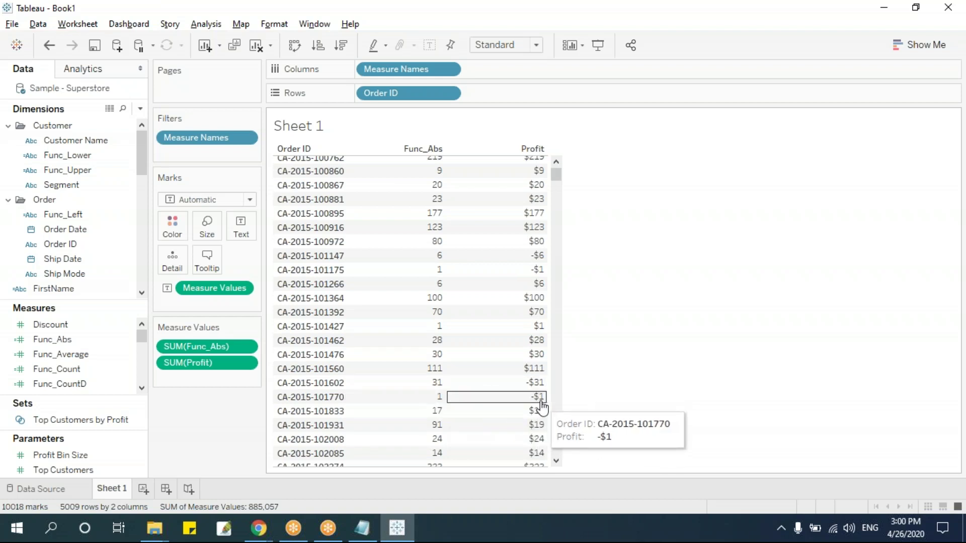
{"action": "mouse_move", "coordinate": [443, 409]}
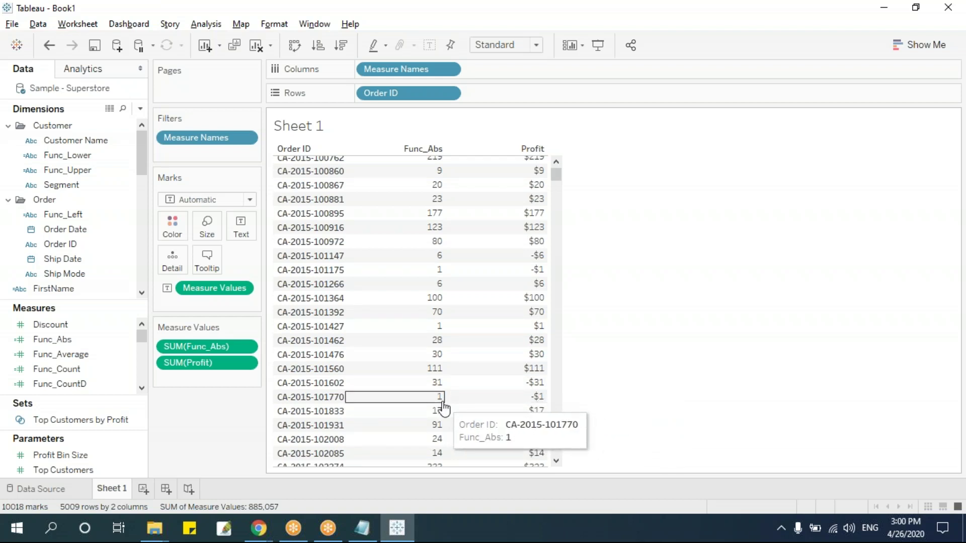
{"action": "scroll", "coordinate": [492, 399], "scroll_direction": "up", "scroll_amount": 2}
{"action": "scroll", "coordinate": [410, 312], "scroll_direction": "up", "scroll_amount": 2}
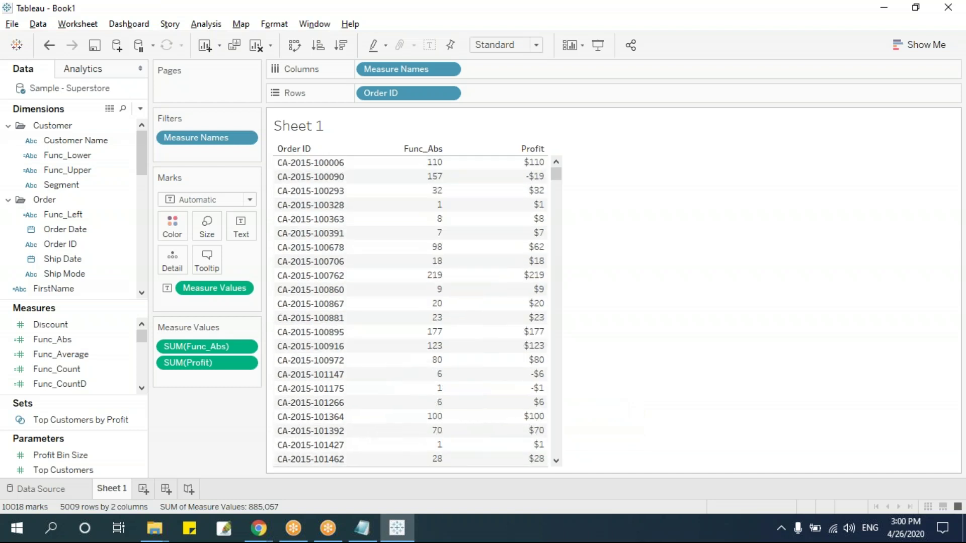
{"action": "mouse_move", "coordinate": [531, 182]}
{"action": "mouse_move", "coordinate": [434, 186]}
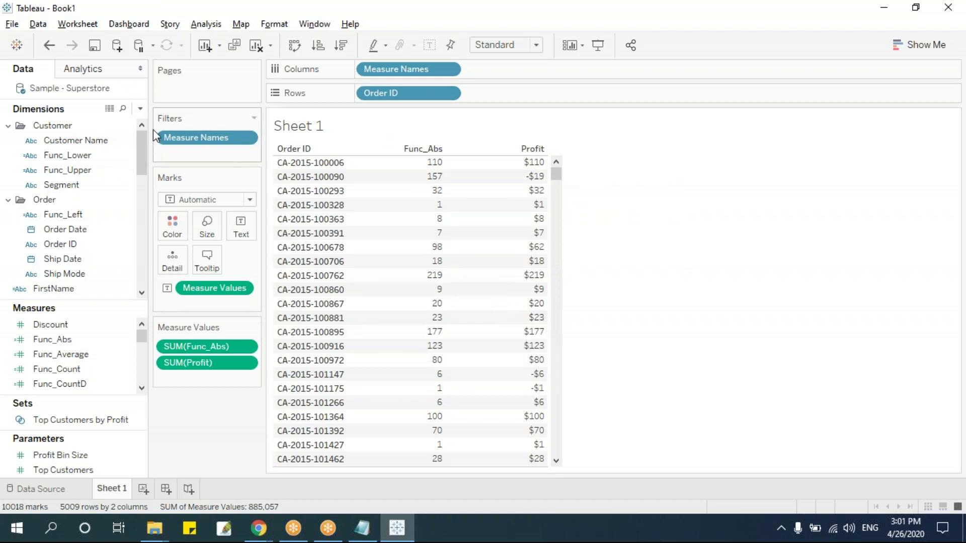
Step: Create a new calculated field named Func_AbsAgg
{"action": "left_click", "coordinate": [141, 108]}
{"action": "left_click", "coordinate": [72, 124]}
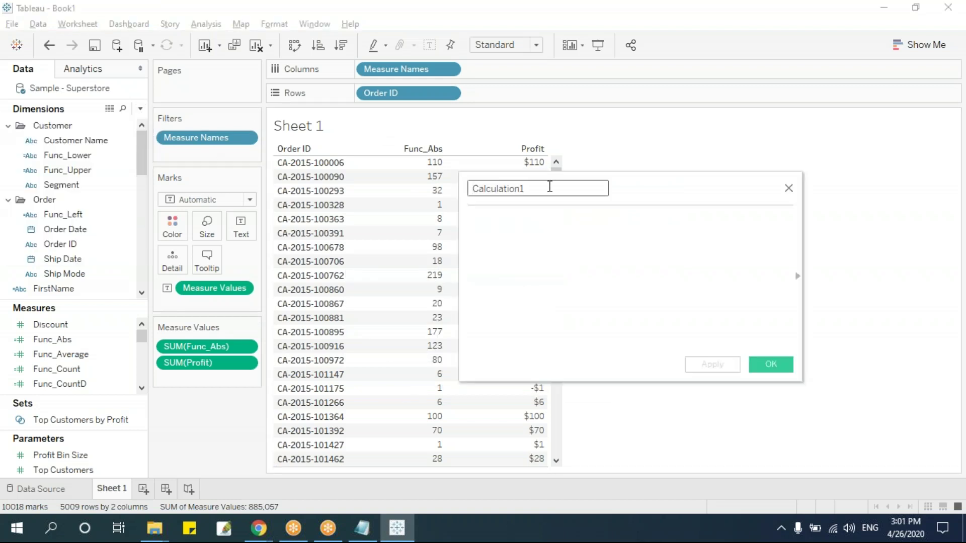
{"action": "type", "text": "Func_AbsAgg"}
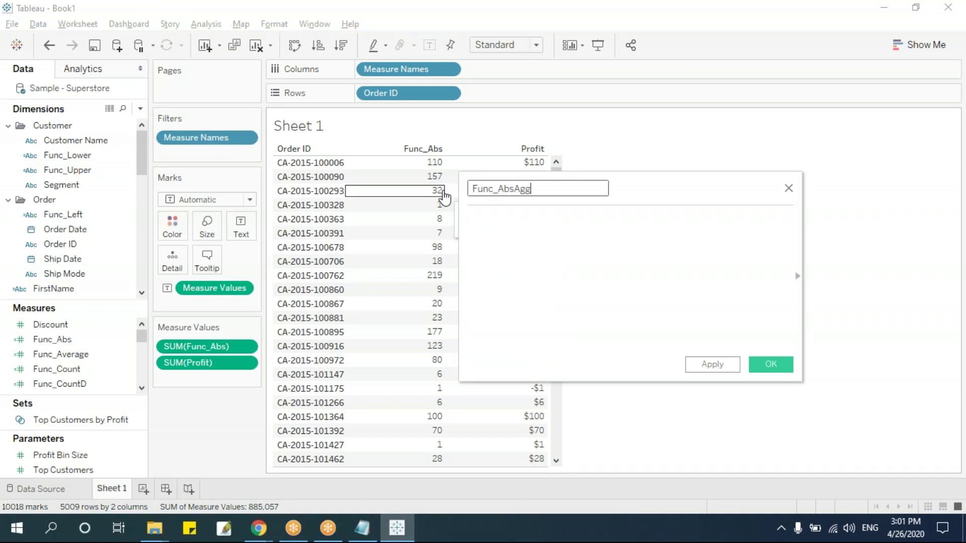
{"action": "left_click", "coordinate": [542, 218]}
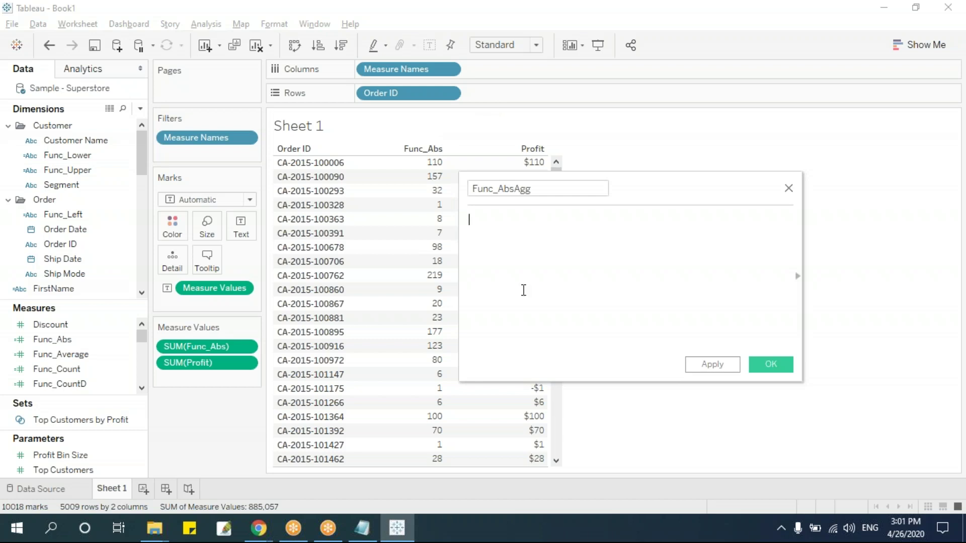
Step: Enter ABS(SUM(profit)) as the formula of Func_AbsAgg, removing the surplus closing parenthesis
{"action": "type", "text": "ab"}
{"action": "key", "text": "Return"}
{"action": "type", "text": "sum"}
{"action": "key", "text": "Return"}
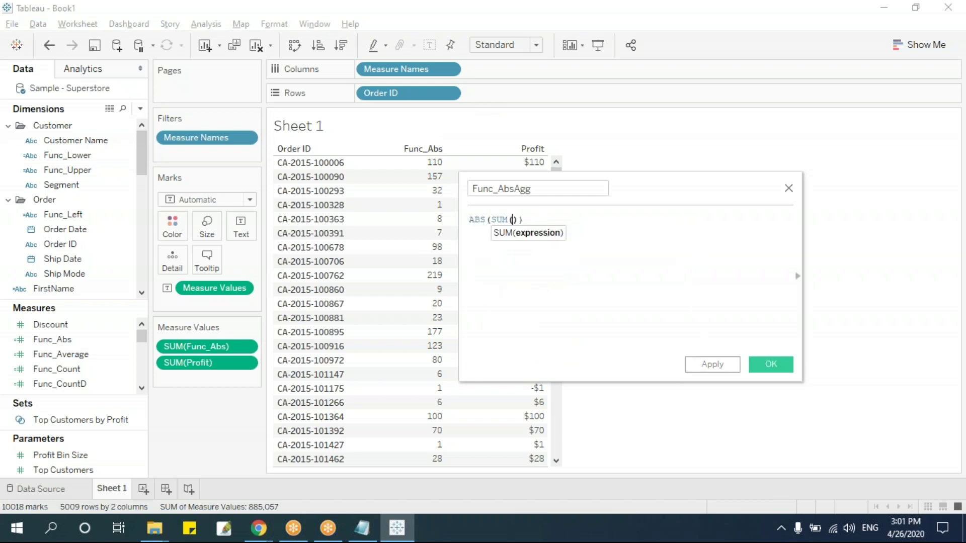
{"action": "type", "text": "profi"}
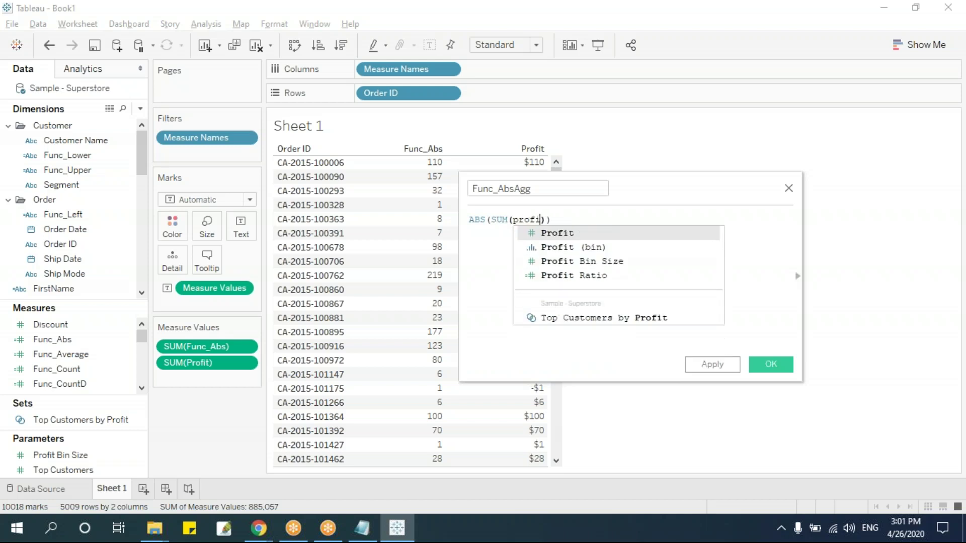
{"action": "type", "text": "t)"}
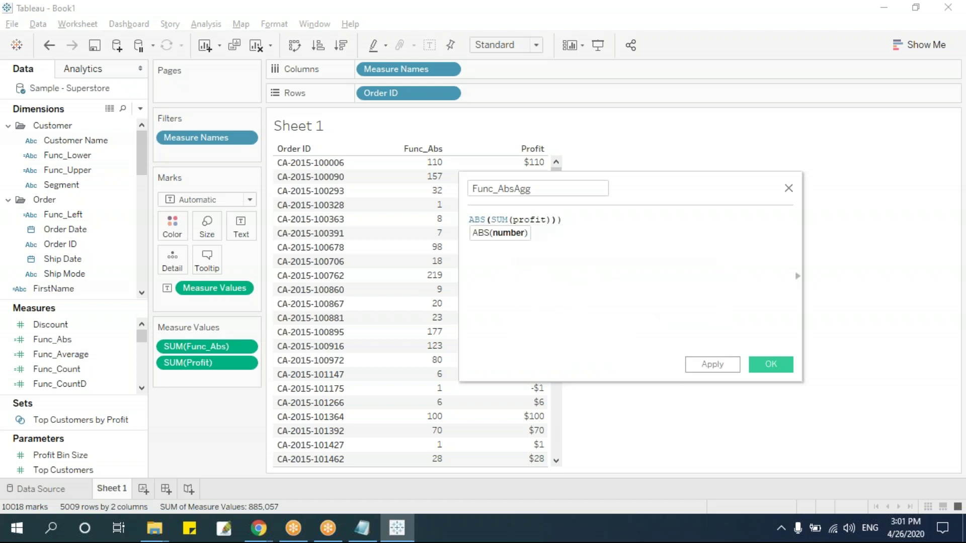
{"action": "key", "text": "BackSpace"}
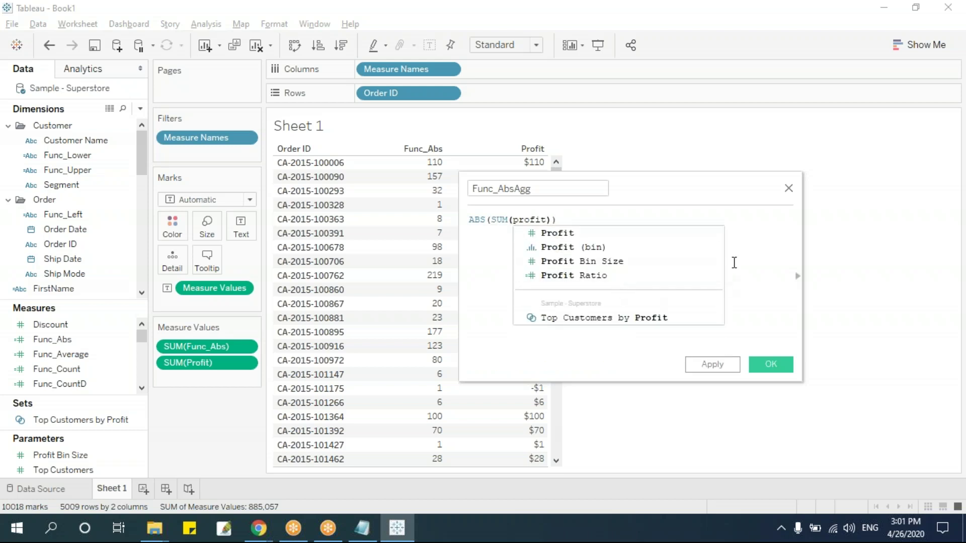
{"action": "key", "text": "Escape"}
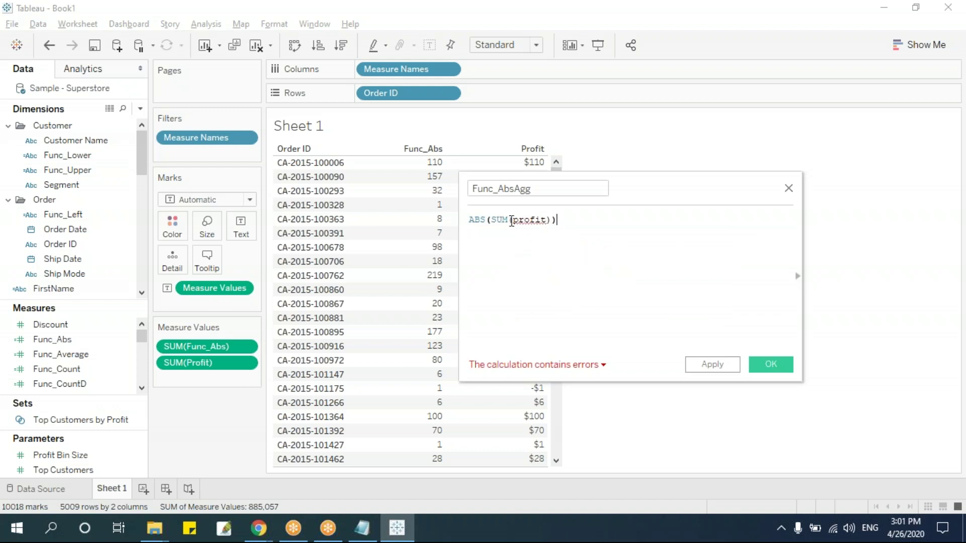
Step: Replace the plain profit text with the Profit field so the formula reads ABS(SUM([Profit]))
{"action": "left_click_drag", "start_coordinate": [511, 220], "coordinate": [643, 225]}
{"action": "key", "text": "BackSpace"}
{"action": "key", "text": "Escape"}
{"action": "type", "text": "pro"}
{"action": "key", "text": "Down"}
{"action": "key", "text": "Return"}
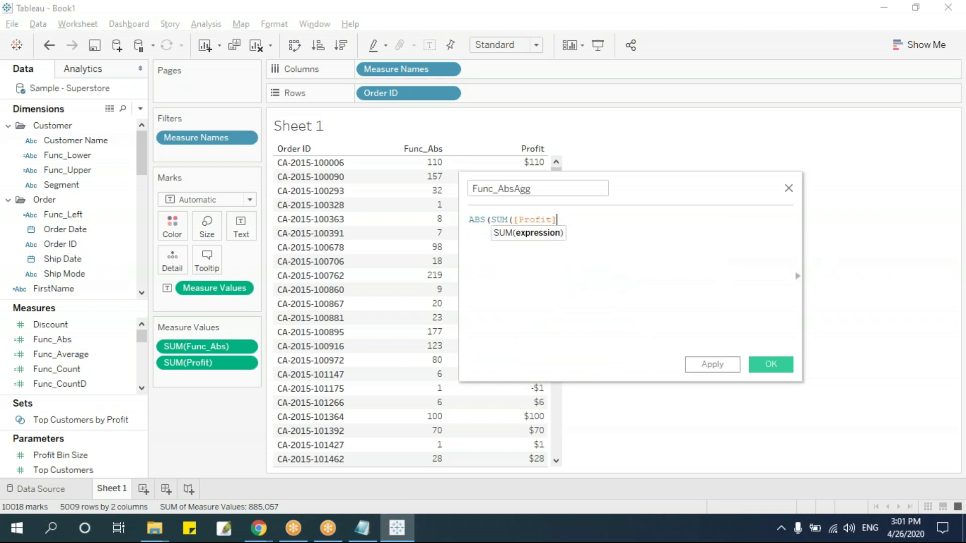
{"action": "type", "text": "))"}
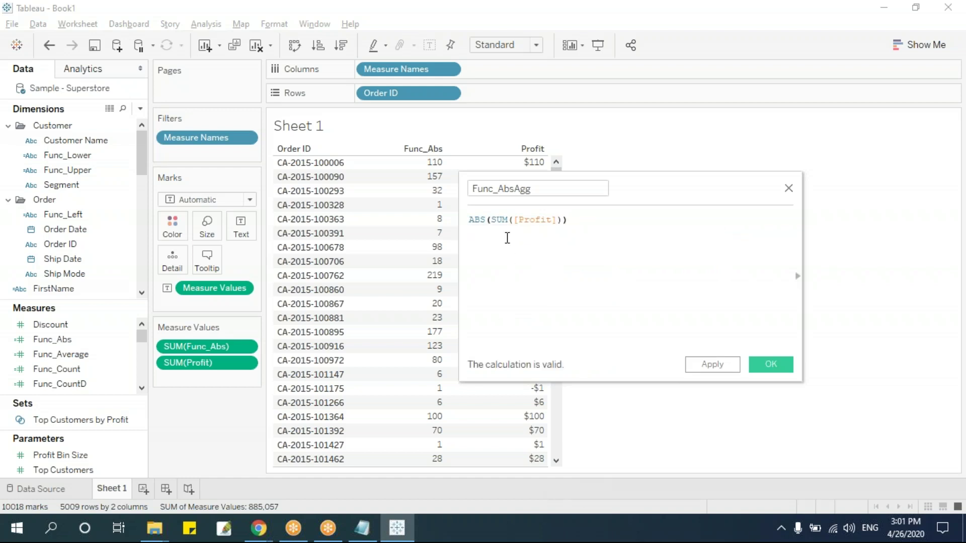
Step: Save Func_AbsAgg and add it to the Order ID table with Func_Abs and Profit
{"action": "left_click_drag", "start_coordinate": [491, 220], "coordinate": [563, 220]}
{"action": "left_click_drag", "start_coordinate": [626, 176], "coordinate": [802, 156]}
{"action": "mouse_move", "coordinate": [537, 185]}
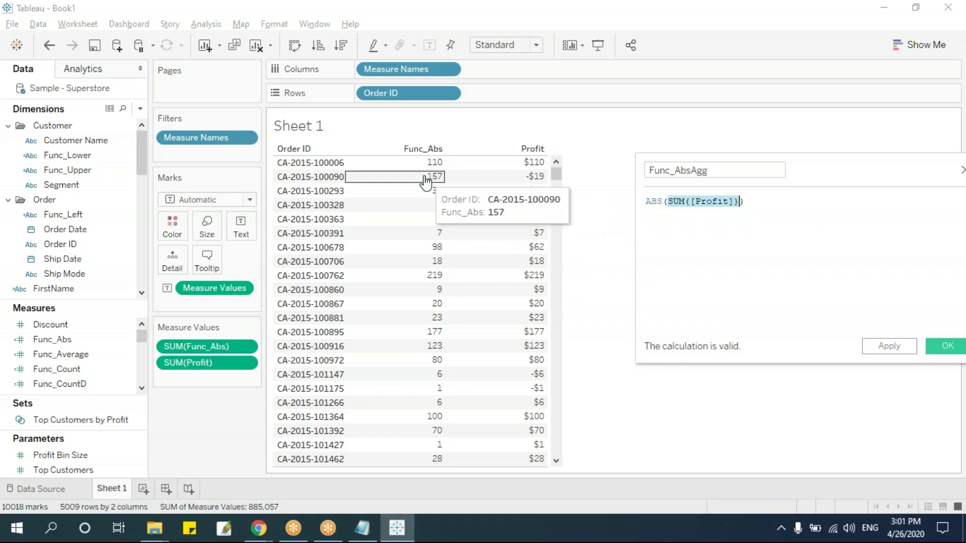
{"action": "left_click_drag", "start_coordinate": [660, 203], "coordinate": [644, 201]}
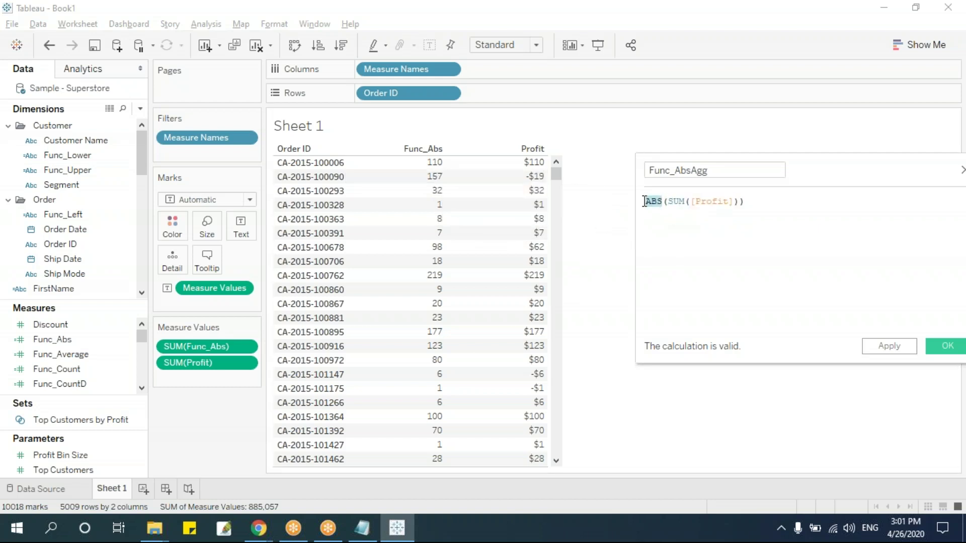
{"action": "left_click", "coordinate": [944, 346]}
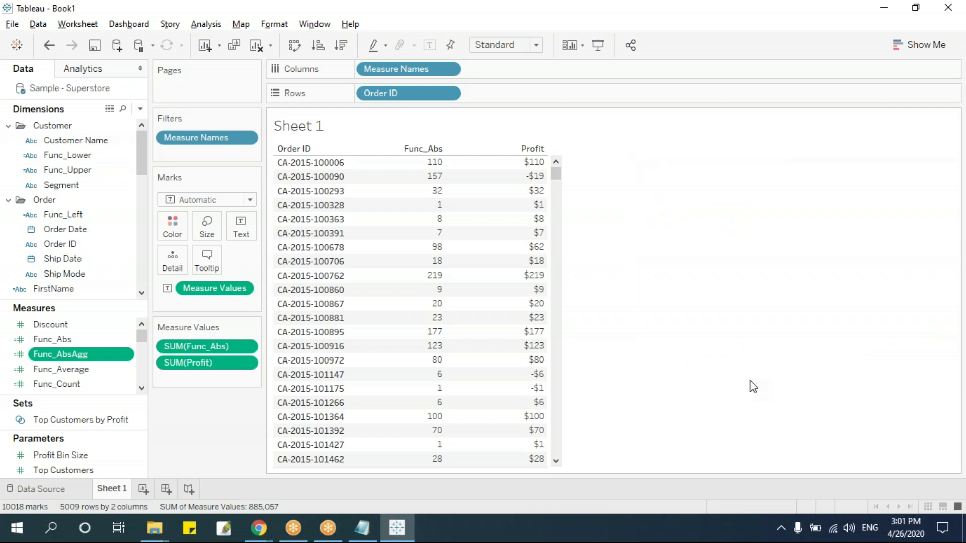
{"action": "left_click_drag", "start_coordinate": [65, 358], "coordinate": [486, 290]}
{"action": "left_click_drag", "start_coordinate": [438, 342], "coordinate": [439, 345]}
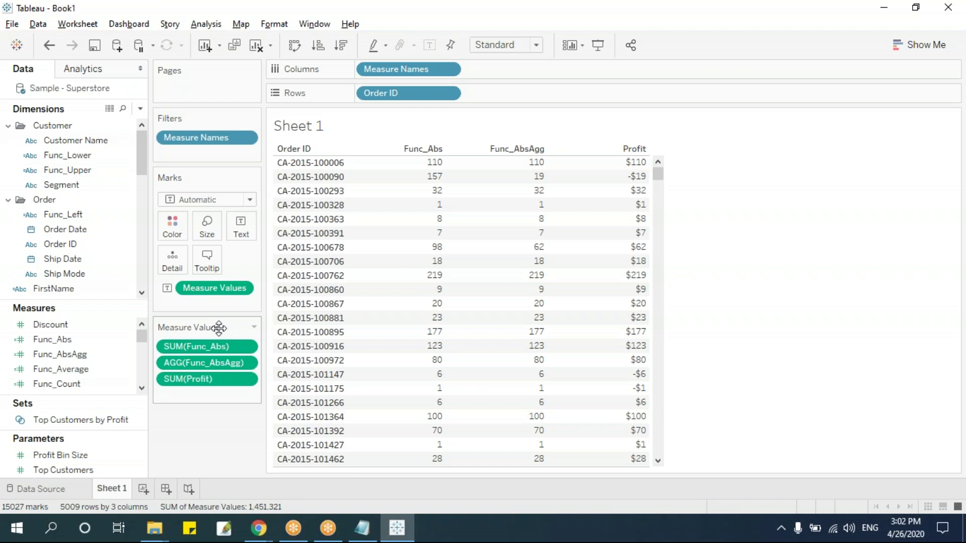
Step: Switch to the Tableau Functions notes in Notepad, review the Ceiling and Floor formulas, and return to Tableau
{"action": "key", "text": "alt+Tab"}
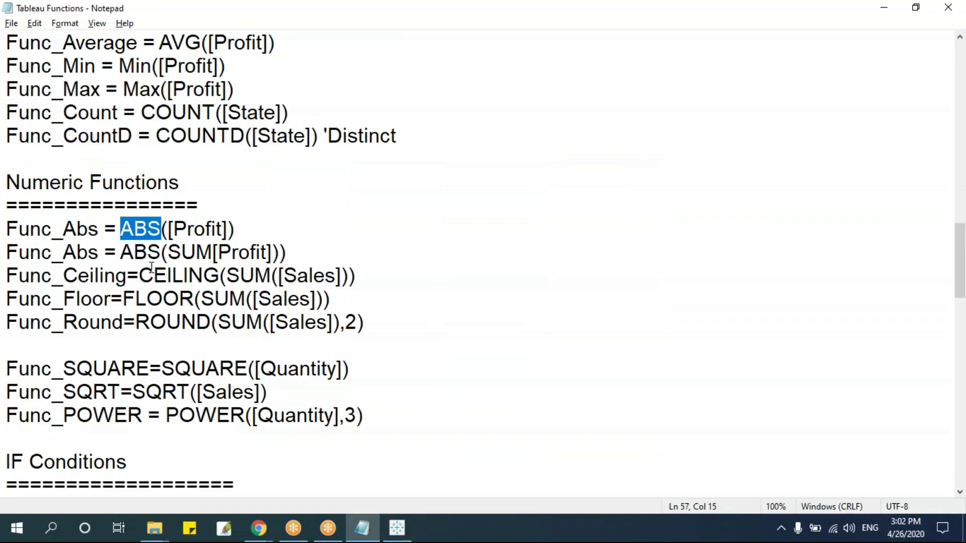
{"action": "left_click_drag", "start_coordinate": [140, 275], "coordinate": [219, 276]}
{"action": "left_click", "coordinate": [144, 299]}
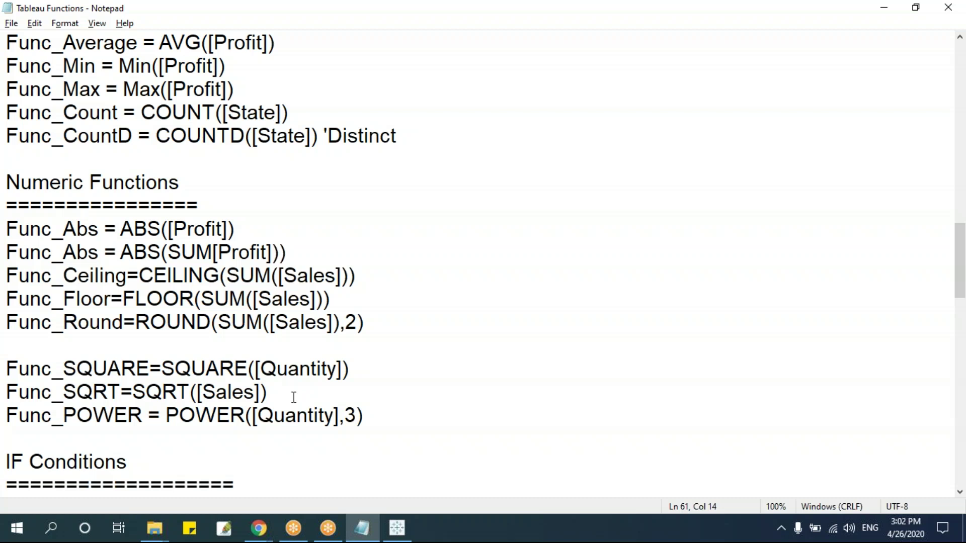
{"action": "key", "text": "alt+Tab"}
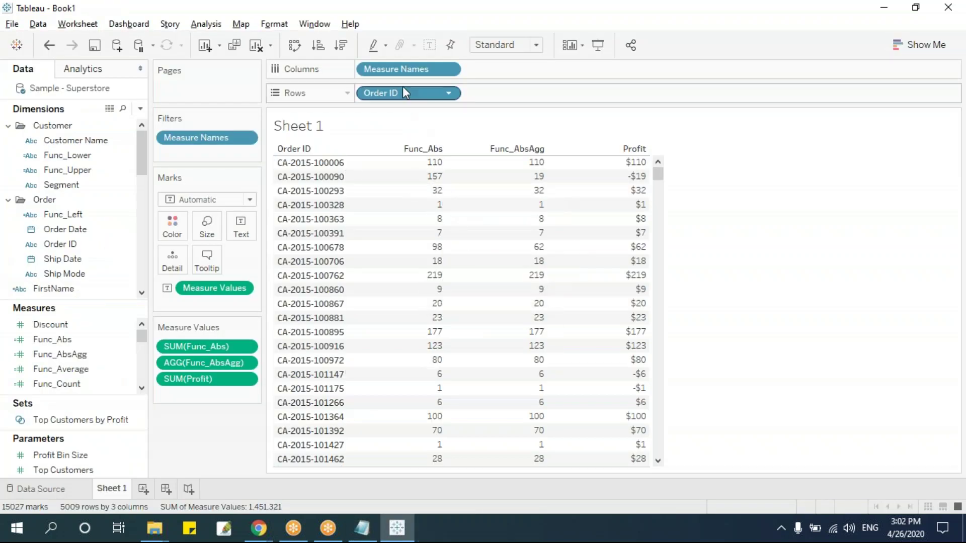
Step: Remove Profit, Func_AbsAgg and the remaining measure values from the view, keeping only Order ID in the rows
{"action": "left_click_drag", "start_coordinate": [211, 379], "coordinate": [215, 451]}
{"action": "left_click_drag", "start_coordinate": [203, 362], "coordinate": [216, 403]}
{"action": "left_click_drag", "start_coordinate": [214, 288], "coordinate": [217, 424]}
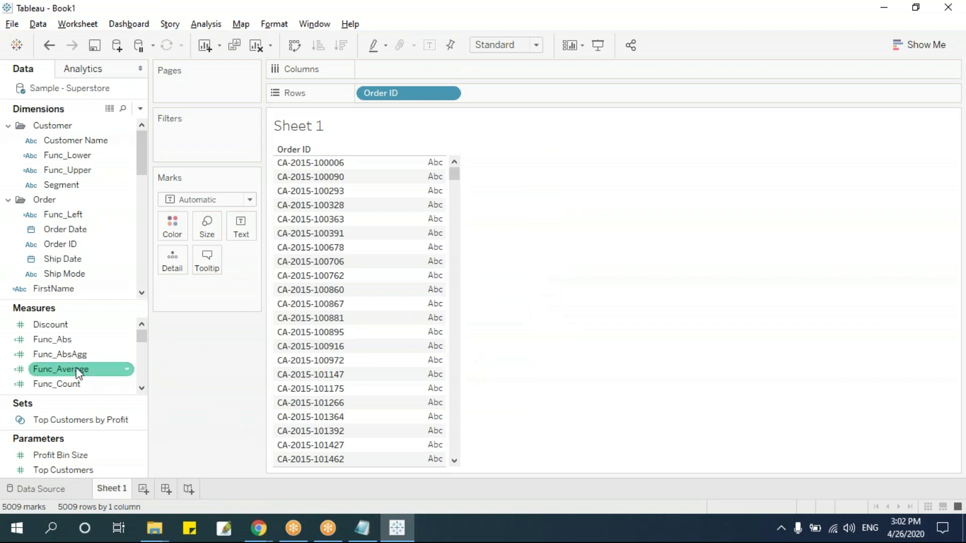
Step: Show Sales as the values for each Order ID in the table
{"action": "left_click_drag", "start_coordinate": [142, 336], "coordinate": [143, 371]}
{"action": "left_click_drag", "start_coordinate": [69, 369], "coordinate": [392, 375]}
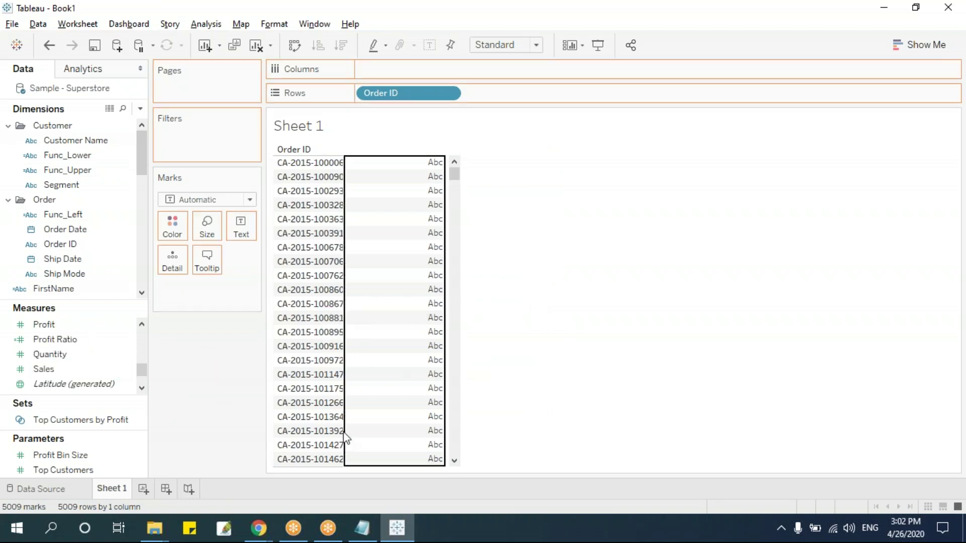
{"action": "left_click_drag", "start_coordinate": [346, 439], "coordinate": [347, 438]}
{"action": "mouse_move", "coordinate": [454, 175]}
{"action": "left_mouse_down"}
{"action": "mouse_move", "coordinate": [455, 200]}
{"action": "mouse_move", "coordinate": [453, 162]}
{"action": "left_mouse_up"}
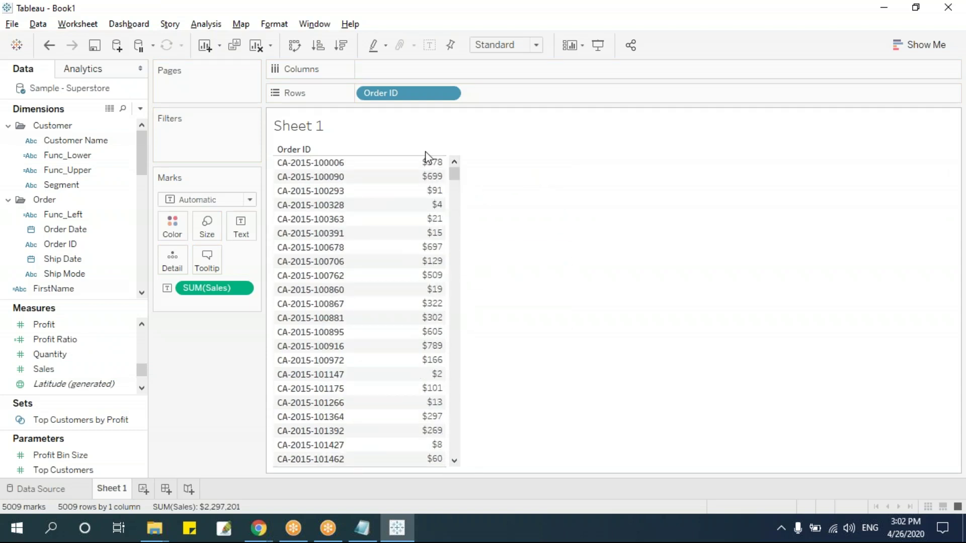
Step: Format the Sales values as Number (Custom) with 3 decimal places
{"action": "left_click", "coordinate": [242, 289]}
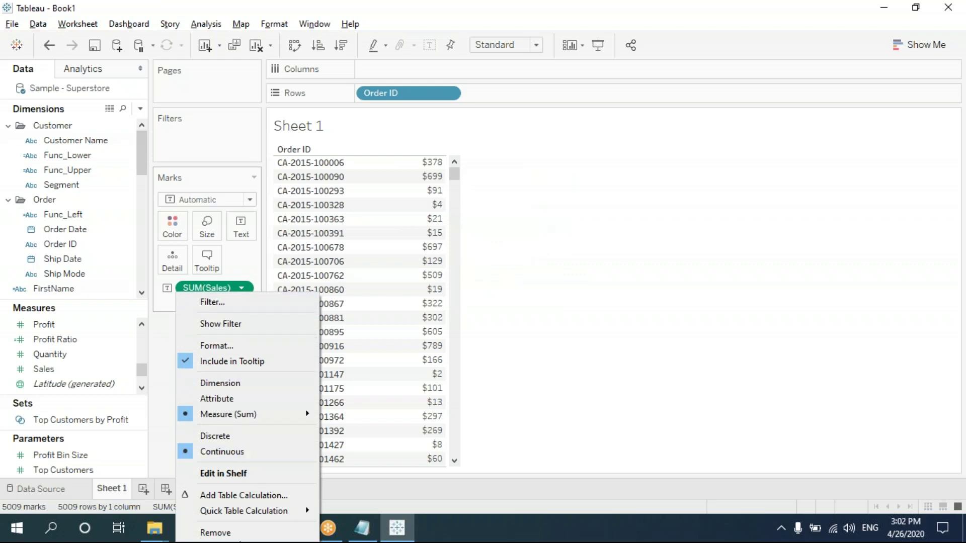
{"action": "left_click", "coordinate": [243, 346]}
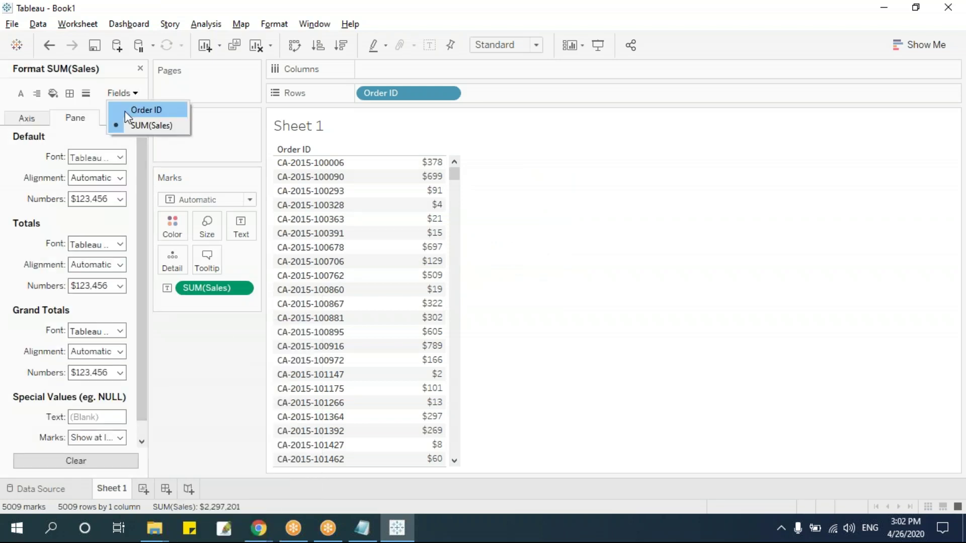
{"action": "left_click", "coordinate": [140, 124]}
{"action": "left_click", "coordinate": [121, 200]}
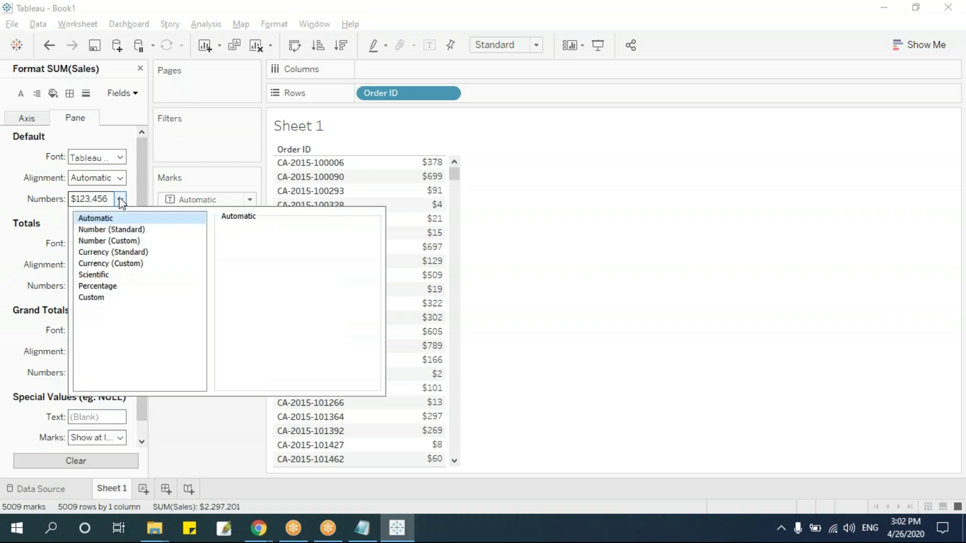
{"action": "left_click", "coordinate": [107, 299]}
{"action": "left_click", "coordinate": [106, 240]}
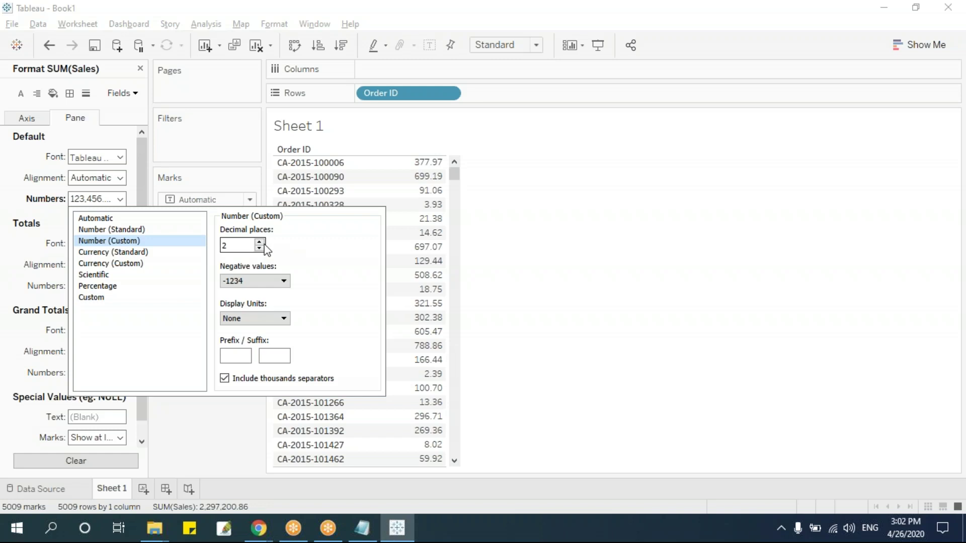
{"action": "left_click", "coordinate": [260, 243]}
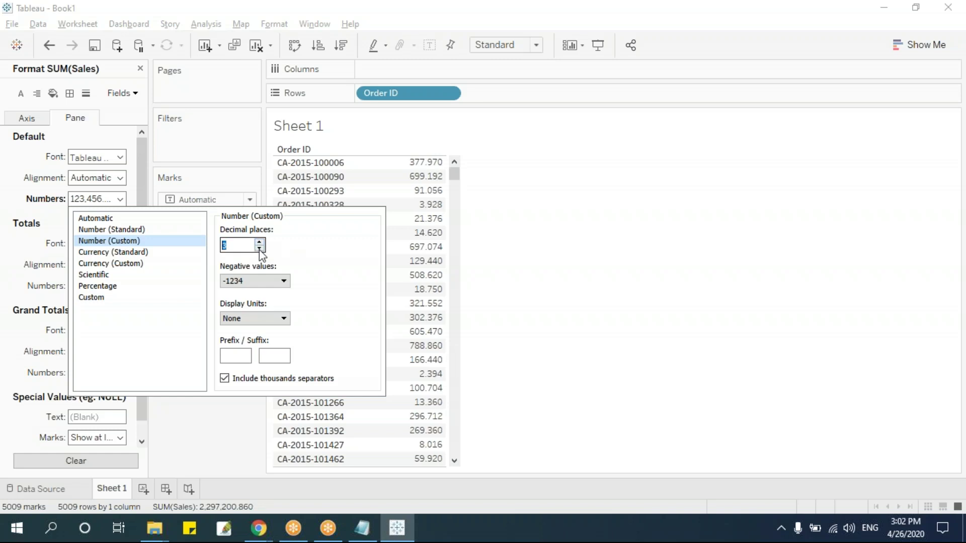
{"action": "left_click", "coordinate": [543, 250]}
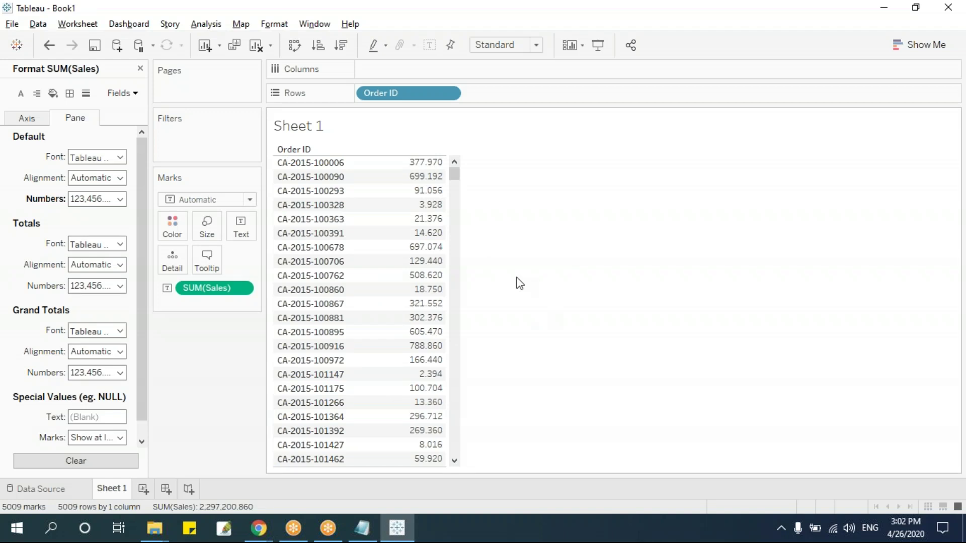
Step: Check the CEILING function name in the Notepad function notes and switch back to Tableau
{"action": "key", "text": "alt+Tab"}
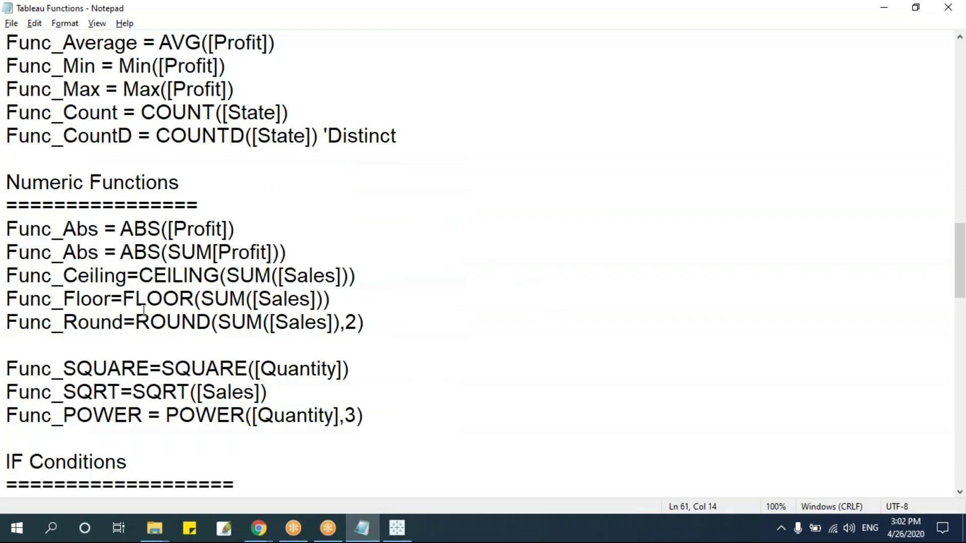
{"action": "double_click", "coordinate": [179, 281]}
{"action": "key", "text": "ctrl+Left"}
{"action": "key", "text": "alt+Tab"}
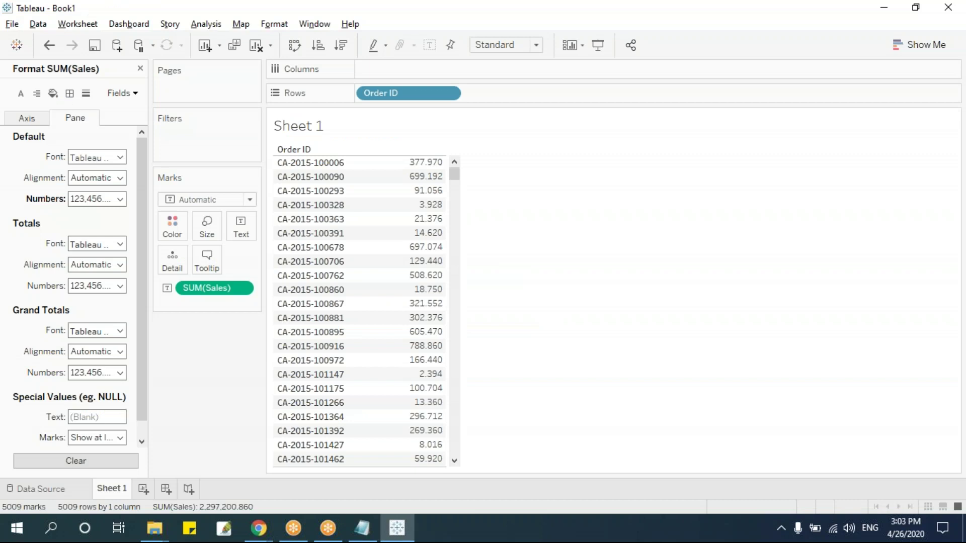
Step: Close the Sales formatting settings and create a new calculated field named Func_Ceiling
{"action": "left_click", "coordinate": [140, 68]}
{"action": "left_click", "coordinate": [141, 109]}
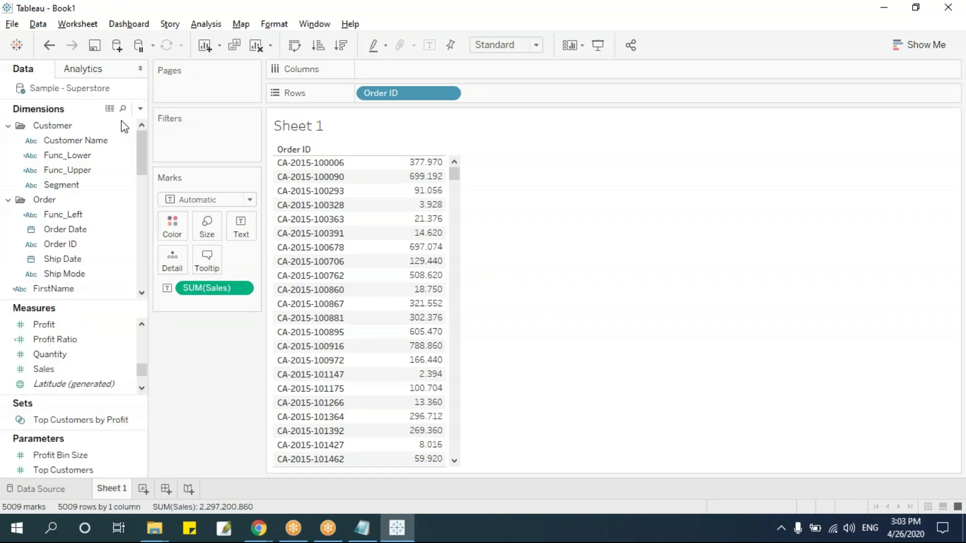
{"action": "left_click", "coordinate": [123, 122]}
{"action": "left_click_drag", "start_coordinate": [775, 172], "coordinate": [613, 183]}
{"action": "type", "text": "Func_Ceiling"}
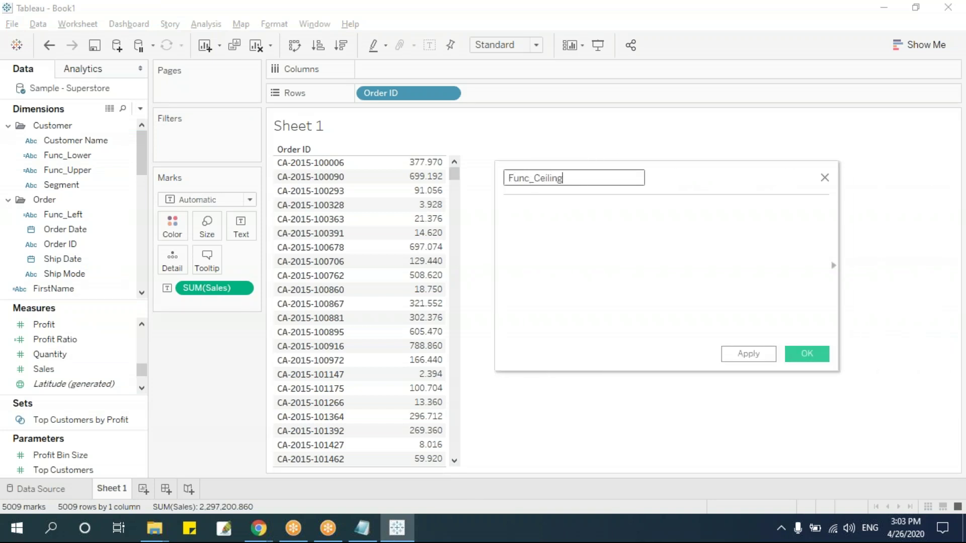
Step: Define Func_Ceiling as CEILING([Sales]) and save the calculated field
{"action": "left_click", "coordinate": [506, 209]}
{"action": "type", "text": "ce"}
{"action": "key", "text": "Return"}
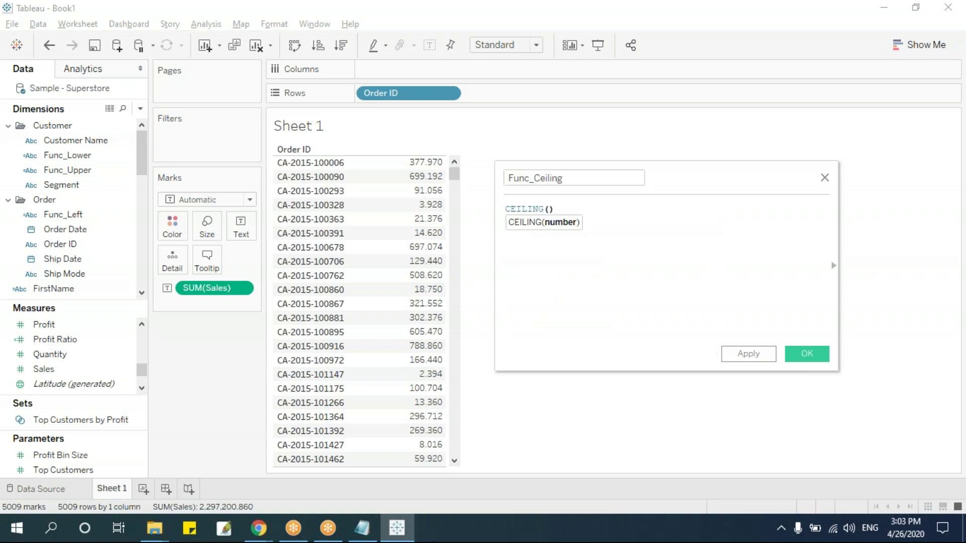
{"action": "type", "text": "sale"}
{"action": "key", "text": "Return"}
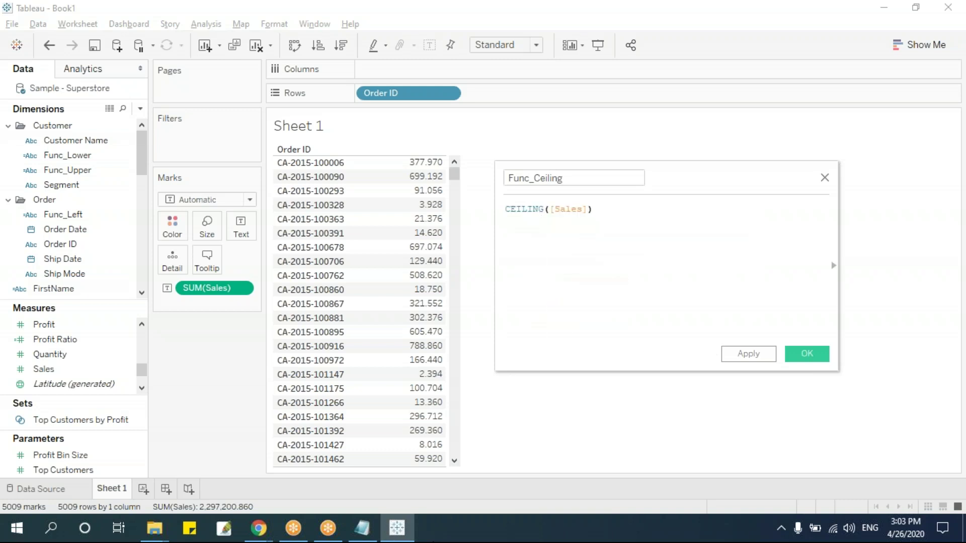
{"action": "left_click", "coordinate": [804, 352]}
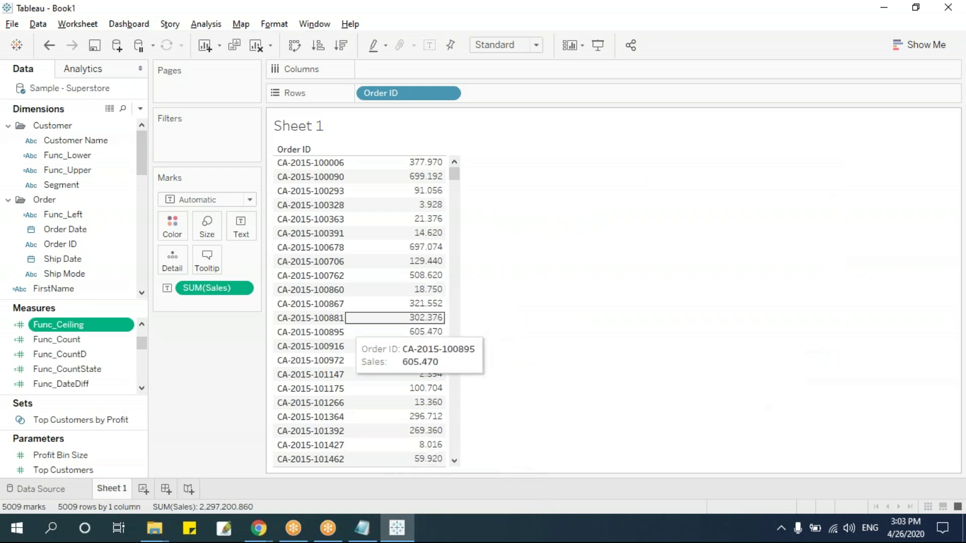
Step: Add Func_Ceiling to the Order ID table alongside Sales and compare the two values
{"action": "left_click_drag", "start_coordinate": [82, 330], "coordinate": [651, 330]}
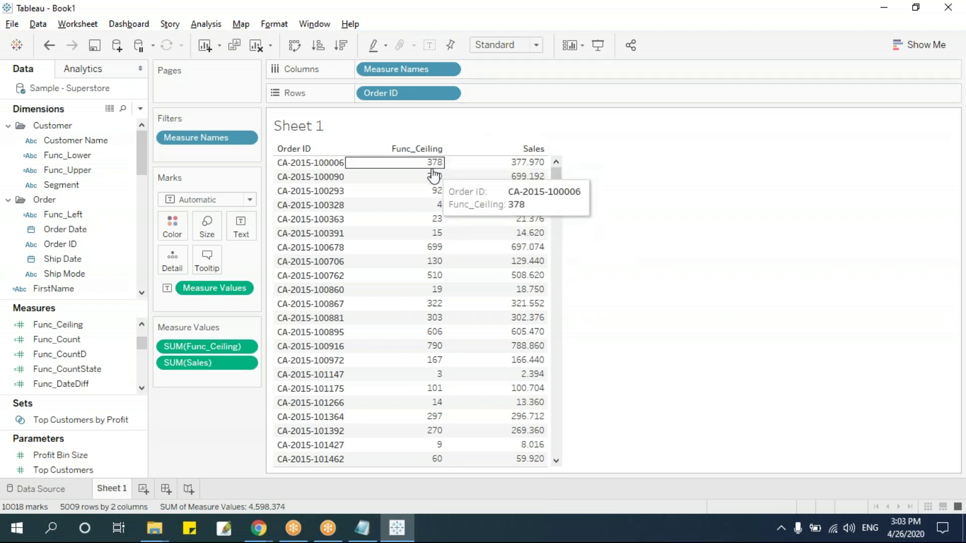
{"action": "mouse_move", "coordinate": [518, 171]}
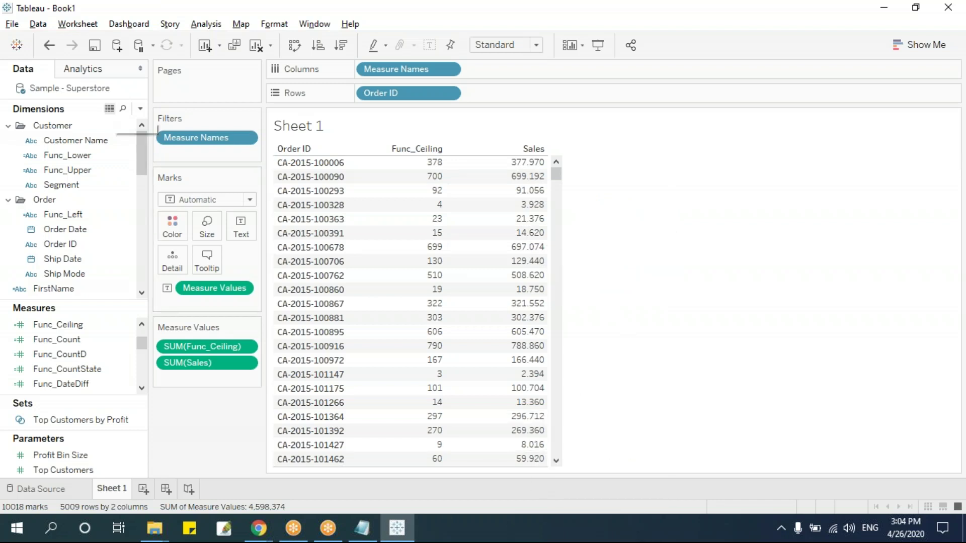
Step: Open the Sample - Superstore underlying data, inspect the Sales column in a maximized view, and close it
{"action": "left_click", "coordinate": [109, 109]}
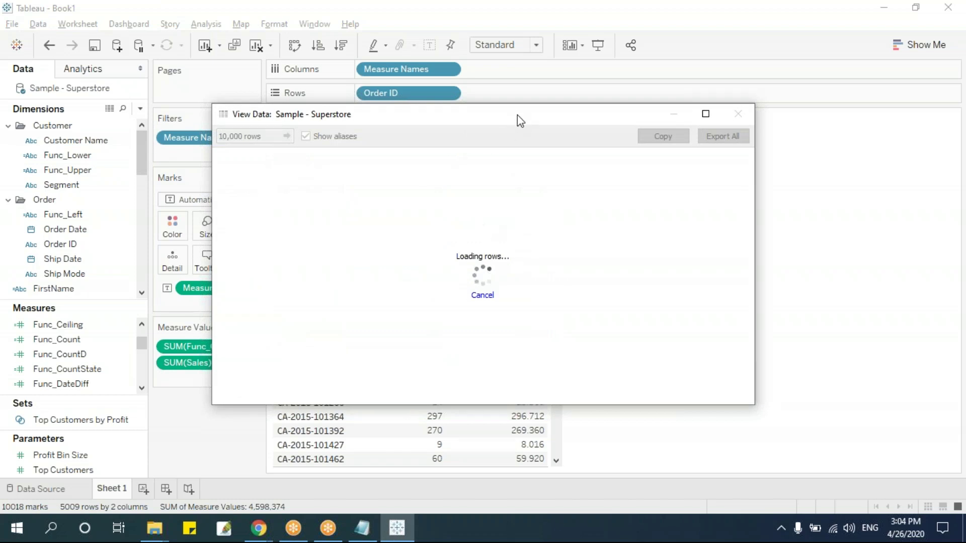
{"action": "left_click_drag", "start_coordinate": [460, 118], "coordinate": [329, 124]}
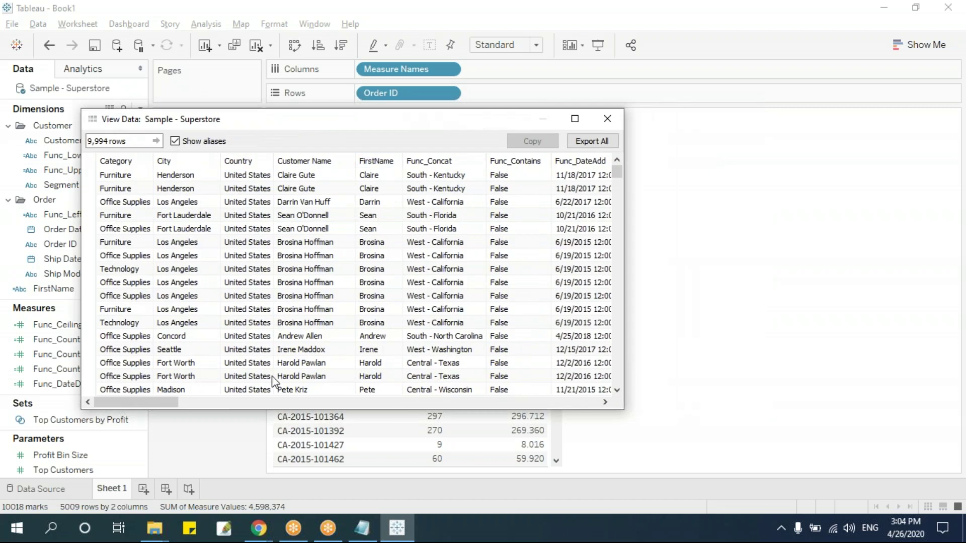
{"action": "left_click_drag", "start_coordinate": [177, 400], "coordinate": [610, 395]}
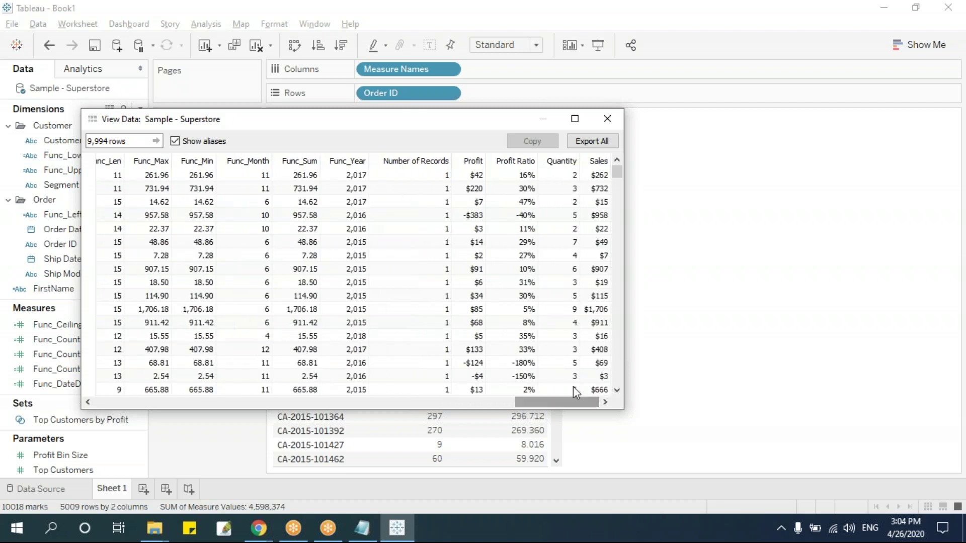
{"action": "left_click", "coordinate": [574, 119]}
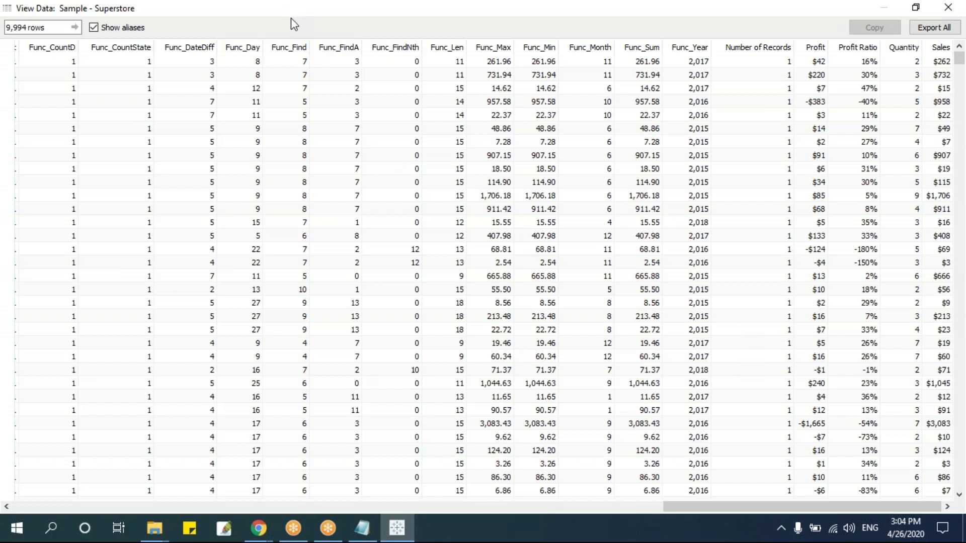
{"action": "key", "text": "alt+F4"}
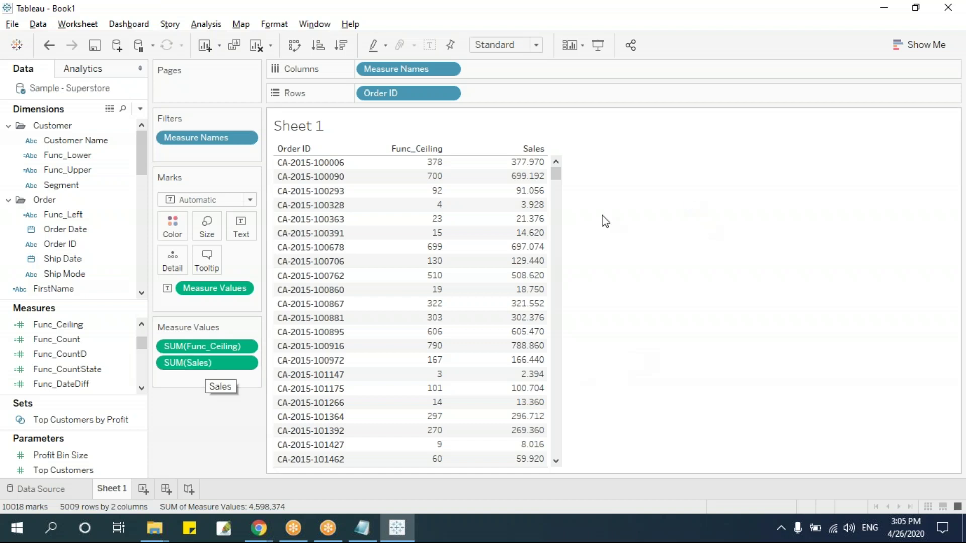
Step: Create a new calculated field named Func_CeilingAgg
{"action": "mouse_move", "coordinate": [441, 169]}
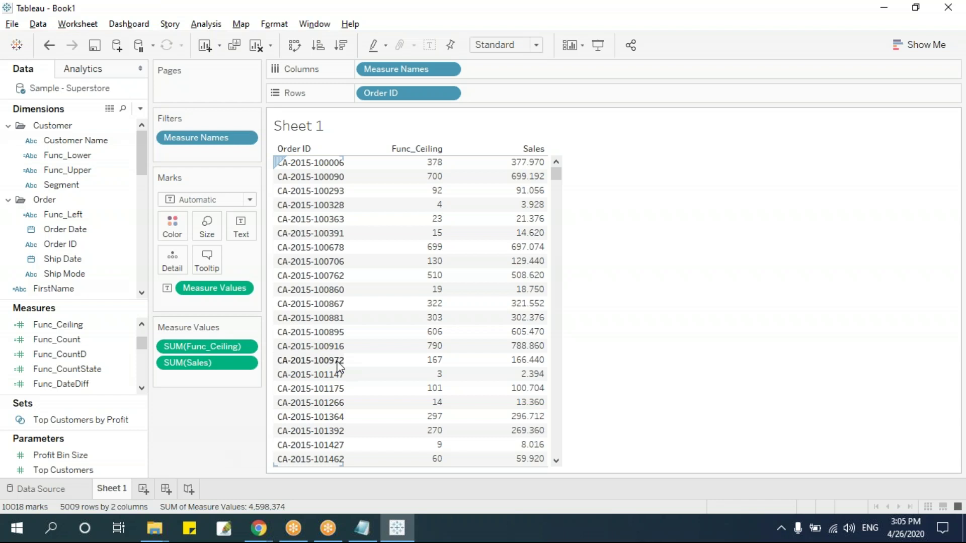
{"action": "left_click", "coordinate": [140, 108]}
{"action": "left_click", "coordinate": [125, 125]}
{"action": "type", "text": "Func_Ceil"}
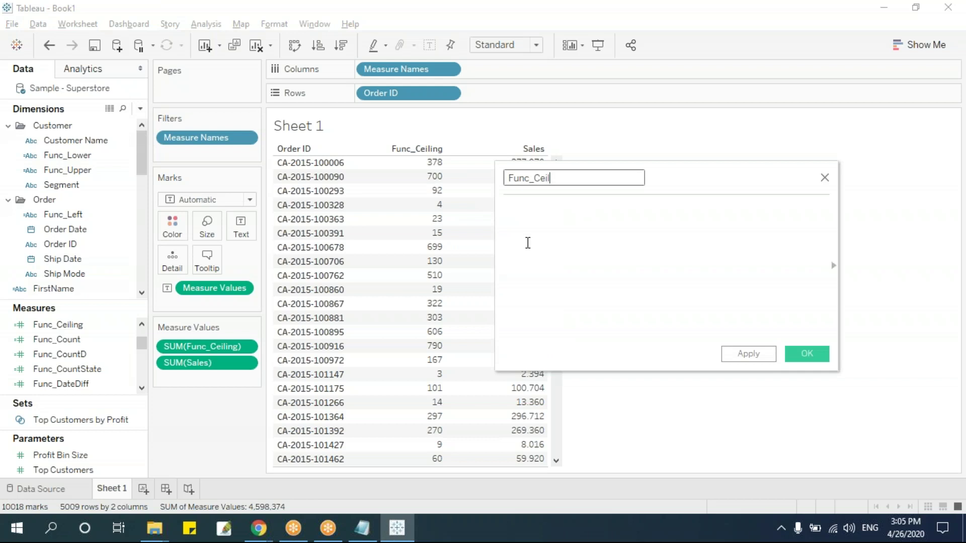
{"action": "type", "text": "ingAgg"}
{"action": "left_click", "coordinate": [526, 239]}
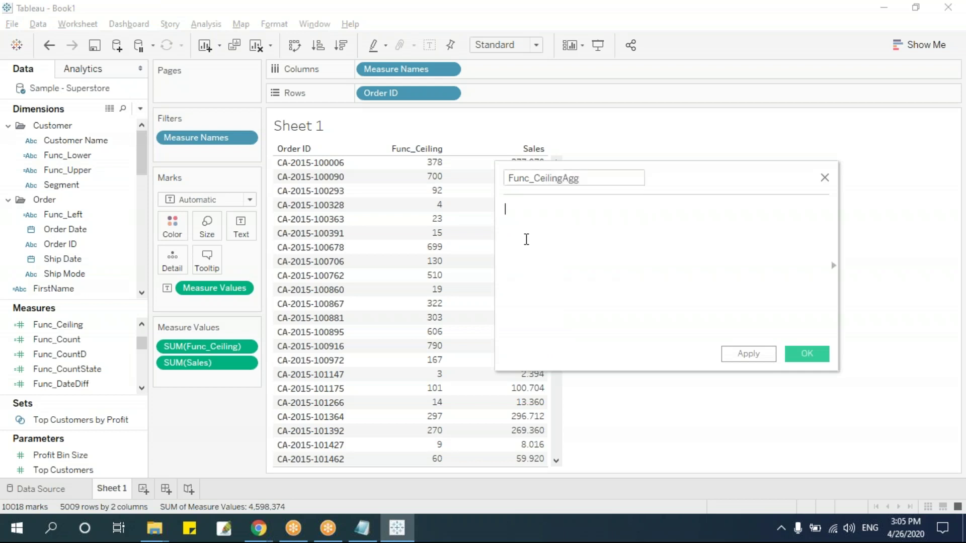
Step: Define Func_CeilingAgg as CEILING(SUM([Sales])) and save the calculated field
{"action": "type", "text": "CEILING(su"}
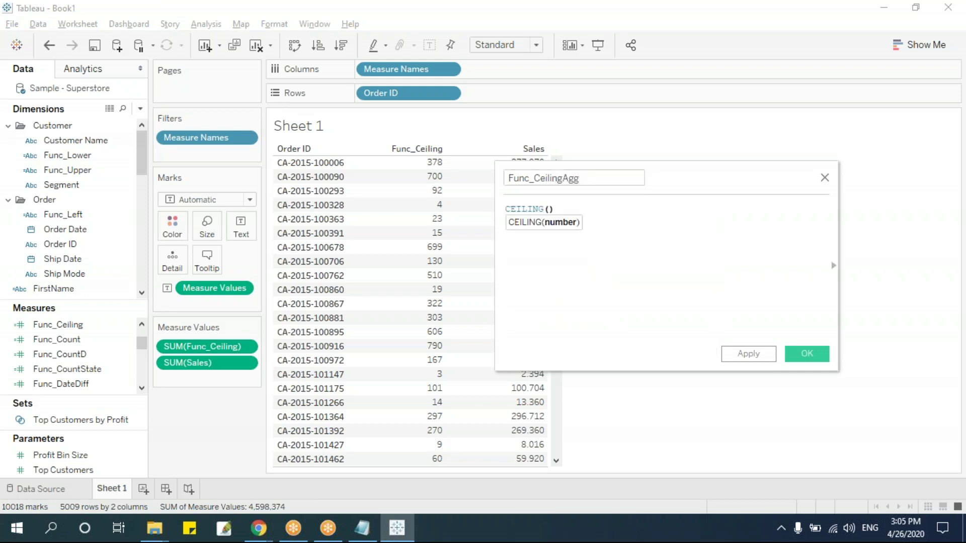
{"action": "type", "text": "m"}
{"action": "key", "text": "Return"}
{"action": "type", "text": "[Sa"}
{"action": "key", "text": "Return"}
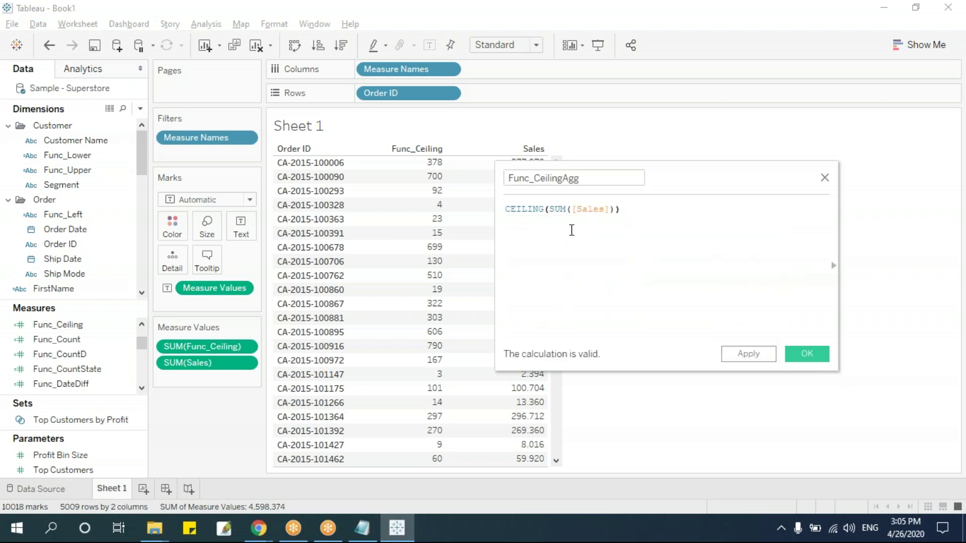
{"action": "double_click", "coordinate": [556, 211]}
{"action": "left_click_drag", "start_coordinate": [544, 210], "coordinate": [510, 211]}
{"action": "left_click", "coordinate": [807, 354]}
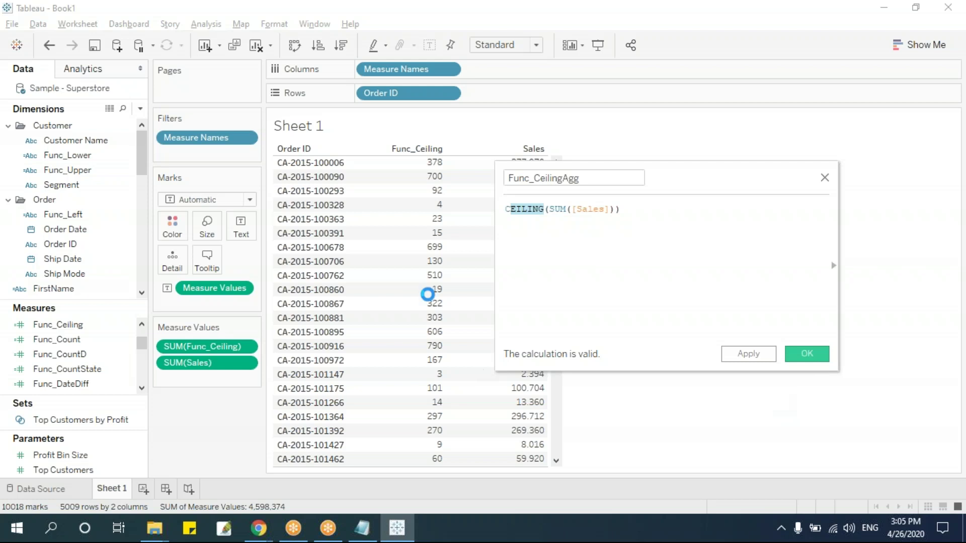
Step: Add Func_CeilingAgg to the Order ID table and compare its values with Func_Ceiling and Sales
{"action": "left_click_drag", "start_coordinate": [99, 345], "coordinate": [449, 315]}
{"action": "left_click_drag", "start_coordinate": [462, 367], "coordinate": [464, 370]}
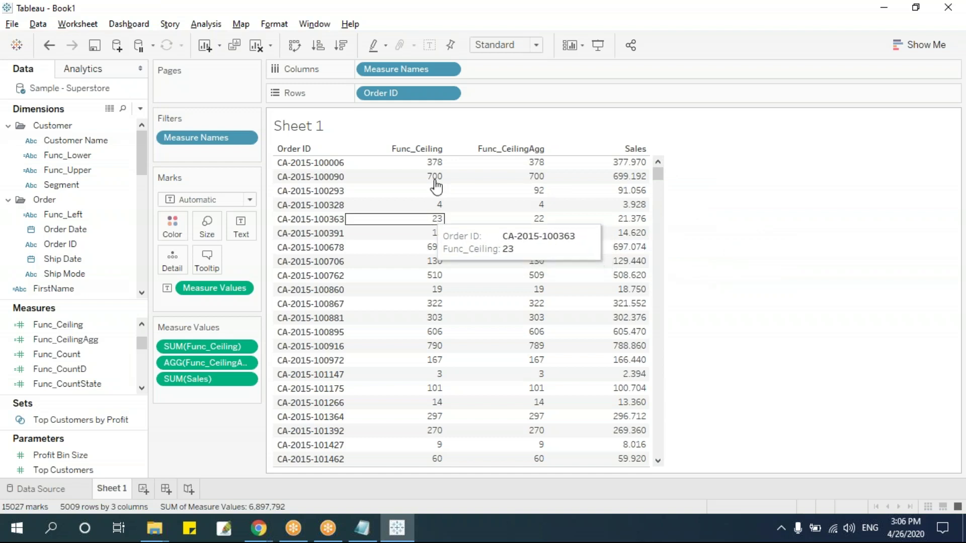
{"action": "mouse_move", "coordinate": [415, 236]}
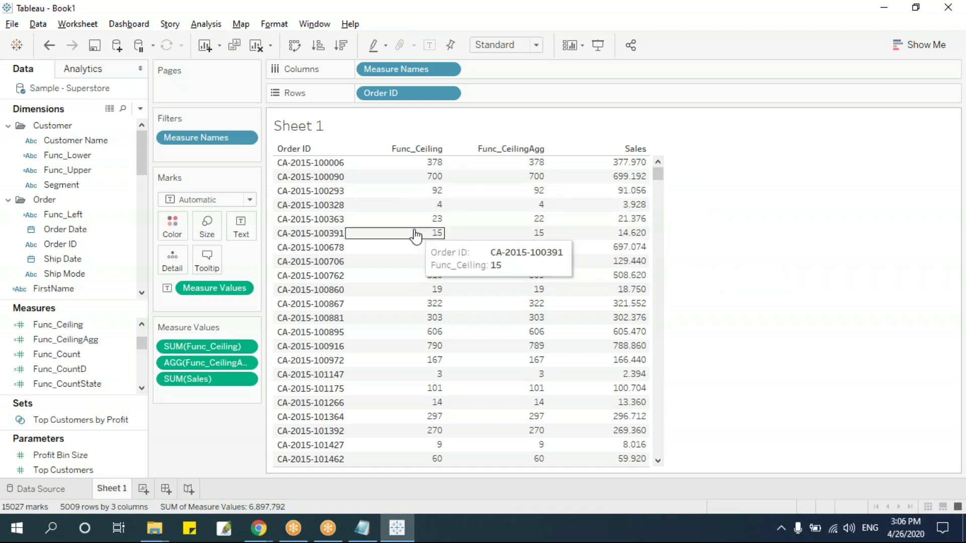
{"action": "mouse_move", "coordinate": [535, 354]}
{"action": "mouse_move", "coordinate": [577, 354]}
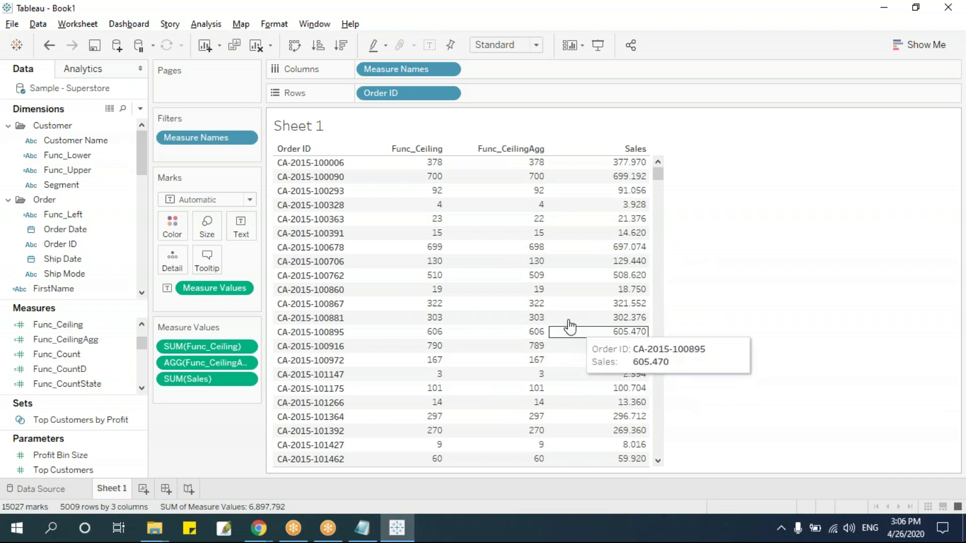
{"action": "mouse_move", "coordinate": [582, 381]}
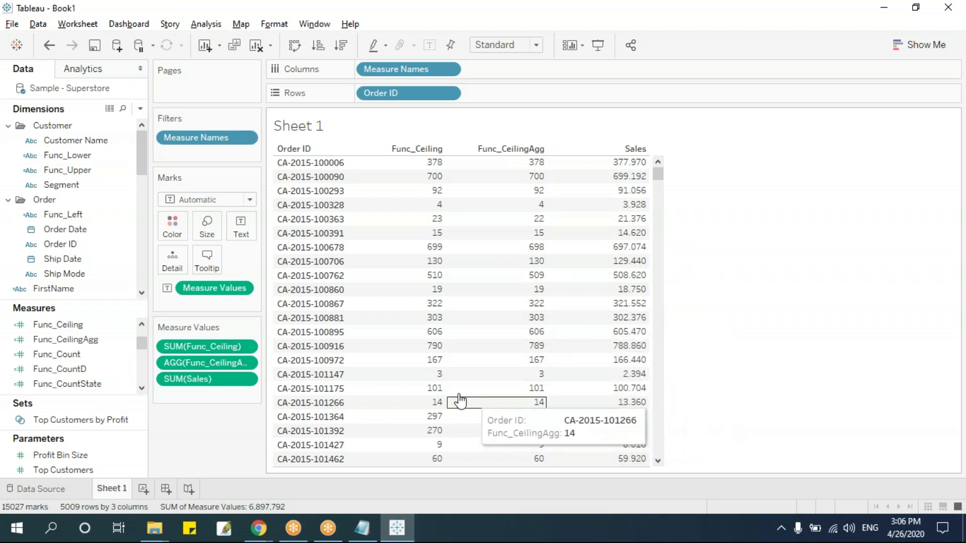
{"action": "mouse_move", "coordinate": [546, 380]}
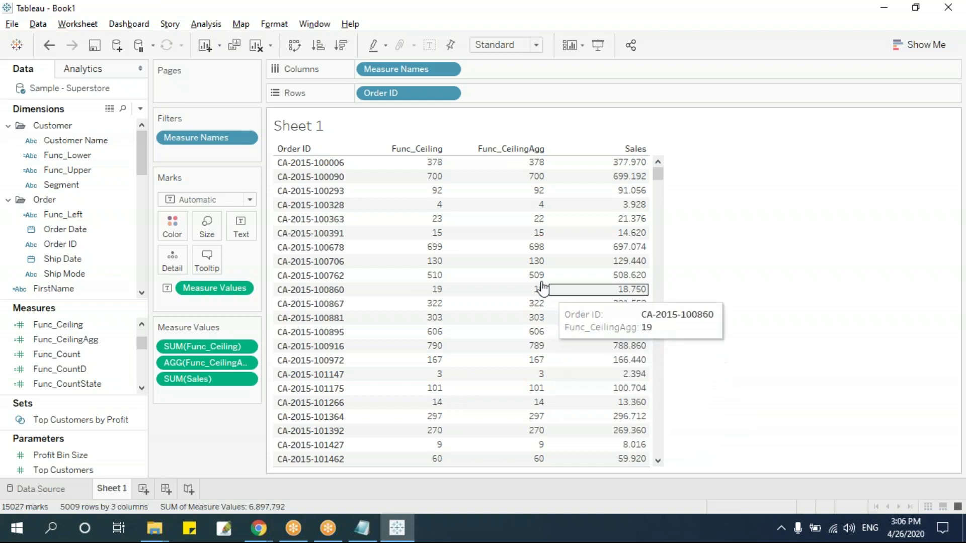
{"action": "mouse_move", "coordinate": [539, 264]}
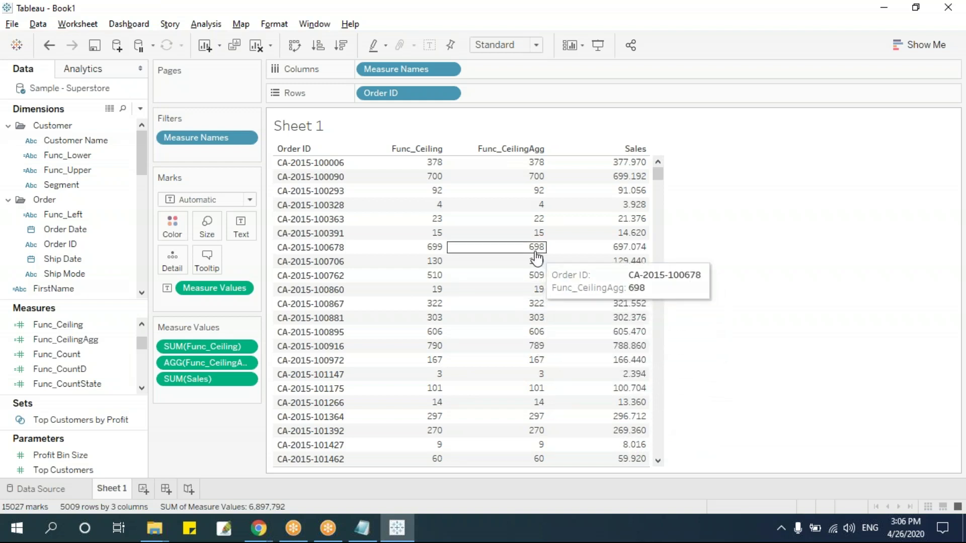
{"action": "mouse_move", "coordinate": [614, 262]}
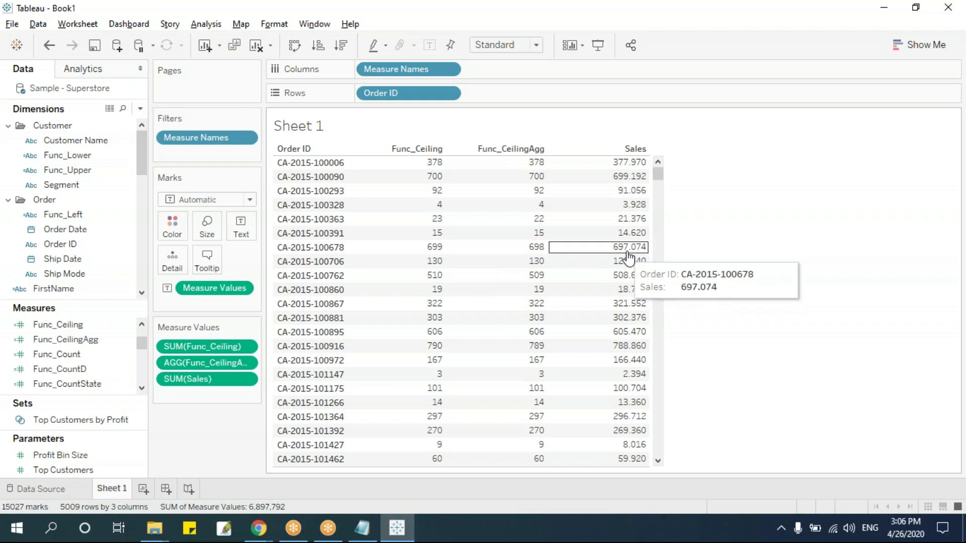
{"action": "mouse_move", "coordinate": [434, 252]}
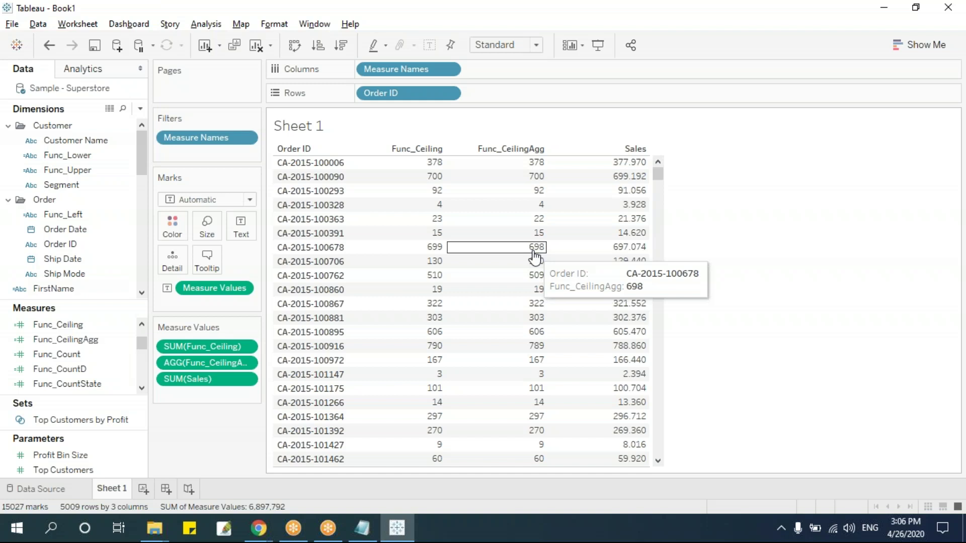
{"action": "mouse_move", "coordinate": [553, 336]}
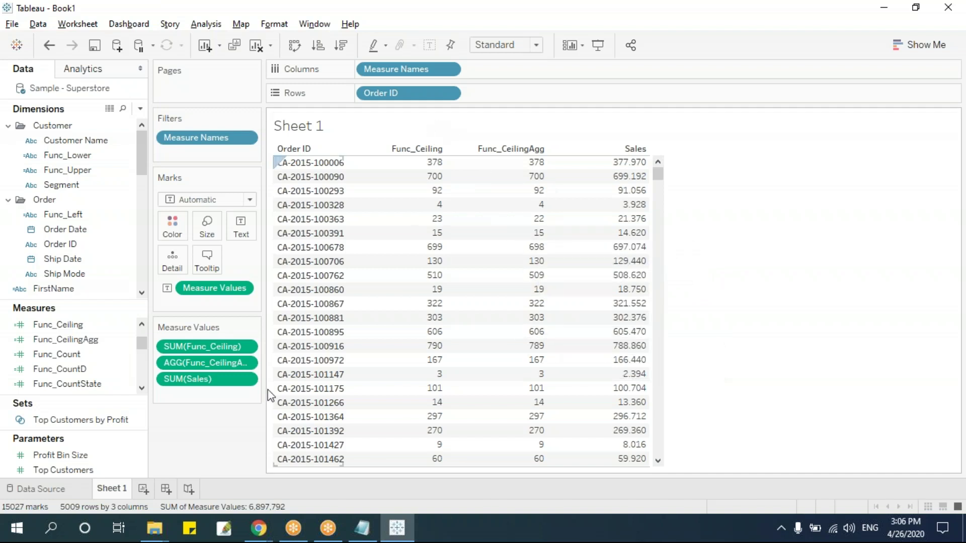
Step: Remove Func_CeilingAgg and Func_Ceiling from the table and create a new calculated field named Func_Floor
{"action": "left_click_drag", "start_coordinate": [211, 362], "coordinate": [222, 403]}
{"action": "left_click_drag", "start_coordinate": [215, 345], "coordinate": [217, 448]}
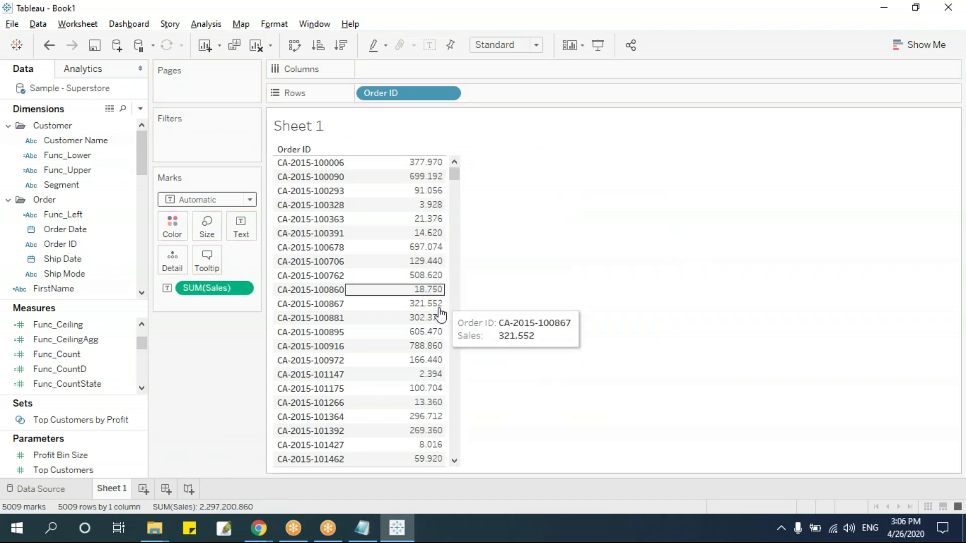
{"action": "left_click", "coordinate": [140, 109]}
{"action": "left_click", "coordinate": [134, 125]}
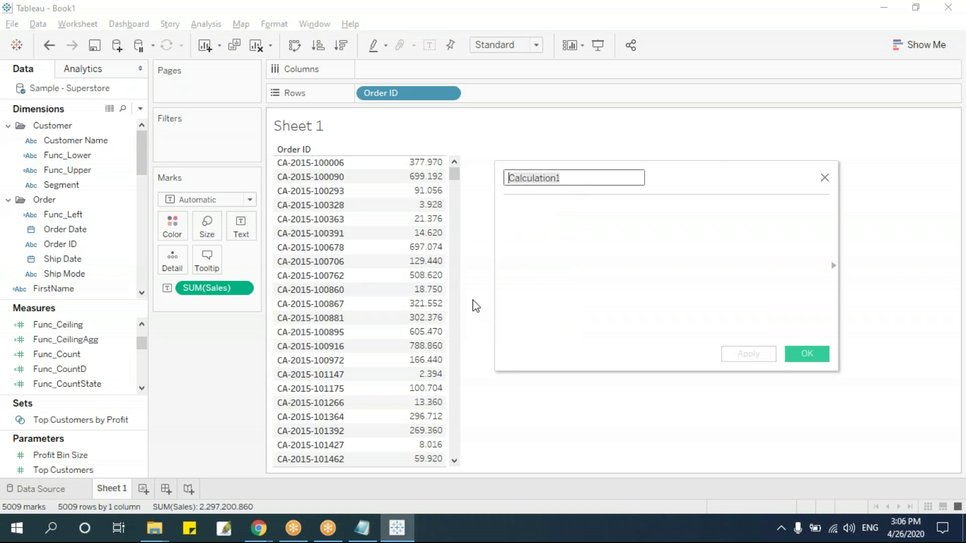
{"action": "type", "text": "Func_"}
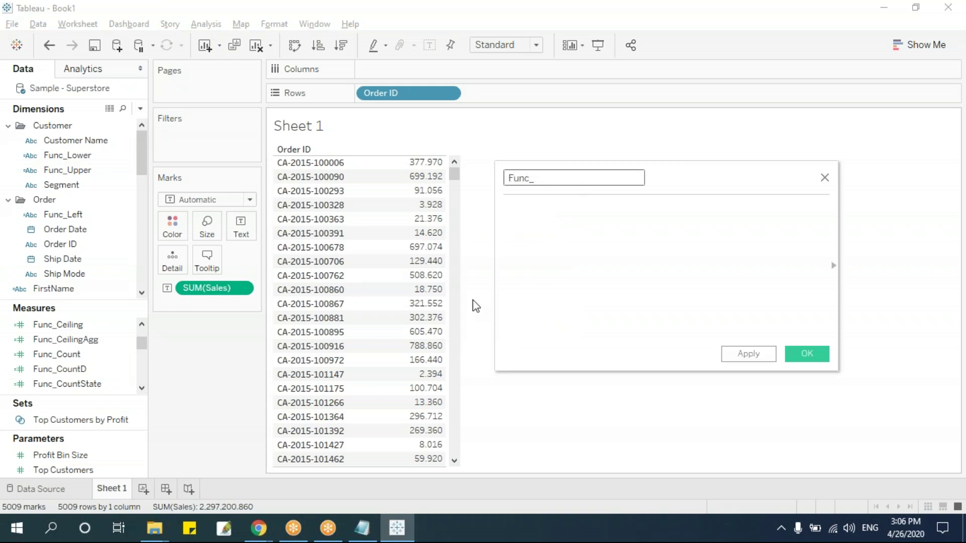
{"action": "type", "text": "Floor"}
{"action": "key", "text": "Tab"}
Step: Define Func_Floor as FLOOR(SUM([Sales])), save it and add it to the Order ID table alongside Sales
{"action": "type", "text": "flo"}
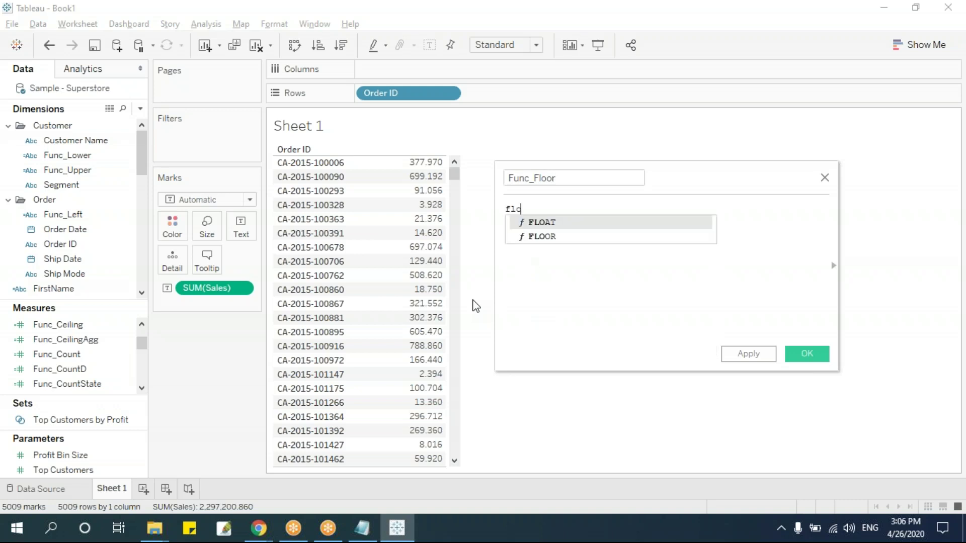
{"action": "key", "text": "Down"}
{"action": "key", "text": "Return"}
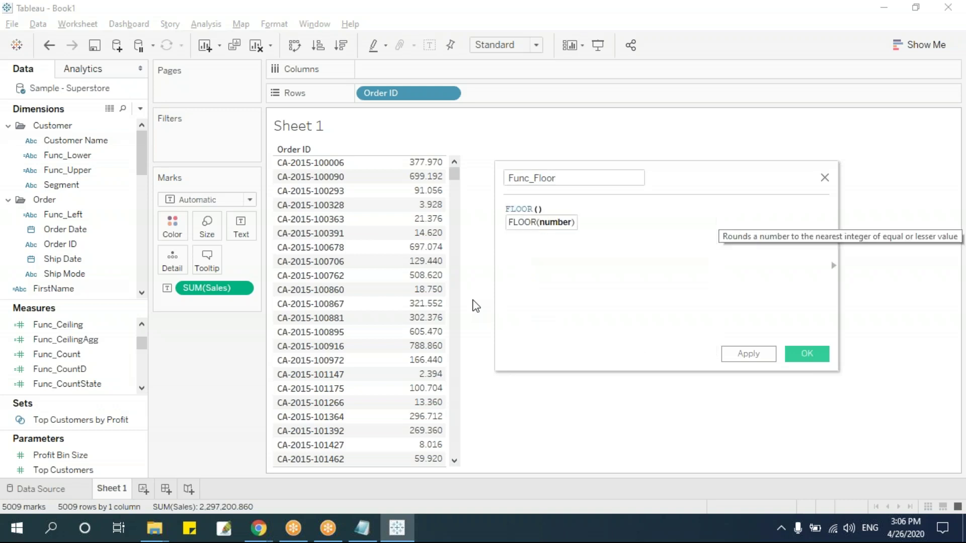
{"action": "type", "text": "sum"}
{"action": "key", "text": "Return"}
{"action": "type", "text": "[sa"}
{"action": "key", "text": "Return"}
{"action": "key", "text": "End"}
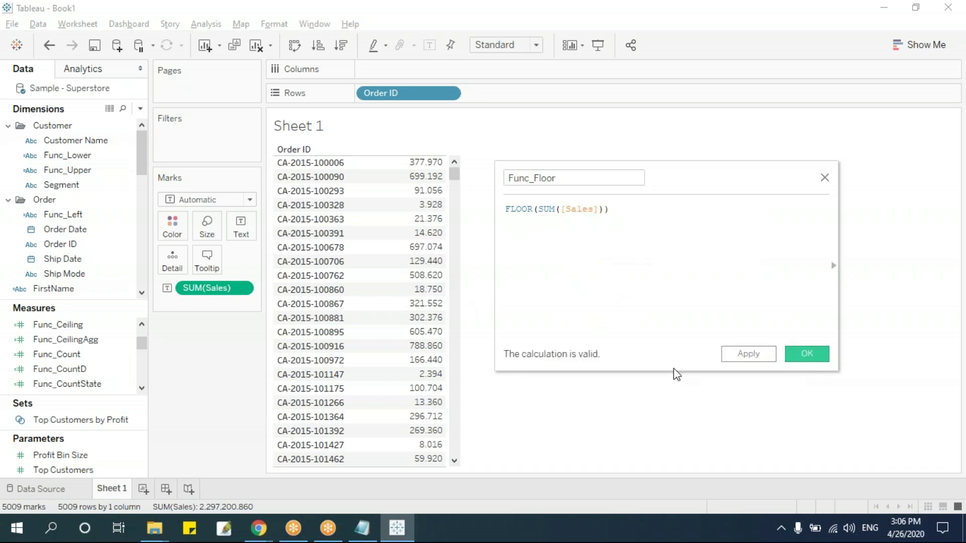
{"action": "key", "text": "Return"}
{"action": "left_click_drag", "start_coordinate": [70, 385], "coordinate": [436, 373]}
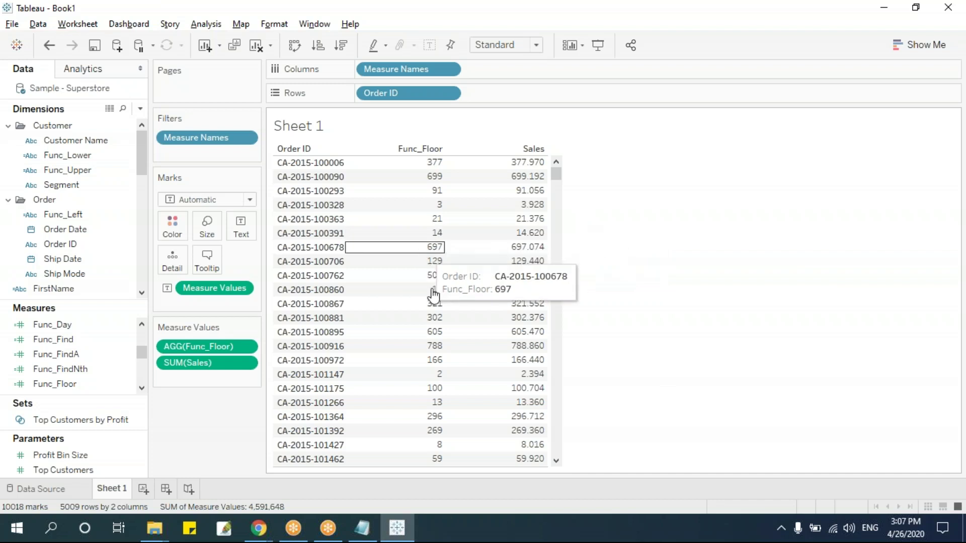
Step: Remove Func_Floor from the table and create a new calculated field named Func_Round
{"action": "left_click_drag", "start_coordinate": [193, 346], "coordinate": [76, 347]}
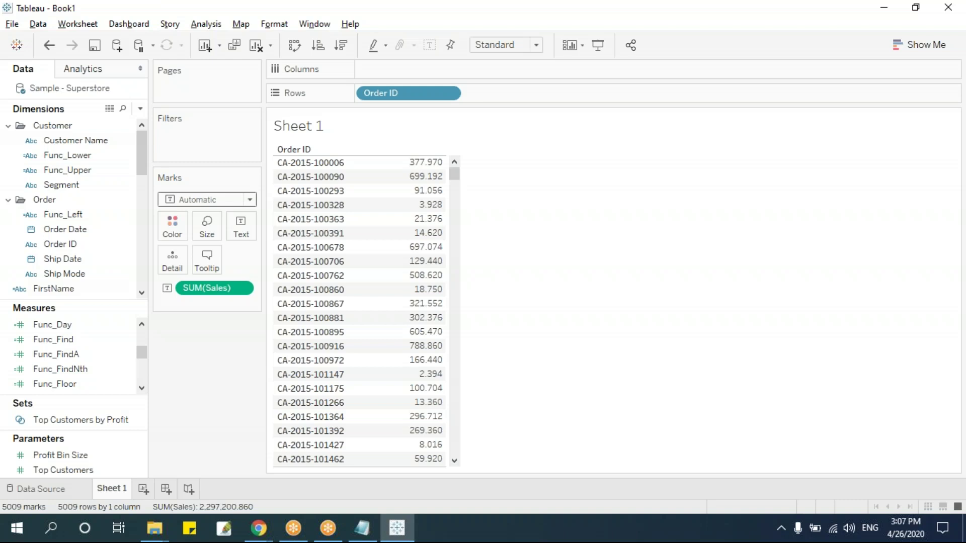
{"action": "left_click", "coordinate": [139, 109]}
{"action": "left_click", "coordinate": [131, 125]}
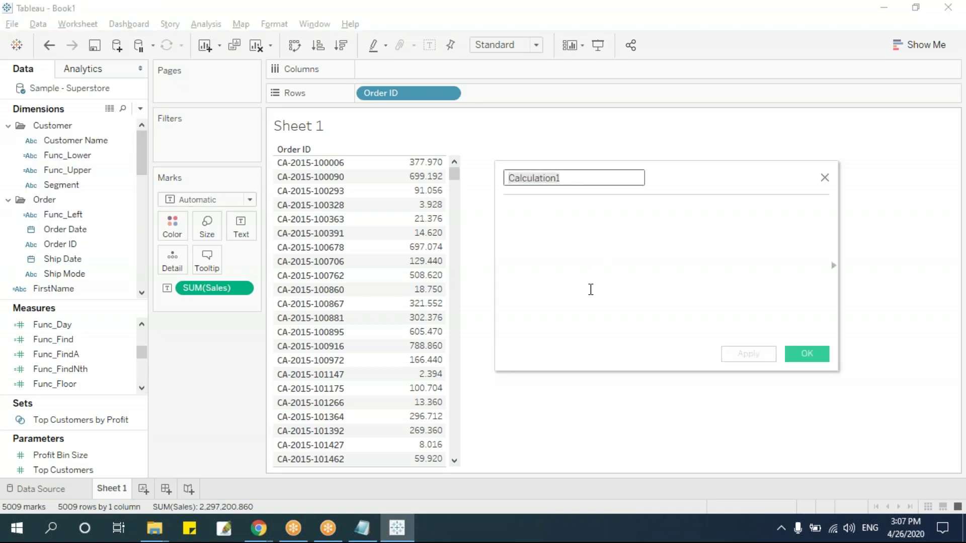
{"action": "type", "text": "Fund"}
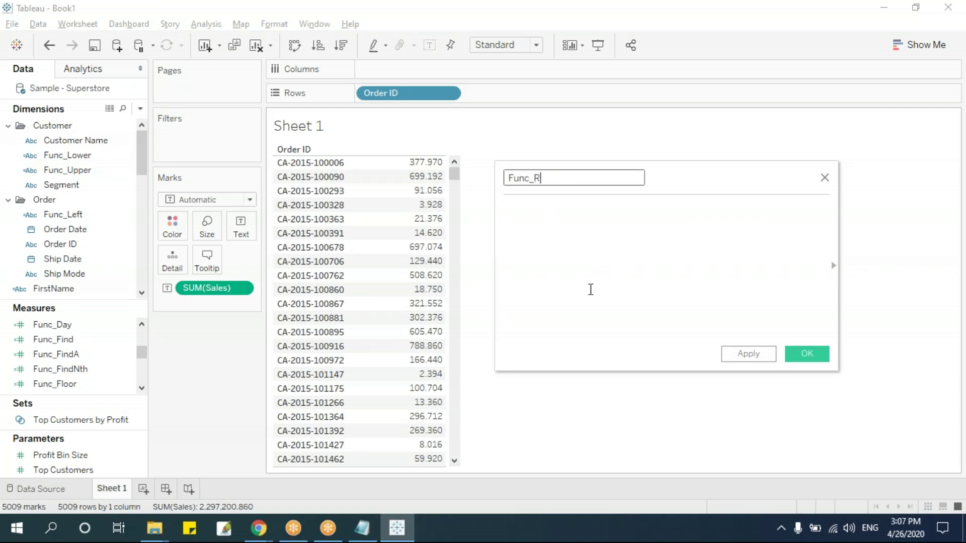
{"action": "left_click", "coordinate": [590, 289]}
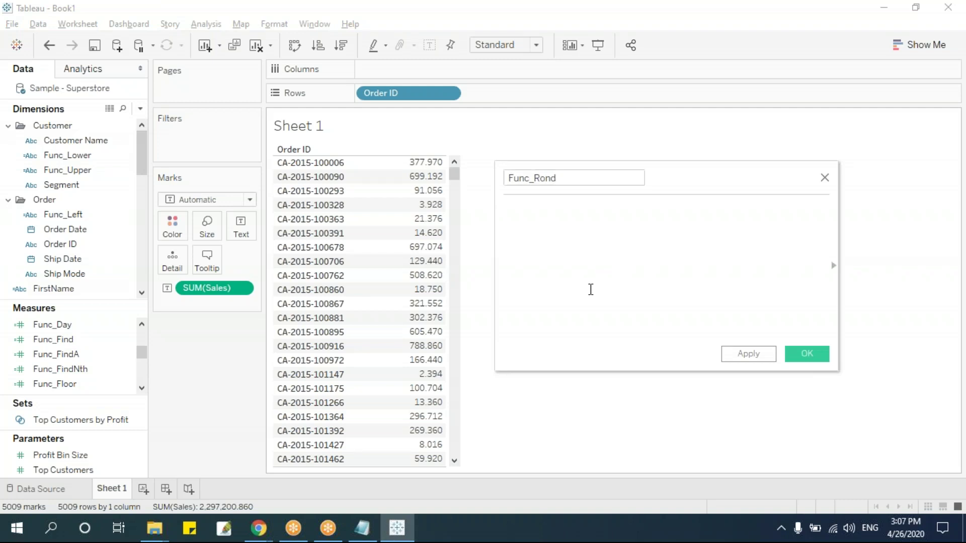
{"action": "left_click_drag", "start_coordinate": [557, 179], "coordinate": [547, 178]}
{"action": "type", "text": "u"}
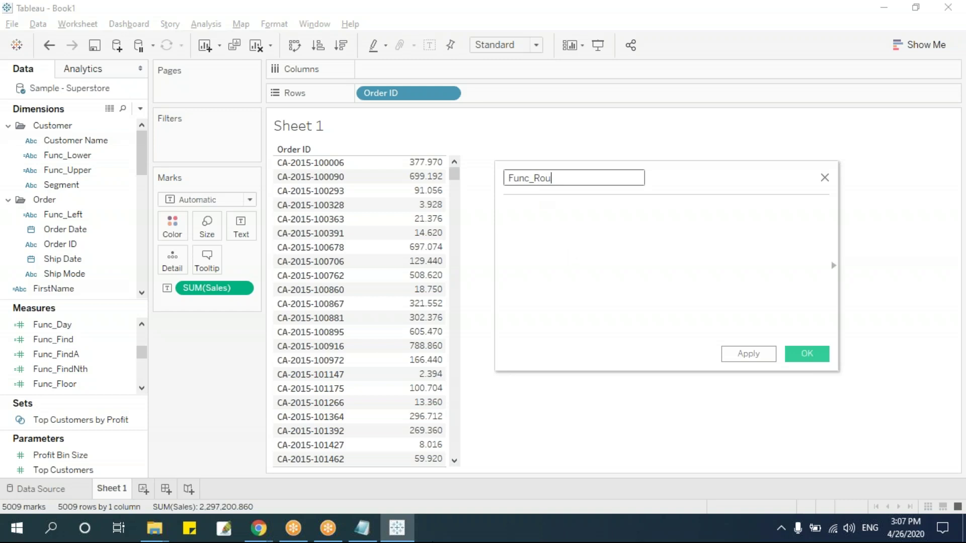
{"action": "left_click", "coordinate": [538, 233]}
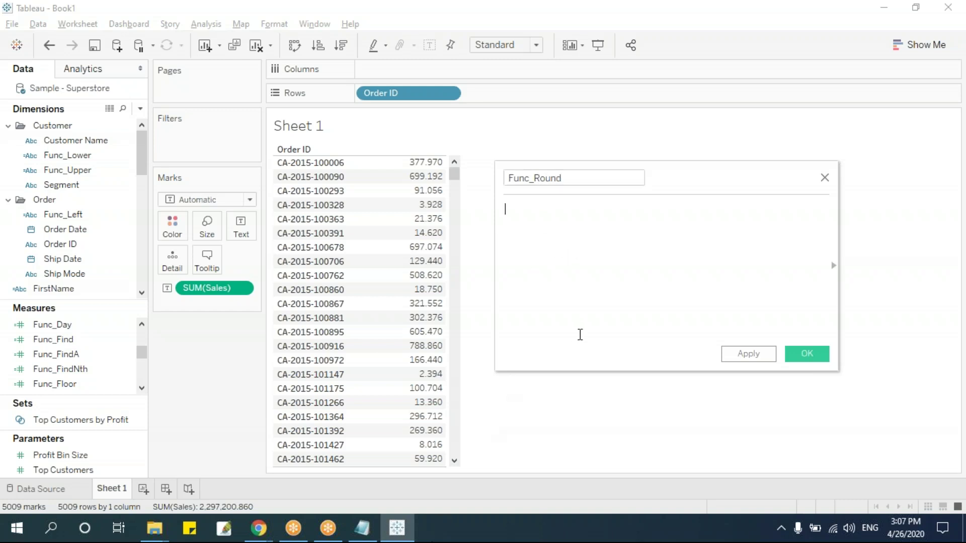
Step: Define Func_Round as ROUND(SUM([Sales]),2), save it and add it to the Order ID table alongside Sales
{"action": "type", "text": "Roun"}
{"action": "key", "text": "Return"}
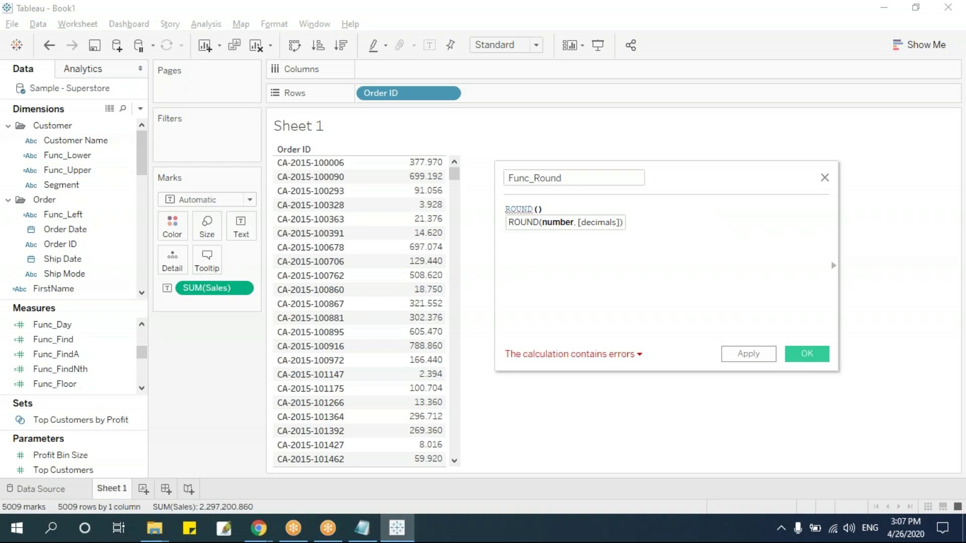
{"action": "type", "text": "sum"}
{"action": "key", "text": "Return"}
{"action": "type", "text": "sale"}
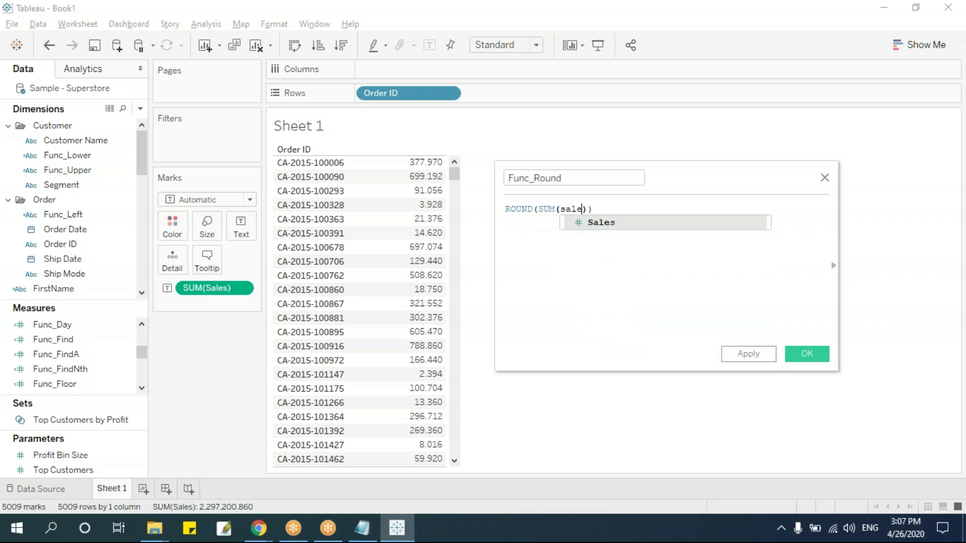
{"action": "key", "text": "Return"}
{"action": "type", "text": ",2"}
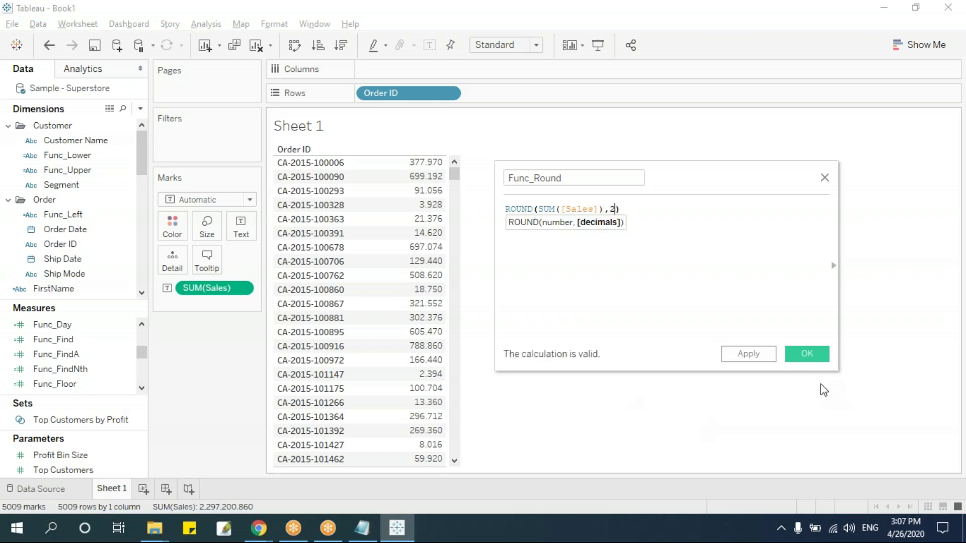
{"action": "left_click", "coordinate": [807, 356]}
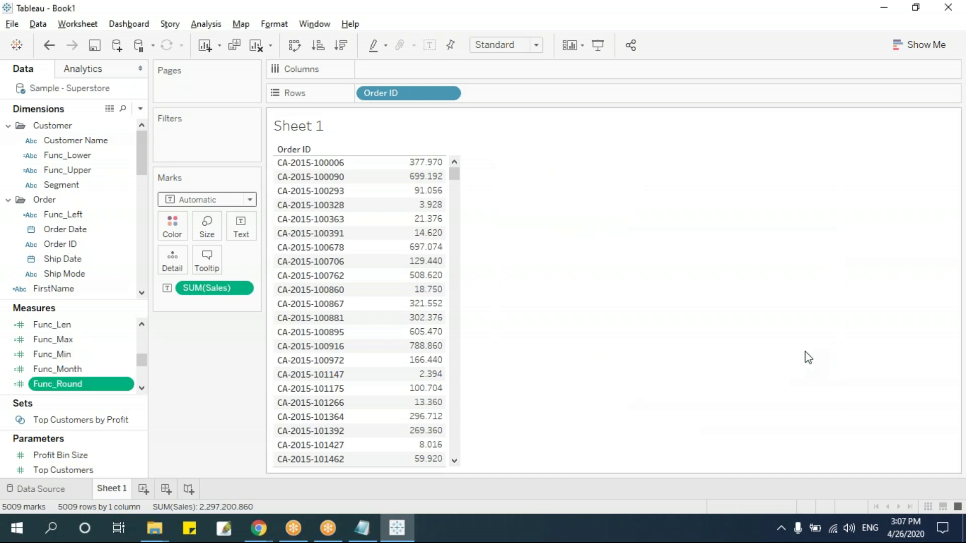
{"action": "left_click_drag", "start_coordinate": [64, 398], "coordinate": [574, 291]}
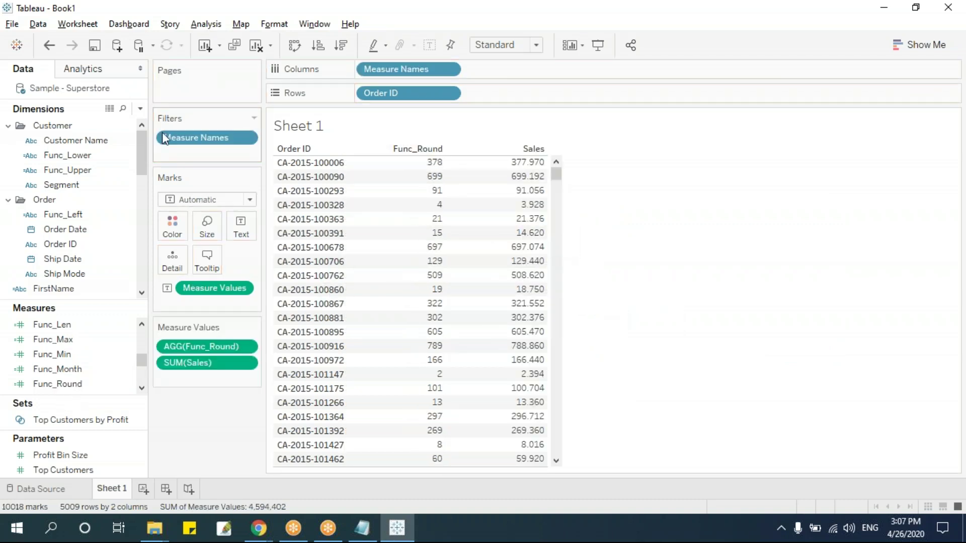
Step: Format Func_Round as a custom number with 2 decimal places and compare its values with Sales
{"action": "left_click", "coordinate": [247, 347]}
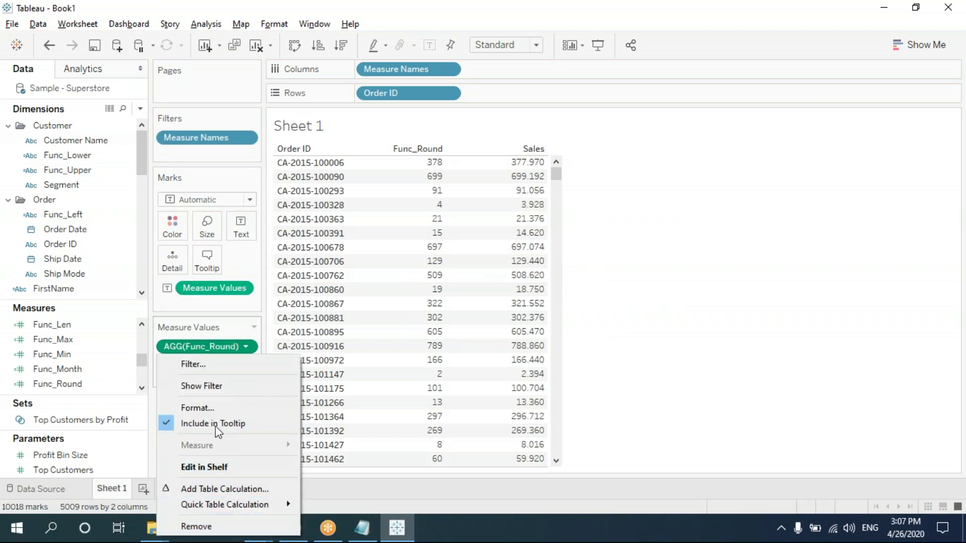
{"action": "left_click", "coordinate": [216, 409]}
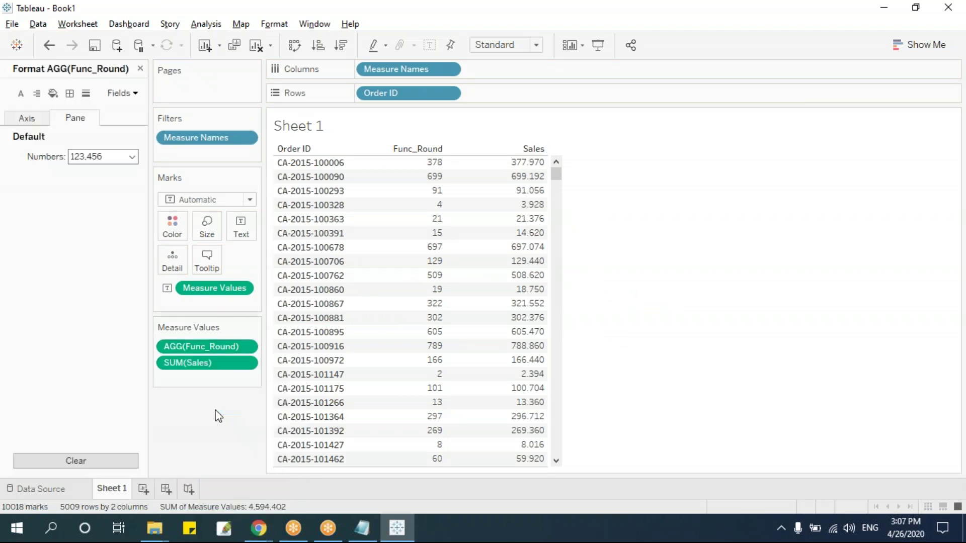
{"action": "left_click", "coordinate": [133, 157]}
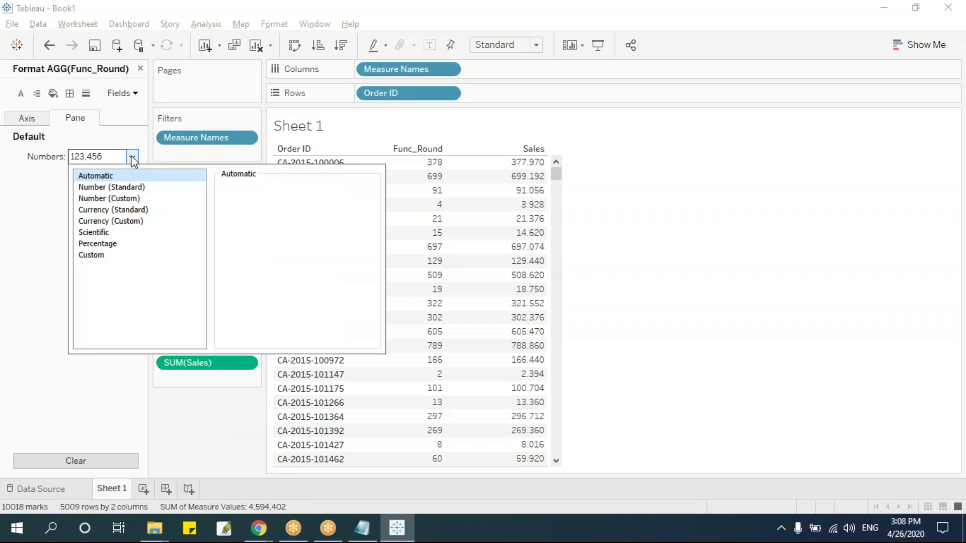
{"action": "left_click", "coordinate": [139, 199]}
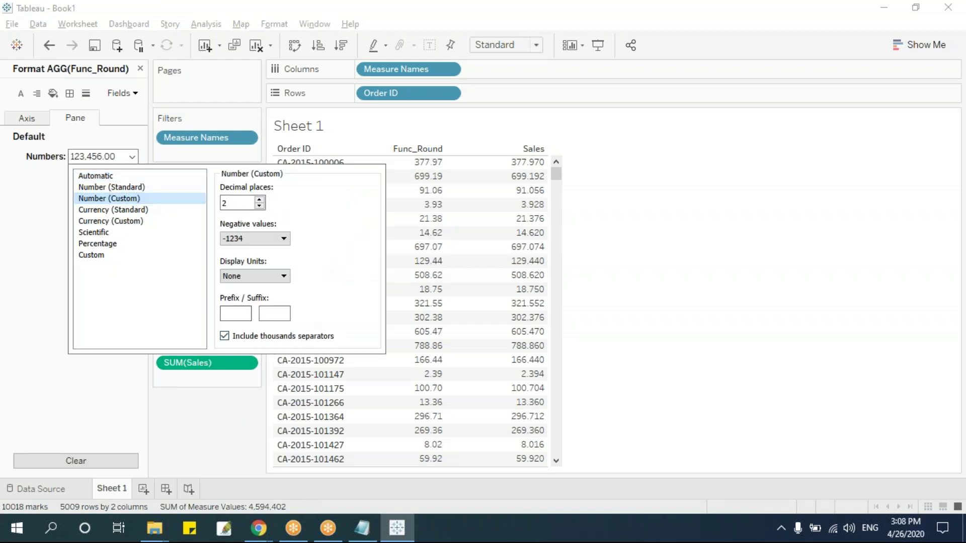
{"action": "left_click", "coordinate": [692, 243]}
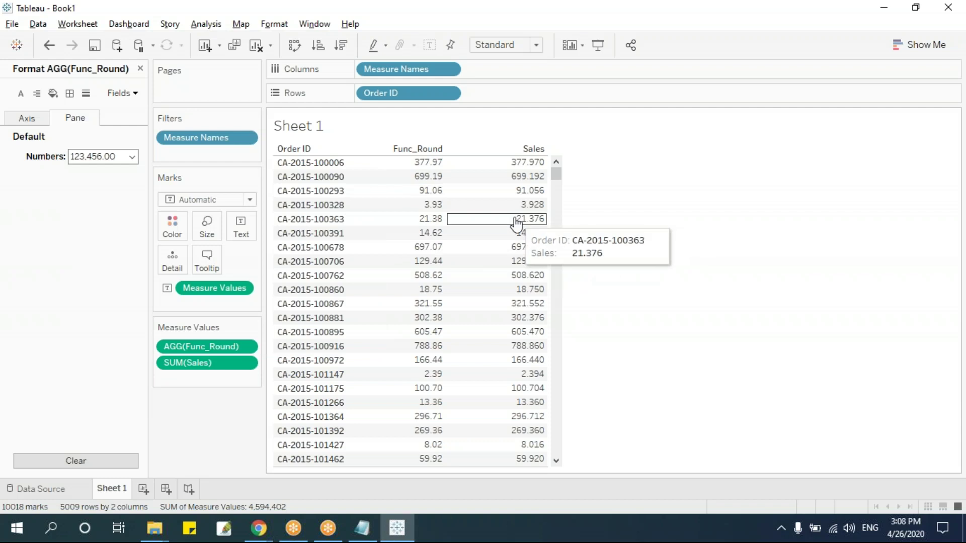
{"action": "mouse_move", "coordinate": [436, 198]}
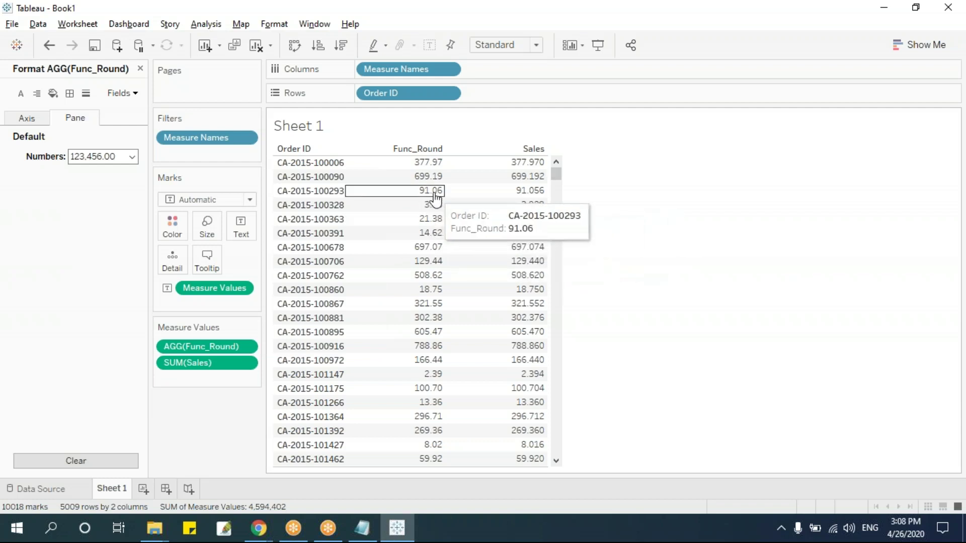
{"action": "mouse_move", "coordinate": [523, 201]}
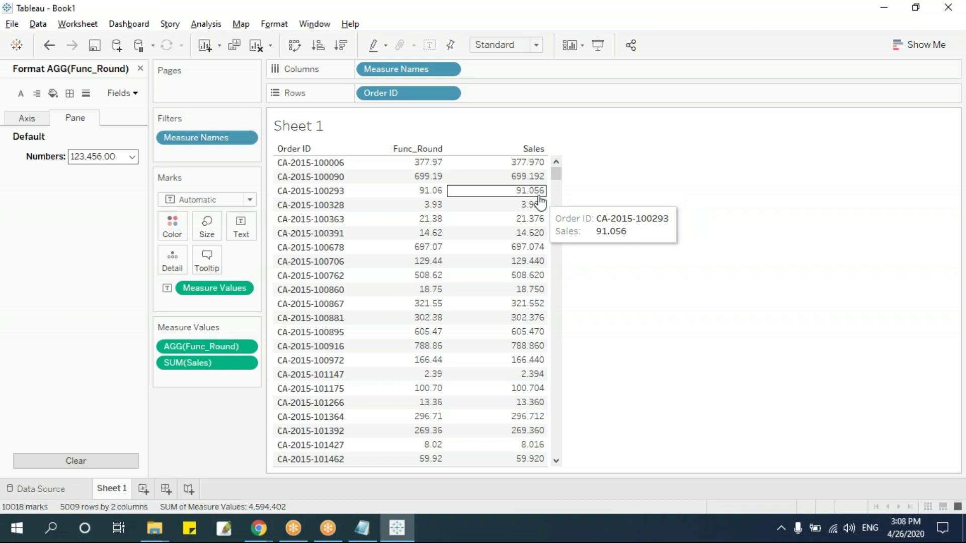
{"action": "mouse_move", "coordinate": [537, 218]}
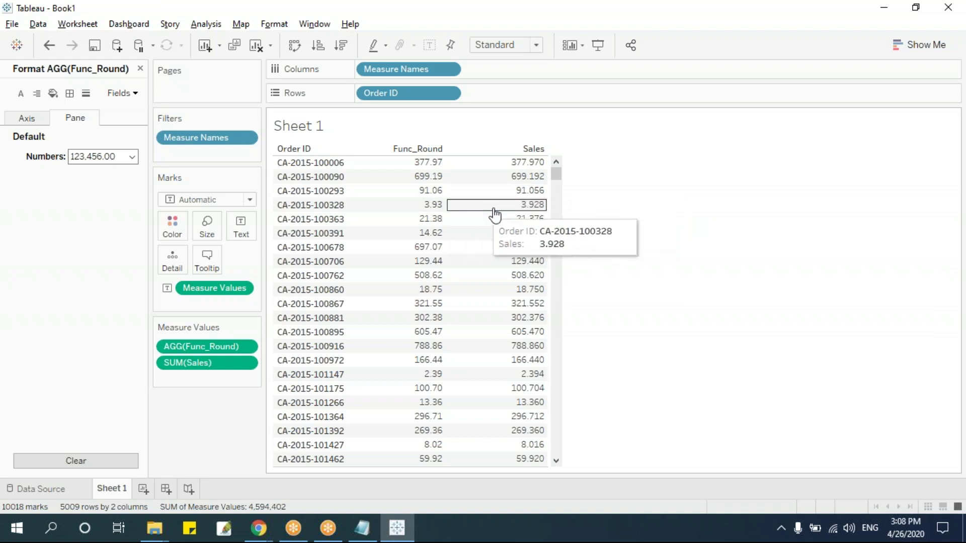
{"action": "mouse_move", "coordinate": [442, 220]}
{"action": "mouse_move", "coordinate": [527, 246]}
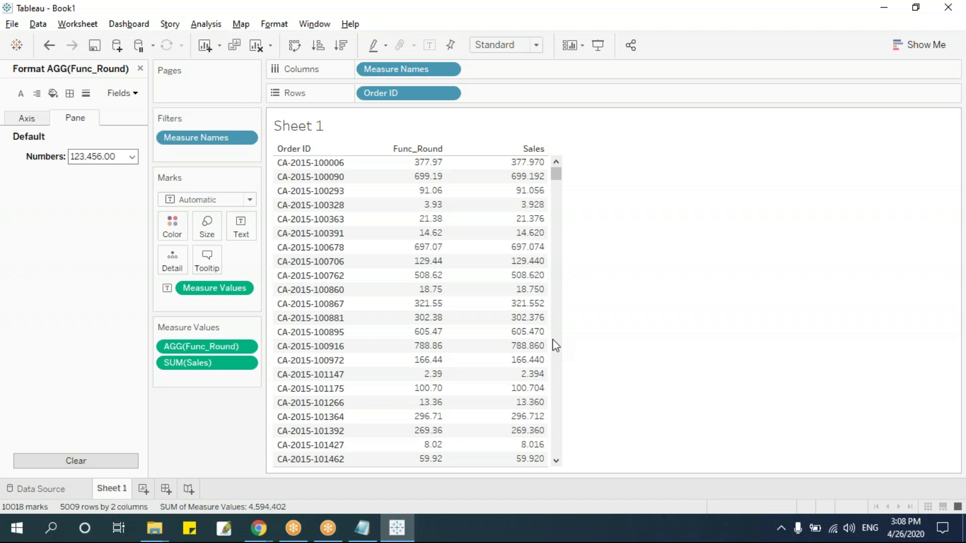
Step: Clear the sheet and copy the line Func_SQUARE=SQUARE([Quantity]) from the Tableau Functions notes in Notepad
{"action": "key", "text": "alt+shift+BackSpace"}
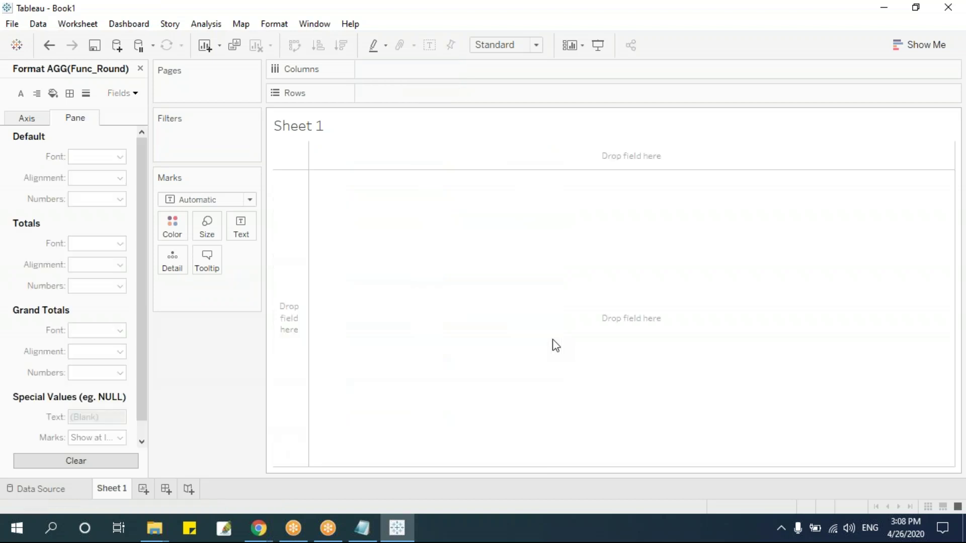
{"action": "key", "text": "alt+Tab"}
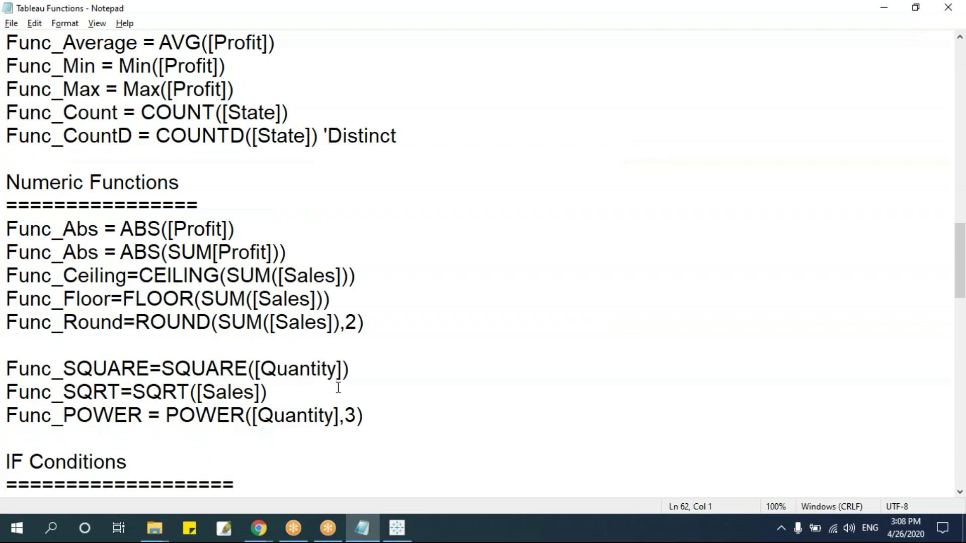
{"action": "left_click_drag", "start_coordinate": [379, 422], "coordinate": [7, 370]}
{"action": "left_click", "coordinate": [143, 339]}
{"action": "left_click_drag", "start_coordinate": [6, 371], "coordinate": [440, 423]}
{"action": "left_click", "coordinate": [363, 356]}
{"action": "left_click_drag", "start_coordinate": [382, 369], "coordinate": [6, 372]}
{"action": "key", "text": "ctrl+c"}
{"action": "key", "text": "alt+Tab"}
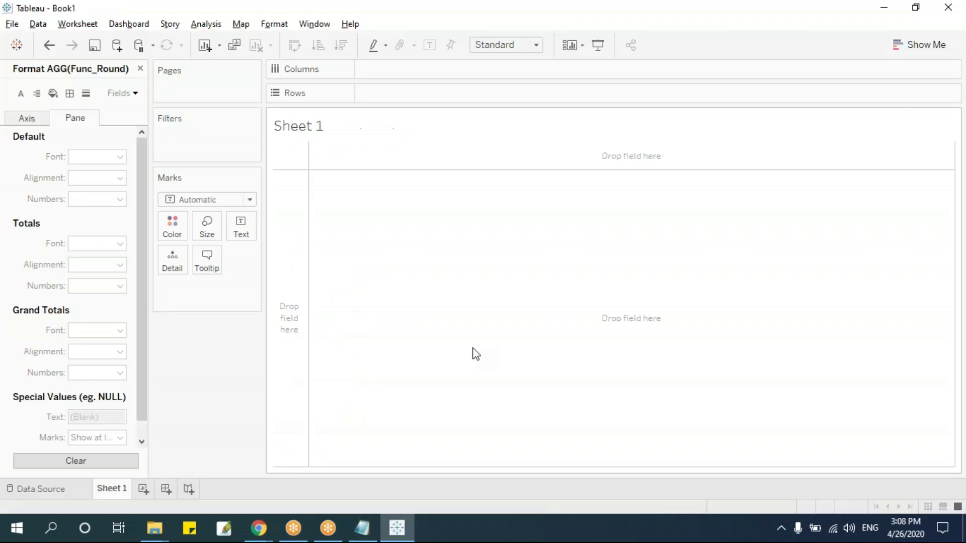
Step: Create a calculated field named Func_SQUARE with the copied formula SQUARE([Quantity]) and save it
{"action": "left_click", "coordinate": [142, 70]}
{"action": "left_click", "coordinate": [140, 108]}
{"action": "left_click", "coordinate": [127, 124]}
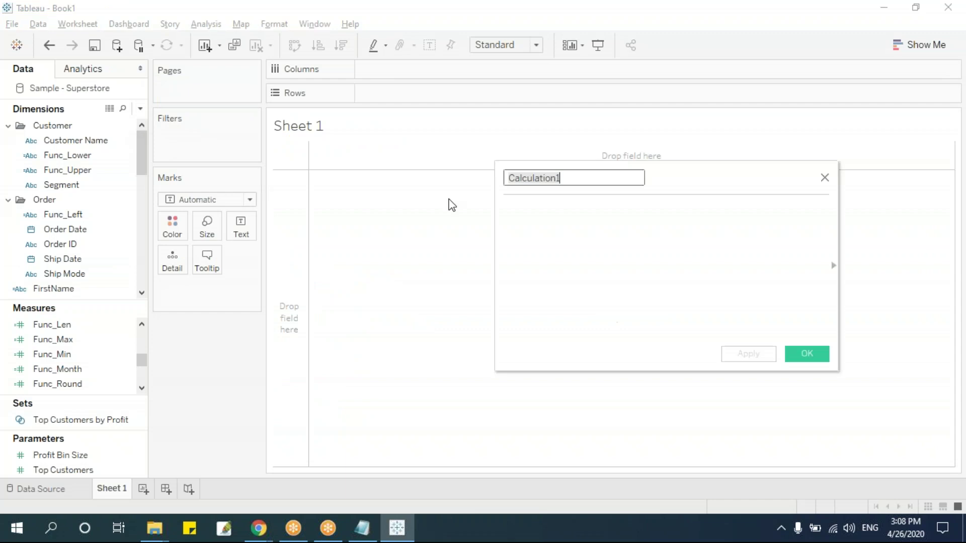
{"action": "left_click", "coordinate": [571, 219]}
{"action": "key", "text": "ctrl+v"}
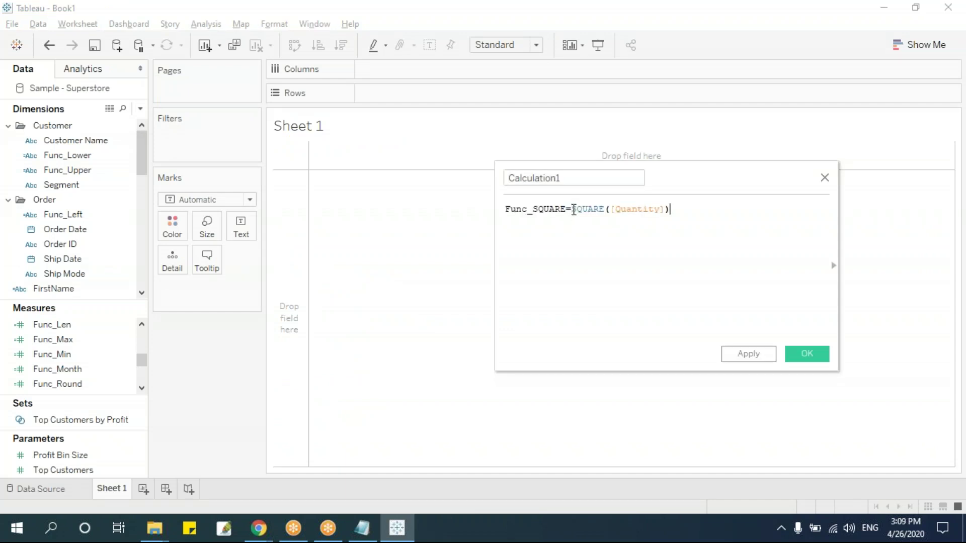
{"action": "left_click_drag", "start_coordinate": [572, 209], "coordinate": [502, 209]}
{"action": "key", "text": "ctrl+x"}
{"action": "double_click", "coordinate": [580, 179]}
{"action": "key", "text": "ctrl+v"}
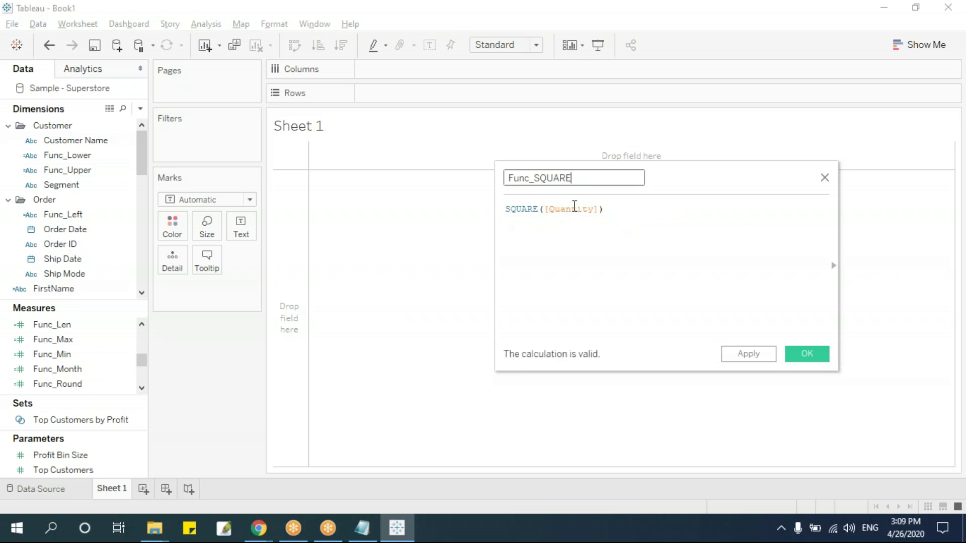
{"action": "left_click", "coordinate": [805, 354]}
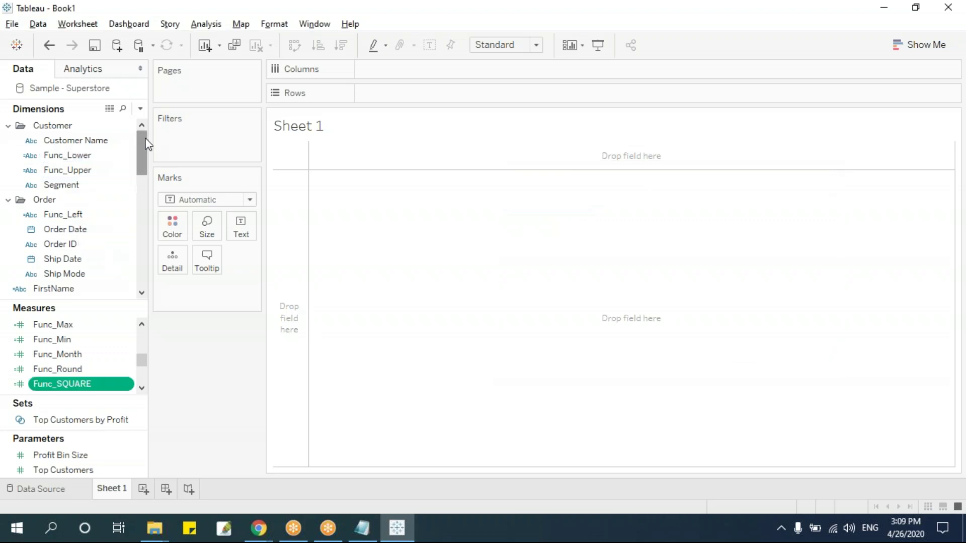
Step: Undo the Func_SQUARE creation, the sheet clearing and the Func_Round number format
{"action": "key", "text": "ctrl+z"}
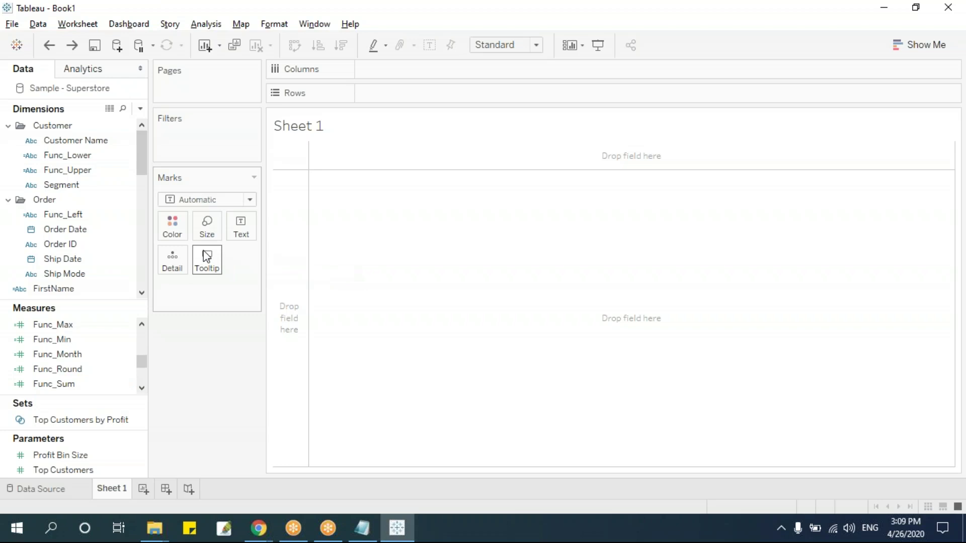
{"action": "key", "text": "ctrl+z"}
Step: Remove Func_Round and Sales from the table, keeping only Order ID on the rows
{"action": "left_click", "coordinate": [424, 247]}
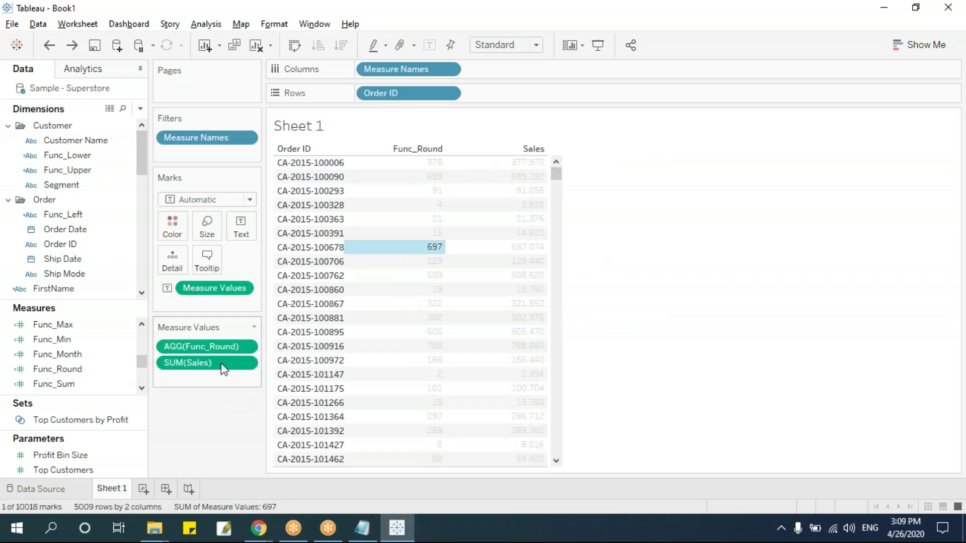
{"action": "mouse_move", "coordinate": [222, 346]}
{"action": "left_mouse_down"}
{"action": "mouse_move", "coordinate": [216, 358]}
{"action": "mouse_move", "coordinate": [213, 348]}
{"action": "left_mouse_up"}
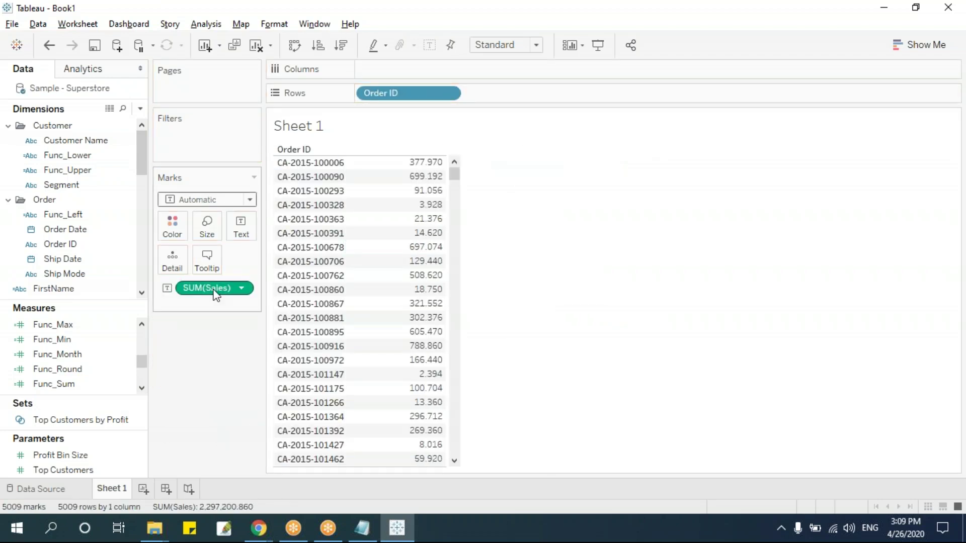
{"action": "left_click_drag", "start_coordinate": [216, 294], "coordinate": [224, 393]}
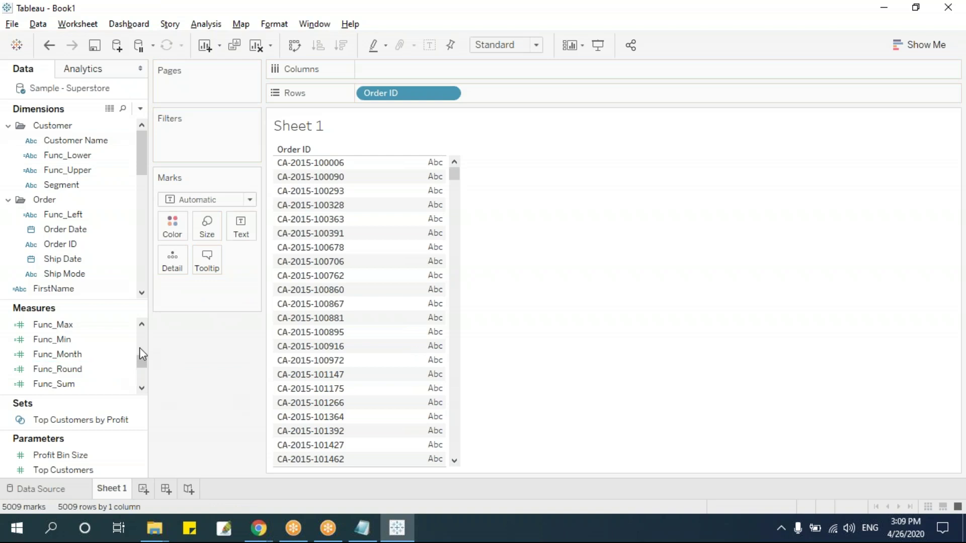
Step: Create a new calculated field named Func_SQUARE and empty its formula area
{"action": "left_click", "coordinate": [140, 109]}
{"action": "left_click", "coordinate": [140, 121]}
{"action": "key", "text": "ctrl+v"}
{"action": "left_click", "coordinate": [589, 178]}
{"action": "key", "text": "ctrl+a"}
{"action": "key", "text": "ctrl+v"}
{"action": "left_click", "coordinate": [596, 205]}
{"action": "key", "text": "ctrl+a"}
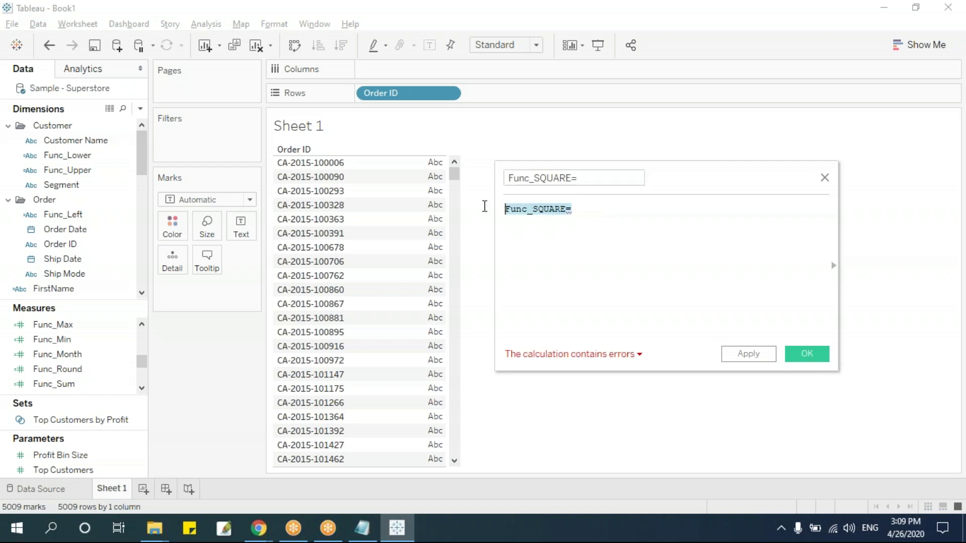
{"action": "key", "text": "BackSpace"}
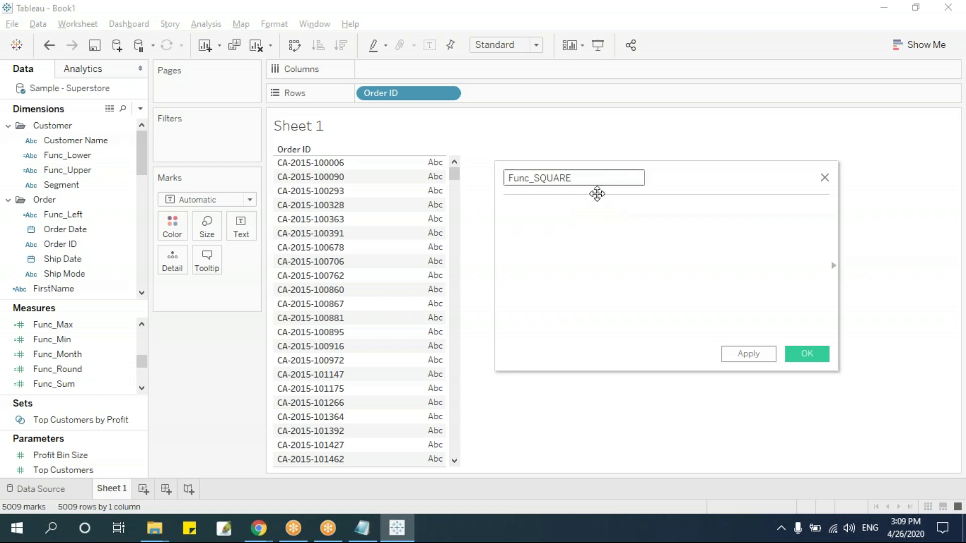
Step: Copy SQUARE([Quantity]) from the Notepad notes into the Func_SQUARE formula in Tableau and save the field
{"action": "key", "text": "alt+Tab"}
{"action": "left_click", "coordinate": [162, 369]}
{"action": "left_click", "coordinate": [403, 367], "text": "shift"}
{"action": "key", "text": "ctrl+c"}
{"action": "key", "text": "alt+Tab"}
{"action": "key", "text": "ctrl+v"}
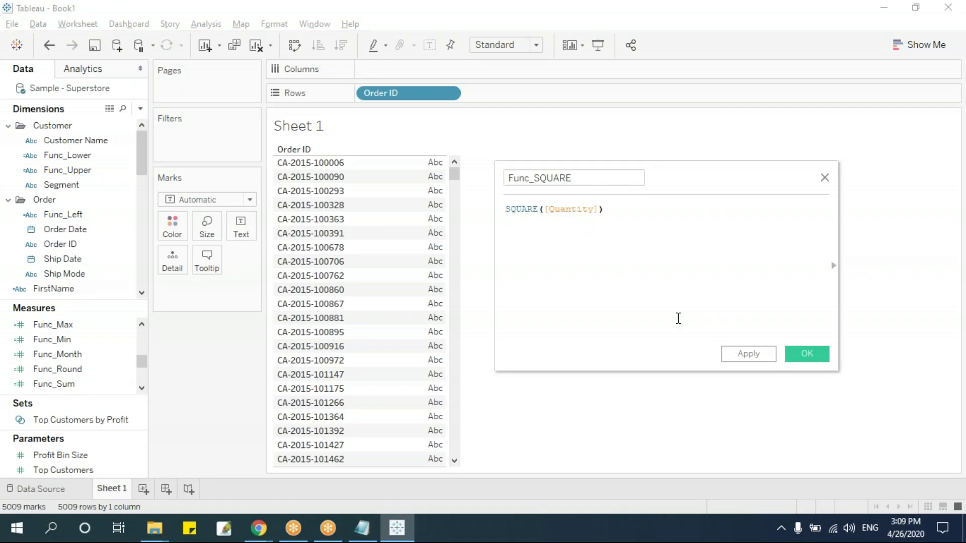
{"action": "left_click", "coordinate": [807, 355]}
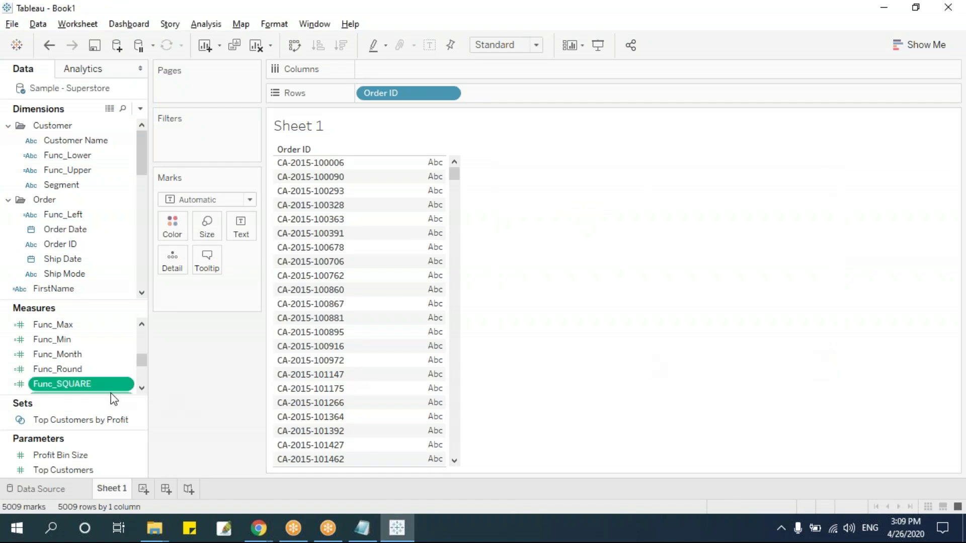
Step: Add Func_SQUARE and Quantity to the Order ID table as side-by-side columns
{"action": "left_click_drag", "start_coordinate": [92, 387], "coordinate": [390, 281]}
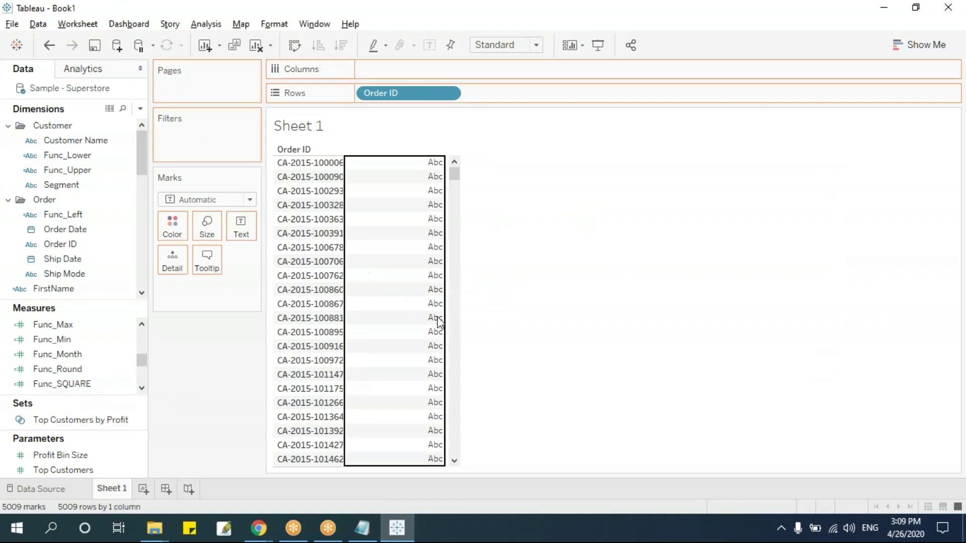
{"action": "left_click_drag", "start_coordinate": [501, 372], "coordinate": [503, 372]}
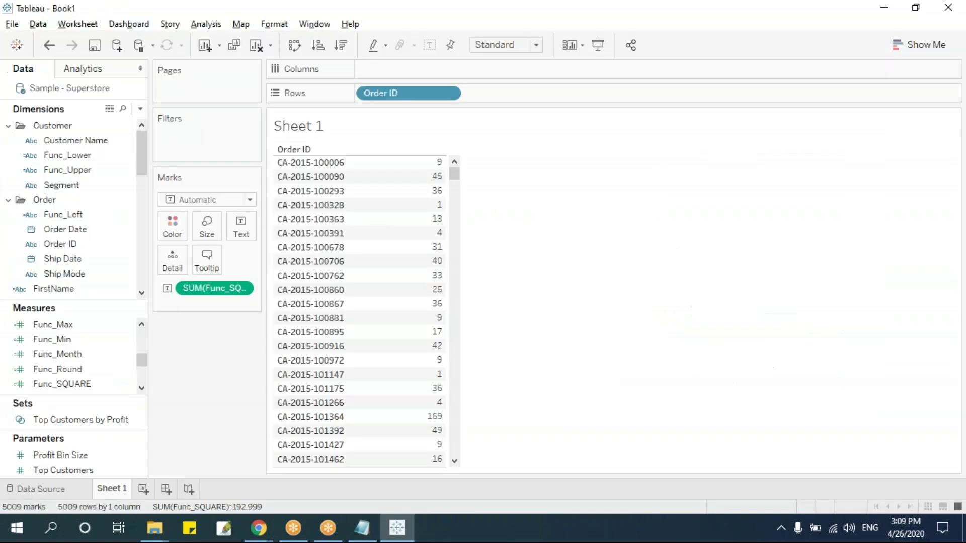
{"action": "mouse_move", "coordinate": [143, 361]}
{"action": "left_mouse_down"}
{"action": "mouse_move", "coordinate": [141, 336]}
{"action": "mouse_move", "coordinate": [144, 378]}
{"action": "mouse_move", "coordinate": [141, 371]}
{"action": "left_mouse_up"}
{"action": "left_click_drag", "start_coordinate": [65, 354], "coordinate": [456, 391]}
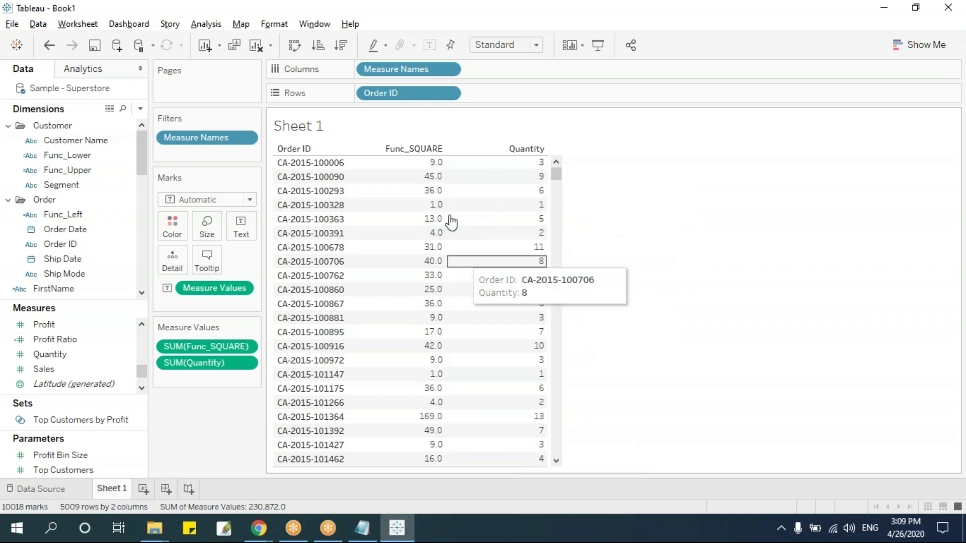
Step: Copy the name Func_SQRT from the Notepad notes and create a new calculated field in Tableau with that name
{"action": "key", "text": "alt+Tab"}
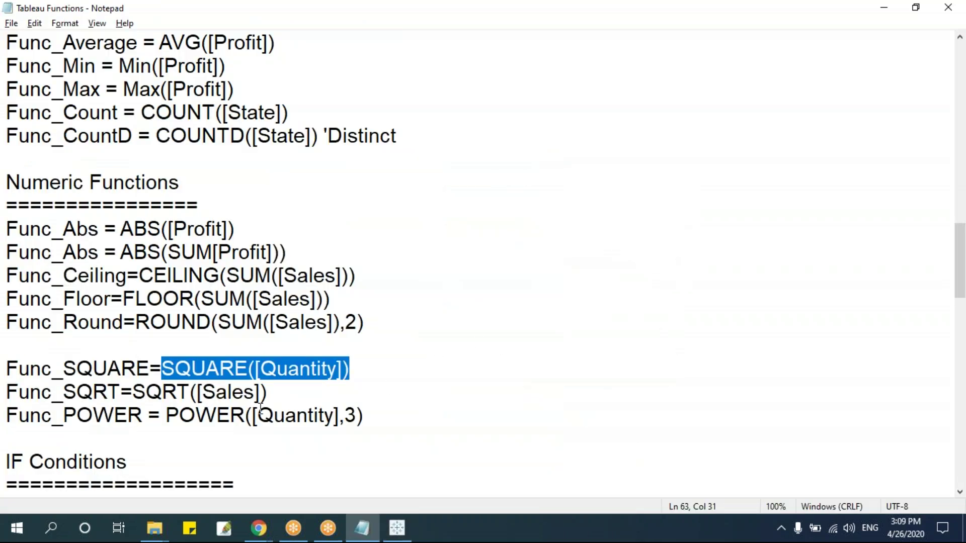
{"action": "left_click", "coordinate": [156, 400]}
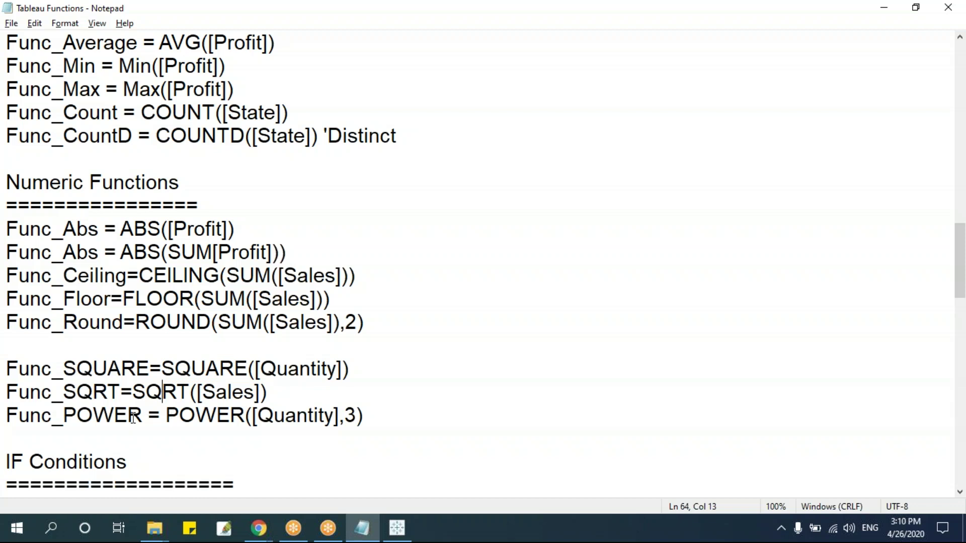
{"action": "left_click_drag", "start_coordinate": [132, 395], "coordinate": [275, 384]}
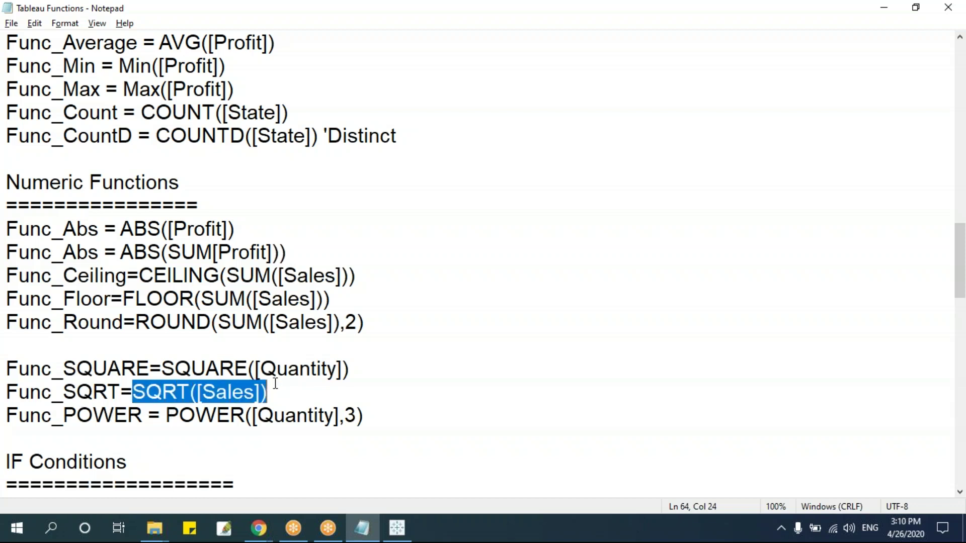
{"action": "left_click_drag", "start_coordinate": [123, 392], "coordinate": [6, 392]}
{"action": "key", "text": "alt+Tab"}
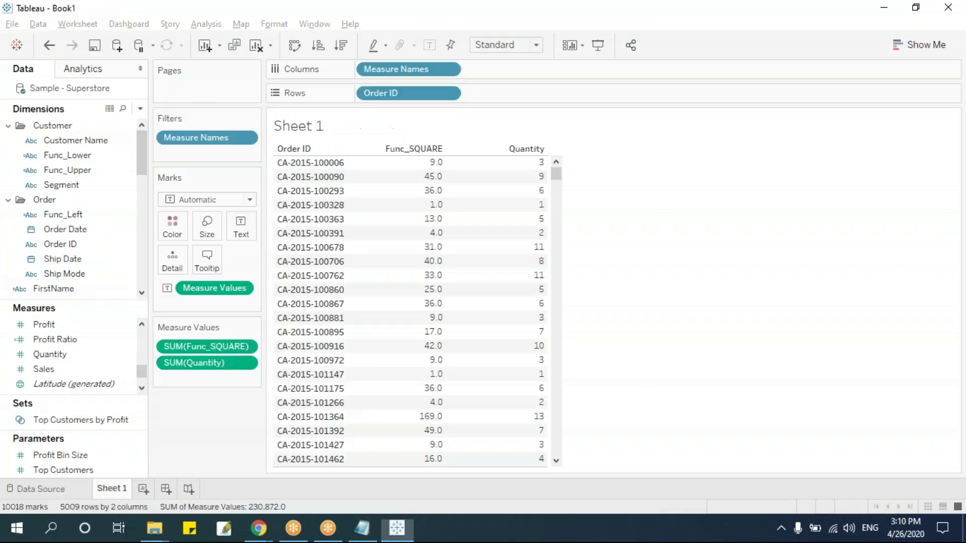
{"action": "left_click", "coordinate": [140, 108]}
{"action": "left_click", "coordinate": [138, 128]}
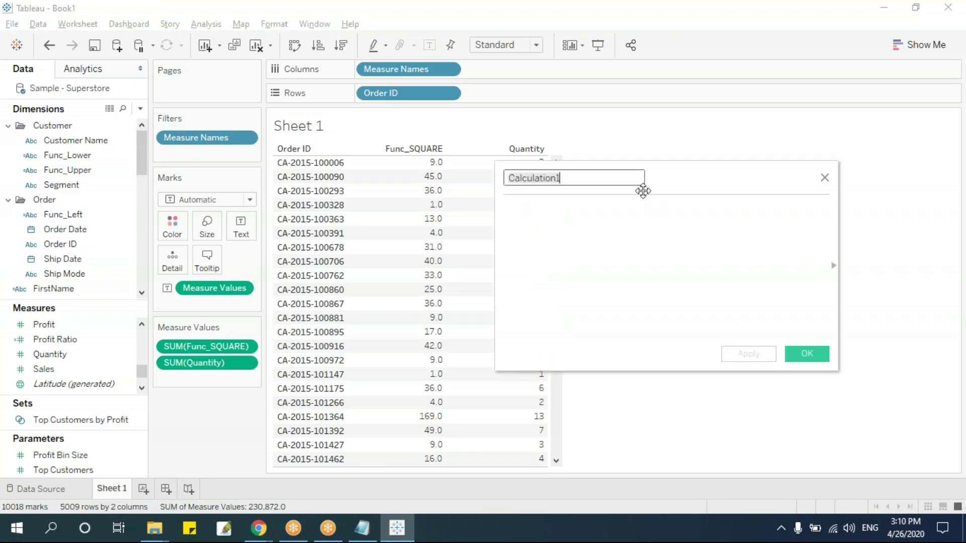
{"action": "key", "text": "ctrl+v"}
Step: Copy SQRT([Sales]) from the Notepad notes into the Func_SQRT formula in Tableau and save the field
{"action": "left_click", "coordinate": [591, 225]}
{"action": "key", "text": "alt+Tab"}
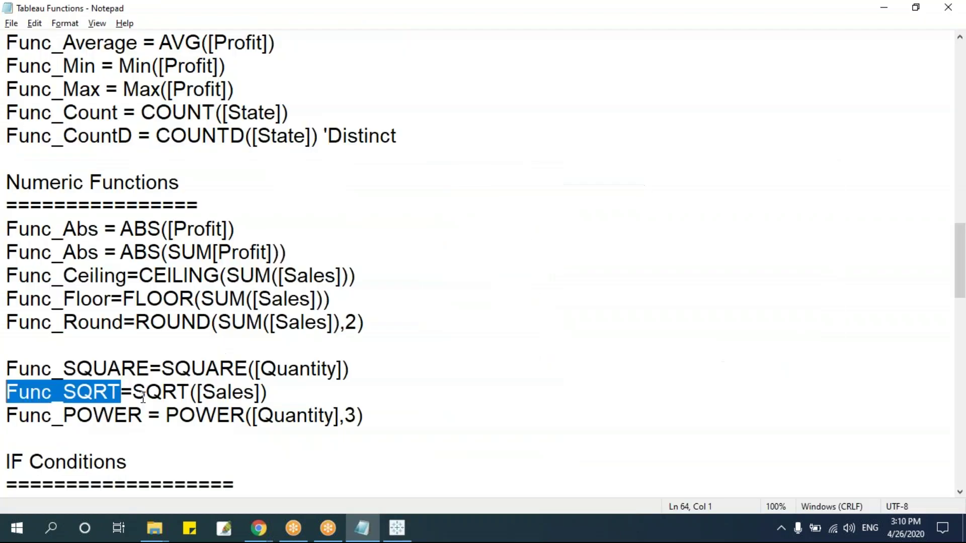
{"action": "left_click_drag", "start_coordinate": [133, 392], "coordinate": [331, 390]}
{"action": "key", "text": "alt+Tab"}
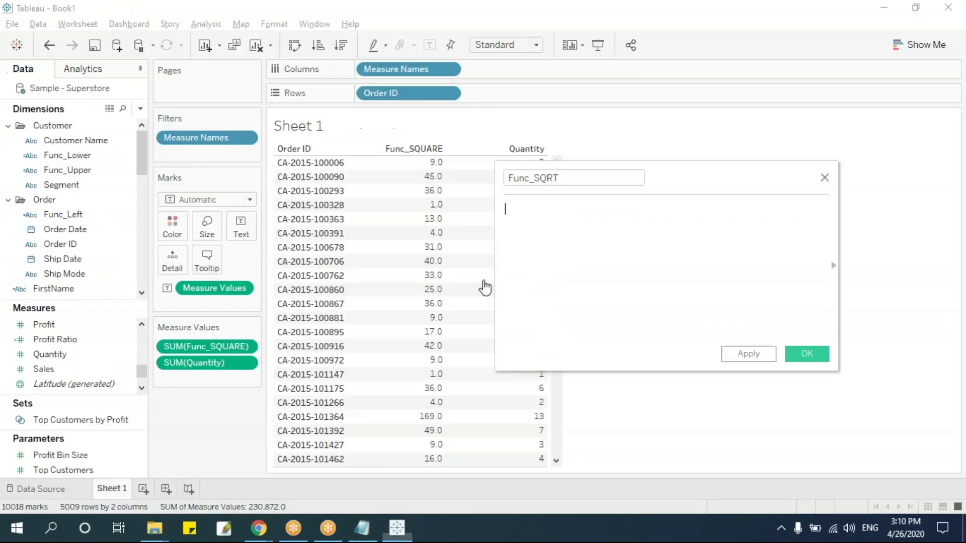
{"action": "key", "text": "ctrl+v"}
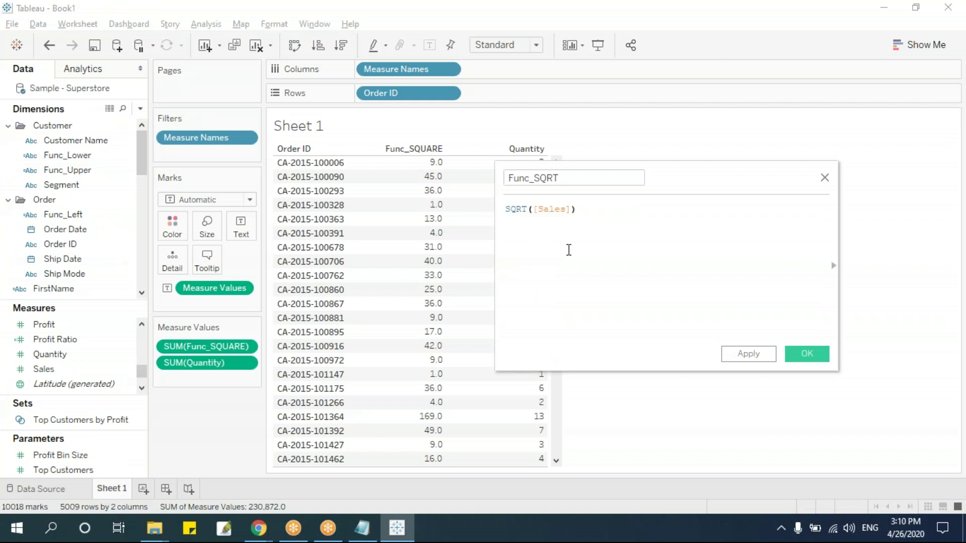
{"action": "left_click", "coordinate": [805, 355]}
Step: Replace Func_SQUARE and Quantity in the Order ID table with Func_SQRT and Sales as side-by-side columns
{"action": "left_click_drag", "start_coordinate": [220, 347], "coordinate": [203, 438]}
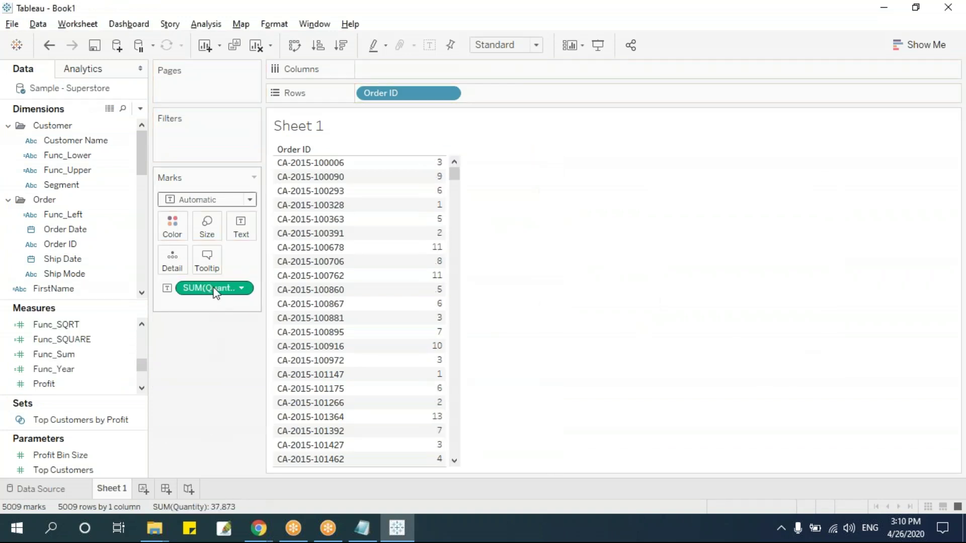
{"action": "left_click_drag", "start_coordinate": [215, 292], "coordinate": [157, 384]}
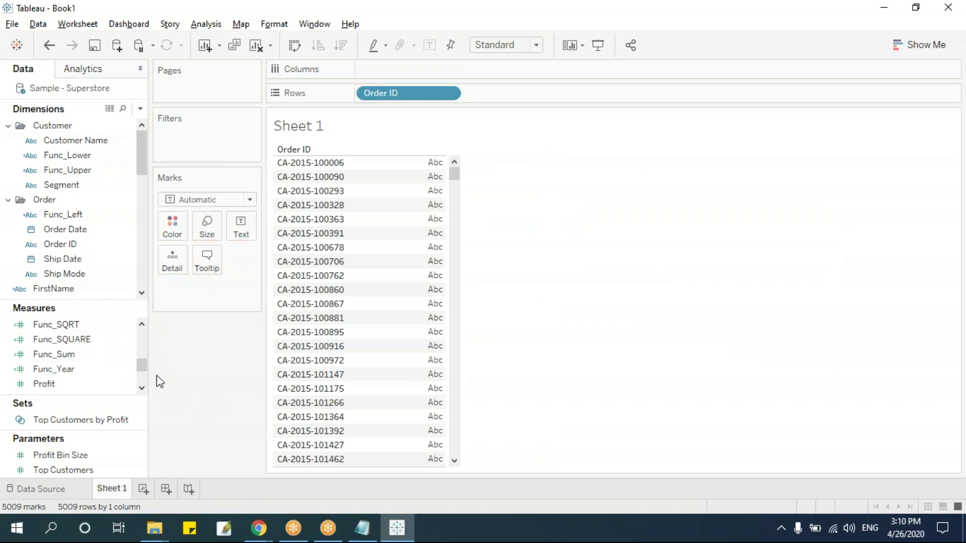
{"action": "scroll", "coordinate": [140, 339], "scroll_direction": "up", "scroll_amount": 3}
{"action": "left_click_drag", "start_coordinate": [140, 337], "coordinate": [146, 360]}
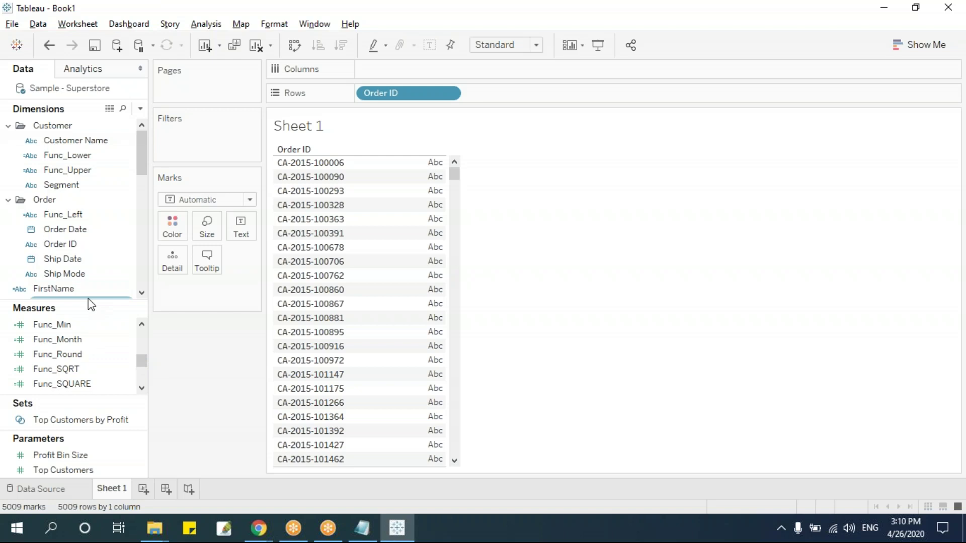
{"action": "scroll", "coordinate": [87, 298], "scroll_direction": "down", "scroll_amount": 1}
{"action": "left_click_drag", "start_coordinate": [86, 298], "coordinate": [93, 186]}
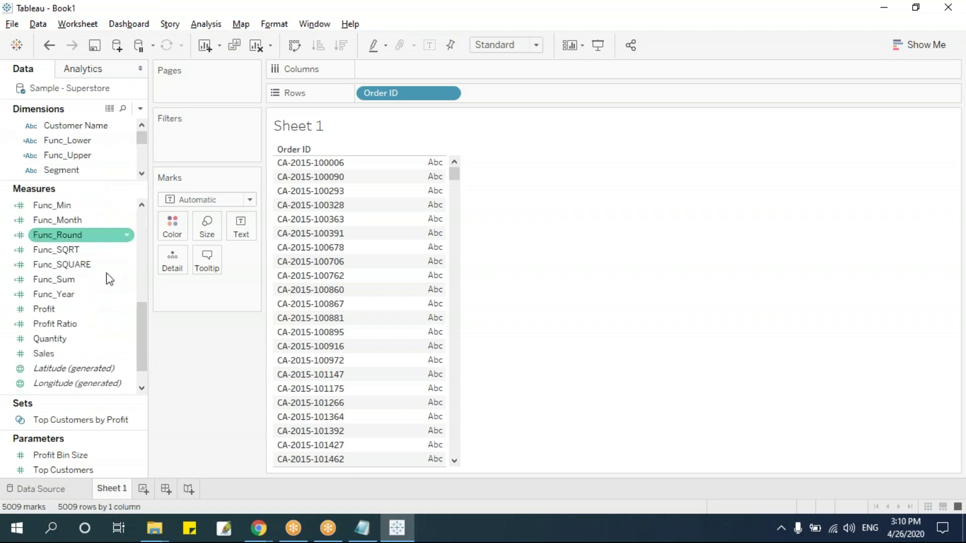
{"action": "left_click_drag", "start_coordinate": [80, 354], "coordinate": [396, 382]}
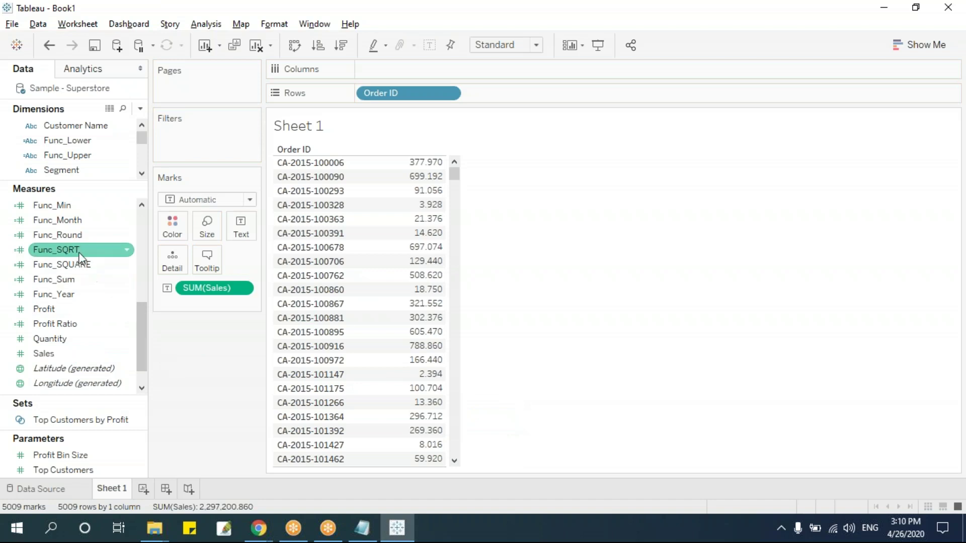
{"action": "left_click_drag", "start_coordinate": [76, 249], "coordinate": [418, 261]}
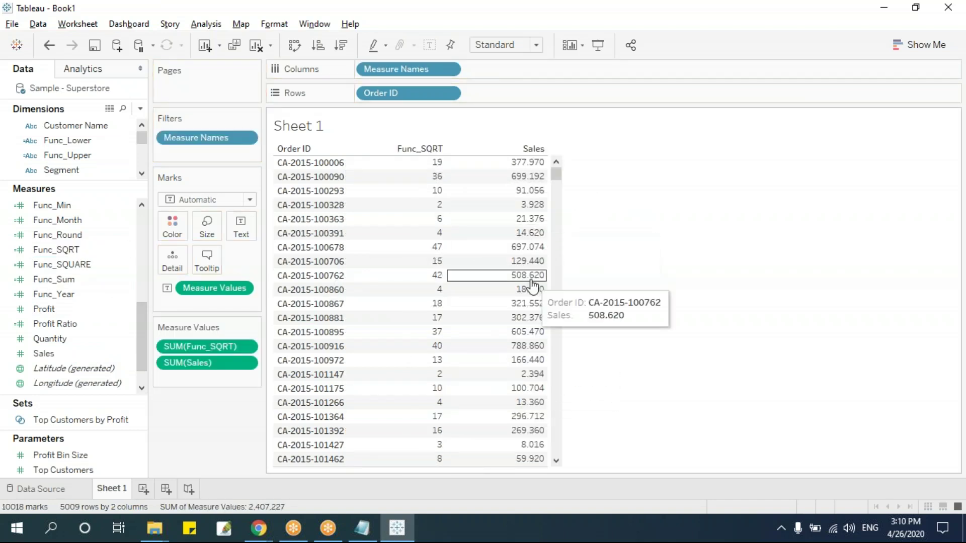
Step: Copy the name Func_POWER from the Notepad notes and create a new calculated field in Tableau with that name
{"action": "key", "text": "alt+Tab"}
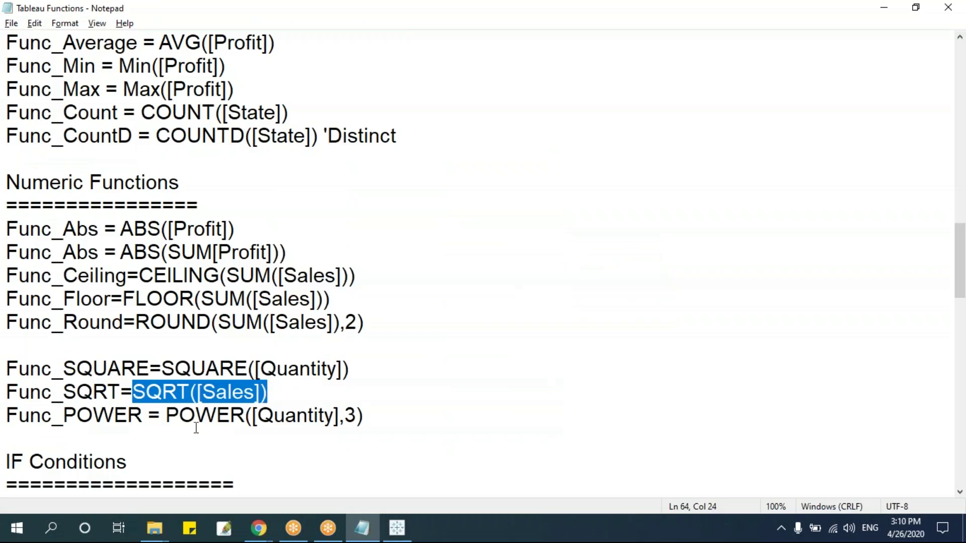
{"action": "left_click_drag", "start_coordinate": [142, 416], "coordinate": [5, 416]}
{"action": "key", "text": "ctrl+c"}
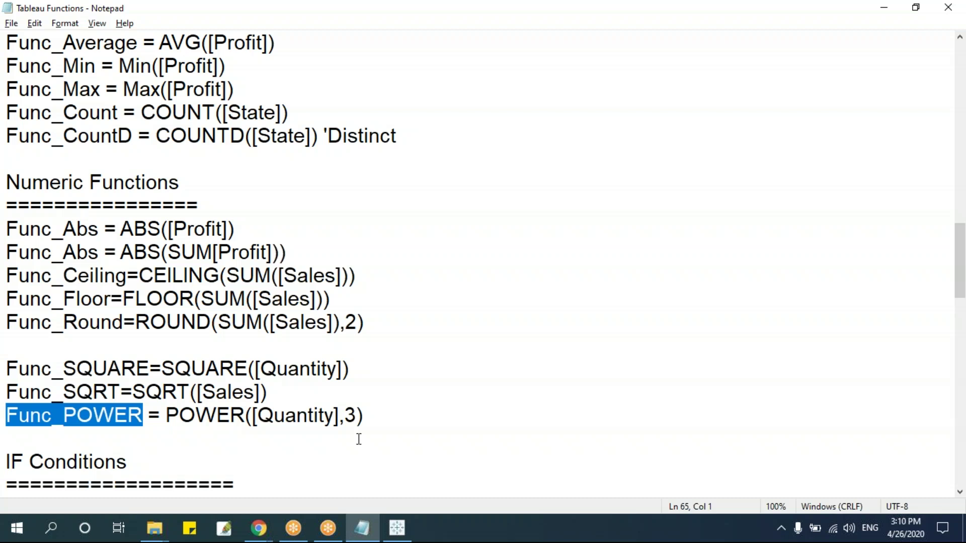
{"action": "key", "text": "alt+Tab"}
{"action": "left_click", "coordinate": [140, 108]}
{"action": "left_click", "coordinate": [72, 124]}
{"action": "key", "text": "ctrl+v"}
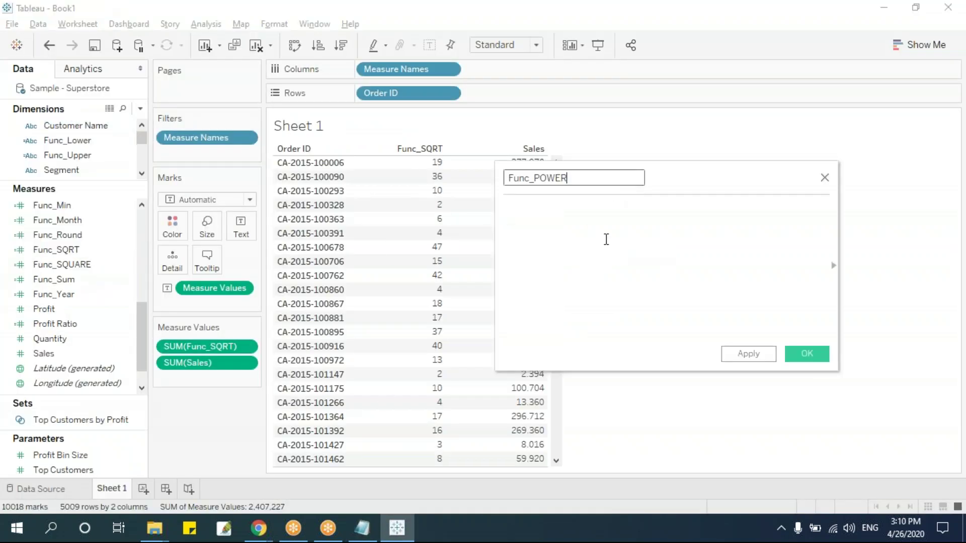
Step: Copy POWER([Quantity],3) from the Notepad notes into the Func_POWER formula in Tableau and save the field
{"action": "key", "text": "alt+Tab"}
{"action": "left_click_drag", "start_coordinate": [175, 419], "coordinate": [401, 415]}
{"action": "key", "text": "ctrl+c"}
{"action": "key", "text": "alt+Tab"}
{"action": "key", "text": "ctrl+v"}
{"action": "left_click", "coordinate": [807, 354]}
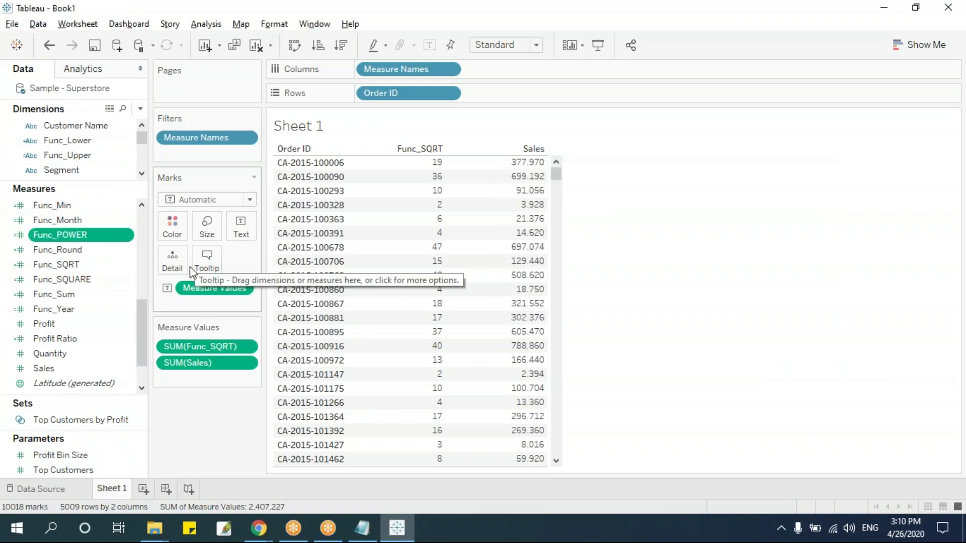
Step: Remove Func_SQRT and Sales from the table, keeping only Order ID on the rows
{"action": "key", "text": "alt+Tab"}
{"action": "key", "text": "alt+Tab"}
{"action": "left_click_drag", "start_coordinate": [221, 349], "coordinate": [217, 360]}
{"action": "left_click_drag", "start_coordinate": [211, 289], "coordinate": [209, 360]}
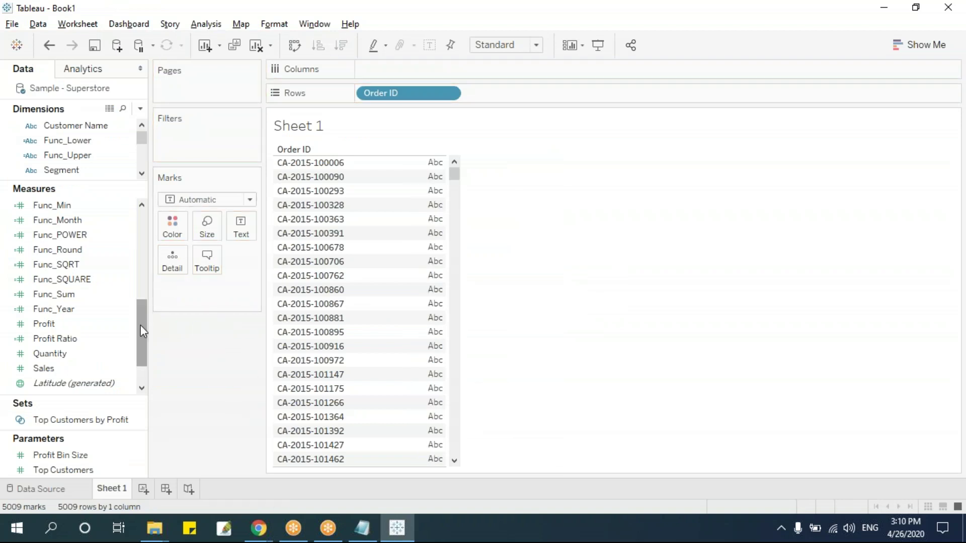
Step: Add Func_POWER and Quantity to the Order ID table as side-by-side columns
{"action": "left_click_drag", "start_coordinate": [140, 325], "coordinate": [138, 336]}
{"action": "left_click", "coordinate": [65, 326]}
{"action": "left_click_drag", "start_coordinate": [67, 330], "coordinate": [352, 327]}
{"action": "left_click", "coordinate": [115, 220]}
{"action": "left_click_drag", "start_coordinate": [89, 206], "coordinate": [422, 246]}
{"action": "left_click_drag", "start_coordinate": [483, 292], "coordinate": [483, 290]}
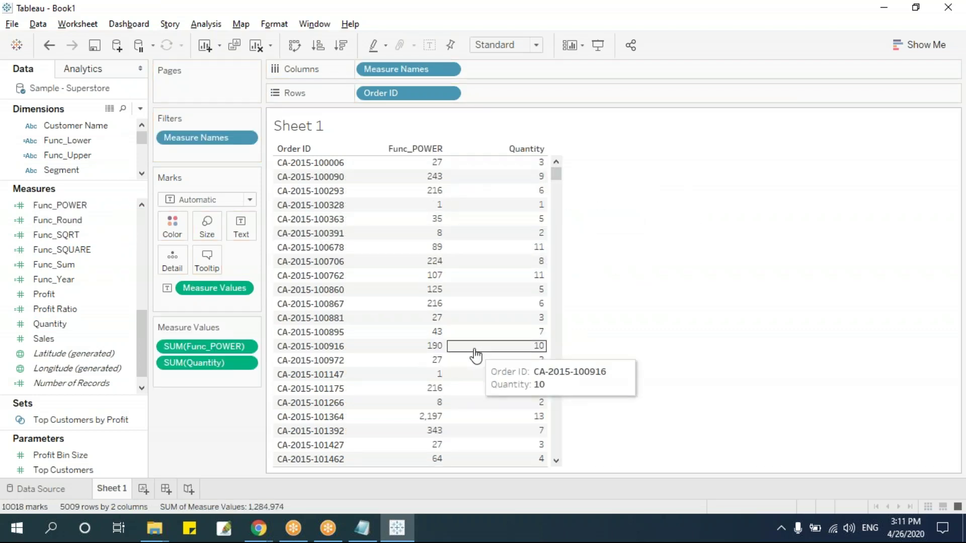
Step: Look through the Func_POWER and Quantity table and clear the whole worksheet
{"action": "scroll", "coordinate": [473, 364], "scroll_direction": "down", "scroll_amount": 5}
{"action": "scroll", "coordinate": [474, 364], "scroll_direction": "up", "scroll_amount": 6}
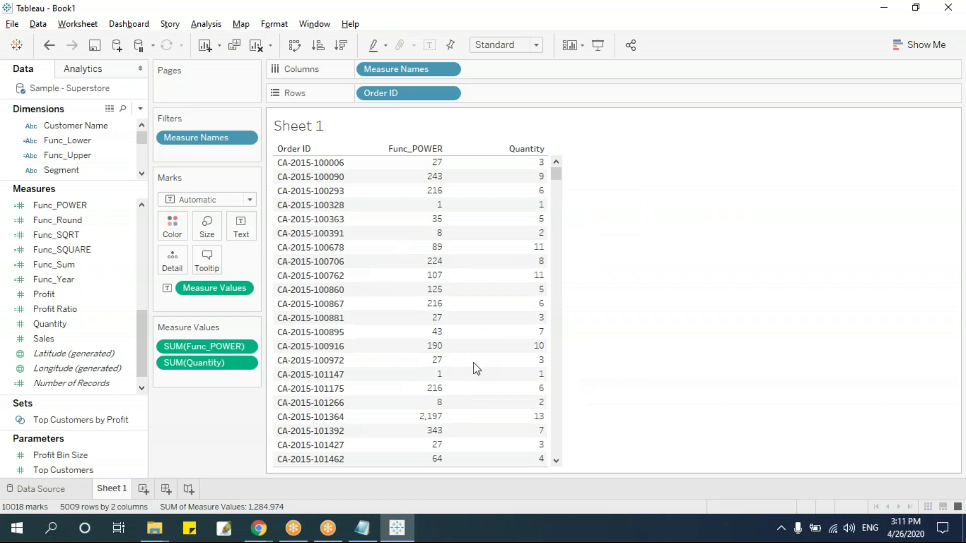
{"action": "key", "text": "alt+shift+BackSpace"}
Step: Switch to the Notepad notes and review the SQUARE, SQRT and POWER formulas under Numeric Functions
{"action": "key", "text": "alt+Tab"}
{"action": "left_click", "coordinate": [322, 369]}
{"action": "left_click", "coordinate": [364, 416]}
{"action": "left_click", "coordinate": [6, 369], "text": "shift"}
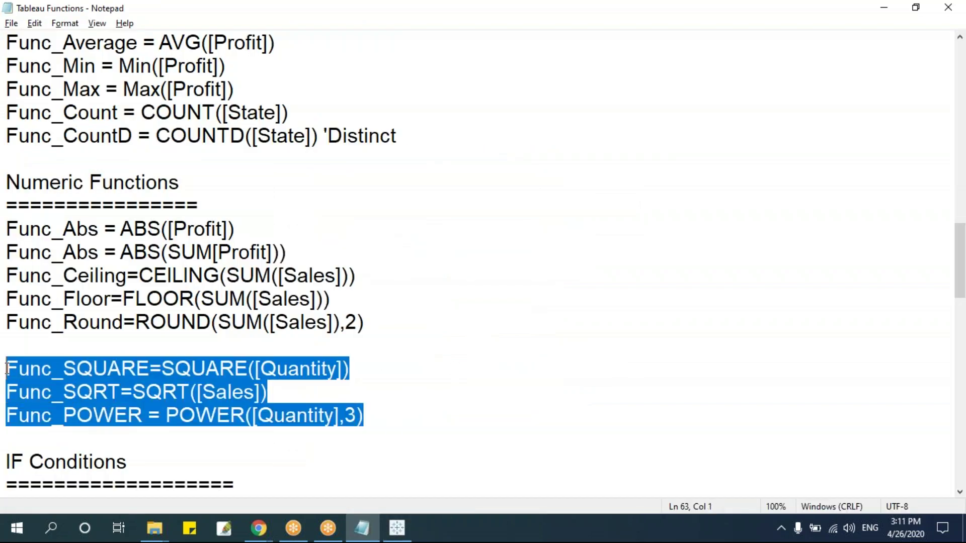
{"action": "left_click", "coordinate": [161, 368]}
{"action": "double_click", "coordinate": [215, 369]}
{"action": "double_click", "coordinate": [166, 392]}
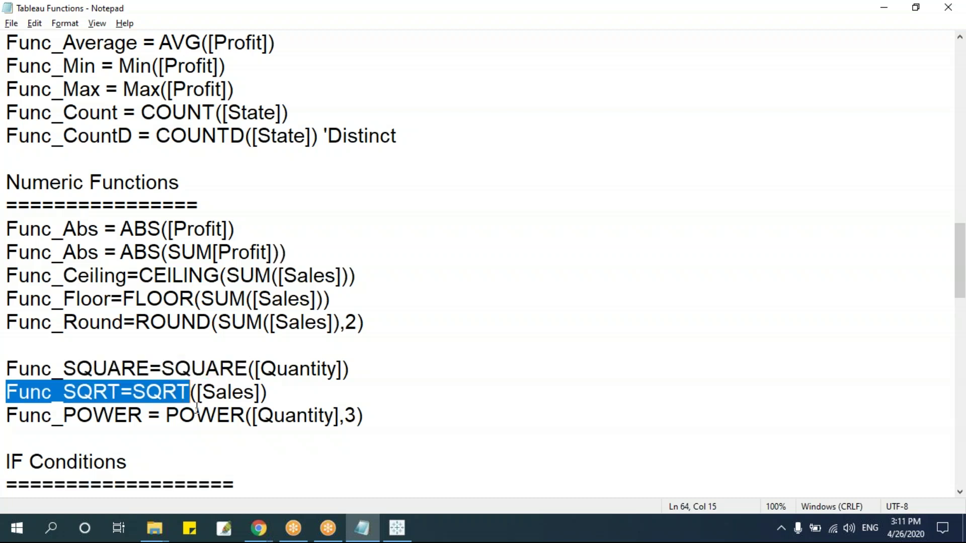
{"action": "double_click", "coordinate": [228, 415]}
Step: Look through the IF Conditions section and the Case [Region] example in the notes
{"action": "scroll", "coordinate": [336, 303], "scroll_direction": "down", "scroll_amount": 4}
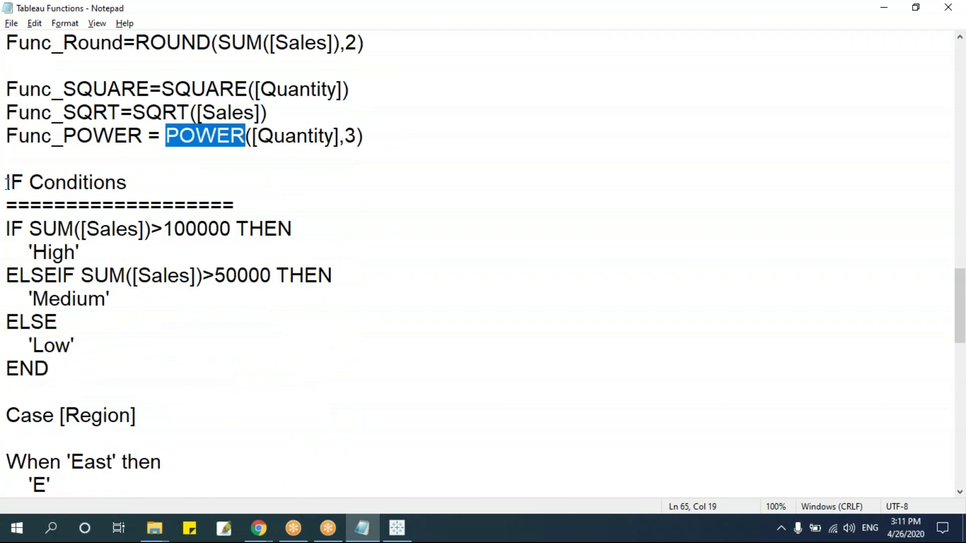
{"action": "left_click_drag", "start_coordinate": [7, 182], "coordinate": [191, 368]}
{"action": "scroll", "coordinate": [192, 367], "scroll_direction": "down", "scroll_amount": 4}
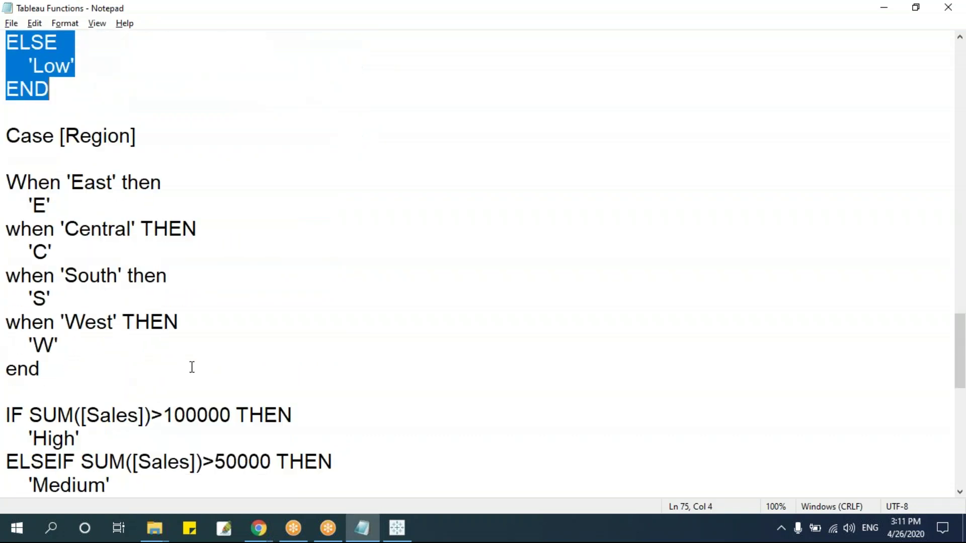
{"action": "scroll", "coordinate": [192, 367], "scroll_direction": "down", "scroll_amount": 1}
{"action": "scroll", "coordinate": [192, 367], "scroll_direction": "down", "scroll_amount": 1}
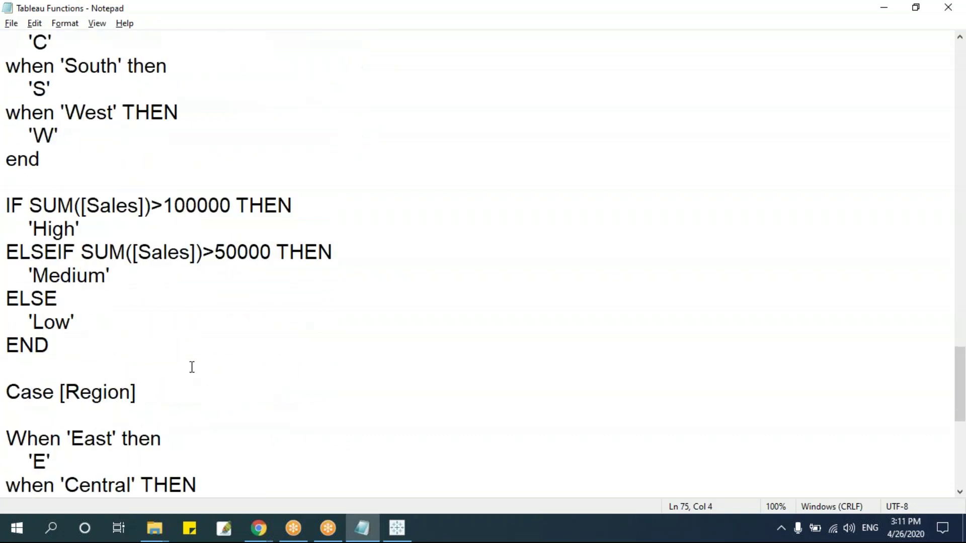
{"action": "scroll", "coordinate": [201, 295], "scroll_direction": "up", "scroll_amount": 4}
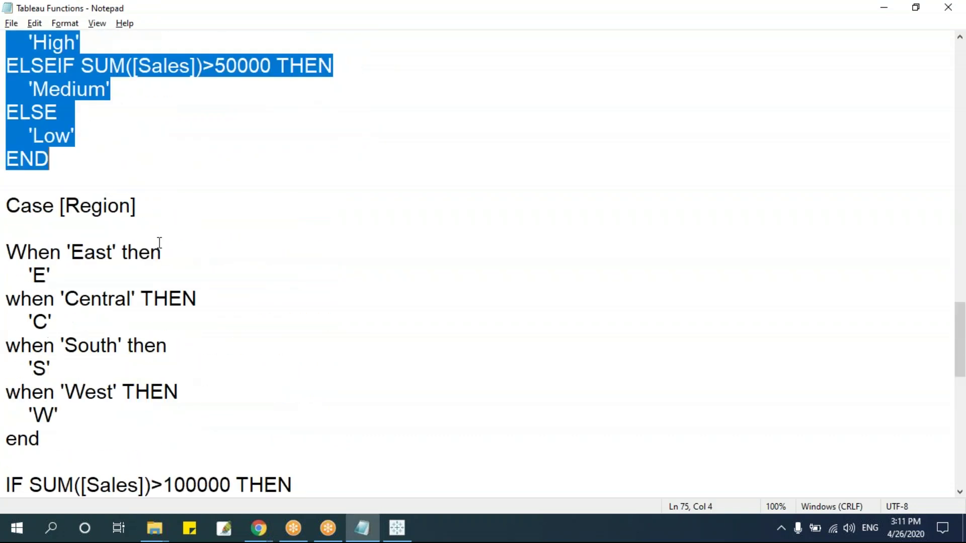
Step: Examine the IF Conditions heading and the first IF statement's SUM([Sales]) condition, checking between the notes and the empty Tableau sheet
{"action": "left_click", "coordinate": [171, 229]}
{"action": "scroll", "coordinate": [181, 296], "scroll_direction": "up", "scroll_amount": 4}
{"action": "left_click", "coordinate": [17, 258]}
{"action": "left_click_drag", "start_coordinate": [7, 251], "coordinate": [153, 269]}
{"action": "left_click", "coordinate": [179, 251]}
{"action": "key", "text": "alt+Tab"}
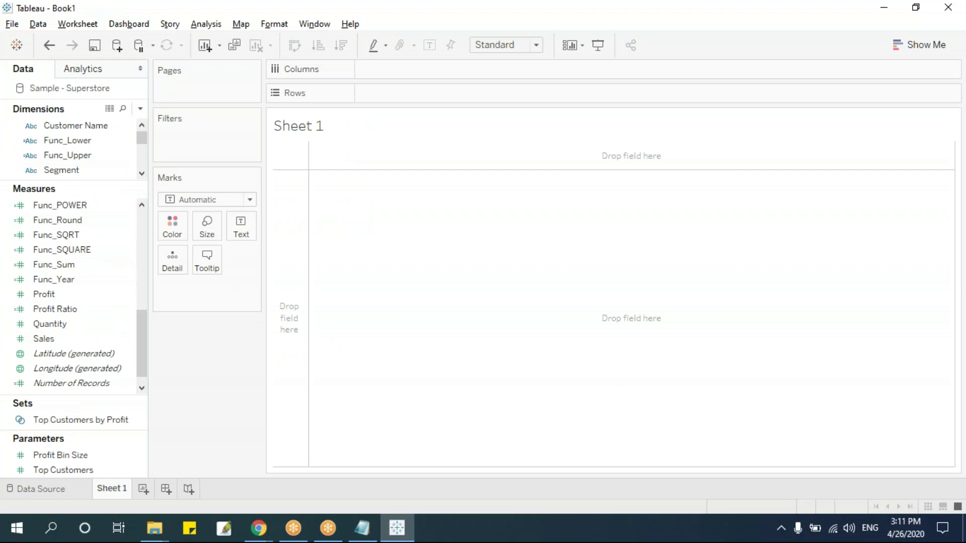
{"action": "key", "text": "alt+Tab"}
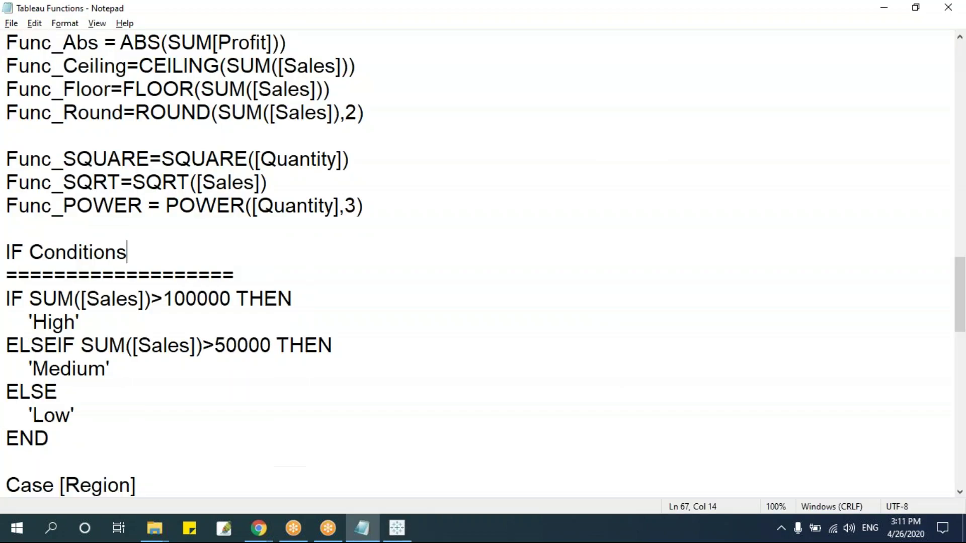
{"action": "left_click_drag", "start_coordinate": [29, 299], "coordinate": [75, 298]}
{"action": "left_click", "coordinate": [128, 262]}
{"action": "key", "text": "alt+Tab"}
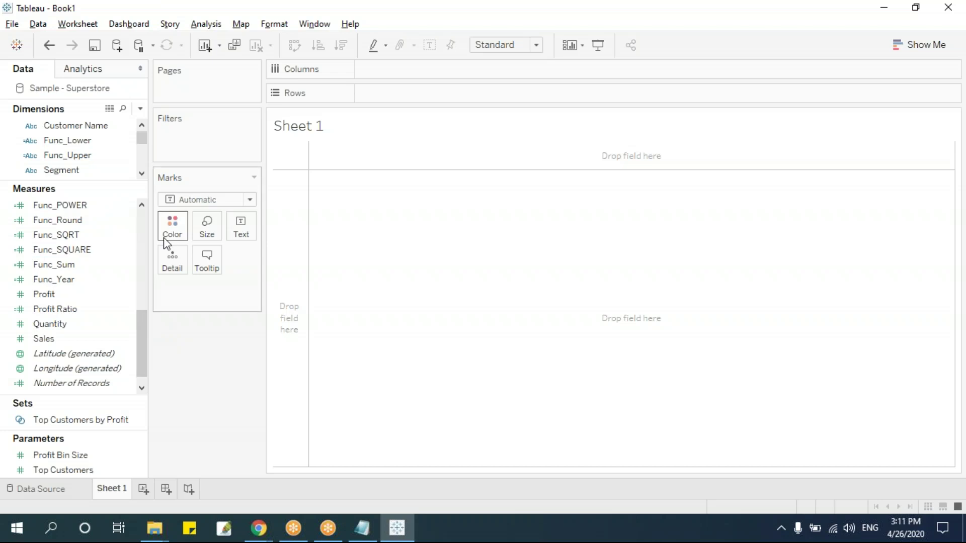
{"action": "key", "text": "alt+Tab"}
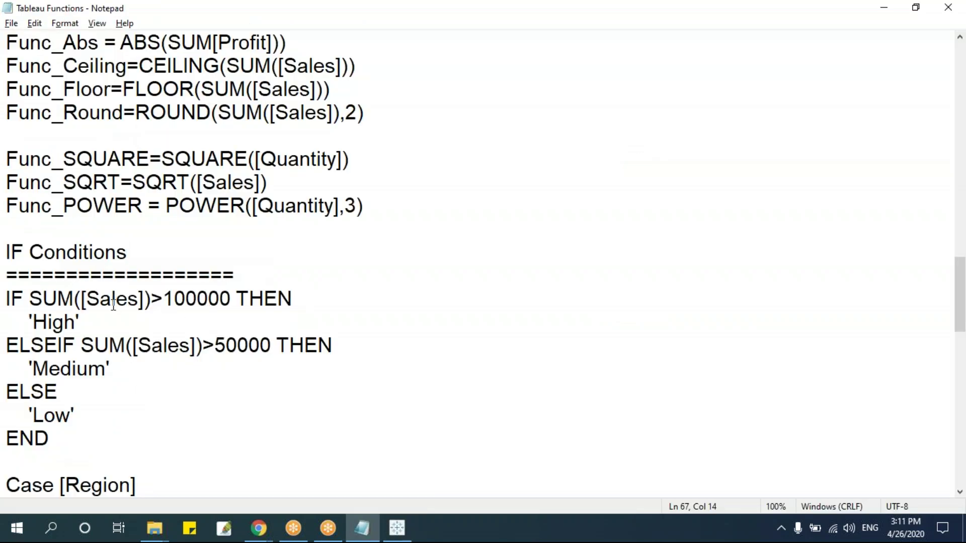
Step: Switch to Tableau, enlarge the dimensions list and place Sub-Category on the rows of the empty sheet
{"action": "key", "text": "alt+Tab"}
{"action": "left_click_drag", "start_coordinate": [112, 189], "coordinate": [113, 272]}
{"action": "left_click_drag", "start_coordinate": [141, 151], "coordinate": [145, 246]}
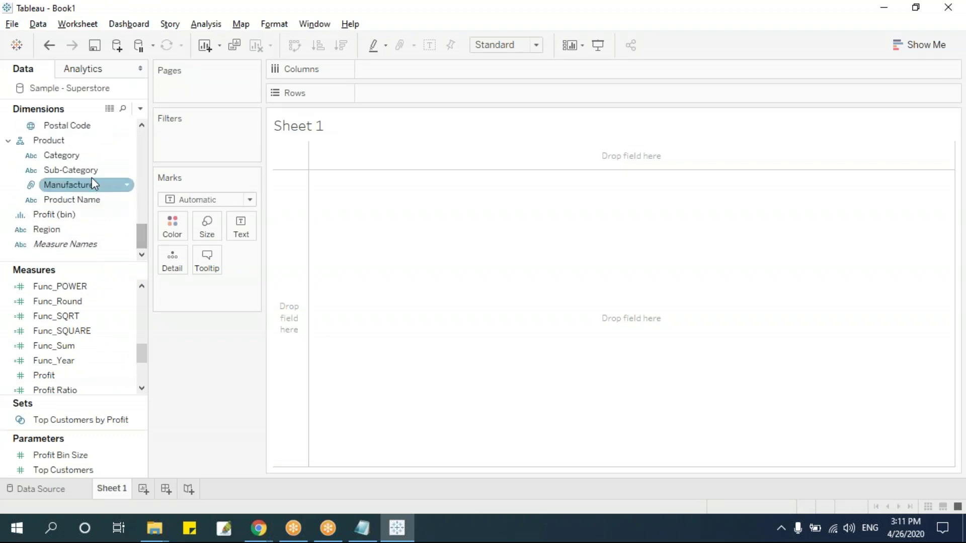
{"action": "left_click_drag", "start_coordinate": [97, 173], "coordinate": [443, 95]}
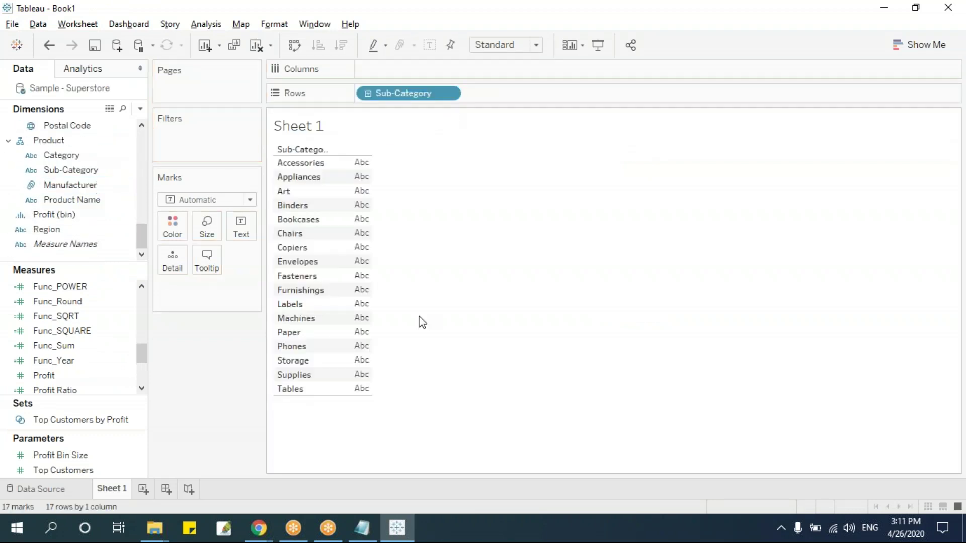
Step: Add Sales as the values of the Sub-Category table and sort the sub-categories in descending order of Sales
{"action": "left_click_drag", "start_coordinate": [144, 352], "coordinate": [146, 366]}
{"action": "left_click_drag", "start_coordinate": [48, 345], "coordinate": [359, 280]}
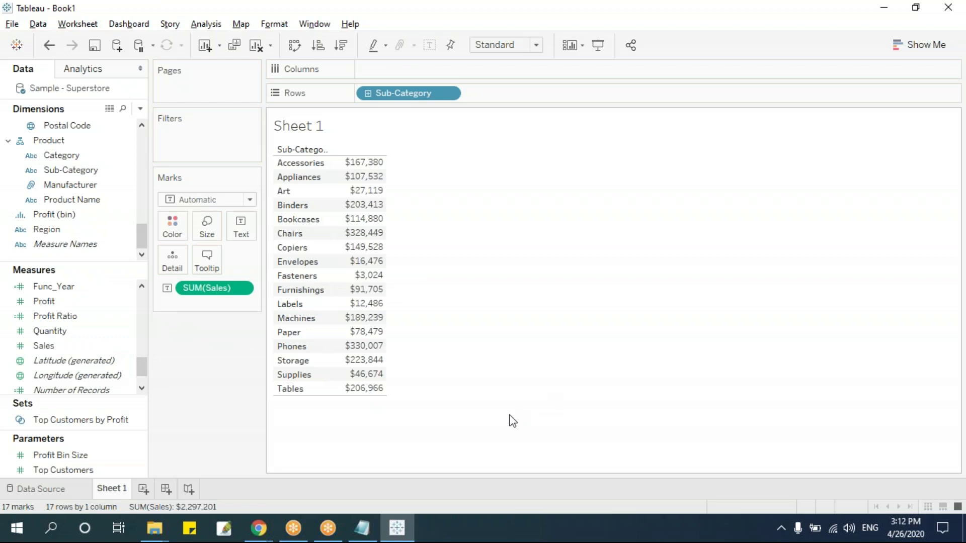
{"action": "left_click", "coordinate": [342, 45]}
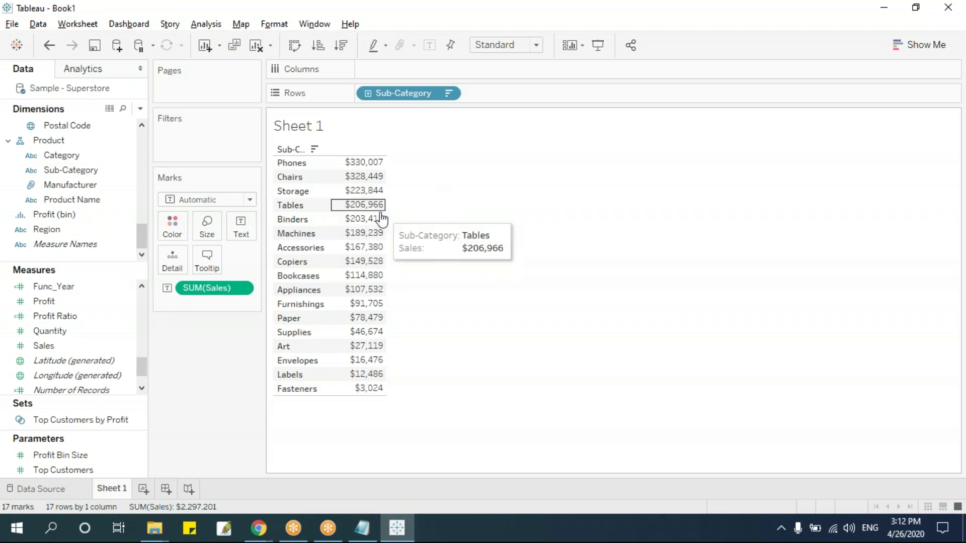
Step: Create a new calculated field named Func_If for the Sub-Category sales table
{"action": "mouse_move", "coordinate": [378, 225]}
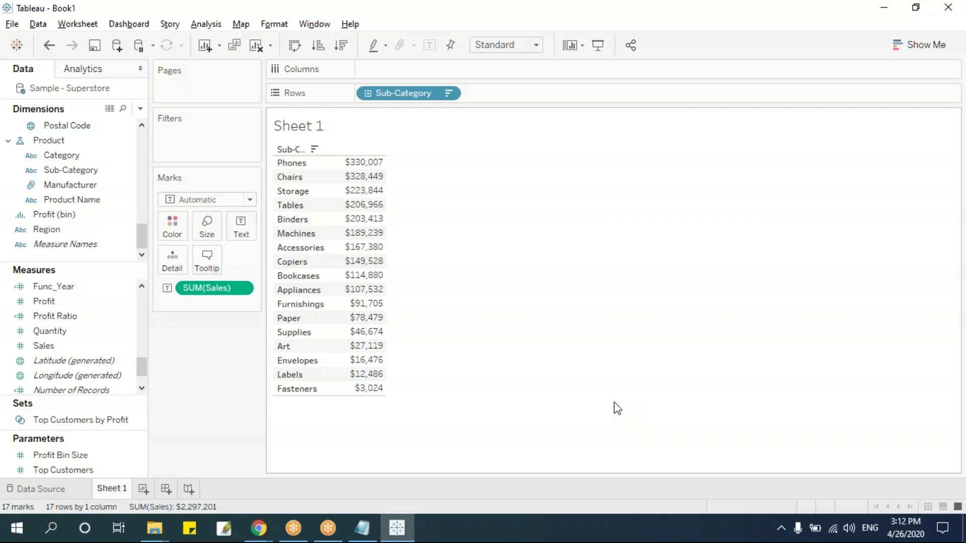
{"action": "left_click", "coordinate": [140, 109]}
{"action": "left_click", "coordinate": [136, 123]}
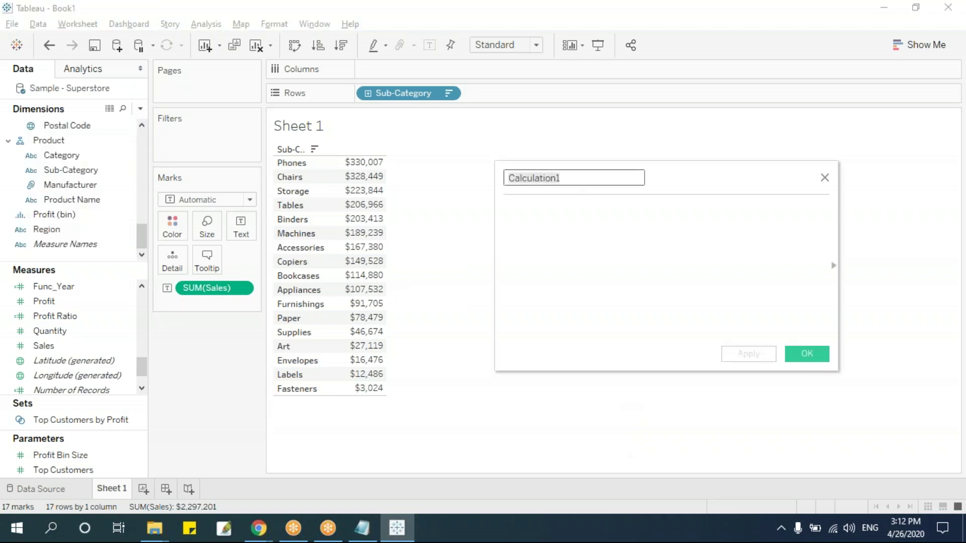
{"action": "type", "text": "Func_If"}
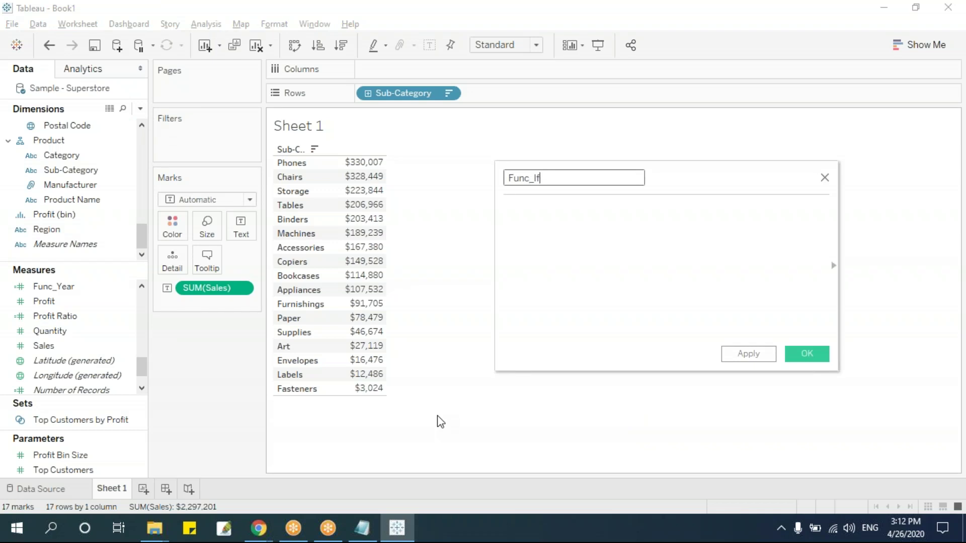
{"action": "key", "text": "Tab"}
Step: Enter the first branch of the Func_If formula: if SUM([Sales]) > 200000 then 'High'
{"action": "type", "text": "if"}
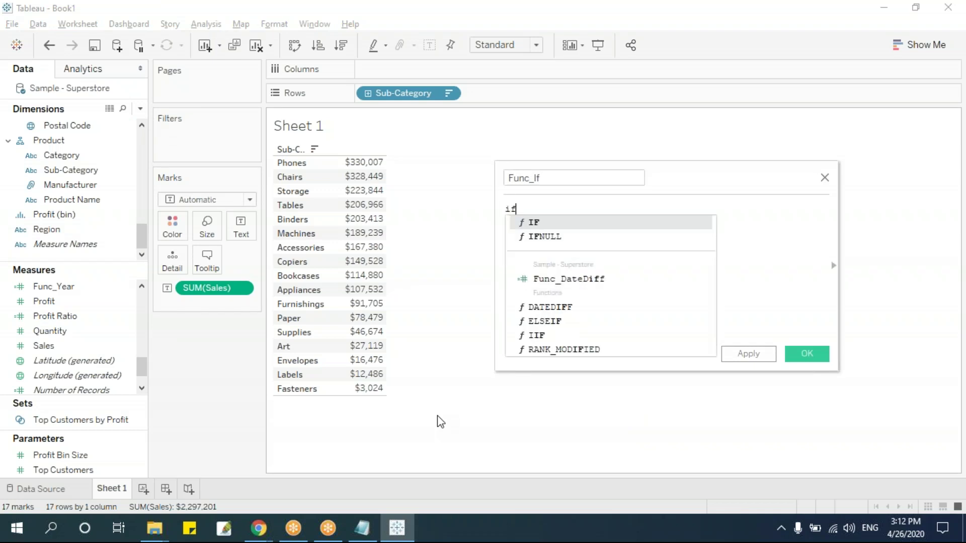
{"action": "key", "text": "BackSpace"}
{"action": "type", "text": "Sum"}
{"action": "key", "text": "Return"}
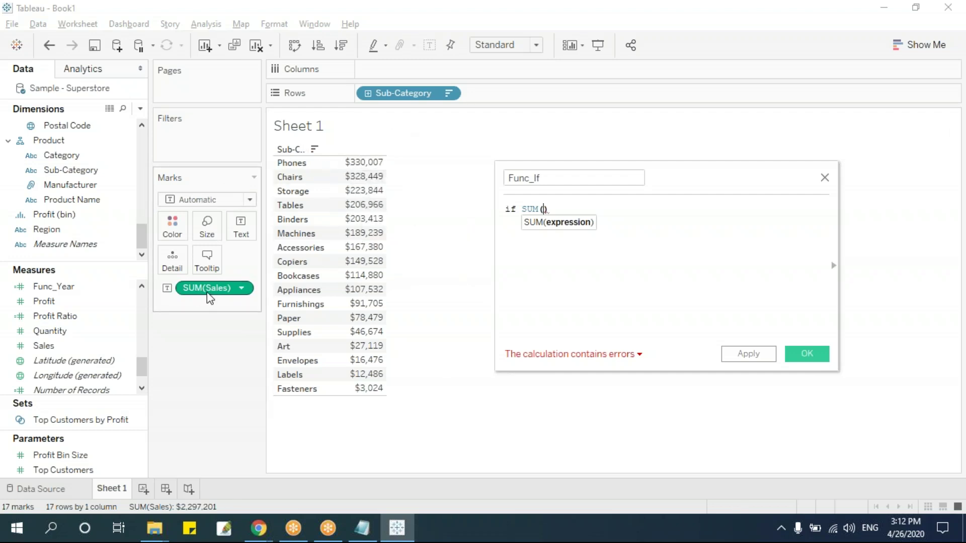
{"action": "type", "text": "s"}
{"action": "key", "text": "Return"}
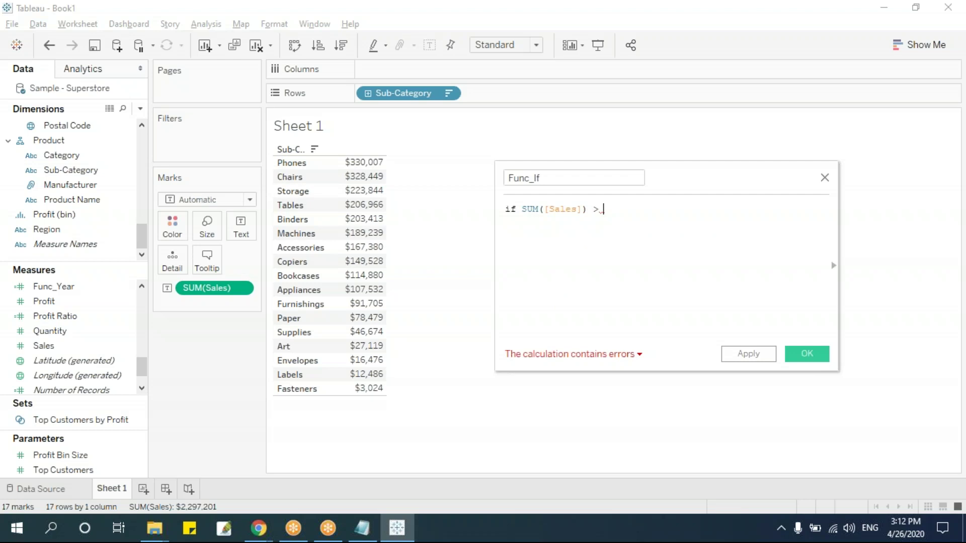
{"action": "type", "text": "> 20"}
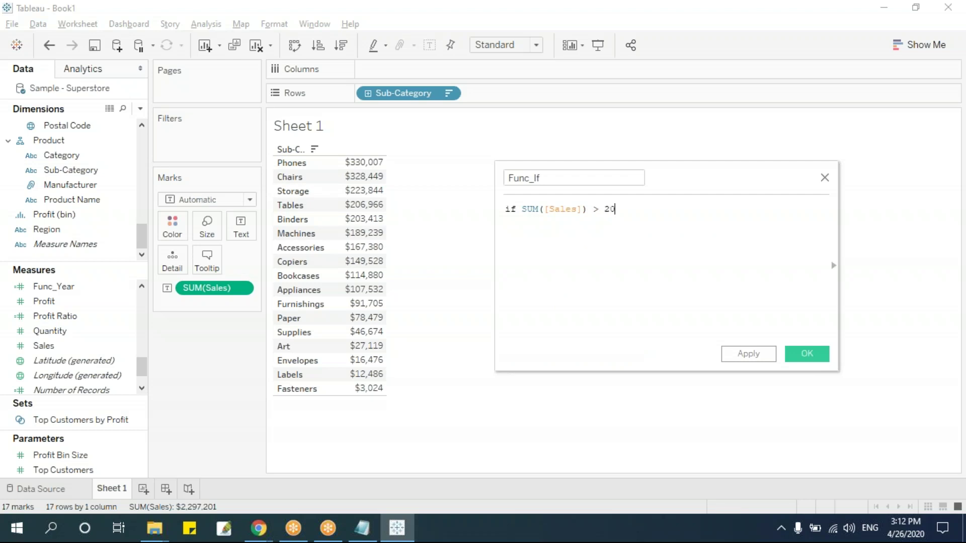
{"action": "type", "text": "0000 then"}
{"action": "key", "text": "Return"}
{"action": "key", "text": "Tab"}
{"action": "type", "text": "'High' "}
Step: Add a second branch to the Func_If formula: ELSEIF SUM([Sales])>100000 then 'Medium'
{"action": "type", "text": "else"}
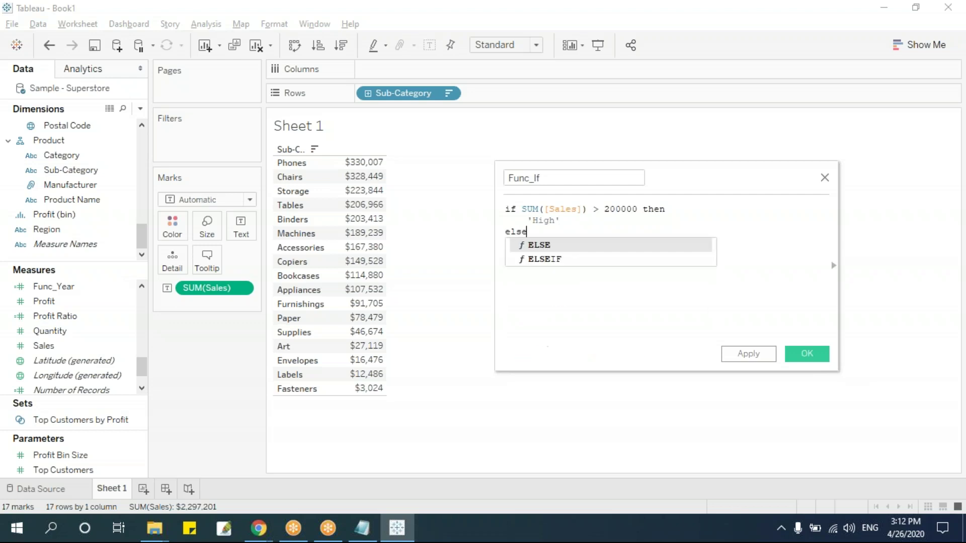
{"action": "key", "text": "Down"}
{"action": "key", "text": "Return"}
{"action": "type", "text": "su"}
{"action": "key", "text": "Return"}
{"action": "type", "text": "sa"}
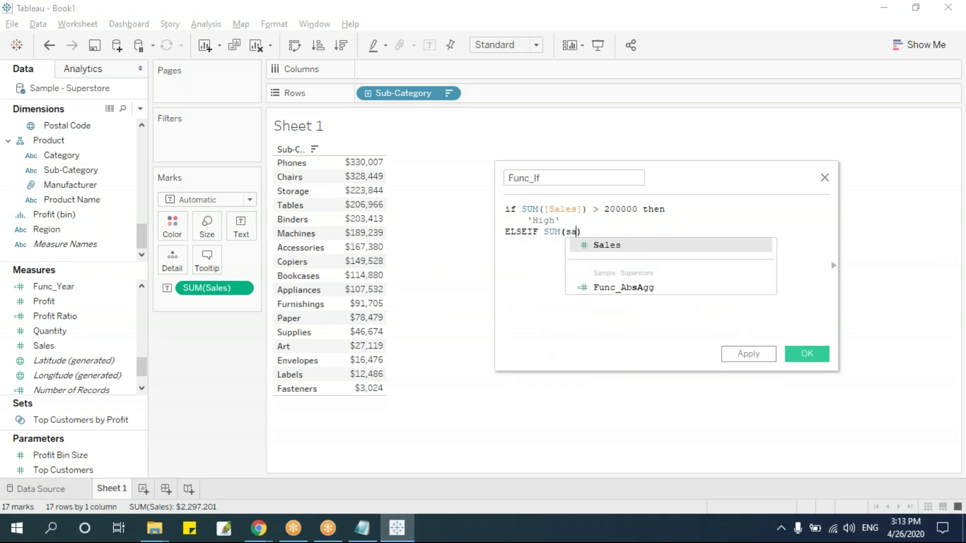
{"action": "key", "text": "Return"}
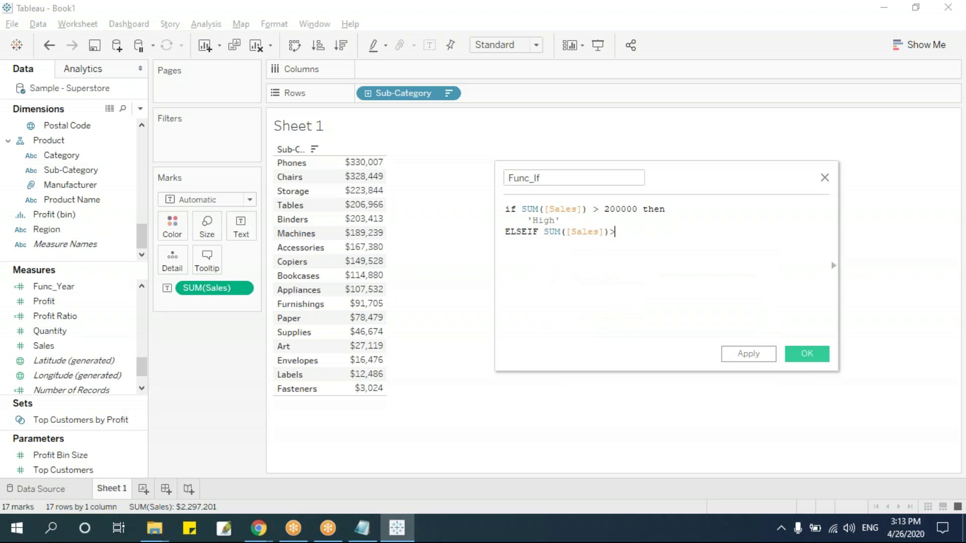
{"action": "type", "text": ">1"}
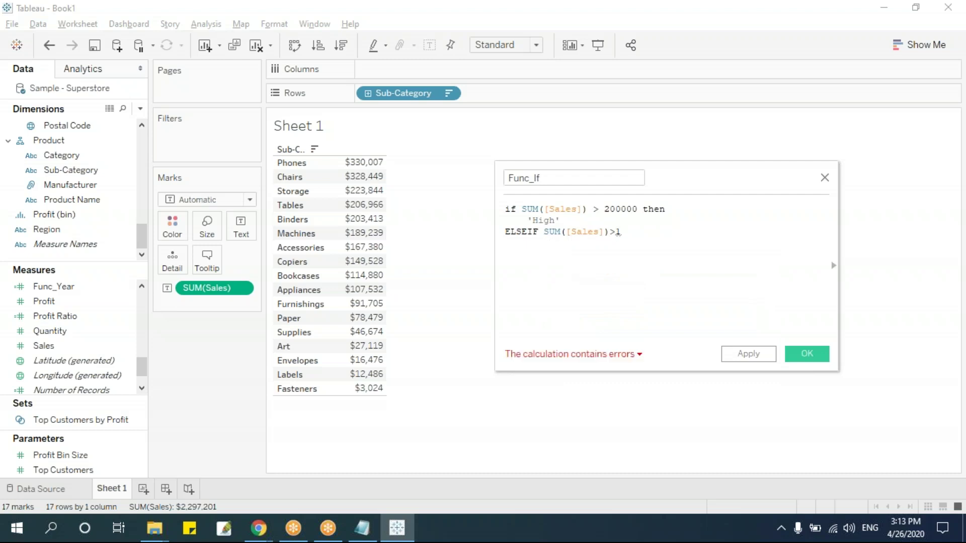
{"action": "type", "text": "00000"}
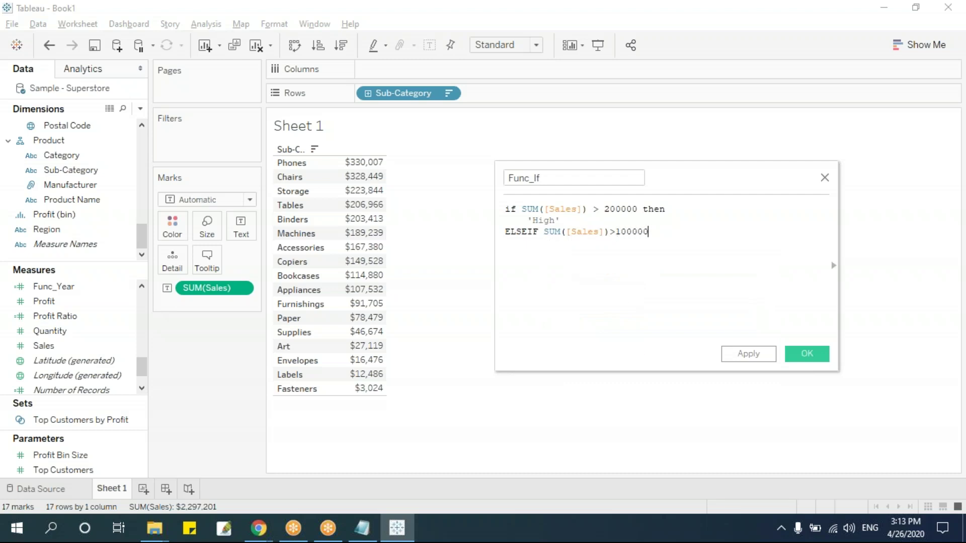
{"action": "type", "text": " te"}
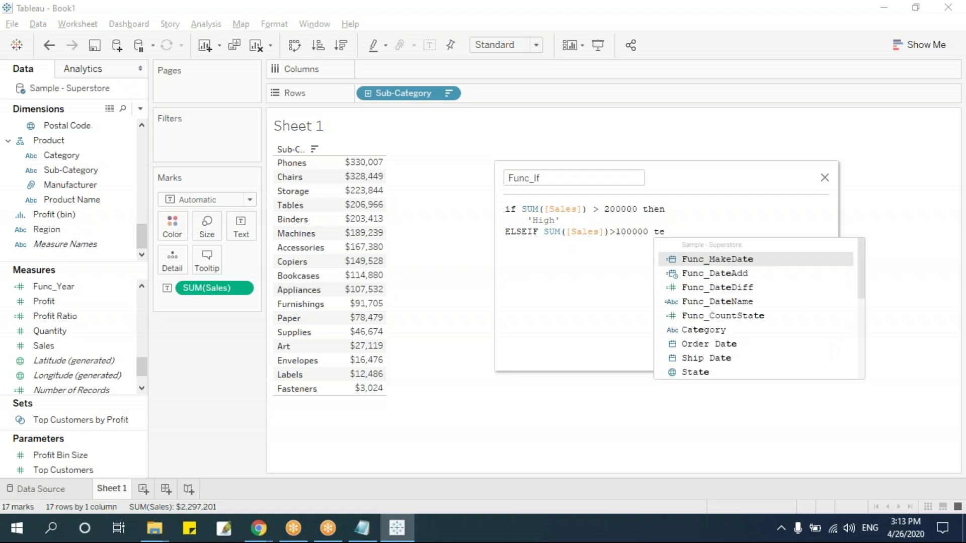
{"action": "key", "text": "BackSpace"}
{"action": "type", "text": "hen"}
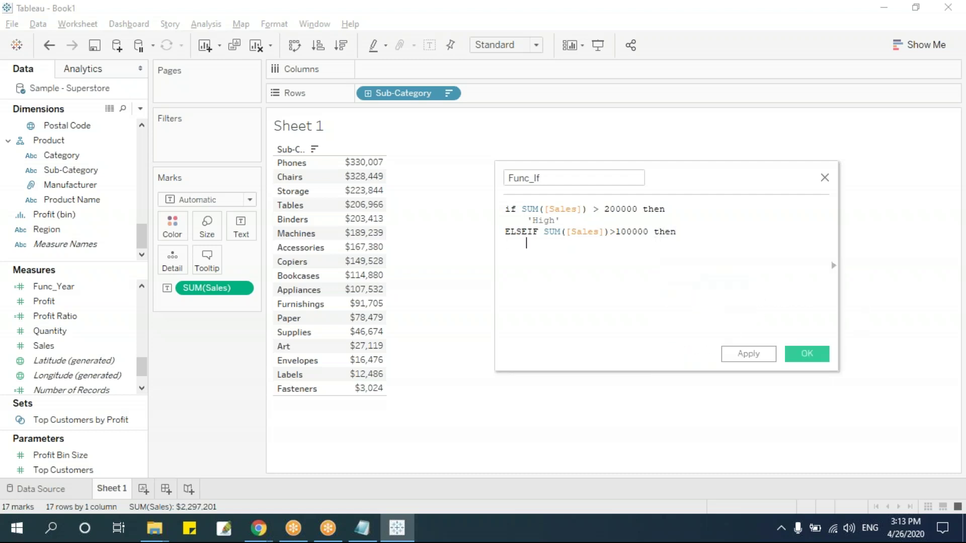
{"action": "type", "text": "ium'"}
Step: Complete the formula with an ELSE branch returning 'Low' and a closing END, checking the syntax against the IF example in the notes
{"action": "key", "text": "Return"}
{"action": "type", "text": "e"}
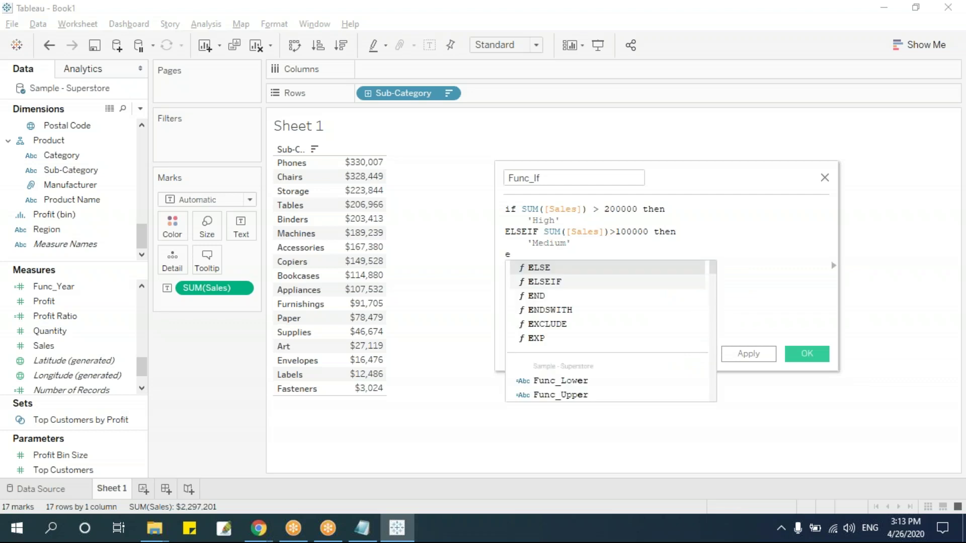
{"action": "type", "text": "lese"}
{"action": "key", "text": "BackSpace"}
{"action": "key", "text": "BackSpace"}
{"action": "key", "text": "BackSpace"}
{"action": "type", "text": "se"}
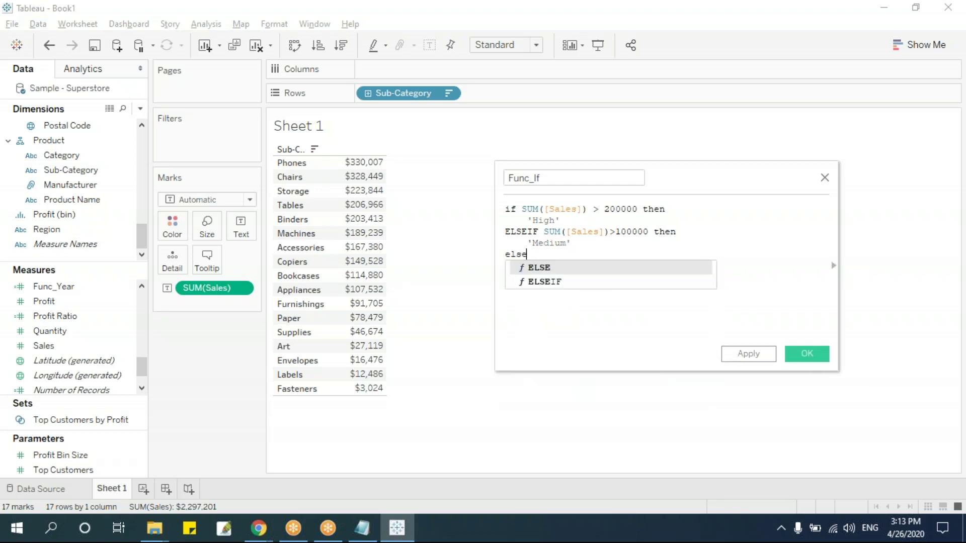
{"action": "key", "text": "Tab"}
{"action": "key", "text": "Return"}
{"action": "key", "text": "Tab"}
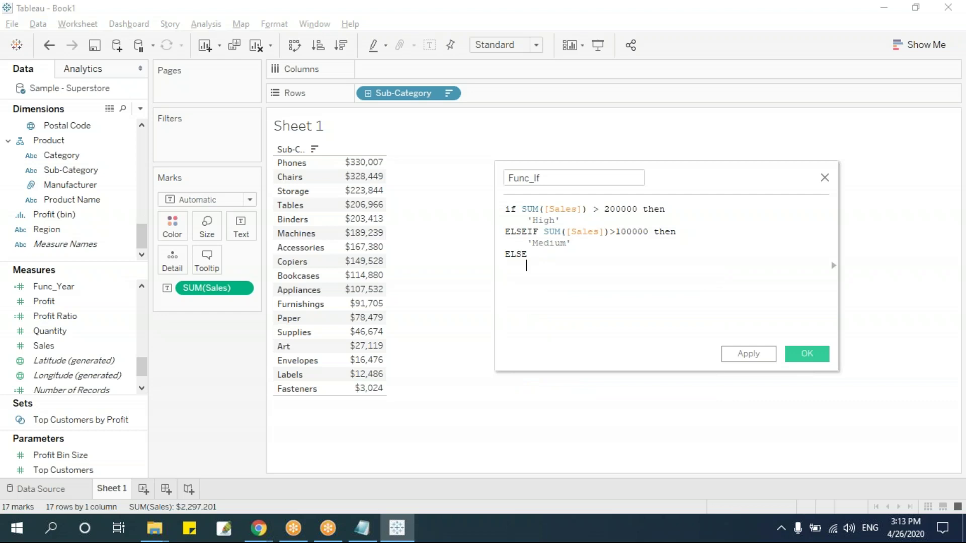
{"action": "type", "text": "'Low'"}
{"action": "key", "text": "Return"}
{"action": "key", "text": "alt+Tab"}
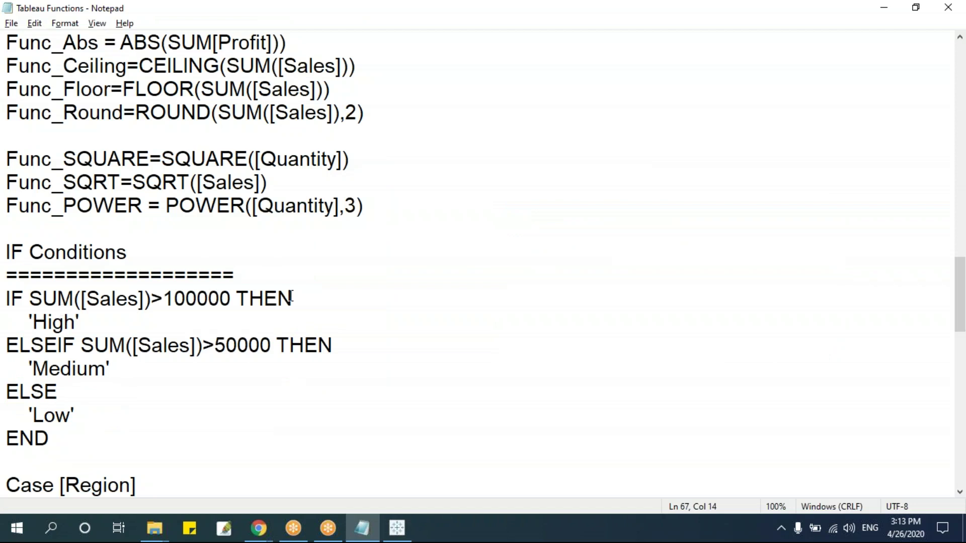
{"action": "key", "text": "alt+Tab"}
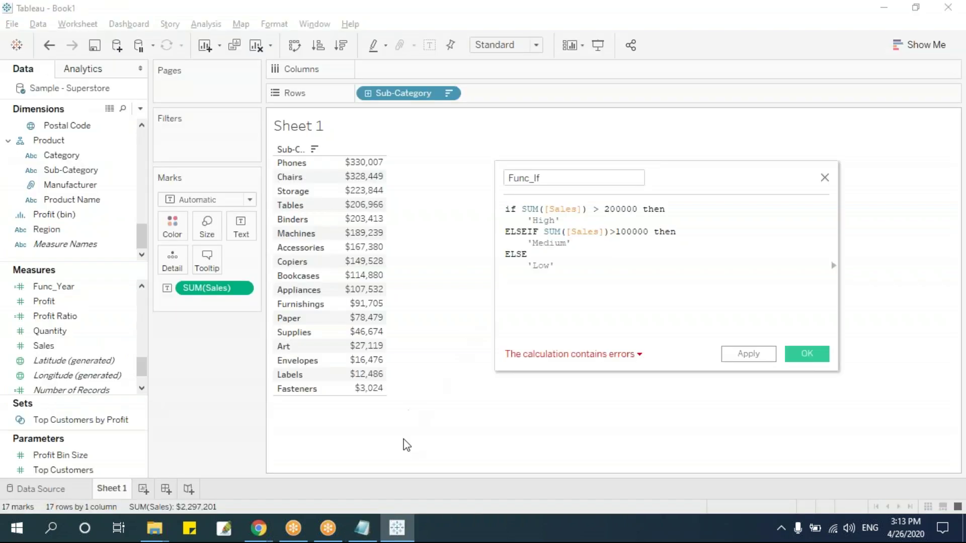
{"action": "type", "text": "end"}
{"action": "key", "text": "Return"}
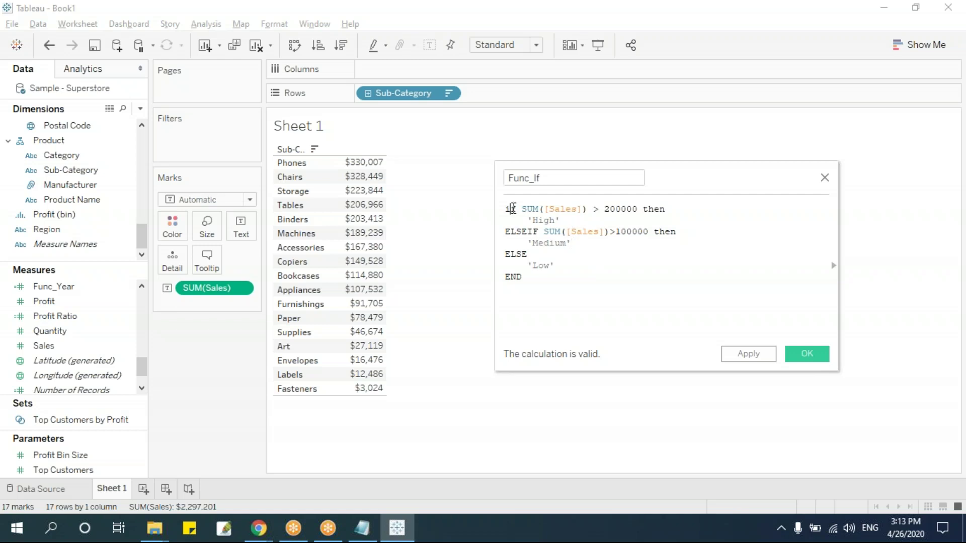
Step: Review the formula's first condition on SUM([Sales]) and its 'High' result
{"action": "left_click_drag", "start_coordinate": [527, 209], "coordinate": [592, 210]}
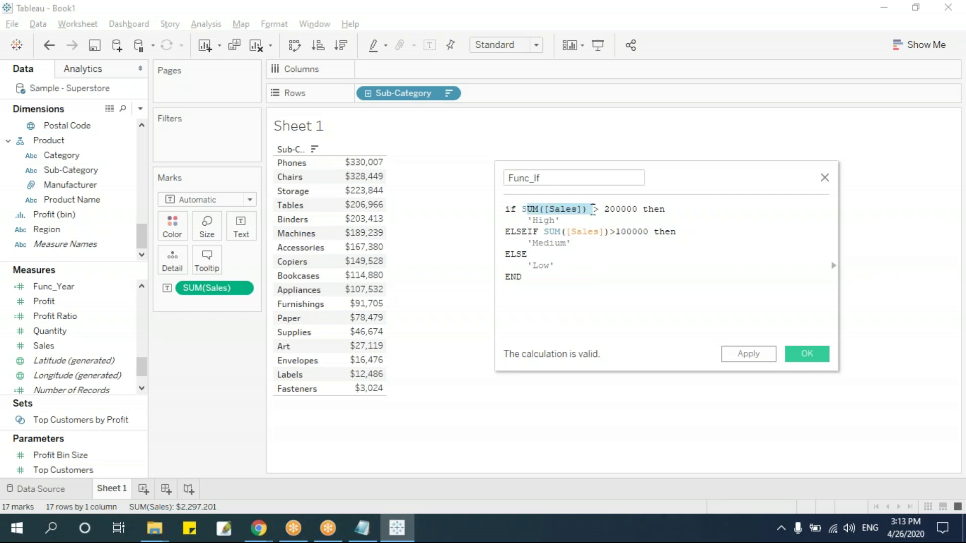
{"action": "left_click", "coordinate": [668, 208]}
{"action": "left_click_drag", "start_coordinate": [527, 221], "coordinate": [589, 221]}
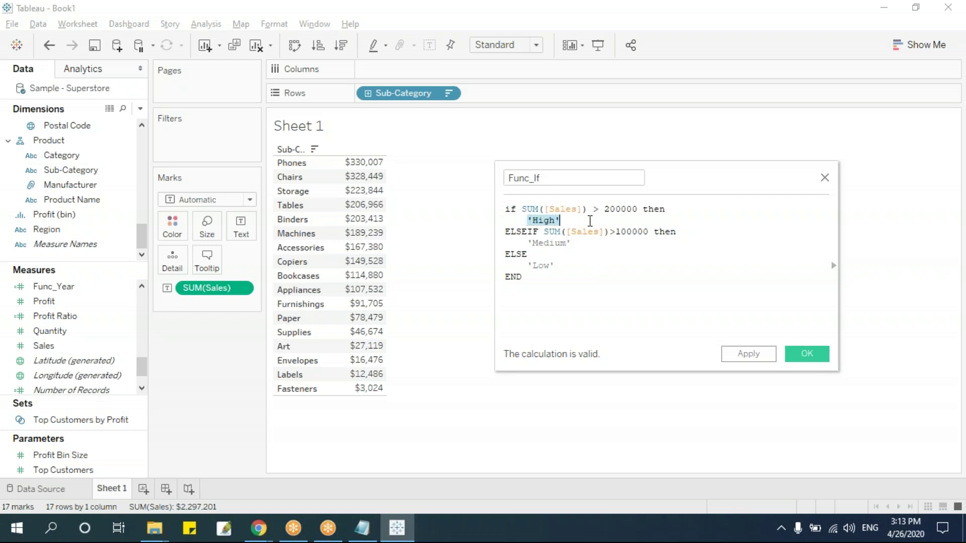
{"action": "left_click", "coordinate": [537, 233]}
Step: Delete the ELSEIF branch with its 'Medium' result from the formula and undo the deletion
{"action": "left_click_drag", "start_coordinate": [507, 231], "coordinate": [600, 243]}
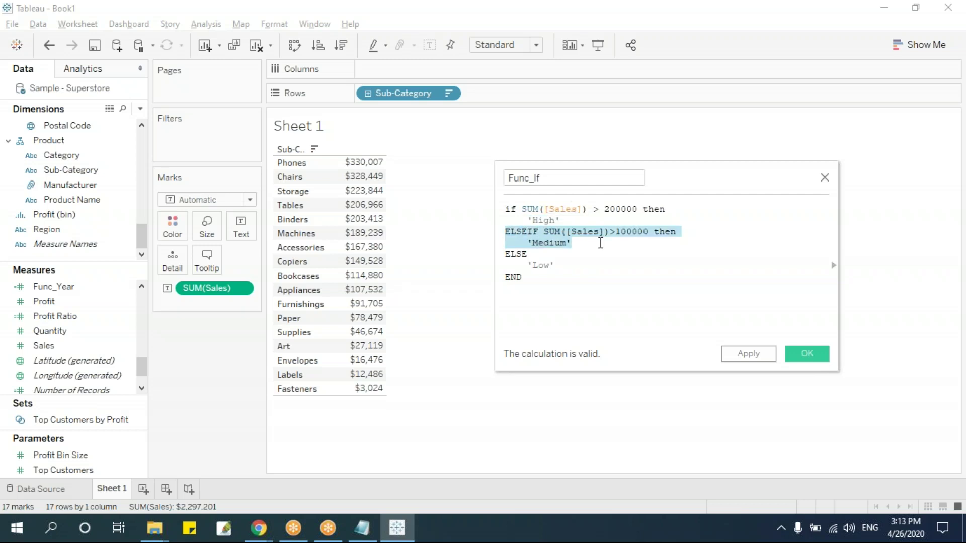
{"action": "key", "text": "BackSpace"}
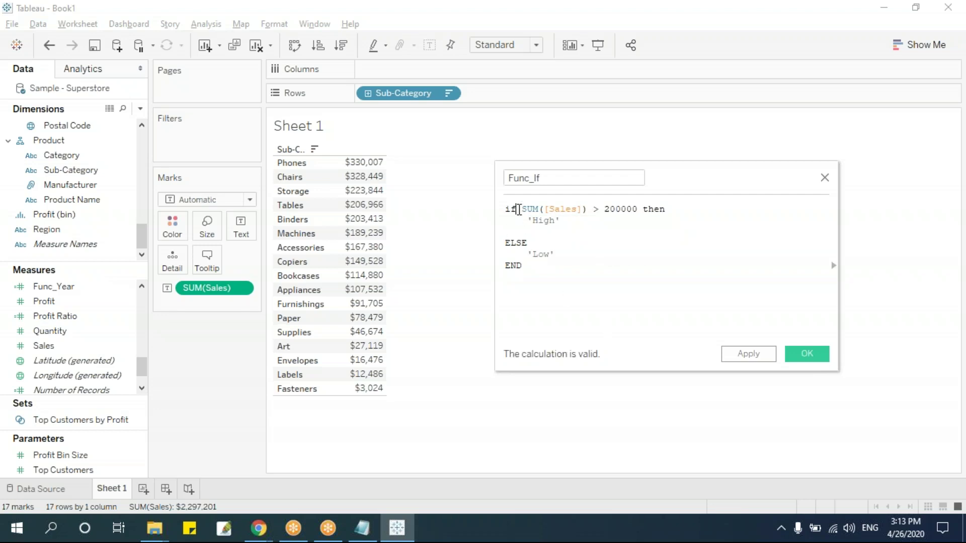
{"action": "key", "text": "ctrl+z"}
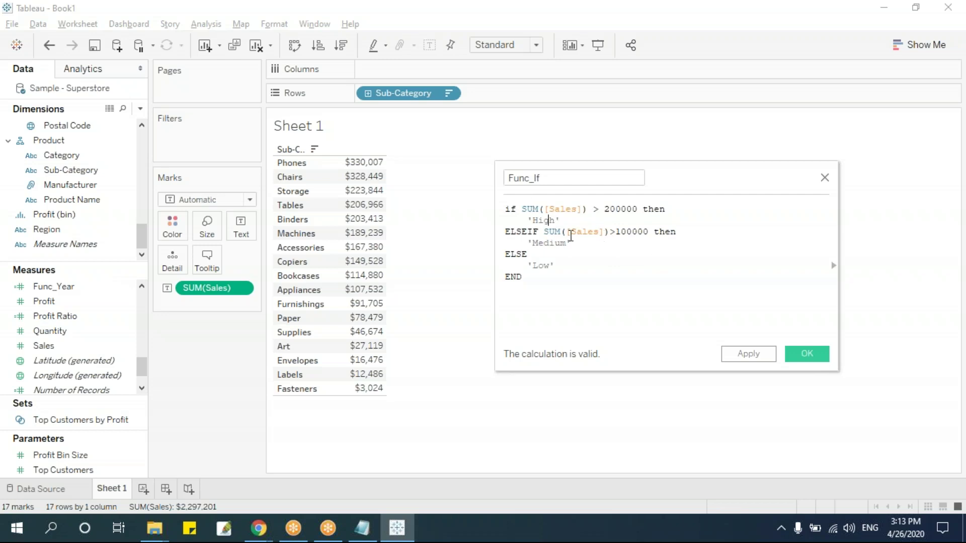
Step: Save the Func_If calculation and place it on the rows after Sub-Category
{"action": "left_click_drag", "start_coordinate": [528, 266], "coordinate": [577, 267]}
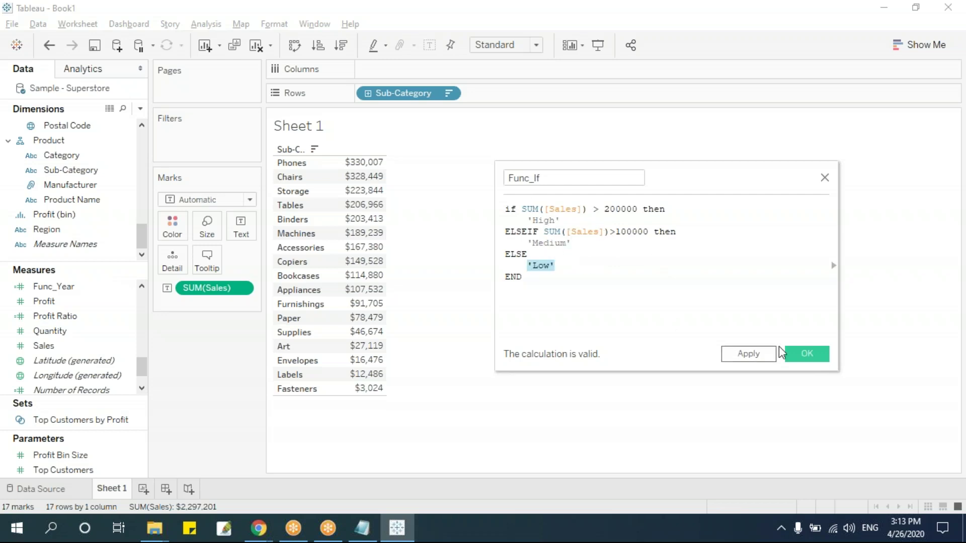
{"action": "left_click", "coordinate": [806, 354]}
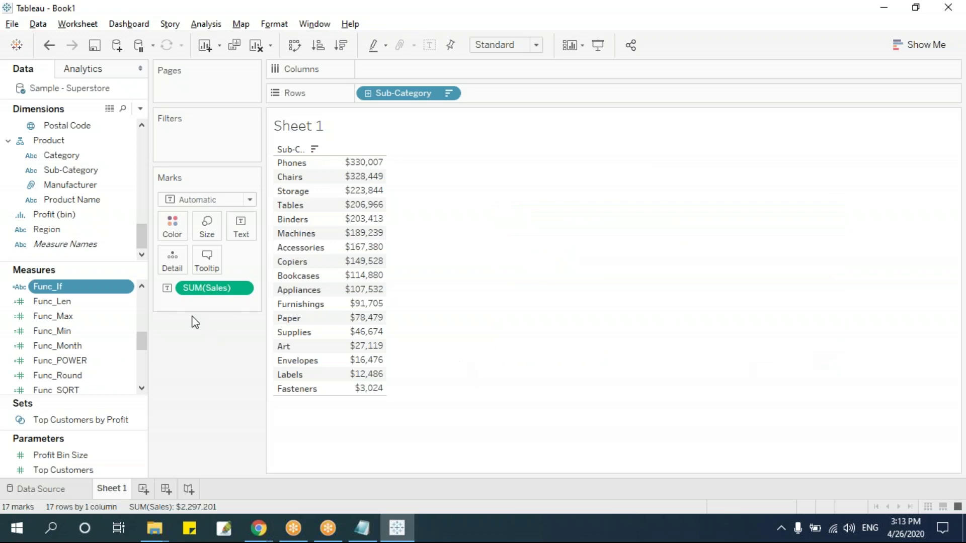
{"action": "left_click_drag", "start_coordinate": [55, 290], "coordinate": [324, 300]}
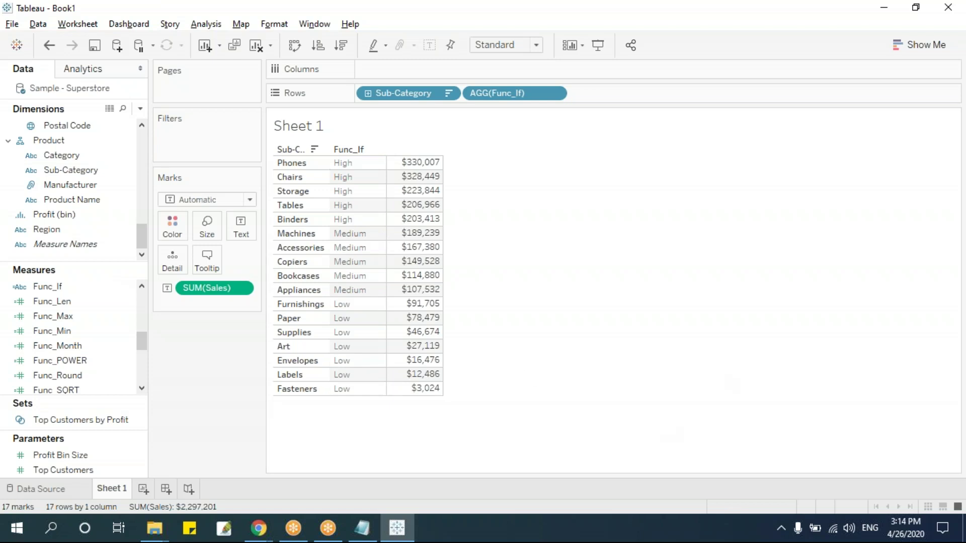
Step: Look through the notes from the IF Conditions to the Case [Region] example and Table Functions, and return to Tableau
{"action": "left_click", "coordinate": [362, 528]}
{"action": "left_click", "coordinate": [222, 360]}
{"action": "scroll", "coordinate": [245, 350], "scroll_direction": "down", "scroll_amount": 4}
{"action": "scroll", "coordinate": [245, 349], "scroll_direction": "down", "scroll_amount": 9}
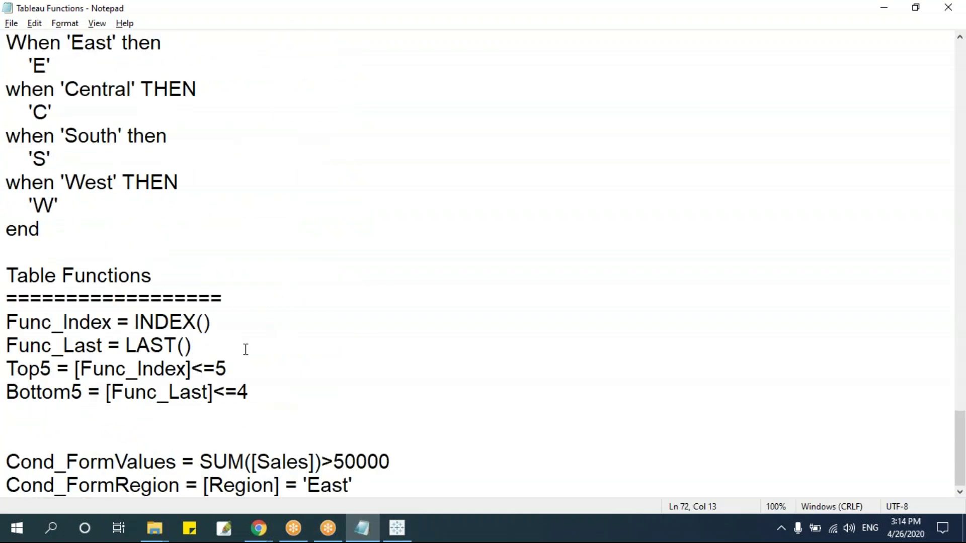
{"action": "scroll", "coordinate": [246, 349], "scroll_direction": "up", "scroll_amount": 3}
{"action": "left_click", "coordinate": [274, 226]}
{"action": "scroll", "coordinate": [274, 302], "scroll_direction": "up", "scroll_amount": 4}
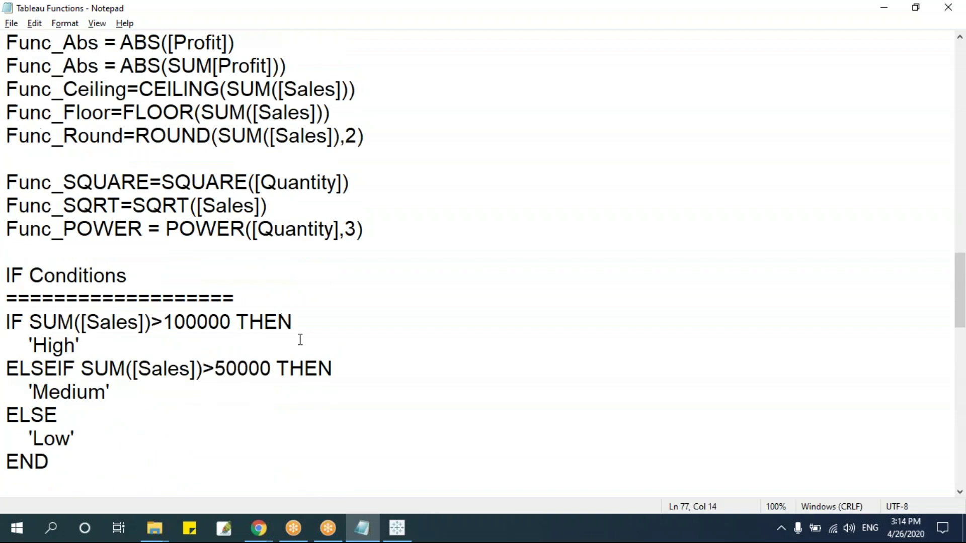
{"action": "scroll", "coordinate": [300, 339], "scroll_direction": "up", "scroll_amount": 1}
{"action": "scroll", "coordinate": [301, 341], "scroll_direction": "up", "scroll_amount": 3}
{"action": "scroll", "coordinate": [301, 341], "scroll_direction": "down", "scroll_amount": 13}
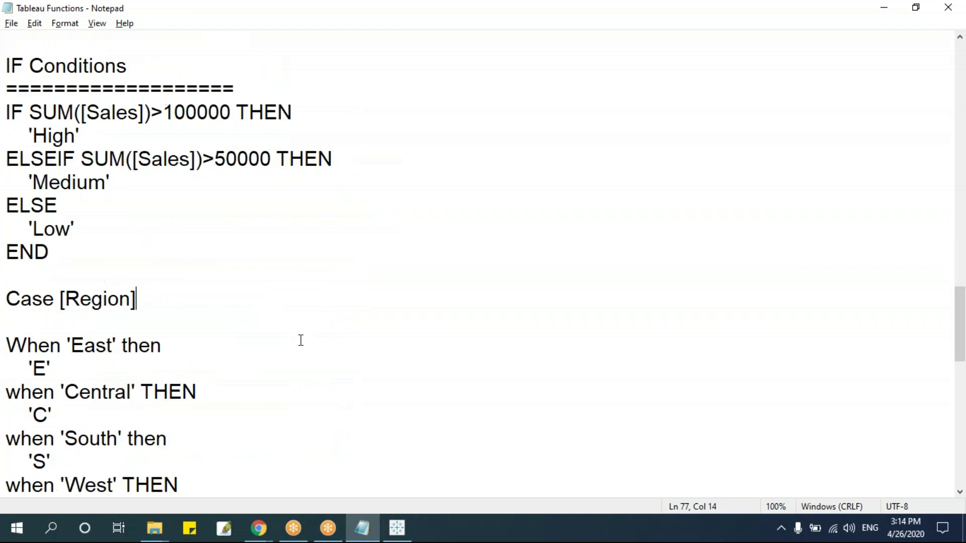
{"action": "key", "text": "alt+Tab"}
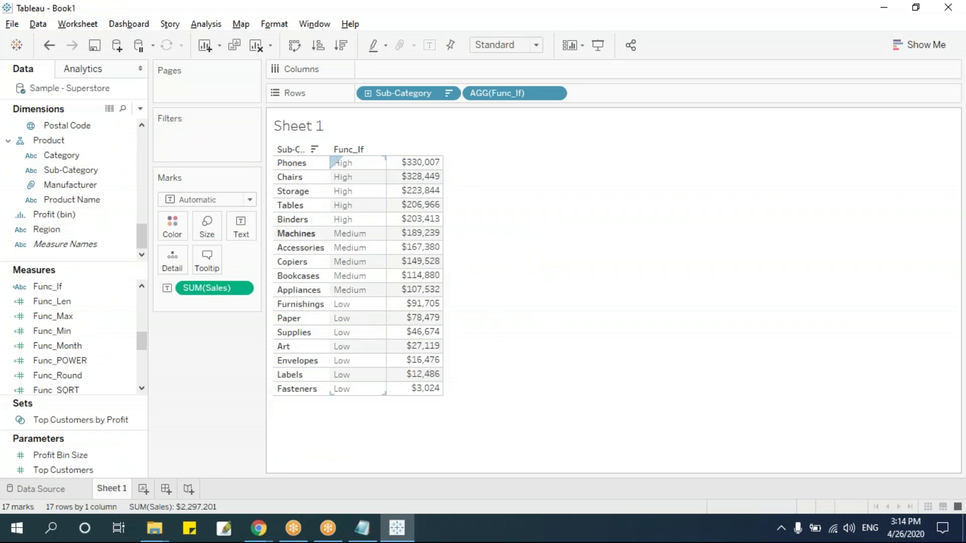
Step: Clear the sheet and build a table with Region on the rows and Sales as the values
{"action": "mouse_move", "coordinate": [433, 324]}
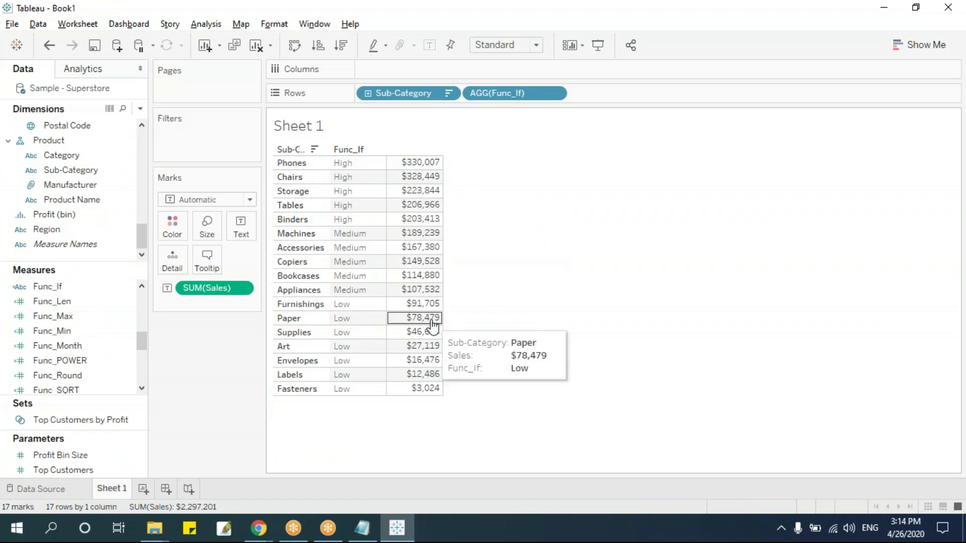
{"action": "key", "text": "alt+shift+BackSpace"}
{"action": "left_click_drag", "start_coordinate": [73, 233], "coordinate": [408, 96]}
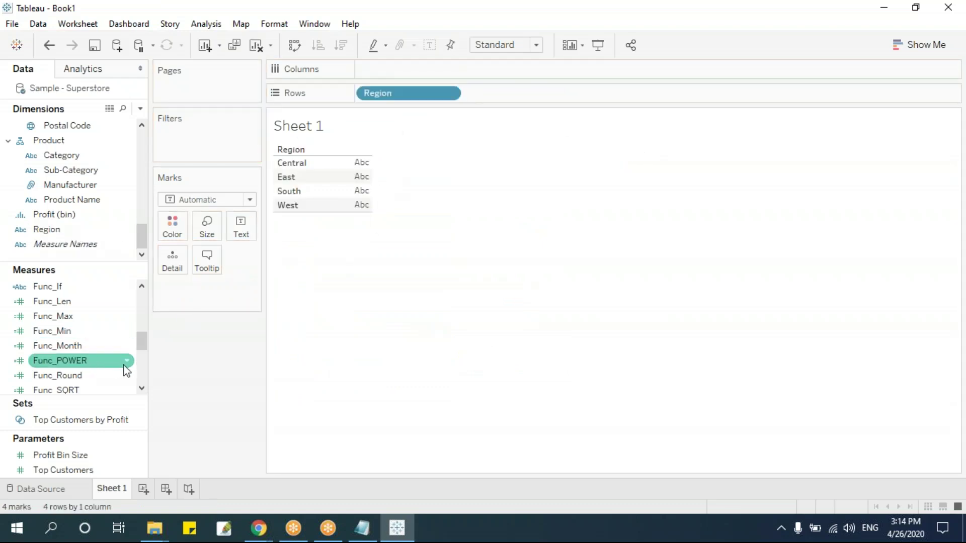
{"action": "left_click_drag", "start_coordinate": [142, 343], "coordinate": [357, 191]}
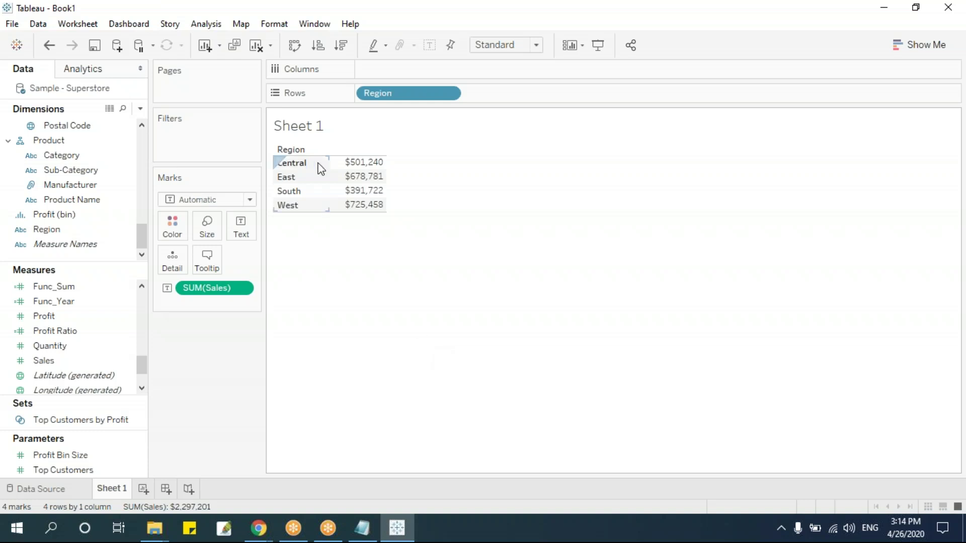
Step: Create a calculated field named Func_IfCalc
{"action": "mouse_move", "coordinate": [362, 168]}
{"action": "mouse_move", "coordinate": [382, 198]}
{"action": "left_click", "coordinate": [139, 109]}
{"action": "left_click", "coordinate": [141, 123]}
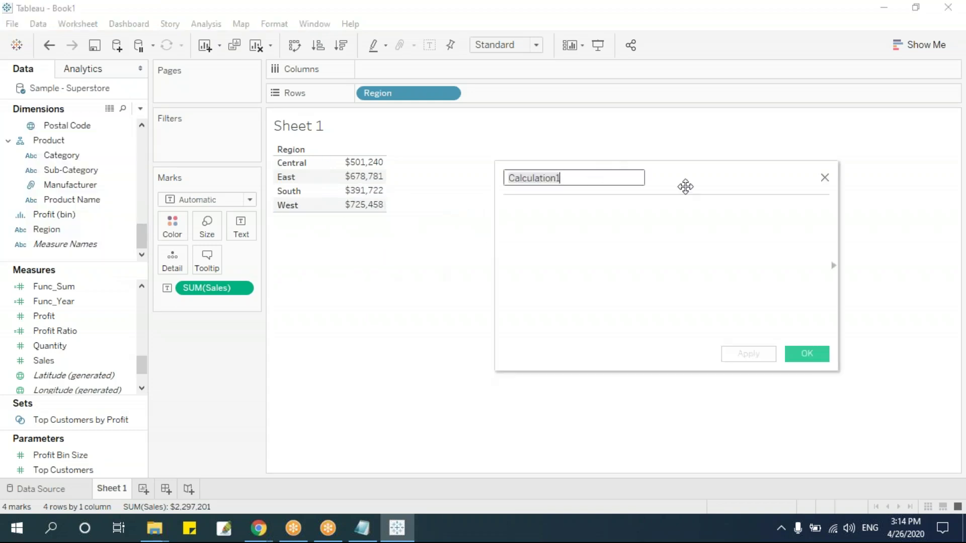
{"action": "left_click_drag", "start_coordinate": [690, 179], "coordinate": [613, 218]}
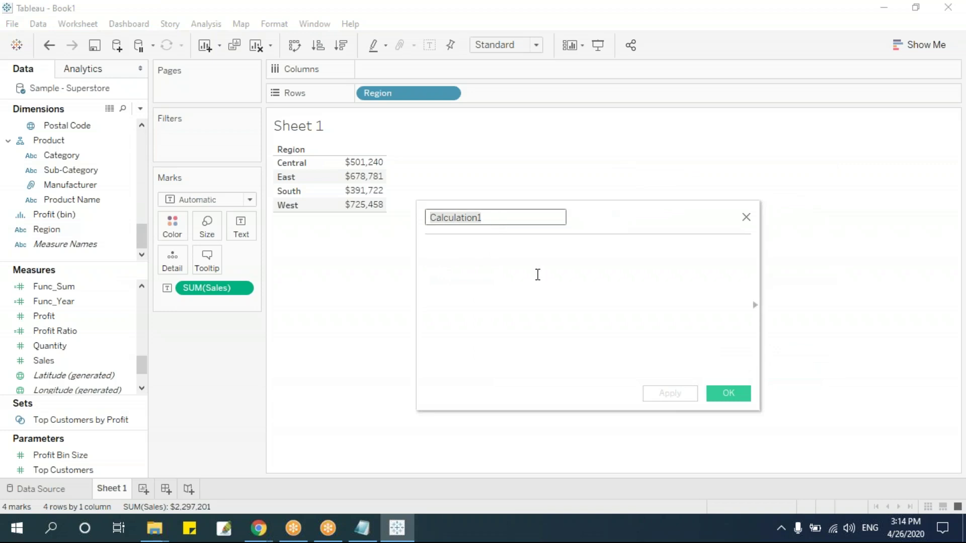
{"action": "type", "text": "Fund"}
{"action": "type", "text": "_"}
{"action": "key", "text": "BackSpace"}
{"action": "key", "text": "BackSpace"}
{"action": "type", "text": "c_IfCalc"}
Step: Begin the formula with the condition if region = 'Central' then
{"action": "left_click", "coordinate": [538, 274]}
{"action": "type", "text": "if reg"}
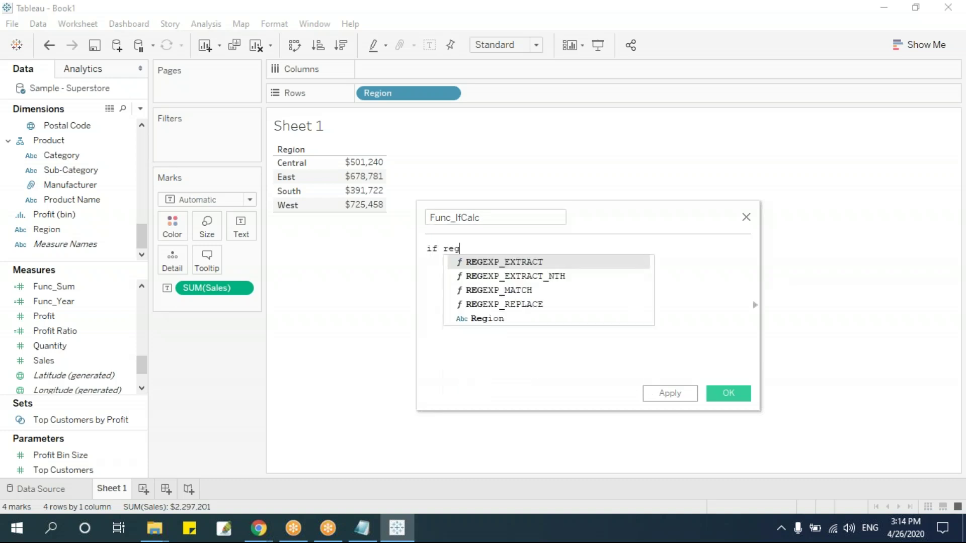
{"action": "type", "text": "ion = 'Center"}
{"action": "key", "text": "BackSpace"}
{"action": "type", "text": "ral' the"}
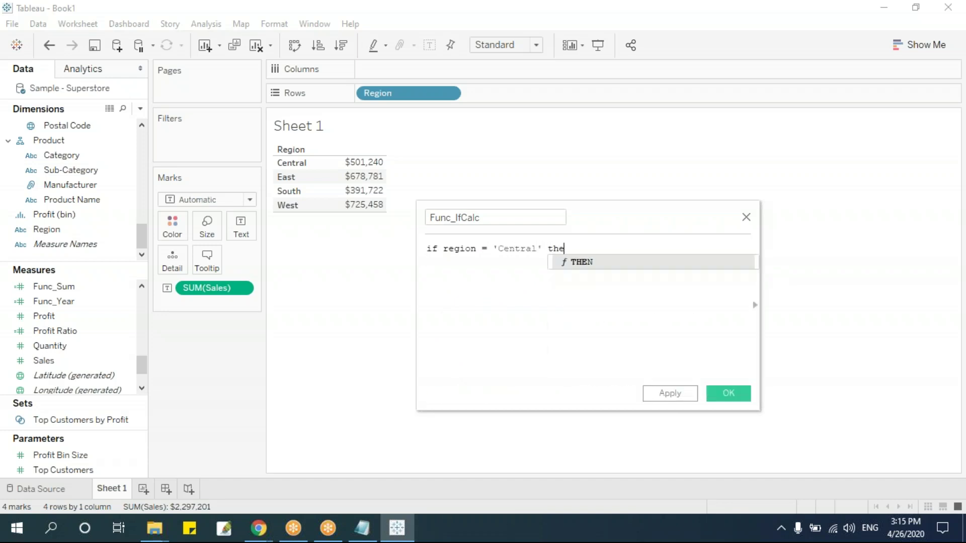
{"action": "type", "text": "n"}
Step: Add an elseif branch for [Region]='East' on the line below the Central condition
{"action": "key", "text": "Return"}
{"action": "type", "text": "elseif region"}
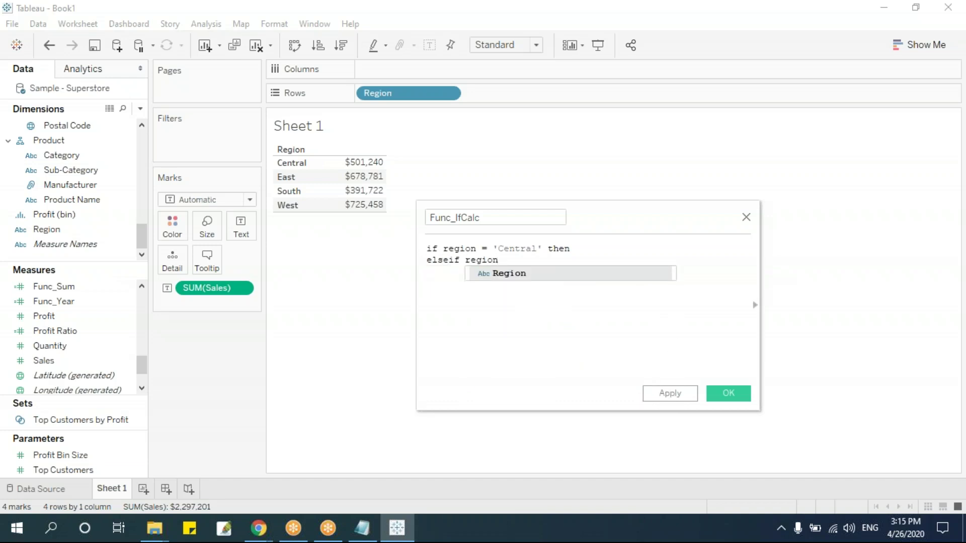
{"action": "key", "text": "Return"}
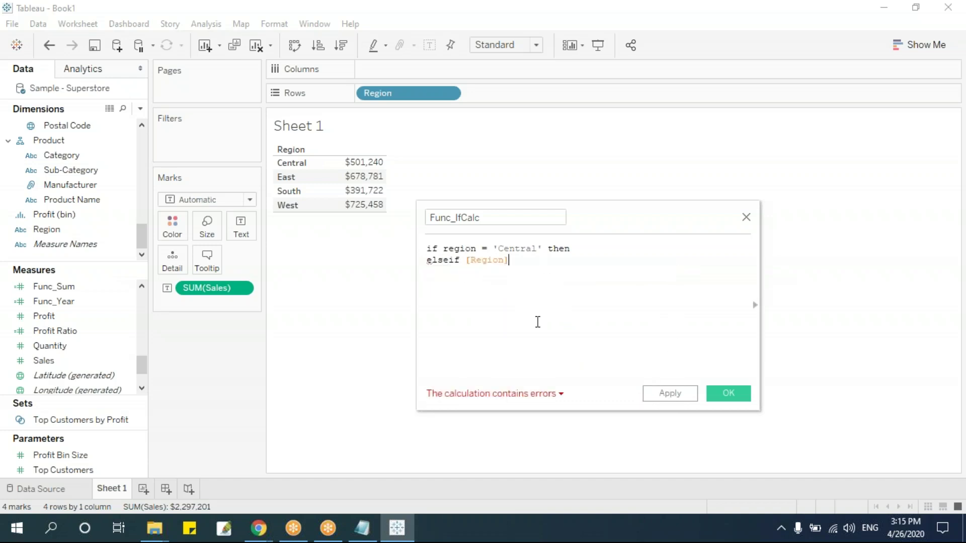
{"action": "type", "text": "='E"}
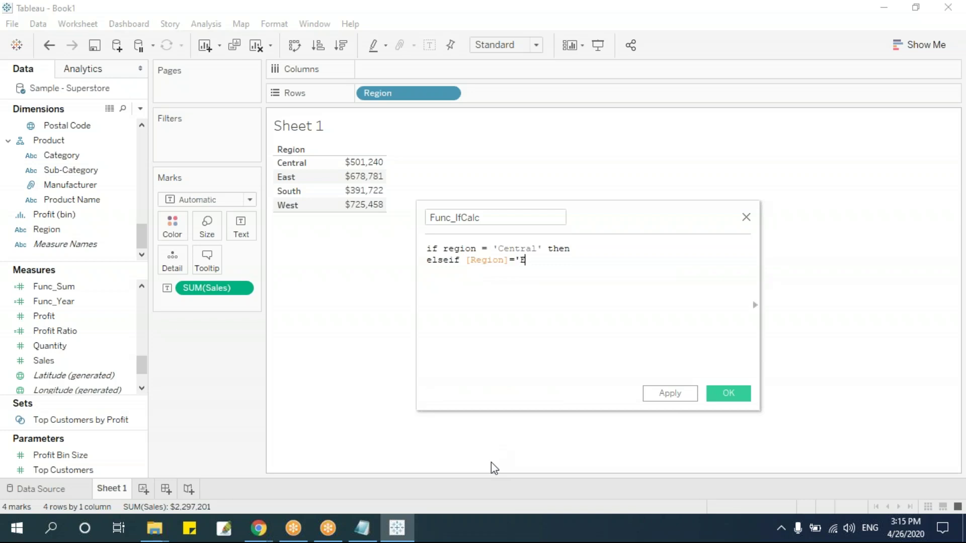
{"action": "type", "text": "ast' then"}
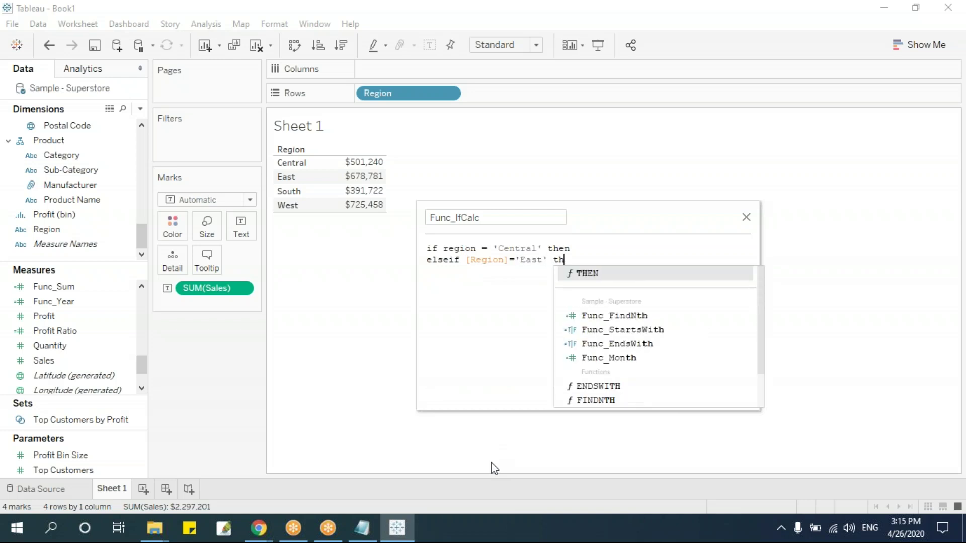
Step: Replace the plain region text in the Central condition with the [Region] field reference copied from the East branch
{"action": "left_click_drag", "start_coordinate": [465, 260], "coordinate": [511, 260]}
{"action": "key", "text": "ctrl+c"}
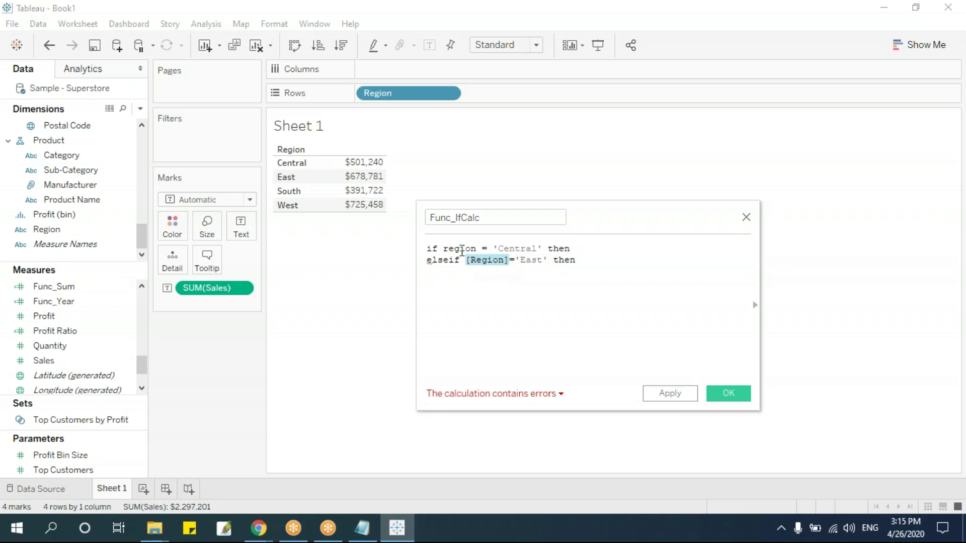
{"action": "double_click", "coordinate": [459, 248]}
{"action": "key", "text": "ctrl+v"}
{"action": "left_click", "coordinate": [463, 279]}
Step: Duplicate the East branch on the line below it and add the ELSE and end if lines
{"action": "left_click_drag", "start_coordinate": [428, 259], "coordinate": [584, 260]}
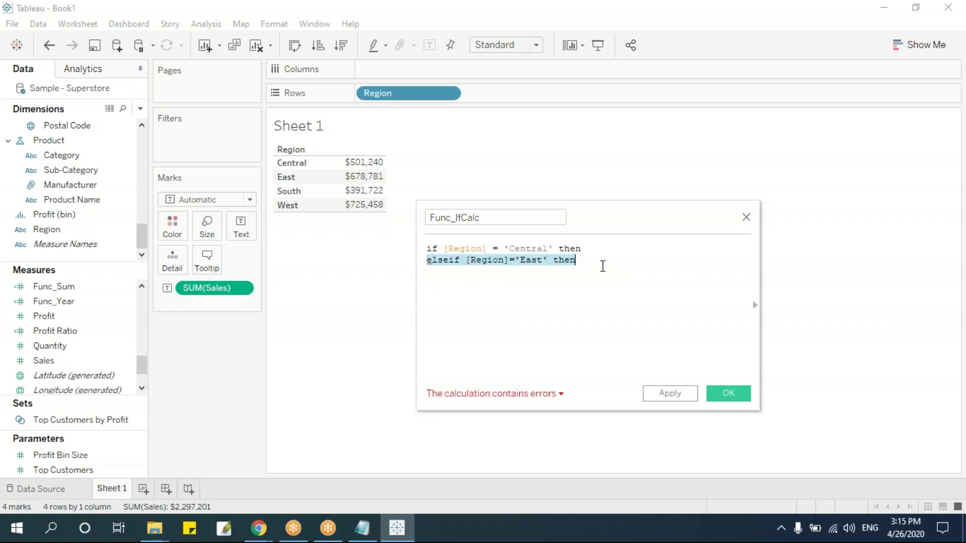
{"action": "key", "text": "ctrl+c"}
{"action": "left_click", "coordinate": [603, 266]}
{"action": "key", "text": "Return"}
{"action": "key", "text": "ctrl+v"}
{"action": "key", "text": "Return"}
{"action": "type", "text": "ELSE"}
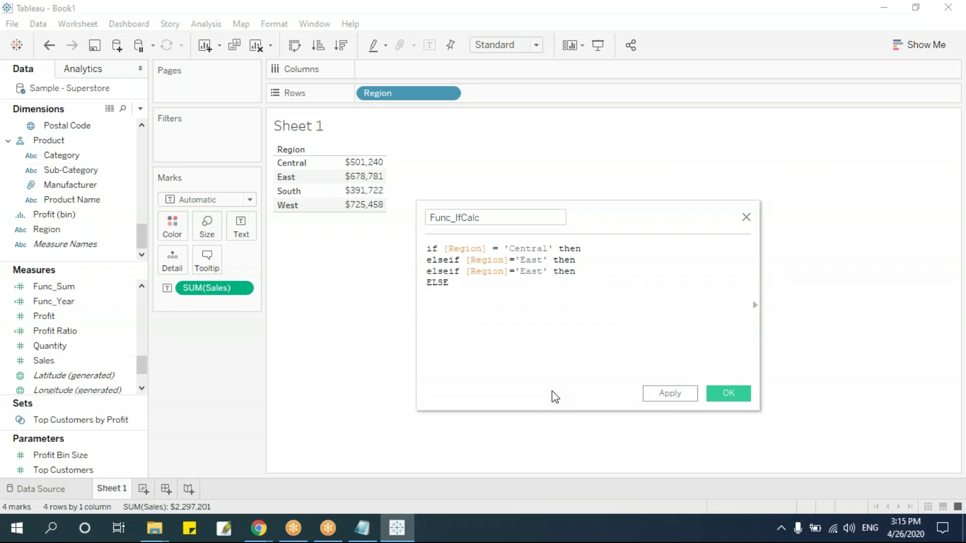
{"action": "key", "text": "Return"}
{"action": "type", "text": "end if"}
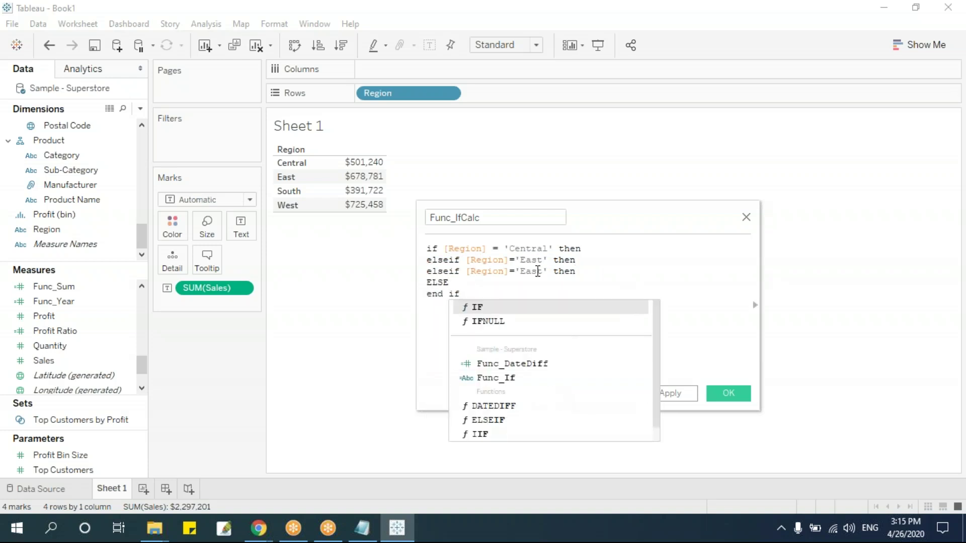
Step: Replace both elseif keywords with ELSEIF and change the region in the duplicated branch to 'South'
{"action": "left_click", "coordinate": [531, 248]}
{"action": "double_click", "coordinate": [429, 261]}
{"action": "type", "text": "e"}
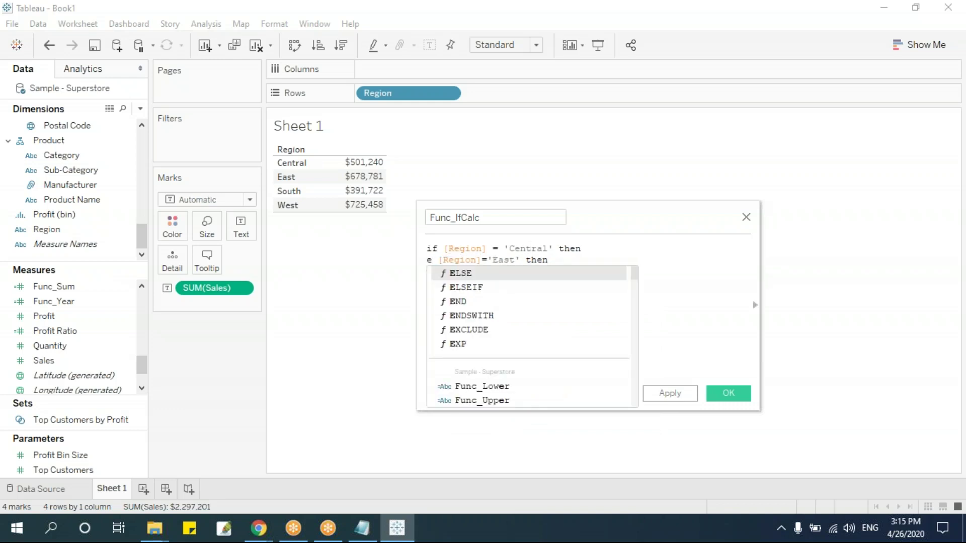
{"action": "key", "text": "Down"}
{"action": "key", "text": "Return"}
{"action": "double_click", "coordinate": [452, 260]}
{"action": "key", "text": "ctrl+c"}
{"action": "double_click", "coordinate": [445, 273]}
{"action": "key", "text": "ctrl+v"}
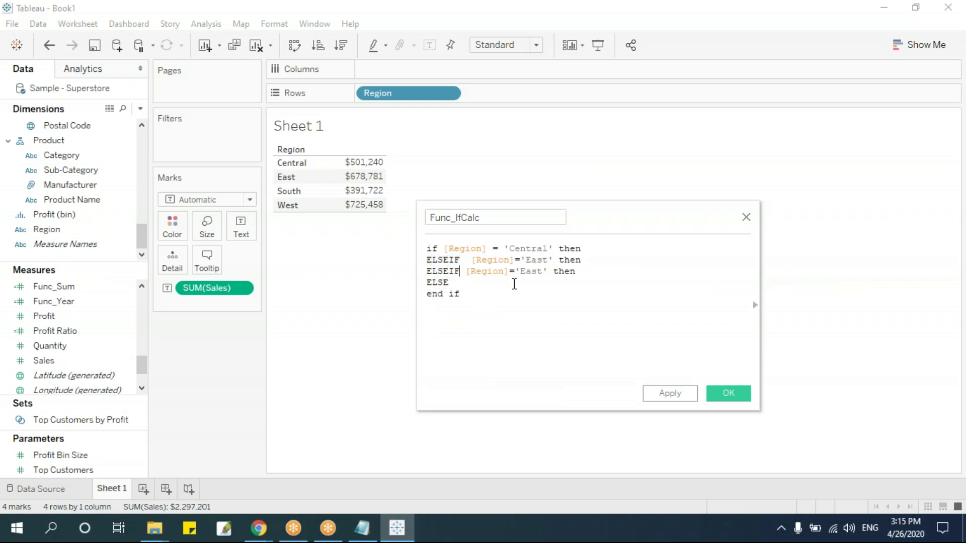
{"action": "double_click", "coordinate": [530, 272]}
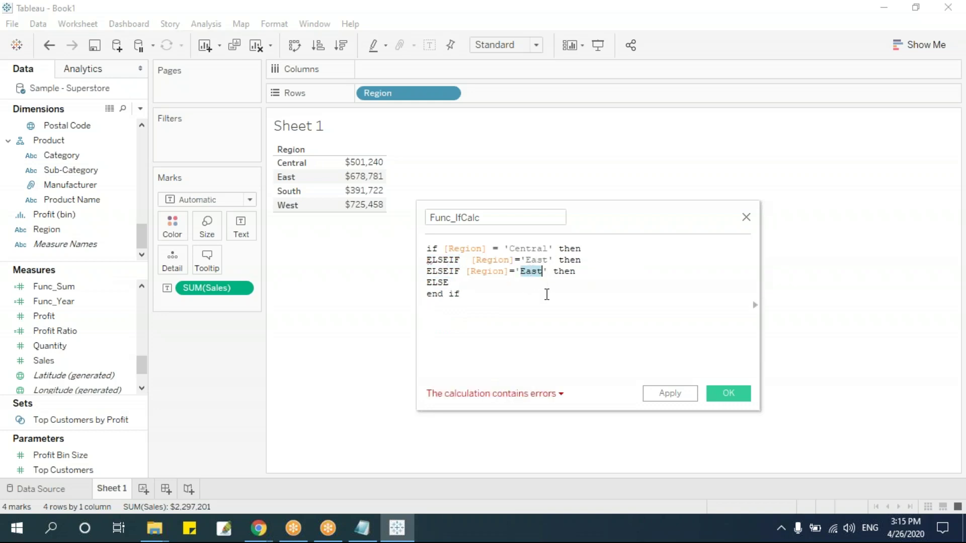
{"action": "type", "text": "South"}
Step: Insert SUM([Sales])*.1 as the result of the Central condition
{"action": "key", "text": "Return"}
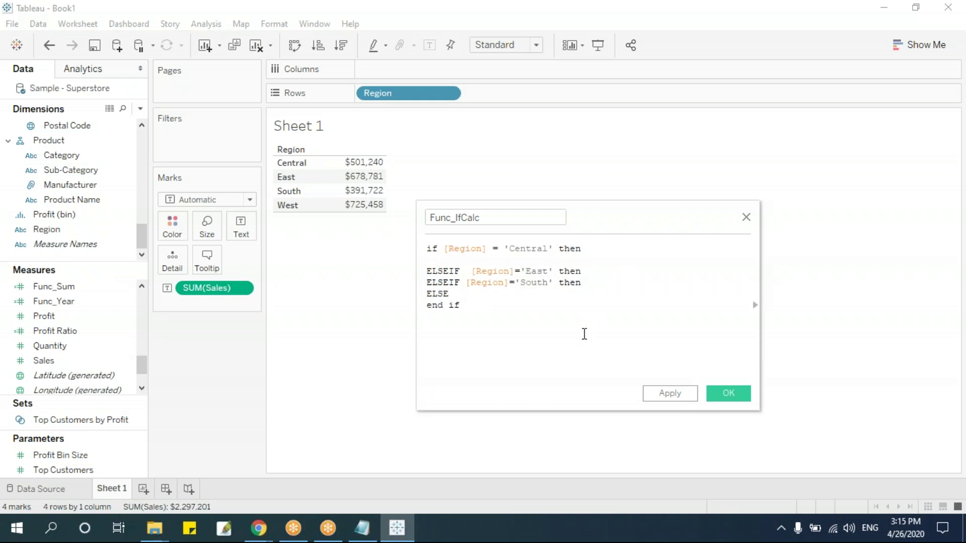
{"action": "type", "text": "sum"}
{"action": "key", "text": "Return"}
{"action": "type", "text": "sal)"}
{"action": "key", "text": "Return"}
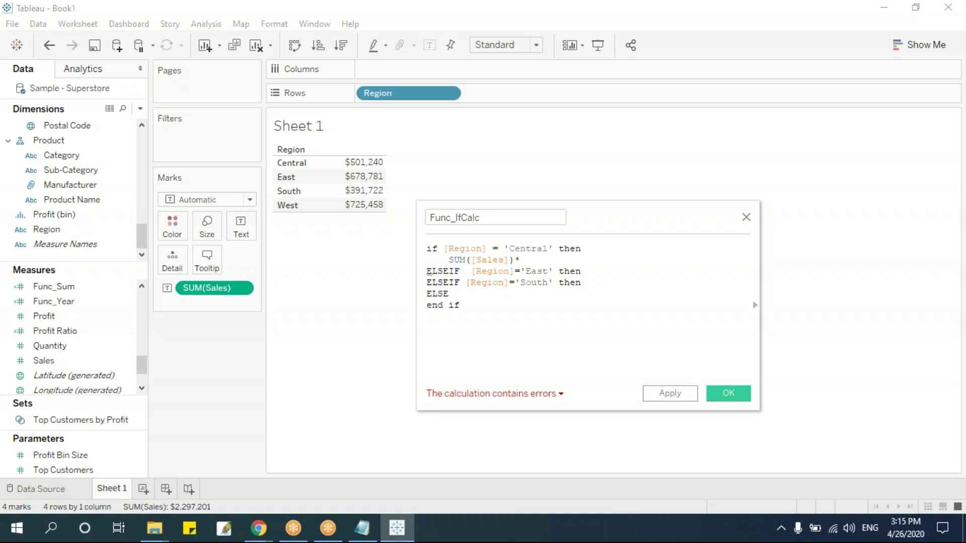
{"action": "type", "text": ".1"}
Step: Copy the Central result under the East branch and change it to SUM([Sales])*.2
{"action": "left_click_drag", "start_coordinate": [449, 260], "coordinate": [542, 261]}
{"action": "left_click", "coordinate": [624, 273]}
{"action": "key", "text": "Return"}
{"action": "key", "text": "Tab"}
{"action": "key", "text": "ctrl+v"}
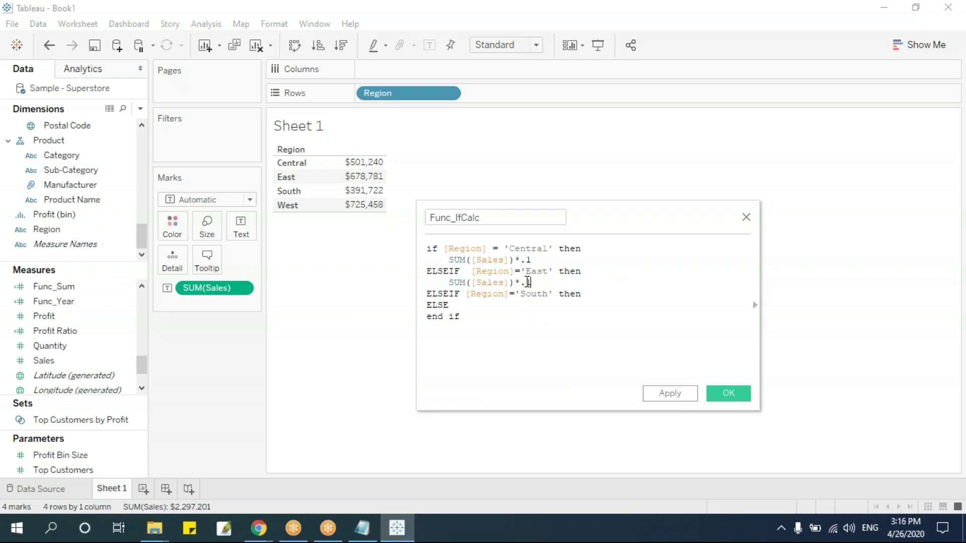
{"action": "double_click", "coordinate": [528, 282]}
Step: Paste the sales result under the South branch and change it to SUM([Sales])*.3
{"action": "left_click", "coordinate": [611, 301]}
{"action": "key", "text": "Return"}
{"action": "key", "text": "ctrl+v"}
{"action": "key", "text": "BackSpace"}
{"action": "type", "text": "3"}
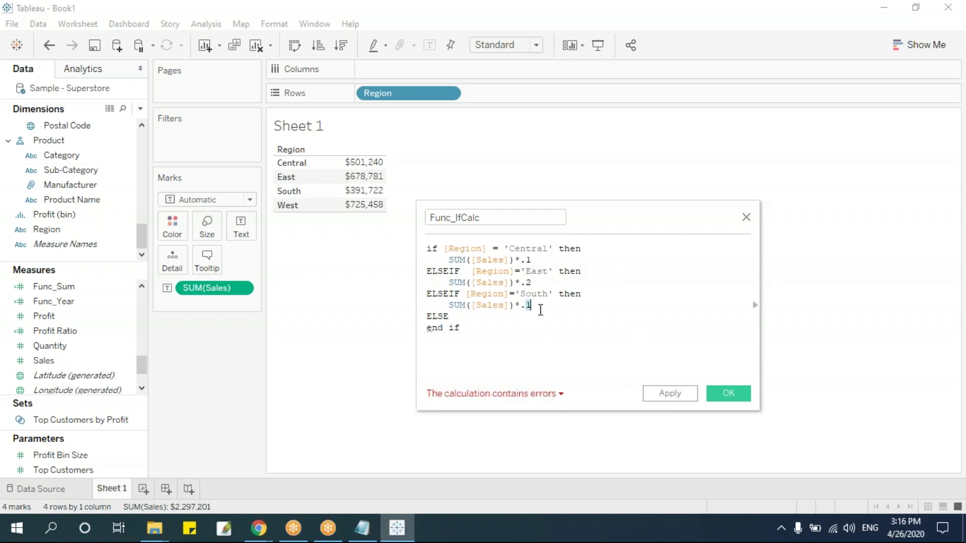
Step: Paste the sales result under ELSE and change it to SUM([Sales])*.4
{"action": "left_click", "coordinate": [550, 317]}
{"action": "key", "text": "Return"}
{"action": "key", "text": "ctrl+v"}
{"action": "key", "text": "BackSpace"}
{"action": "type", "text": "4"}
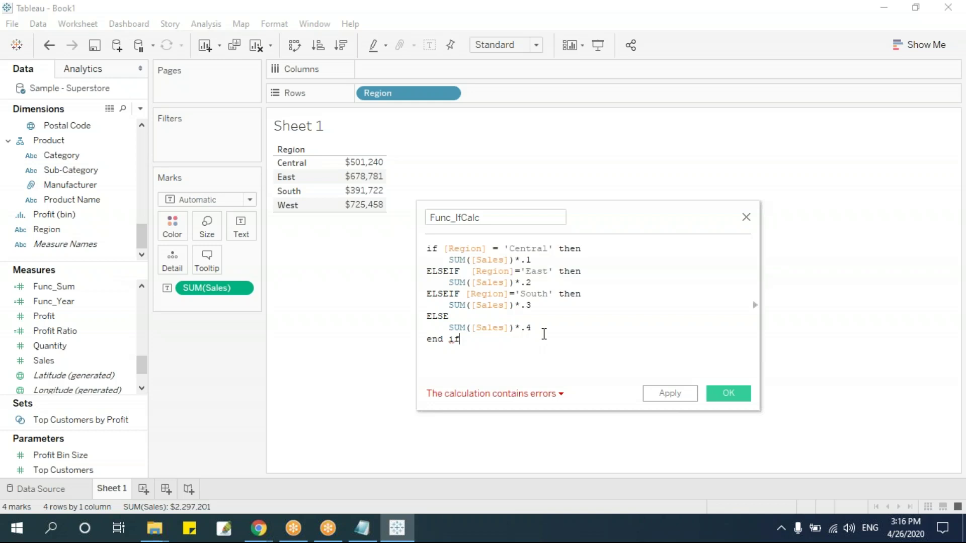
Step: Replace the closing end if of the formula with end
{"action": "left_click", "coordinate": [453, 260]}
{"action": "left_click_drag", "start_coordinate": [462, 259], "coordinate": [538, 258]}
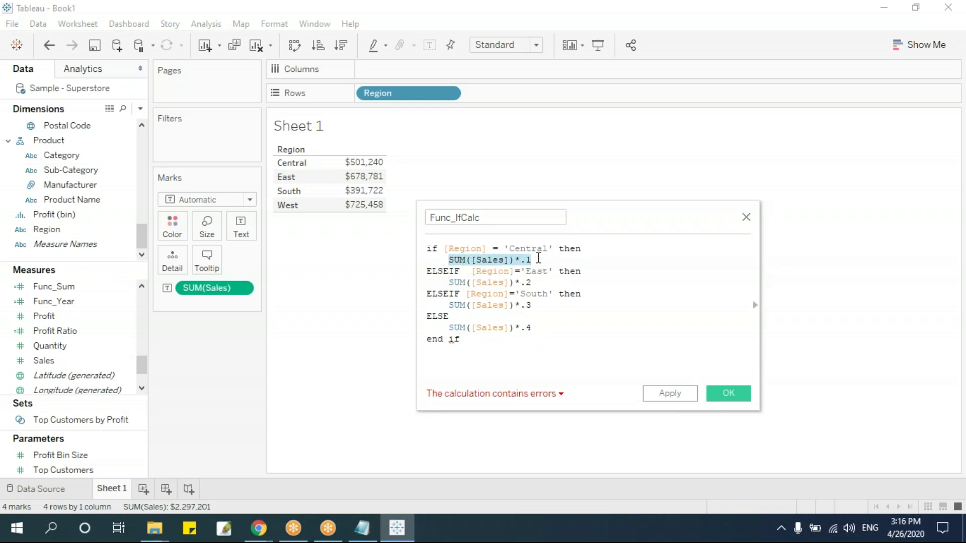
{"action": "left_click", "coordinate": [510, 283]}
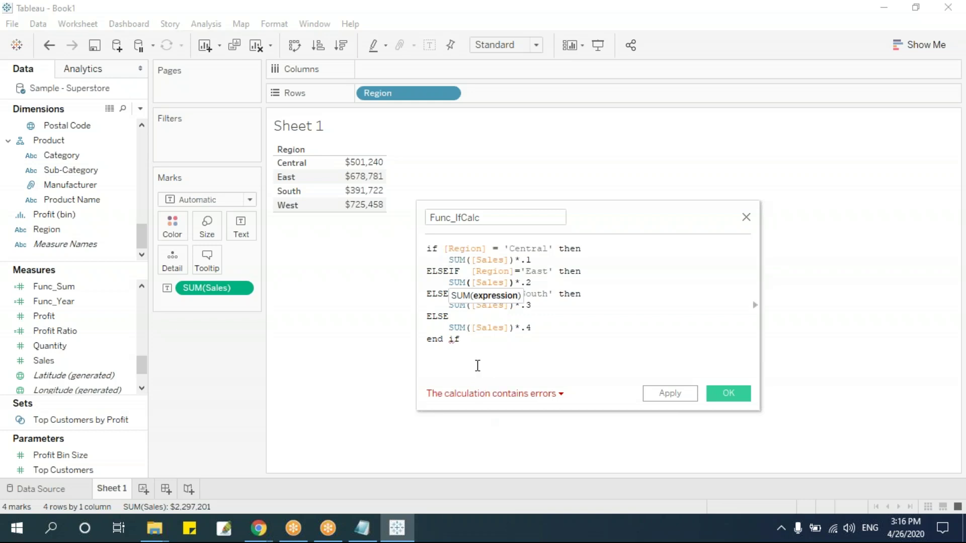
{"action": "left_click_drag", "start_coordinate": [467, 341], "coordinate": [427, 339]}
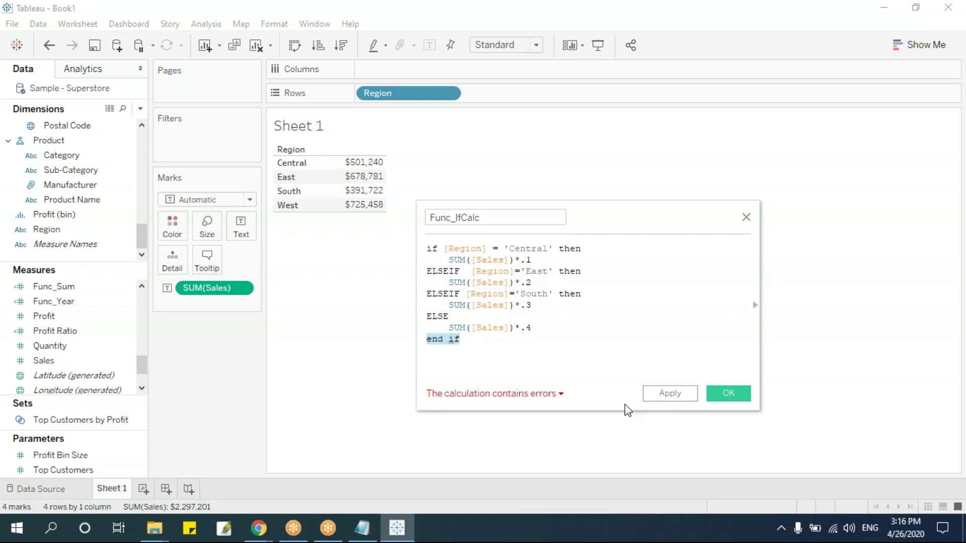
{"action": "key", "text": "BackSpace"}
{"action": "type", "text": "end"}
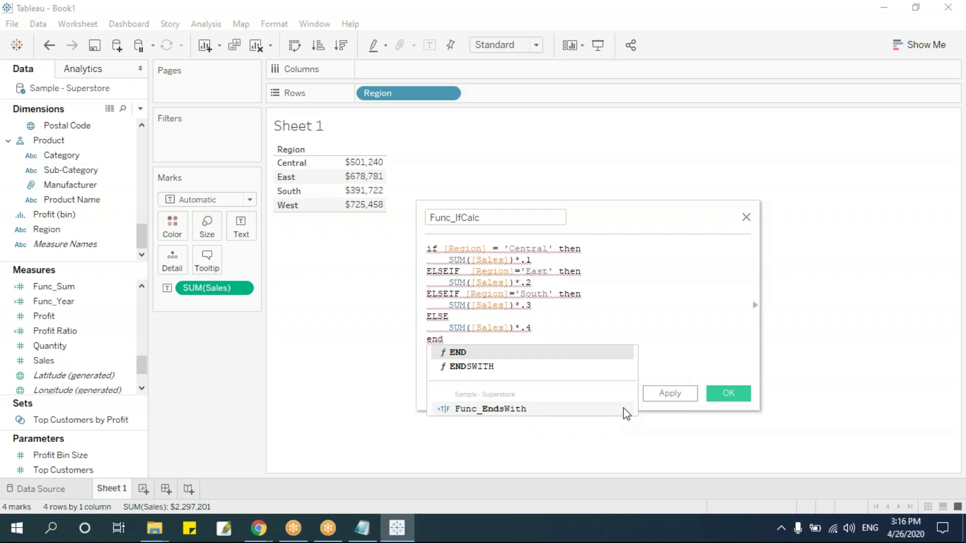
{"action": "left_click", "coordinate": [572, 316]}
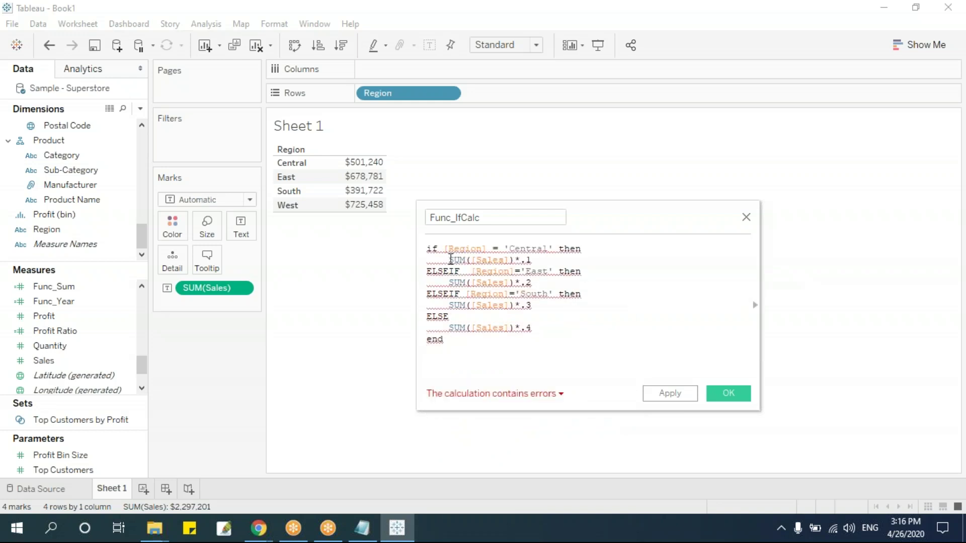
Step: Review the SUM expressions in the Func_IfCalc formula and close the calculation without saving it
{"action": "left_click_drag", "start_coordinate": [450, 259], "coordinate": [518, 260]}
{"action": "left_click", "coordinate": [519, 277]}
{"action": "double_click", "coordinate": [471, 260]}
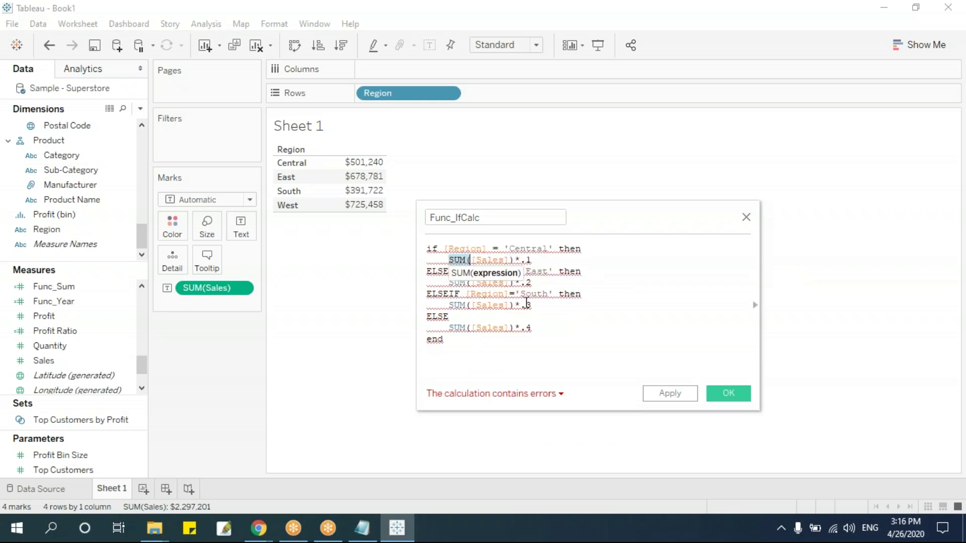
{"action": "left_click", "coordinate": [477, 346]}
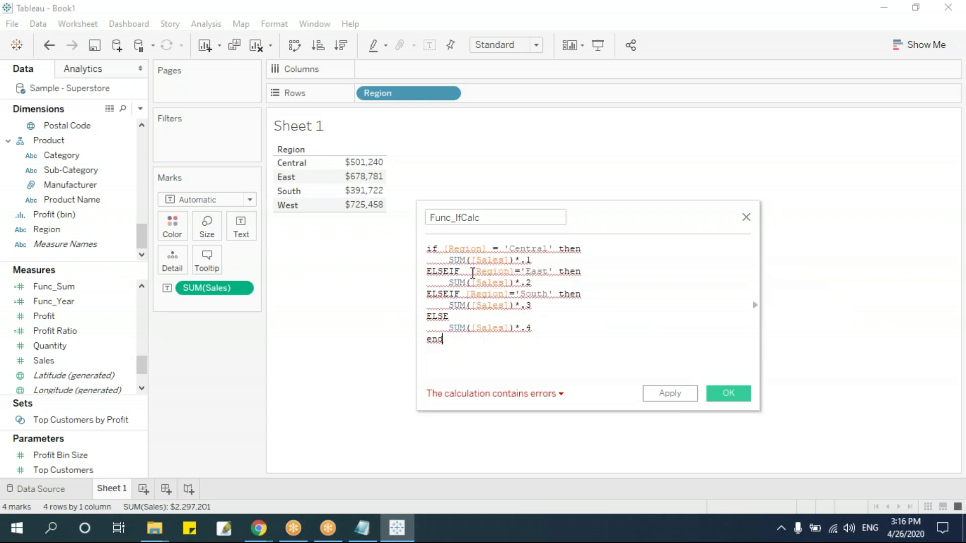
{"action": "left_click_drag", "start_coordinate": [456, 347], "coordinate": [412, 250]}
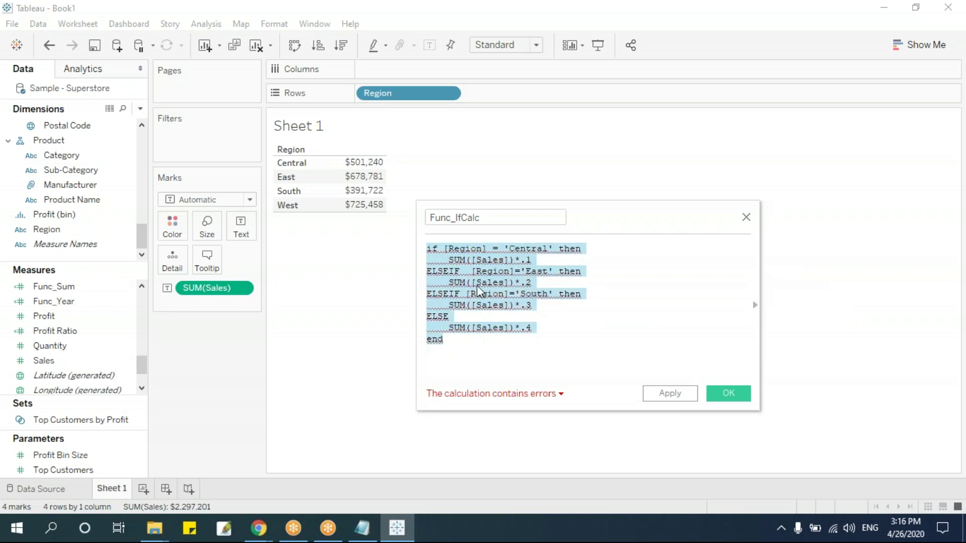
{"action": "left_click", "coordinate": [746, 217]}
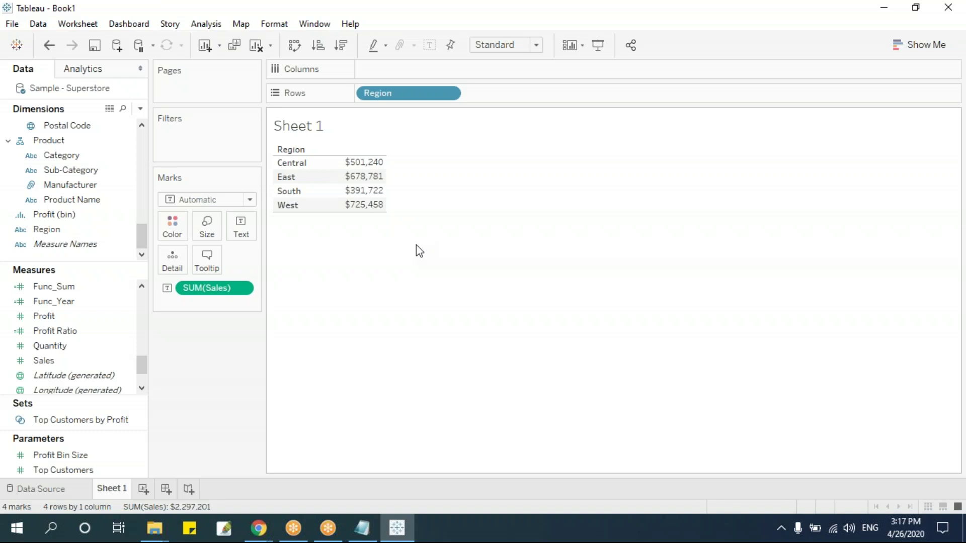
Step: Switch to the Tableau Functions notes in Notepad and examine the Case [Region] example with its when branches
{"action": "key", "text": "alt+Tab"}
{"action": "scroll", "coordinate": [326, 334], "scroll_direction": "down", "scroll_amount": 1}
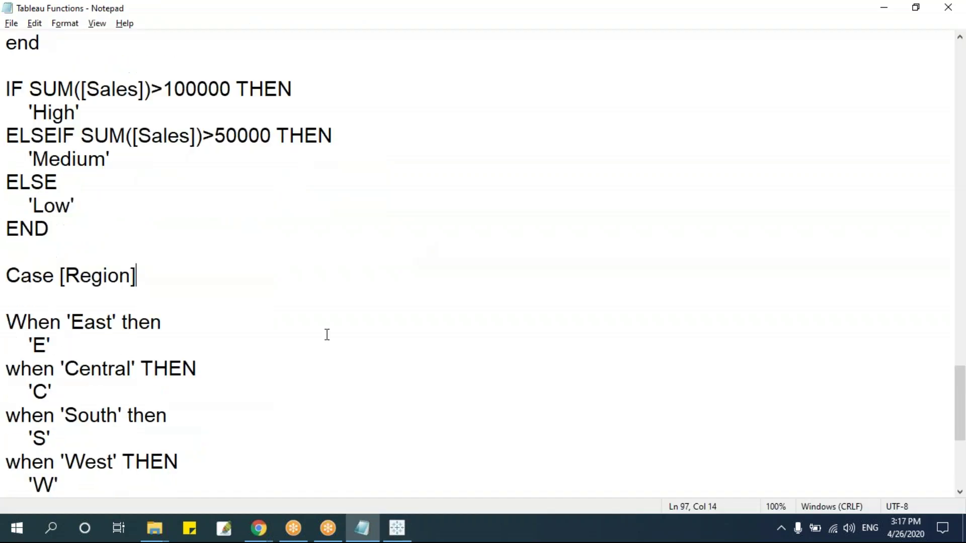
{"action": "scroll", "coordinate": [279, 324], "scroll_direction": "down", "scroll_amount": 1}
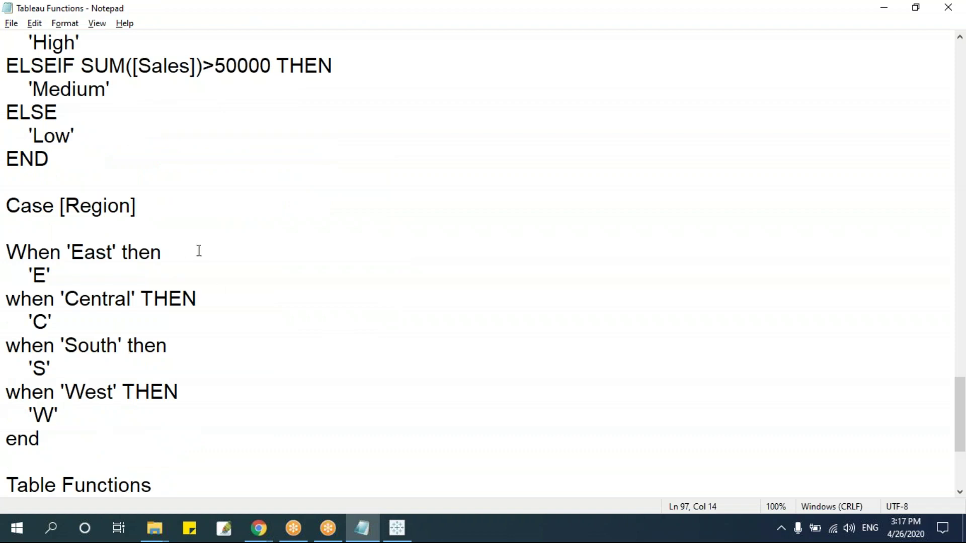
{"action": "left_click", "coordinate": [71, 252]}
{"action": "left_click_drag", "start_coordinate": [6, 205], "coordinate": [162, 205]}
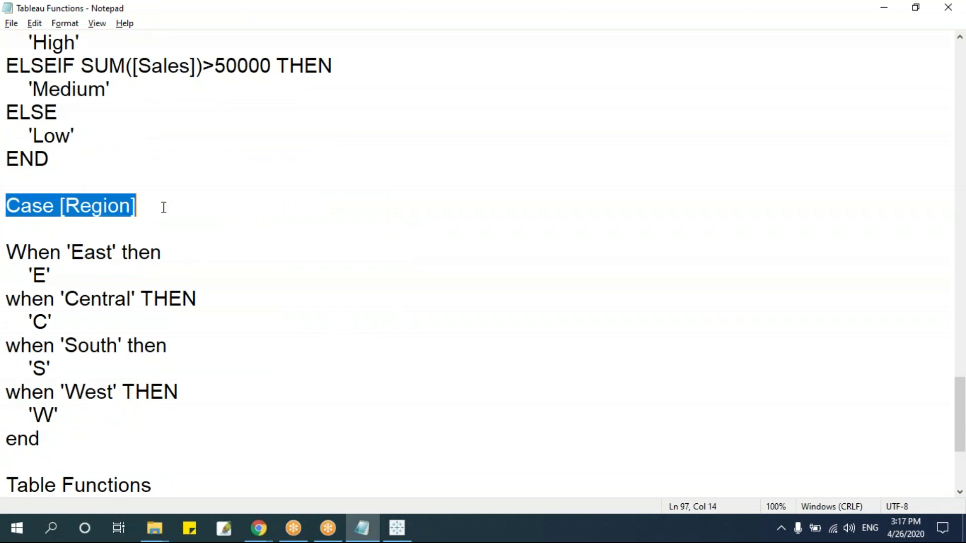
{"action": "left_click", "coordinate": [108, 252]}
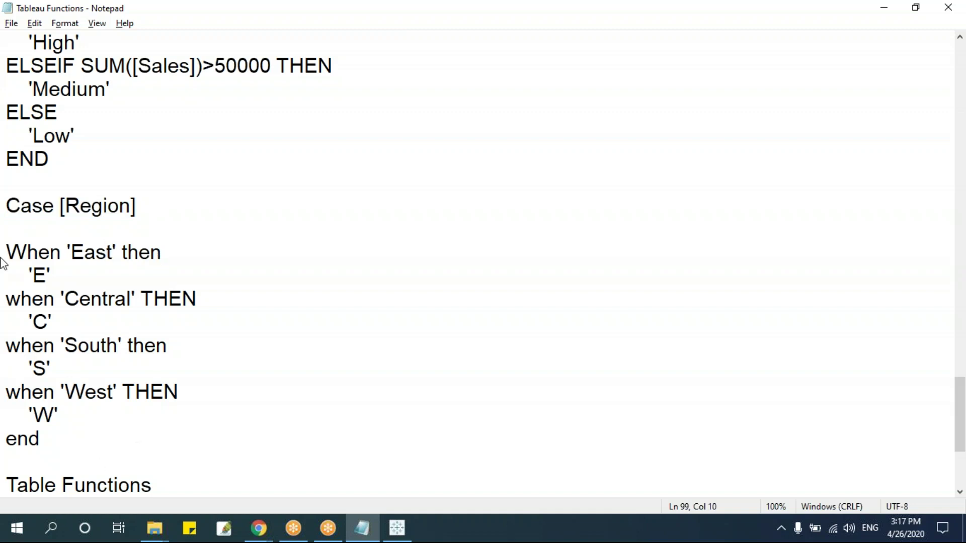
{"action": "left_click", "coordinate": [62, 209]}
{"action": "left_click_drag", "start_coordinate": [62, 209], "coordinate": [151, 207]}
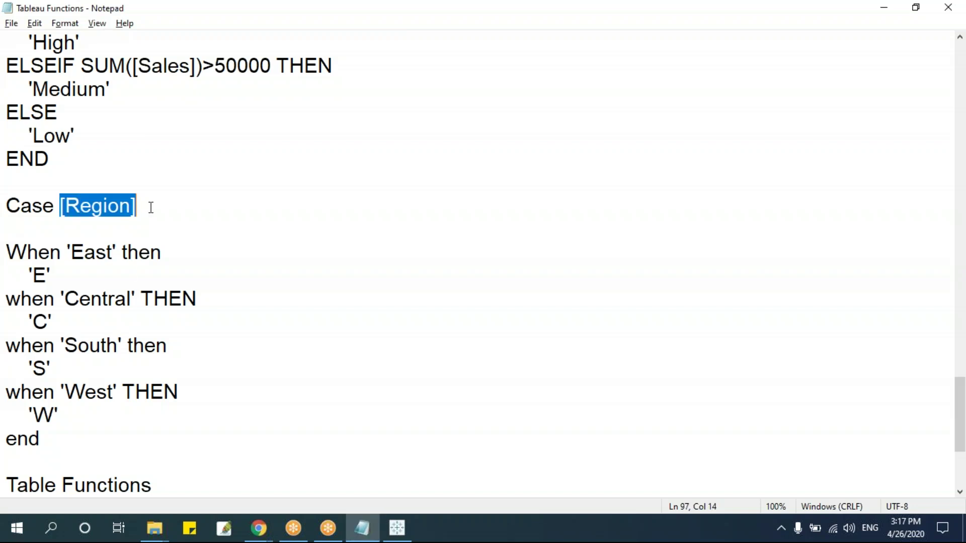
{"action": "left_click", "coordinate": [109, 233]}
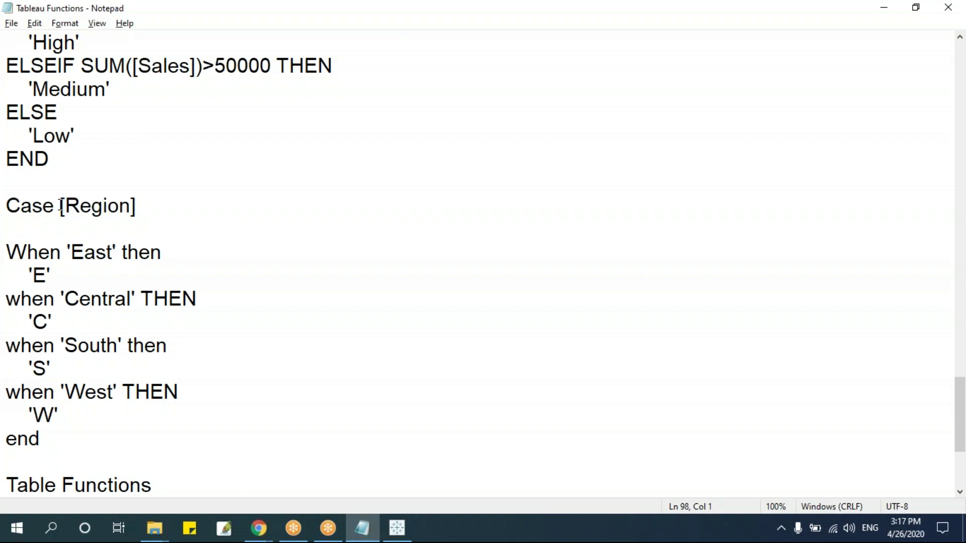
Step: Examine the [Region] expression of the Case example and compare it with the same example above the Sales IF block
{"action": "left_click_drag", "start_coordinate": [60, 206], "coordinate": [153, 205]}
{"action": "left_click", "coordinate": [153, 227]}
{"action": "left_click", "coordinate": [26, 252]}
{"action": "left_click_drag", "start_coordinate": [61, 206], "coordinate": [157, 207]}
{"action": "left_click", "coordinate": [163, 233]}
{"action": "scroll", "coordinate": [163, 233], "scroll_direction": "up", "scroll_amount": 2}
{"action": "left_click", "coordinate": [68, 196]}
{"action": "scroll", "coordinate": [119, 261], "scroll_direction": "up", "scroll_amount": 3}
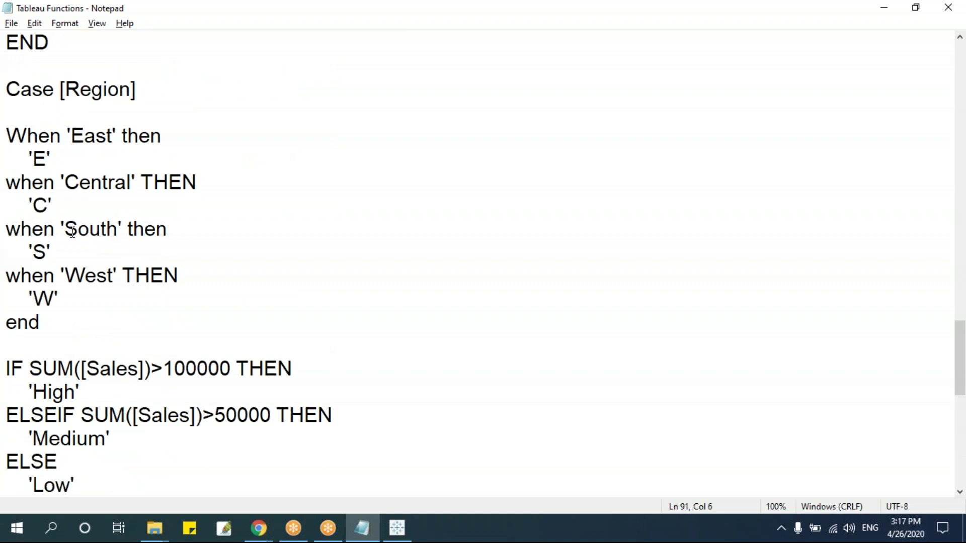
{"action": "scroll", "coordinate": [72, 232], "scroll_direction": "down", "scroll_amount": 5}
{"action": "left_click", "coordinate": [43, 254]}
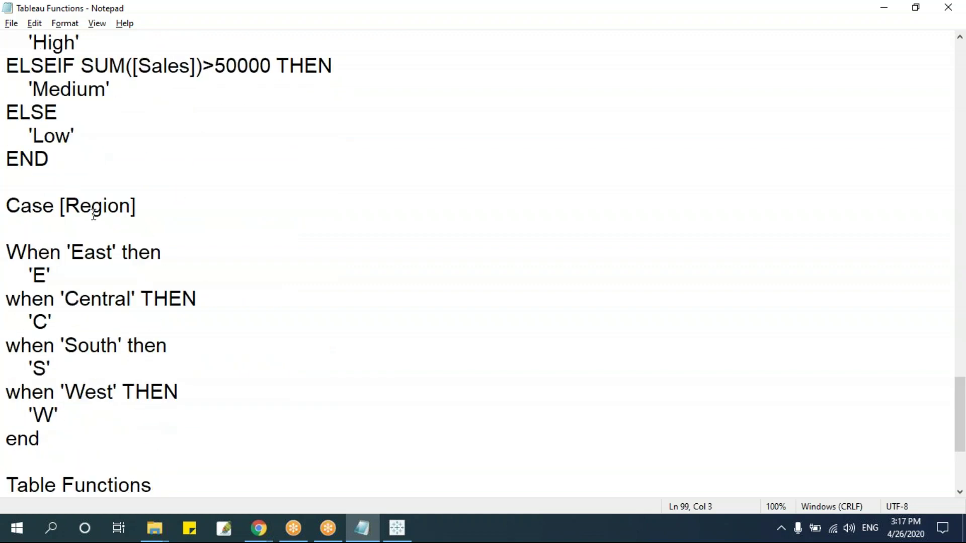
Step: Examine the Case keyword, its [Region] field and the when branches for East, Central and South in the notes
{"action": "left_click", "coordinate": [49, 276]}
{"action": "left_click", "coordinate": [101, 344]}
{"action": "left_click_drag", "start_coordinate": [7, 206], "coordinate": [54, 206]}
{"action": "left_click", "coordinate": [71, 271]}
{"action": "left_click", "coordinate": [12, 206]}
{"action": "left_click_drag", "start_coordinate": [60, 205], "coordinate": [163, 203]}
{"action": "left_click", "coordinate": [73, 273]}
{"action": "left_click", "coordinate": [98, 251]}
{"action": "left_click", "coordinate": [44, 274]}
{"action": "left_click", "coordinate": [33, 300]}
{"action": "left_click", "coordinate": [101, 299]}
{"action": "left_click", "coordinate": [61, 319]}
{"action": "left_click", "coordinate": [43, 345]}
Step: Copy the complete Case [Region] block from the notes and paste it into a new calculated field in Tableau
{"action": "left_click_drag", "start_coordinate": [5, 205], "coordinate": [74, 439]}
{"action": "key", "text": "ctrl+c"}
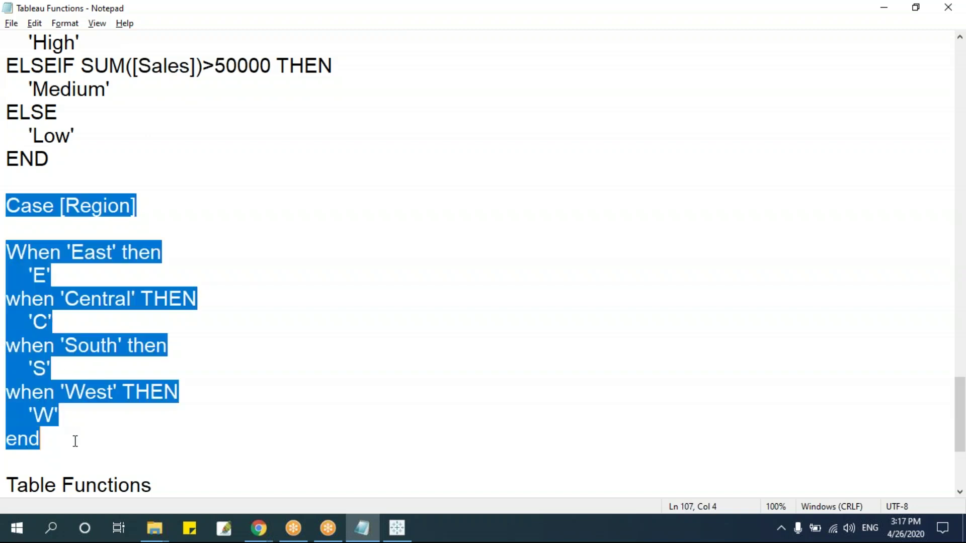
{"action": "key", "text": "alt+Tab"}
{"action": "left_click", "coordinate": [141, 110]}
{"action": "left_click", "coordinate": [134, 124]}
{"action": "left_click", "coordinate": [481, 267]}
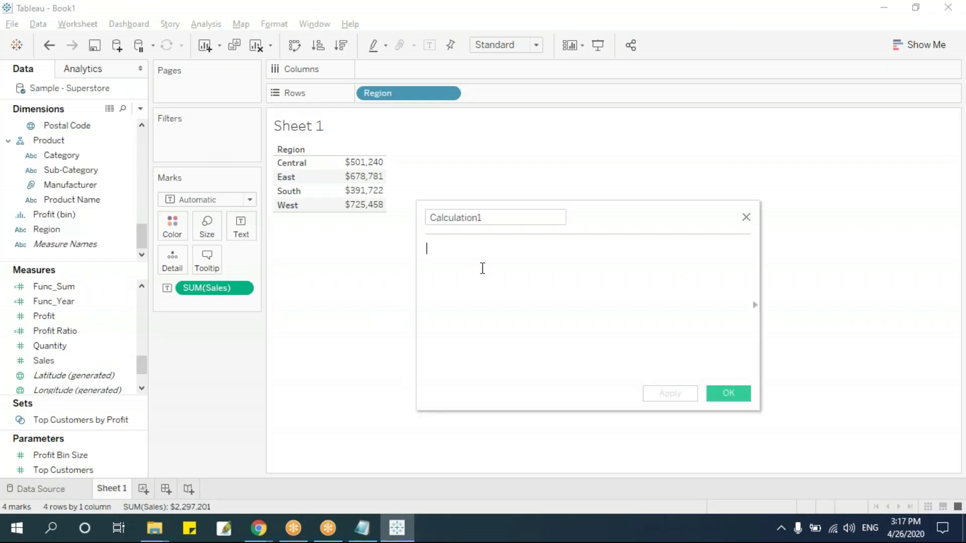
{"action": "key", "text": "ctrl+v"}
{"action": "left_click", "coordinate": [509, 323]}
Step: Name the calculation Func_Case, review its [Region] field and when branches, and save it
{"action": "left_click", "coordinate": [509, 218]}
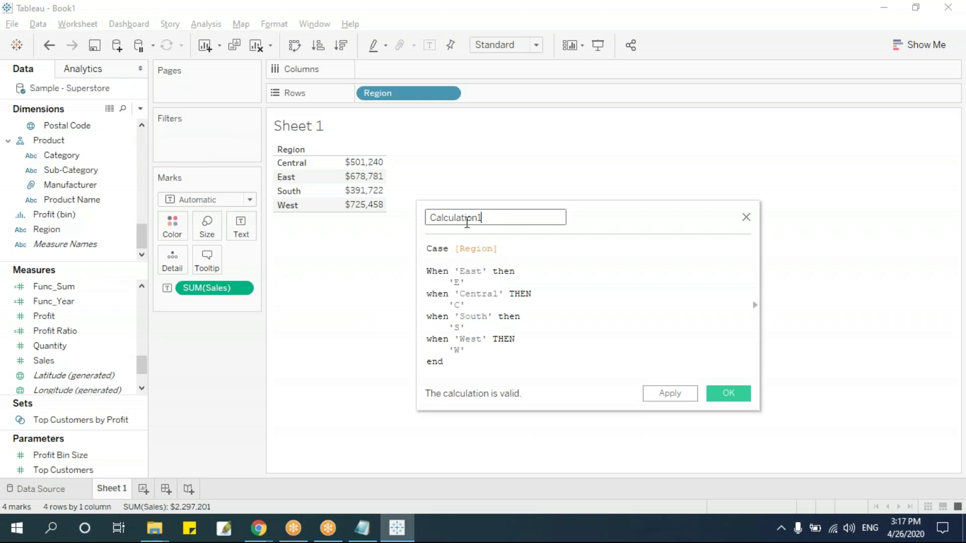
{"action": "type", "text": "Func_Cas"}
{"action": "left_click", "coordinate": [526, 266]}
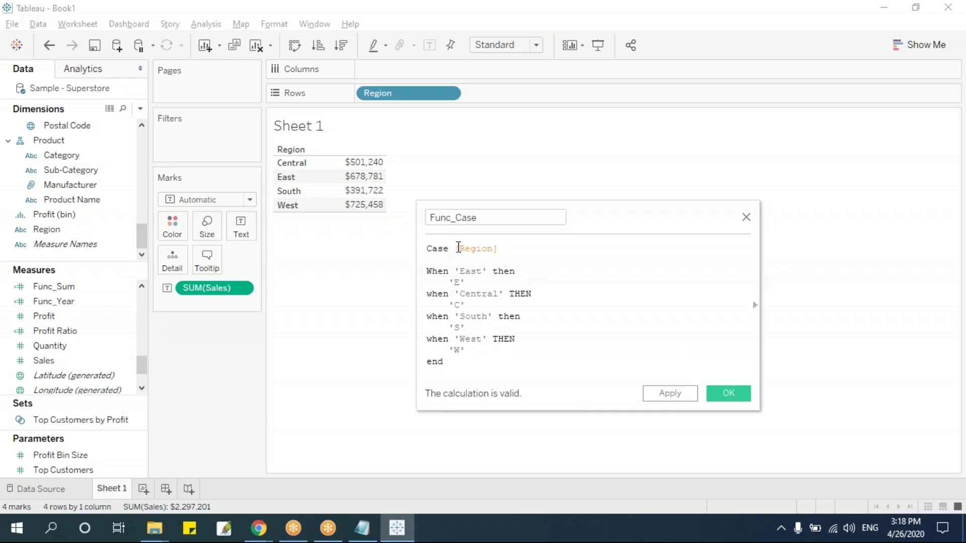
{"action": "left_click_drag", "start_coordinate": [459, 248], "coordinate": [520, 247]}
{"action": "left_click", "coordinate": [519, 255]}
{"action": "left_click", "coordinate": [471, 248]}
{"action": "left_click", "coordinate": [467, 304]}
{"action": "left_click", "coordinate": [467, 351]}
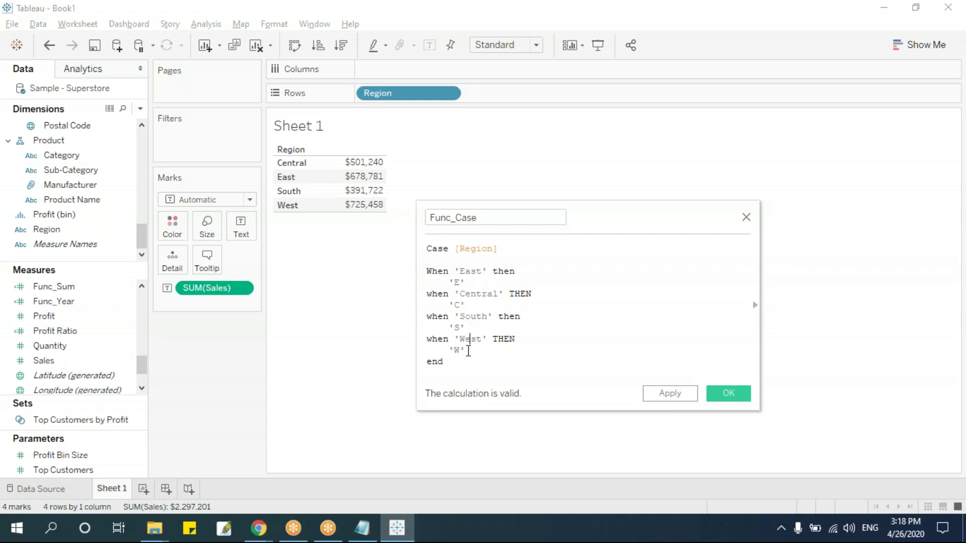
{"action": "left_click", "coordinate": [730, 395]}
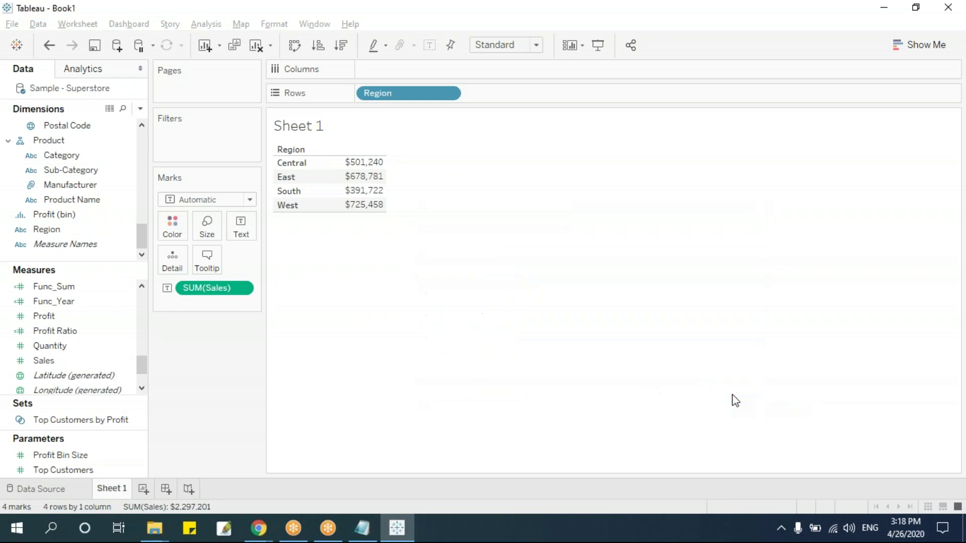
Step: Add Func_Case to the rows after Region and open its calculation for editing
{"action": "left_click_drag", "start_coordinate": [91, 126], "coordinate": [359, 202]}
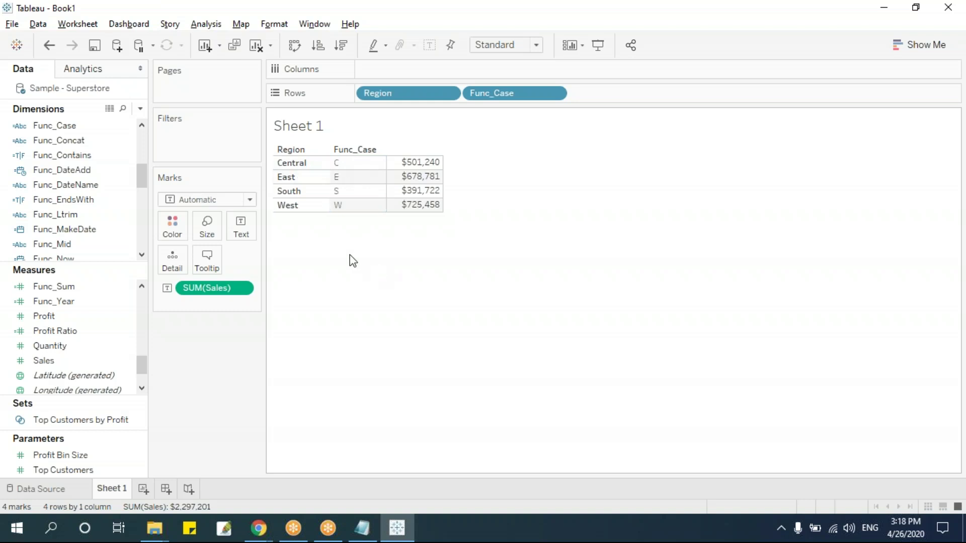
{"action": "right_click", "coordinate": [96, 127]}
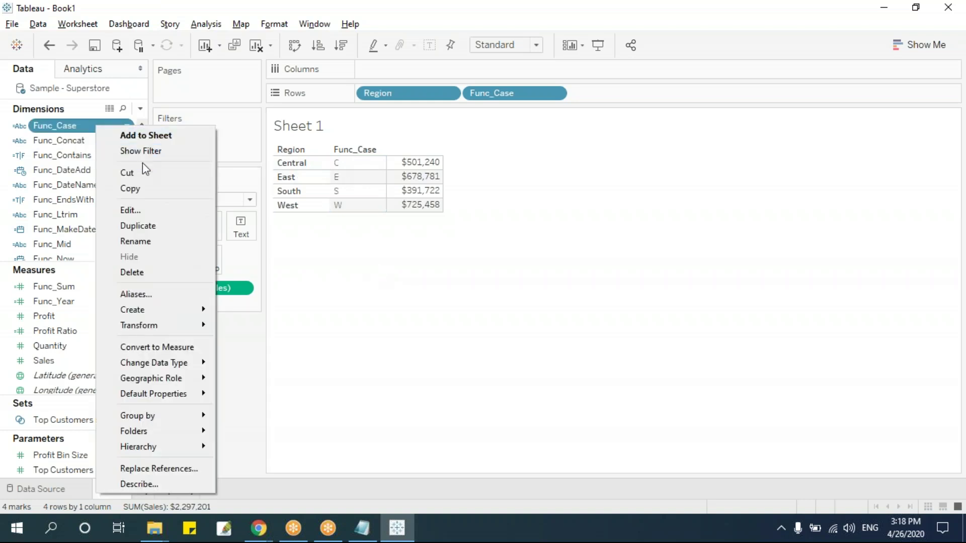
{"action": "left_click", "coordinate": [151, 212]}
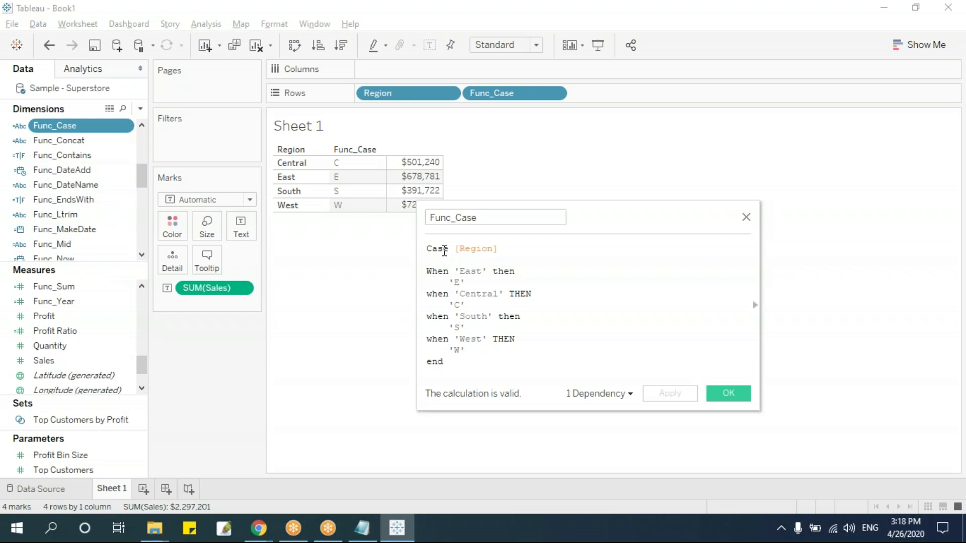
Step: Examine how the [Region] field in the Func_Case formula is matched against the Central and West branches
{"action": "left_click_drag", "start_coordinate": [456, 249], "coordinate": [530, 248]}
{"action": "left_click", "coordinate": [491, 248]}
{"action": "left_click", "coordinate": [465, 293]}
{"action": "left_click", "coordinate": [470, 305]}
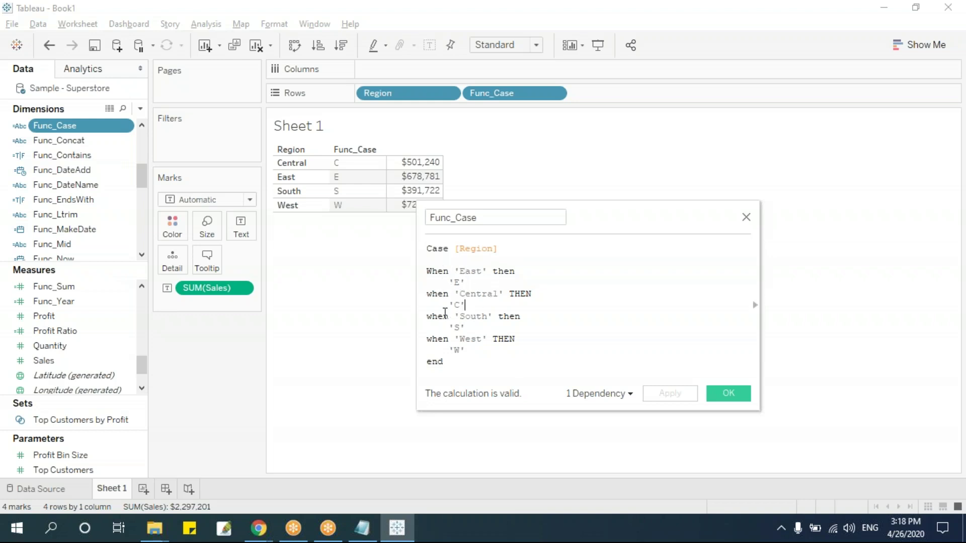
{"action": "left_click", "coordinate": [464, 339]}
{"action": "left_click_drag", "start_coordinate": [455, 248], "coordinate": [504, 250]}
{"action": "left_click", "coordinate": [461, 248]}
{"action": "left_click_drag", "start_coordinate": [455, 248], "coordinate": [535, 248]}
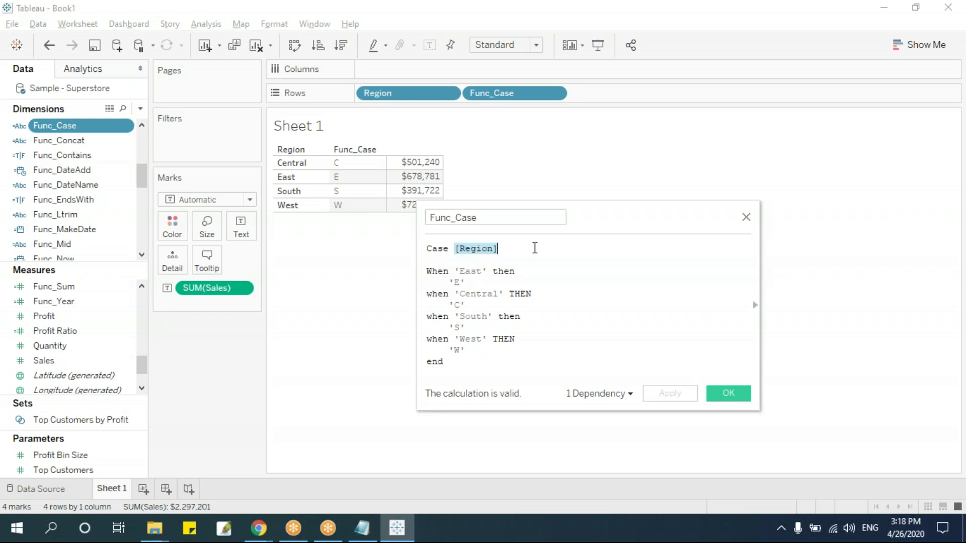
Step: Examine the 'E' result, the Case keyword and the full when-to-end block, and close the Func_Case calculation unchanged
{"action": "double_click", "coordinate": [466, 283]}
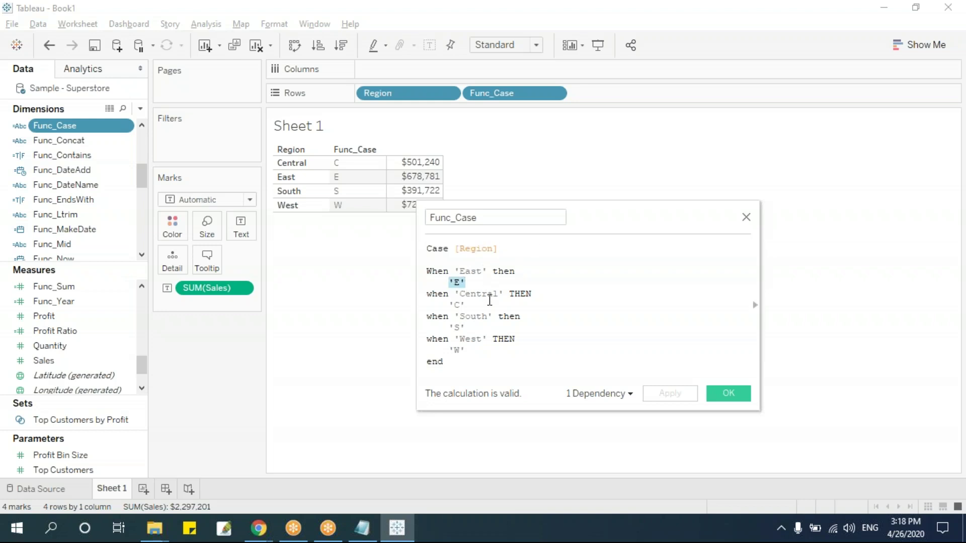
{"action": "left_click", "coordinate": [468, 263]}
{"action": "left_click", "coordinate": [532, 251]}
{"action": "double_click", "coordinate": [456, 284]}
{"action": "left_click", "coordinate": [485, 284]}
{"action": "double_click", "coordinate": [455, 282]}
{"action": "left_click", "coordinate": [463, 302]}
{"action": "left_click", "coordinate": [444, 258]}
{"action": "double_click", "coordinate": [439, 248]}
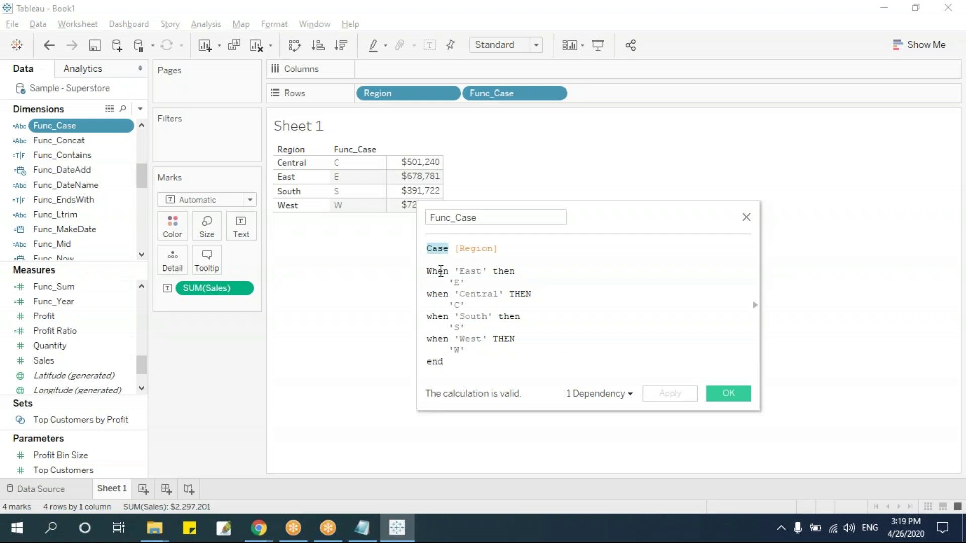
{"action": "left_click", "coordinate": [429, 272]}
{"action": "left_click_drag", "start_coordinate": [428, 272], "coordinate": [475, 360]}
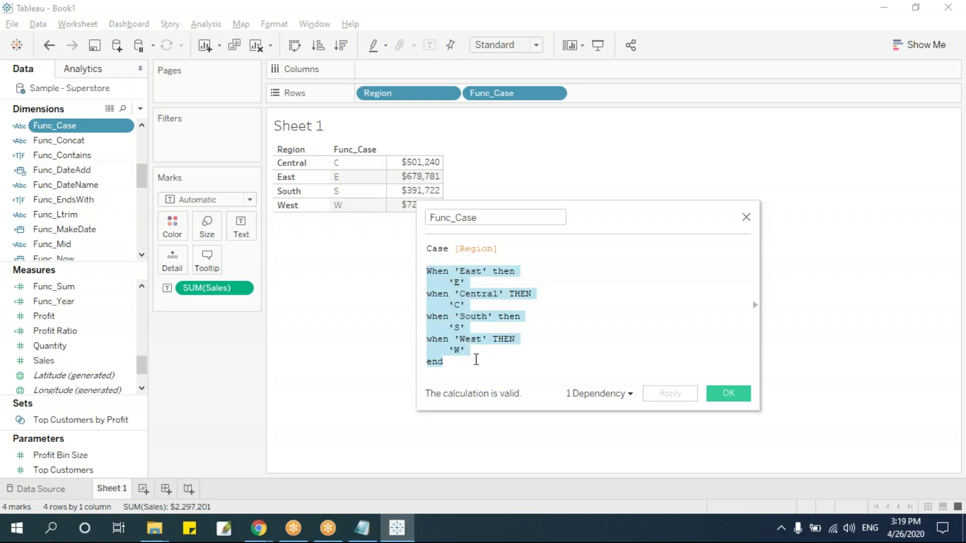
{"action": "left_click", "coordinate": [565, 298]}
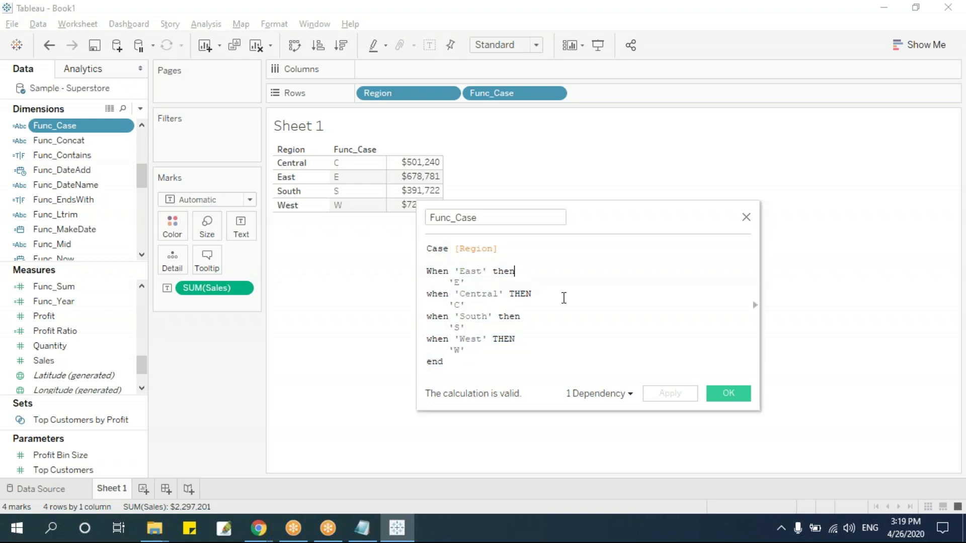
{"action": "left_click", "coordinate": [739, 397]}
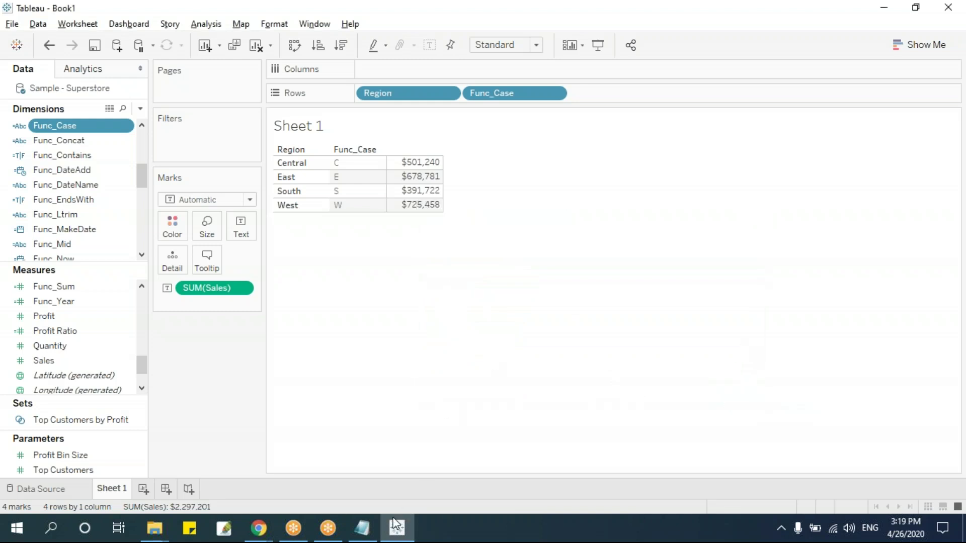
Step: Switch to the Tableau Functions notes in Notepad and examine the Table Functions and Cond_Form formulas below the Case example
{"action": "left_click", "coordinate": [362, 528]}
{"action": "left_click", "coordinate": [277, 361]}
{"action": "scroll", "coordinate": [276, 360], "scroll_direction": "down", "scroll_amount": 2}
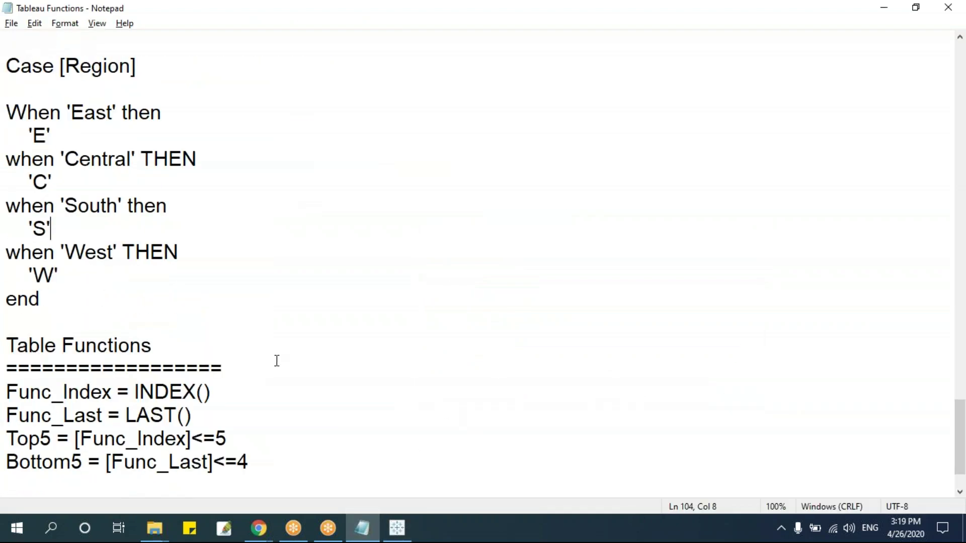
{"action": "scroll", "coordinate": [291, 345], "scroll_direction": "up", "scroll_amount": 2}
{"action": "scroll", "coordinate": [290, 346], "scroll_direction": "up", "scroll_amount": 1}
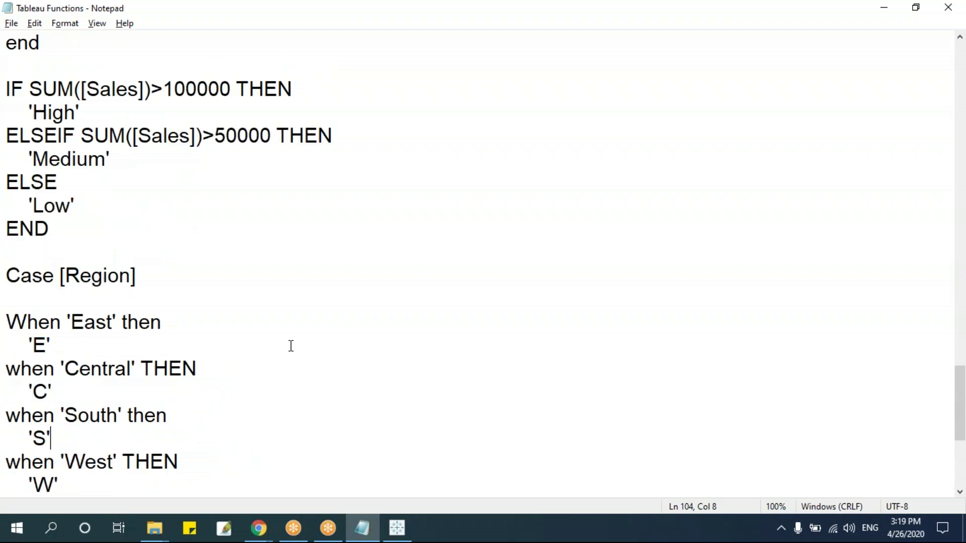
{"action": "scroll", "coordinate": [291, 346], "scroll_direction": "down", "scroll_amount": 4}
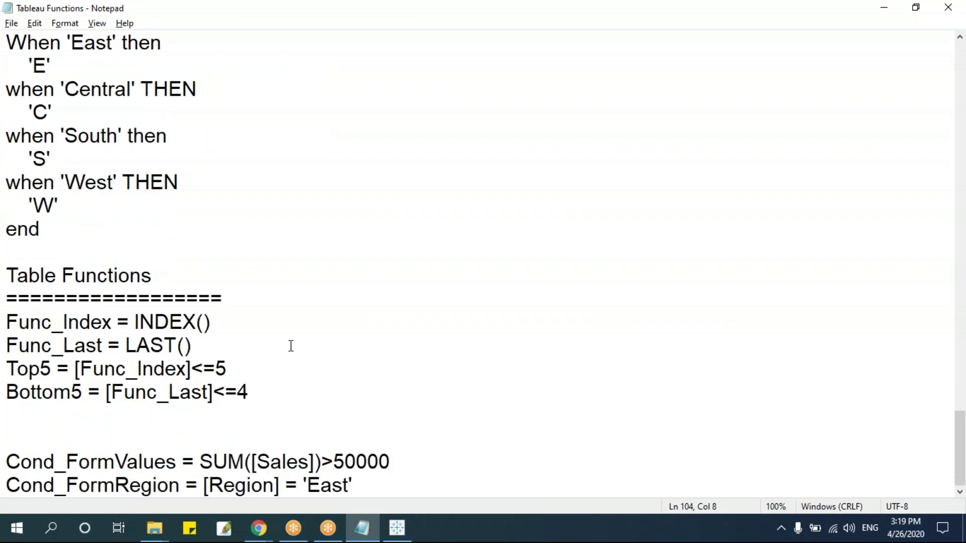
{"action": "left_click_drag", "start_coordinate": [6, 275], "coordinate": [358, 478]}
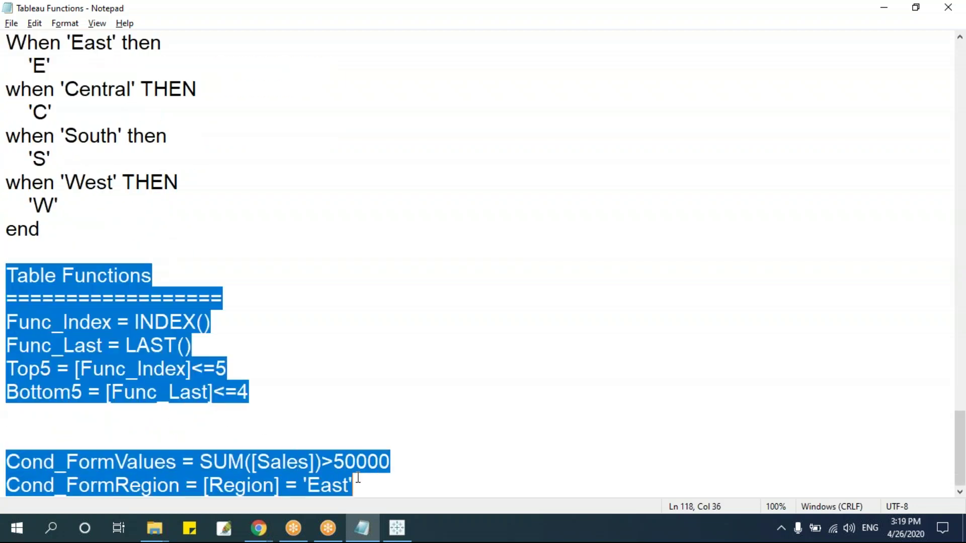
{"action": "left_click", "coordinate": [313, 327]}
Step: Review the Case [Region] example and the remaining Table Functions section of the notes once more
{"action": "scroll", "coordinate": [324, 362], "scroll_direction": "up", "scroll_amount": 3}
{"action": "scroll", "coordinate": [324, 362], "scroll_direction": "down", "scroll_amount": 2}
{"action": "scroll", "coordinate": [324, 365], "scroll_direction": "down", "scroll_amount": 1}
{"action": "scroll", "coordinate": [324, 364], "scroll_direction": "up", "scroll_amount": 3}
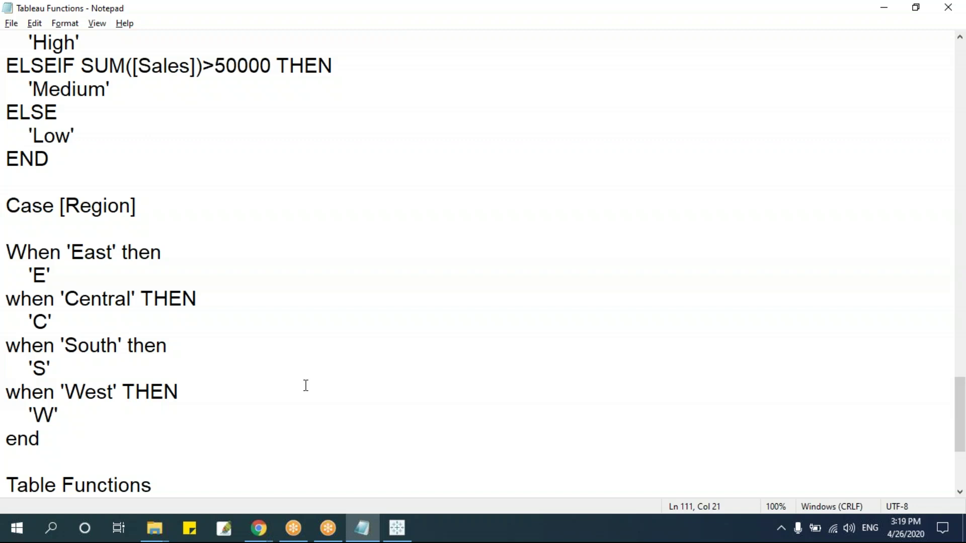
{"action": "scroll", "coordinate": [301, 385], "scroll_direction": "down", "scroll_amount": 3}
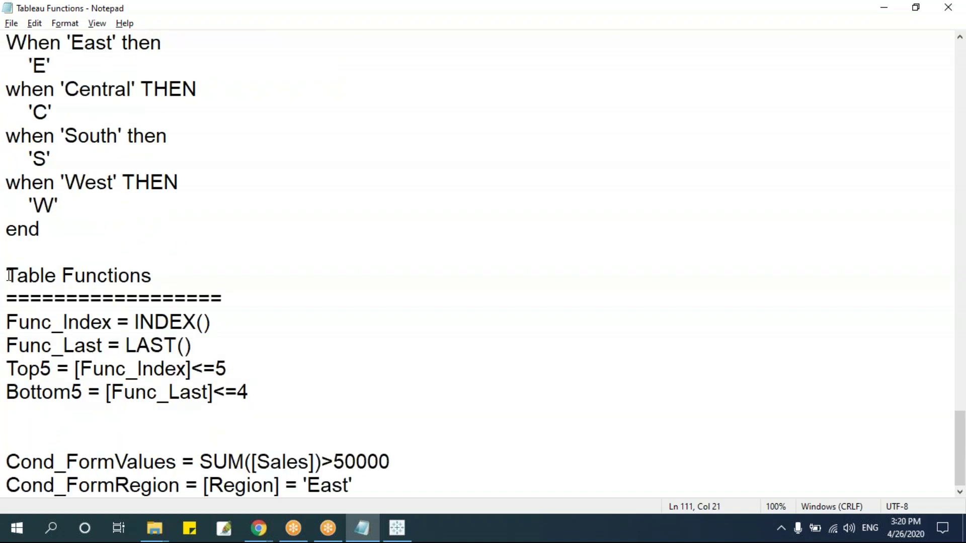
{"action": "left_click_drag", "start_coordinate": [9, 275], "coordinate": [383, 492]}
{"action": "left_click", "coordinate": [284, 361]}
{"action": "scroll", "coordinate": [286, 362], "scroll_direction": "up", "scroll_amount": 1}
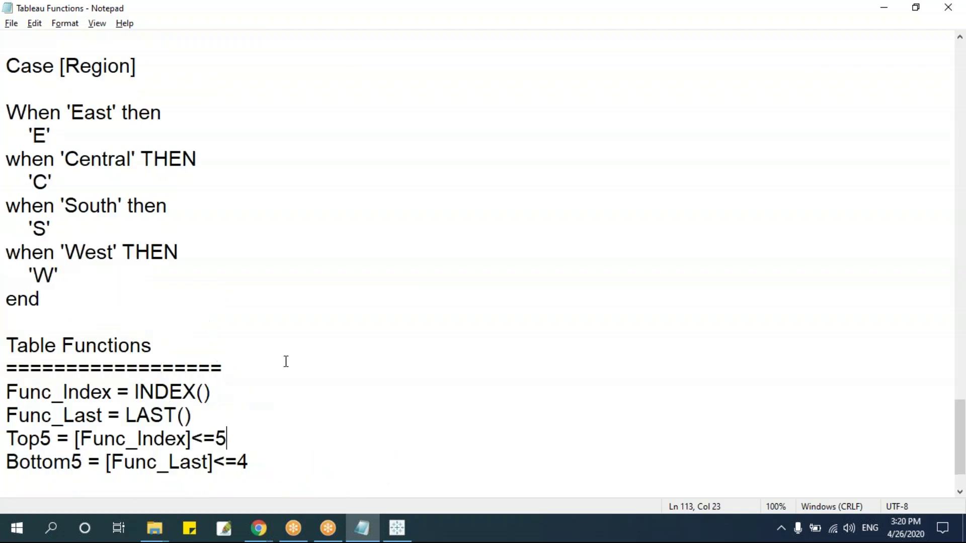
{"action": "scroll", "coordinate": [286, 361], "scroll_direction": "up", "scroll_amount": 3}
{"action": "scroll", "coordinate": [286, 361], "scroll_direction": "down", "scroll_amount": 1}
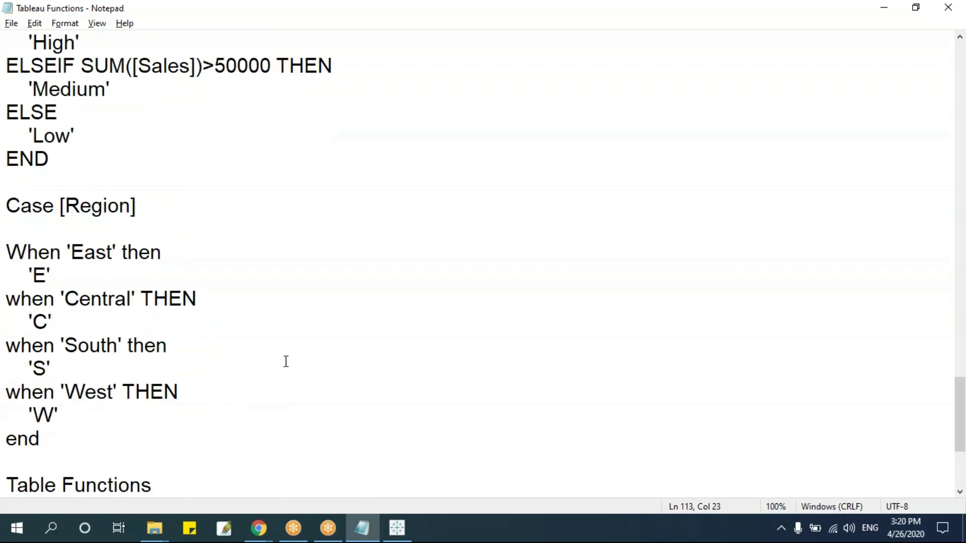